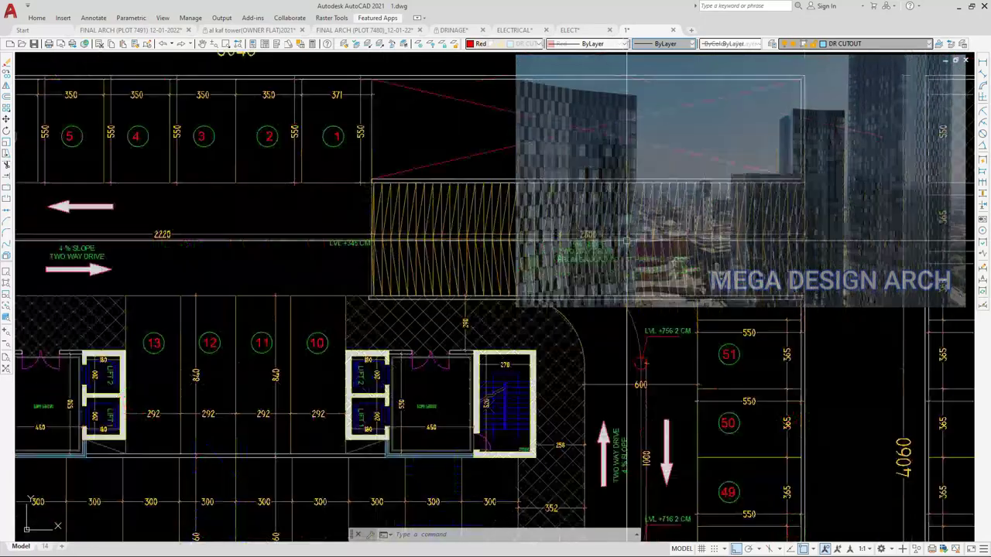
Examine the numbered parking bays 1 to 9 and the adjoining entrance ramp on the 1st parking floor plan
{"action": "scroll", "coordinate": [442, 187], "scroll_direction": "up", "scroll_amount": 3}
{"action": "scroll", "coordinate": [666, 198], "scroll_direction": "down", "scroll_amount": 2}
{"action": "scroll", "coordinate": [496, 179], "scroll_direction": "up", "scroll_amount": 4}
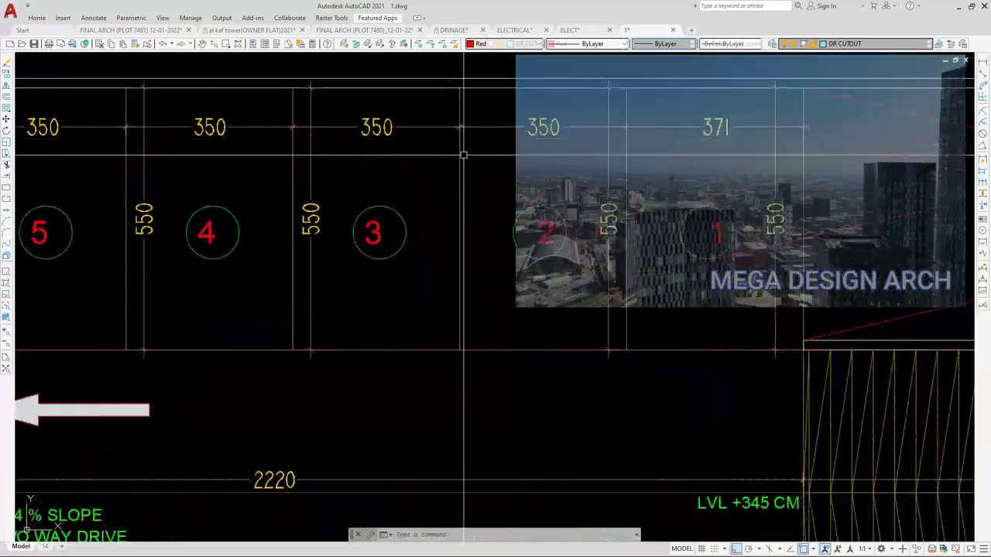
{"action": "scroll", "coordinate": [463, 153], "scroll_direction": "down", "scroll_amount": 4}
{"action": "scroll", "coordinate": [347, 171], "scroll_direction": "up", "scroll_amount": 4}
{"action": "scroll", "coordinate": [398, 147], "scroll_direction": "down", "scroll_amount": 4}
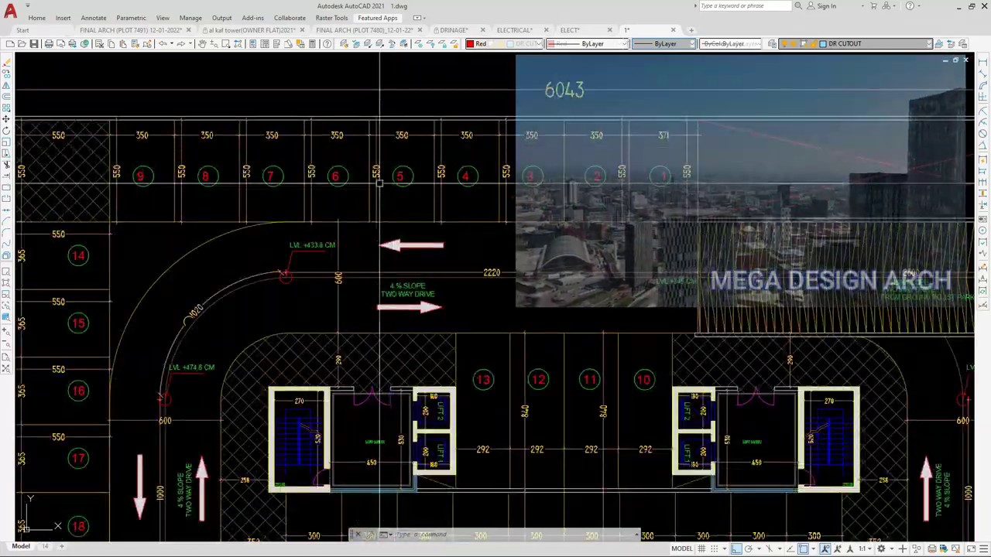
{"action": "middle_click_drag", "start_coordinate": [360, 236], "coordinate": [512, 189]}
{"action": "scroll", "coordinate": [307, 190], "scroll_direction": "down", "scroll_amount": 2}
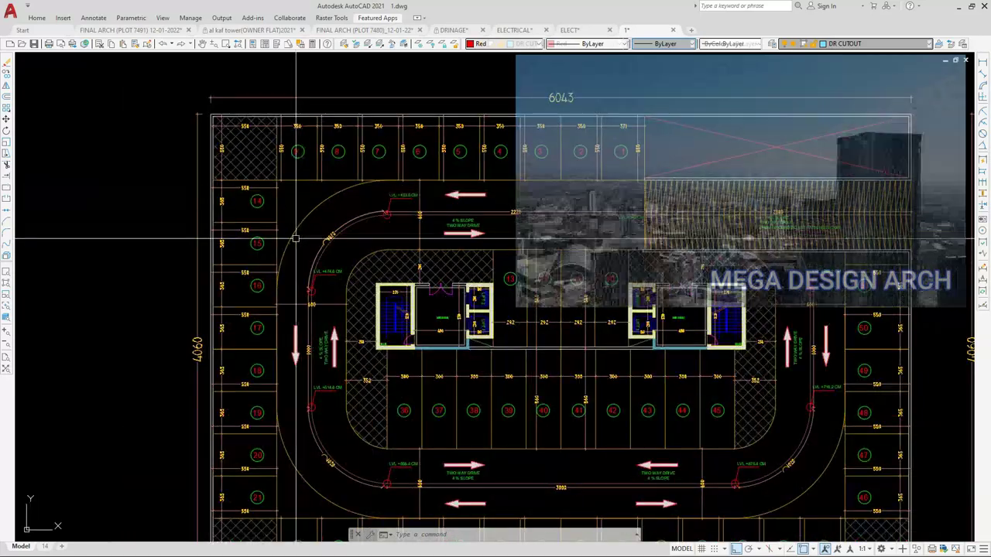
Inspect the stair, lift lobby and lift core, plus the overall length and width dimensions of the 1st parking floor
{"action": "scroll", "coordinate": [447, 312], "scroll_direction": "up", "scroll_amount": 8}
{"action": "scroll", "coordinate": [445, 316], "scroll_direction": "down", "scroll_amount": 2}
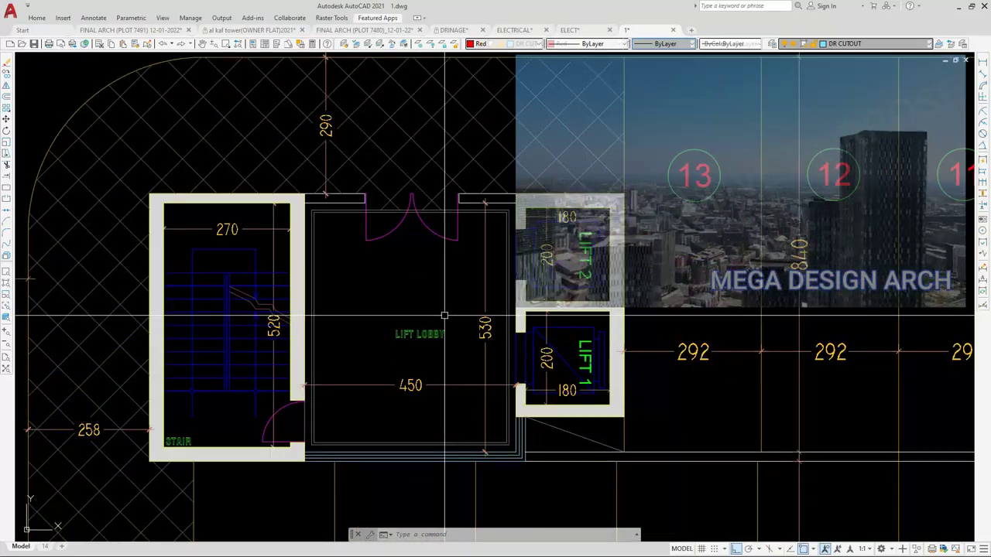
{"action": "scroll", "coordinate": [425, 317], "scroll_direction": "down", "scroll_amount": 2}
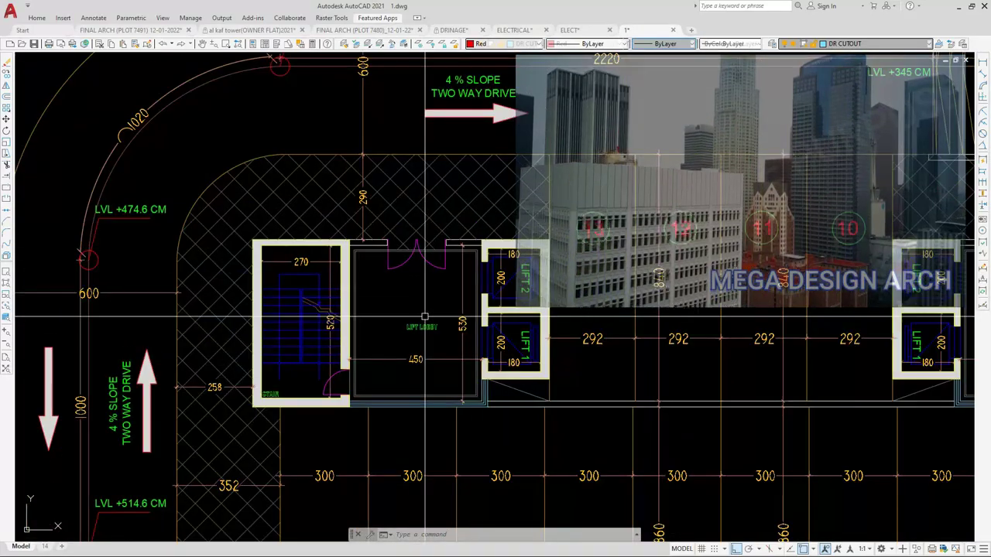
{"action": "scroll", "coordinate": [264, 308], "scroll_direction": "down", "scroll_amount": 5}
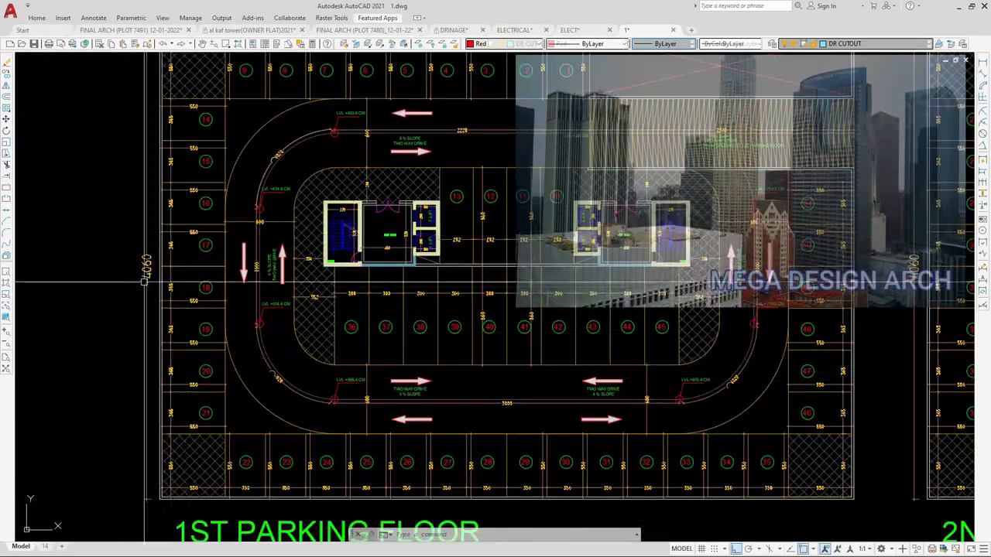
{"action": "scroll", "coordinate": [144, 282], "scroll_direction": "up", "scroll_amount": 6}
{"action": "scroll", "coordinate": [172, 384], "scroll_direction": "down", "scroll_amount": 6}
{"action": "scroll", "coordinate": [541, 115], "scroll_direction": "up", "scroll_amount": 5}
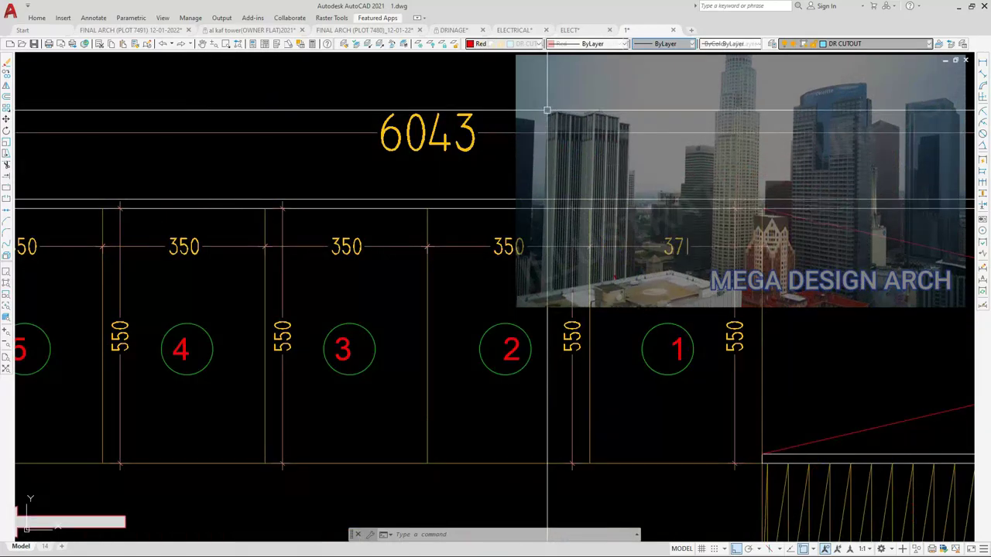
{"action": "scroll", "coordinate": [516, 120], "scroll_direction": "down", "scroll_amount": 6}
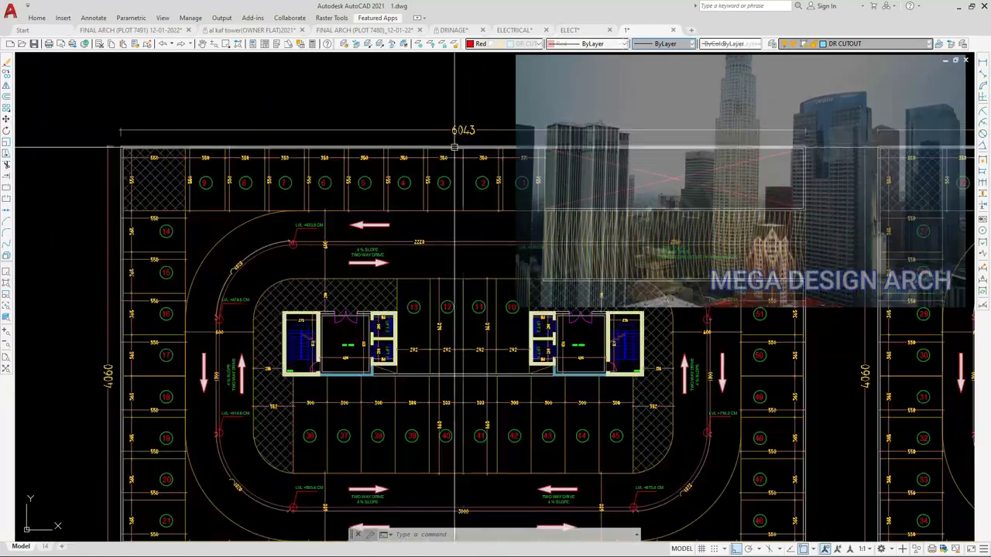
Follow the 1st floor's two-way drive around its western side, reading the slope notes and level marks
{"action": "scroll", "coordinate": [355, 311], "scroll_direction": "up", "scroll_amount": 8}
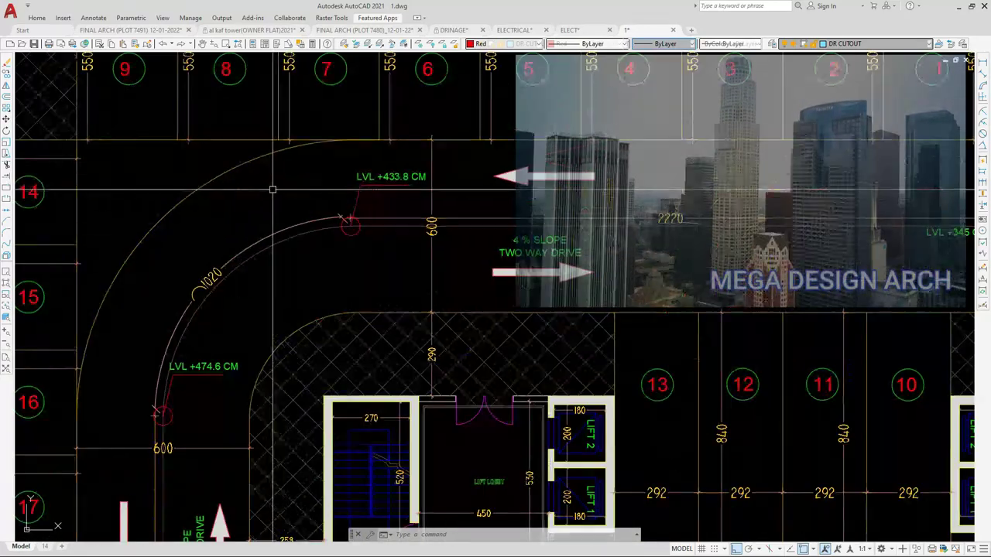
{"action": "scroll", "coordinate": [720, 299], "scroll_direction": "up", "scroll_amount": 2}
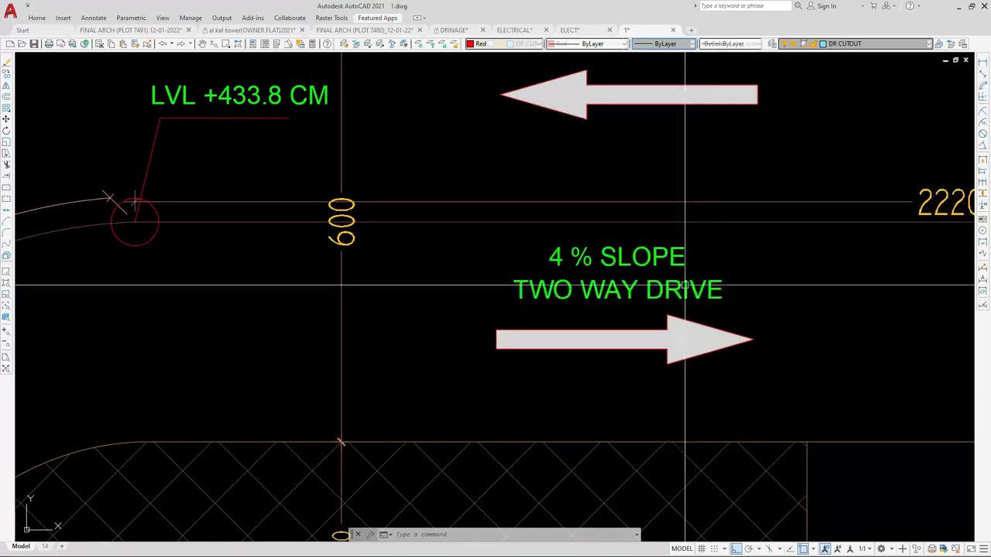
{"action": "scroll", "coordinate": [623, 243], "scroll_direction": "down", "scroll_amount": 6}
{"action": "scroll", "coordinate": [418, 322], "scroll_direction": "up", "scroll_amount": 4}
{"action": "scroll", "coordinate": [383, 231], "scroll_direction": "down", "scroll_amount": 4}
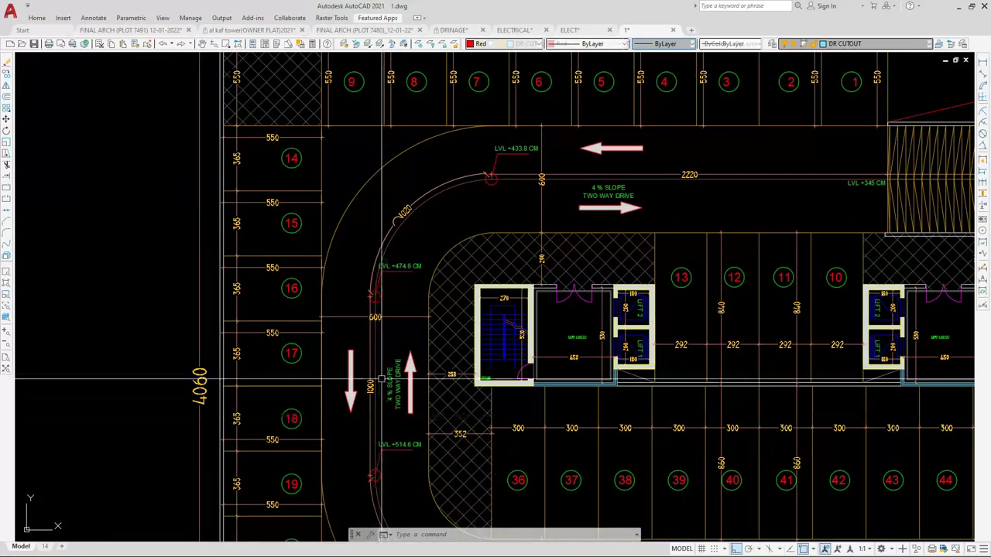
{"action": "scroll", "coordinate": [391, 269], "scroll_direction": "up", "scroll_amount": 4}
{"action": "scroll", "coordinate": [337, 253], "scroll_direction": "down", "scroll_amount": 4}
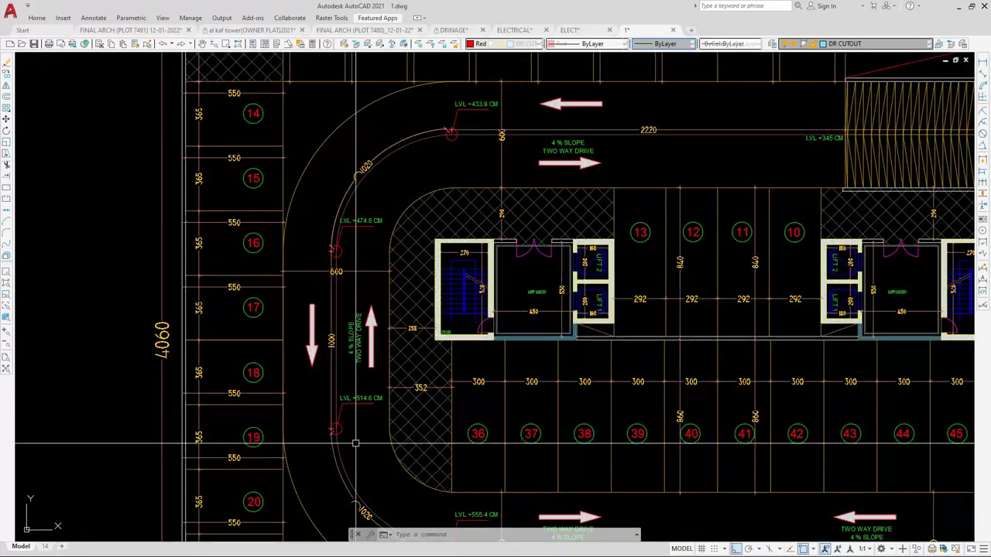
{"action": "scroll", "coordinate": [356, 444], "scroll_direction": "up", "scroll_amount": 4}
{"action": "scroll", "coordinate": [338, 400], "scroll_direction": "down", "scroll_amount": 4}
{"action": "scroll", "coordinate": [434, 527], "scroll_direction": "up", "scroll_amount": 5}
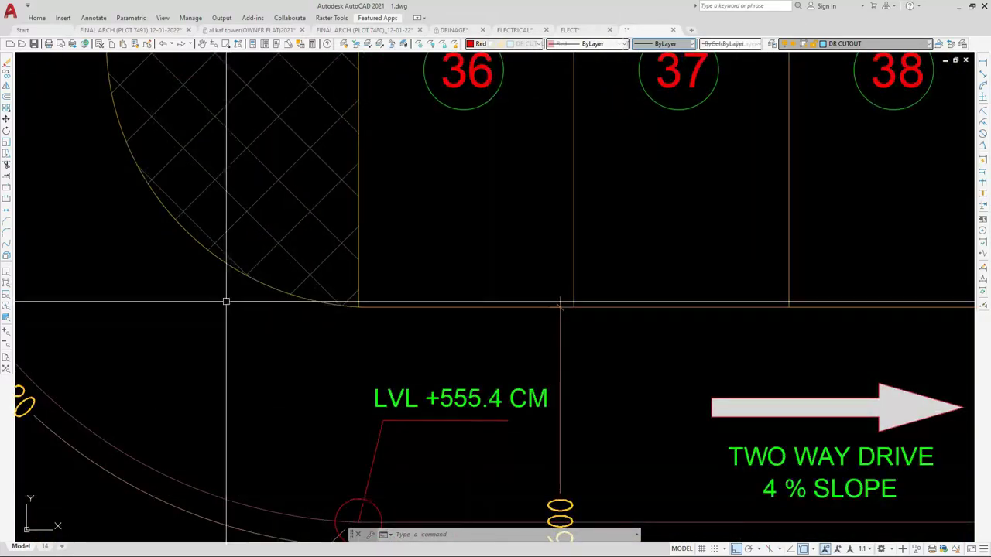
Follow the 1st floor's drive along the southern bays and up the eastern side, reading the remaining level marks
{"action": "scroll", "coordinate": [226, 302], "scroll_direction": "down", "scroll_amount": 6}
{"action": "scroll", "coordinate": [341, 364], "scroll_direction": "up", "scroll_amount": 4}
{"action": "scroll", "coordinate": [346, 381], "scroll_direction": "down", "scroll_amount": 3}
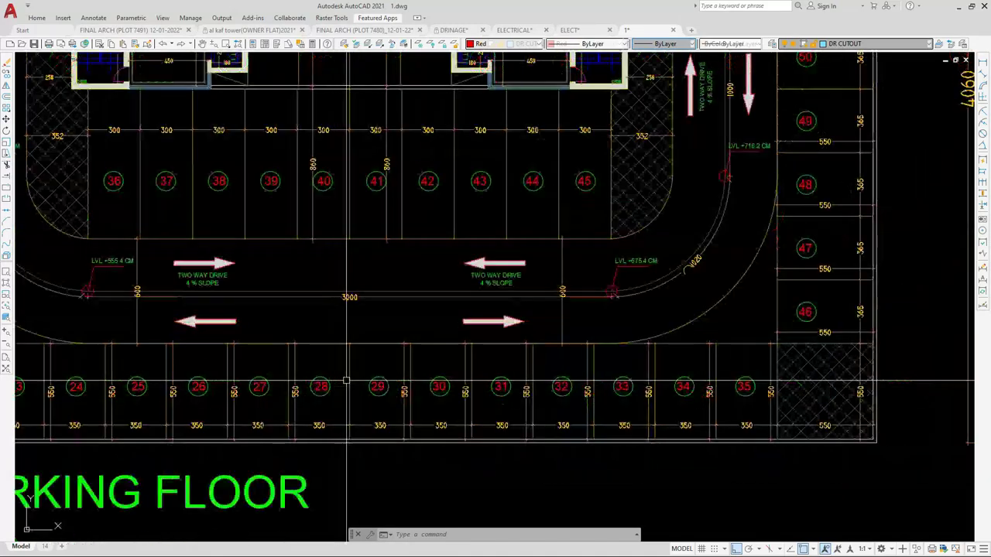
{"action": "scroll", "coordinate": [692, 270], "scroll_direction": "up", "scroll_amount": 4}
{"action": "scroll", "coordinate": [523, 400], "scroll_direction": "down", "scroll_amount": 4}
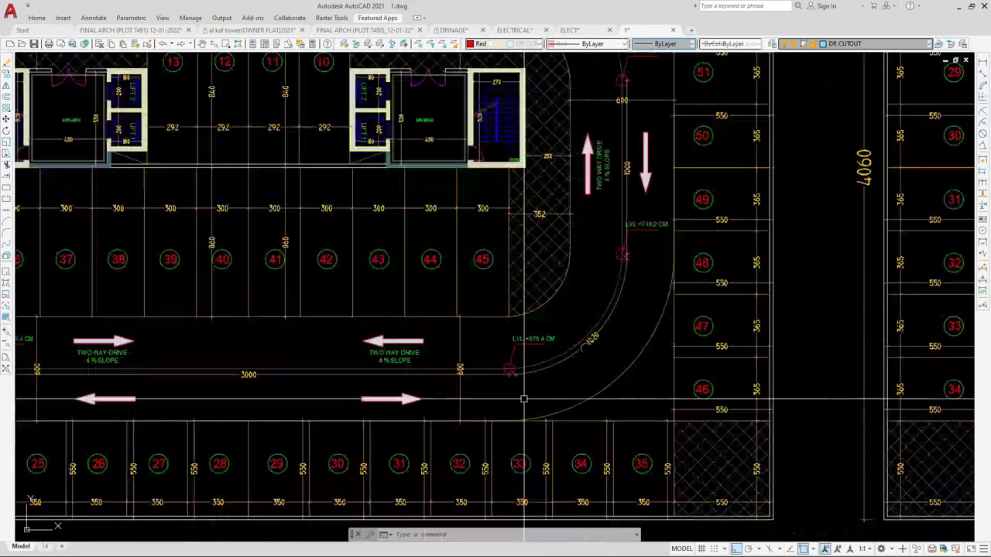
{"action": "middle_click_drag", "start_coordinate": [620, 195], "coordinate": [607, 337]}
{"action": "scroll", "coordinate": [613, 206], "scroll_direction": "up", "scroll_amount": 2}
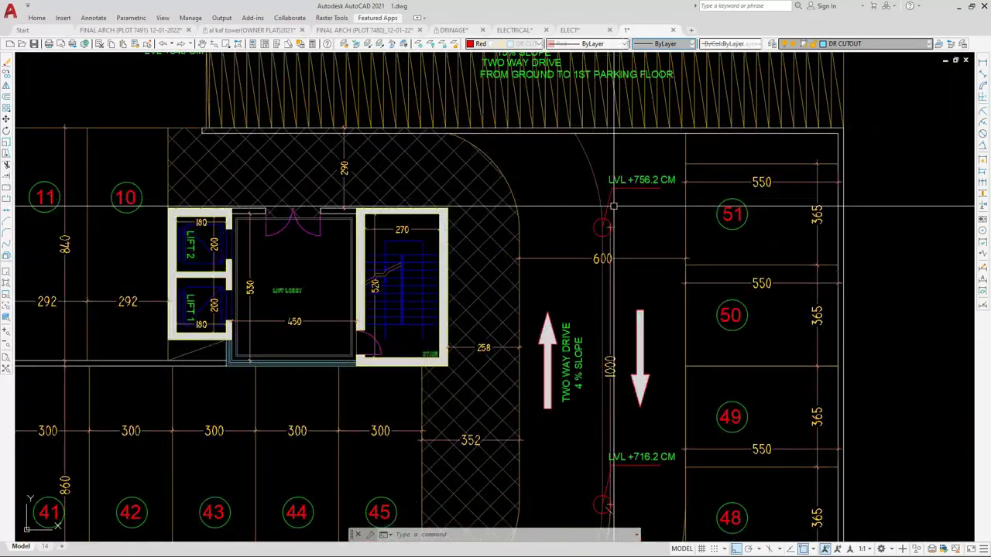
{"action": "scroll", "coordinate": [600, 209], "scroll_direction": "up", "scroll_amount": 2}
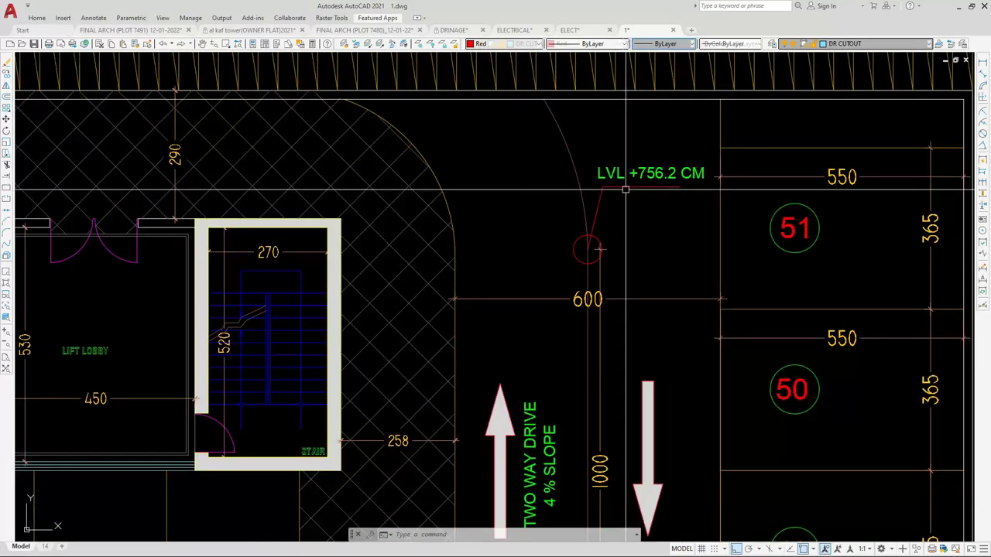
Examine the 2nd parking floor's drive, checking level marks, slope notes and arrows around the loop
{"action": "scroll", "coordinate": [554, 211], "scroll_direction": "down", "scroll_amount": 6}
{"action": "scroll", "coordinate": [617, 234], "scroll_direction": "up", "scroll_amount": 4}
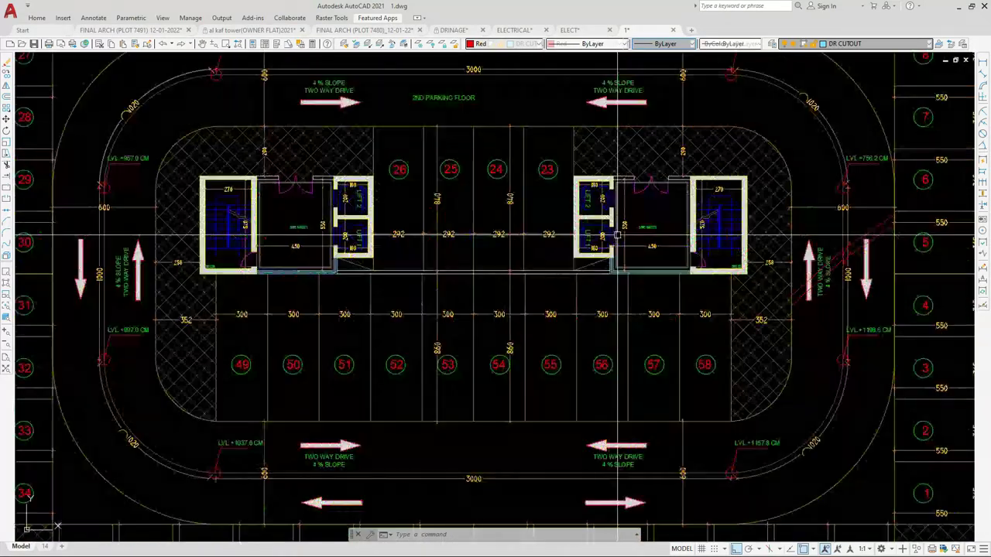
{"action": "scroll", "coordinate": [818, 243], "scroll_direction": "up", "scroll_amount": 5}
{"action": "scroll", "coordinate": [441, 185], "scroll_direction": "down", "scroll_amount": 5}
{"action": "scroll", "coordinate": [650, 332], "scroll_direction": "up", "scroll_amount": 6}
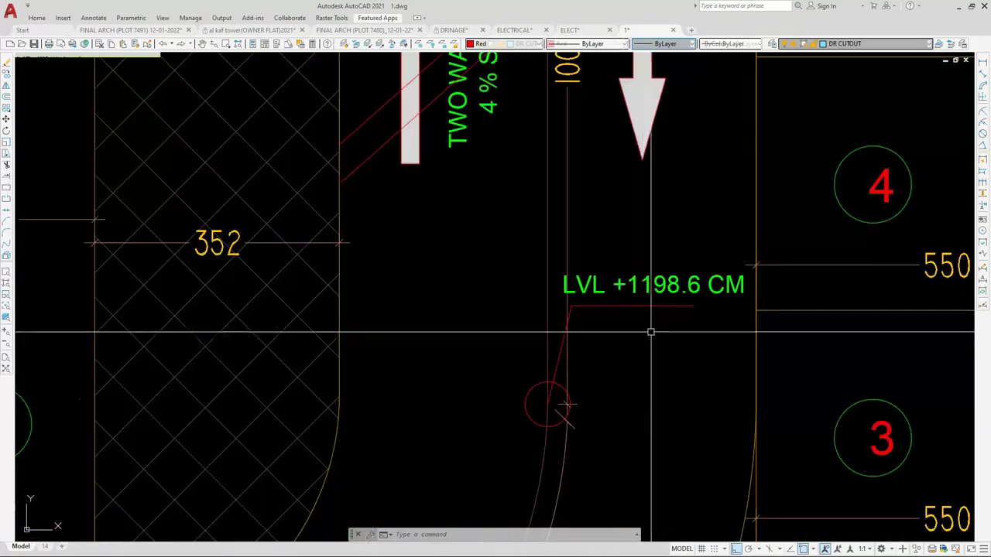
{"action": "scroll", "coordinate": [648, 339], "scroll_direction": "down", "scroll_amount": 6}
{"action": "scroll", "coordinate": [633, 171], "scroll_direction": "up", "scroll_amount": 5}
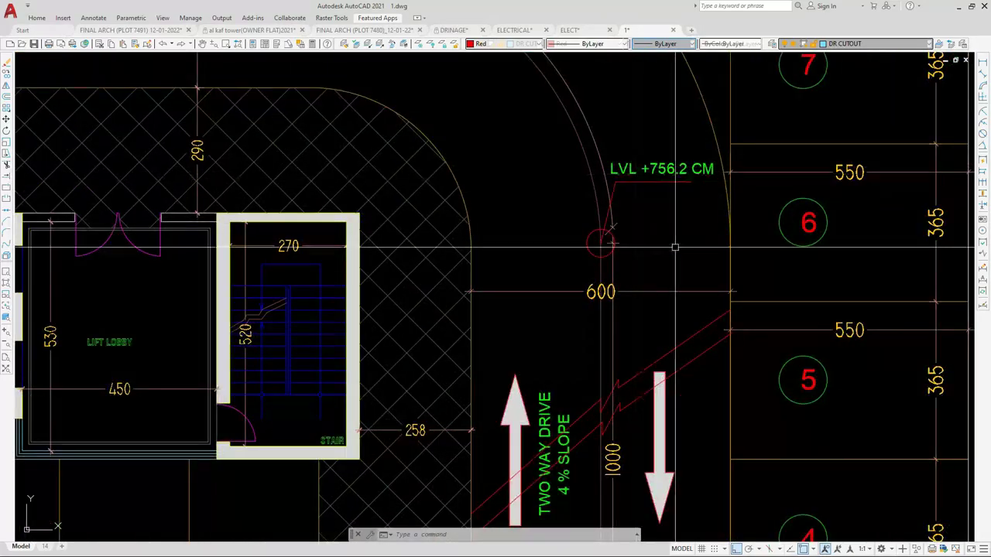
{"action": "scroll", "coordinate": [696, 310], "scroll_direction": "down", "scroll_amount": 4}
{"action": "middle_click_drag", "start_coordinate": [573, 159], "coordinate": [620, 188]}
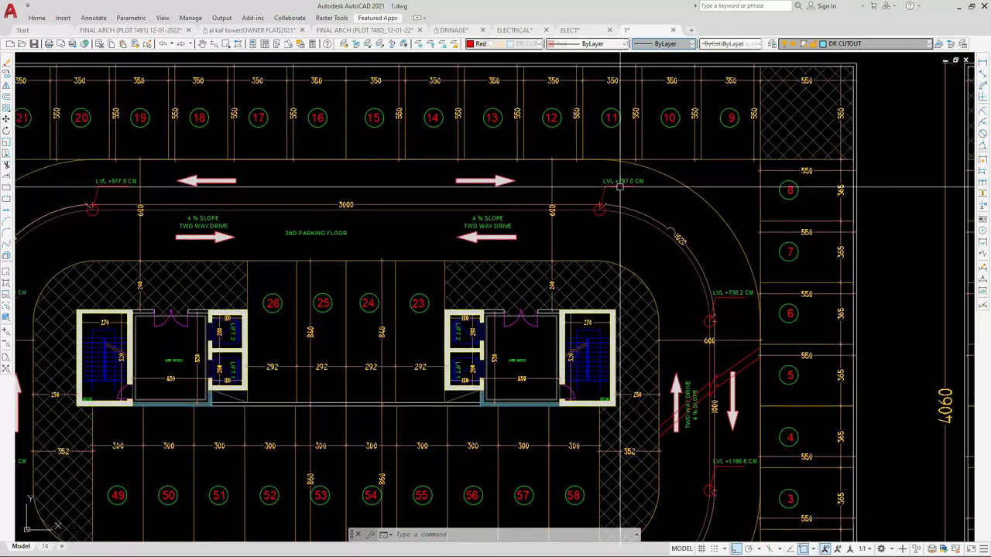
{"action": "scroll", "coordinate": [620, 187], "scroll_direction": "up", "scroll_amount": 4}
{"action": "scroll", "coordinate": [670, 182], "scroll_direction": "down", "scroll_amount": 6}
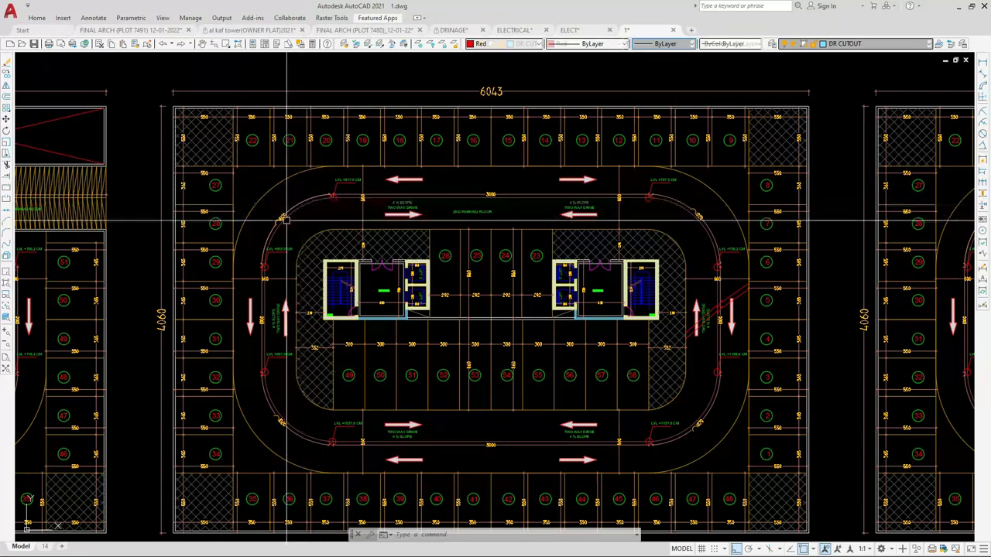
{"action": "scroll", "coordinate": [286, 220], "scroll_direction": "up", "scroll_amount": 2}
{"action": "middle_click_drag", "start_coordinate": [404, 319], "coordinate": [335, 291]}
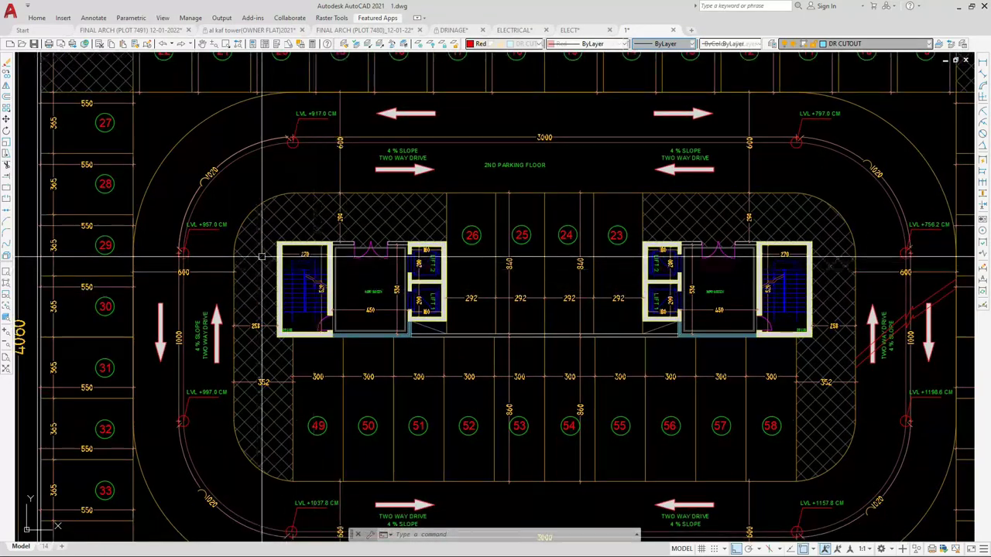
Inspect the bays and wall line between the two lift cores on the 2nd parking floor, and its floor title
{"action": "scroll", "coordinate": [551, 348], "scroll_direction": "up", "scroll_amount": 5}
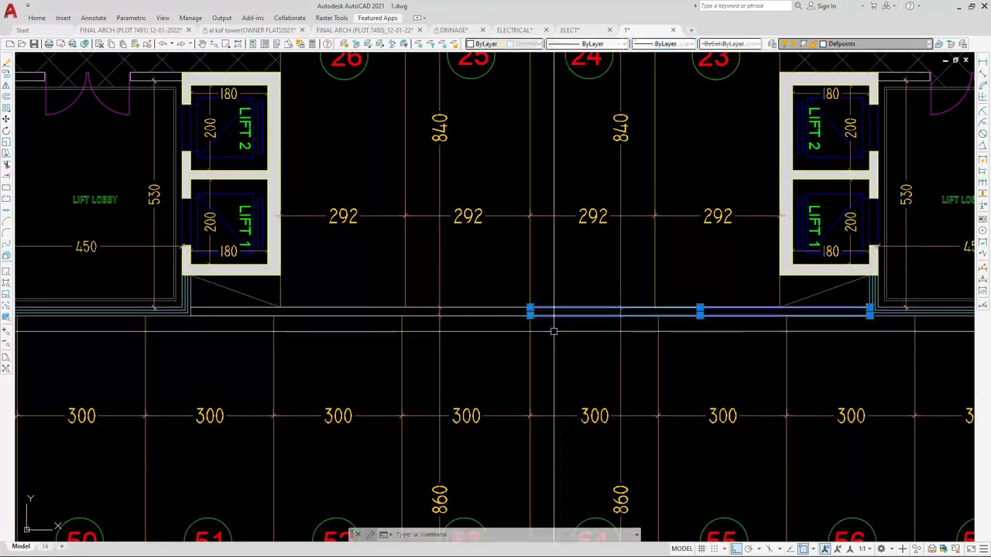
{"action": "key", "text": "Escape"}
{"action": "scroll", "coordinate": [473, 336], "scroll_direction": "down", "scroll_amount": 2}
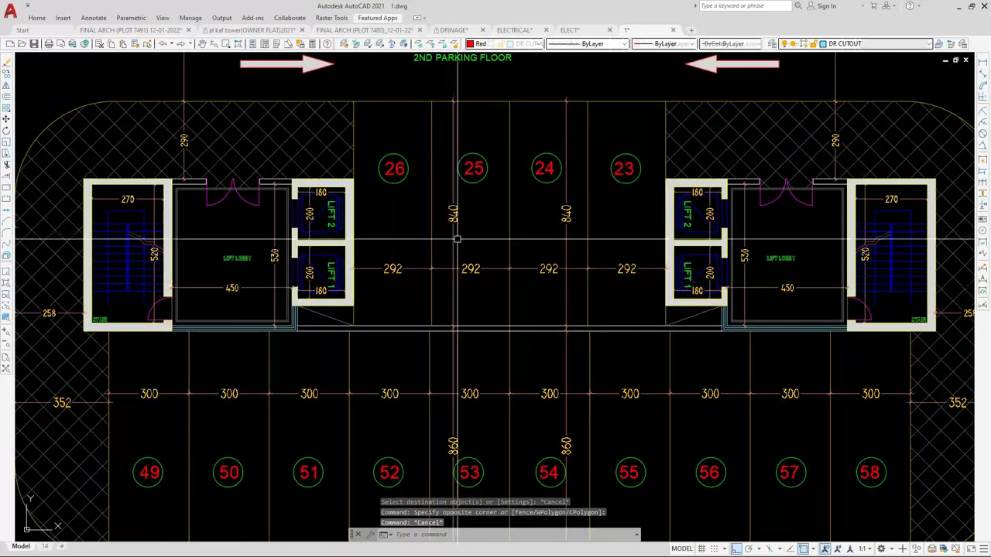
{"action": "scroll", "coordinate": [373, 208], "scroll_direction": "down", "scroll_amount": 2}
{"action": "scroll", "coordinate": [402, 302], "scroll_direction": "down", "scroll_amount": 6}
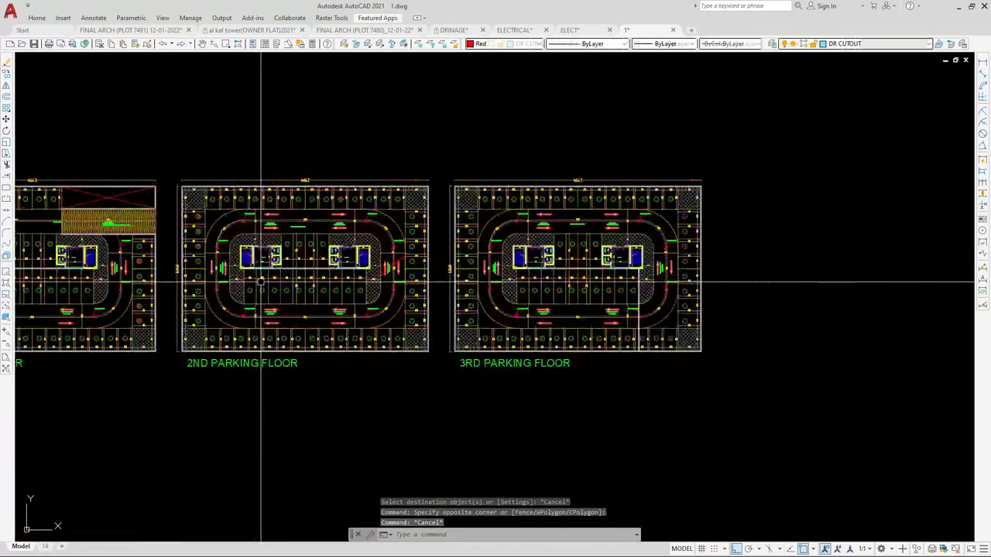
{"action": "scroll", "coordinate": [261, 276], "scroll_direction": "up", "scroll_amount": 5}
{"action": "scroll", "coordinate": [285, 345], "scroll_direction": "down", "scroll_amount": 3}
{"action": "scroll", "coordinate": [215, 390], "scroll_direction": "up", "scroll_amount": 5}
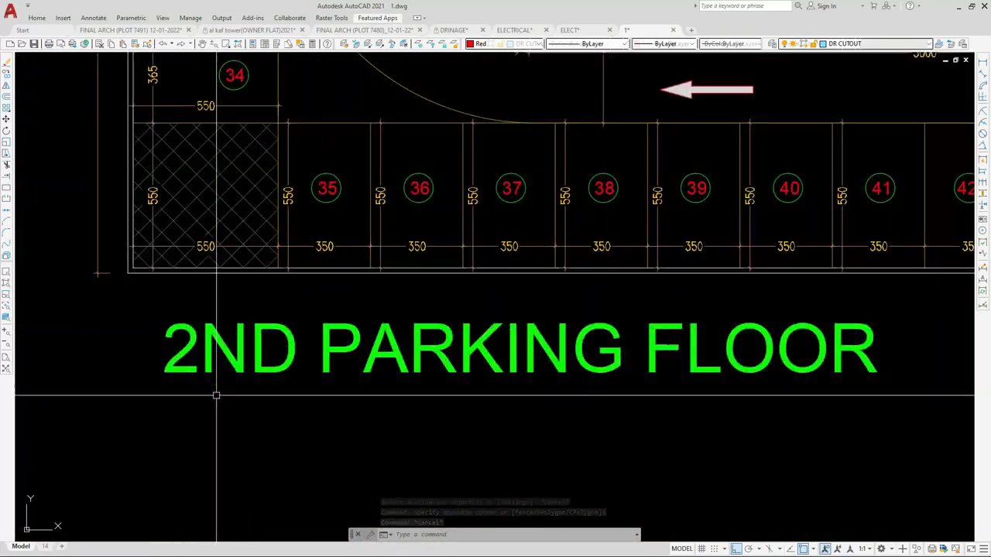
{"action": "scroll", "coordinate": [205, 398], "scroll_direction": "down", "scroll_amount": 5}
Examine the 3rd parking floor plan, including its south-eastern drive corner, level mark and bays 46 to 48
{"action": "scroll", "coordinate": [690, 271], "scroll_direction": "up", "scroll_amount": 4}
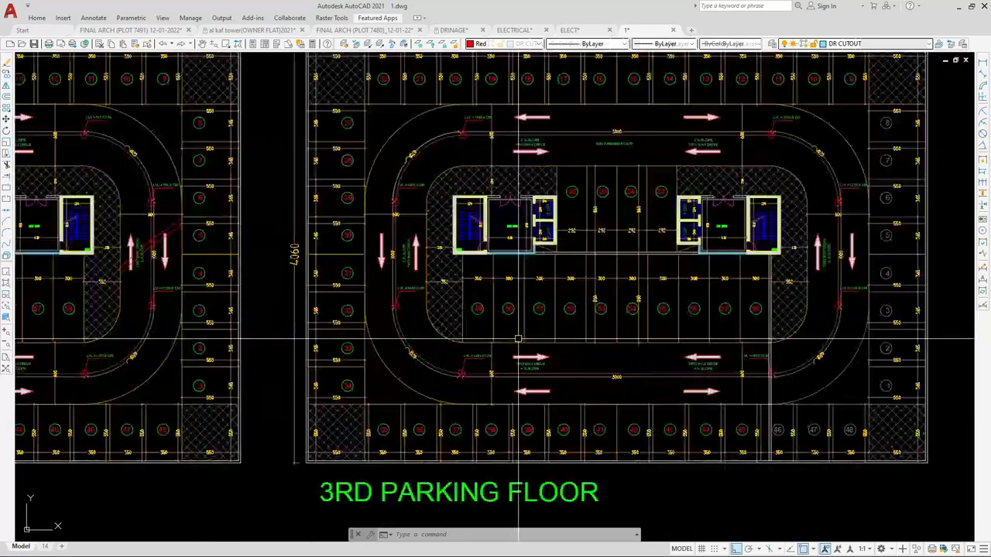
{"action": "scroll", "coordinate": [416, 272], "scroll_direction": "down", "scroll_amount": 2}
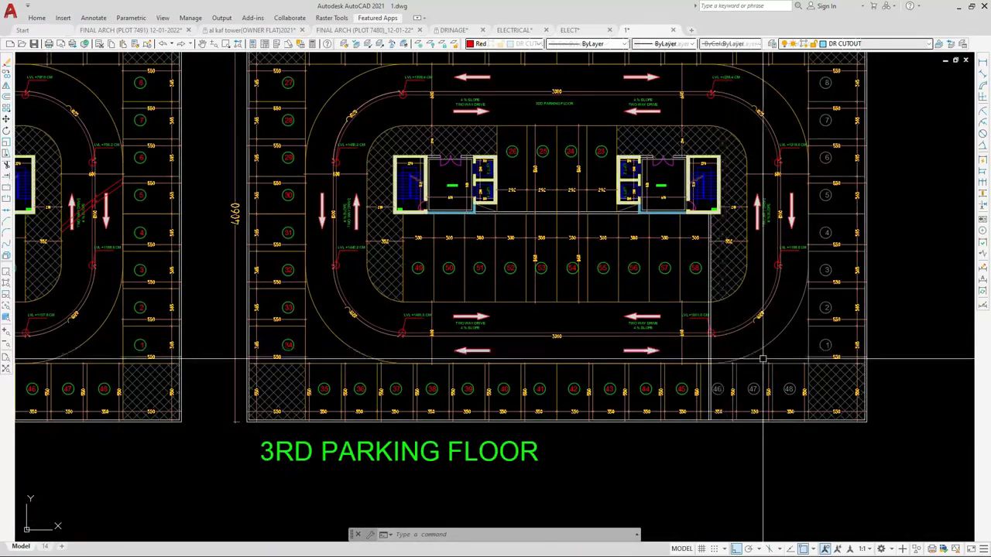
{"action": "scroll", "coordinate": [764, 359], "scroll_direction": "up", "scroll_amount": 5}
{"action": "scroll", "coordinate": [642, 402], "scroll_direction": "down", "scroll_amount": 3}
{"action": "scroll", "coordinate": [577, 465], "scroll_direction": "up", "scroll_amount": 5}
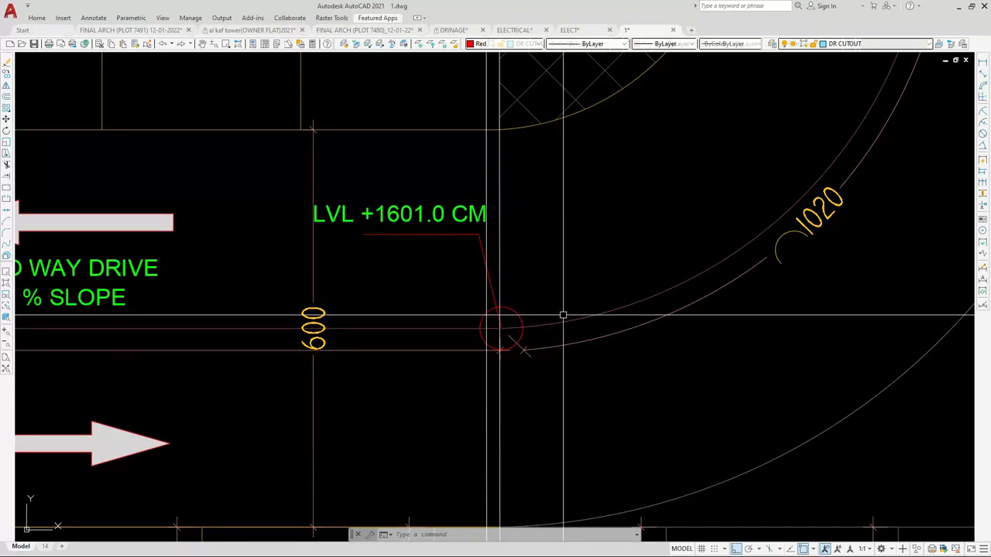
{"action": "scroll", "coordinate": [562, 316], "scroll_direction": "down", "scroll_amount": 4}
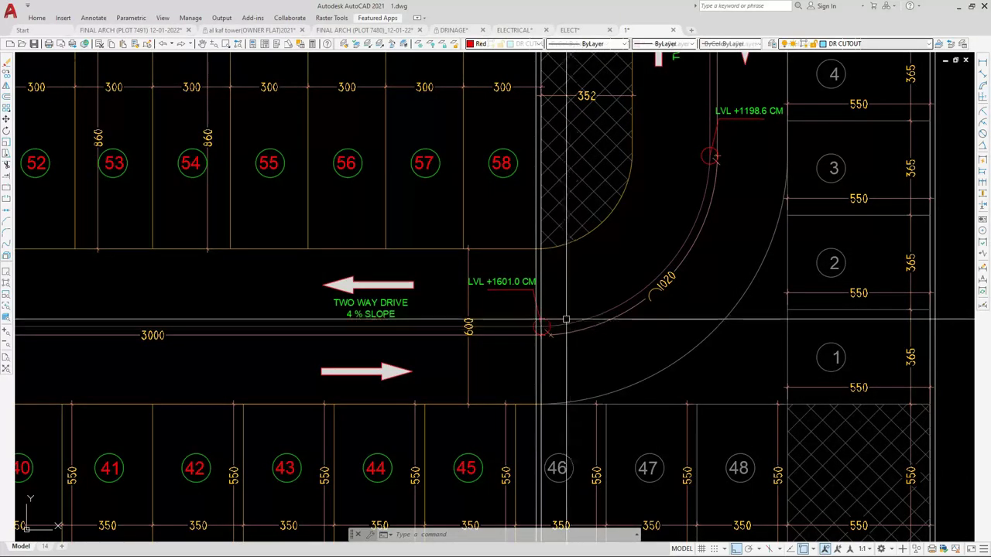
{"action": "scroll", "coordinate": [530, 303], "scroll_direction": "down", "scroll_amount": 3}
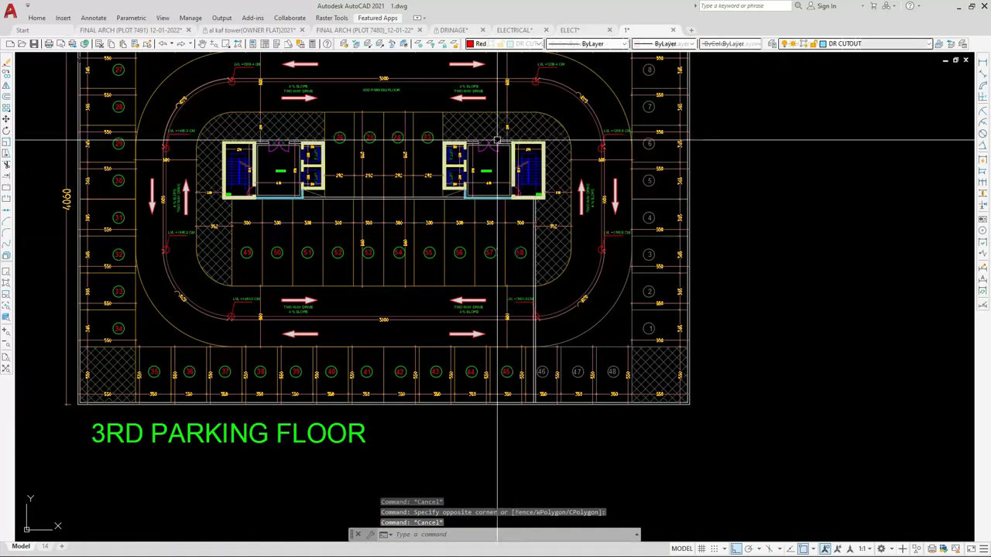
Inspect the wall line beside bay 58 on the 3rd parking floor, along with the eastern stair and lift core
{"action": "scroll", "coordinate": [497, 141], "scroll_direction": "up", "scroll_amount": 5}
{"action": "scroll", "coordinate": [511, 232], "scroll_direction": "down", "scroll_amount": 4}
{"action": "scroll", "coordinate": [626, 425], "scroll_direction": "up", "scroll_amount": 3}
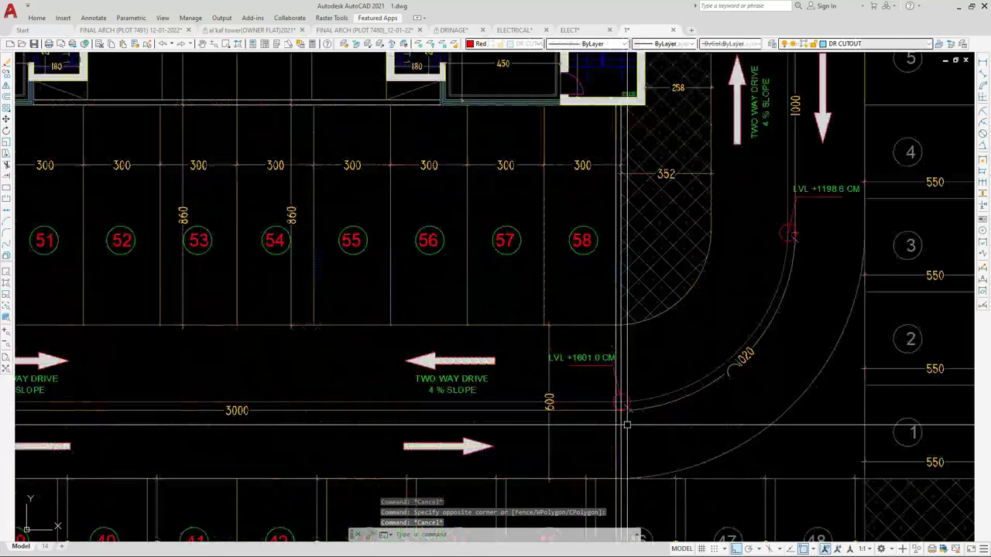
{"action": "scroll", "coordinate": [626, 426], "scroll_direction": "up", "scroll_amount": 2}
{"action": "scroll", "coordinate": [570, 332], "scroll_direction": "down", "scroll_amount": 4}
{"action": "scroll", "coordinate": [580, 170], "scroll_direction": "up", "scroll_amount": 5}
{"action": "scroll", "coordinate": [570, 363], "scroll_direction": "down", "scroll_amount": 3}
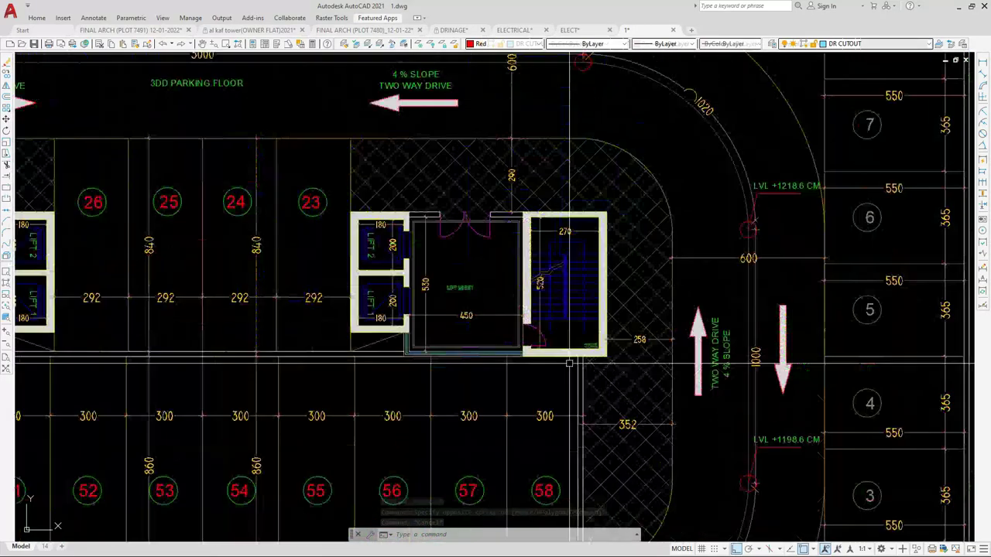
{"action": "scroll", "coordinate": [570, 362], "scroll_direction": "down", "scroll_amount": 3}
{"action": "scroll", "coordinate": [502, 338], "scroll_direction": "up", "scroll_amount": 5}
{"action": "scroll", "coordinate": [653, 357], "scroll_direction": "down", "scroll_amount": 4}
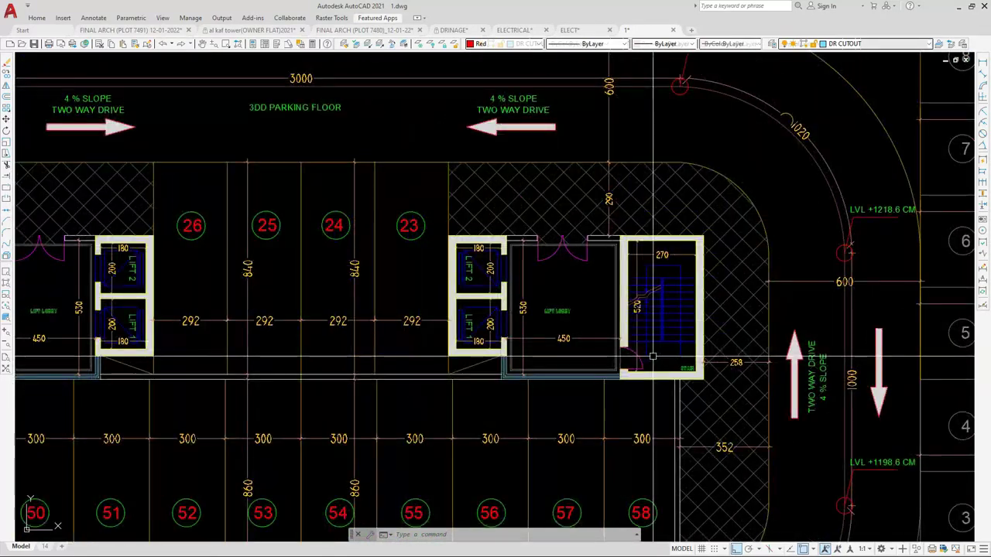
Examine the 3rd parking floor's northern drive and core areas, and compare the 1st, 2nd and 3rd parking floor layouts
{"action": "scroll", "coordinate": [709, 154], "scroll_direction": "up", "scroll_amount": 5}
{"action": "scroll", "coordinate": [709, 153], "scroll_direction": "down", "scroll_amount": 4}
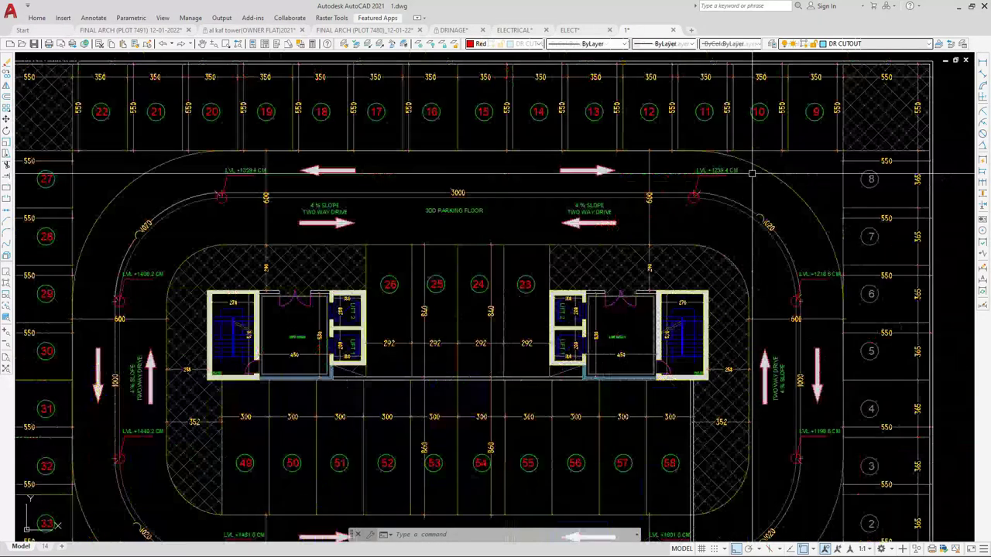
{"action": "scroll", "coordinate": [499, 147], "scroll_direction": "up", "scroll_amount": 5}
{"action": "scroll", "coordinate": [499, 147], "scroll_direction": "down", "scroll_amount": 4}
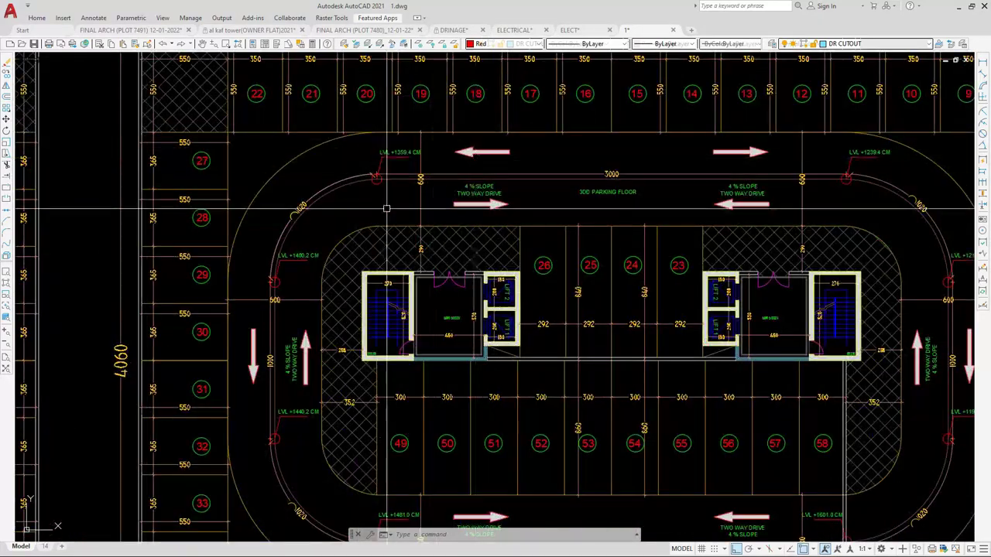
{"action": "scroll", "coordinate": [377, 275], "scroll_direction": "down", "scroll_amount": 3}
{"action": "scroll", "coordinate": [589, 230], "scroll_direction": "down", "scroll_amount": 4}
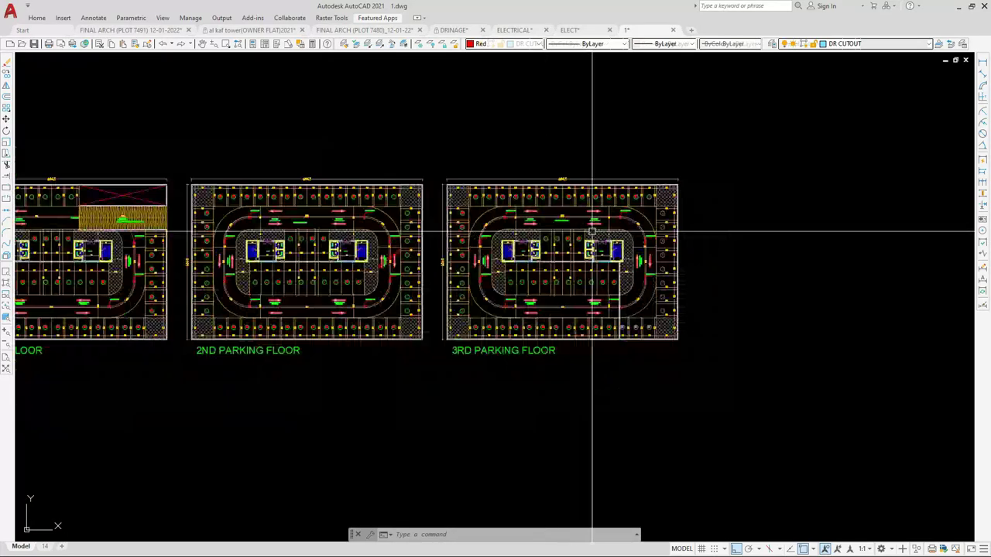
{"action": "scroll", "coordinate": [443, 224], "scroll_direction": "up", "scroll_amount": 4}
{"action": "scroll", "coordinate": [620, 240], "scroll_direction": "down", "scroll_amount": 5}
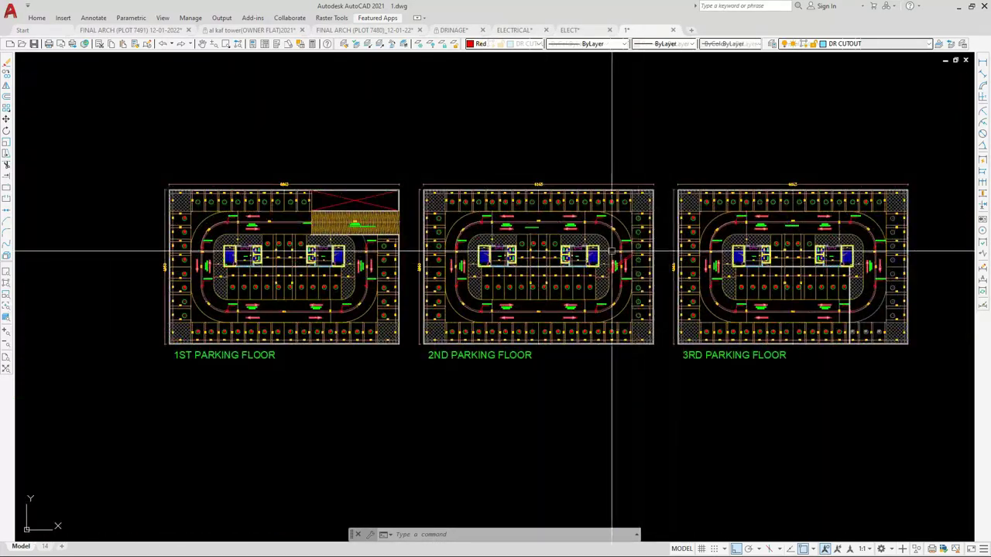
{"action": "scroll", "coordinate": [612, 252], "scroll_direction": "up", "scroll_amount": 3}
{"action": "scroll", "coordinate": [524, 251], "scroll_direction": "down", "scroll_amount": 3}
{"action": "scroll", "coordinate": [519, 246], "scroll_direction": "up", "scroll_amount": 4}
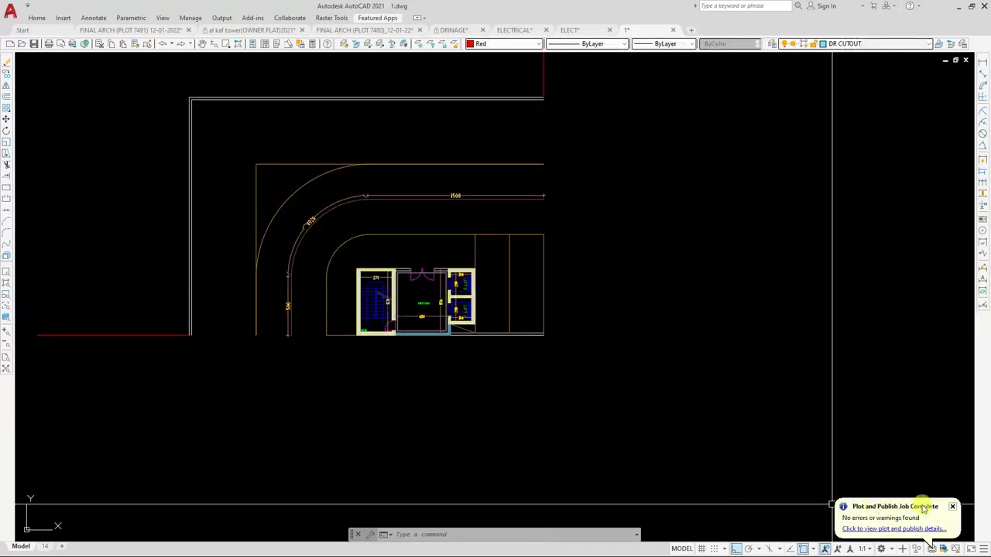
Dismiss the plot notification and draw a vertical line from the eastern end of the drive's outer edge up to the northern wall
{"action": "left_click", "coordinate": [955, 507]}
{"action": "scroll", "coordinate": [463, 409], "scroll_direction": "down", "scroll_amount": 2}
{"action": "scroll", "coordinate": [457, 337], "scroll_direction": "up", "scroll_amount": 5}
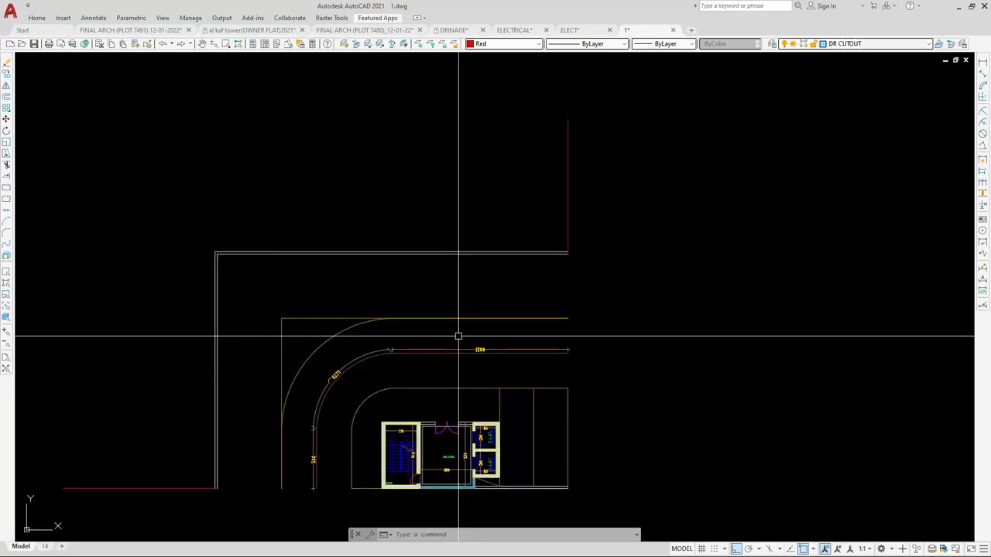
{"action": "scroll", "coordinate": [518, 337], "scroll_direction": "down", "scroll_amount": 4}
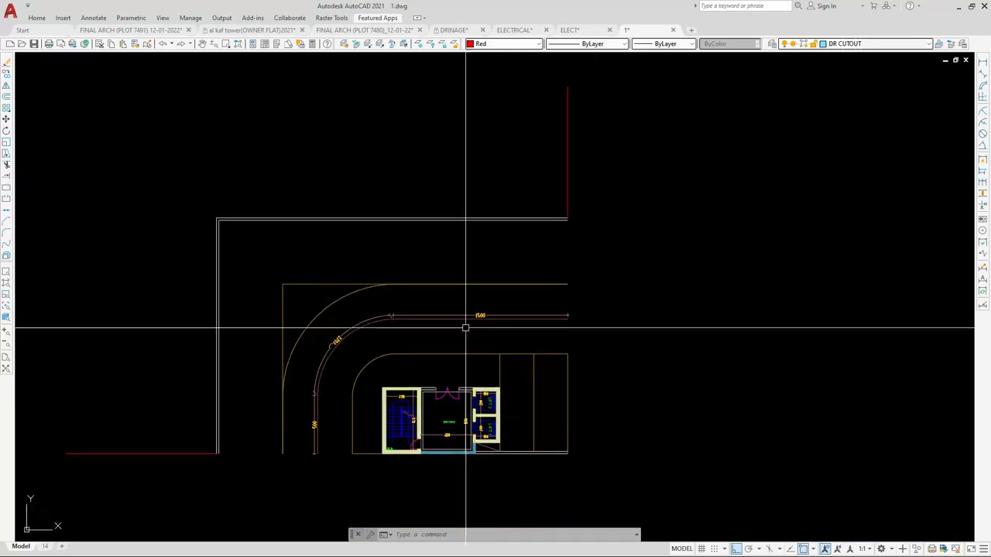
{"action": "scroll", "coordinate": [464, 387], "scroll_direction": "up", "scroll_amount": 2}
{"action": "type", "text": "l"}
{"action": "key", "text": "Return"}
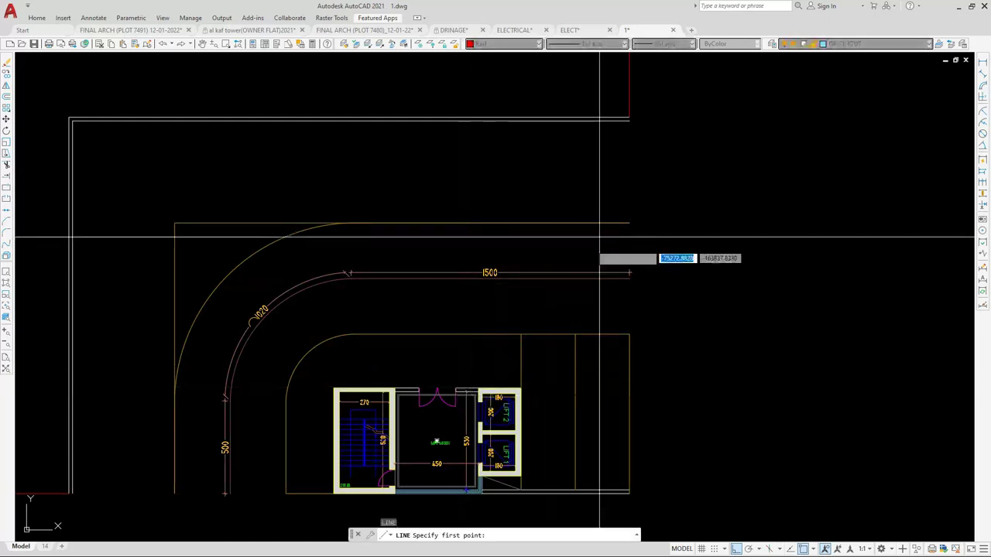
{"action": "left_click", "coordinate": [627, 223]}
{"action": "left_click", "coordinate": [630, 117]}
{"action": "key", "text": "Return"}
Draw a vertical line from the north-western corner of the outer drive boundary up to the northern wall
{"action": "key", "text": "Return"}
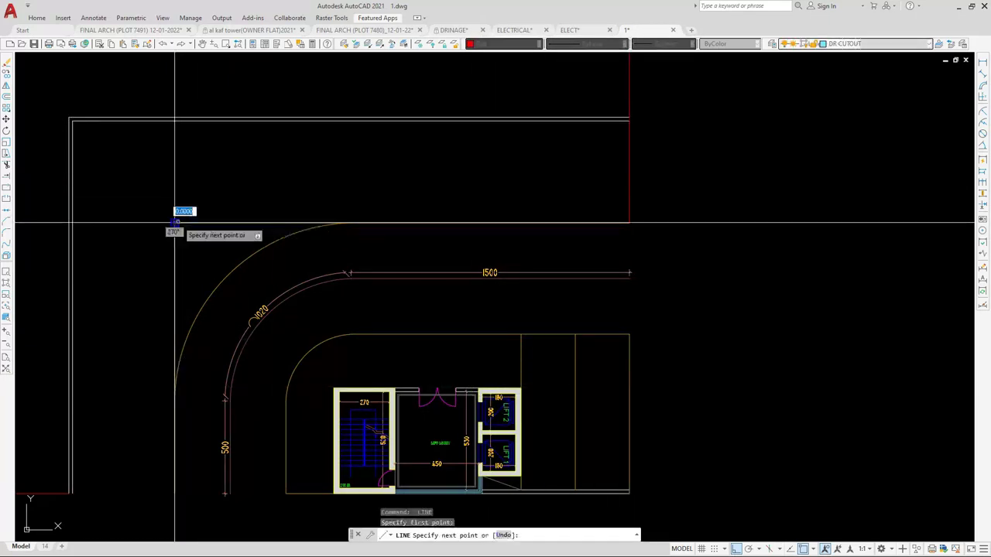
{"action": "left_click", "coordinate": [175, 121]}
{"action": "key", "text": "Return"}
Draw a horizontal guide line just inside the northern wall, spanning between the two vertical boundary lines
{"action": "key", "text": "Return"}
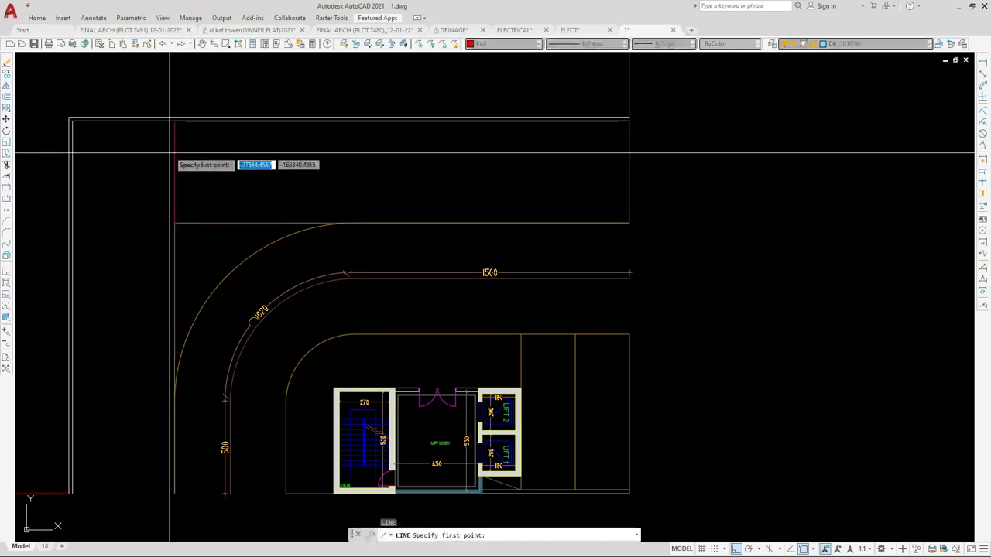
{"action": "left_click", "coordinate": [175, 121]}
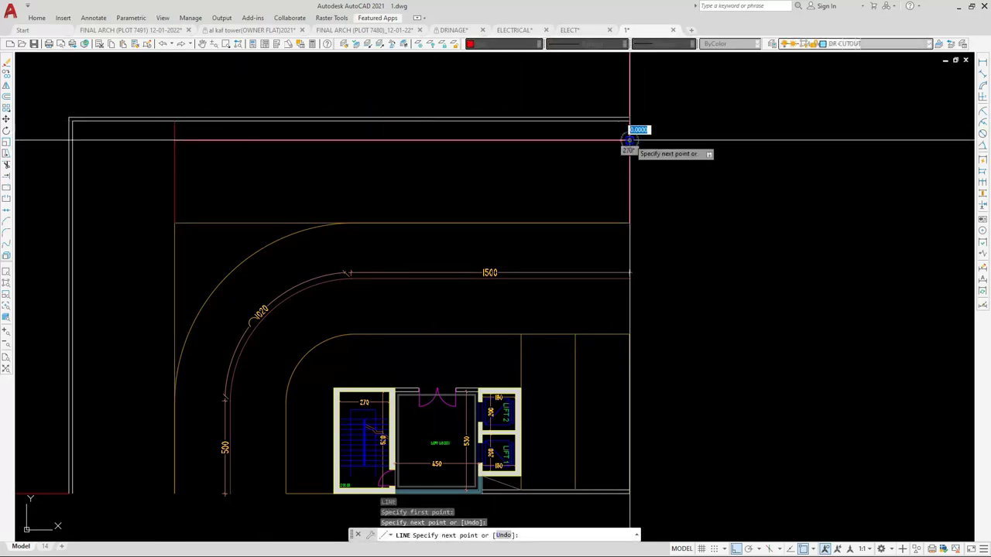
{"action": "key", "text": "Escape"}
Divide the horizontal guide line below the northern wall into 7 equal segments
{"action": "type", "text": "DI"}
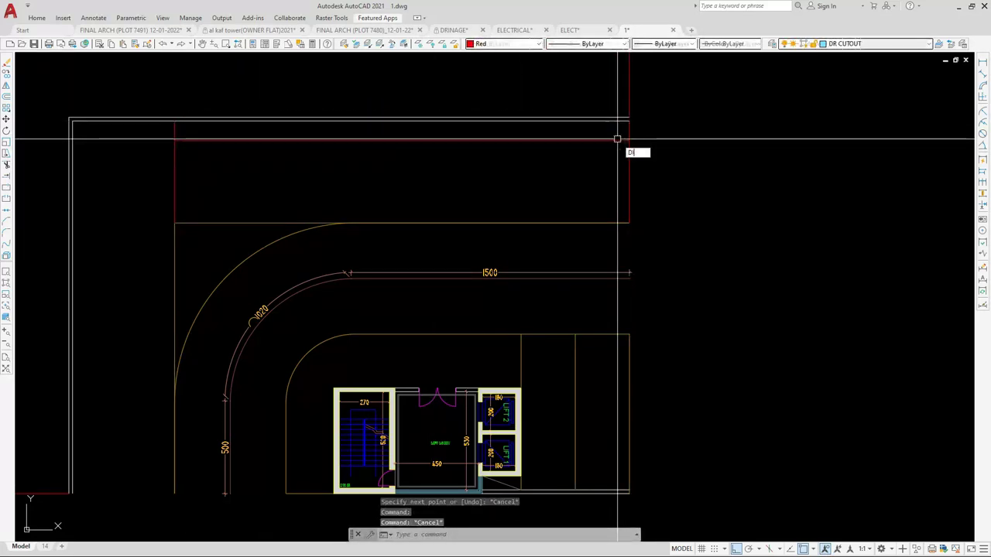
{"action": "type", "text": "V"}
{"action": "key", "text": "Return"}
{"action": "left_click", "coordinate": [599, 141]}
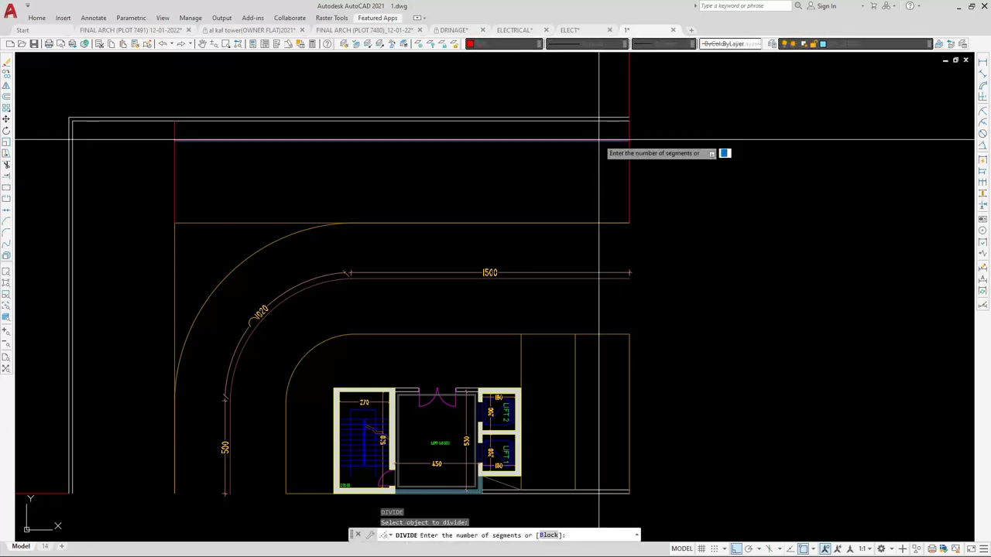
{"action": "type", "text": "7"}
{"action": "key", "text": "Return"}
Measure the bay width between the easternmost division point and the end of the guide line, without placing the dimension
{"action": "left_click", "coordinate": [984, 64]}
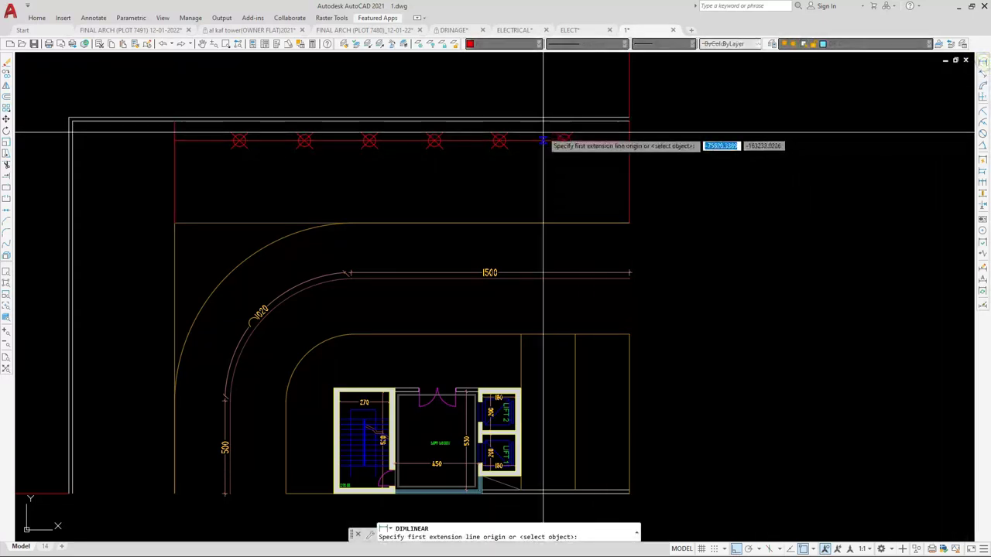
{"action": "left_click", "coordinate": [565, 141]}
{"action": "left_click", "coordinate": [629, 141]}
{"action": "scroll", "coordinate": [593, 139], "scroll_direction": "up", "scroll_amount": 2}
{"action": "scroll", "coordinate": [588, 166], "scroll_direction": "up", "scroll_amount": 3}
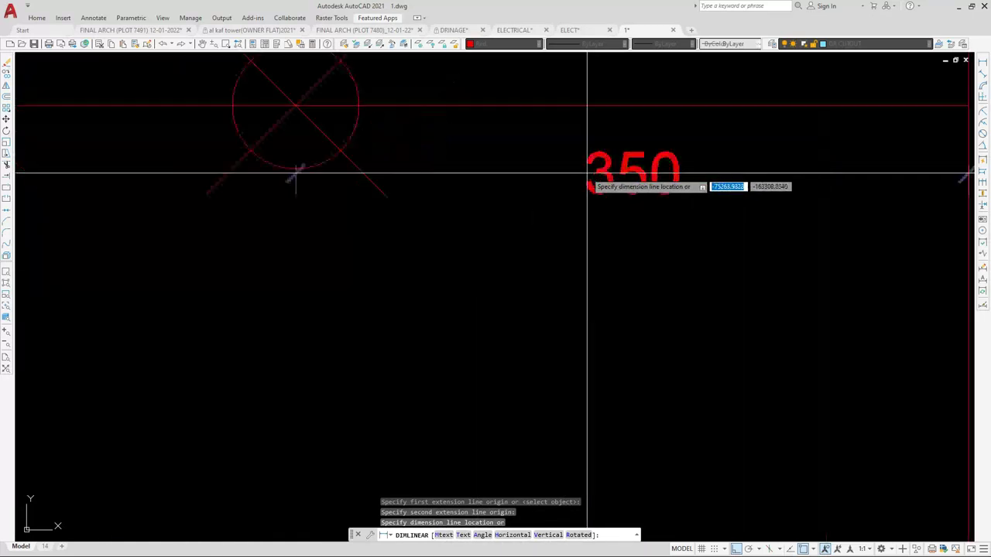
{"action": "scroll", "coordinate": [582, 181], "scroll_direction": "down", "scroll_amount": 3}
{"action": "key", "text": "Escape"}
Draw a bay divider from the easternmost division point down to the drive edge, and stretch its upper end to the northern wall
{"action": "type", "text": "l"}
{"action": "key", "text": "Return"}
{"action": "left_click", "coordinate": [545, 166]}
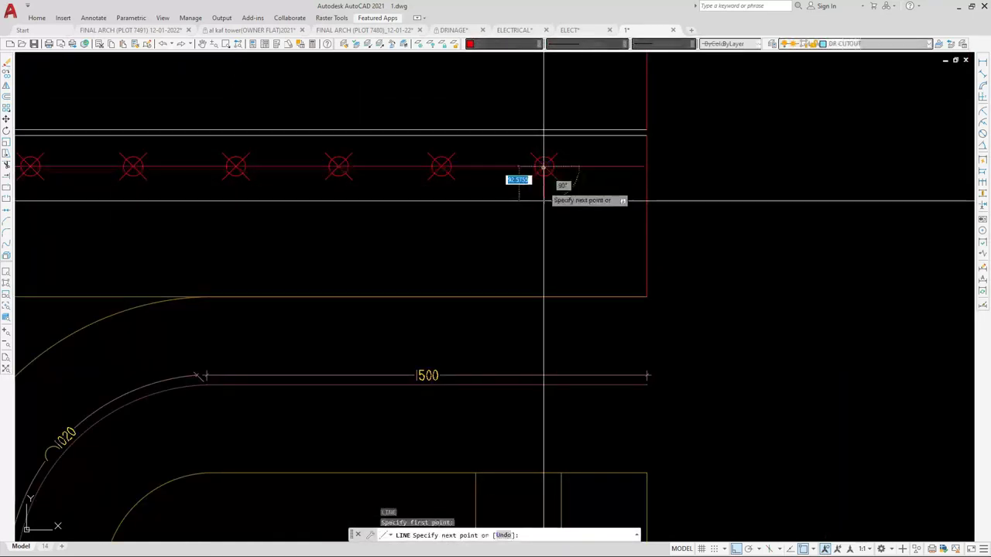
{"action": "left_click", "coordinate": [544, 297]}
{"action": "key", "text": "Escape"}
{"action": "left_click", "coordinate": [545, 167]}
{"action": "left_click", "coordinate": [545, 166]}
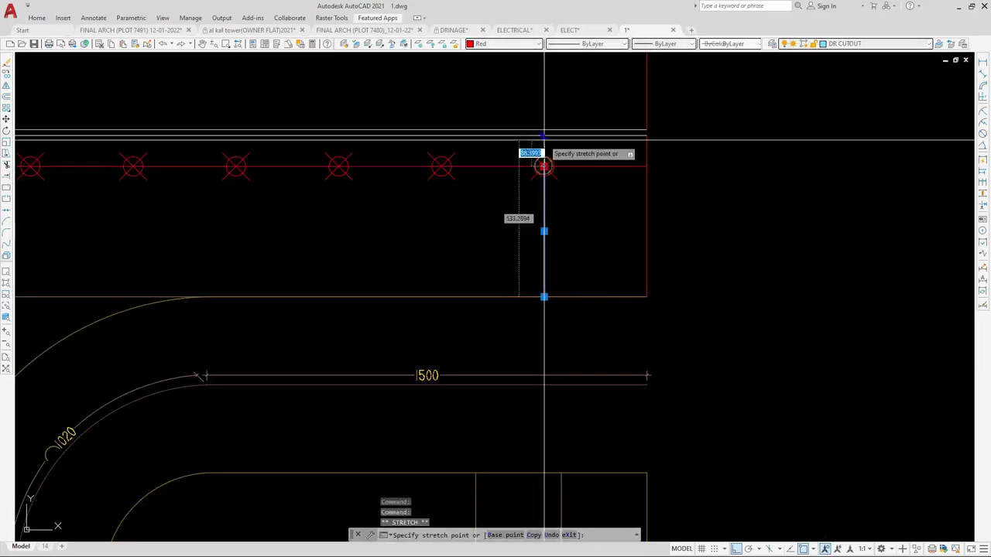
{"action": "left_click", "coordinate": [545, 136]}
{"action": "key", "text": "Escape"}
{"action": "scroll", "coordinate": [587, 191], "scroll_direction": "down", "scroll_amount": 2}
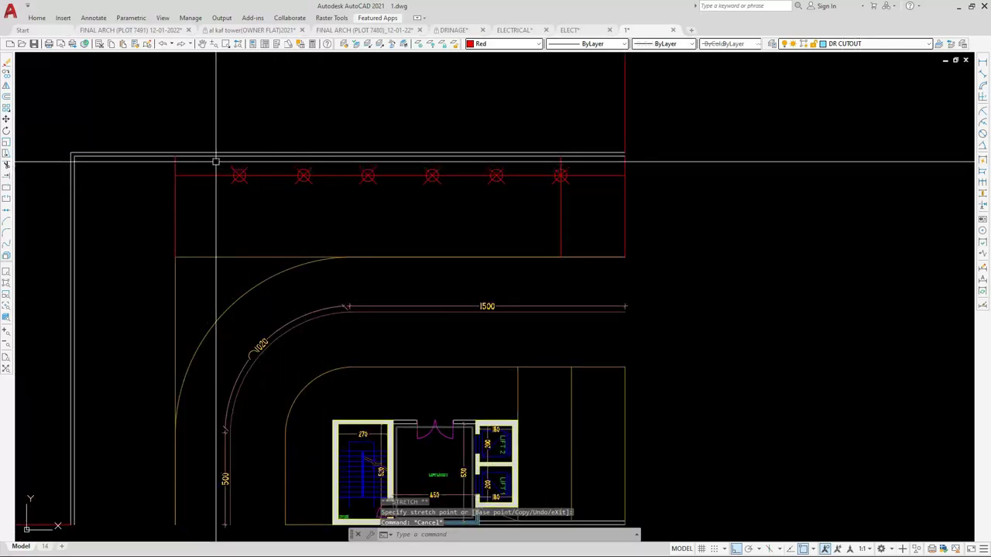
Copy the bay divider from its division point to the other five division points along the northern guide line
{"action": "type", "text": "o"}
{"action": "key", "text": "Return"}
{"action": "scroll", "coordinate": [560, 203], "scroll_direction": "up", "scroll_amount": 4}
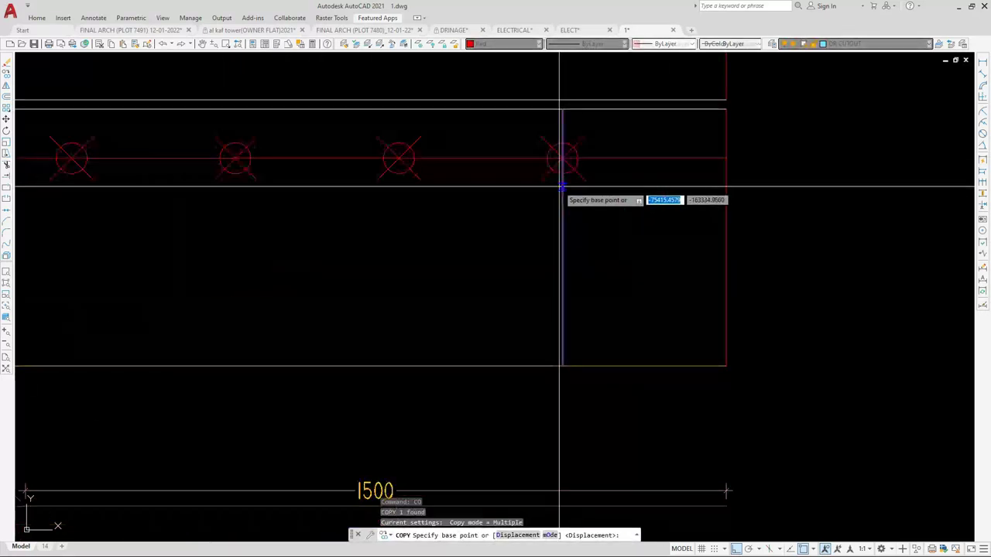
{"action": "left_click", "coordinate": [562, 158]}
{"action": "left_click", "coordinate": [399, 158]}
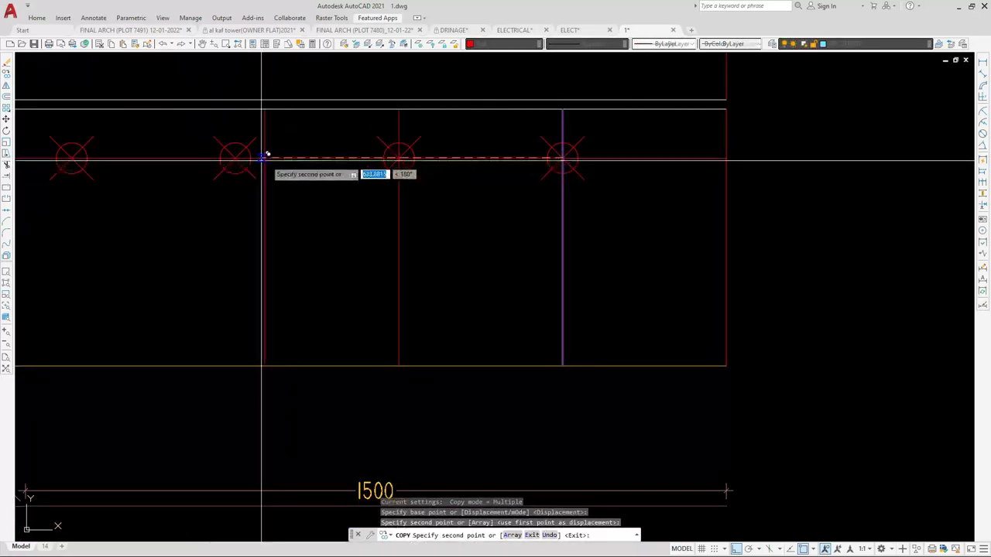
{"action": "left_click", "coordinate": [235, 158]}
{"action": "scroll", "coordinate": [487, 181], "scroll_direction": "down", "scroll_amount": 5}
{"action": "scroll", "coordinate": [317, 171], "scroll_direction": "up", "scroll_amount": 3}
{"action": "left_click", "coordinate": [317, 171]}
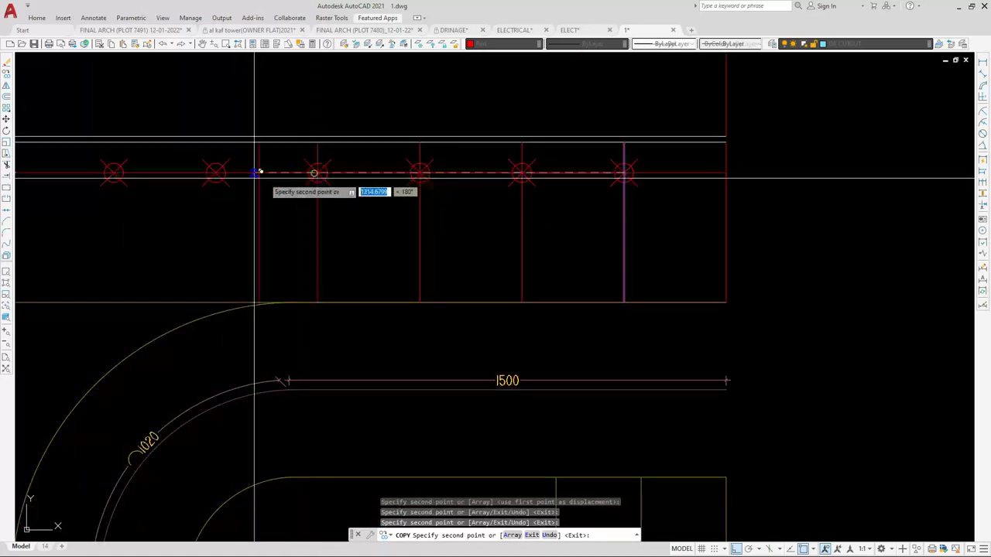
{"action": "left_click", "coordinate": [216, 170]}
{"action": "scroll", "coordinate": [116, 176], "scroll_direction": "down", "scroll_amount": 4}
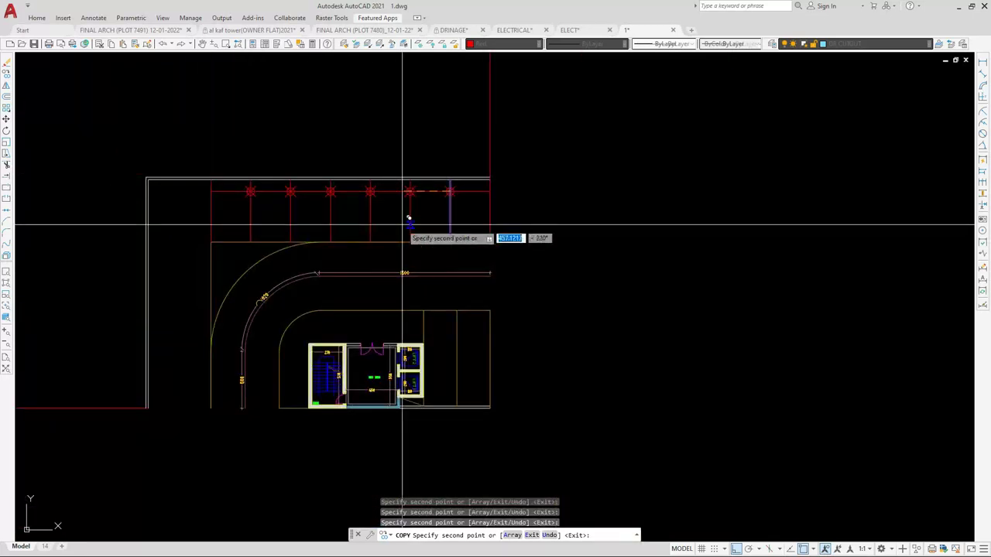
{"action": "scroll", "coordinate": [214, 258], "scroll_direction": "up", "scroll_amount": 2}
{"action": "key", "text": "Escape"}
Draw a horizontal line from the north-western corner of the outer drive boundary across to the western wall
{"action": "type", "text": "l"}
{"action": "key", "text": "Return"}
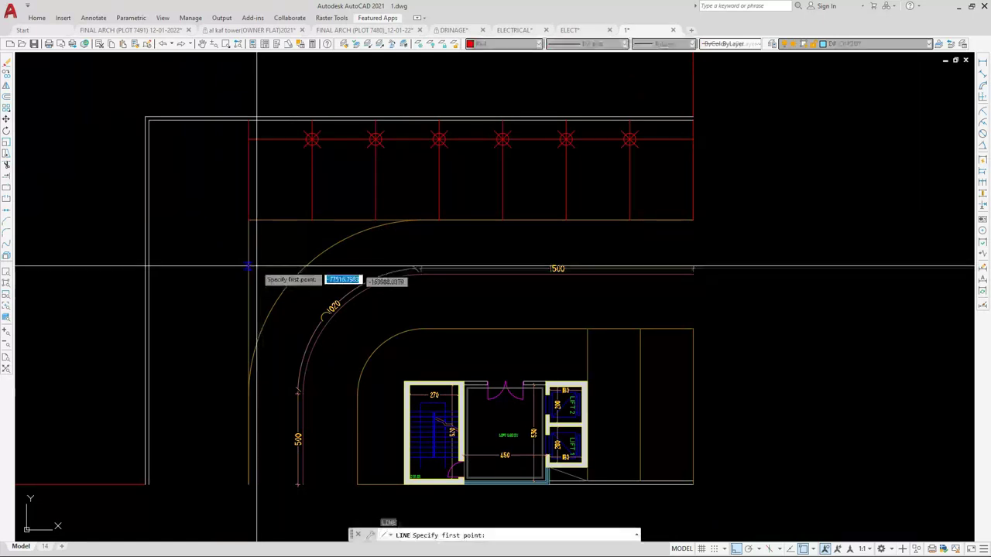
{"action": "left_click", "coordinate": [249, 220]}
{"action": "left_click", "coordinate": [148, 223]}
{"action": "key", "text": "Escape"}
Close the western bay strip's southern end with a line to the wall, and draw a vertical guide line along the strip inside the wall
{"action": "key", "text": "l"}
{"action": "key", "text": "Return"}
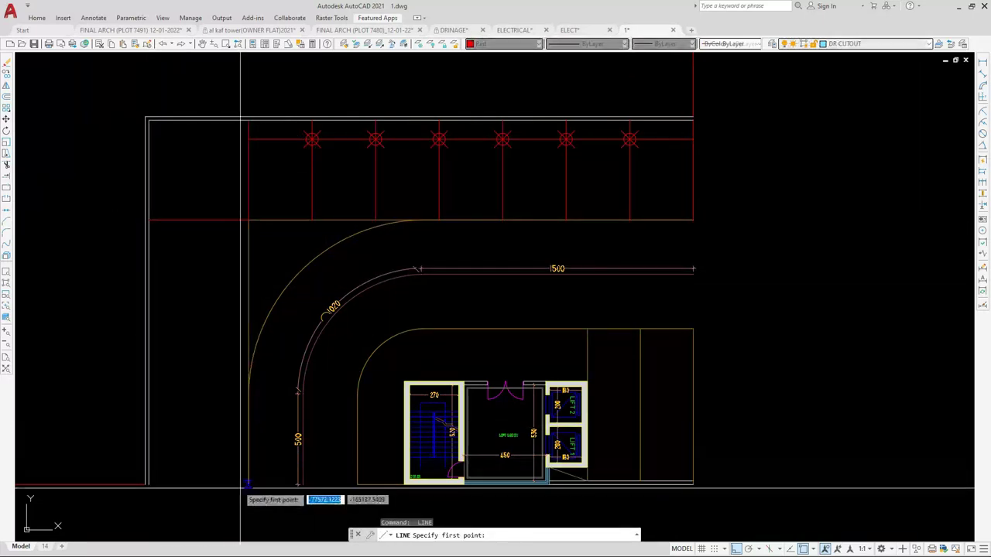
{"action": "left_click", "coordinate": [248, 486]}
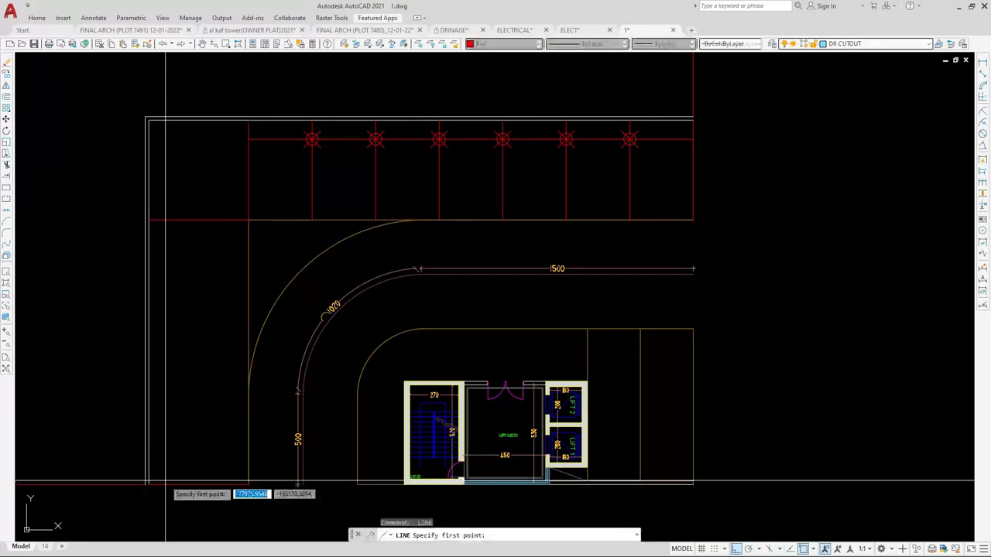
{"action": "left_click", "coordinate": [165, 221]}
{"action": "key", "text": "Escape"}
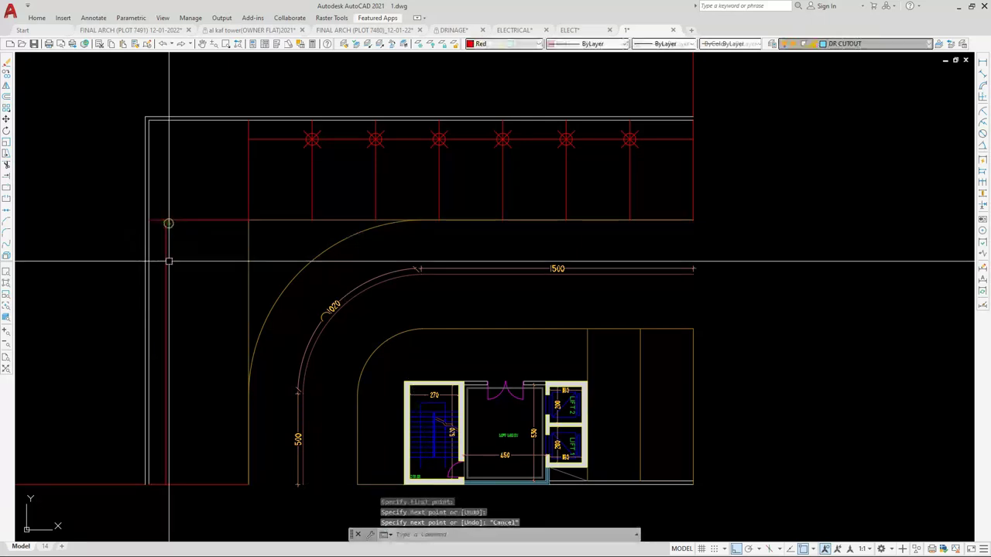
Divide the vertical guide line beside the western wall into 4 equal segments
{"action": "type", "text": "C"}
{"action": "key", "text": "space"}
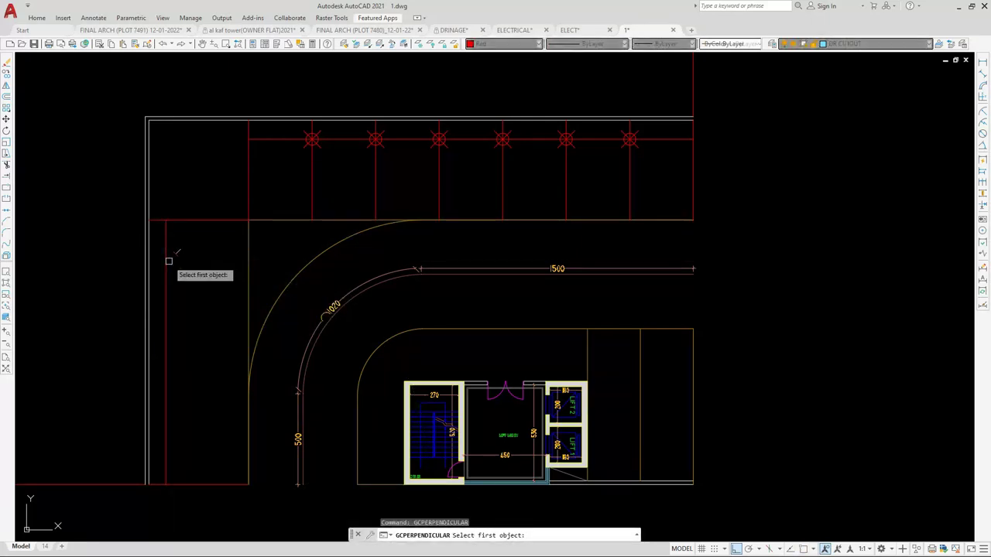
{"action": "key", "text": "Escape"}
{"action": "type", "text": "DIV"}
{"action": "key", "text": "Return"}
{"action": "left_click", "coordinate": [165, 271]}
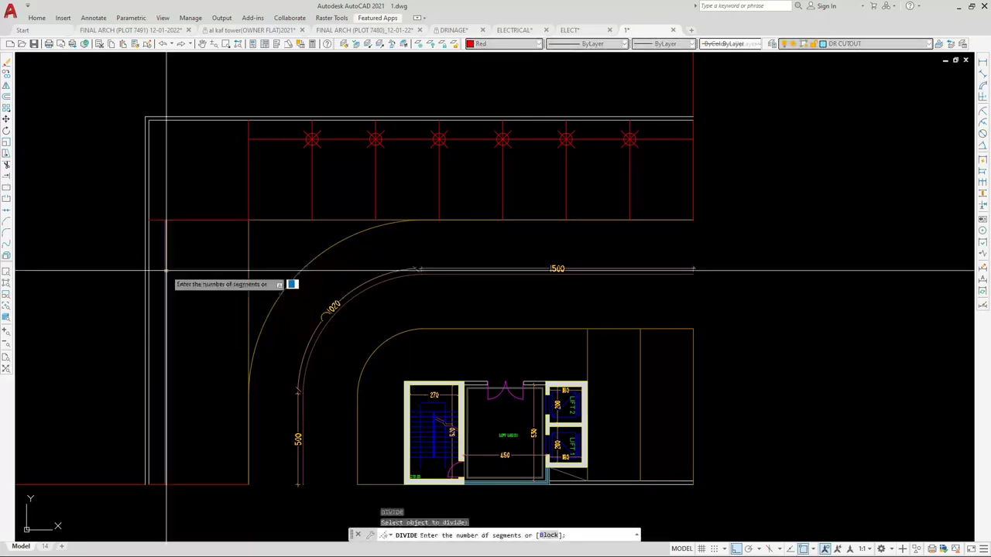
{"action": "scroll", "coordinate": [145, 418], "scroll_direction": "up", "scroll_amount": 3}
{"action": "key", "text": "Return"}
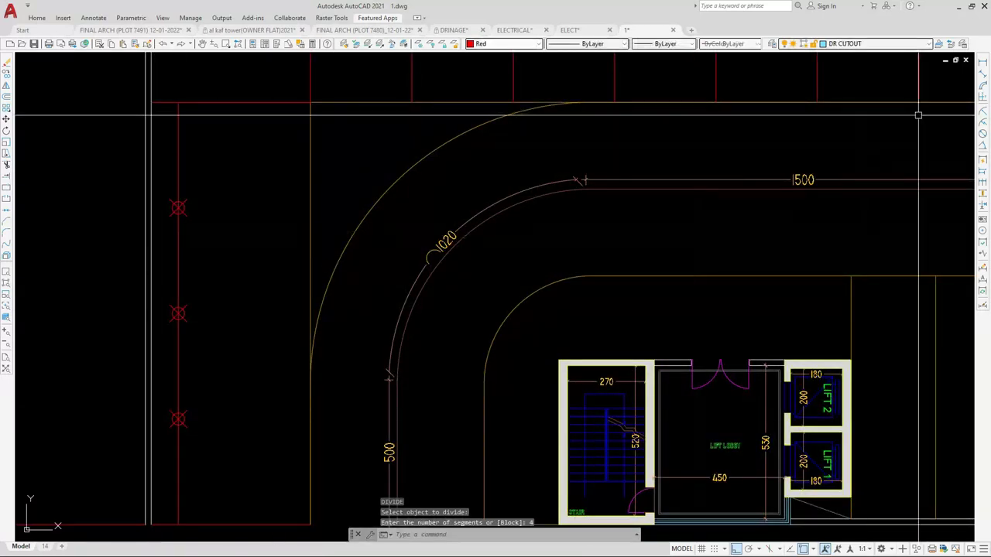
Measure the bay width from the northernmost division point to the upper end of the western guide line, without placing the dimension
{"action": "left_click", "coordinate": [981, 71]}
{"action": "left_click", "coordinate": [178, 208]}
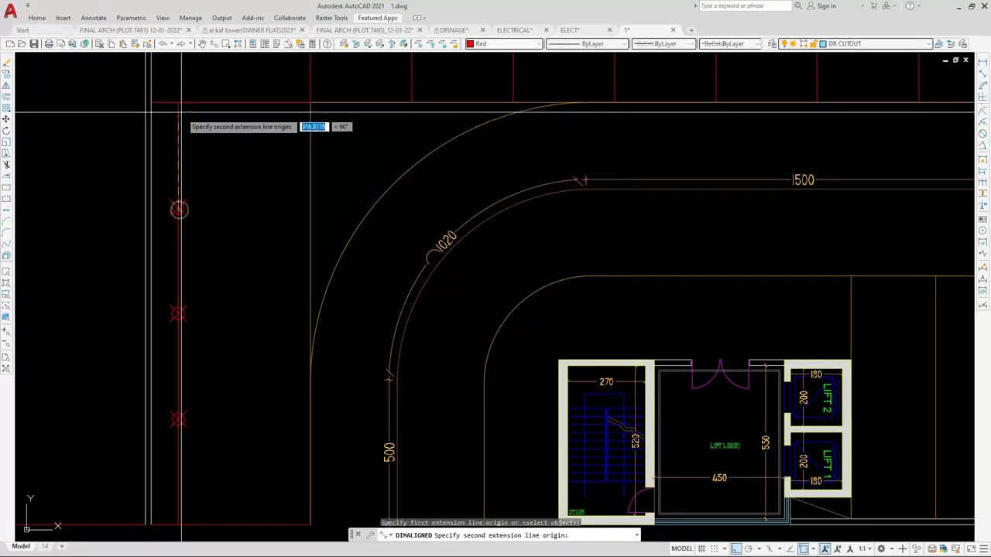
{"action": "scroll", "coordinate": [182, 159], "scroll_direction": "up", "scroll_amount": 4}
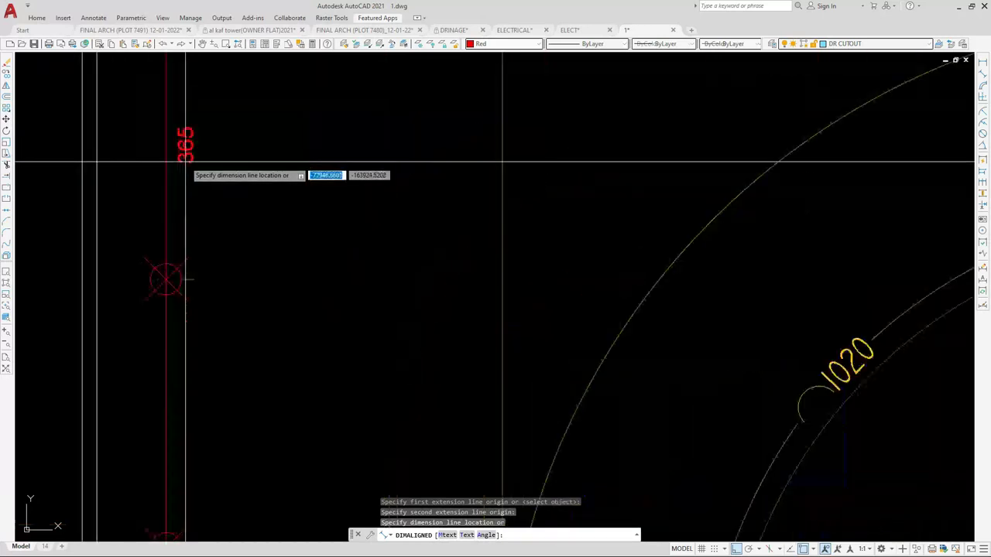
{"action": "key", "text": "Escape"}
Draw horizontal bay dividers from the three division points on the western guide line to the outer drive boundary
{"action": "type", "text": "L"}
{"action": "key", "text": "Return"}
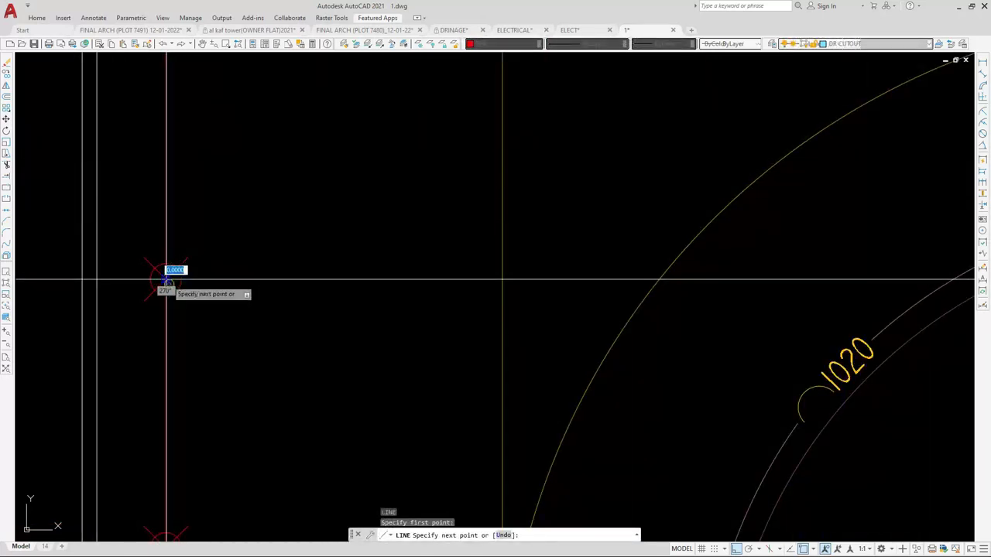
{"action": "left_click", "coordinate": [502, 279]}
{"action": "key", "text": "Return"}
{"action": "key", "text": "Return"}
{"action": "scroll", "coordinate": [296, 205], "scroll_direction": "down", "scroll_amount": 4}
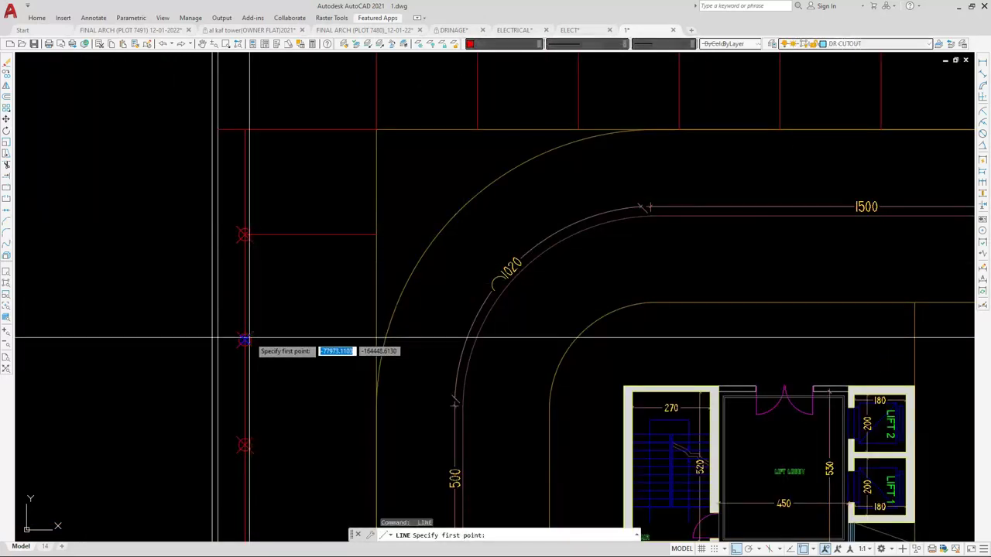
{"action": "left_click", "coordinate": [244, 340]}
{"action": "scroll", "coordinate": [376, 339], "scroll_direction": "down", "scroll_amount": 4}
{"action": "scroll", "coordinate": [309, 301], "scroll_direction": "up", "scroll_amount": 4}
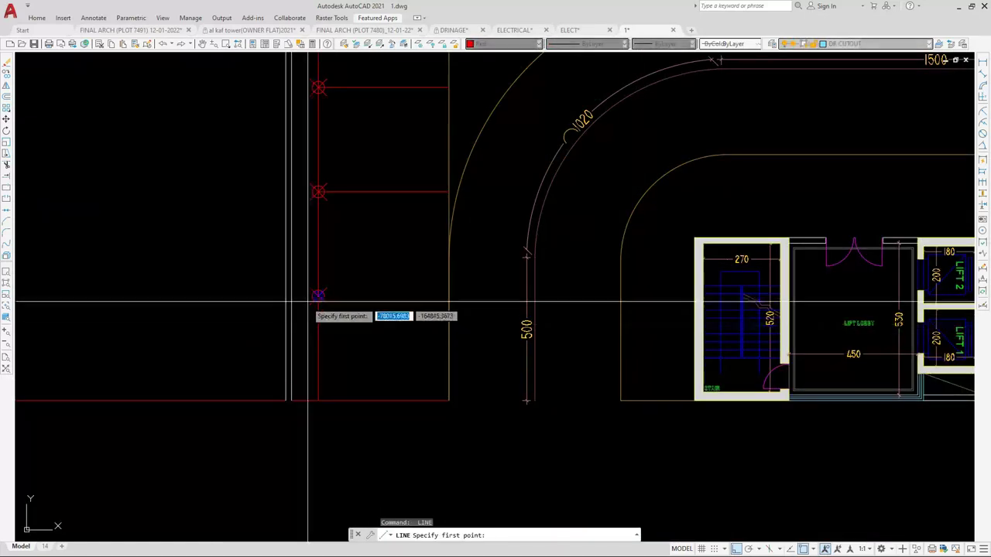
{"action": "key", "text": "Escape"}
Erase the vertical guide line inside the western wall together with its three division points
{"action": "scroll", "coordinate": [309, 418], "scroll_direction": "down", "scroll_amount": 2}
{"action": "left_click", "coordinate": [309, 426]}
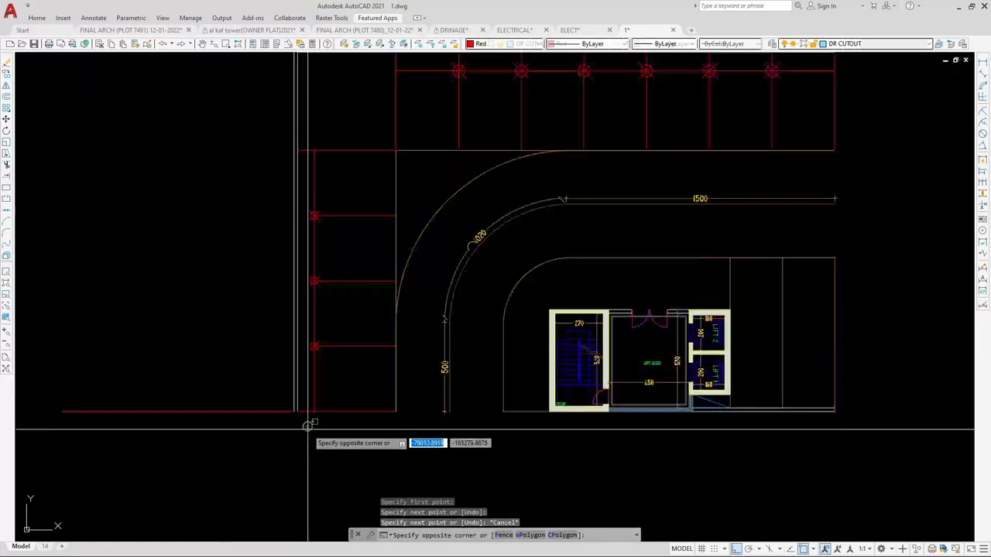
{"action": "type", "text": "e"}
{"action": "key", "text": "space"}
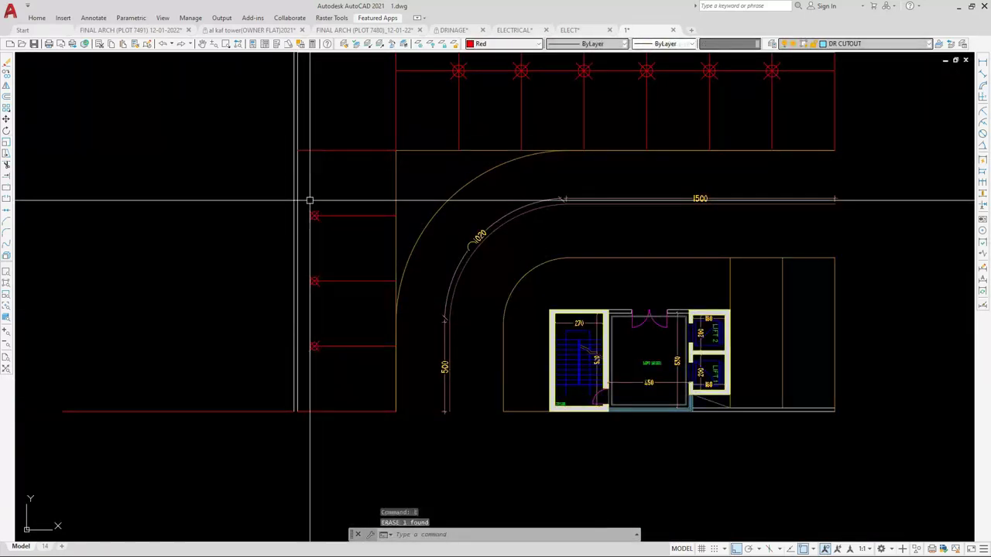
{"action": "left_click", "coordinate": [303, 200]}
{"action": "left_click", "coordinate": [358, 377]}
{"action": "key", "text": "space"}
{"action": "key", "text": "Escape"}
Extend the three horizontal western bay dividers to the inner face of the western wall
{"action": "type", "text": "ex"}
{"action": "key", "text": "space"}
{"action": "left_click_drag", "start_coordinate": [353, 374], "coordinate": [321, 184]}
{"action": "scroll", "coordinate": [323, 279], "scroll_direction": "down", "scroll_amount": 4}
{"action": "key", "text": "Escape"}
Erase the division points and the horizontal guide line across the northern bay strip
{"action": "left_click", "coordinate": [363, 208]}
{"action": "left_click", "coordinate": [371, 206]}
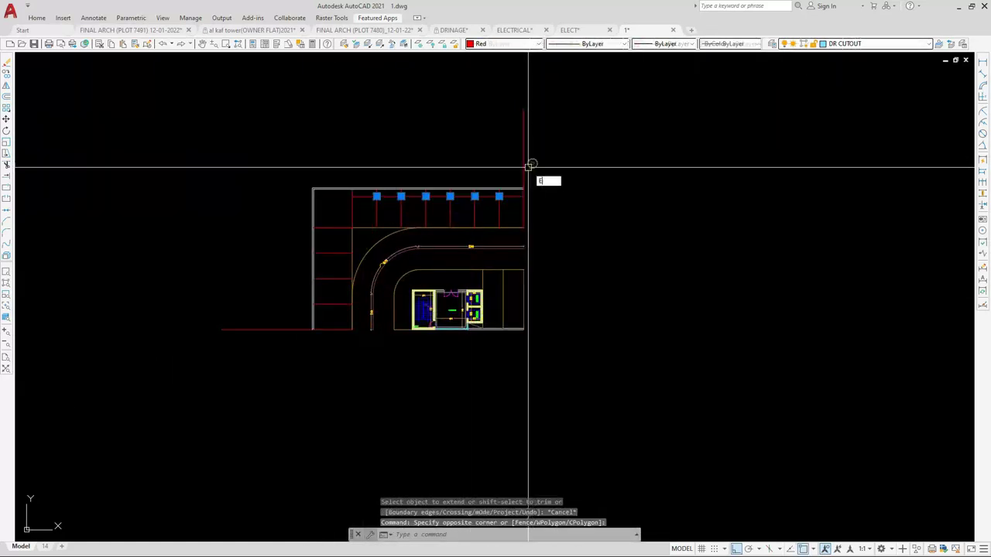
{"action": "key", "text": "Delete"}
Match the properties of the northern drive boundary line onto the red bay dividers and end lines of the northern and western strips
{"action": "left_click", "coordinate": [387, 228]}
{"action": "type", "text": "M"}
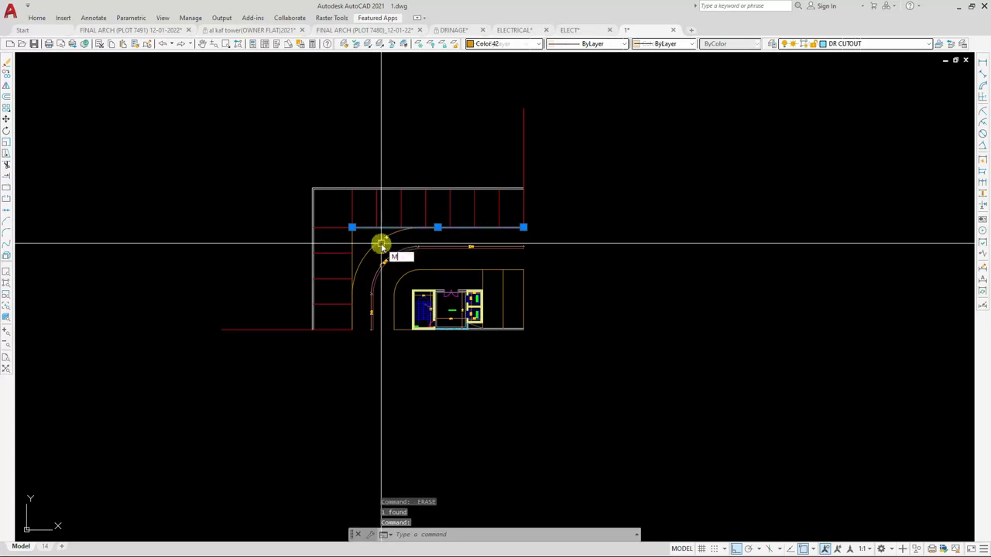
{"action": "type", "text": "A"}
{"action": "key", "text": "Return"}
{"action": "scroll", "coordinate": [381, 245], "scroll_direction": "up", "scroll_amount": 5}
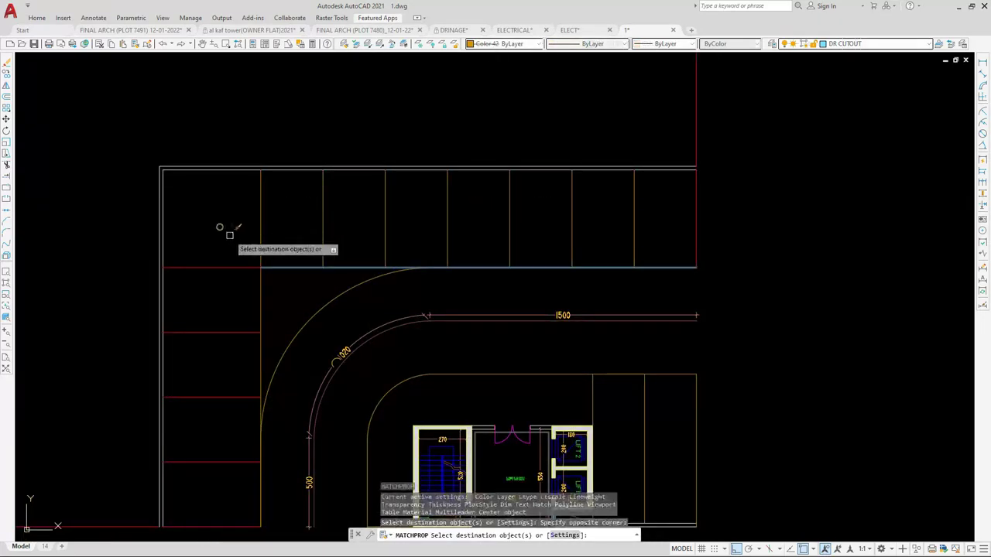
{"action": "left_click", "coordinate": [218, 500]}
{"action": "scroll", "coordinate": [295, 366], "scroll_direction": "down", "scroll_amount": 2}
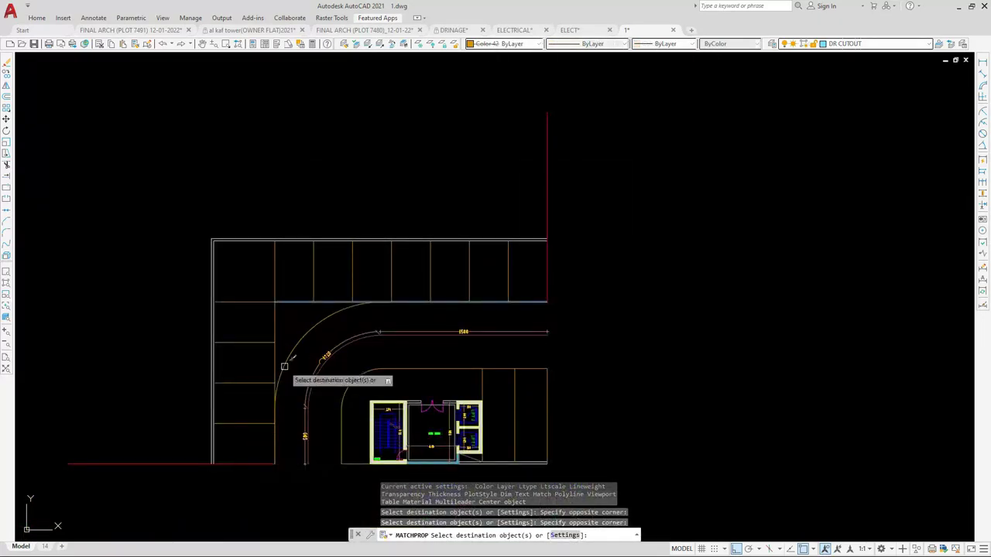
{"action": "left_click", "coordinate": [550, 274]}
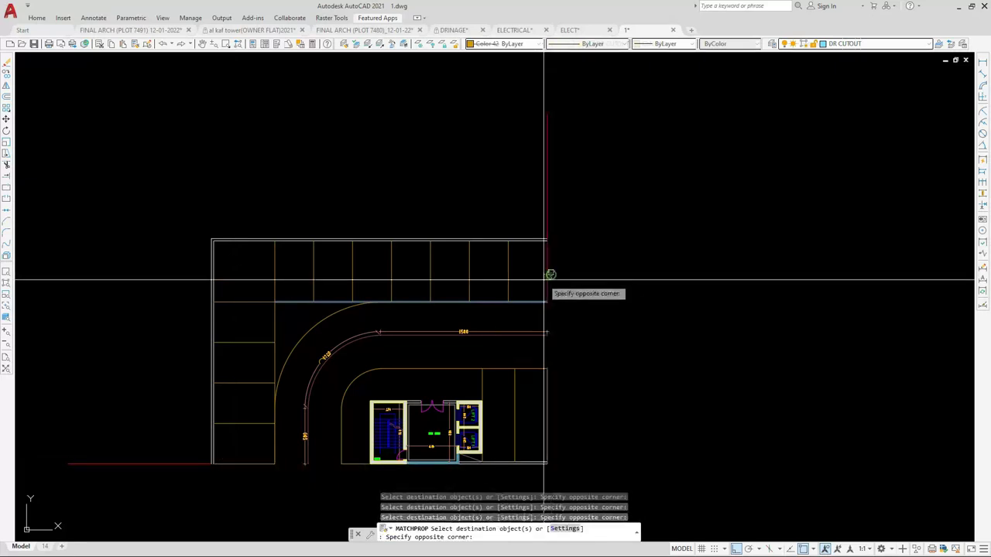
{"action": "scroll", "coordinate": [292, 312], "scroll_direction": "up", "scroll_amount": 3}
{"action": "scroll", "coordinate": [297, 312], "scroll_direction": "down", "scroll_amount": 1}
{"action": "key", "text": "Escape"}
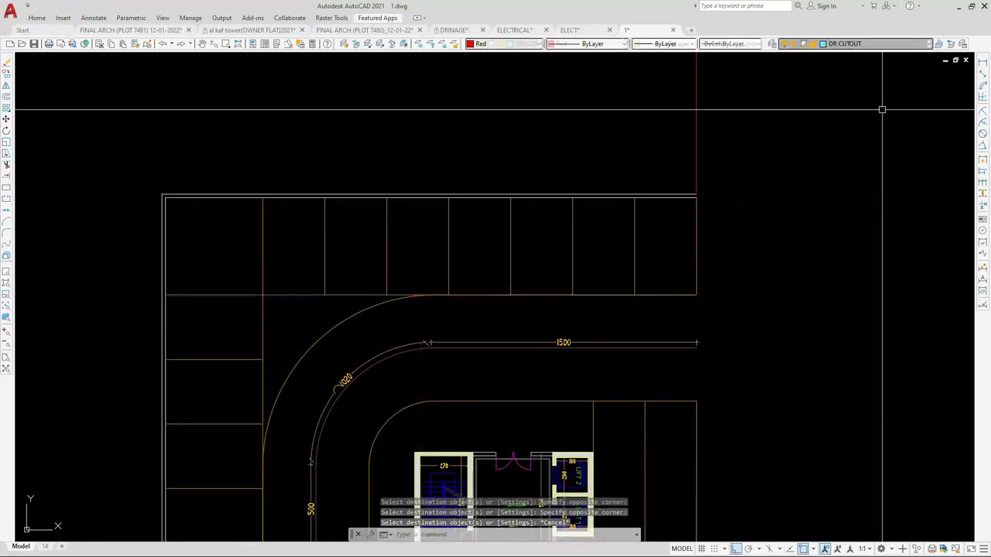
Add linear dimensions for the depth and the width of the easternmost northern bay
{"action": "left_click", "coordinate": [983, 68]}
{"action": "scroll", "coordinate": [745, 200], "scroll_direction": "up", "scroll_amount": 2}
{"action": "key", "text": "Return"}
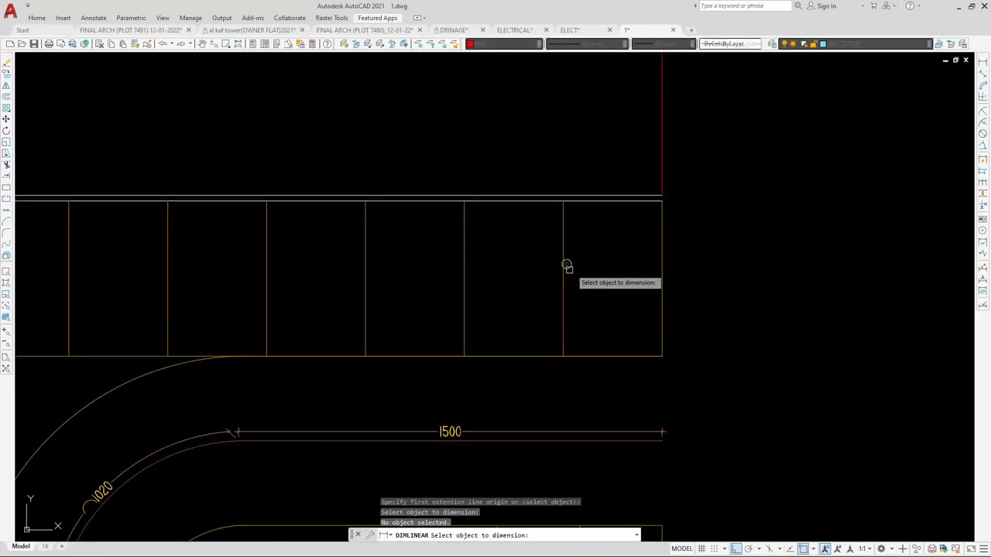
{"action": "scroll", "coordinate": [570, 281], "scroll_direction": "up", "scroll_amount": 4}
{"action": "left_click", "coordinate": [579, 290]}
{"action": "scroll", "coordinate": [574, 301], "scroll_direction": "down", "scroll_amount": 2}
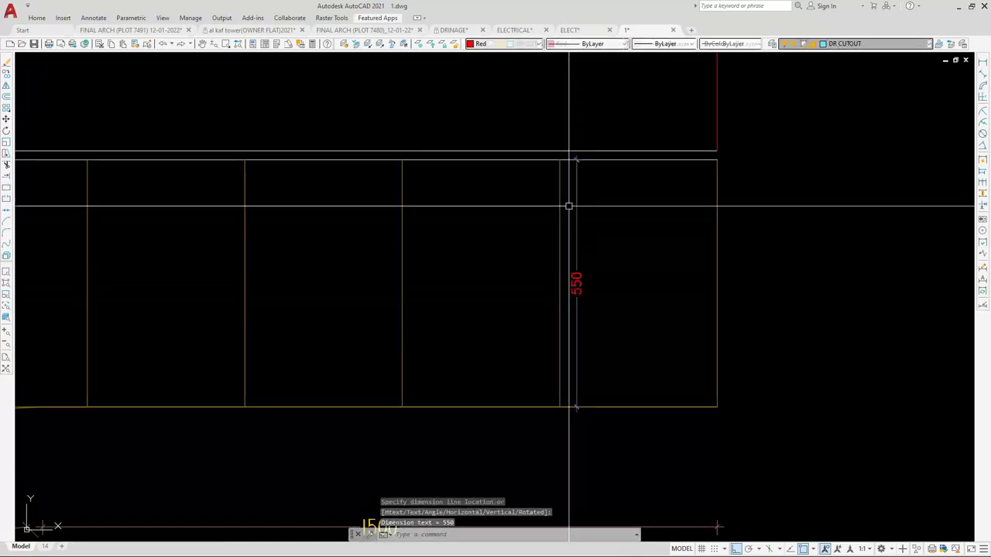
{"action": "key", "text": "Return"}
{"action": "left_click", "coordinate": [560, 192]}
{"action": "left_click", "coordinate": [717, 193]}
{"action": "left_click", "coordinate": [682, 197]}
{"action": "scroll", "coordinate": [606, 231], "scroll_direction": "up", "scroll_amount": 2}
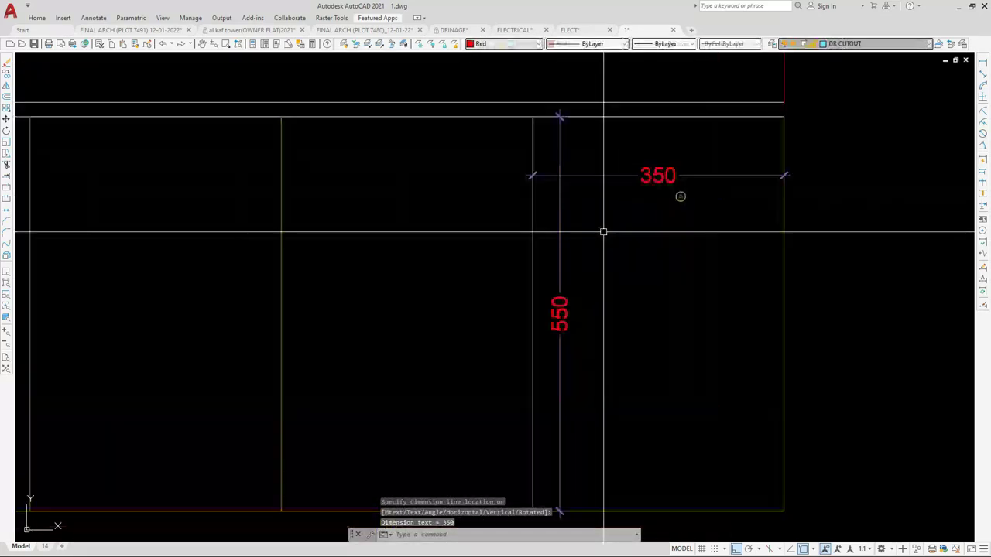
Copy the bay's depth and width dimensions westward to every other northern bay, up to and including the corner bay
{"action": "left_click", "coordinate": [575, 202]}
{"action": "left_click", "coordinate": [555, 170]}
{"action": "type", "text": "co"}
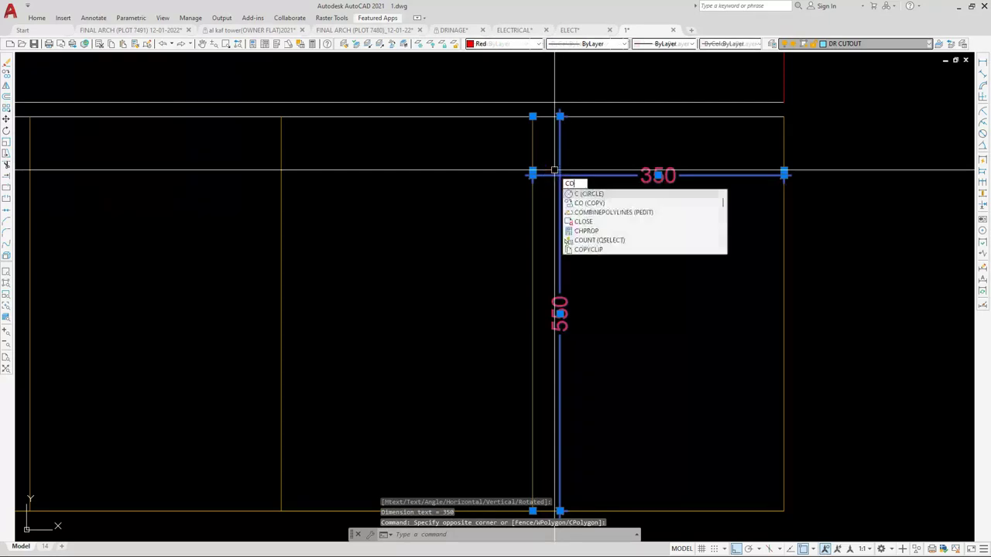
{"action": "key", "text": "Return"}
{"action": "left_click", "coordinate": [782, 117]}
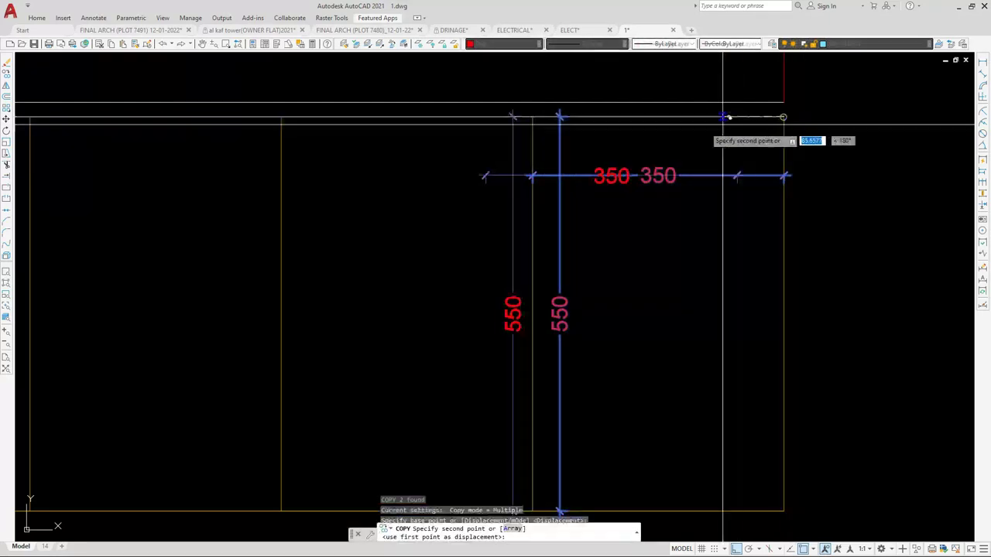
{"action": "left_click", "coordinate": [537, 114]}
{"action": "scroll", "coordinate": [495, 131], "scroll_direction": "down", "scroll_amount": 4}
{"action": "scroll", "coordinate": [487, 120], "scroll_direction": "up", "scroll_amount": 2}
{"action": "left_click", "coordinate": [489, 120]}
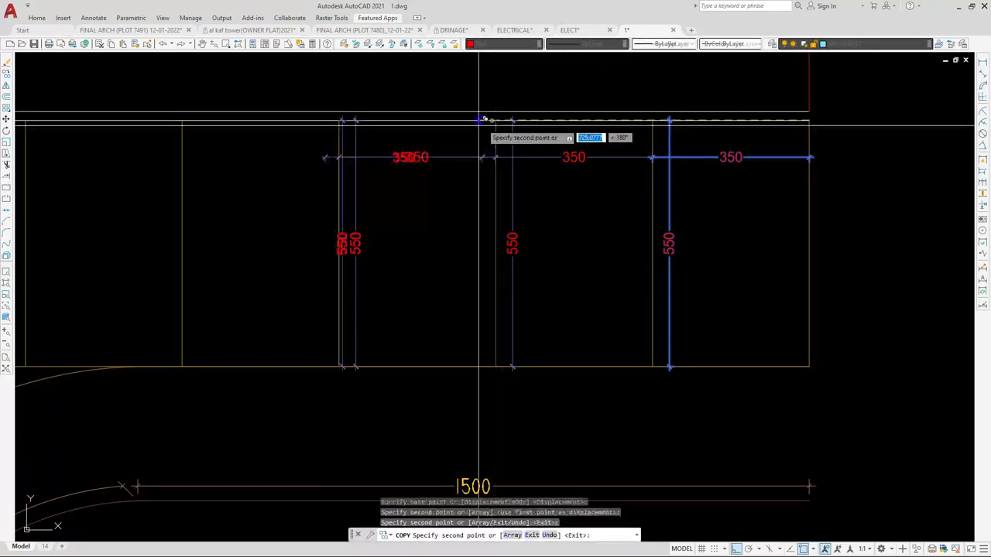
{"action": "left_click", "coordinate": [341, 120]}
{"action": "scroll", "coordinate": [476, 155], "scroll_direction": "down", "scroll_amount": 3}
{"action": "scroll", "coordinate": [360, 142], "scroll_direction": "up", "scroll_amount": 3}
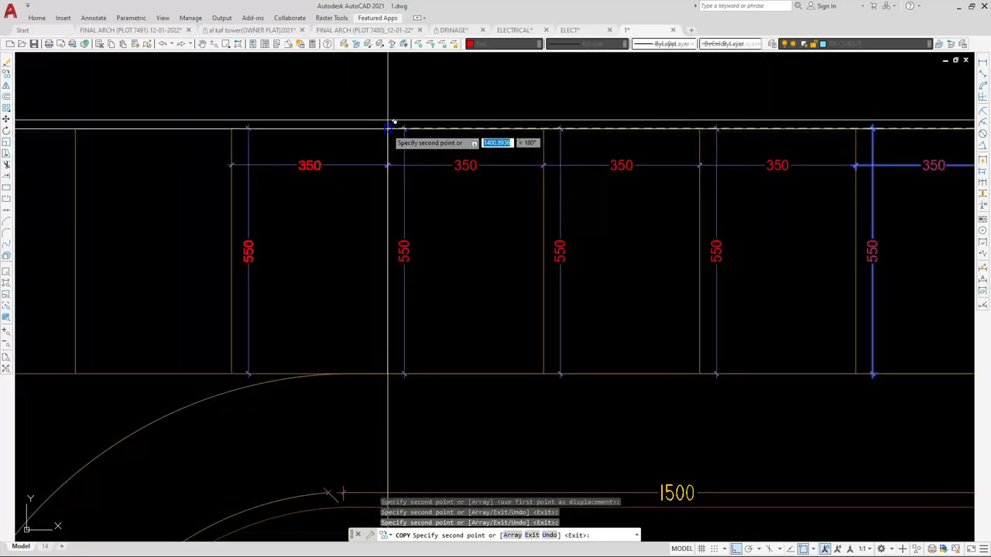
{"action": "left_click", "coordinate": [388, 128]}
{"action": "left_click", "coordinate": [231, 130]}
{"action": "scroll", "coordinate": [374, 150], "scroll_direction": "down", "scroll_amount": 1}
{"action": "scroll", "coordinate": [379, 147], "scroll_direction": "down", "scroll_amount": 3}
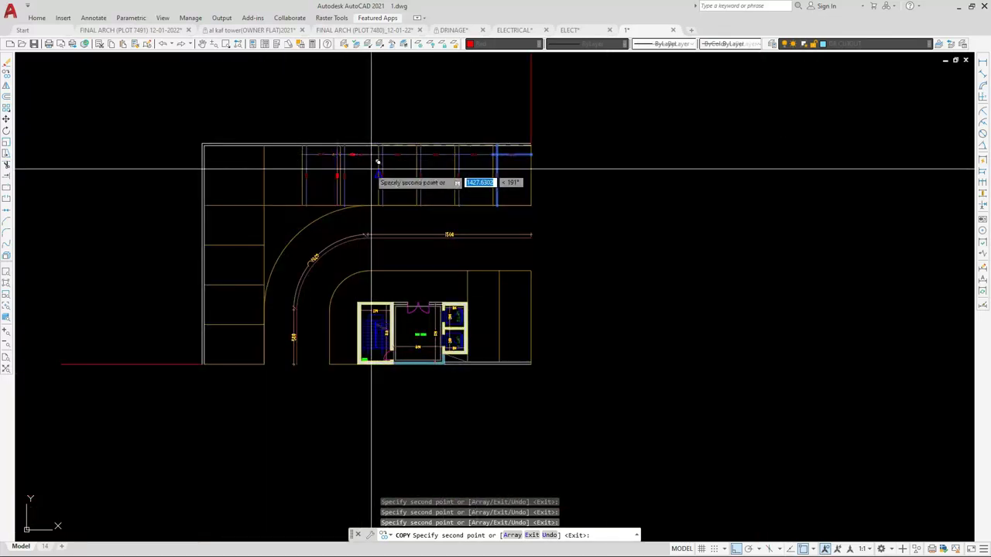
{"action": "scroll", "coordinate": [286, 132], "scroll_direction": "up", "scroll_amount": 5}
{"action": "scroll", "coordinate": [295, 105], "scroll_direction": "down", "scroll_amount": 3}
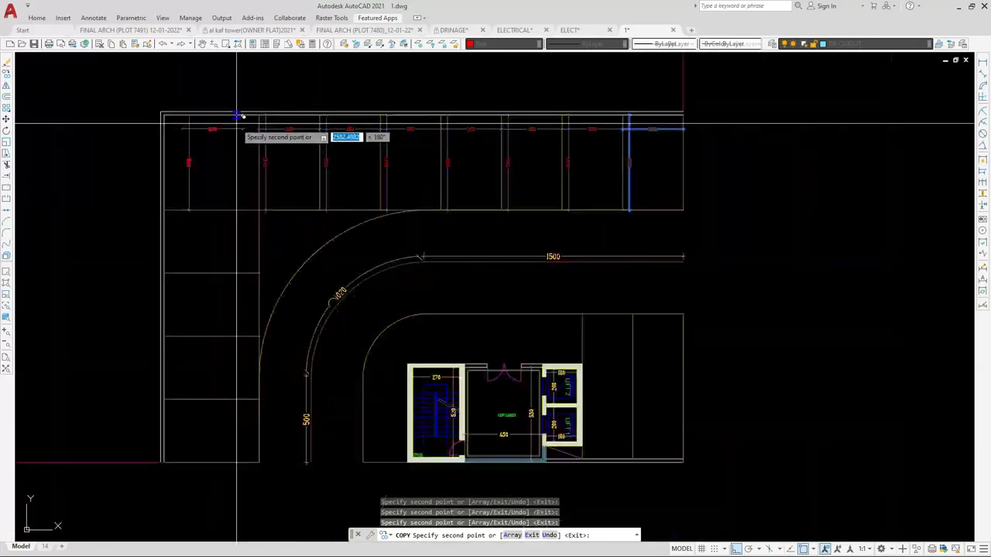
{"action": "scroll", "coordinate": [256, 109], "scroll_direction": "up", "scroll_amount": 3}
{"action": "left_click", "coordinate": [310, 105]}
{"action": "key", "text": "Escape"}
Stretch the copied width dimension in the northwestern corner bay to the inner face of the western wall
{"action": "left_click", "coordinate": [263, 137]}
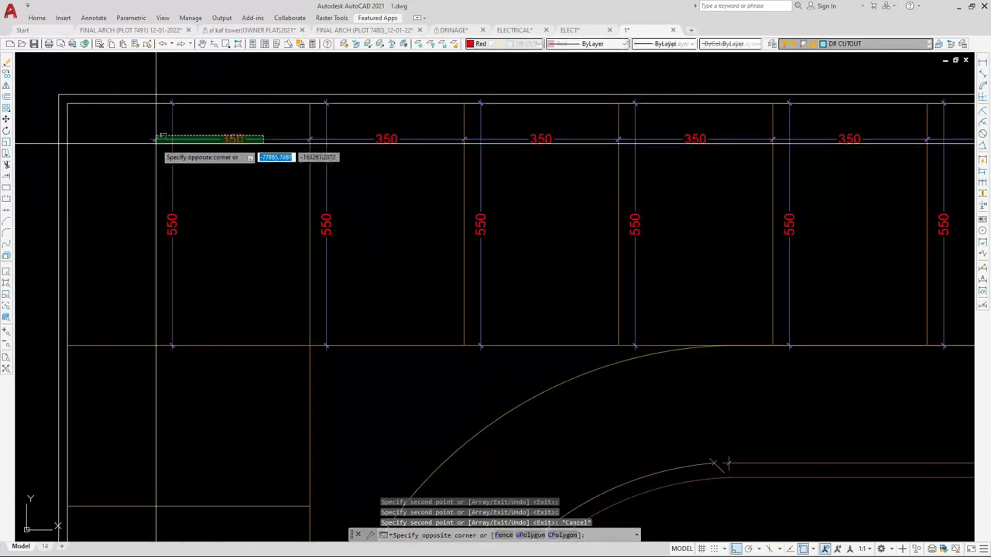
{"action": "left_click", "coordinate": [155, 139]}
{"action": "left_click", "coordinate": [68, 139]}
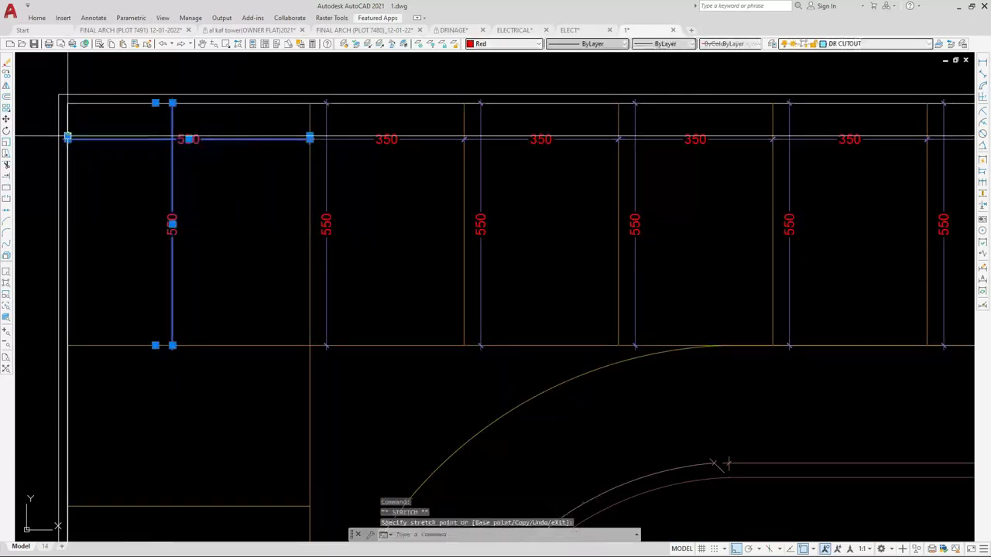
{"action": "key", "text": "Escape"}
Move the corner bay's vertical depth dimension westward, closer to the western wall
{"action": "left_click", "coordinate": [175, 222]}
{"action": "type", "text": "m"}
{"action": "key", "text": "Return"}
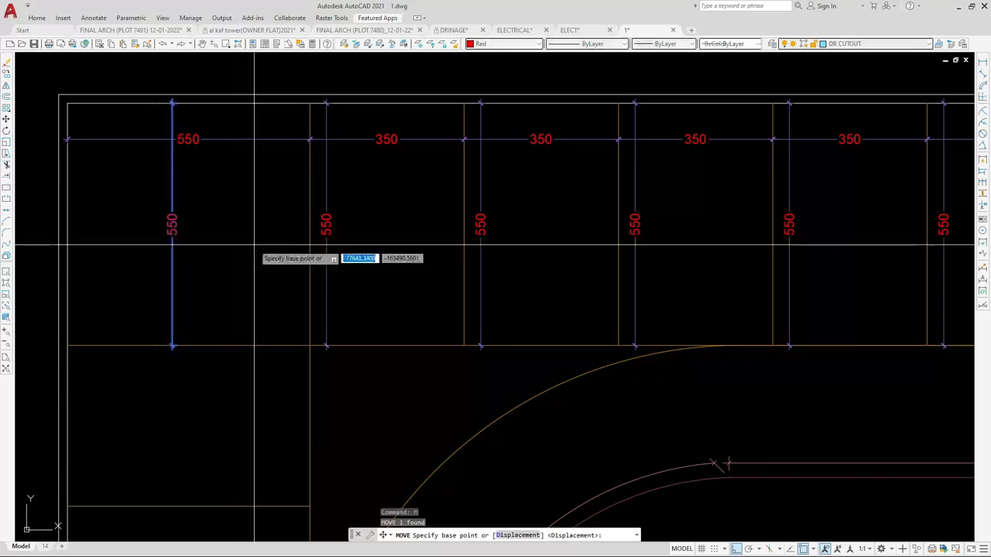
{"action": "left_click", "coordinate": [262, 244]}
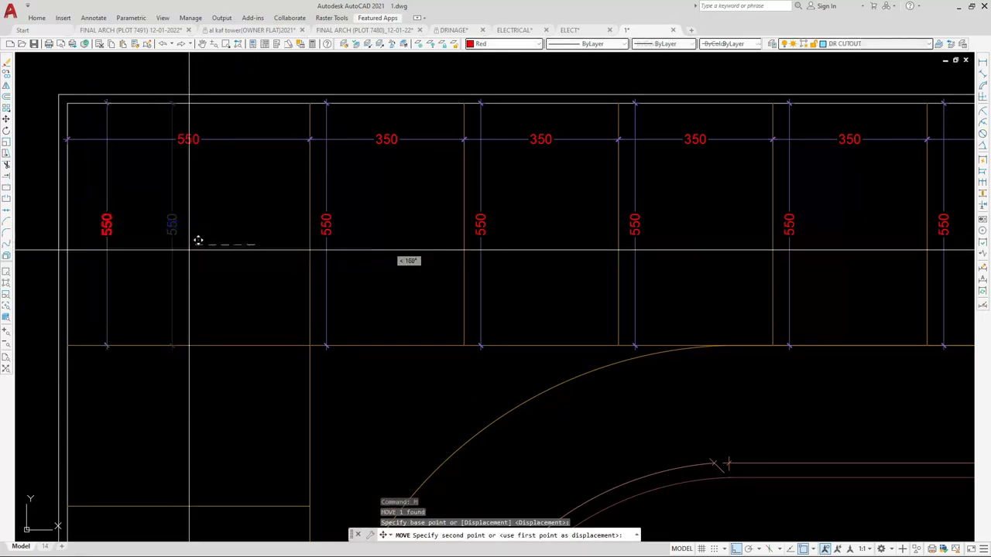
{"action": "scroll", "coordinate": [196, 243], "scroll_direction": "up", "scroll_amount": 4}
{"action": "left_click", "coordinate": [181, 253]}
{"action": "scroll", "coordinate": [181, 253], "scroll_direction": "down", "scroll_amount": 7}
{"action": "key", "text": "Escape"}
Continue the corner bay's vertical dimension down the western strip, dimensioning the width of all four bays to the southern end
{"action": "scroll", "coordinate": [321, 232], "scroll_direction": "up", "scroll_amount": 1}
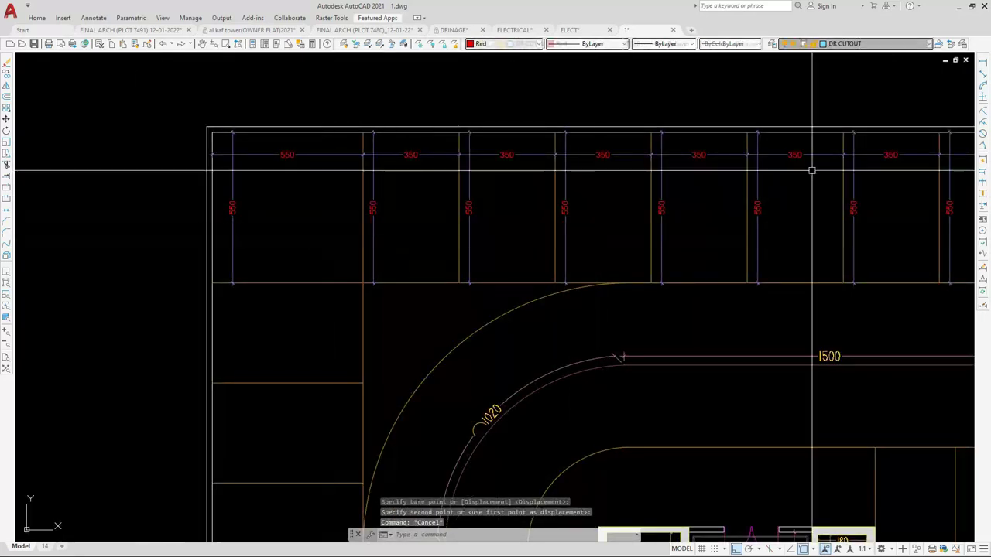
{"action": "left_click", "coordinate": [984, 184]}
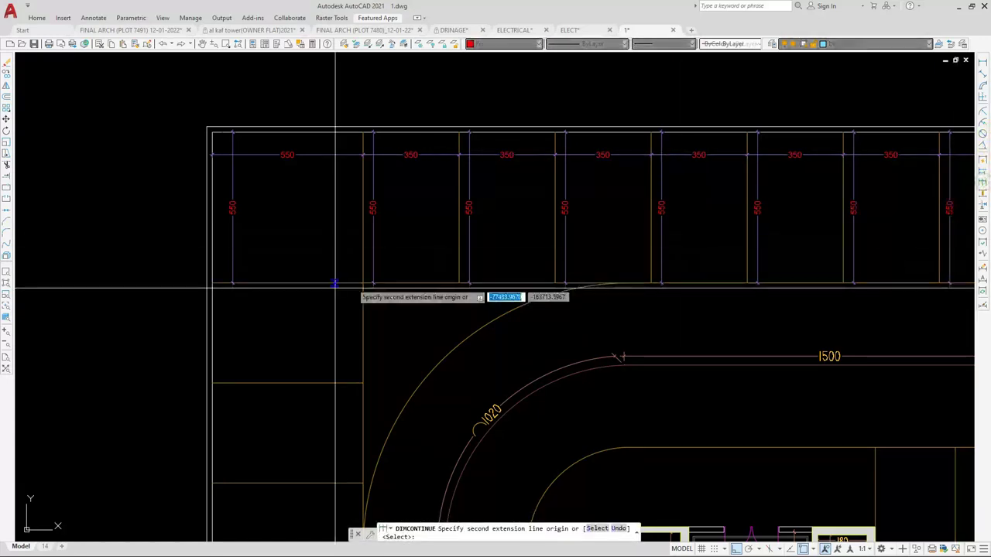
{"action": "scroll", "coordinate": [217, 279], "scroll_direction": "up", "scroll_amount": 5}
{"action": "key", "text": "Return"}
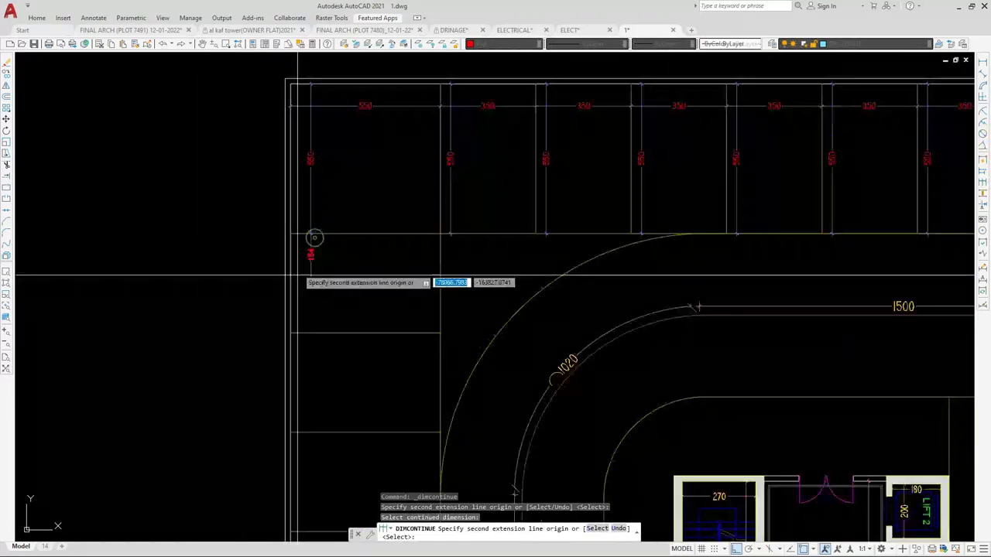
{"action": "left_click", "coordinate": [298, 333]}
{"action": "left_click", "coordinate": [302, 431]}
{"action": "scroll", "coordinate": [328, 309], "scroll_direction": "down", "scroll_amount": 2}
{"action": "scroll", "coordinate": [322, 389], "scroll_direction": "up", "scroll_amount": 5}
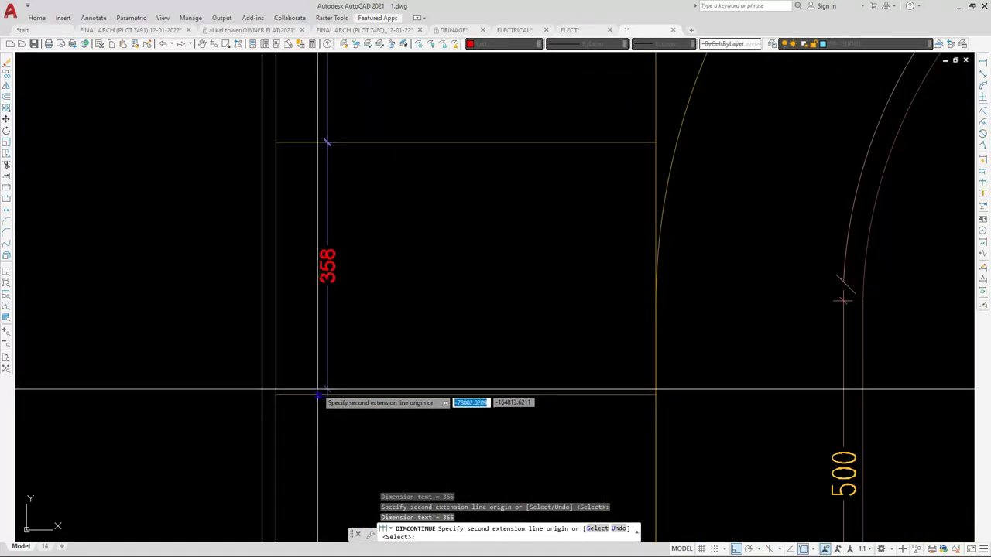
{"action": "scroll", "coordinate": [327, 393], "scroll_direction": "down", "scroll_amount": 2}
{"action": "scroll", "coordinate": [325, 393], "scroll_direction": "up", "scroll_amount": 2}
{"action": "left_click", "coordinate": [317, 474]}
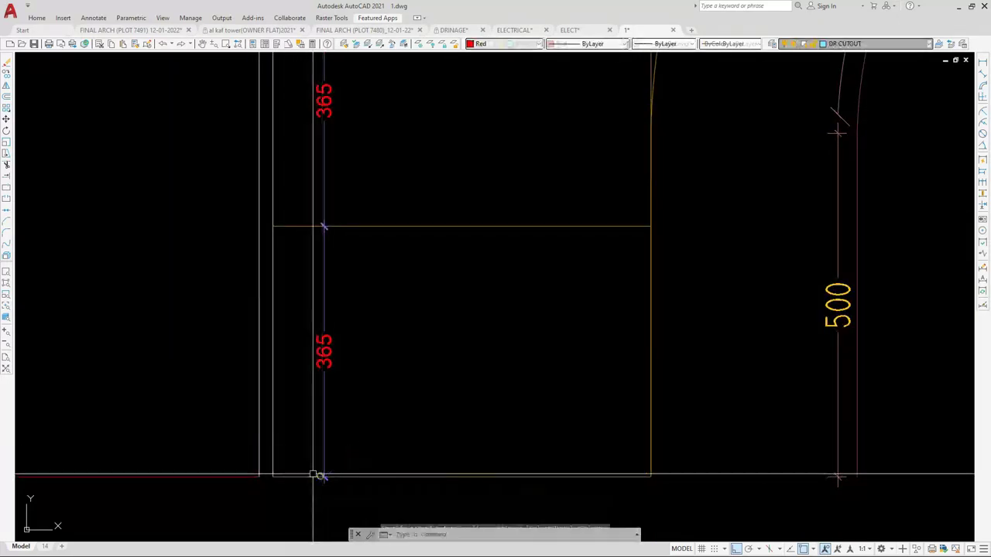
{"action": "key", "text": "Escape"}
Add a linear dimension for the depth of the southernmost western bay, just below its upper divider
{"action": "scroll", "coordinate": [316, 474], "scroll_direction": "down", "scroll_amount": 4}
{"action": "left_click", "coordinate": [985, 64]}
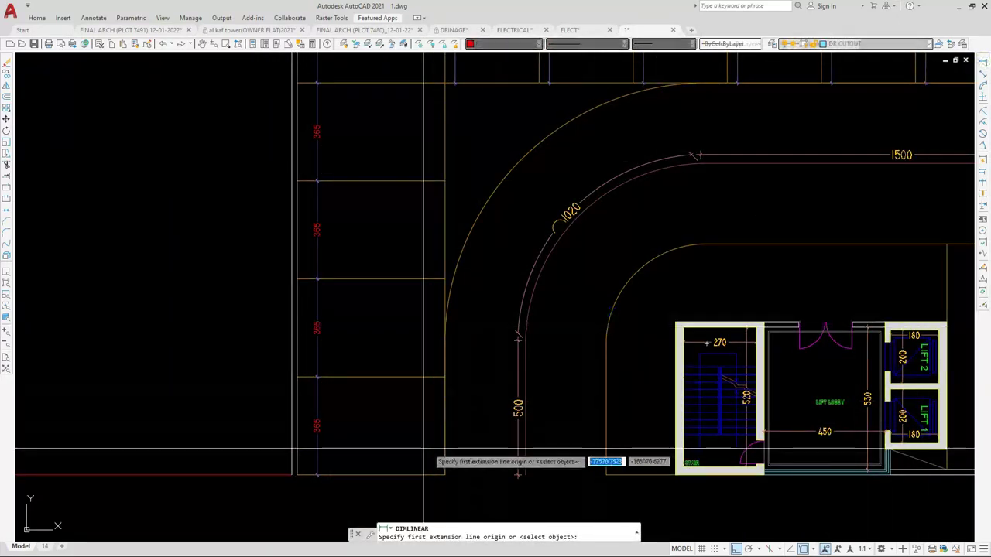
{"action": "key", "text": "Return"}
{"action": "left_click", "coordinate": [354, 378]}
{"action": "left_click", "coordinate": [355, 387]}
Copy the southernmost western bay's depth dimension up to the other three western bays
{"action": "left_click", "coordinate": [338, 410]}
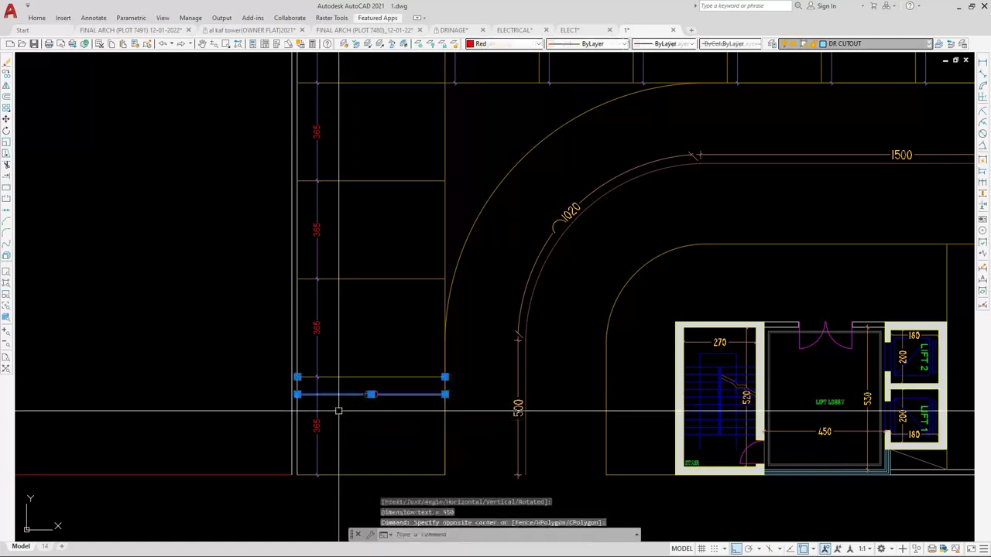
{"action": "type", "text": "co"}
{"action": "key", "text": "space"}
{"action": "left_click", "coordinate": [445, 377]}
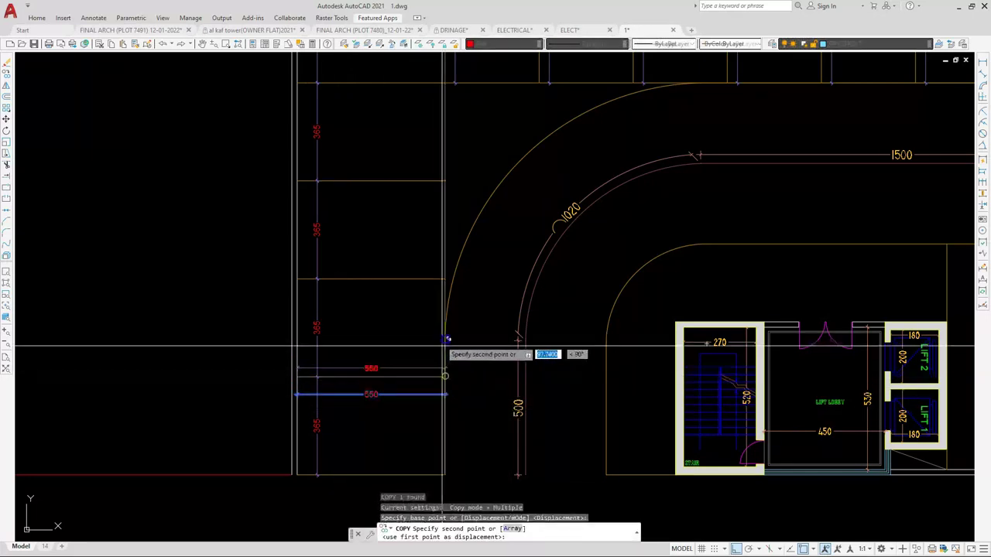
{"action": "left_click", "coordinate": [445, 279]}
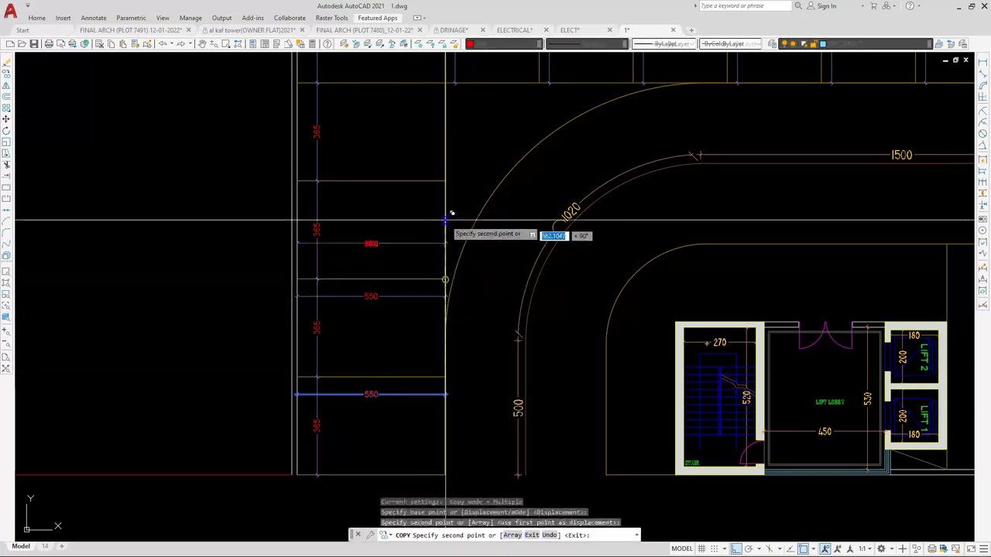
{"action": "left_click", "coordinate": [445, 180]}
{"action": "left_click", "coordinate": [445, 83]}
{"action": "key", "text": "Escape"}
Match the properties of the curved drive dimension onto the depth and width dimensions of the northern bays
{"action": "scroll", "coordinate": [407, 139], "scroll_direction": "down", "scroll_amount": 2}
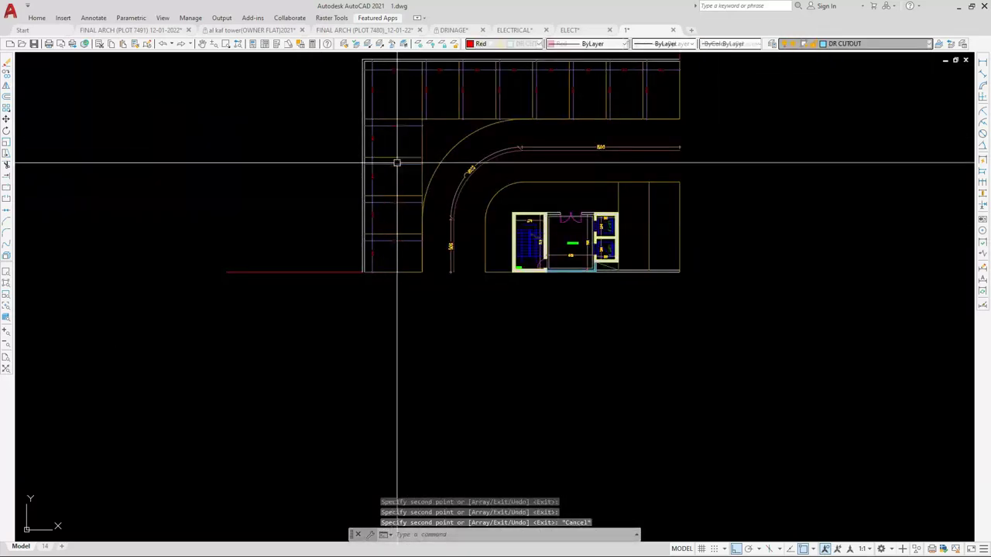
{"action": "scroll", "coordinate": [395, 149], "scroll_direction": "up", "scroll_amount": 3}
{"action": "middle_click_drag", "start_coordinate": [395, 149], "coordinate": [351, 206]}
{"action": "scroll", "coordinate": [351, 206], "scroll_direction": "down", "scroll_amount": 1}
{"action": "left_click", "coordinate": [510, 299]}
{"action": "type", "text": "M"}
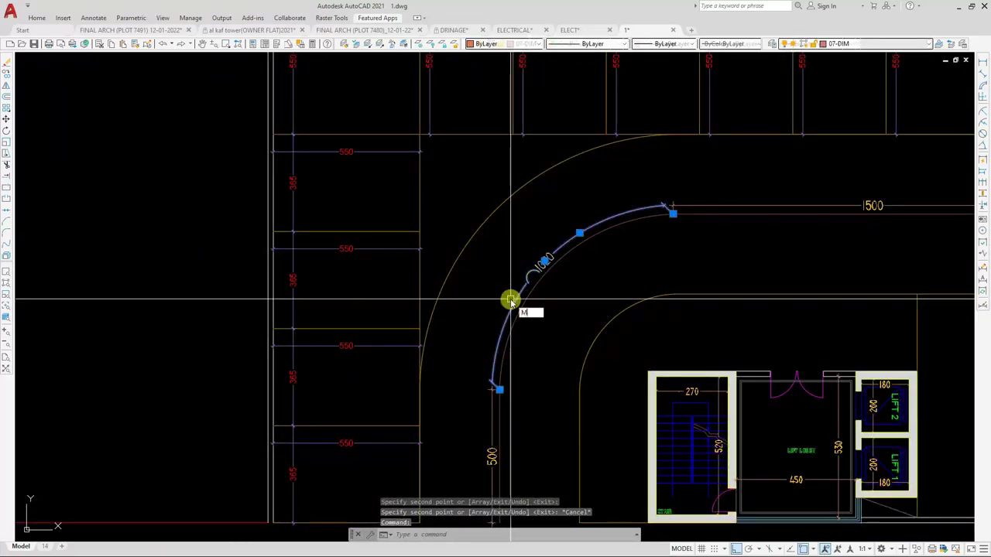
{"action": "type", "text": "A"}
{"action": "key", "text": "Return"}
{"action": "scroll", "coordinate": [465, 309], "scroll_direction": "down", "scroll_amount": 2}
{"action": "left_click", "coordinate": [809, 121]}
{"action": "left_click", "coordinate": [792, 144]}
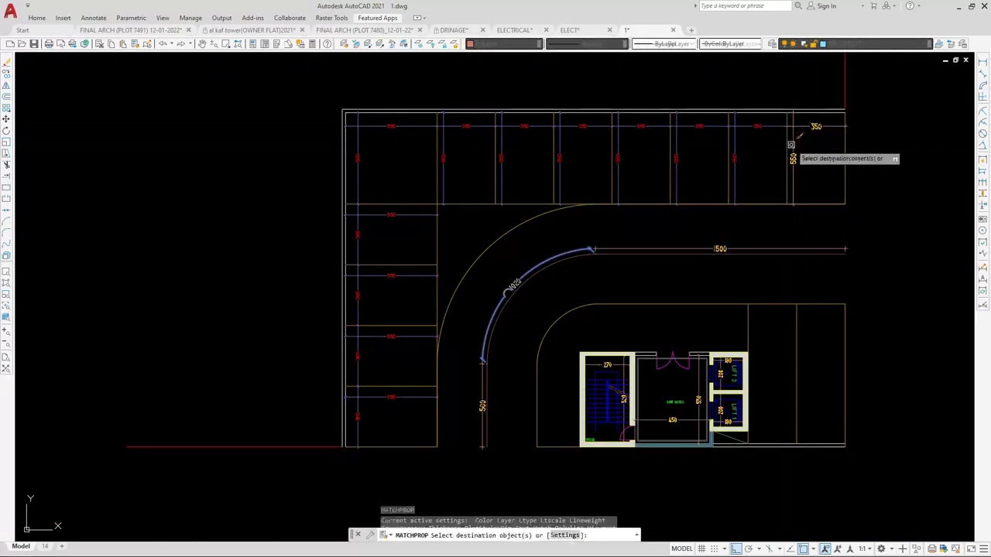
{"action": "left_click", "coordinate": [757, 127]}
{"action": "left_click", "coordinate": [693, 127]}
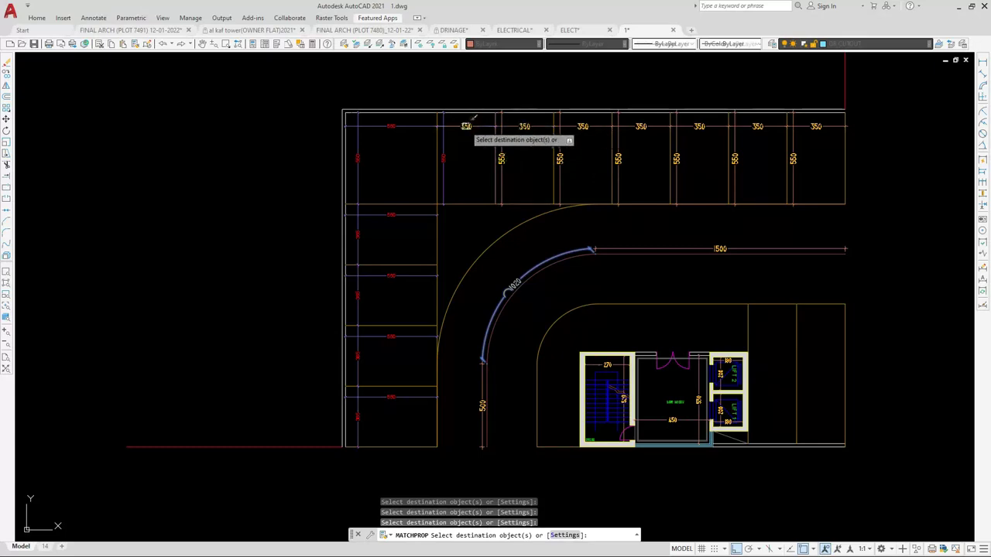
Match the curved drive dimension's properties onto the remaining width and depth dimensions of the western bays
{"action": "left_click", "coordinate": [369, 233]}
{"action": "left_click", "coordinate": [354, 217]}
{"action": "left_click", "coordinate": [369, 289]}
{"action": "left_click", "coordinate": [355, 273]}
{"action": "scroll", "coordinate": [351, 377], "scroll_direction": "up", "scroll_amount": 3}
{"action": "left_click", "coordinate": [417, 313]}
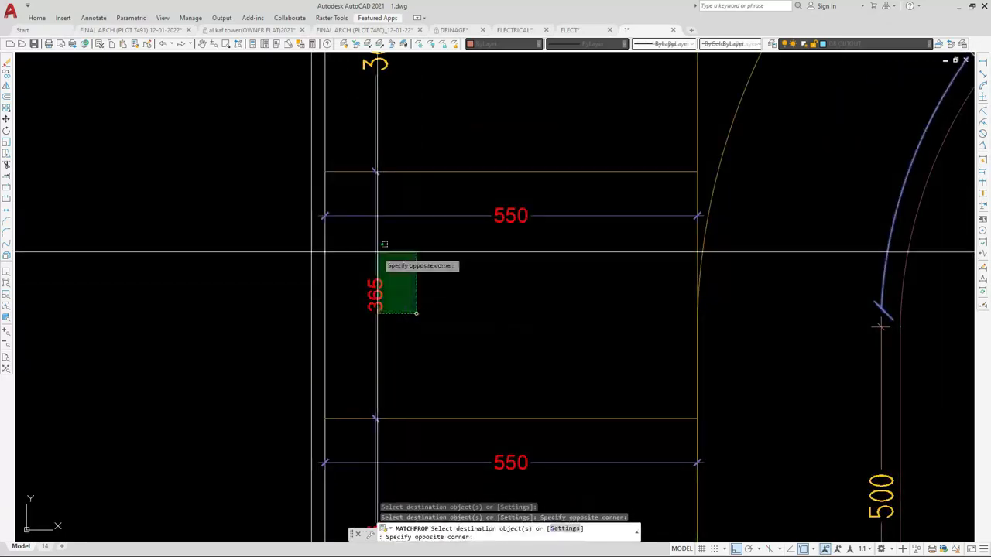
{"action": "left_click", "coordinate": [353, 210]}
{"action": "scroll", "coordinate": [353, 210], "scroll_direction": "down", "scroll_amount": 2}
{"action": "left_click", "coordinate": [384, 331]}
{"action": "left_click", "coordinate": [359, 306]}
{"action": "scroll", "coordinate": [288, 428], "scroll_direction": "down", "scroll_amount": 2}
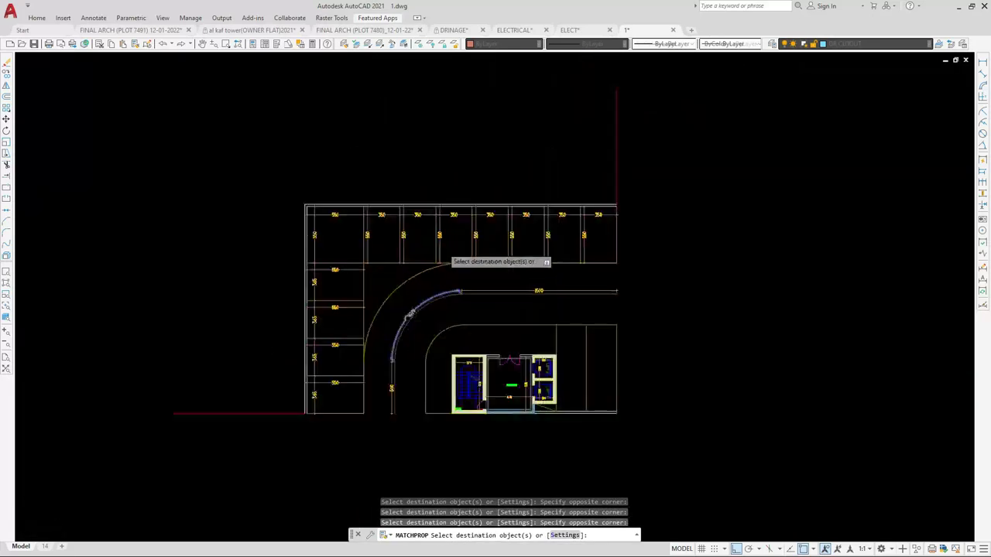
{"action": "scroll", "coordinate": [444, 249], "scroll_direction": "up", "scroll_amount": 5}
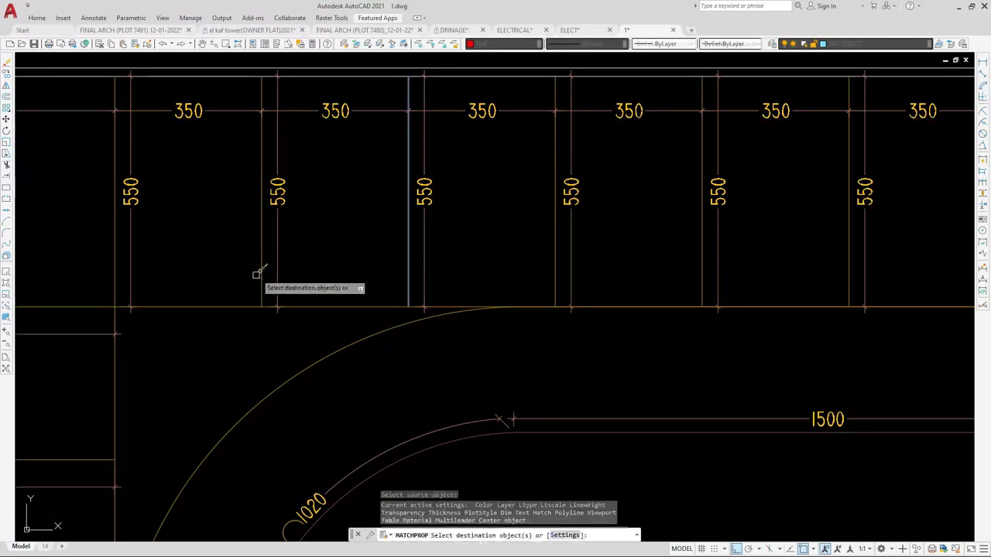
{"action": "key", "text": "Escape"}
{"action": "key", "text": "Escape"}
{"action": "key", "text": "Escape"}
{"action": "scroll", "coordinate": [332, 270], "scroll_direction": "down", "scroll_amount": 7}
{"action": "scroll", "coordinate": [308, 320], "scroll_direction": "up", "scroll_amount": 5}
{"action": "scroll", "coordinate": [339, 292], "scroll_direction": "down", "scroll_amount": 2}
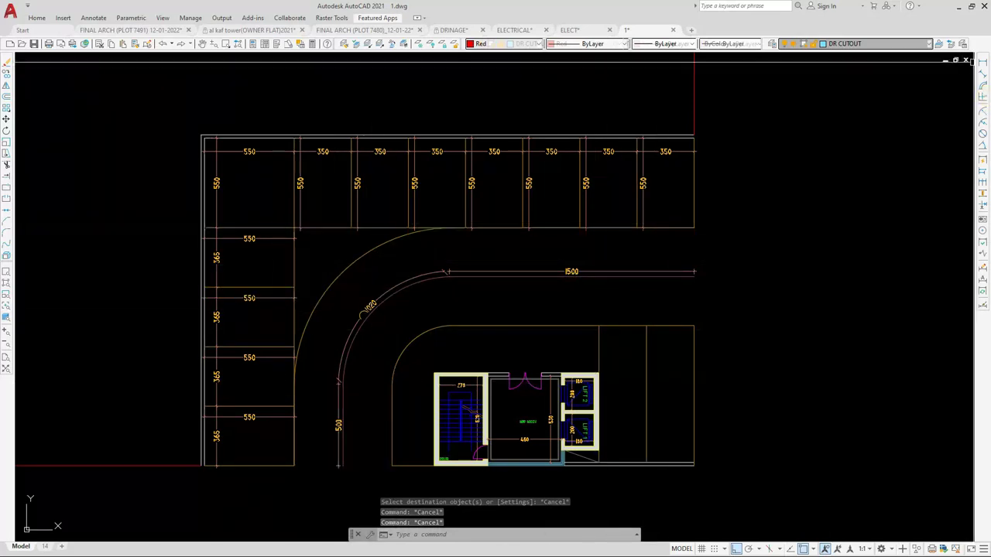
Add a vertical linear dimension for the full length of the easternmost bay beside the lifts
{"action": "left_click", "coordinate": [984, 68]}
{"action": "scroll", "coordinate": [694, 474], "scroll_direction": "up", "scroll_amount": 4}
{"action": "left_click", "coordinate": [615, 443]}
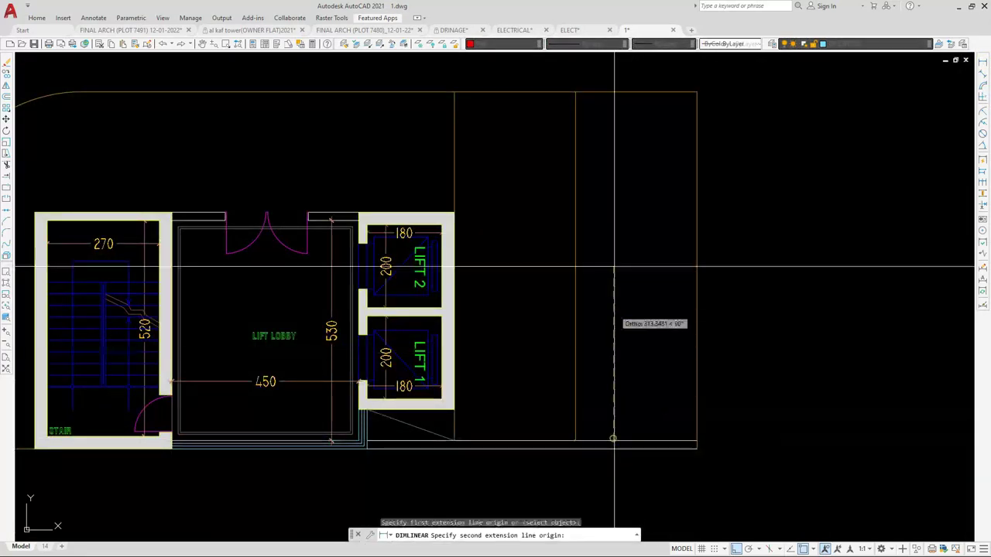
{"action": "left_click", "coordinate": [608, 92]}
{"action": "left_click", "coordinate": [609, 271]}
Add horizontal linear dimensions for the widths of the two bays between the lift wall and the eastern edge
{"action": "key", "text": "Return"}
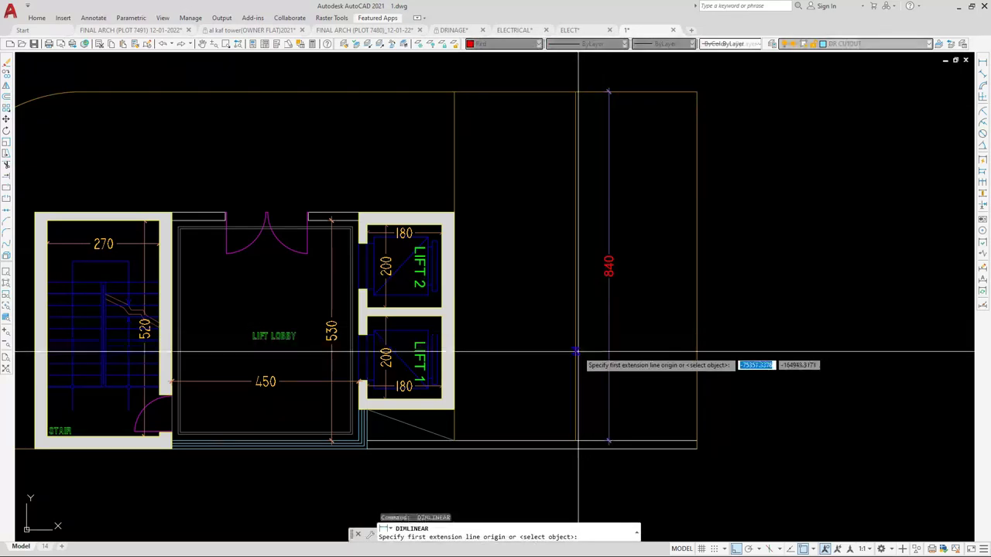
{"action": "left_click", "coordinate": [697, 352]}
{"action": "left_click", "coordinate": [691, 353]}
{"action": "scroll", "coordinate": [582, 353], "scroll_direction": "up", "scroll_amount": 4}
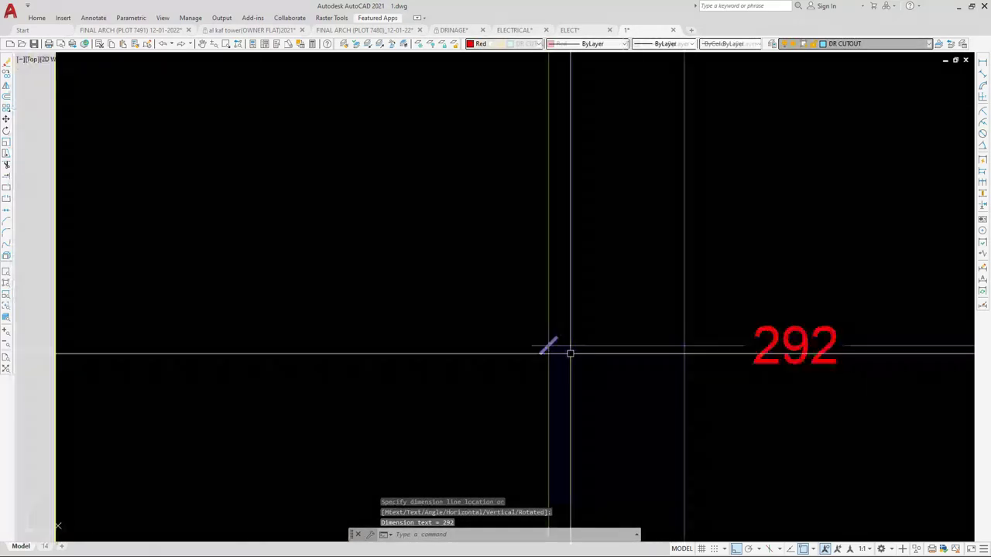
{"action": "key", "text": "Return"}
{"action": "scroll", "coordinate": [547, 342], "scroll_direction": "down", "scroll_amount": 5}
{"action": "left_click", "coordinate": [551, 338]}
{"action": "left_click", "coordinate": [244, 338]}
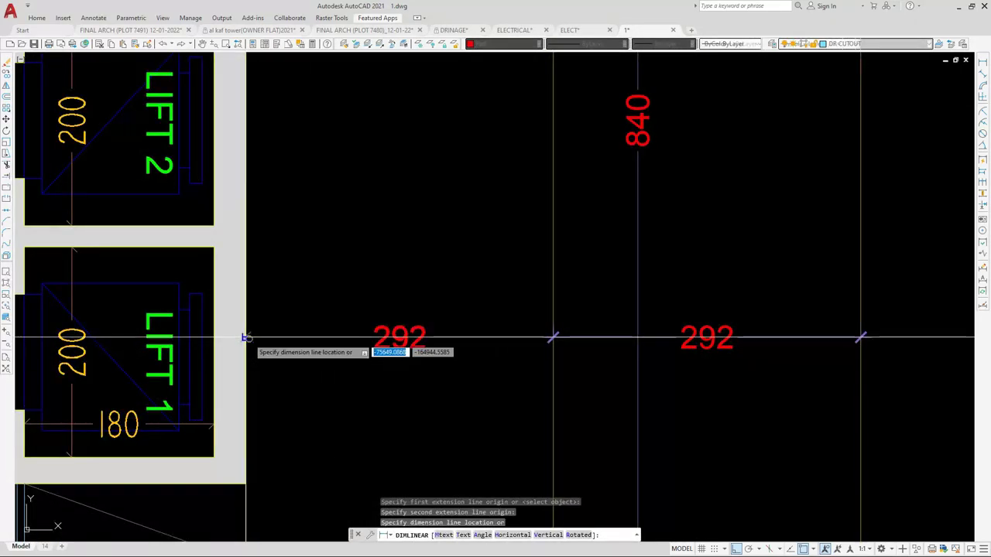
{"action": "left_click", "coordinate": [246, 339]}
Match the properties of the straight 1500 drive dimension onto the three new dimensions of the bays beside the lifts
{"action": "scroll", "coordinate": [245, 338], "scroll_direction": "down", "scroll_amount": 5}
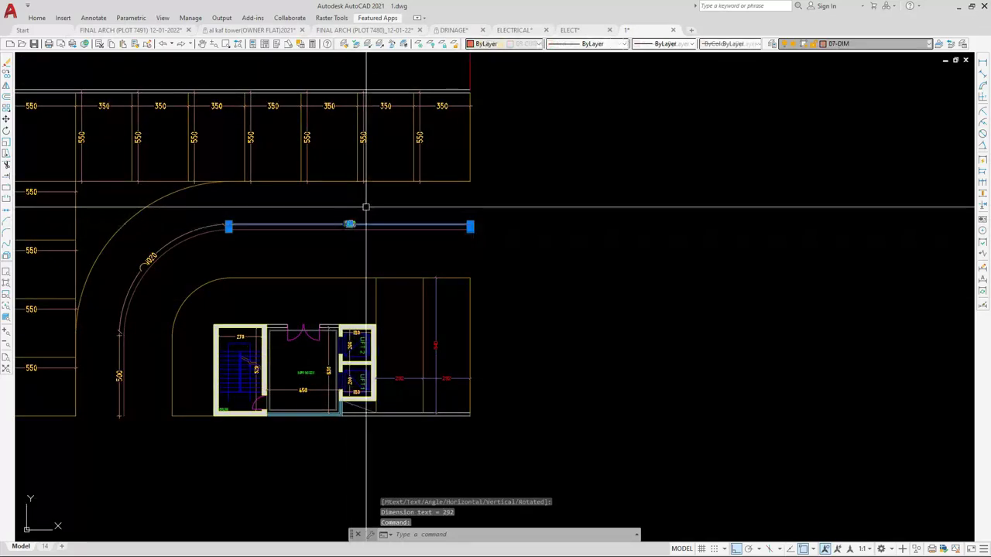
{"action": "type", "text": "MA"}
{"action": "key", "text": "Return"}
{"action": "scroll", "coordinate": [449, 392], "scroll_direction": "up", "scroll_amount": 5}
{"action": "left_click", "coordinate": [449, 392]}
{"action": "left_click", "coordinate": [336, 247]}
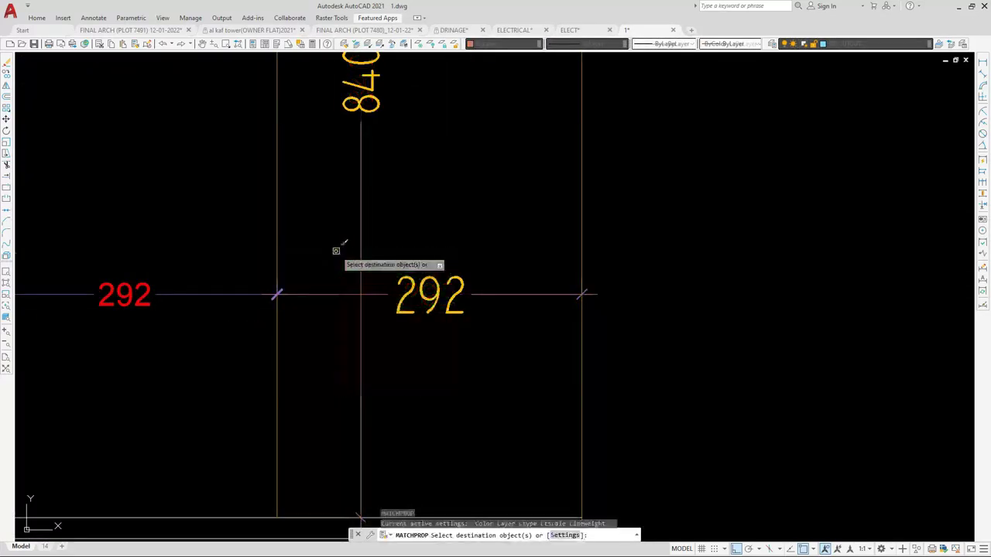
{"action": "scroll", "coordinate": [324, 255], "scroll_direction": "down", "scroll_amount": 3}
{"action": "left_click", "coordinate": [316, 266]}
{"action": "scroll", "coordinate": [340, 286], "scroll_direction": "down", "scroll_amount": 4}
{"action": "key", "text": "Escape"}
{"action": "scroll", "coordinate": [440, 247], "scroll_direction": "up", "scroll_amount": 2}
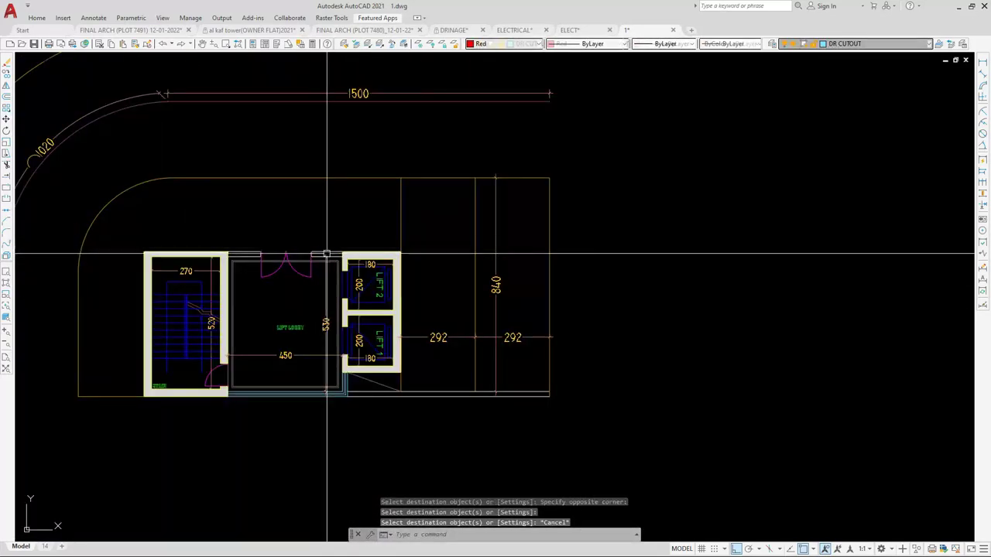
{"action": "scroll", "coordinate": [440, 248], "scroll_direction": "down", "scroll_amount": 2}
{"action": "scroll", "coordinate": [285, 257], "scroll_direction": "up", "scroll_amount": 2}
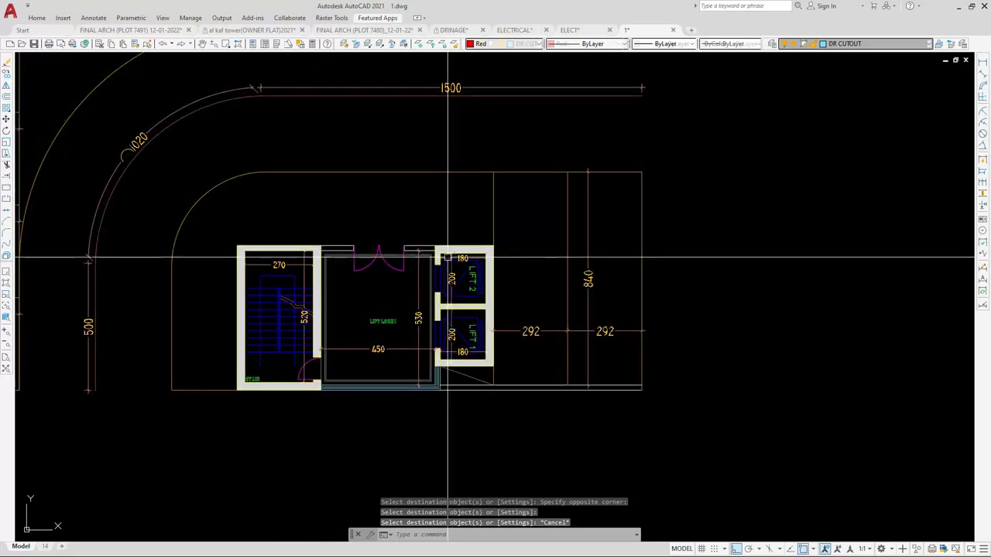
{"action": "scroll", "coordinate": [364, 316], "scroll_direction": "up", "scroll_amount": 2}
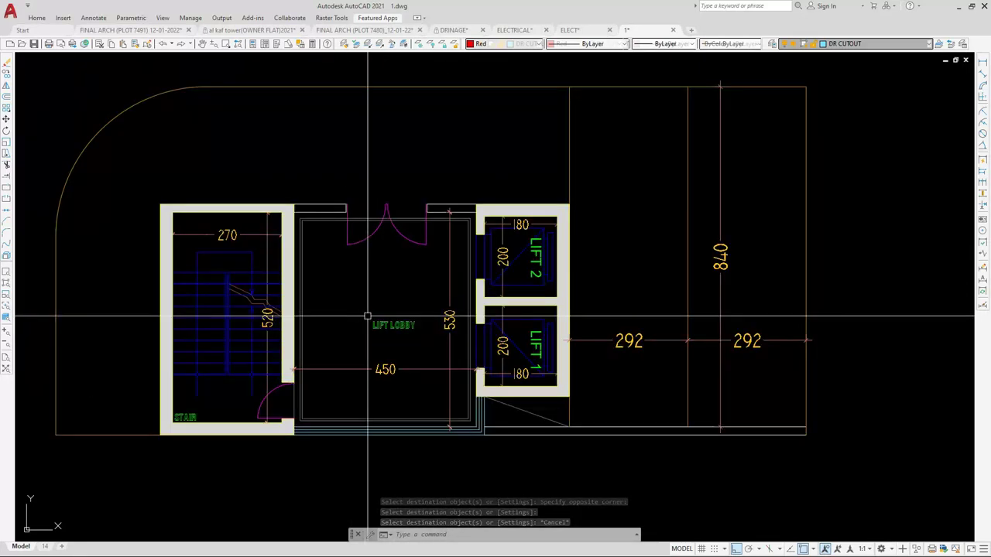
{"action": "scroll", "coordinate": [368, 317], "scroll_direction": "up", "scroll_amount": 4}
{"action": "scroll", "coordinate": [354, 363], "scroll_direction": "down", "scroll_amount": 2}
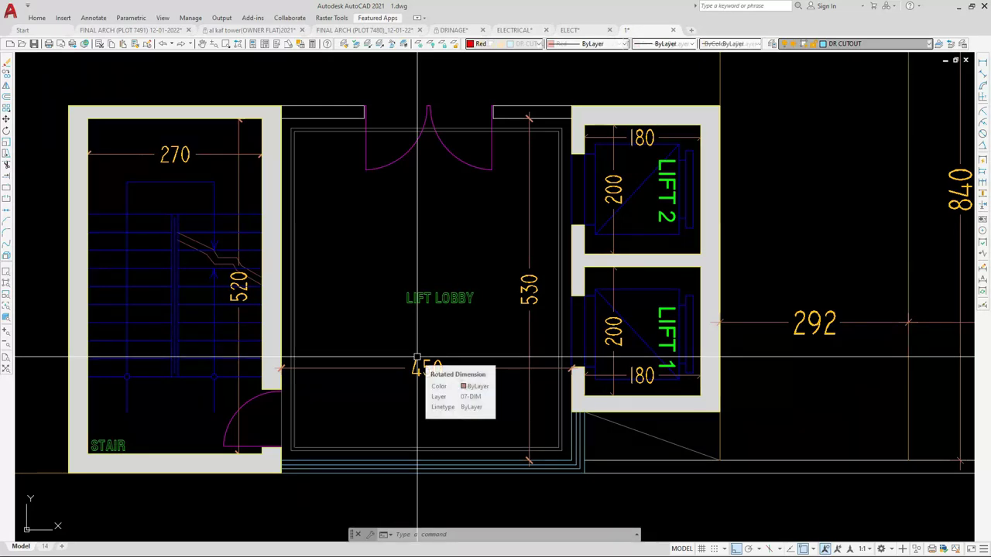
{"action": "scroll", "coordinate": [429, 355], "scroll_direction": "down", "scroll_amount": 6}
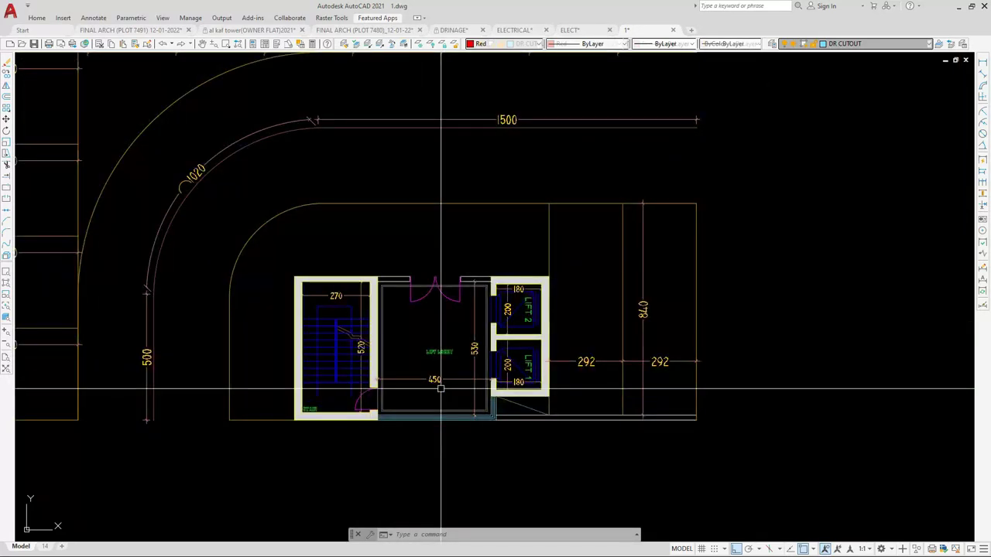
Draw a small circle in the middle of the easternmost northern bay for its bay number
{"action": "scroll", "coordinate": [579, 118], "scroll_direction": "up", "scroll_amount": 4}
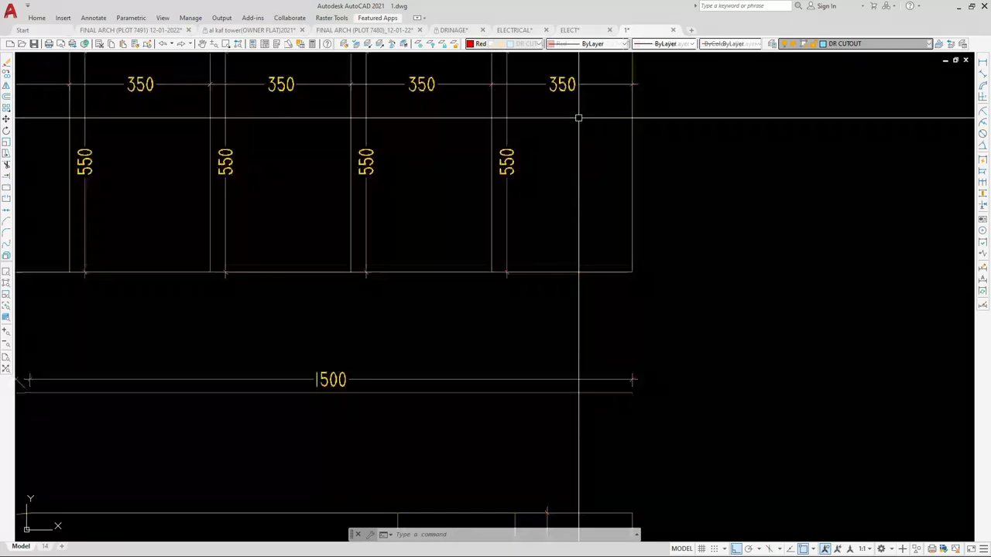
{"action": "key", "text": "Return"}
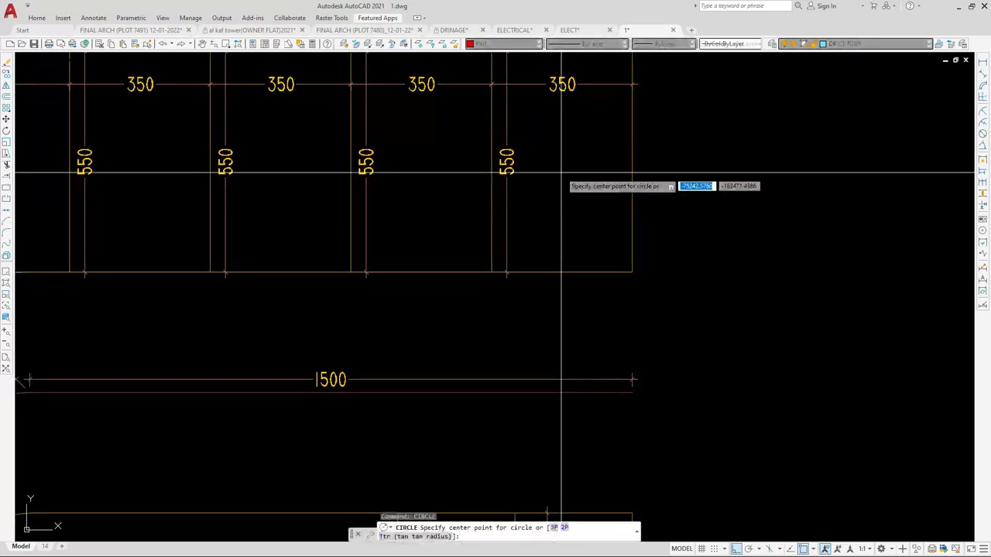
{"action": "scroll", "coordinate": [565, 178], "scroll_direction": "up", "scroll_amount": 2}
{"action": "left_click", "coordinate": [566, 174]}
{"action": "left_click", "coordinate": [578, 209]}
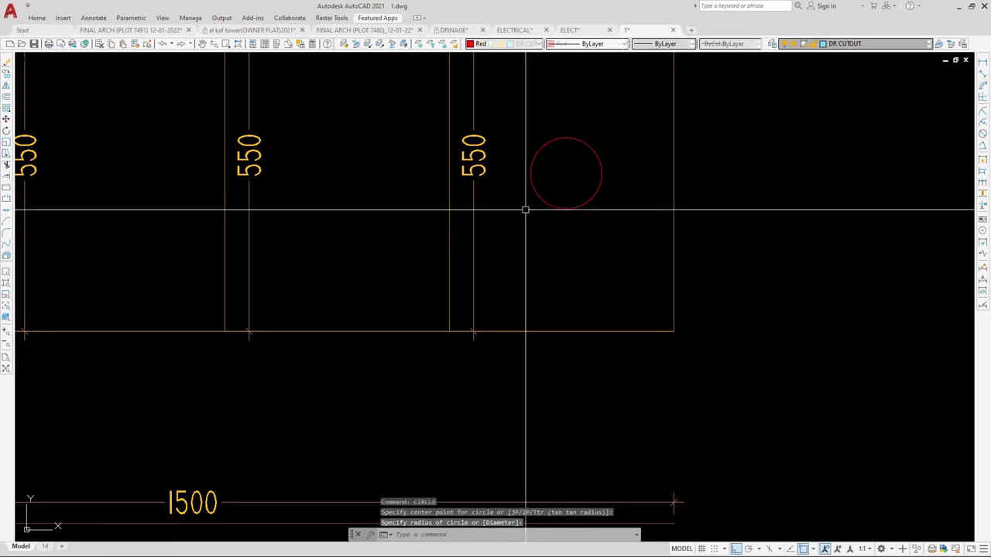
Change the colour of the bay number circle to green
{"action": "left_click", "coordinate": [529, 165]}
{"action": "left_click", "coordinate": [518, 66]}
{"action": "left_click", "coordinate": [518, 45]}
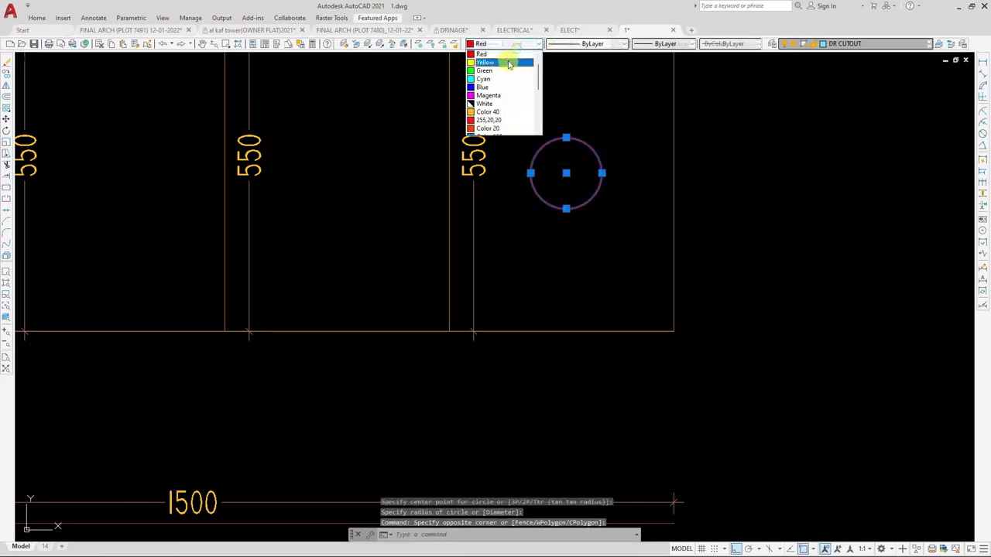
{"action": "left_click", "coordinate": [501, 72]}
{"action": "key", "text": "Escape"}
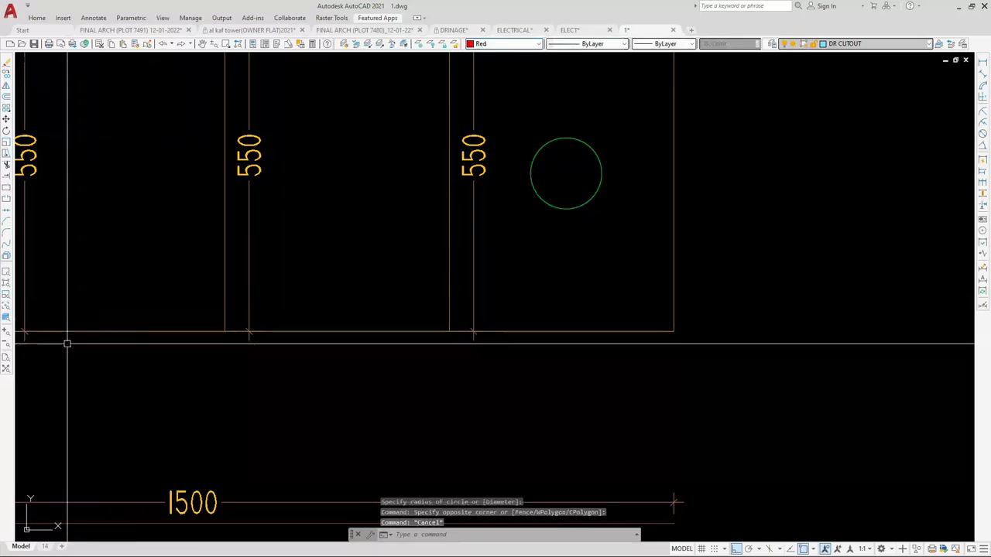
Add the multiline text 01 at the western edge of the green circle
{"action": "type", "text": "t"}
{"action": "key", "text": "Return"}
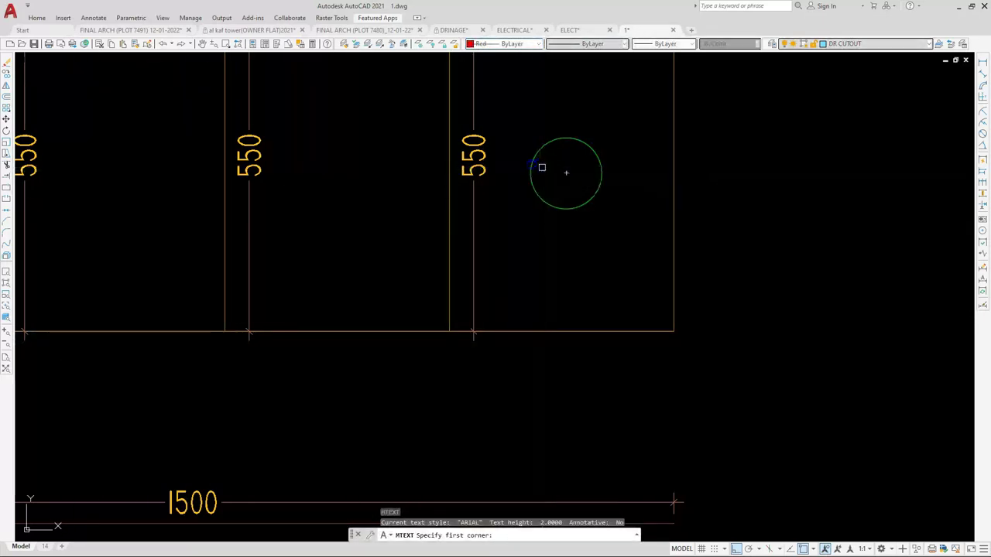
{"action": "left_click", "coordinate": [531, 165]}
{"action": "left_click", "coordinate": [634, 220]}
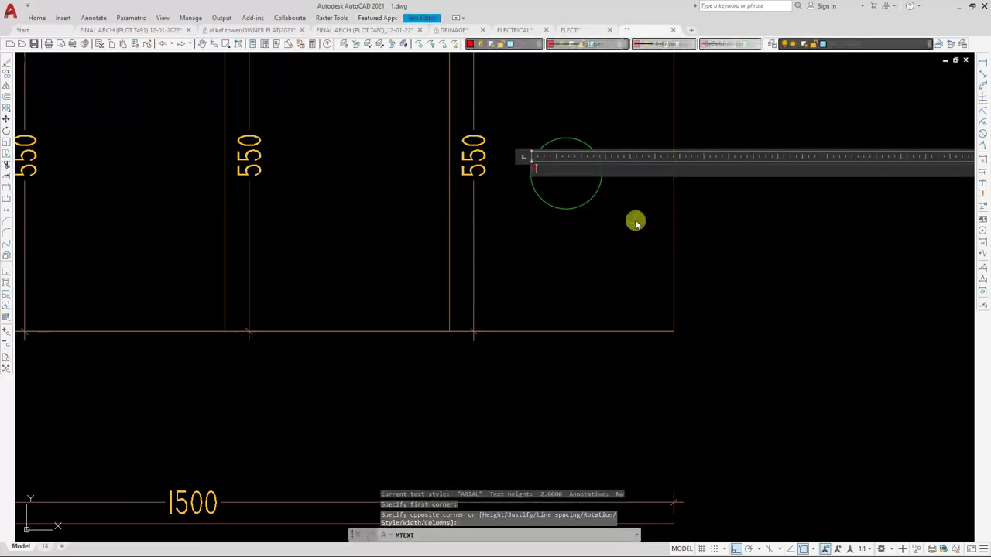
{"action": "left_click", "coordinate": [610, 240]}
{"action": "left_click", "coordinate": [537, 172]}
Scale up the tiny 01 text from its corner, then enlarge it again by a factor of 6
{"action": "type", "text": "s"}
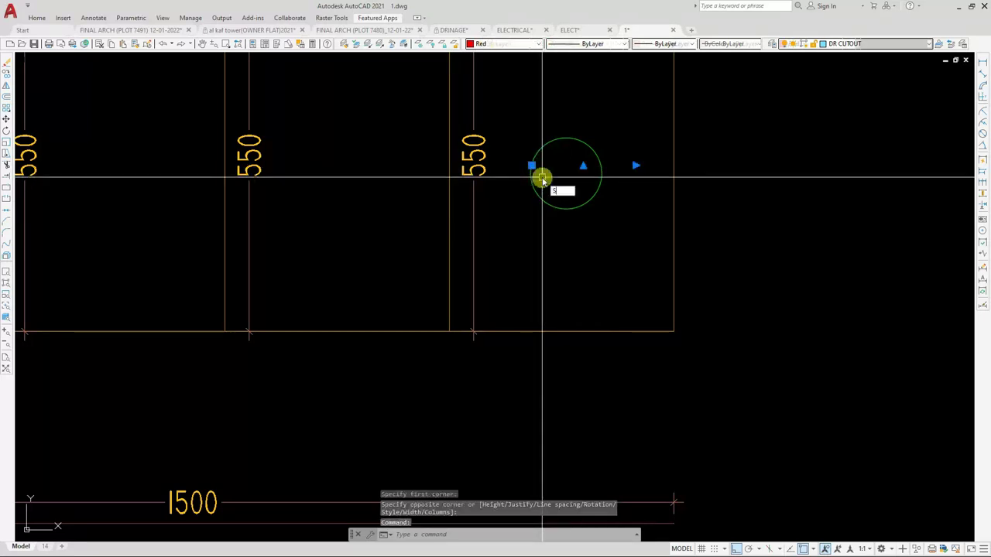
{"action": "type", "text": "c"}
{"action": "key", "text": "Return"}
{"action": "left_click", "coordinate": [535, 166]}
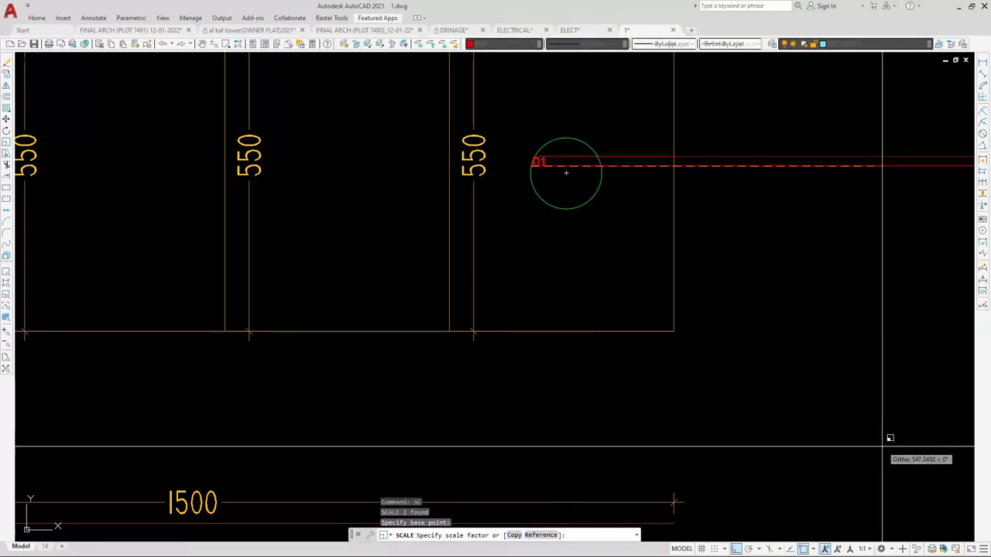
{"action": "left_click", "coordinate": [502, 165]}
{"action": "left_click", "coordinate": [531, 159]}
{"action": "key", "text": "Return"}
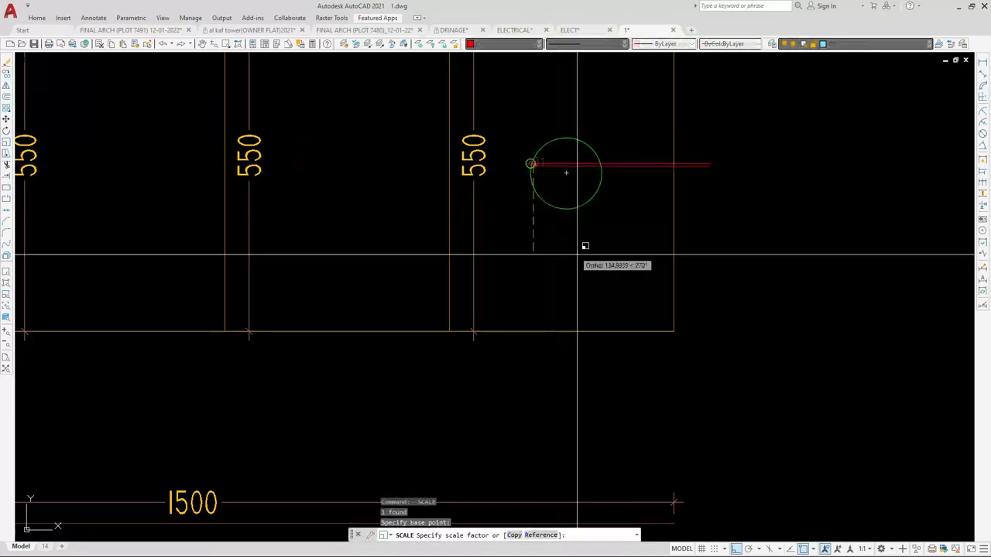
{"action": "left_click", "coordinate": [535, 163]}
{"action": "type", "text": "6"}
{"action": "key", "text": "Return"}
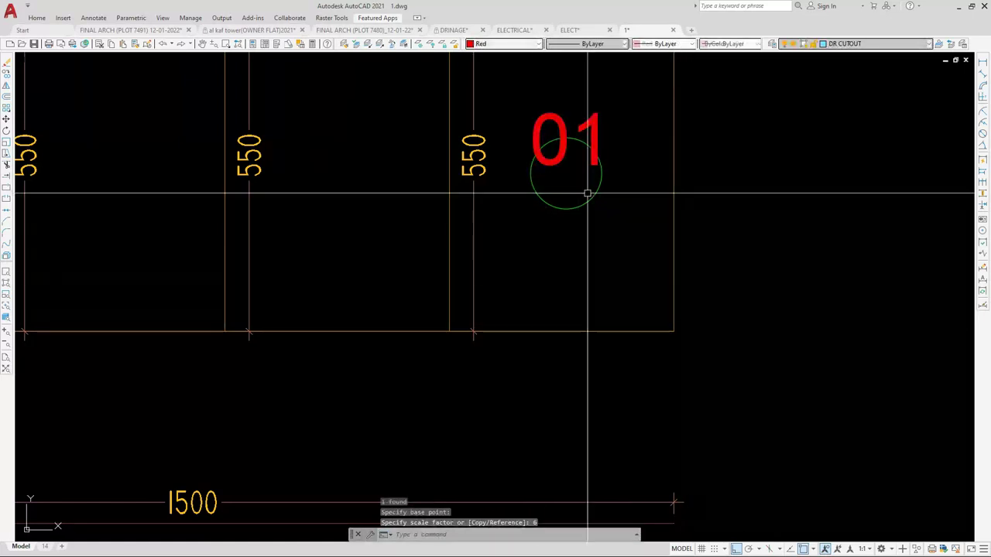
Move the enlarged 01 text down over the green circle with Ortho off
{"action": "left_click", "coordinate": [550, 164]}
{"action": "type", "text": "M"}
{"action": "key", "text": "Return"}
{"action": "left_click", "coordinate": [529, 251]}
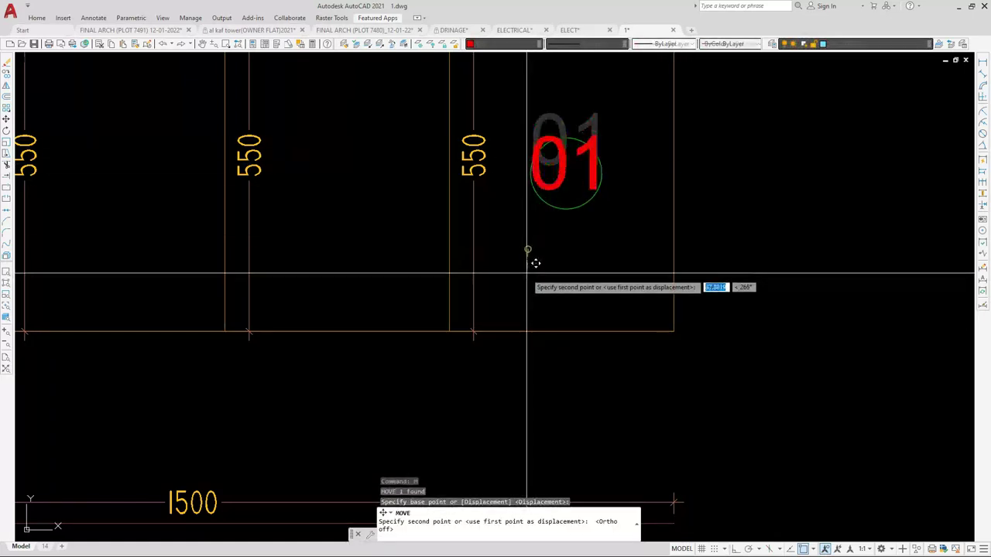
{"action": "left_click", "coordinate": [530, 278]}
Scale the 01 text by a factor of 0.6 about a base point within the circle
{"action": "left_click", "coordinate": [550, 189]}
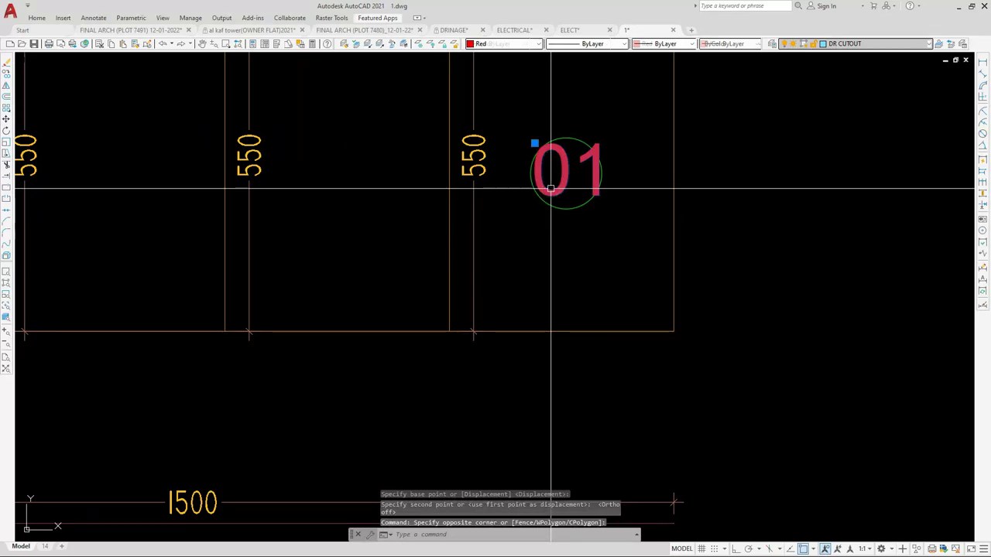
{"action": "left_click", "coordinate": [573, 186]}
{"action": "type", "text": "sc"}
{"action": "key", "text": "Return"}
{"action": "left_click", "coordinate": [576, 173]}
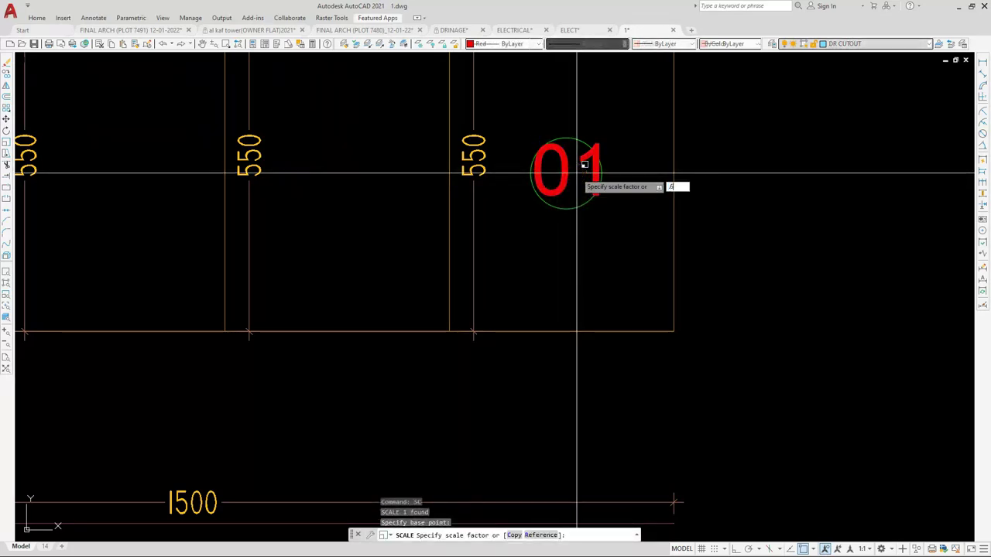
{"action": "type", "text": ".6"}
{"action": "key", "text": "Return"}
Move the reduced 01 text slightly west to centre it in the circle
{"action": "type", "text": "m"}
{"action": "key", "text": "Return"}
{"action": "left_click", "coordinate": [602, 250]}
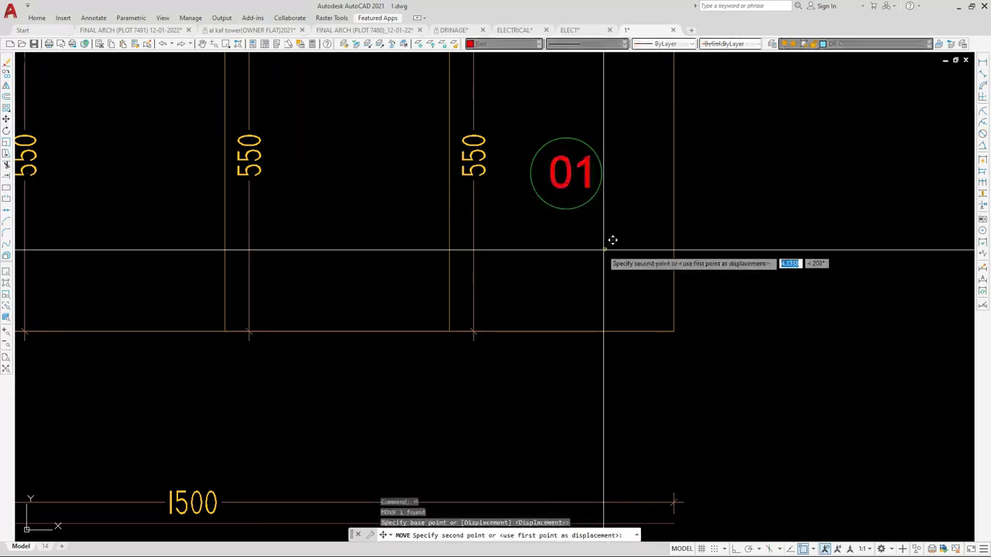
{"action": "left_click", "coordinate": [597, 251]}
Copy the circle with its 01 text from the easternmost northern bay into the next three bays westward, using the bay corners as reference points
{"action": "left_click", "coordinate": [613, 251]}
{"action": "left_click", "coordinate": [555, 164]}
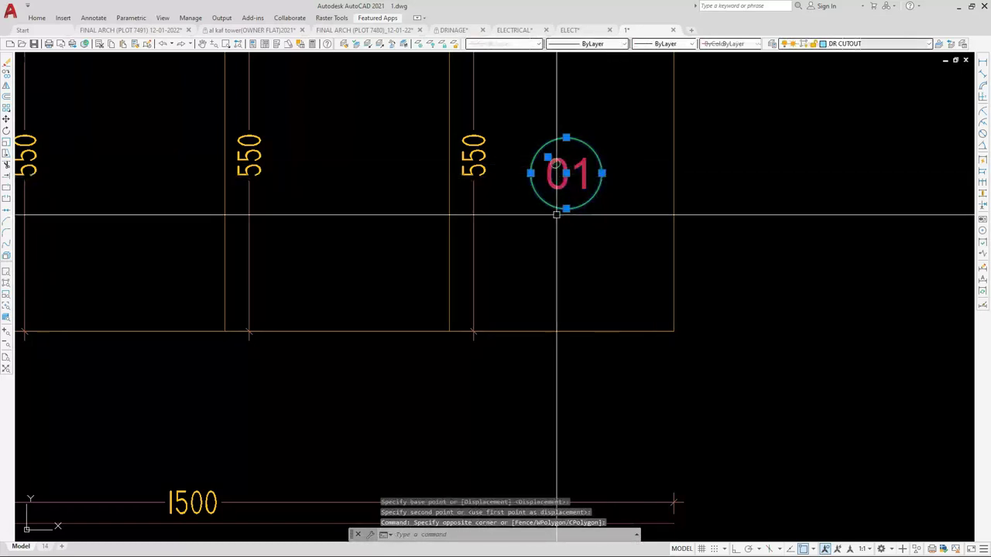
{"action": "type", "text": "co"}
{"action": "key", "text": "Return"}
{"action": "scroll", "coordinate": [556, 215], "scroll_direction": "down", "scroll_amount": 2}
{"action": "left_click", "coordinate": [634, 271]}
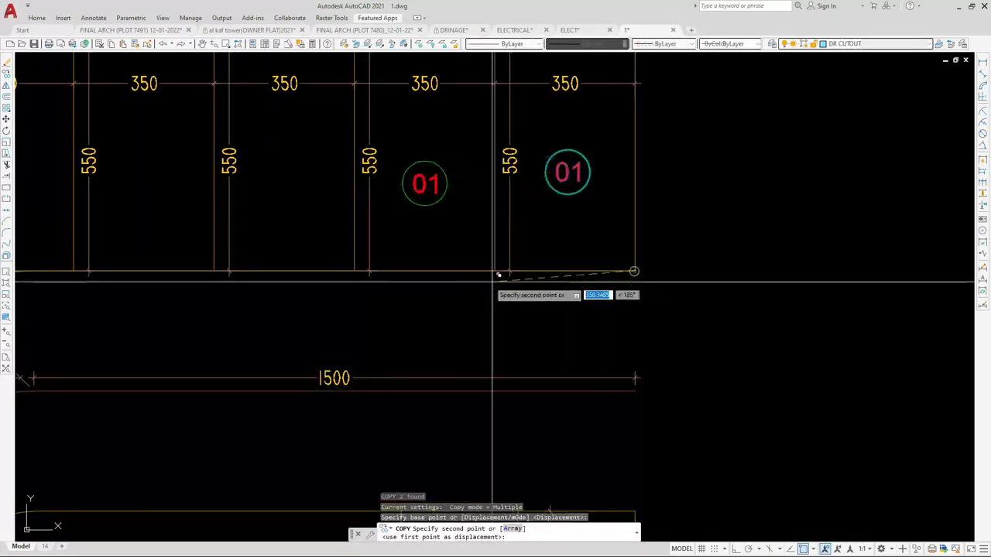
{"action": "left_click", "coordinate": [496, 271]}
{"action": "left_click", "coordinate": [356, 271]}
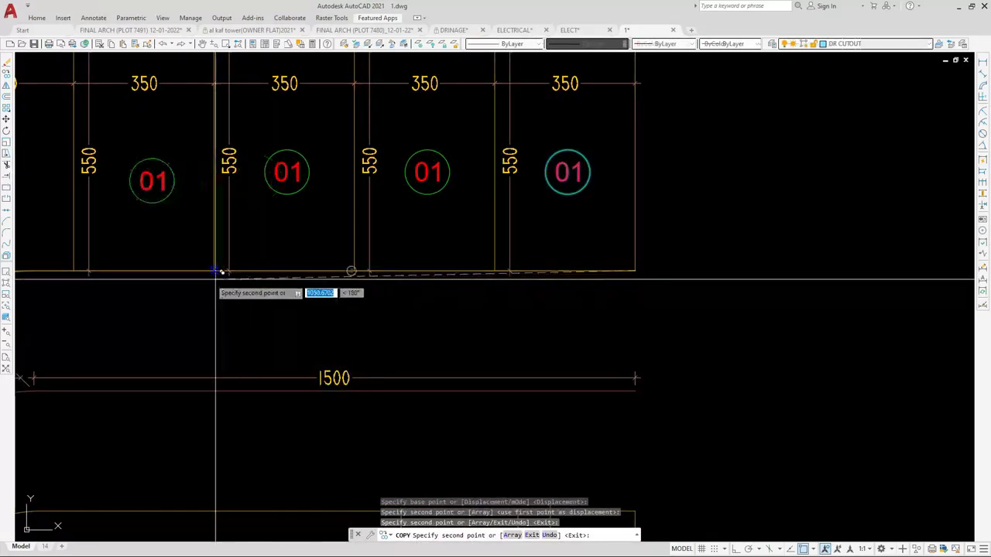
{"action": "left_click", "coordinate": [220, 266]}
Copy the circled 01 into the three remaining bays at the west end of the northern row and into the first western bay
{"action": "scroll", "coordinate": [591, 270], "scroll_direction": "down", "scroll_amount": 4}
{"action": "scroll", "coordinate": [465, 281], "scroll_direction": "up", "scroll_amount": 3}
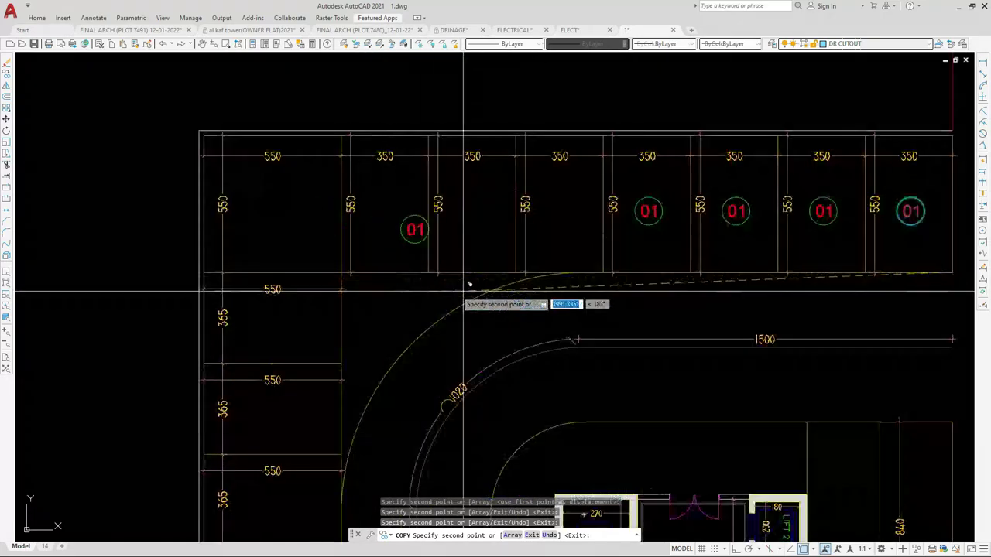
{"action": "left_click", "coordinate": [604, 272]}
{"action": "scroll", "coordinate": [531, 267], "scroll_direction": "up", "scroll_amount": 3}
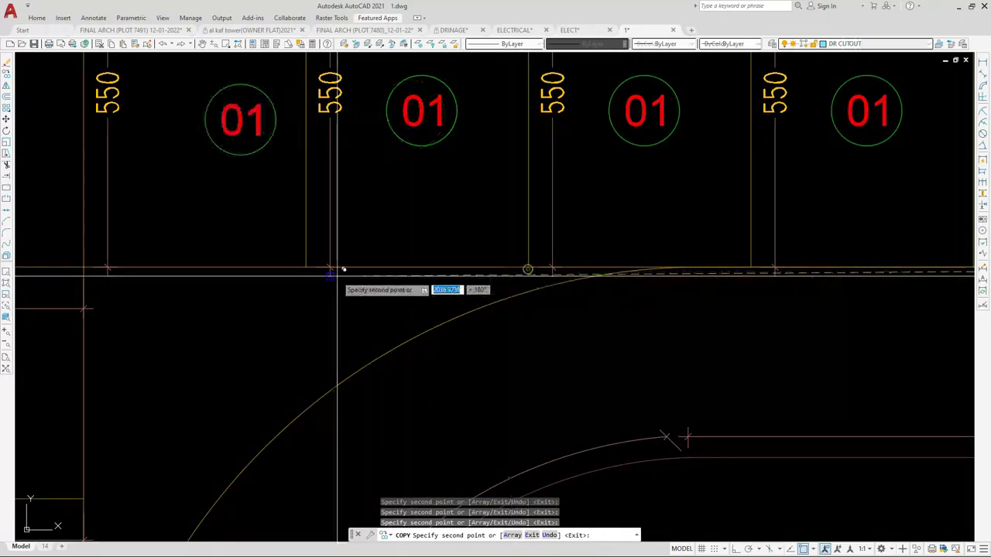
{"action": "left_click", "coordinate": [307, 266]}
{"action": "scroll", "coordinate": [434, 267], "scroll_direction": "down", "scroll_amount": 4}
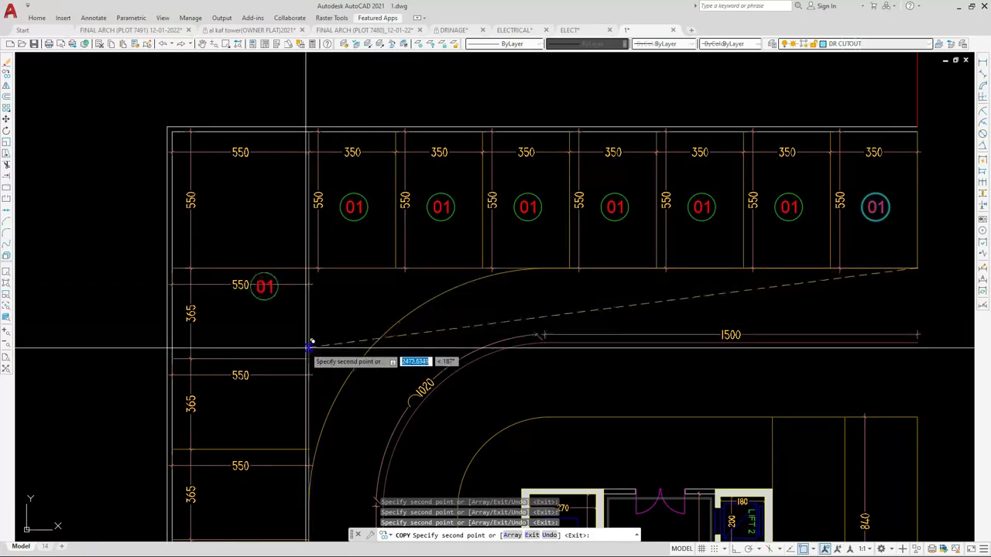
{"action": "key", "text": "Escape"}
Move the circled 01 in the northernmost 365-wide western bay straight down, clear of the 550 dimension, with Ortho on
{"action": "scroll", "coordinate": [294, 341], "scroll_direction": "up", "scroll_amount": 4}
{"action": "left_click", "coordinate": [240, 240]}
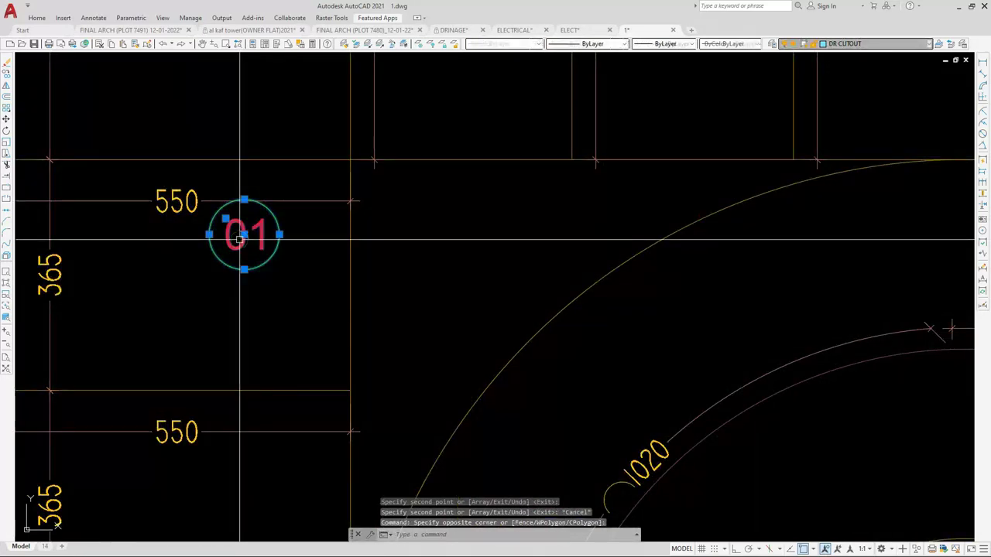
{"action": "type", "text": "m"}
{"action": "key", "text": "Return"}
{"action": "key", "text": "F8"}
{"action": "left_click", "coordinate": [447, 230]}
{"action": "left_click", "coordinate": [456, 259]}
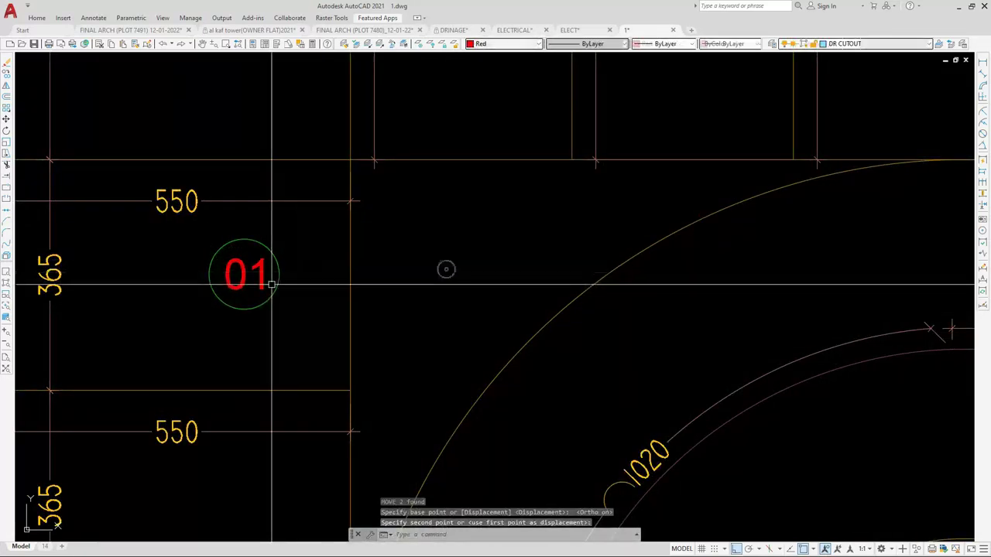
Copy the circled 01 straight down into the other three western bays, using the bay line corners as reference points
{"action": "left_click", "coordinate": [291, 234]}
{"action": "left_click", "coordinate": [223, 323]}
{"action": "type", "text": "co"}
{"action": "key", "text": "Return"}
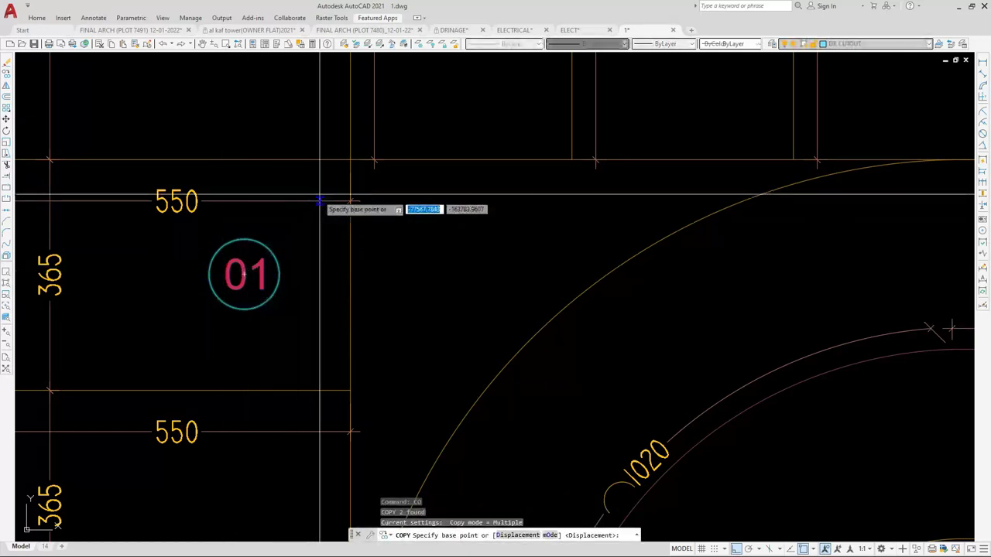
{"action": "left_click", "coordinate": [350, 159]}
{"action": "scroll", "coordinate": [350, 160], "scroll_direction": "down", "scroll_amount": 1}
{"action": "left_click", "coordinate": [350, 304]}
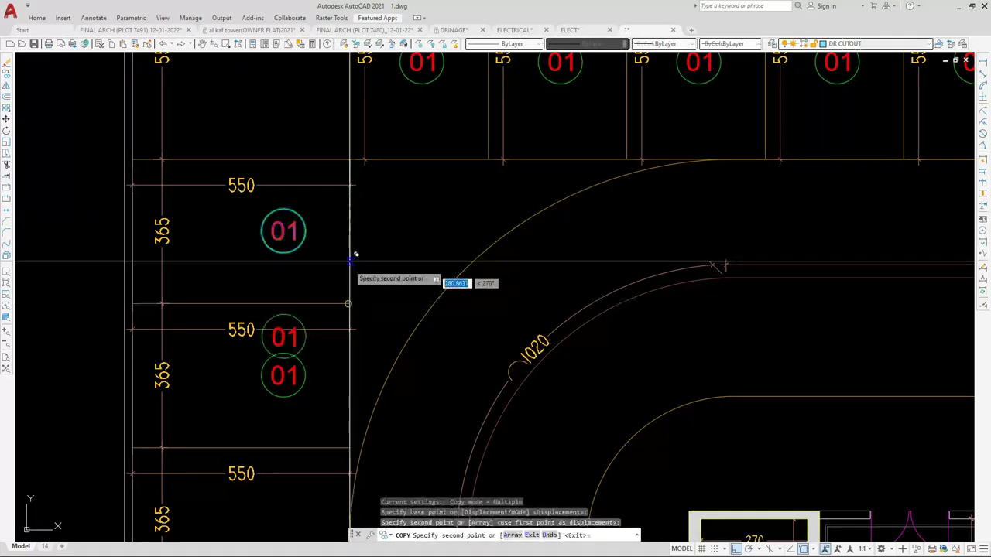
{"action": "middle_click_drag", "start_coordinate": [350, 464], "coordinate": [343, 221]}
{"action": "left_click", "coordinate": [343, 204]}
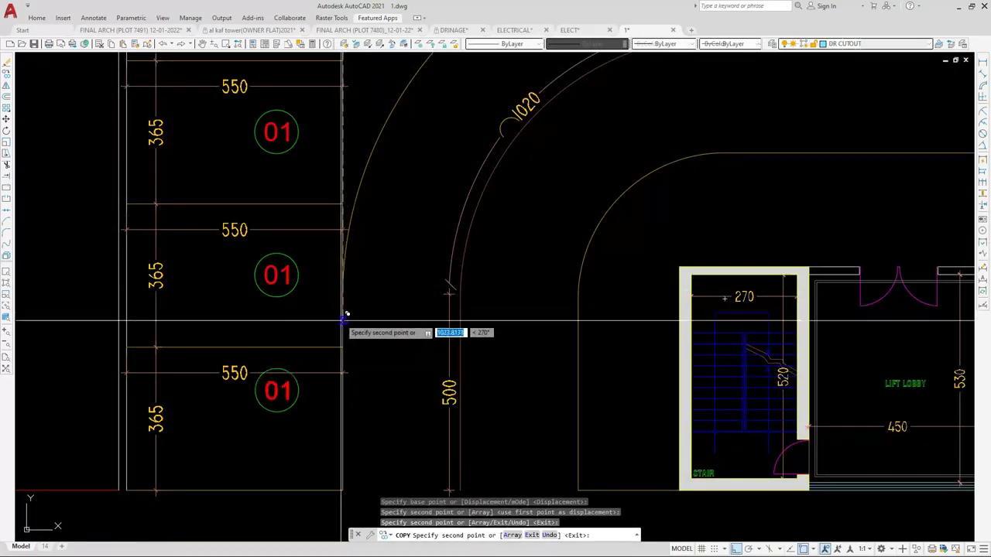
{"action": "left_click", "coordinate": [343, 347]}
{"action": "scroll", "coordinate": [343, 348], "scroll_direction": "down", "scroll_amount": 4}
{"action": "key", "text": "Escape"}
{"action": "key", "text": "Escape"}
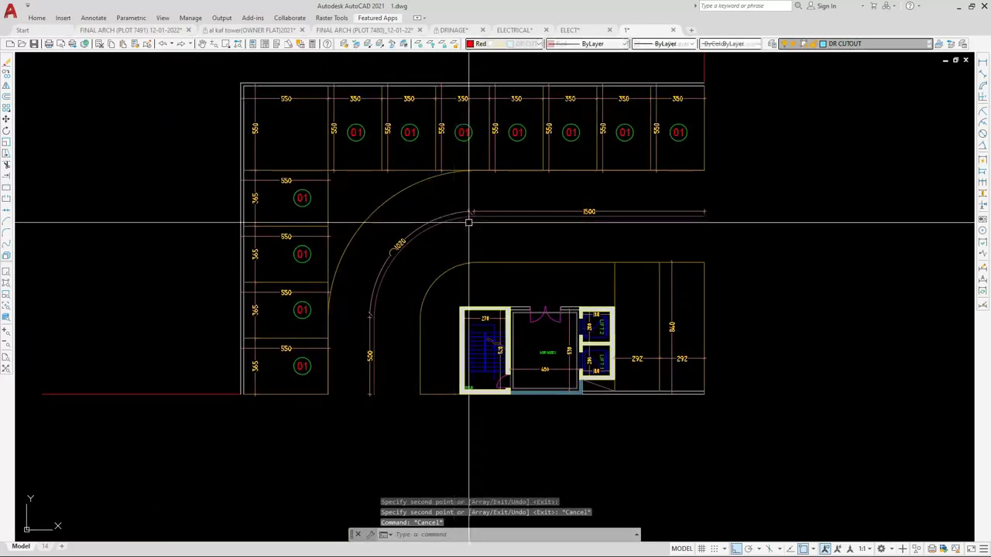
Copy the LIFT 2 text up to the driveway beneath the 1500 dimension line with Ortho off
{"action": "scroll", "coordinate": [588, 131], "scroll_direction": "up", "scroll_amount": 2}
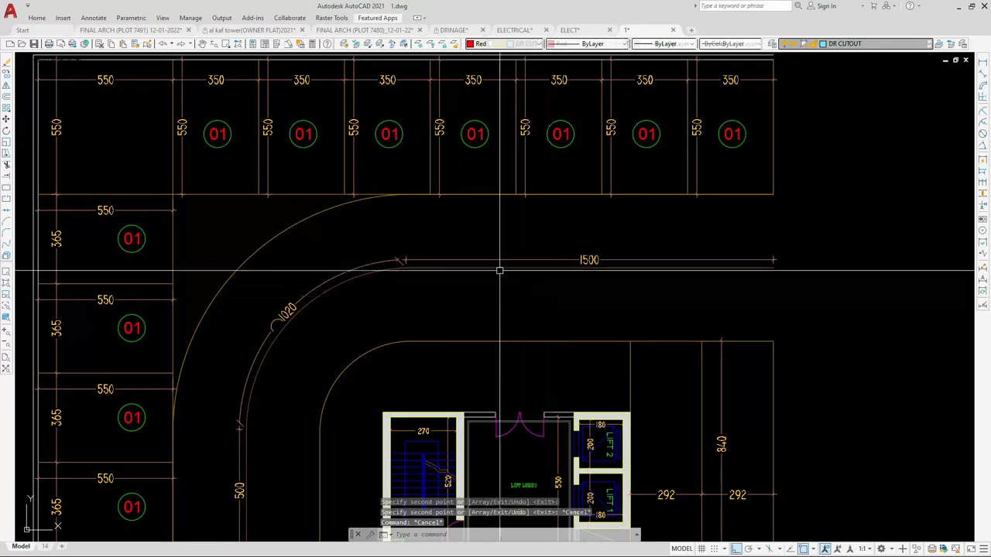
{"action": "scroll", "coordinate": [504, 372], "scroll_direction": "down", "scroll_amount": 3}
{"action": "scroll", "coordinate": [569, 372], "scroll_direction": "up", "scroll_amount": 5}
{"action": "left_click", "coordinate": [569, 372]}
{"action": "scroll", "coordinate": [568, 400], "scroll_direction": "up", "scroll_amount": 6}
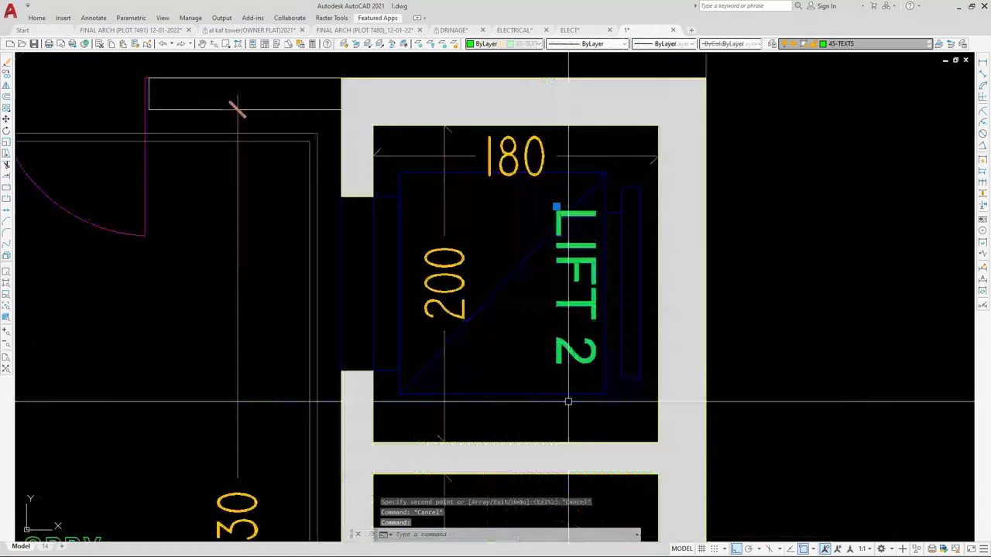
{"action": "key", "text": "space"}
{"action": "left_click", "coordinate": [566, 307]}
{"action": "key", "text": "F8"}
{"action": "scroll", "coordinate": [493, 423], "scroll_direction": "down", "scroll_amount": 6}
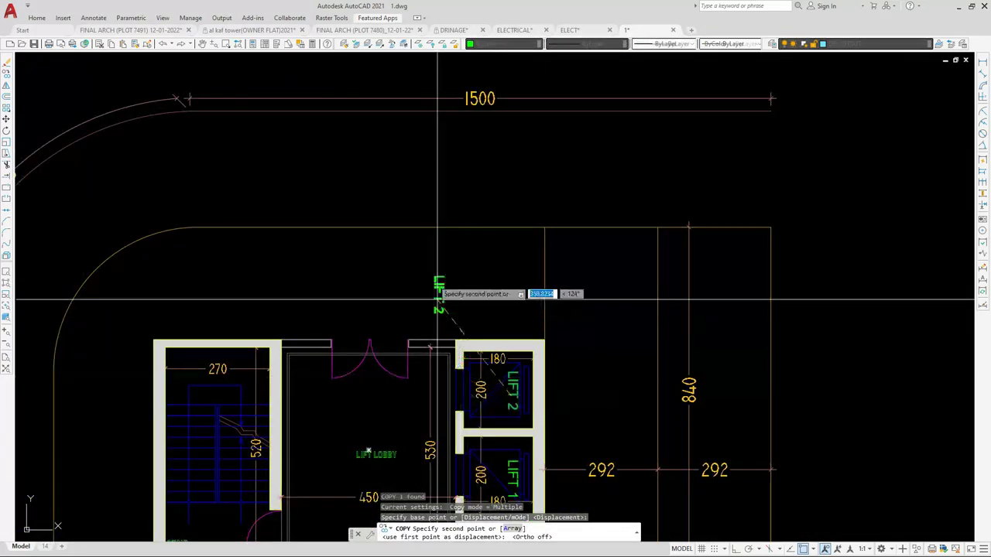
{"action": "left_click", "coordinate": [395, 136]}
{"action": "key", "text": "Escape"}
Rotate the copied LIFT 2 text to horizontal about a base point on the text
{"action": "left_click", "coordinate": [396, 131]}
{"action": "type", "text": "R"}
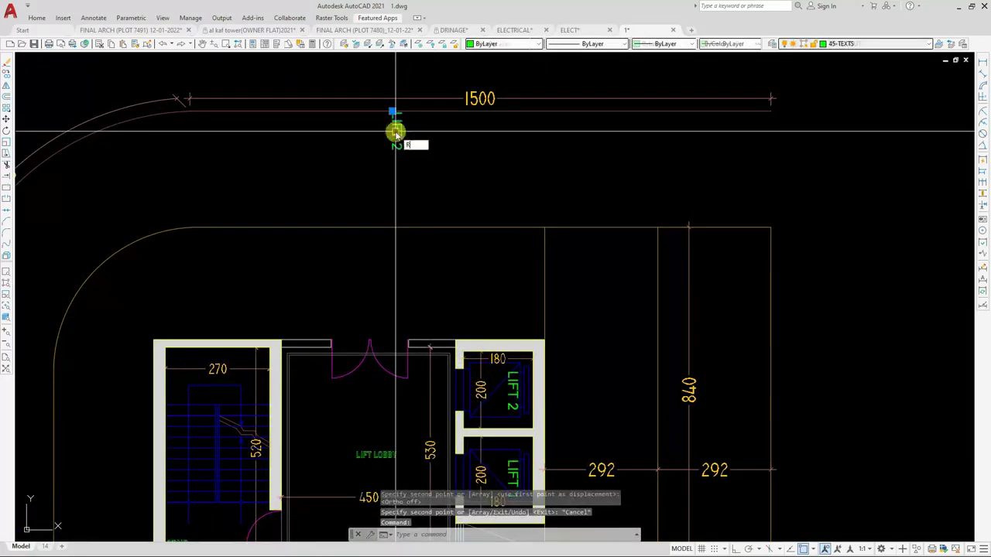
{"action": "type", "text": "O"}
{"action": "key", "text": "space"}
{"action": "scroll", "coordinate": [395, 130], "scroll_direction": "up", "scroll_amount": 5}
{"action": "left_click", "coordinate": [395, 127]}
{"action": "scroll", "coordinate": [406, 280], "scroll_direction": "down", "scroll_amount": 5}
{"action": "scroll", "coordinate": [404, 148], "scroll_direction": "up", "scroll_amount": 3}
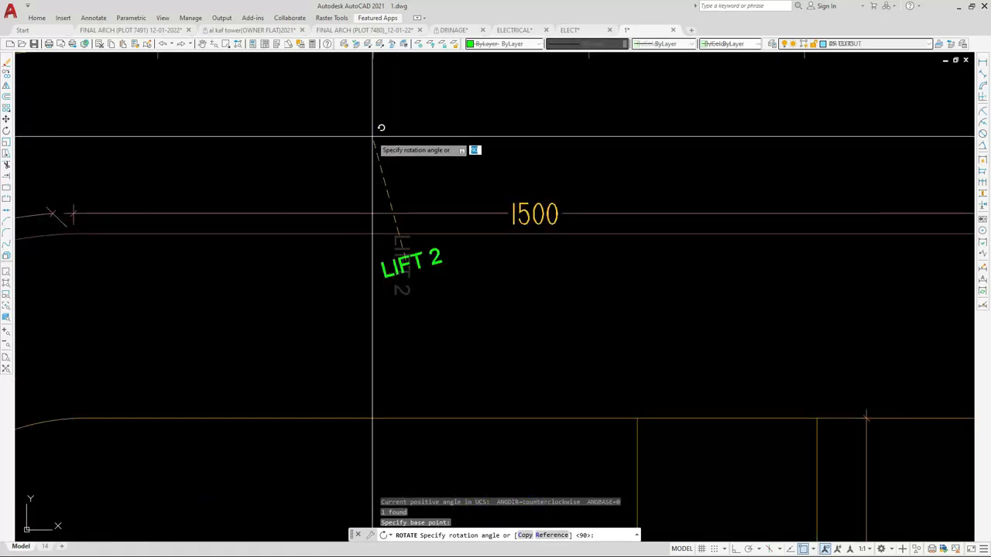
{"action": "left_click", "coordinate": [372, 137]}
Change the wording of the rotated text to "4 % SLOPE"
{"action": "double_click", "coordinate": [405, 264]}
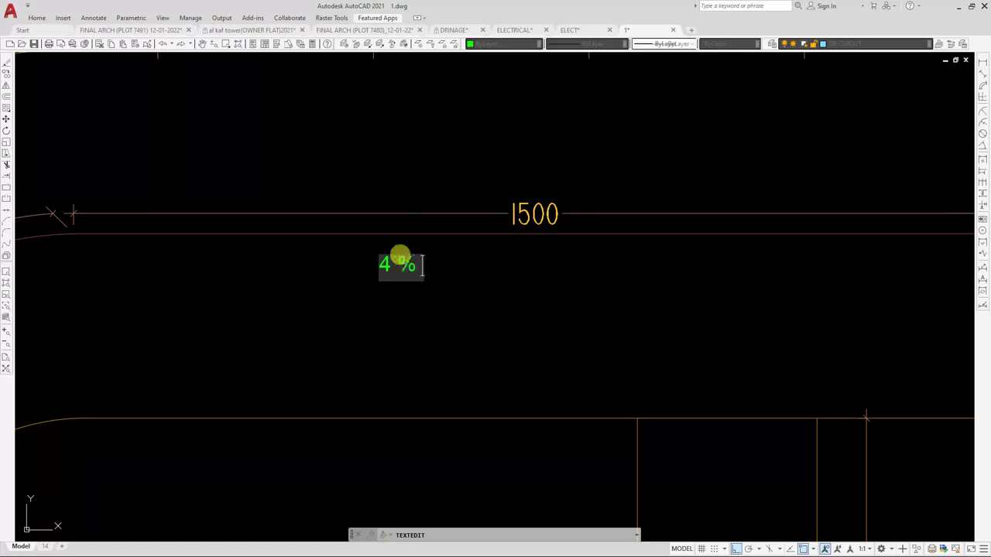
{"action": "left_click", "coordinate": [467, 311]}
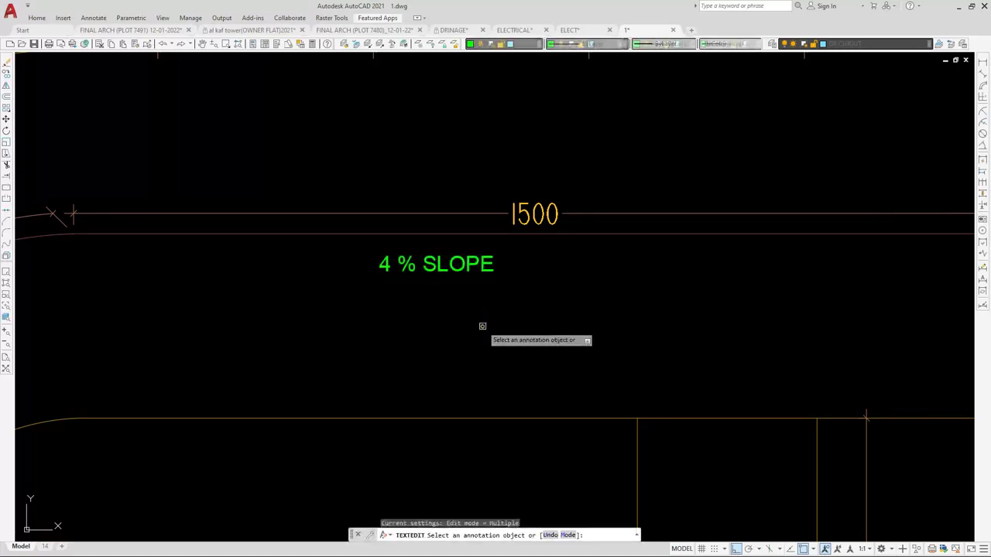
{"action": "key", "text": "Escape"}
Move the 4 % SLOPE text east to sit beneath the 1500 dimension value, with Ortho off
{"action": "left_click", "coordinate": [435, 276]}
{"action": "type", "text": "m"}
{"action": "key", "text": "space"}
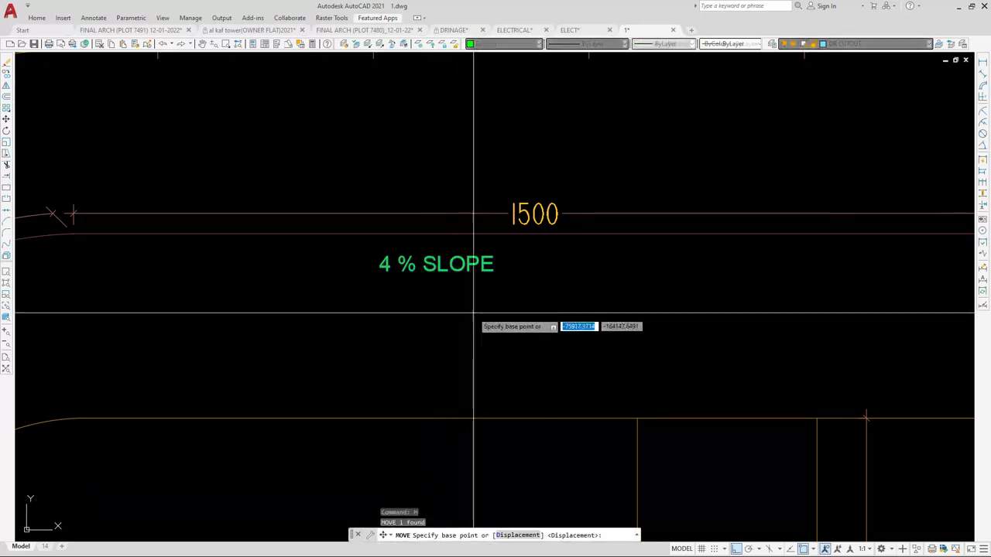
{"action": "left_click", "coordinate": [484, 312]}
{"action": "key", "text": "F8"}
{"action": "left_click", "coordinate": [576, 311]}
{"action": "scroll", "coordinate": [518, 256], "scroll_direction": "down", "scroll_amount": 2}
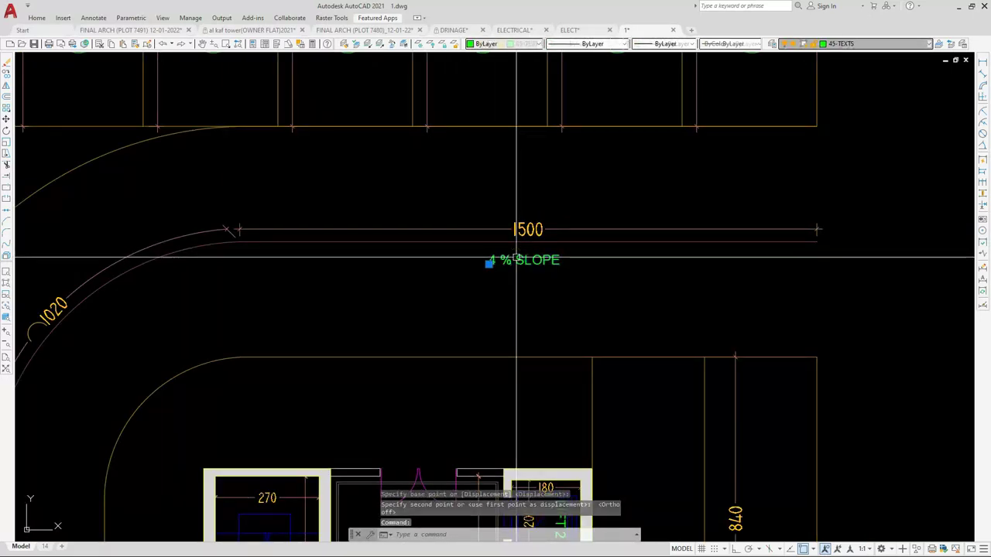
{"action": "key", "text": "Escape"}
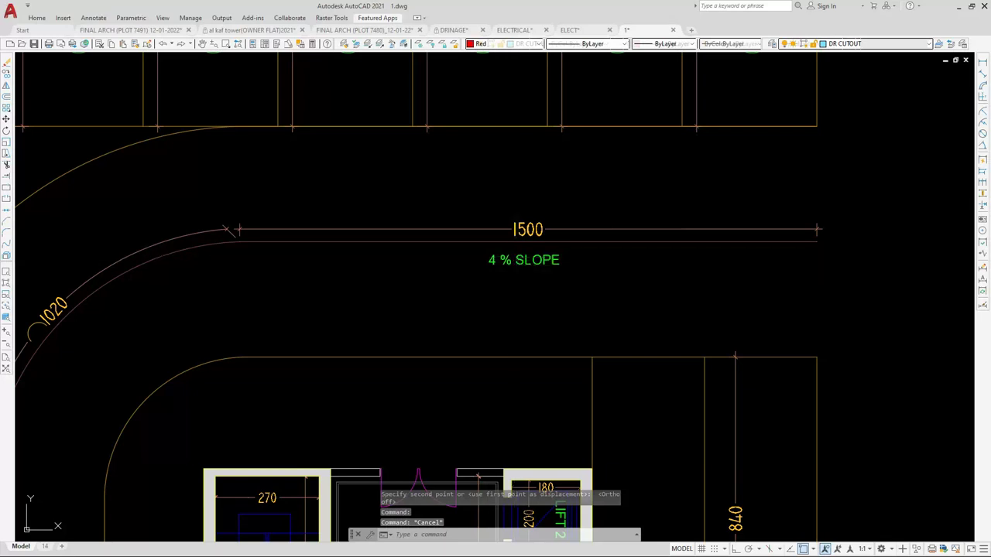
Draw a long thin rectangle about 330 by 27 units in the driveway above the 1500 dimension as an arrow shaft
{"action": "scroll", "coordinate": [472, 289], "scroll_direction": "down", "scroll_amount": 1}
{"action": "type", "text": "rec"}
{"action": "key", "text": "space"}
{"action": "scroll", "coordinate": [482, 216], "scroll_direction": "up", "scroll_amount": 1}
{"action": "left_click", "coordinate": [418, 215]}
{"action": "scroll", "coordinate": [535, 231], "scroll_direction": "up", "scroll_amount": 1}
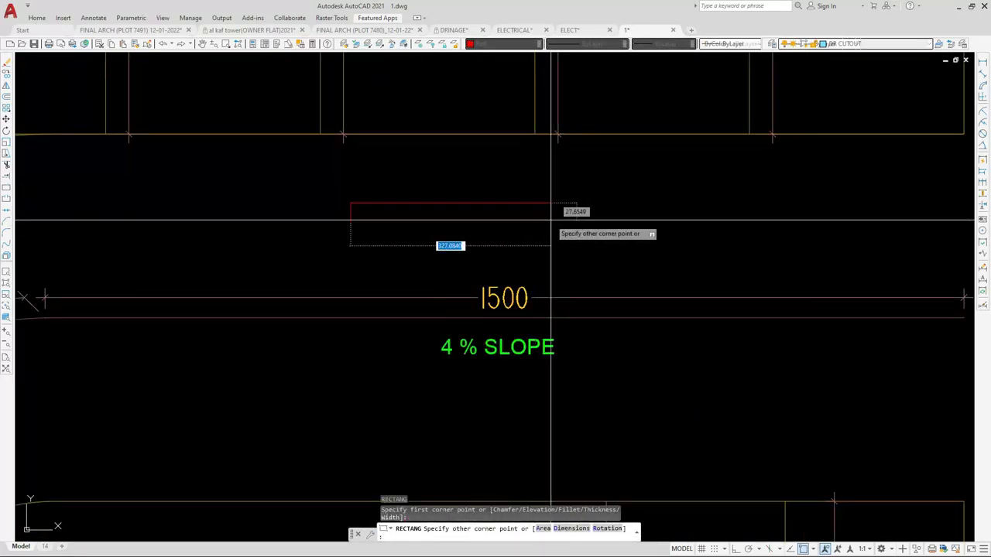
{"action": "left_click", "coordinate": [554, 219]}
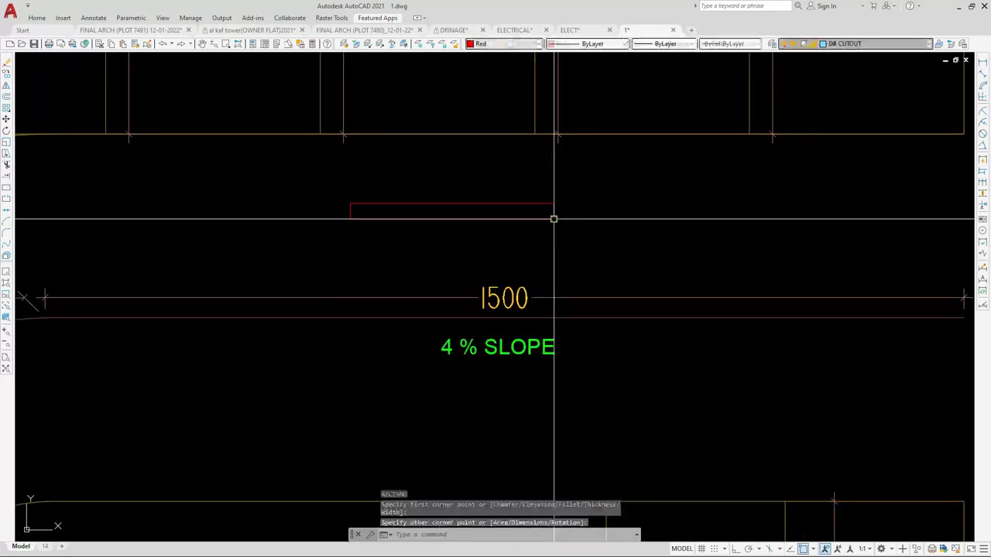
Draw a slanted line up from the rectangle's west end and shift its lower endpoint to the midpoint of the short west edge
{"action": "scroll", "coordinate": [368, 205], "scroll_direction": "up", "scroll_amount": 4}
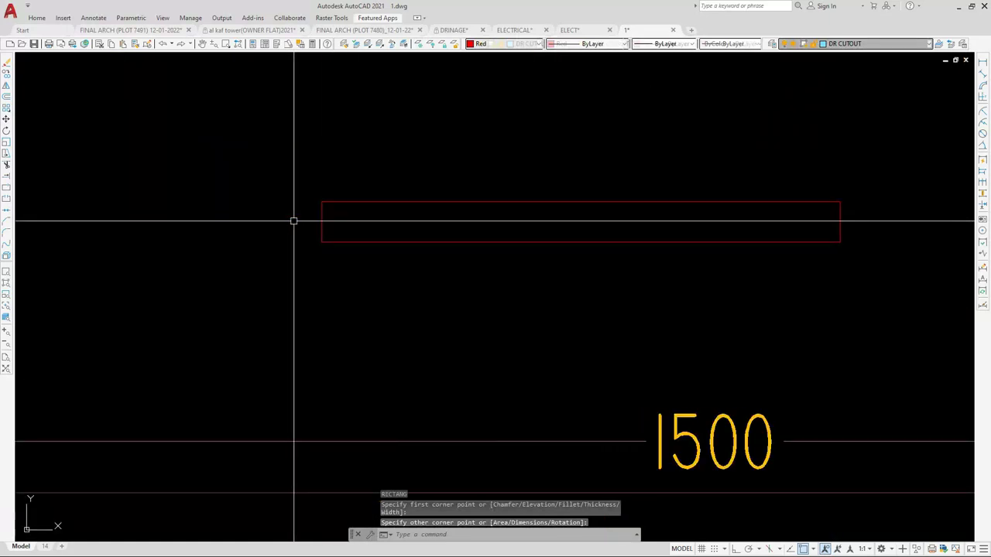
{"action": "type", "text": "l"}
{"action": "key", "text": "space"}
{"action": "left_click", "coordinate": [323, 202]}
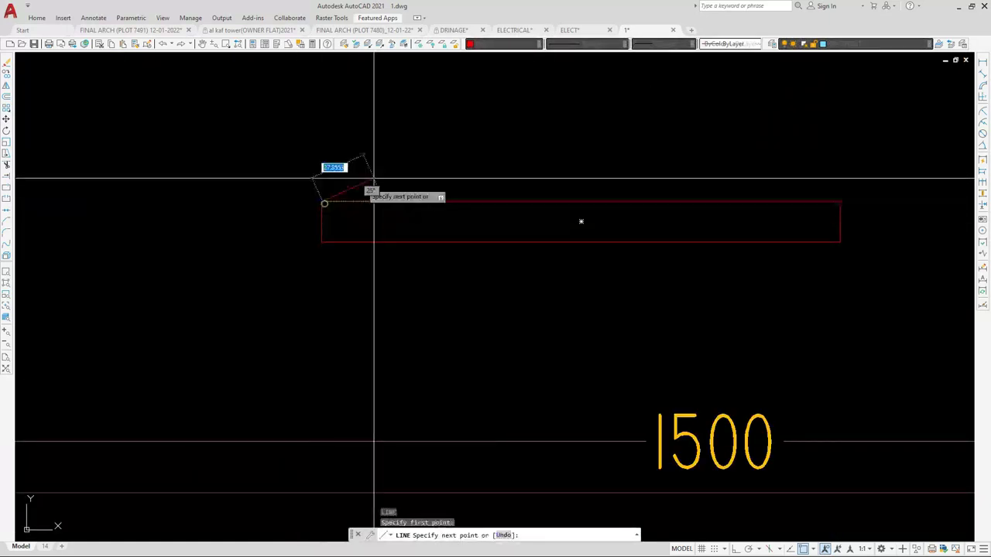
{"action": "left_click", "coordinate": [449, 169]}
{"action": "key", "text": "space"}
{"action": "left_click", "coordinate": [354, 192]}
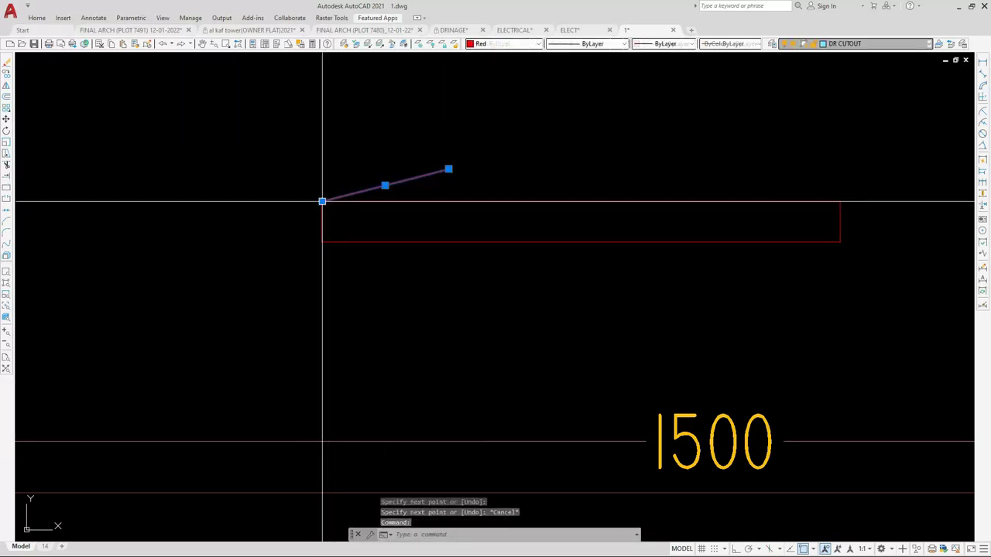
{"action": "left_click", "coordinate": [322, 202]}
Mirror the slanted line about the rectangle's horizontal centreline, keeping the source line
{"action": "type", "text": "mi"}
{"action": "key", "text": "space"}
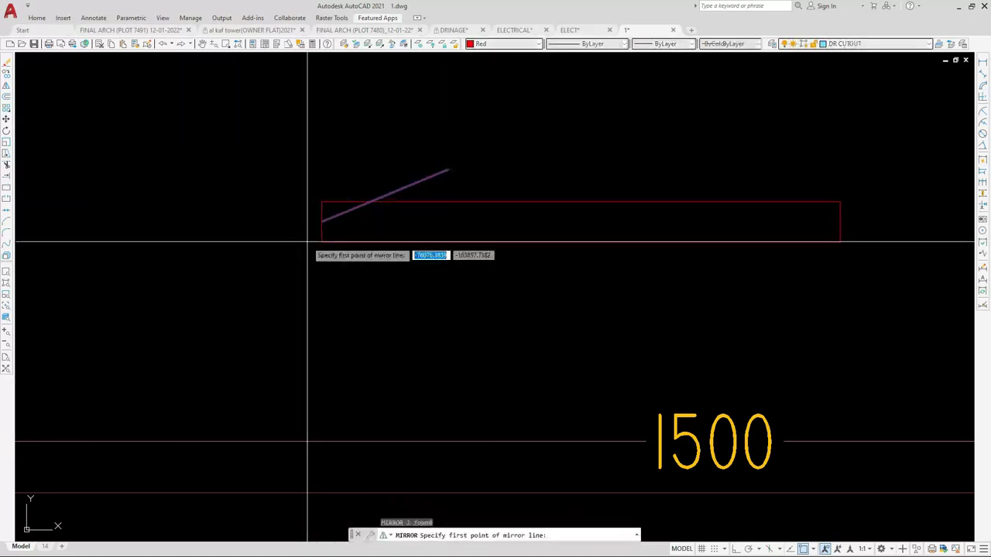
{"action": "key", "text": "F8"}
{"action": "left_click", "coordinate": [322, 222]}
{"action": "key", "text": "Return"}
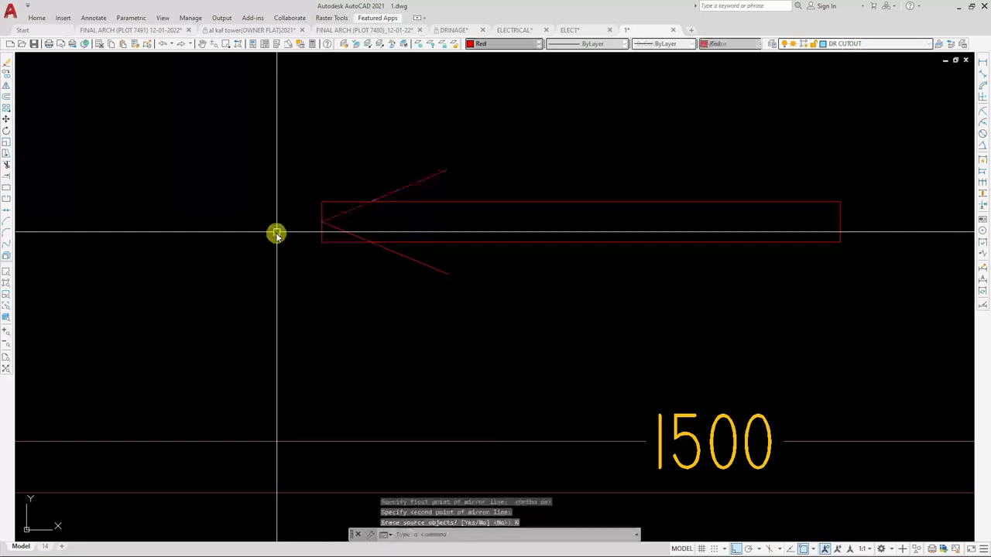
Close the arrowhead with a vertical line joining the open ends of the two slanted lines
{"action": "type", "text": "l"}
{"action": "key", "text": "Return"}
{"action": "left_click", "coordinate": [448, 273]}
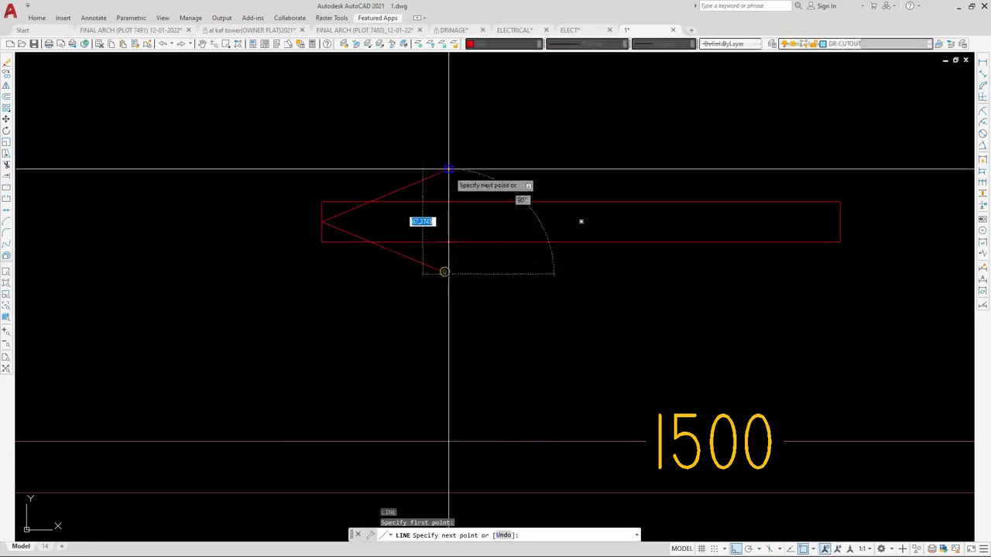
{"action": "left_click", "coordinate": [448, 169]}
{"action": "key", "text": "Escape"}
Trim the rectangle edges around the arrowhead and the closing line across the shaft to leave one arrow outline
{"action": "type", "text": "tr"}
{"action": "key", "text": "Return"}
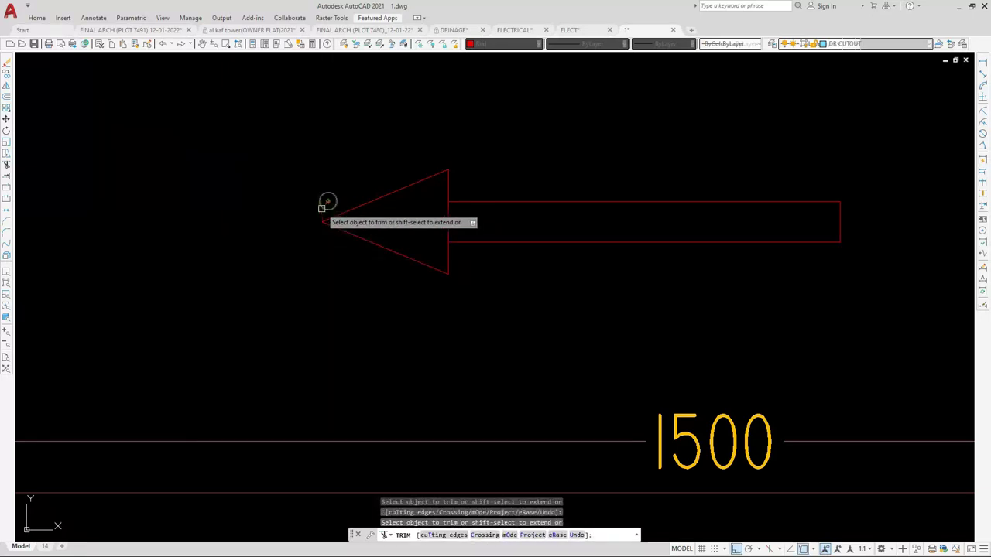
{"action": "key", "text": "Escape"}
{"action": "left_click", "coordinate": [445, 221]}
{"action": "key", "text": "Escape"}
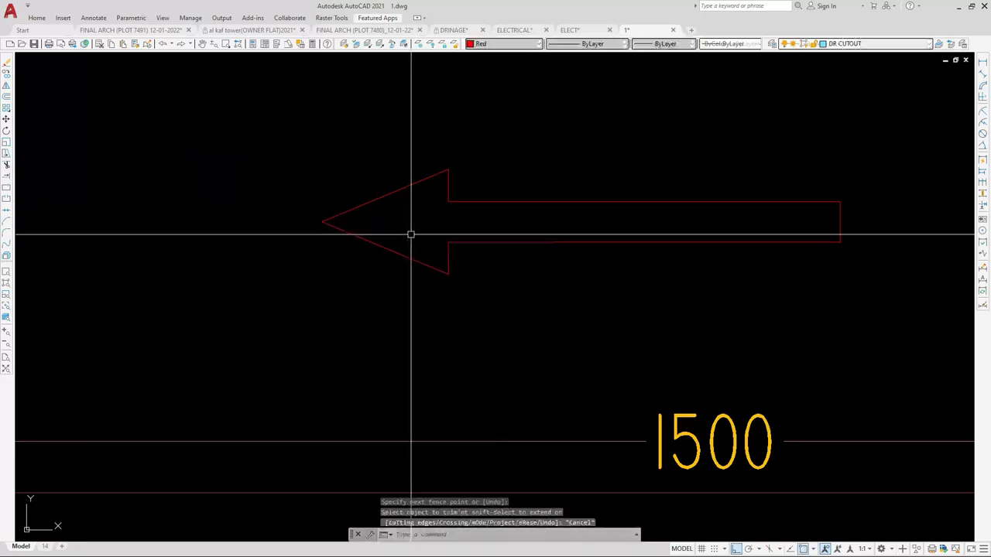
Stretch the back of the arrowhead and the shaft's end slightly east to lengthen the arrow
{"action": "scroll", "coordinate": [460, 248], "scroll_direction": "down", "scroll_amount": 3}
{"action": "left_click", "coordinate": [456, 185]}
{"action": "left_click", "coordinate": [419, 283]}
{"action": "type", "text": "s"}
{"action": "key", "text": "Return"}
{"action": "left_click", "coordinate": [464, 284]}
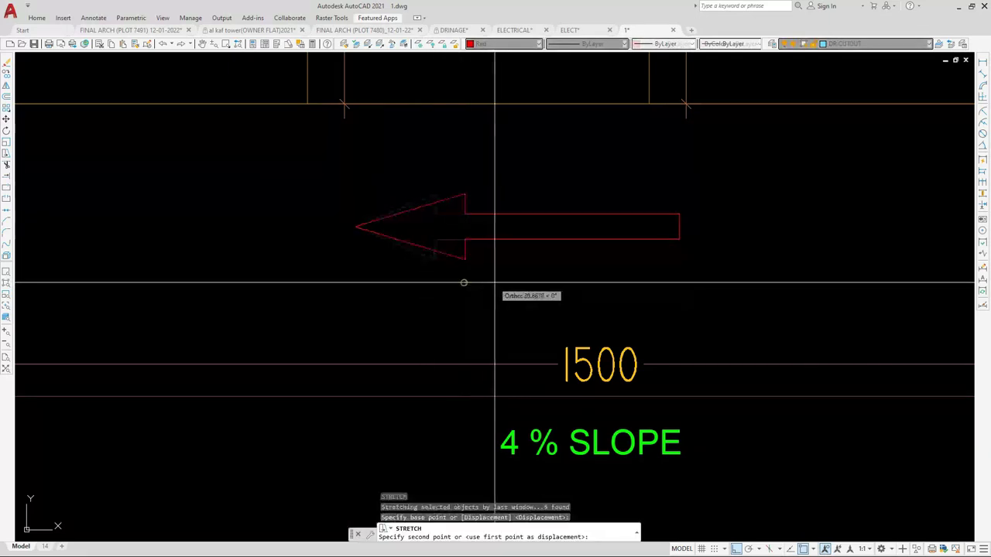
{"action": "left_click", "coordinate": [500, 283]}
{"action": "left_click", "coordinate": [692, 228]}
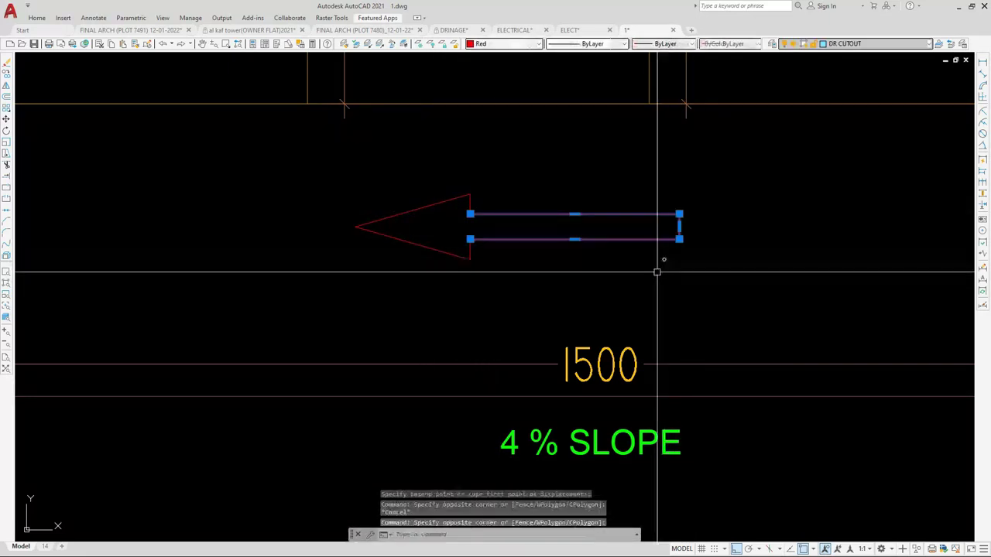
{"action": "key", "text": "Escape"}
Create a boundary polyline around the arrow outline from a point inside its shaft
{"action": "type", "text": "bo"}
{"action": "key", "text": "Return"}
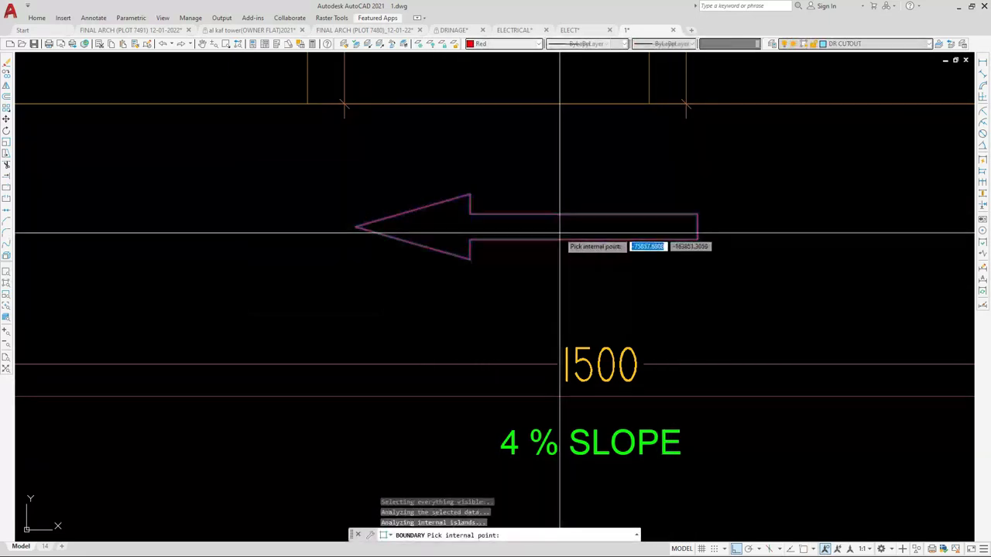
{"action": "left_click", "coordinate": [565, 227]}
{"action": "key", "text": "Return"}
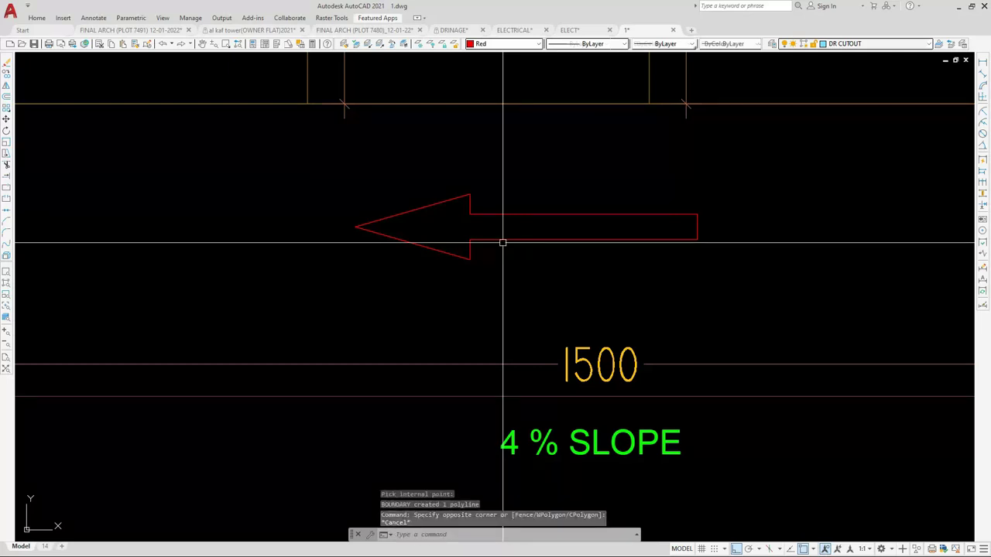
Fill the inside of the arrow outline with a solid hatch
{"action": "type", "text": "h"}
{"action": "key", "text": "Return"}
{"action": "left_click", "coordinate": [506, 233]}
{"action": "key", "text": "Return"}
Copy the filled arrow straight down to a spot below the 4 % SLOPE text
{"action": "scroll", "coordinate": [463, 223], "scroll_direction": "down", "scroll_amount": 1}
{"action": "left_click", "coordinate": [489, 197]}
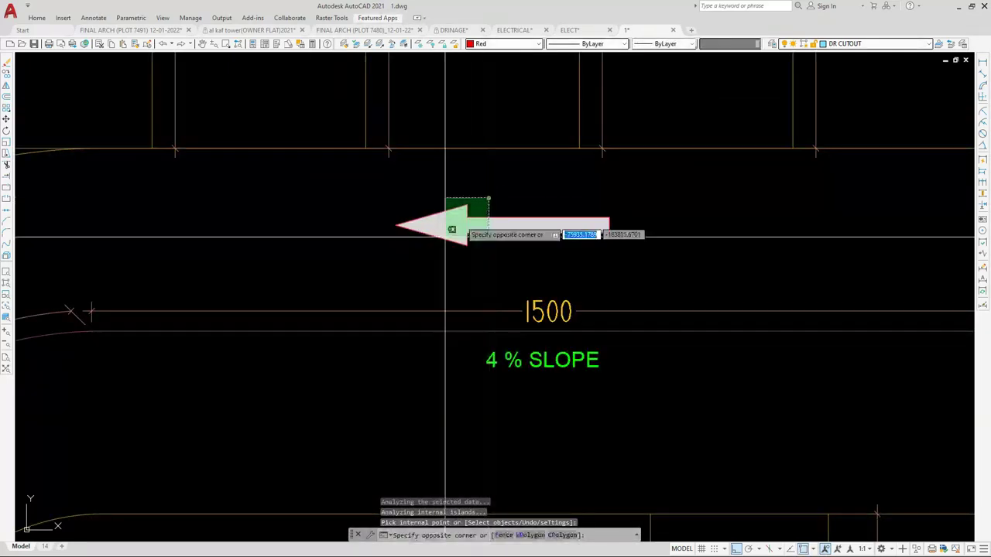
{"action": "left_click", "coordinate": [418, 267]}
{"action": "type", "text": "co"}
{"action": "key", "text": "Return"}
{"action": "left_click", "coordinate": [419, 265]}
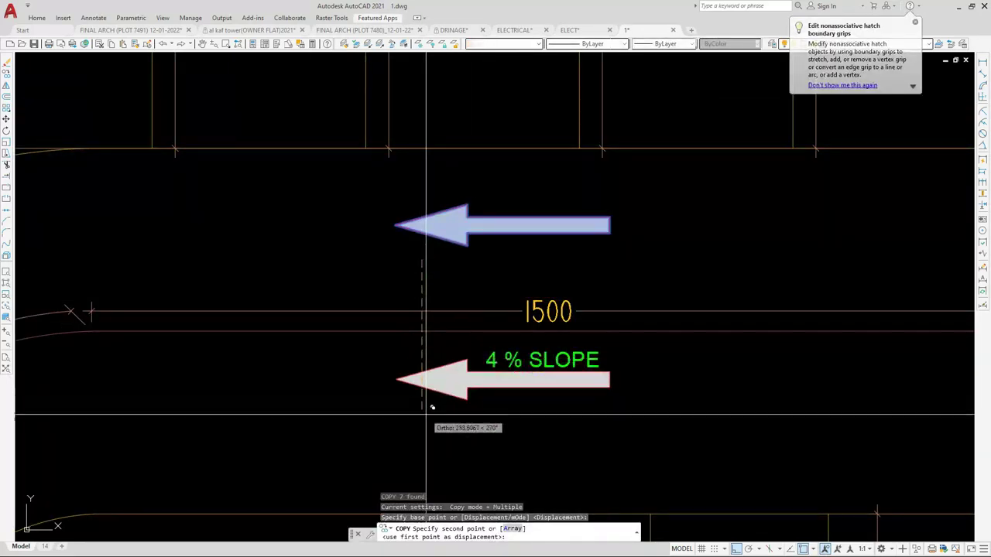
{"action": "left_click", "coordinate": [424, 442]}
{"action": "key", "text": "Escape"}
Mirror the copied arrow so it points east, erasing the source objects
{"action": "left_click", "coordinate": [430, 452]}
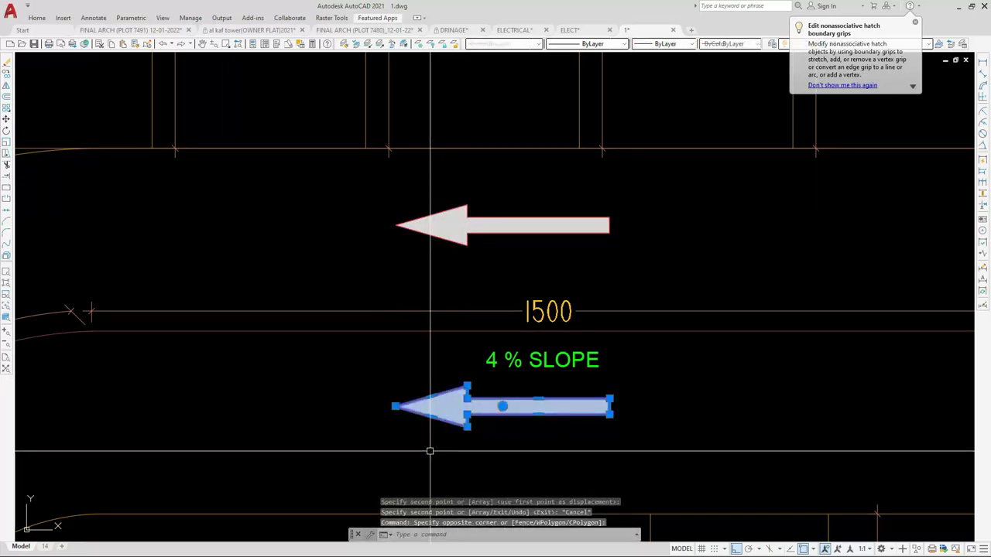
{"action": "type", "text": "mi"}
{"action": "key", "text": "Return"}
{"action": "left_click", "coordinate": [502, 406]}
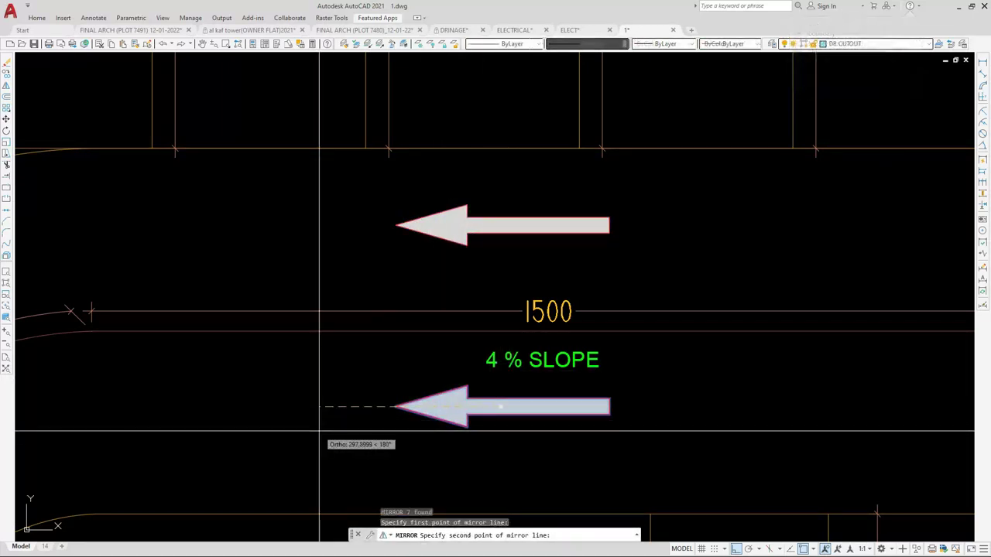
{"action": "type", "text": "y"}
{"action": "key", "text": "Return"}
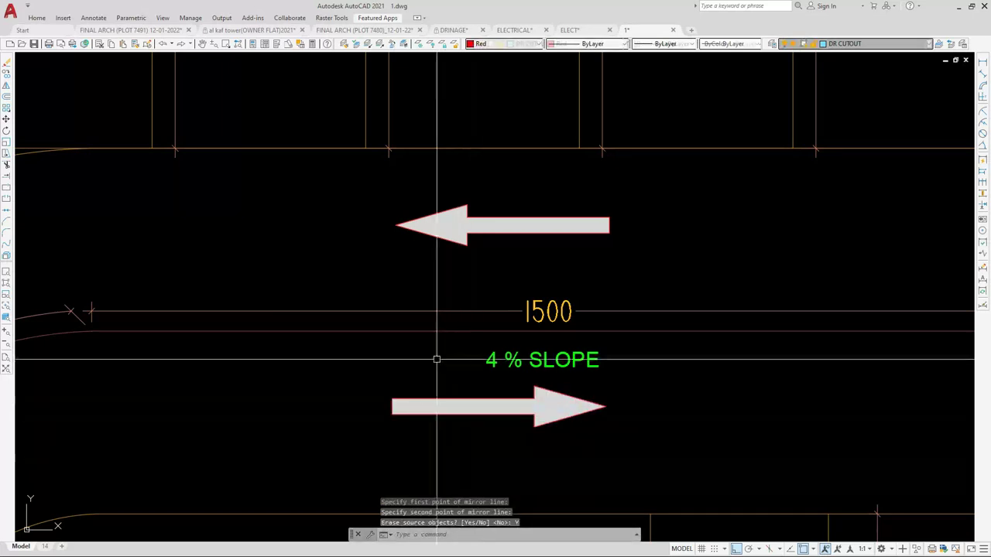
Move the east-pointing arrow slightly south, farther away from the slope text
{"action": "scroll", "coordinate": [418, 341], "scroll_direction": "down", "scroll_amount": 2}
{"action": "left_click", "coordinate": [405, 380]}
{"action": "left_click", "coordinate": [414, 430]}
{"action": "type", "text": "m"}
{"action": "key", "text": "Return"}
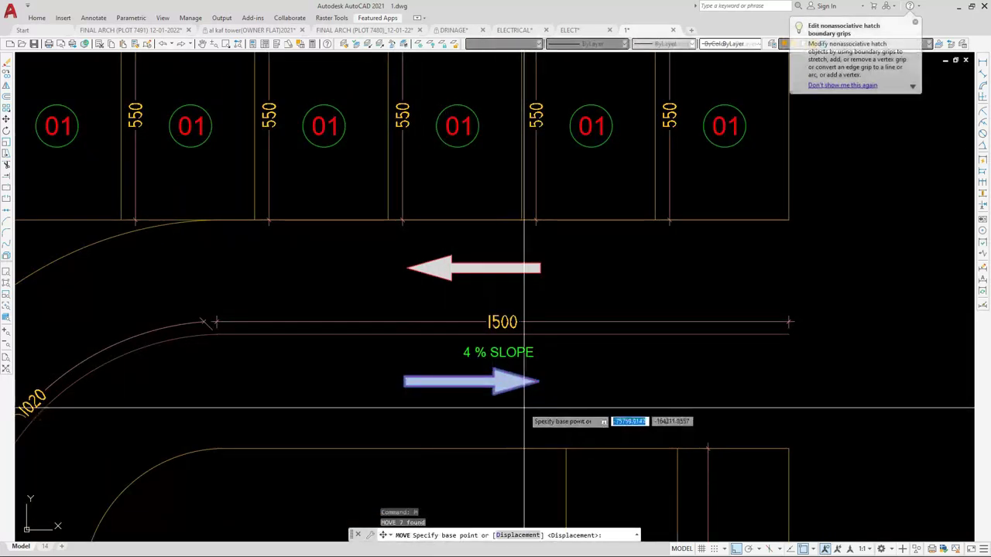
{"action": "scroll", "coordinate": [526, 407], "scroll_direction": "up", "scroll_amount": 1}
{"action": "left_click", "coordinate": [538, 401]}
{"action": "left_click", "coordinate": [539, 413]}
{"action": "left_click", "coordinate": [552, 359]}
{"action": "left_click", "coordinate": [534, 387]}
{"action": "type", "text": "m"}
{"action": "key", "text": "Return"}
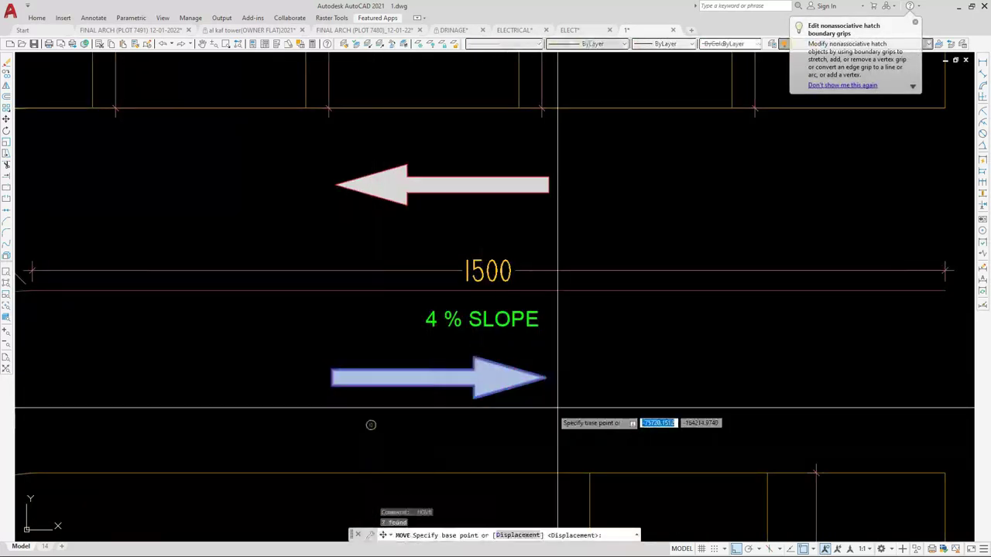
{"action": "left_click", "coordinate": [562, 404]}
{"action": "left_click", "coordinate": [566, 414]}
Move the 4 % SLOPE text west to sit over the middle of the east-pointing arrow
{"action": "left_click", "coordinate": [488, 320]}
{"action": "type", "text": "m"}
{"action": "key", "text": "Return"}
{"action": "left_click", "coordinate": [645, 359]}
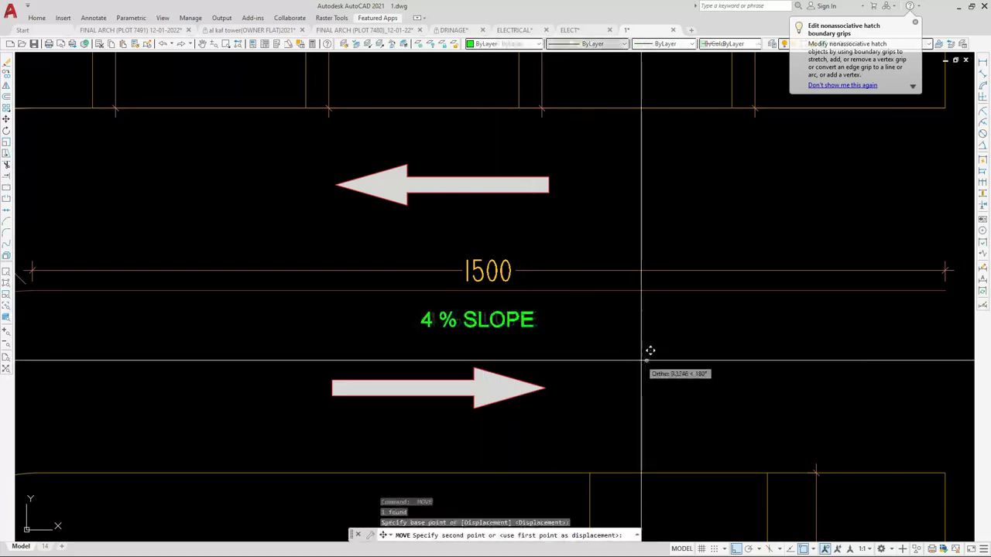
{"action": "left_click", "coordinate": [597, 355]}
Copy the 4 % SLOPE text straight down to form a second line above the east-pointing arrow
{"action": "left_click", "coordinate": [441, 330]}
{"action": "left_click", "coordinate": [434, 325]}
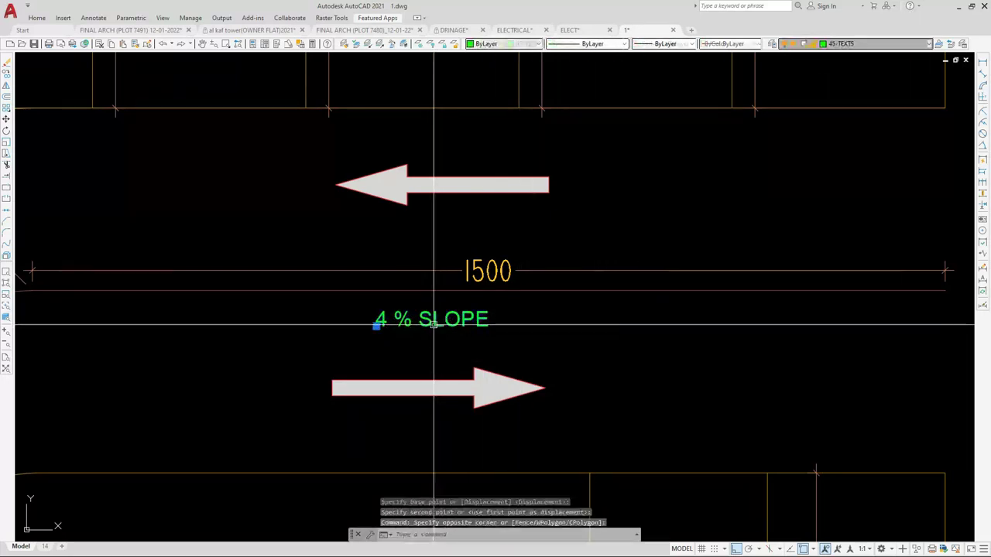
{"action": "type", "text": "co"}
{"action": "key", "text": "Return"}
{"action": "left_click", "coordinate": [620, 310]}
{"action": "left_click", "coordinate": [621, 338]}
{"action": "key", "text": "Escape"}
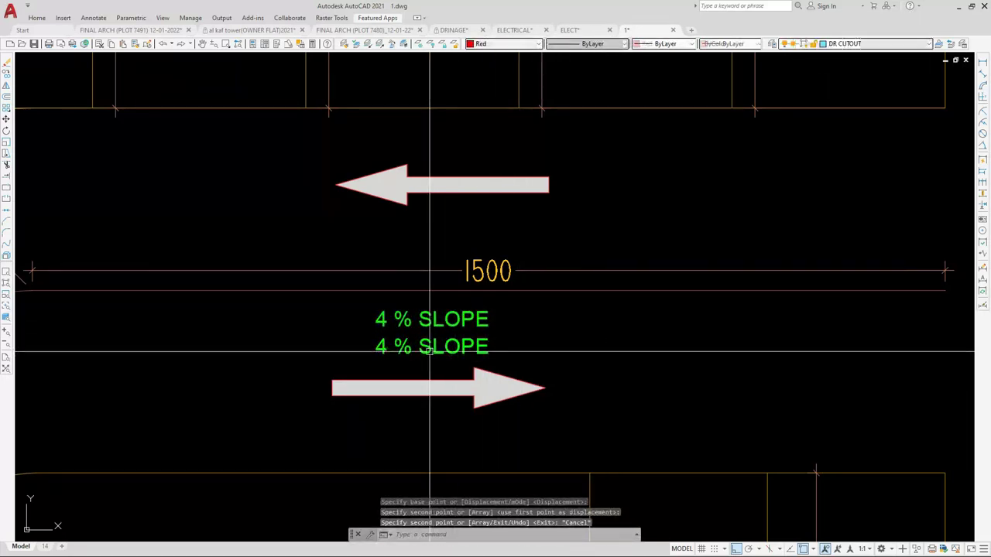
Change the copied second text line to TWO WAY DRIVE
{"action": "double_click", "coordinate": [429, 349]}
{"action": "scroll", "coordinate": [431, 371], "scroll_direction": "up", "scroll_amount": 6}
{"action": "type", "text": "TWO"}
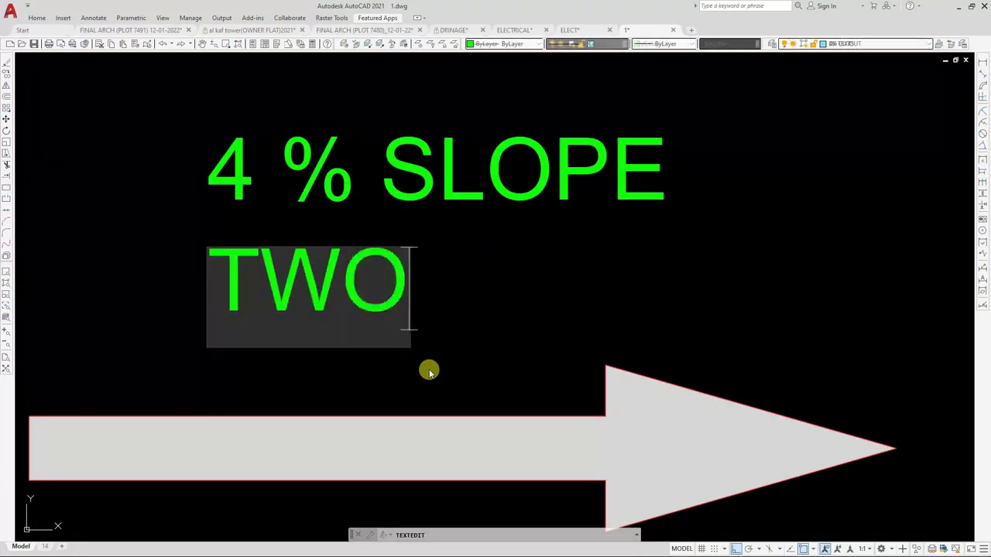
{"action": "type", "text": " WAY DR"}
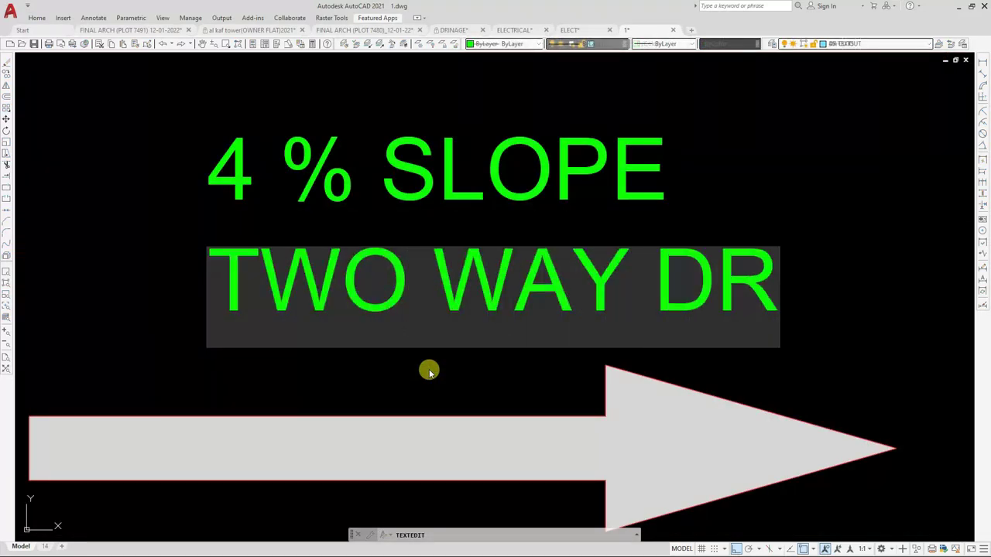
{"action": "type", "text": "IVE"}
{"action": "scroll", "coordinate": [475, 308], "scroll_direction": "down", "scroll_amount": 4}
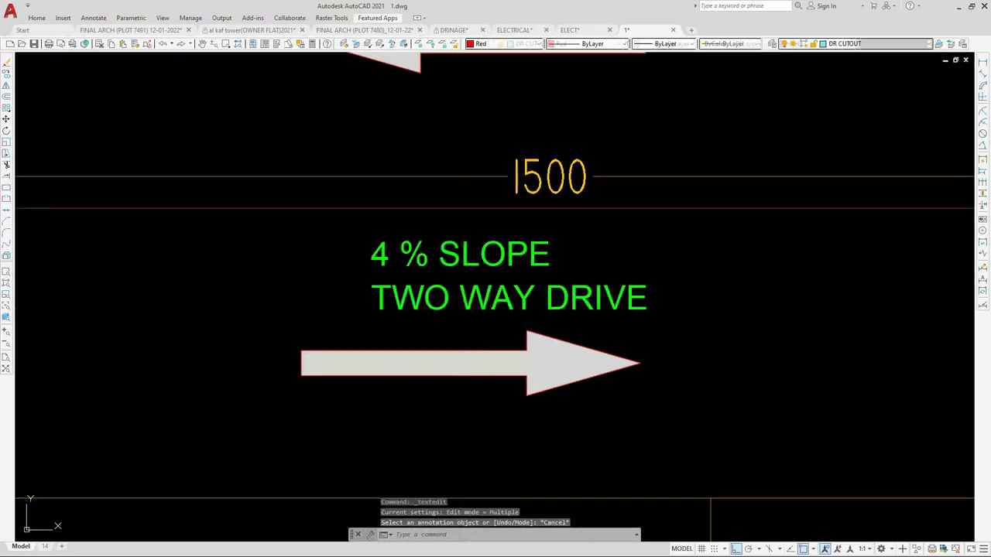
{"action": "key", "text": "Escape"}
Move the TWO WAY DRIVE text west to centre it under the 4 % SLOPE line
{"action": "left_click", "coordinate": [405, 314]}
{"action": "type", "text": "m"}
{"action": "key", "text": "space"}
{"action": "left_click", "coordinate": [289, 318]}
{"action": "left_click", "coordinate": [243, 319]}
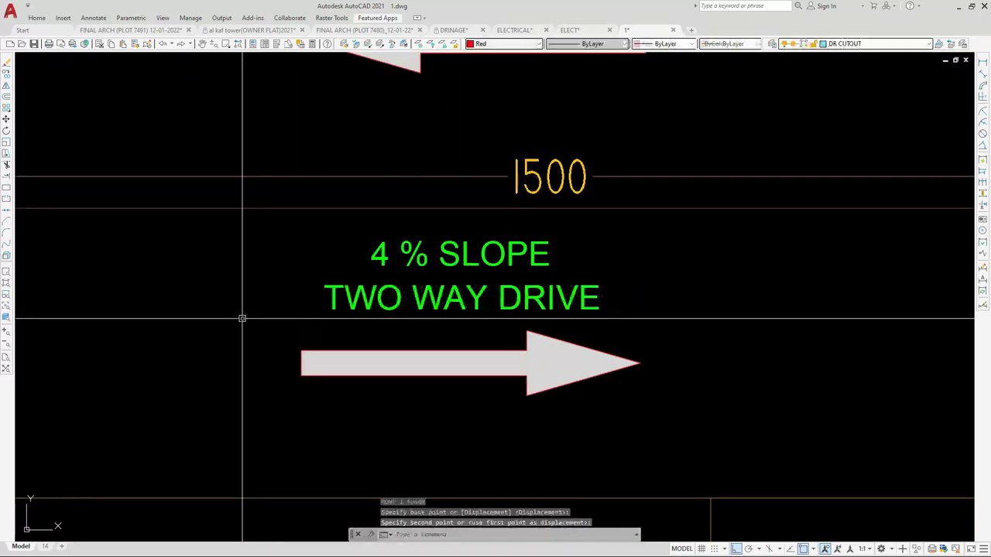
Copy both arrows and the two text lines to the south end of the driveway beside the 500 dimension
{"action": "scroll", "coordinate": [539, 270], "scroll_direction": "down", "scroll_amount": 2}
{"action": "left_click", "coordinate": [427, 150]}
{"action": "left_click", "coordinate": [420, 159]}
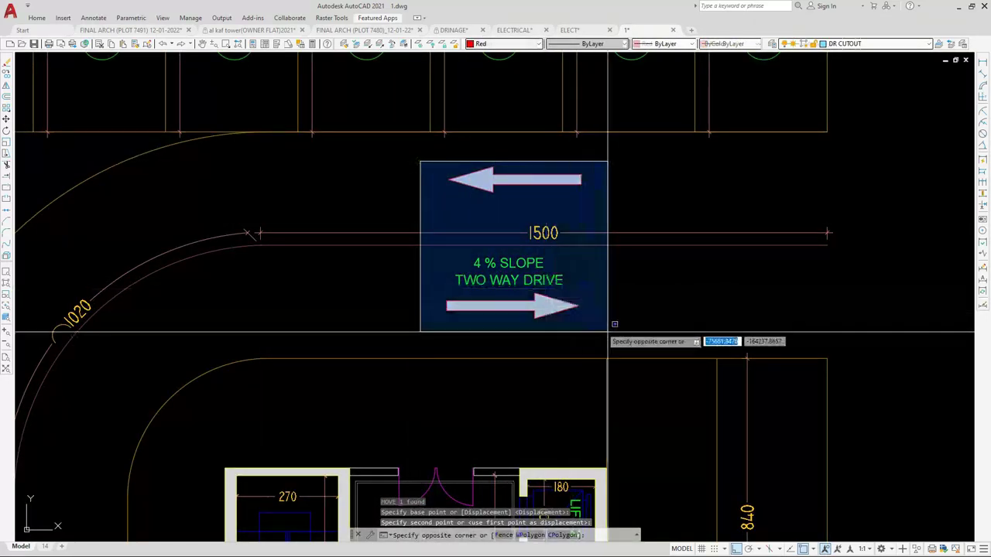
{"action": "left_click", "coordinate": [621, 340]}
{"action": "type", "text": "c"}
{"action": "key", "text": "Return"}
{"action": "left_click", "coordinate": [589, 342]}
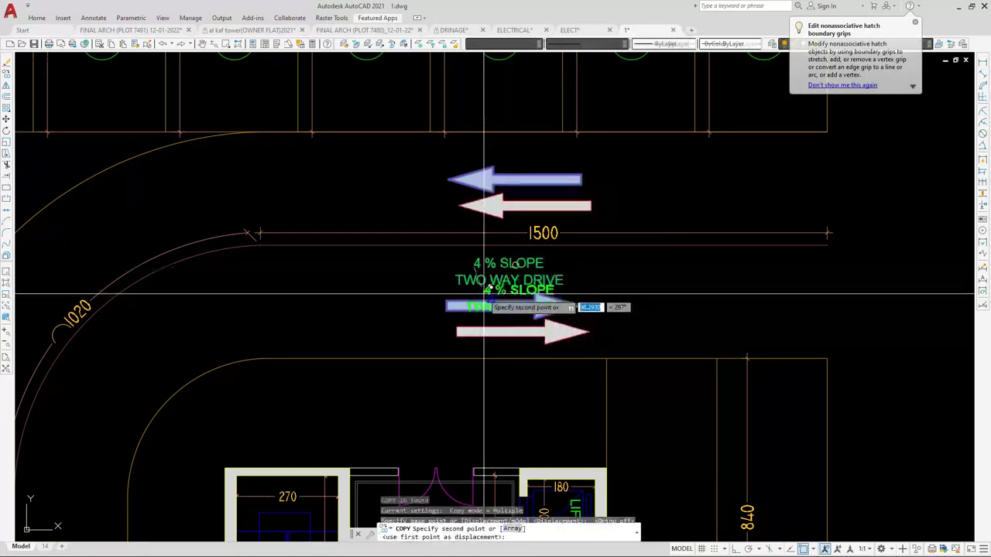
{"action": "scroll", "coordinate": [465, 279], "scroll_direction": "down", "scroll_amount": 4}
{"action": "scroll", "coordinate": [271, 449], "scroll_direction": "up", "scroll_amount": 3}
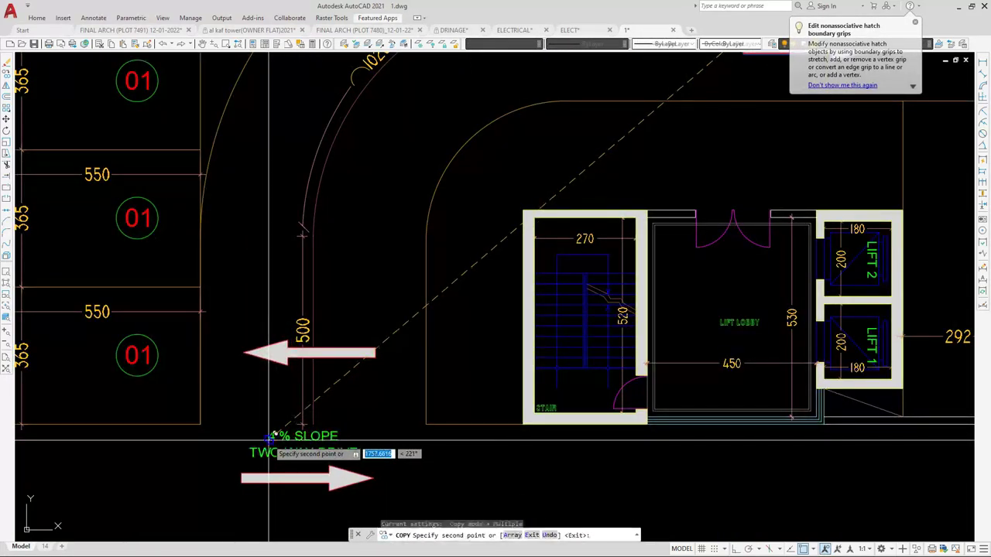
{"action": "key", "text": "Escape"}
Rotate the copied arrows and text by 90° to align them with the vertical driveway
{"action": "scroll", "coordinate": [271, 434], "scroll_direction": "down", "scroll_amount": 2}
{"action": "scroll", "coordinate": [264, 307], "scroll_direction": "up", "scroll_amount": 3}
{"action": "left_click", "coordinate": [250, 277]}
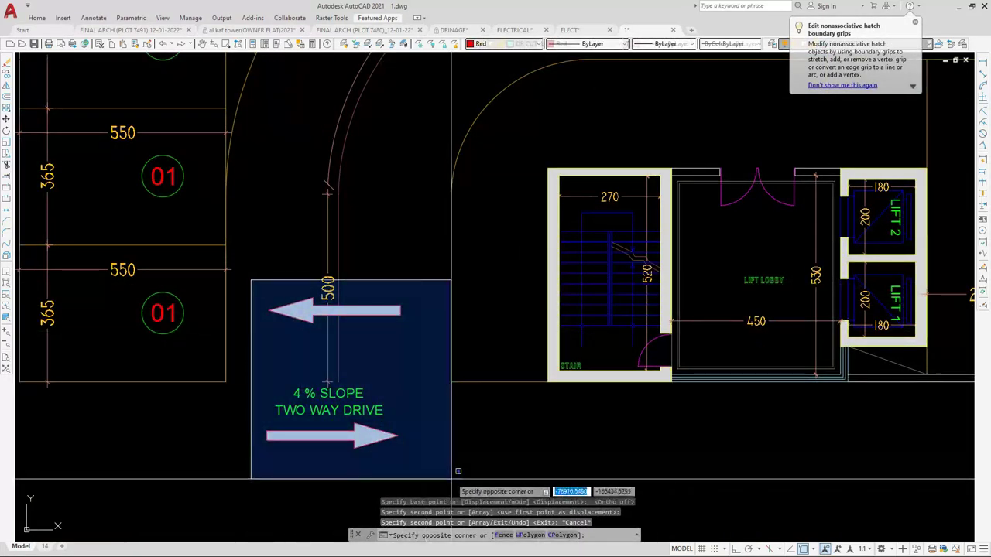
{"action": "left_click", "coordinate": [403, 471]}
{"action": "type", "text": "ro"}
{"action": "key", "text": "Return"}
{"action": "key", "text": "F8"}
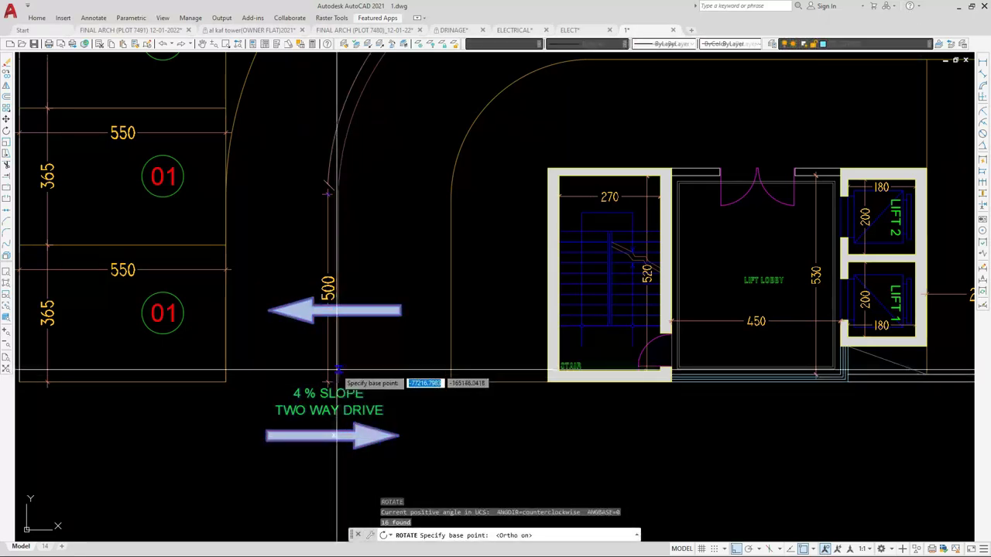
{"action": "left_click", "coordinate": [337, 361]}
{"action": "scroll", "coordinate": [338, 332], "scroll_direction": "up", "scroll_amount": 10}
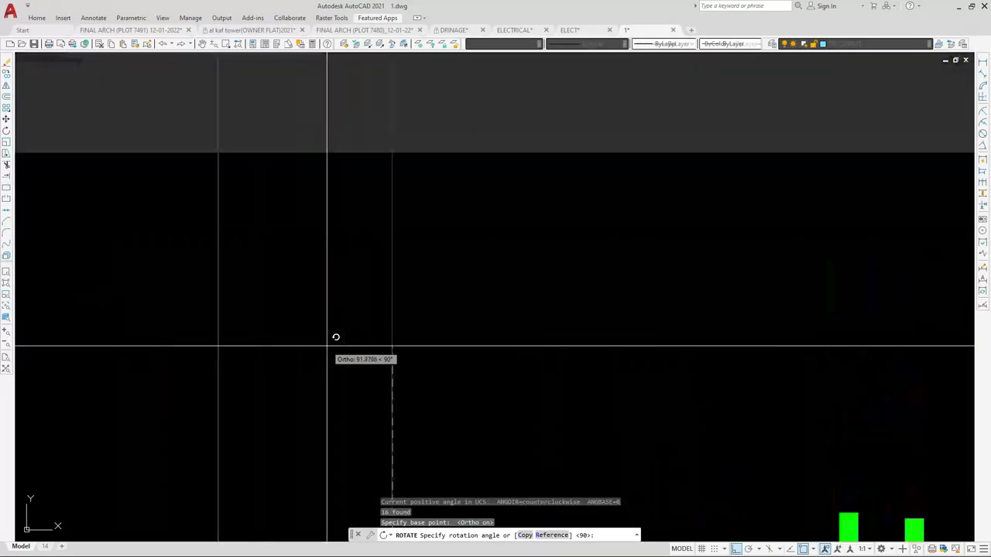
{"action": "left_click", "coordinate": [327, 341]}
Move the rotated arrows and text slightly south along the vertical driveway
{"action": "scroll", "coordinate": [329, 336], "scroll_direction": "down", "scroll_amount": 6}
{"action": "type", "text": "m"}
{"action": "key", "text": "Return"}
{"action": "type", "text": "p"}
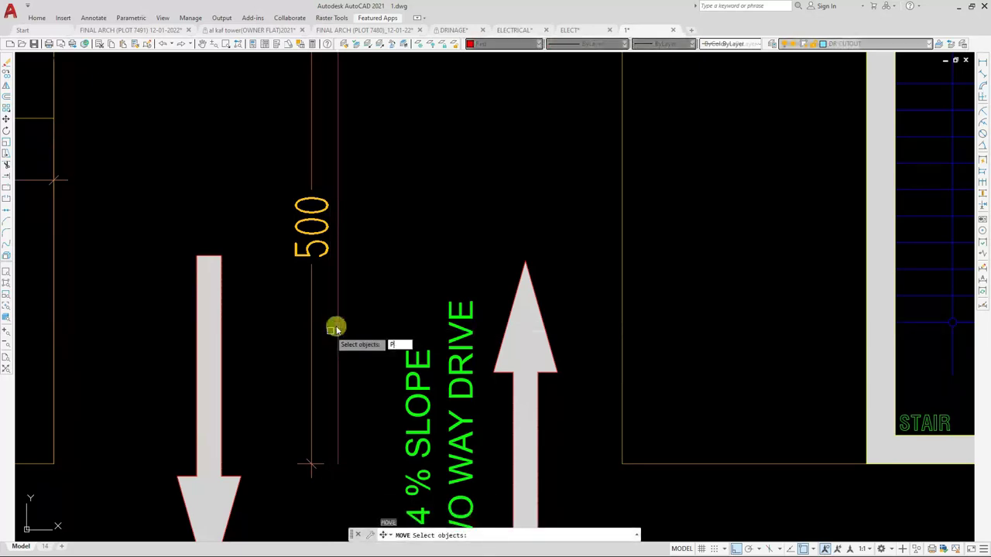
{"action": "key", "text": "Return"}
{"action": "scroll", "coordinate": [348, 308], "scroll_direction": "down", "scroll_amount": 3}
{"action": "scroll", "coordinate": [373, 411], "scroll_direction": "up", "scroll_amount": 2}
{"action": "right_click", "coordinate": [365, 410]}
{"action": "left_click", "coordinate": [345, 403]}
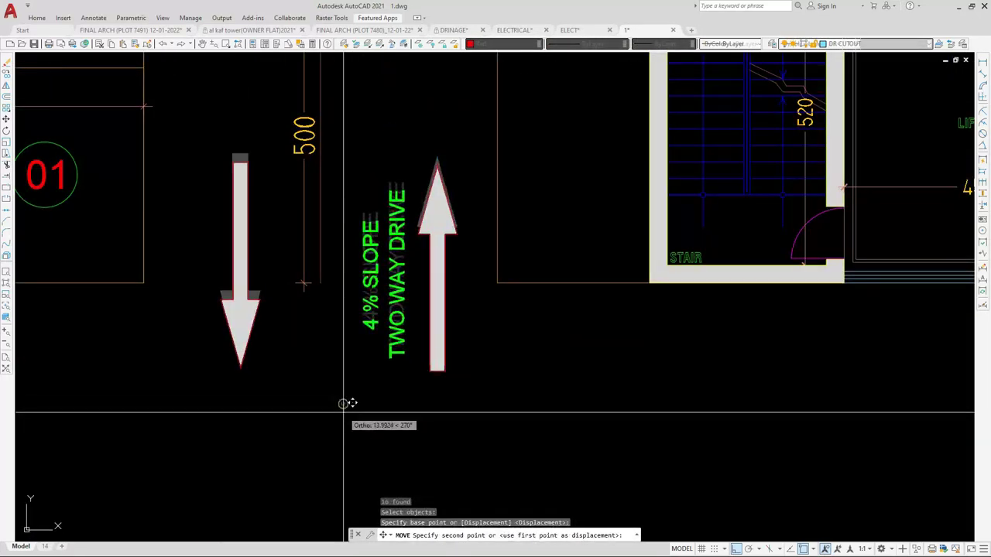
{"action": "scroll", "coordinate": [343, 409], "scroll_direction": "down", "scroll_amount": 4}
Add a vertical linear dimension from the lift lobby's north wall to the driveway edge above it
{"action": "scroll", "coordinate": [344, 402], "scroll_direction": "down", "scroll_amount": 3}
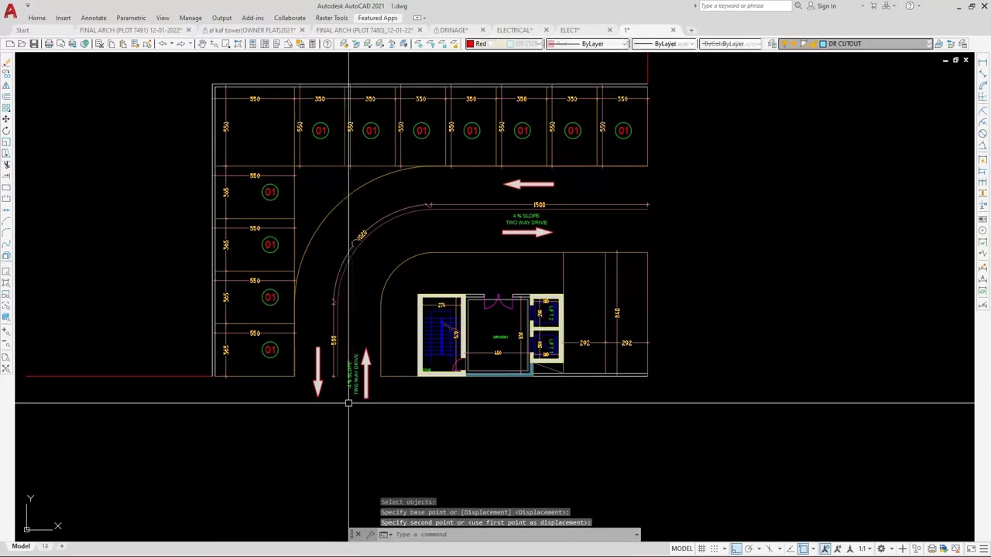
{"action": "scroll", "coordinate": [401, 361], "scroll_direction": "up", "scroll_amount": 3}
{"action": "scroll", "coordinate": [405, 326], "scroll_direction": "up", "scroll_amount": 2}
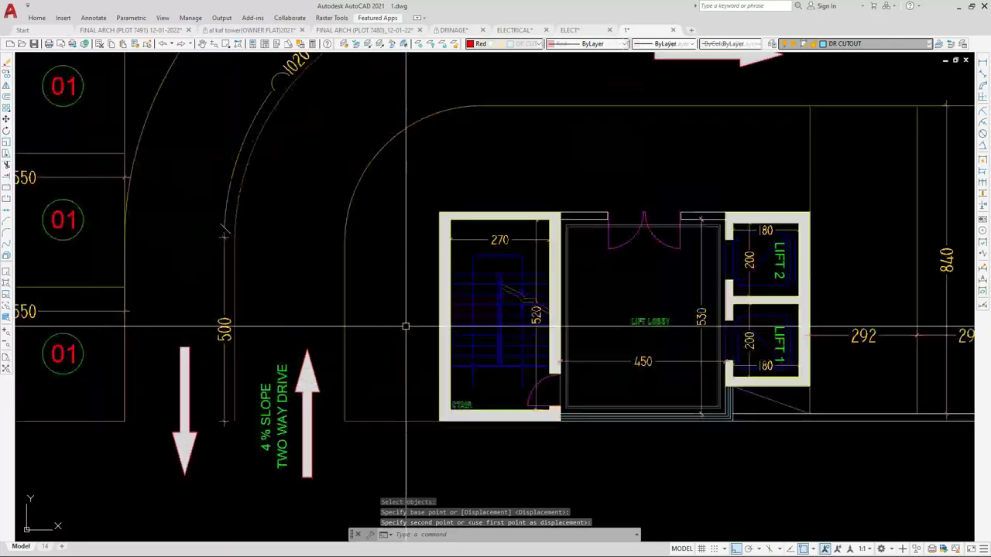
{"action": "scroll", "coordinate": [406, 326], "scroll_direction": "down", "scroll_amount": 2}
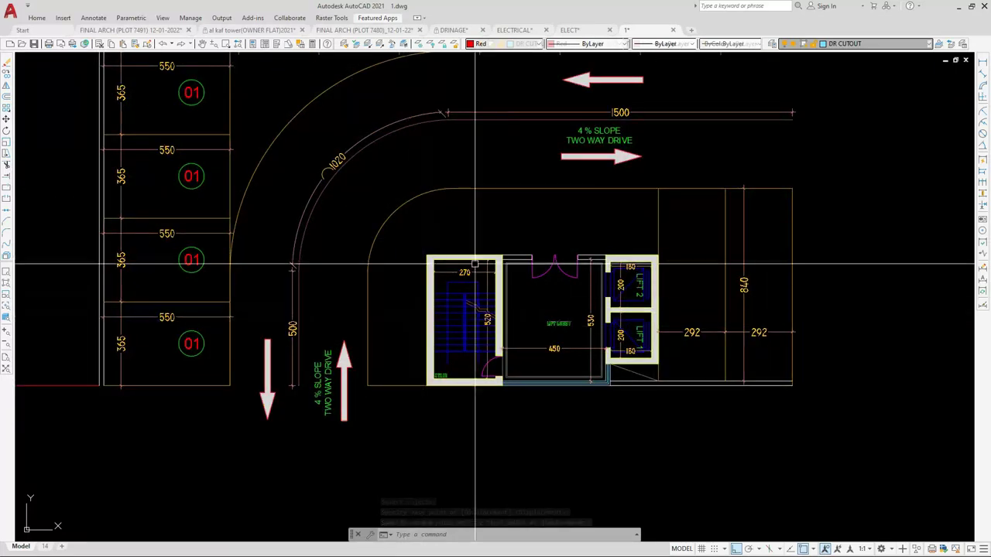
{"action": "key", "text": "Escape"}
{"action": "left_click", "coordinate": [984, 68]}
{"action": "scroll", "coordinate": [530, 249], "scroll_direction": "up", "scroll_amount": 2}
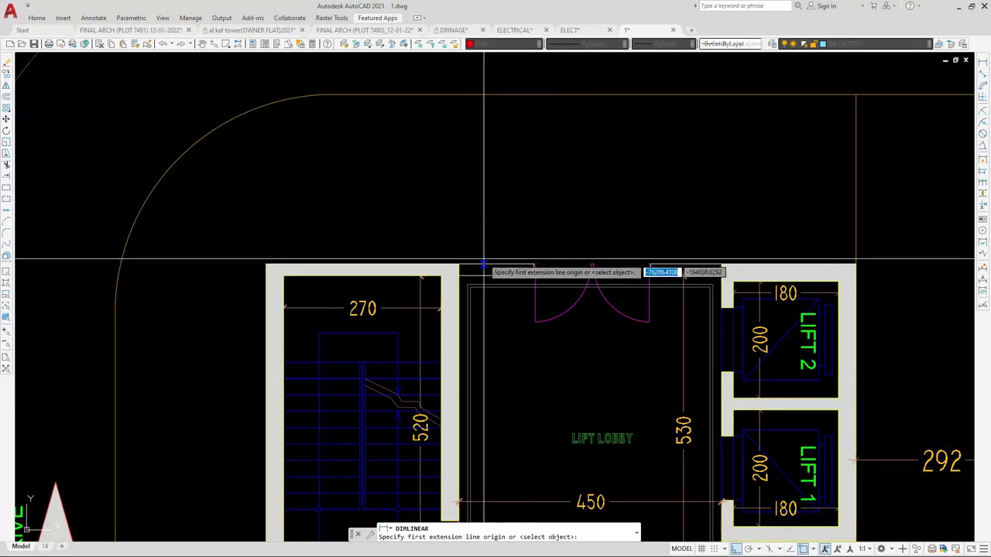
{"action": "left_click", "coordinate": [486, 267]}
{"action": "left_click", "coordinate": [485, 97]}
{"action": "left_click", "coordinate": [485, 97]}
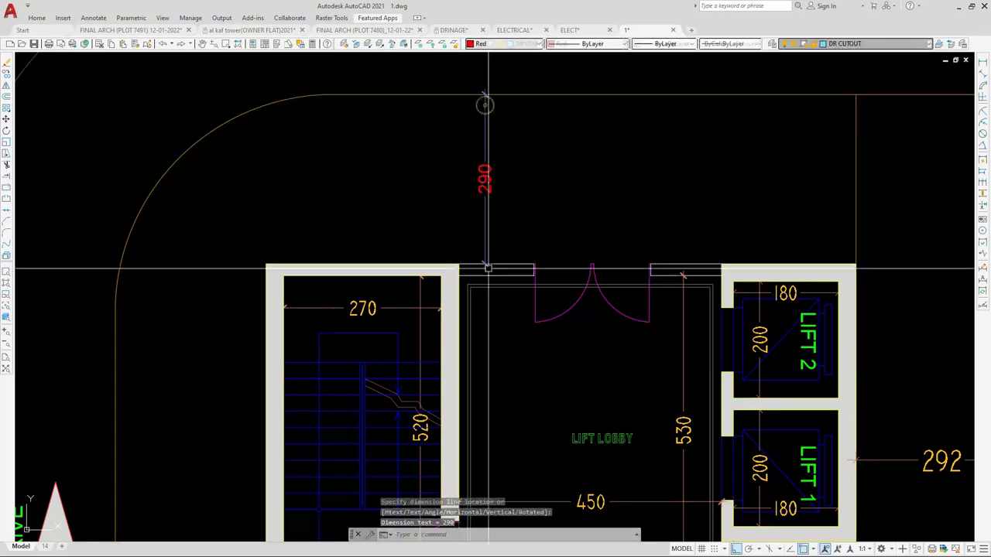
Match the new vertical dimension's properties to the lift lobby's 530 dimension
{"action": "left_click", "coordinate": [682, 426]}
{"action": "type", "text": "ma"}
{"action": "key", "text": "space"}
{"action": "left_click", "coordinate": [506, 159]}
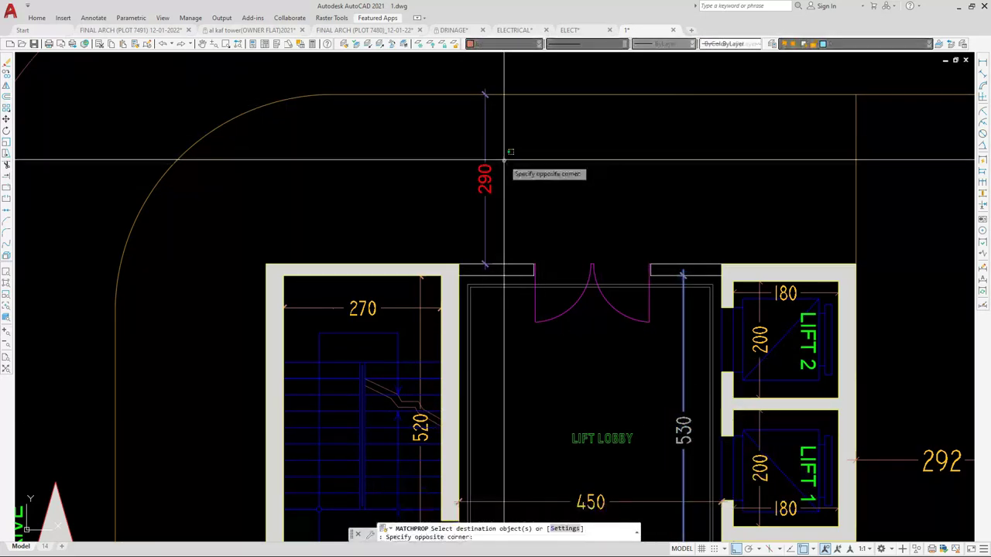
{"action": "left_click", "coordinate": [450, 194]}
{"action": "key", "text": "Escape"}
Add a horizontal linear dimension from the driveway's inner edge to the stair's west wall
{"action": "scroll", "coordinate": [390, 223], "scroll_direction": "down", "scroll_amount": 2}
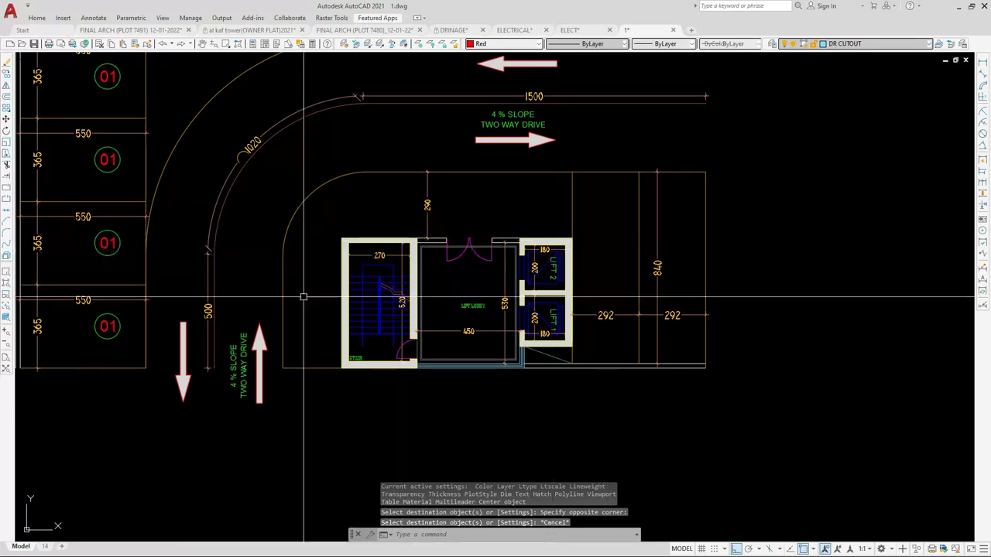
{"action": "left_click", "coordinate": [984, 68]}
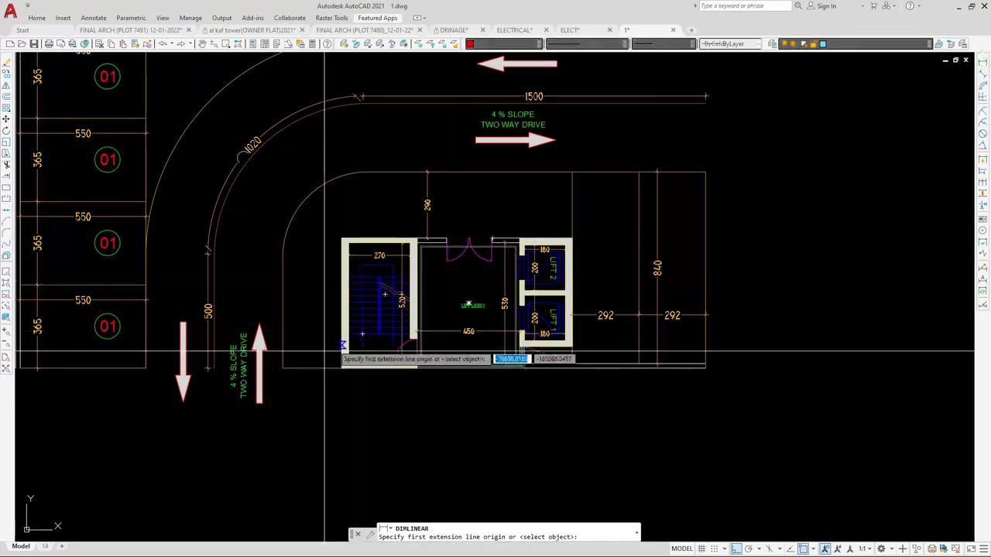
{"action": "scroll", "coordinate": [303, 361], "scroll_direction": "up", "scroll_amount": 6}
{"action": "left_click", "coordinate": [223, 336]}
{"action": "left_click", "coordinate": [462, 336]}
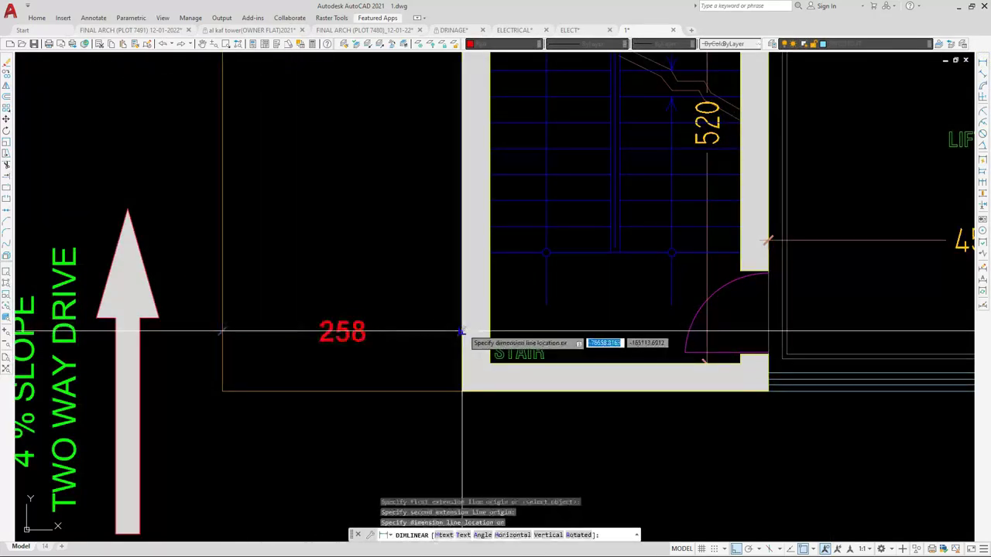
{"action": "scroll", "coordinate": [401, 357], "scroll_direction": "down", "scroll_amount": 2}
{"action": "scroll", "coordinate": [401, 357], "scroll_direction": "down", "scroll_amount": 2}
Match the properties of the dimension west of the stair to the vertical one north of the lobby
{"action": "left_click", "coordinate": [561, 135]}
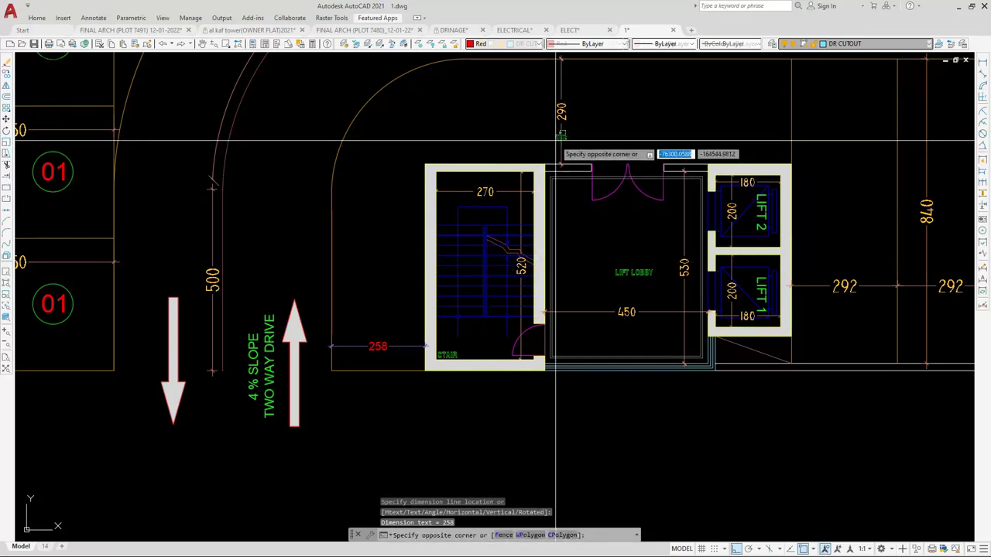
{"action": "left_click", "coordinate": [555, 140]}
{"action": "type", "text": "MA"}
{"action": "key", "text": "Return"}
{"action": "left_click", "coordinate": [367, 349]}
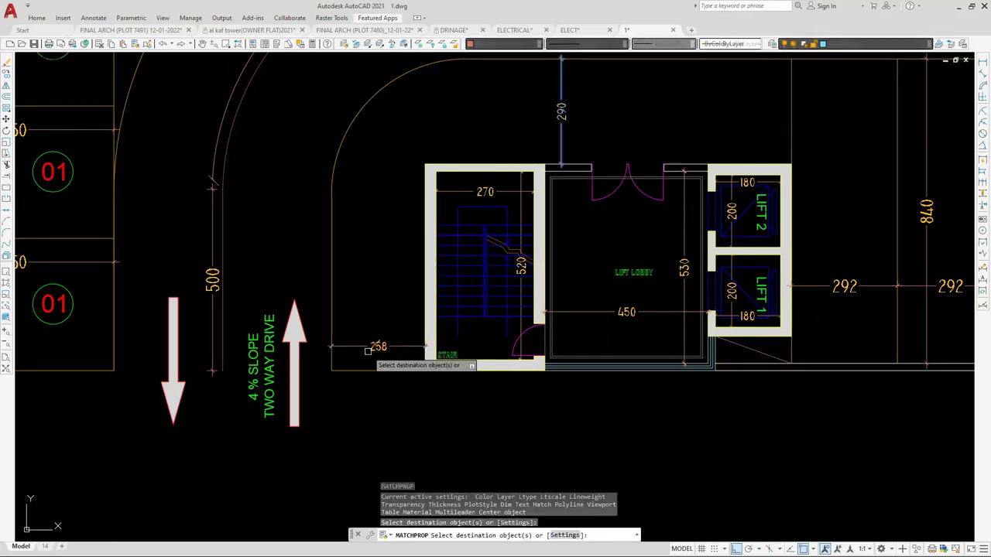
{"action": "key", "text": "Escape"}
{"action": "scroll", "coordinate": [453, 297], "scroll_direction": "down", "scroll_amount": 2}
{"action": "scroll", "coordinate": [430, 328], "scroll_direction": "down", "scroll_amount": 2}
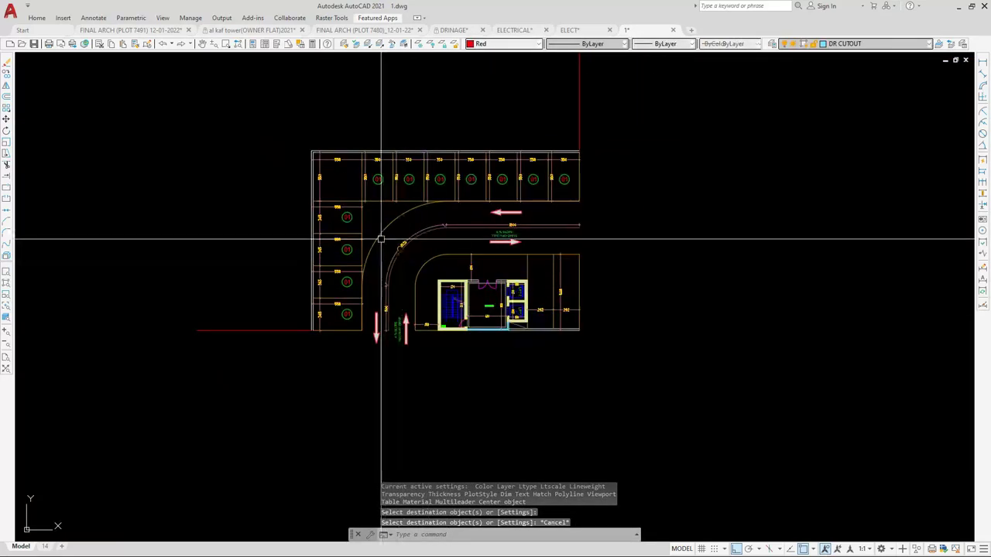
{"action": "scroll", "coordinate": [343, 173], "scroll_direction": "up", "scroll_amount": 2}
{"action": "scroll", "coordinate": [343, 167], "scroll_direction": "up", "scroll_amount": 4}
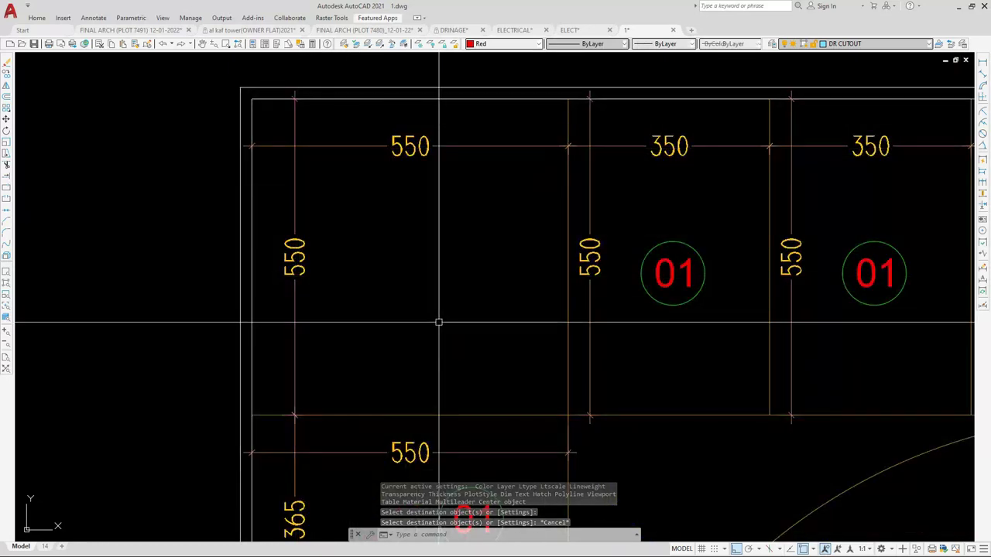
Hatch the 550 by 550 corner square where the two rows of parking bays meet
{"action": "type", "text": "h"}
{"action": "key", "text": "Return"}
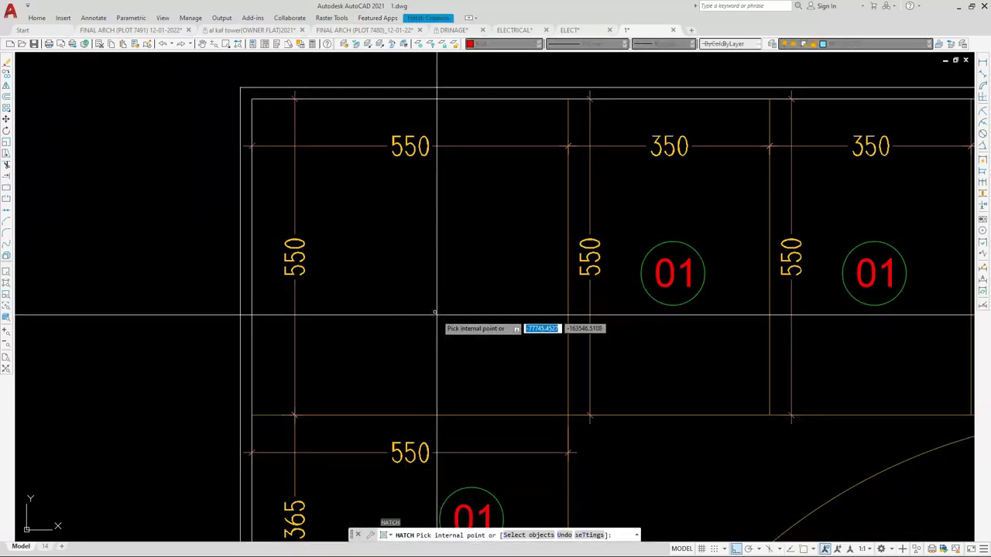
{"action": "key", "text": "Return"}
{"action": "left_click", "coordinate": [435, 312]}
{"action": "double_click", "coordinate": [435, 312]}
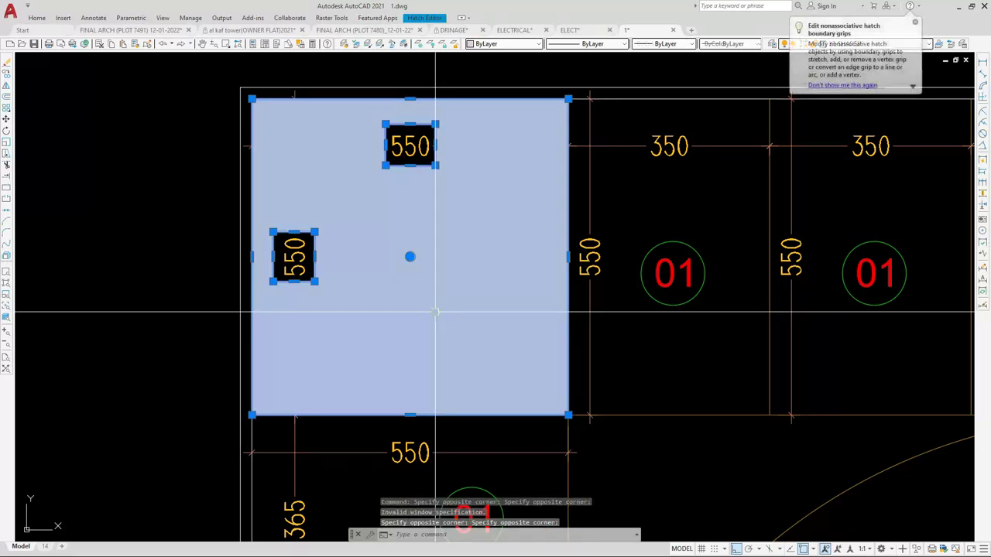
{"action": "key", "text": "Escape"}
Change the corner square's hatch pattern to ANSI37 and set its scale to 500
{"action": "left_click", "coordinate": [435, 312]}
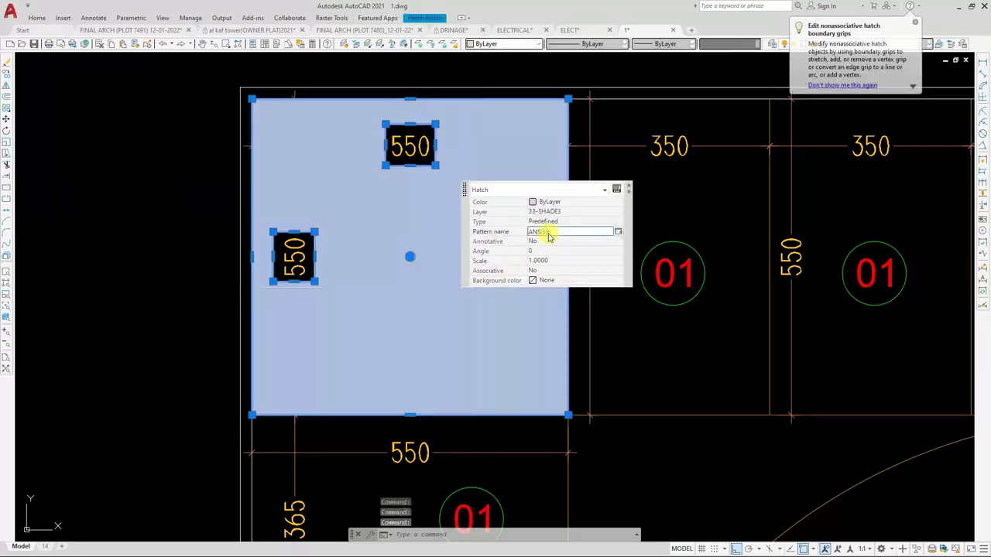
{"action": "left_click", "coordinate": [618, 232]}
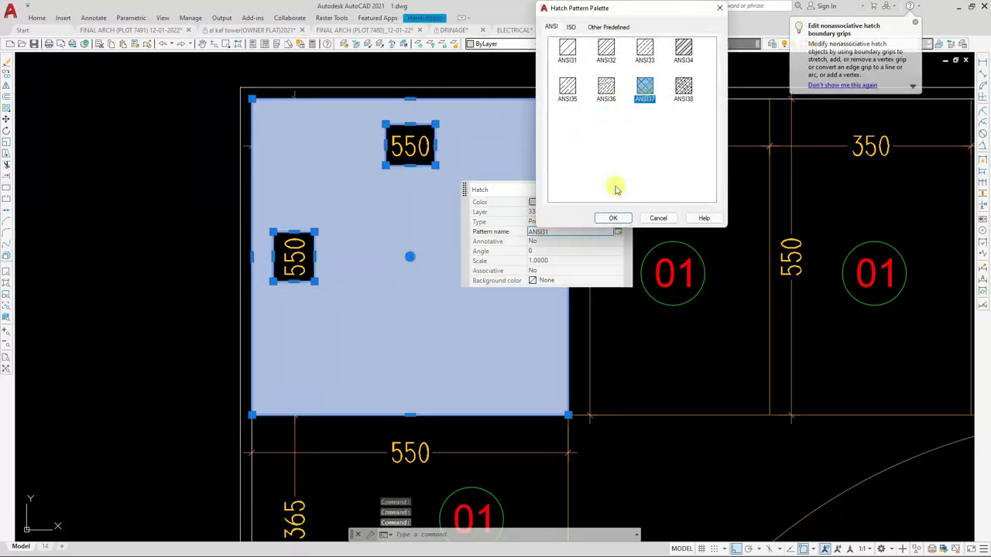
{"action": "left_click", "coordinate": [613, 219]}
{"action": "left_click", "coordinate": [577, 261]}
{"action": "type", "text": "4"}
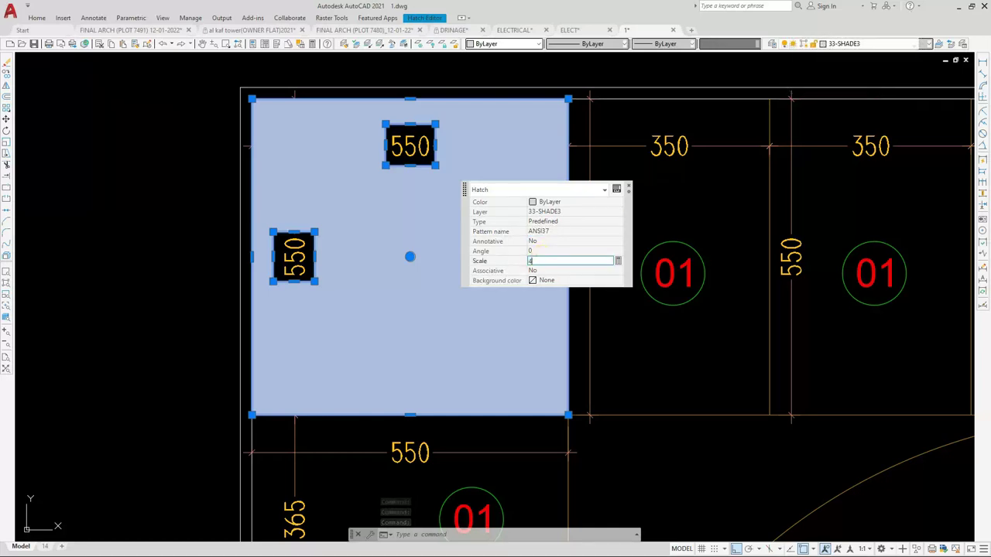
{"action": "type", "text": "5"}
{"action": "key", "text": "Return"}
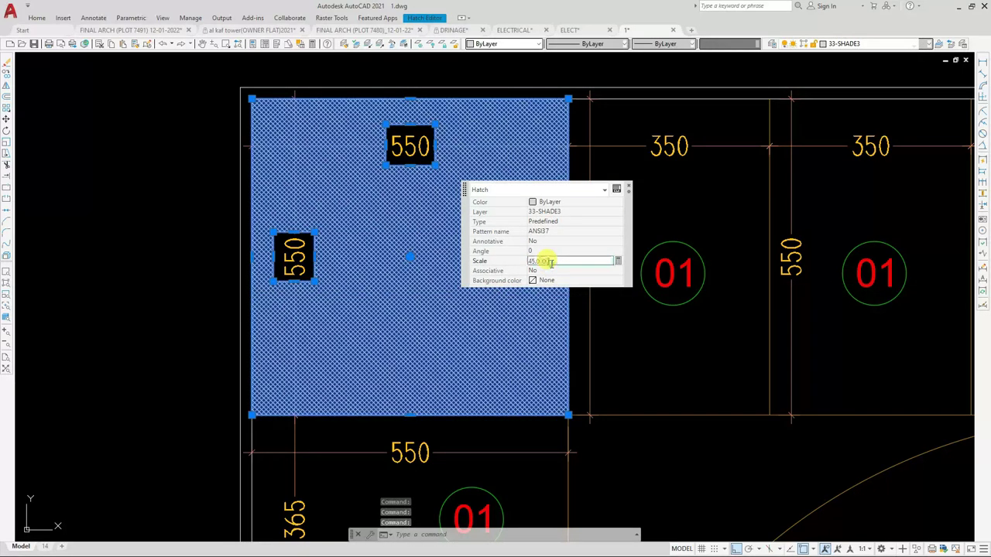
{"action": "type", "text": "500"}
{"action": "key", "text": "Return"}
{"action": "key", "text": "Escape"}
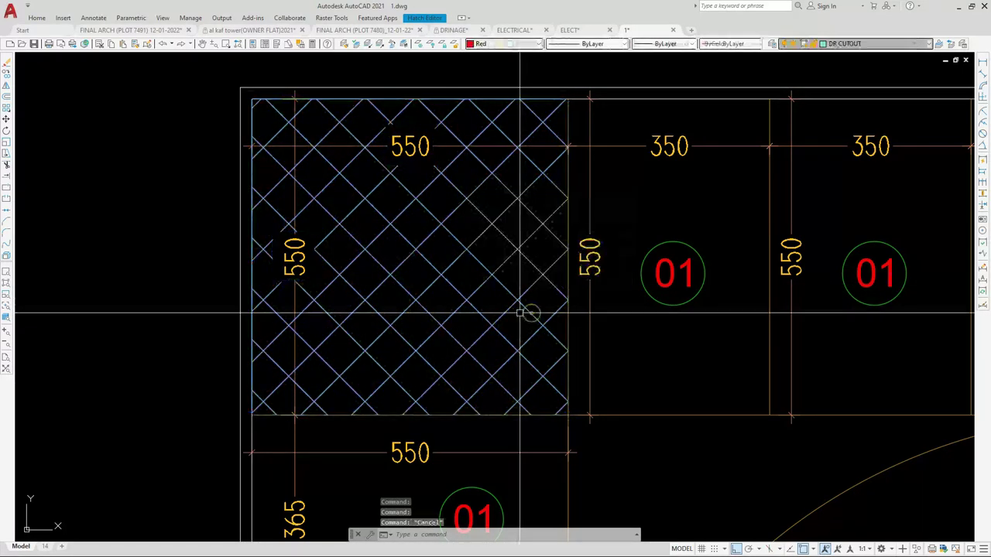
Hatch the L-shaped area with the rounded corner between the driveway edge and the stair, lobby and lift walls
{"action": "scroll", "coordinate": [465, 294], "scroll_direction": "down", "scroll_amount": 5}
{"action": "scroll", "coordinate": [663, 287], "scroll_direction": "up", "scroll_amount": 3}
{"action": "scroll", "coordinate": [466, 387], "scroll_direction": "down", "scroll_amount": 3}
{"action": "scroll", "coordinate": [465, 387], "scroll_direction": "up", "scroll_amount": 4}
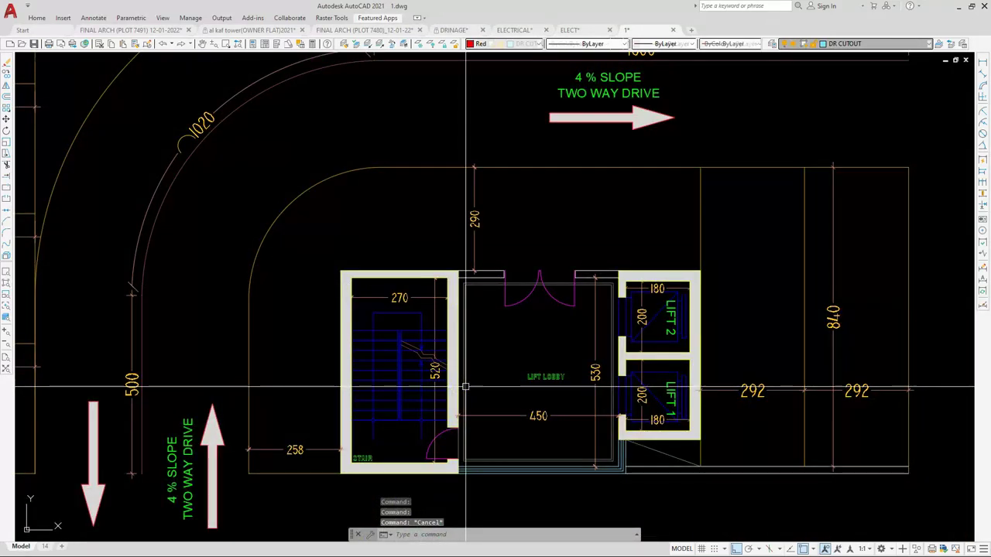
{"action": "type", "text": "h"}
{"action": "key", "text": "Return"}
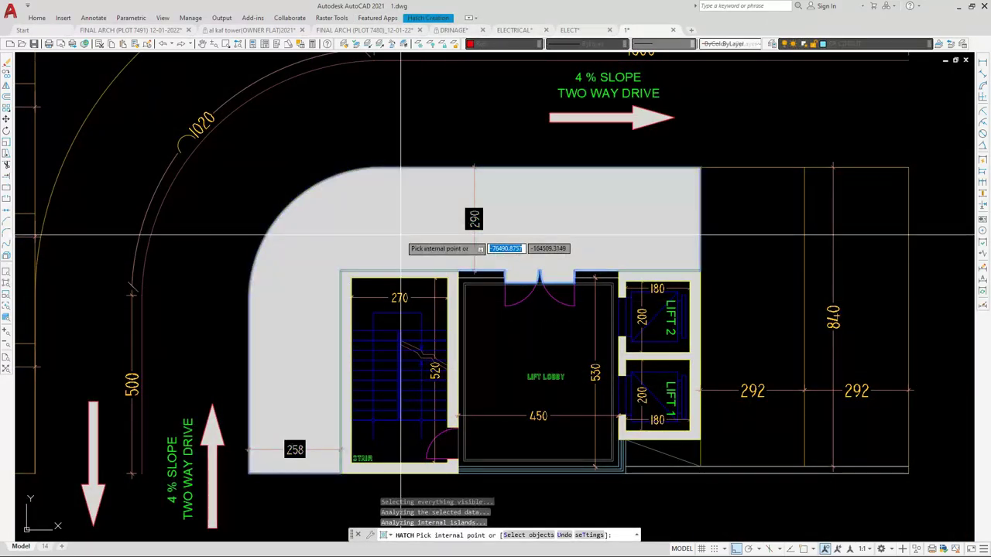
{"action": "key", "text": "Return"}
Match the properties of the corner square's hatch to the solid hatch around the stair and lift core
{"action": "scroll", "coordinate": [450, 313], "scroll_direction": "down", "scroll_amount": 4}
{"action": "left_click", "coordinate": [261, 147]}
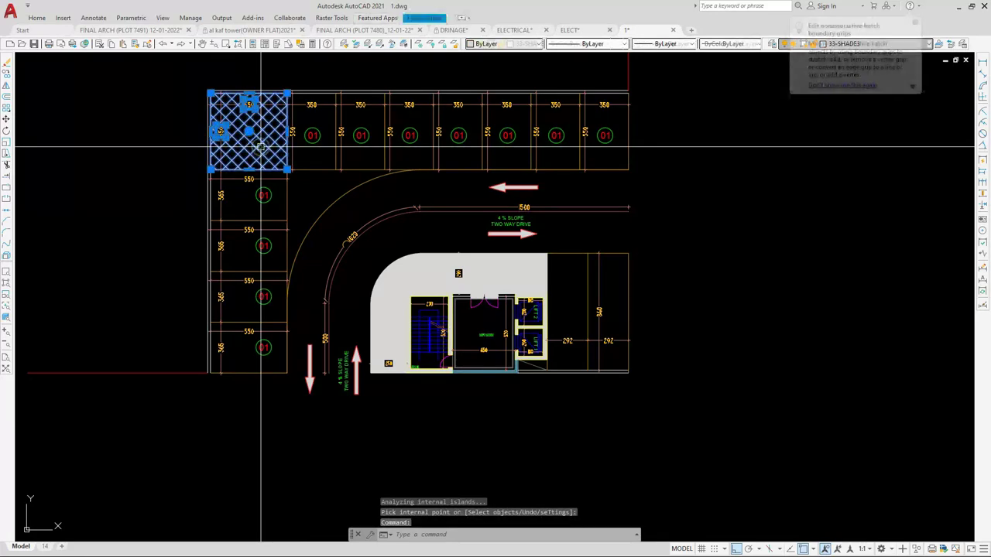
{"action": "type", "text": "ma"}
{"action": "key", "text": "Return"}
{"action": "left_click", "coordinate": [396, 272]}
{"action": "key", "text": "Escape"}
{"action": "scroll", "coordinate": [495, 346], "scroll_direction": "up", "scroll_amount": 4}
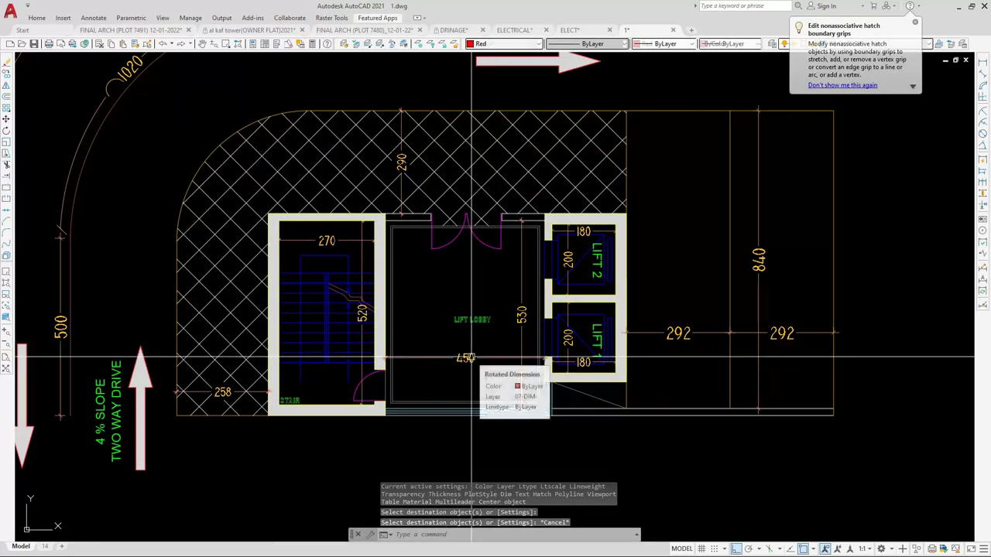
{"action": "scroll", "coordinate": [473, 358], "scroll_direction": "down", "scroll_amount": 4}
{"action": "key", "text": "Escape"}
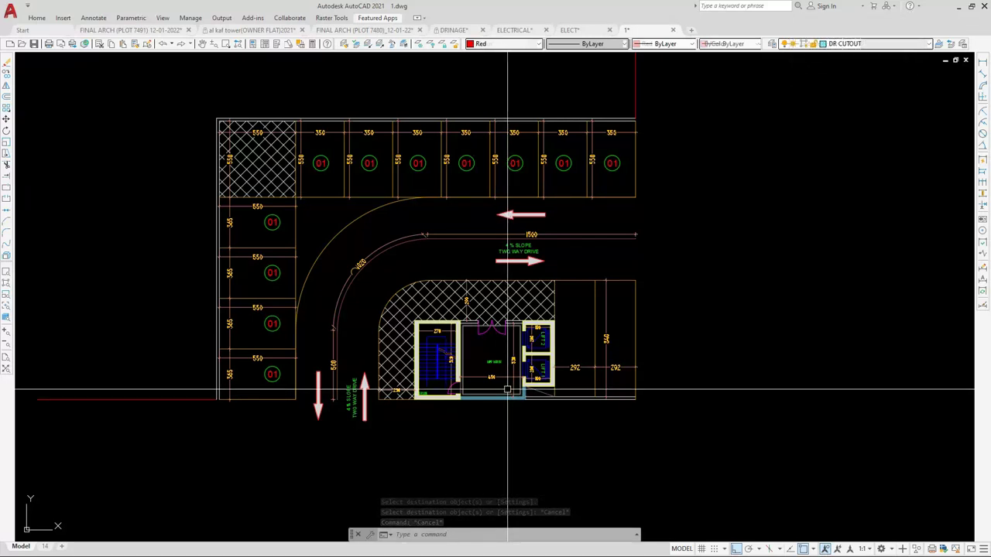
Examine the driveway's centreline dimensions, direction arrows and slope text around the bend and along both straight runs
{"action": "scroll", "coordinate": [403, 284], "scroll_direction": "up", "scroll_amount": 2}
{"action": "middle_click_drag", "start_coordinate": [403, 283], "coordinate": [420, 299]}
{"action": "scroll", "coordinate": [641, 224], "scroll_direction": "up", "scroll_amount": 4}
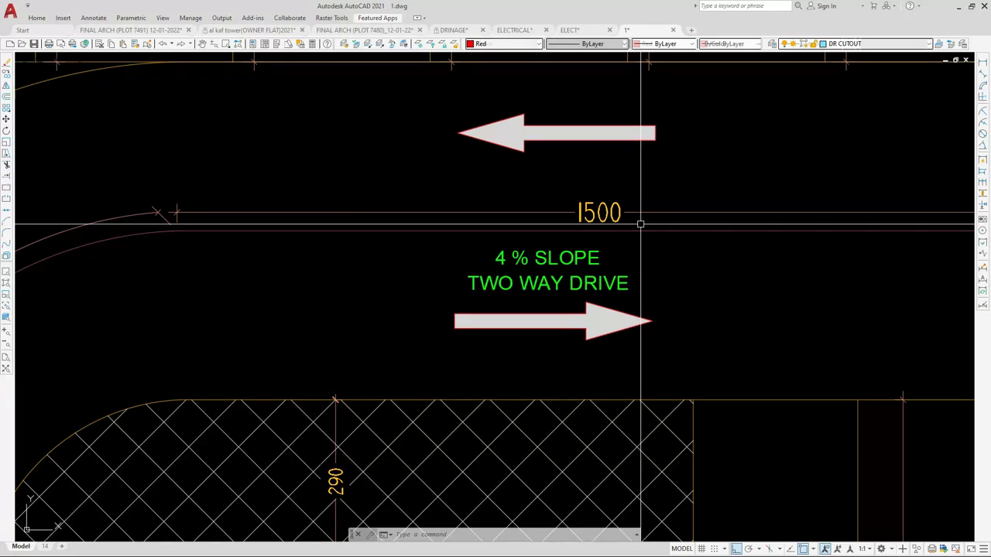
{"action": "scroll", "coordinate": [640, 224], "scroll_direction": "down", "scroll_amount": 2}
{"action": "scroll", "coordinate": [387, 294], "scroll_direction": "down", "scroll_amount": 3}
{"action": "scroll", "coordinate": [335, 288], "scroll_direction": "up", "scroll_amount": 5}
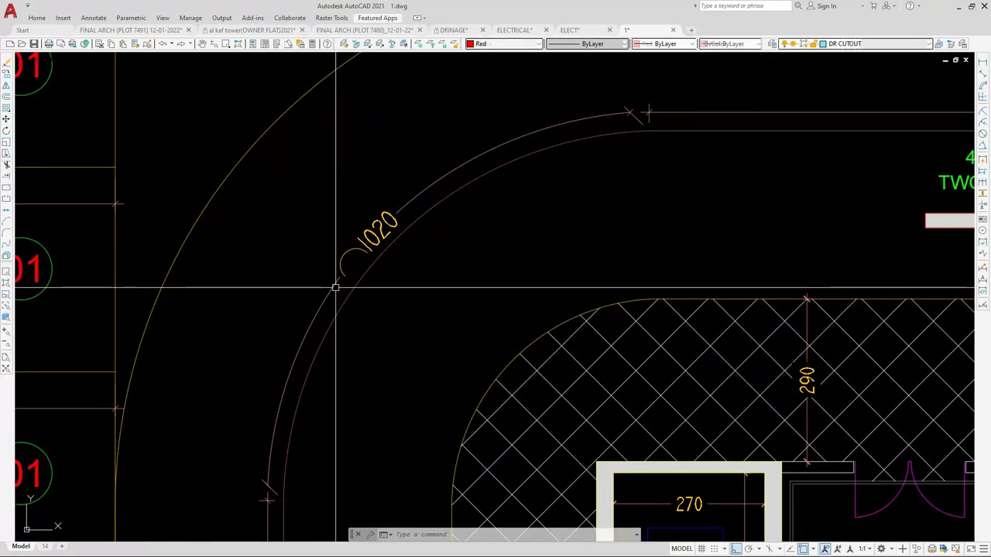
{"action": "scroll", "coordinate": [335, 287], "scroll_direction": "down", "scroll_amount": 3}
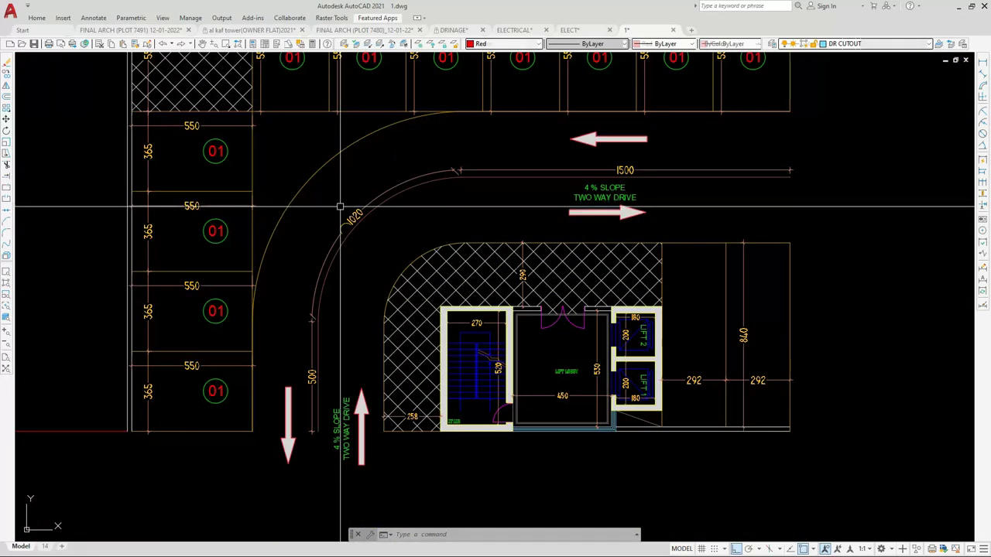
{"action": "scroll", "coordinate": [320, 385], "scroll_direction": "up", "scroll_amount": 3}
{"action": "scroll", "coordinate": [320, 386], "scroll_direction": "down", "scroll_amount": 3}
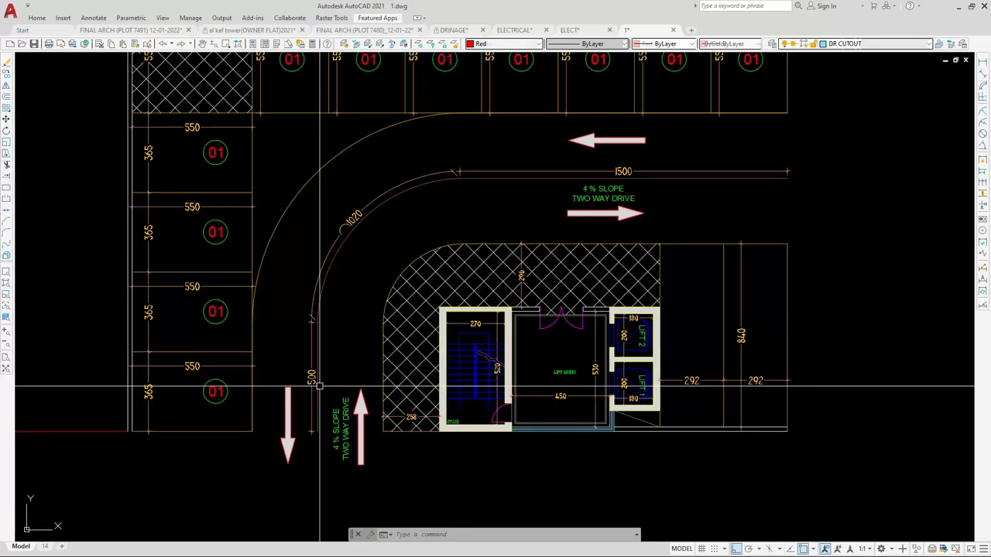
{"action": "scroll", "coordinate": [389, 424], "scroll_direction": "down", "scroll_amount": 2}
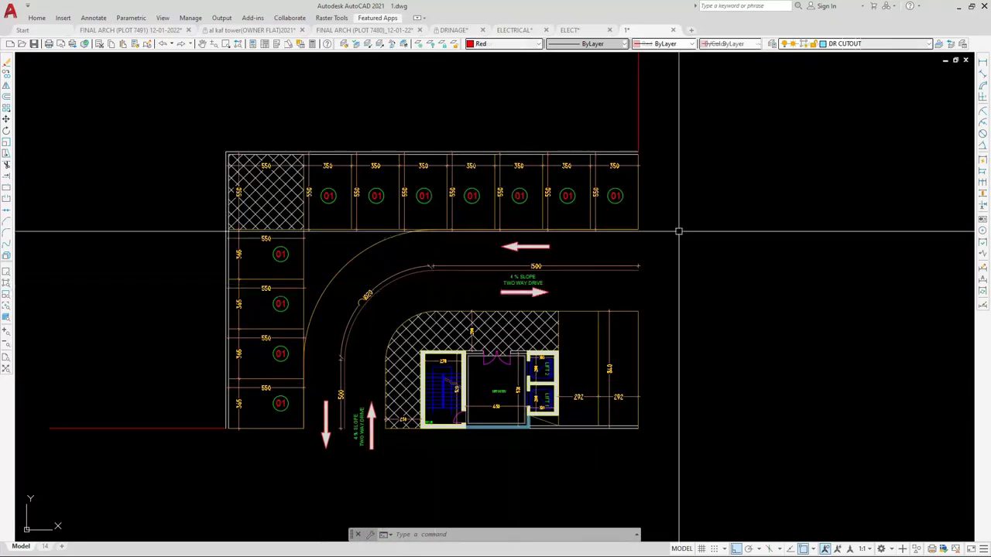
Add a vertical linear dimension across the driveway, from the hatched area's north edge to the upper parking bays
{"action": "left_click", "coordinate": [983, 62]}
{"action": "scroll", "coordinate": [460, 343], "scroll_direction": "up", "scroll_amount": 3}
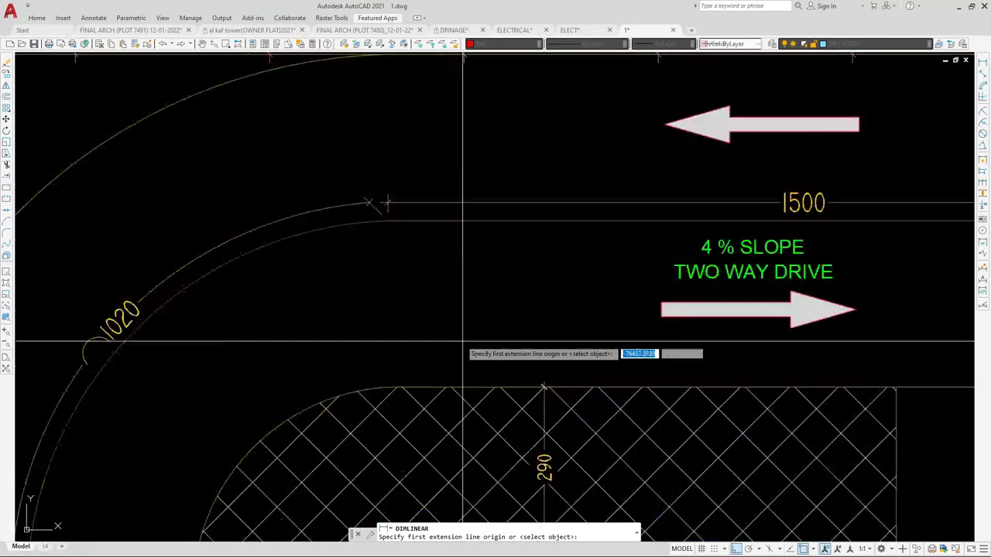
{"action": "scroll", "coordinate": [566, 385], "scroll_direction": "up", "scroll_amount": 3}
{"action": "left_click", "coordinate": [566, 385]}
{"action": "scroll", "coordinate": [558, 398], "scroll_direction": "down", "scroll_amount": 6}
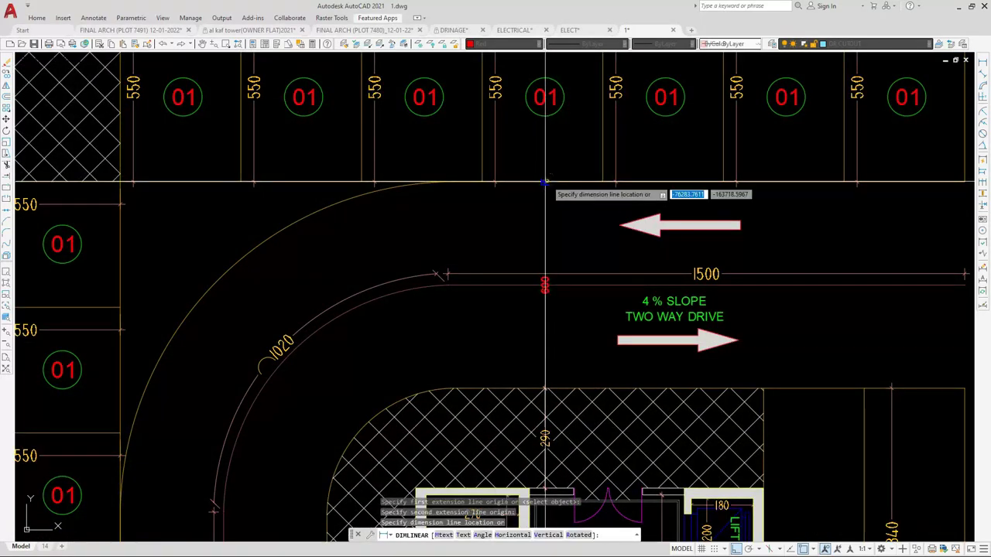
{"action": "left_click", "coordinate": [545, 182]}
{"action": "scroll", "coordinate": [502, 190], "scroll_direction": "down", "scroll_amount": 1}
Add a horizontal linear dimension across the driveway's vertical run, from the hatched area's west edge to the west parking bays
{"action": "scroll", "coordinate": [364, 411], "scroll_direction": "up", "scroll_amount": 3}
{"action": "key", "text": "space"}
{"action": "left_click", "coordinate": [469, 373]}
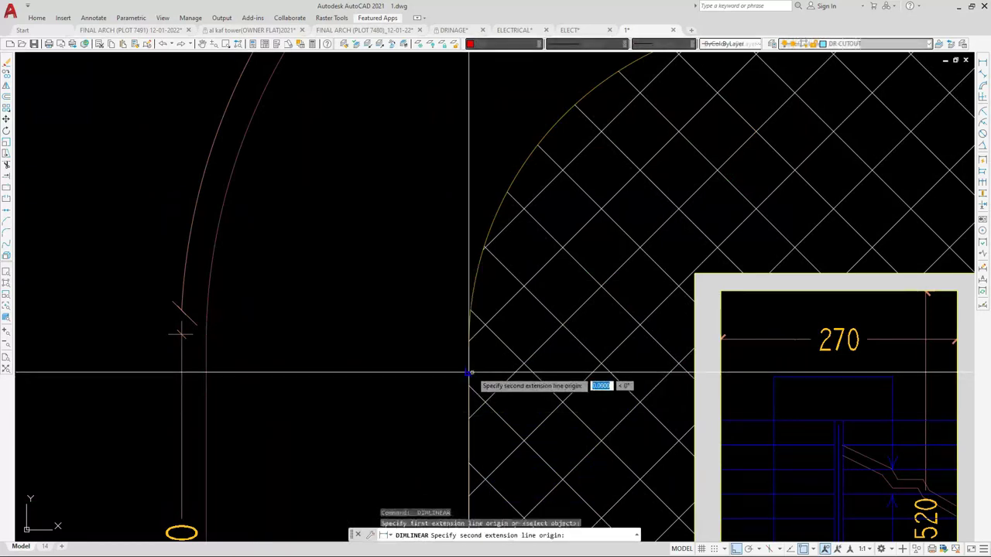
{"action": "scroll", "coordinate": [468, 374], "scroll_direction": "down", "scroll_amount": 2}
{"action": "left_click", "coordinate": [143, 374]}
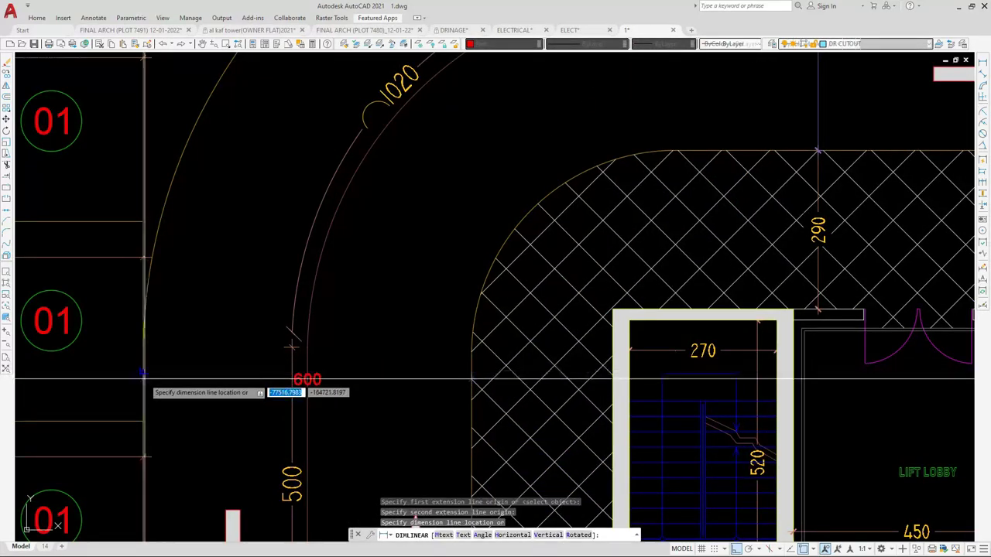
{"action": "left_click", "coordinate": [143, 372]}
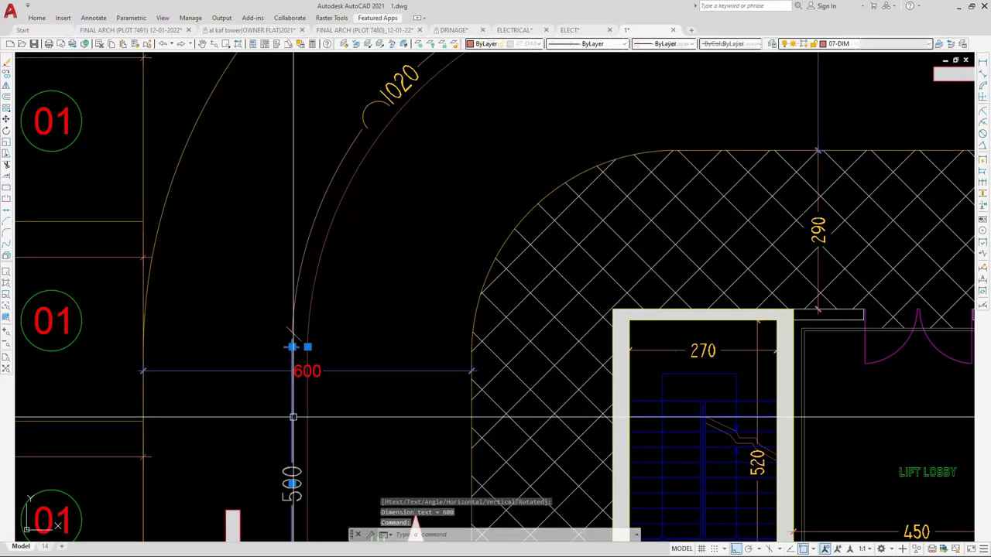
Match the properties of the driveway's vertical 500 dimension to the new horizontal driveway width dimension
{"action": "key", "text": "space"}
{"action": "left_click", "coordinate": [219, 355]}
{"action": "left_click", "coordinate": [213, 379]}
{"action": "key", "text": "Escape"}
Move the horizontal driveway width dimension straight down a short distance, clear of the end of the arc dimension
{"action": "left_click", "coordinate": [216, 362]}
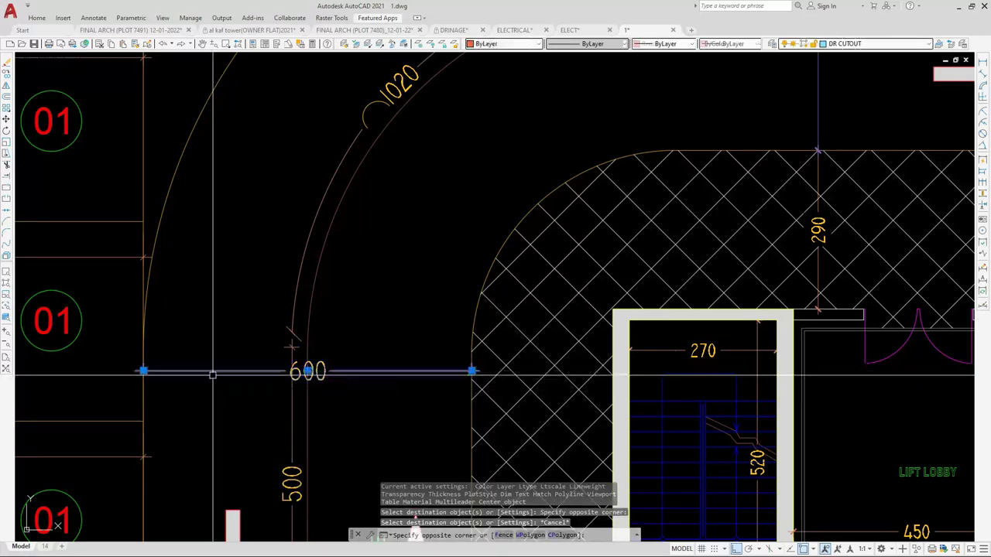
{"action": "left_click", "coordinate": [210, 382]}
{"action": "type", "text": "m"}
{"action": "key", "text": "space"}
{"action": "scroll", "coordinate": [234, 348], "scroll_direction": "down", "scroll_amount": 2}
{"action": "scroll", "coordinate": [210, 387], "scroll_direction": "up", "scroll_amount": 2}
{"action": "left_click", "coordinate": [218, 375]}
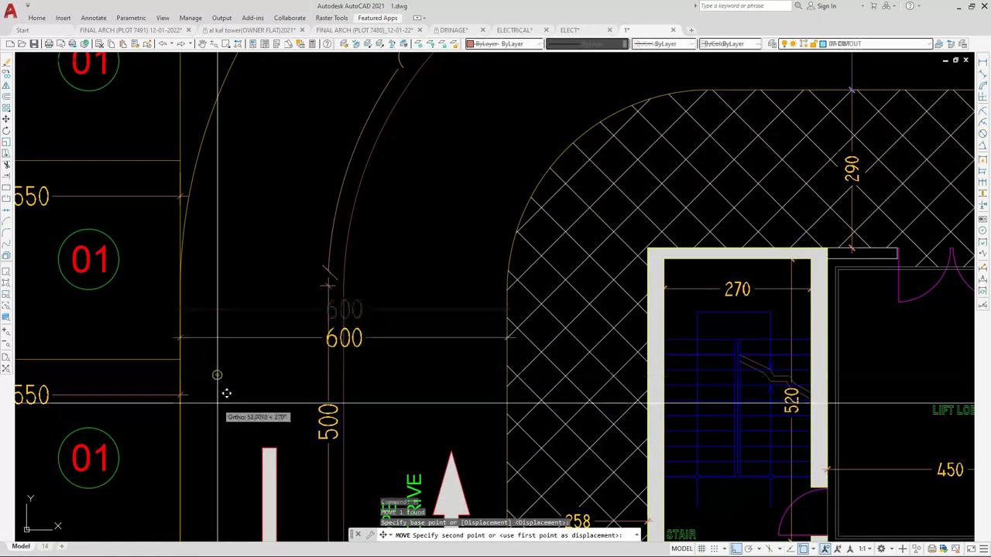
{"action": "left_click", "coordinate": [222, 402]}
Match the properties of the horizontal driveway width dimension to the vertical one above the lift lobby
{"action": "left_click", "coordinate": [234, 358]}
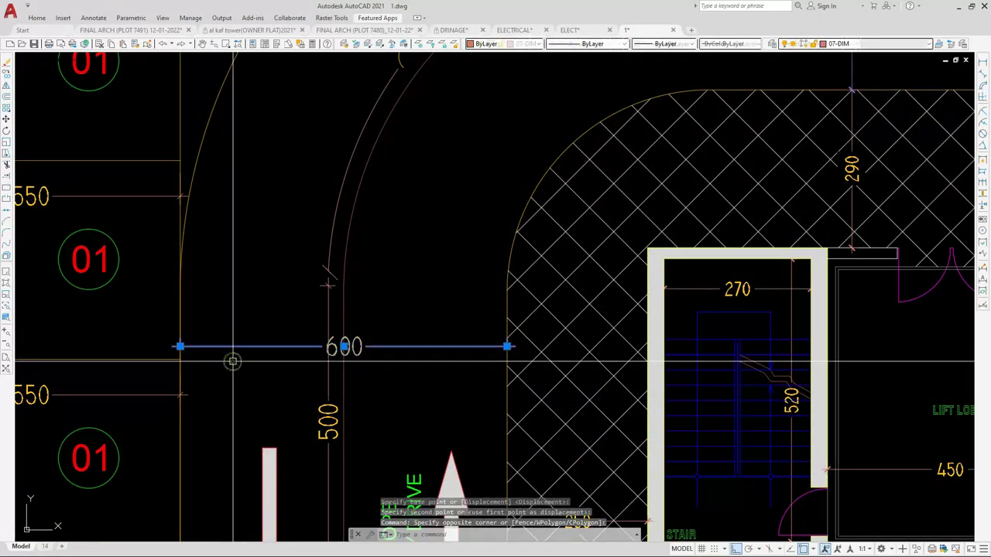
{"action": "scroll", "coordinate": [233, 361], "scroll_direction": "down", "scroll_amount": 2}
{"action": "key", "text": "Return"}
{"action": "left_click", "coordinate": [625, 137]}
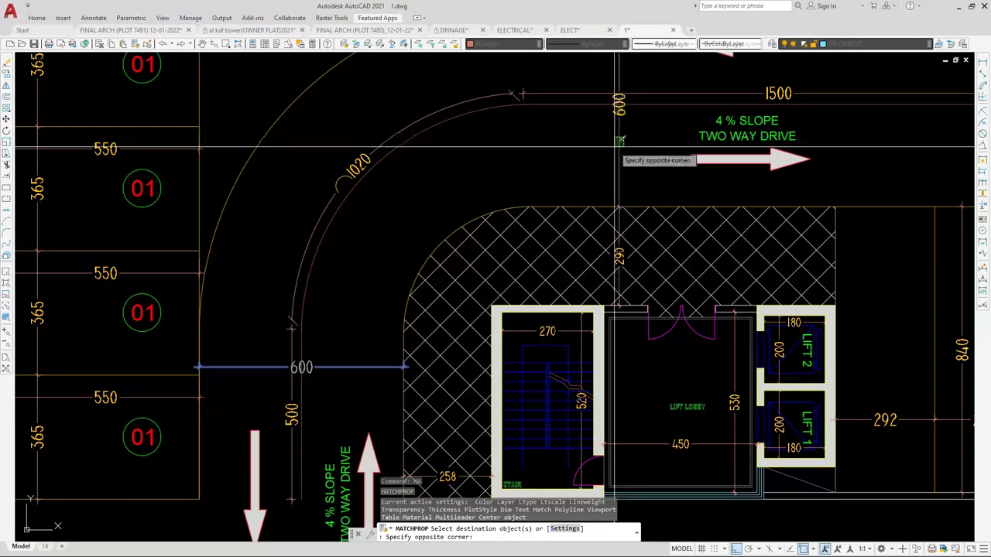
{"action": "left_click", "coordinate": [617, 143]}
{"action": "key", "text": "Escape"}
{"action": "scroll", "coordinate": [506, 256], "scroll_direction": "down", "scroll_amount": 2}
{"action": "scroll", "coordinate": [582, 151], "scroll_direction": "up", "scroll_amount": 2}
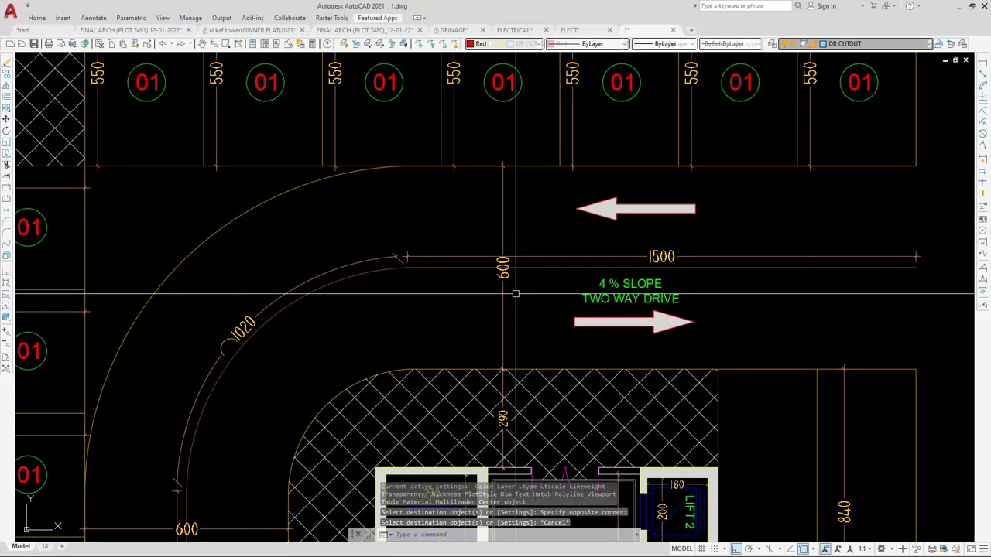
Change the colour of the corner square's hatch and the hatch around the core to a darker grey
{"action": "scroll", "coordinate": [507, 286], "scroll_direction": "down", "scroll_amount": 2}
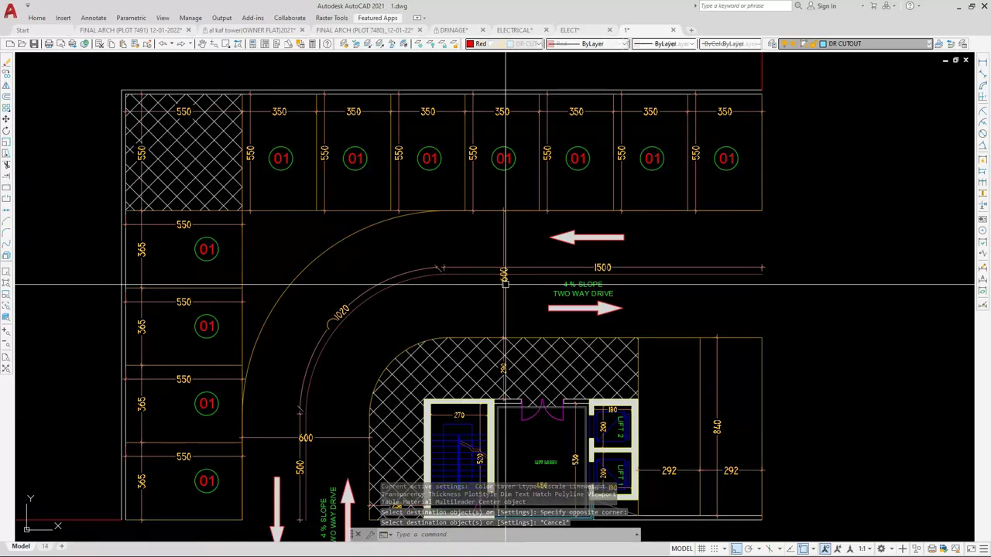
{"action": "left_click", "coordinate": [473, 363]}
{"action": "left_click", "coordinate": [224, 173]}
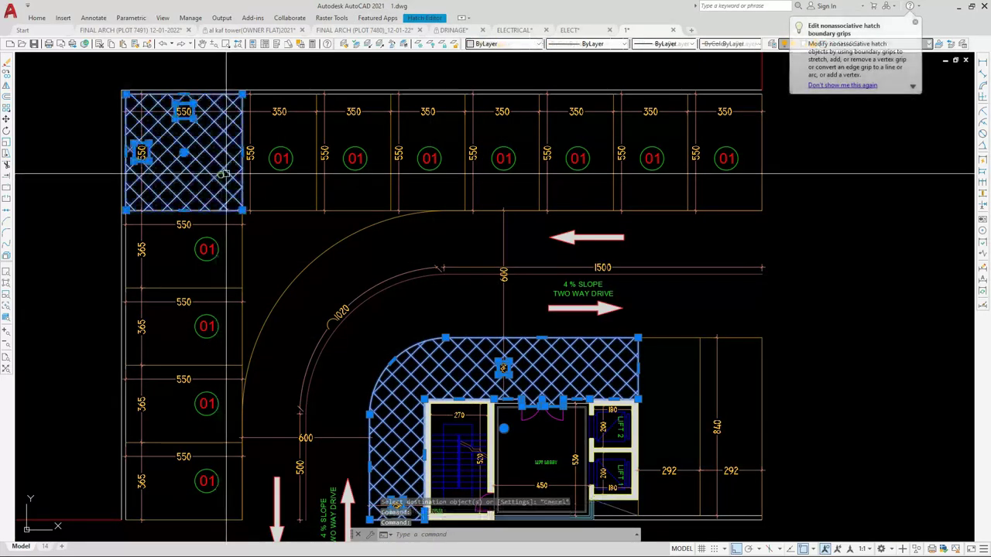
{"action": "left_click", "coordinate": [487, 44]}
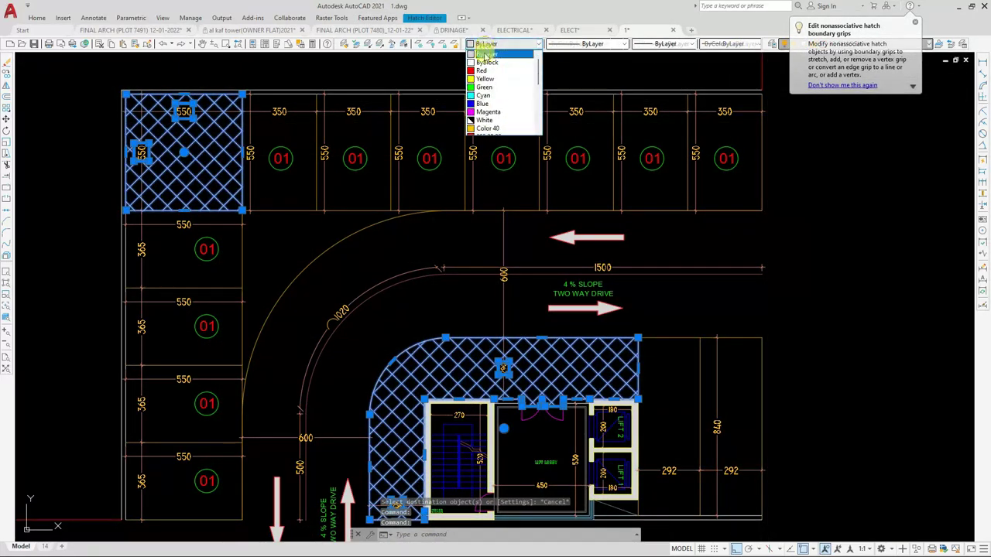
{"action": "left_click", "coordinate": [483, 129]}
{"action": "key", "text": "Escape"}
{"action": "scroll", "coordinate": [471, 197], "scroll_direction": "down", "scroll_amount": 2}
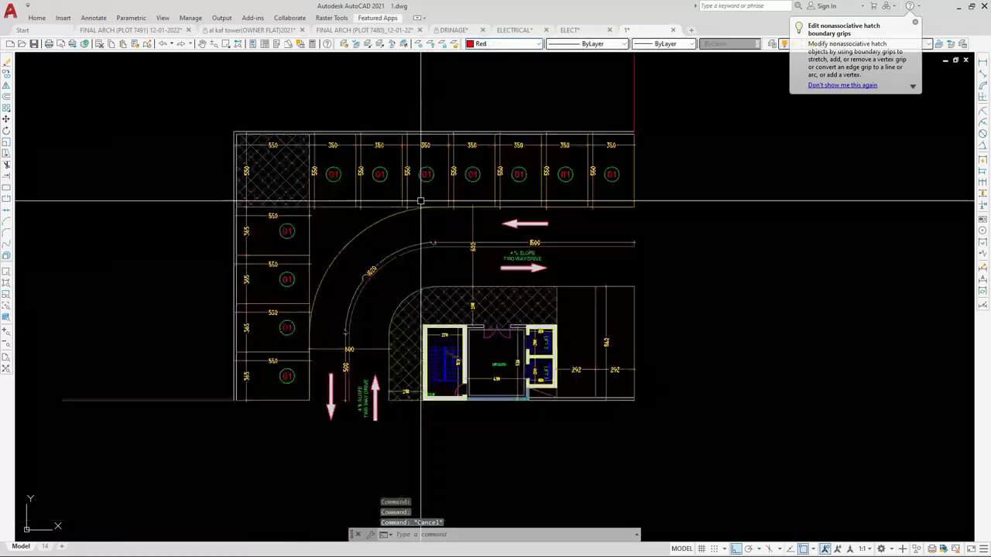
{"action": "scroll", "coordinate": [469, 390], "scroll_direction": "up", "scroll_amount": 2}
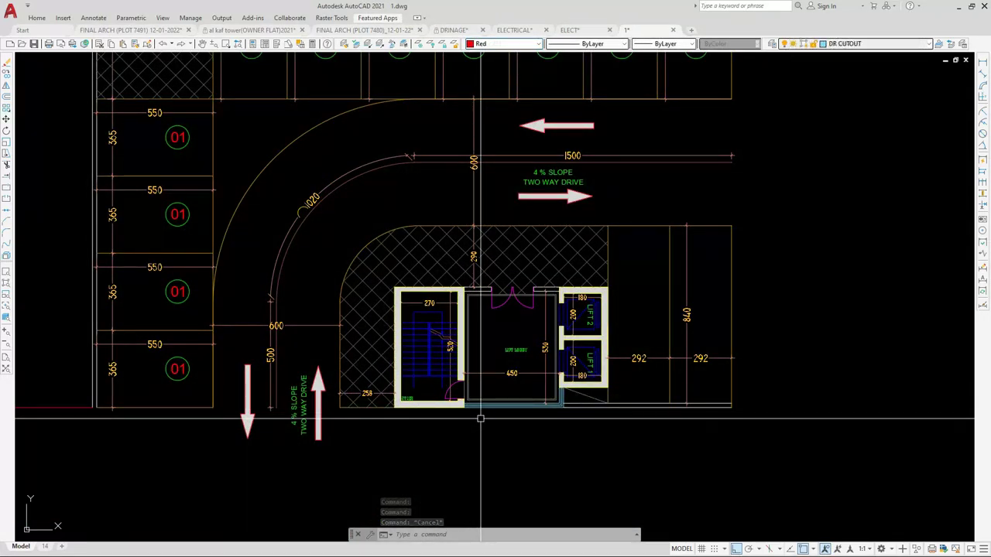
{"action": "scroll", "coordinate": [503, 375], "scroll_direction": "down", "scroll_amount": 2}
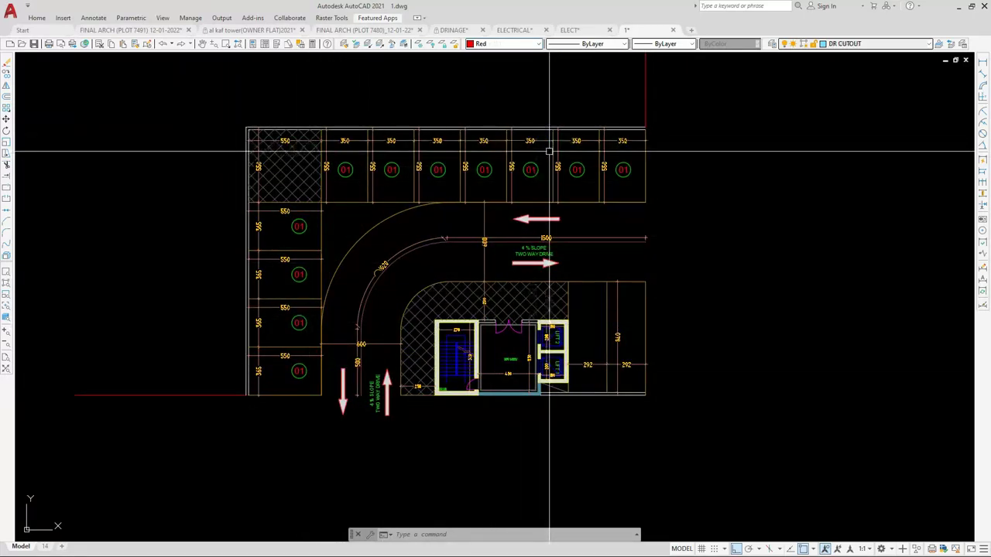
{"action": "scroll", "coordinate": [347, 201], "scroll_direction": "up", "scroll_amount": 2}
{"action": "scroll", "coordinate": [345, 253], "scroll_direction": "down", "scroll_amount": 2}
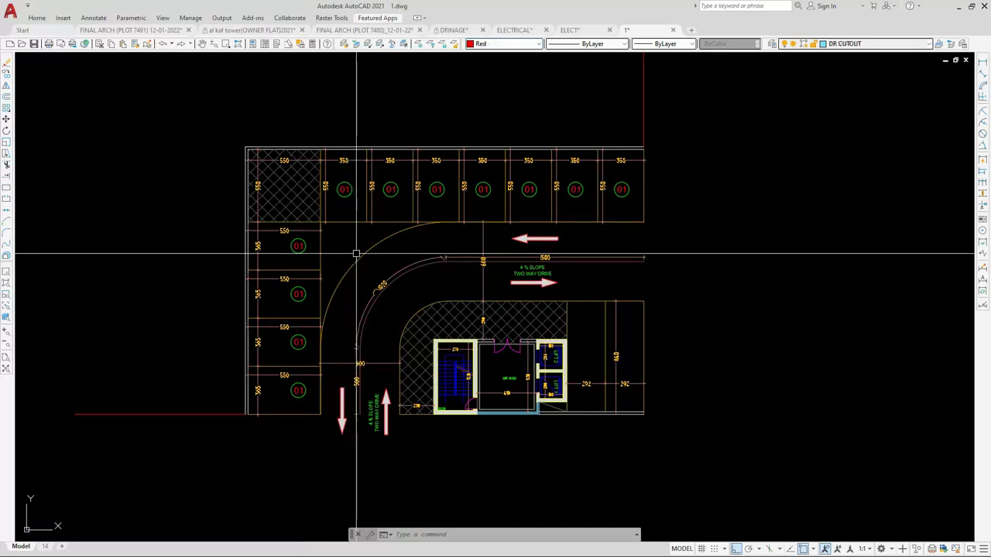
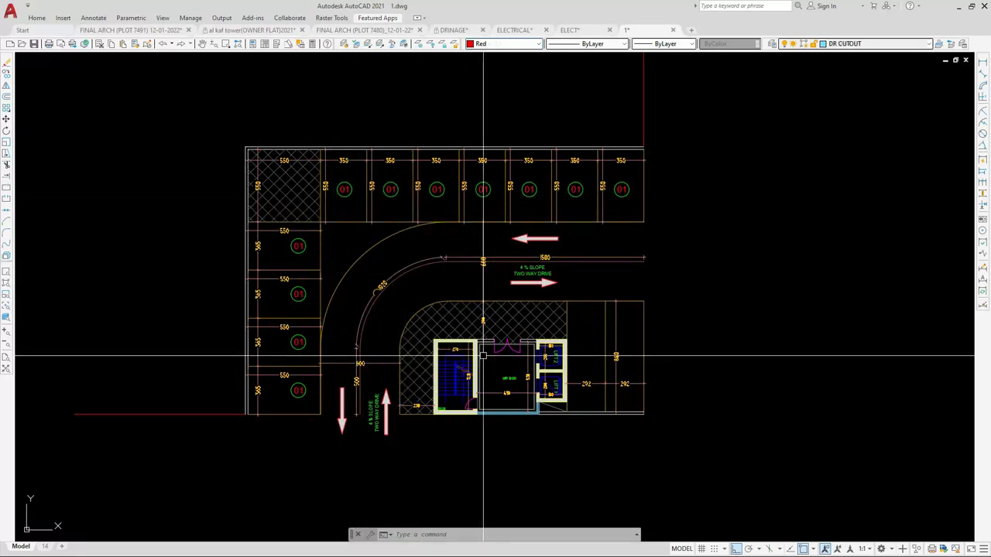
Select the whole quarter plan with its bays, driveway, dimensions and hatches, leaving out the stair, lift lobby and lifts
{"action": "left_click", "coordinate": [232, 125]}
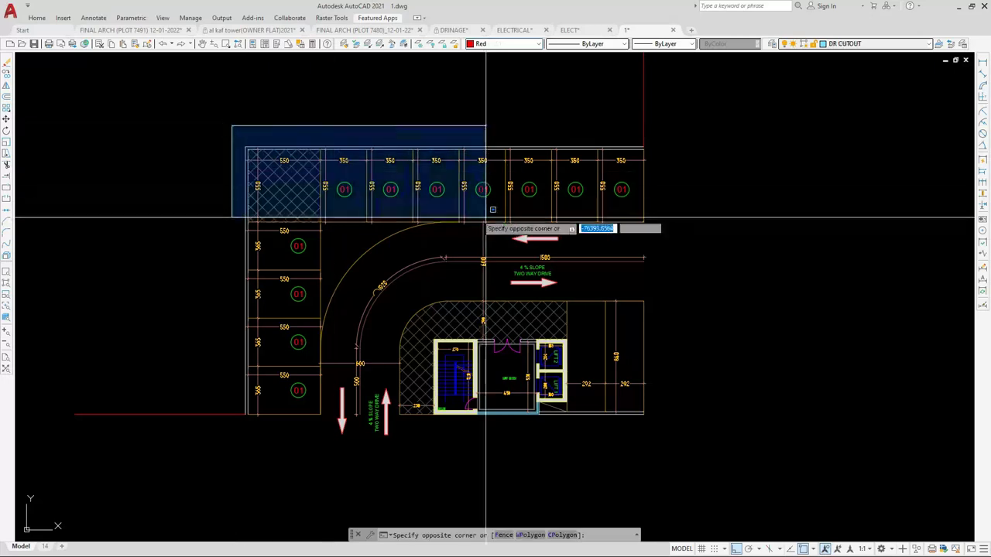
{"action": "left_click", "coordinate": [661, 331]}
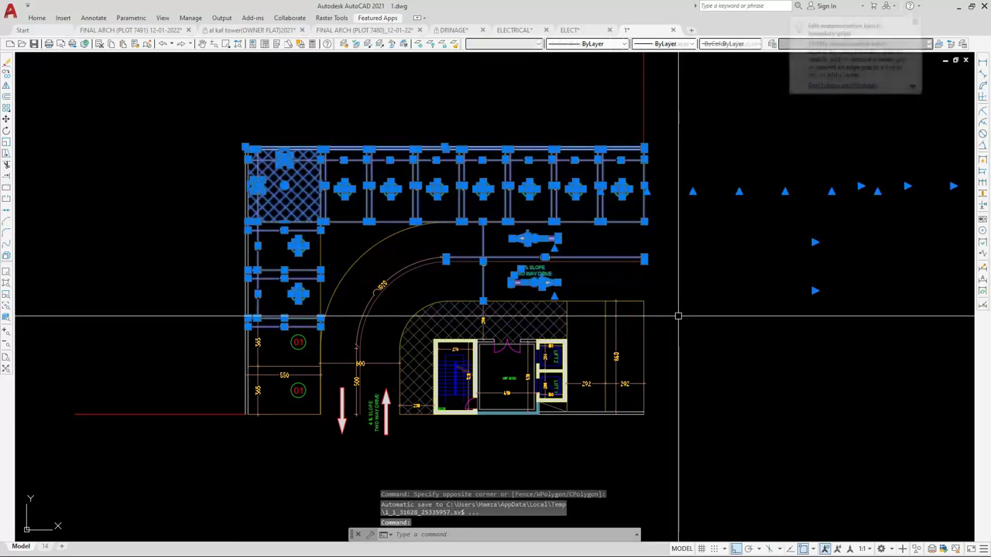
{"action": "left_click", "coordinate": [675, 314]}
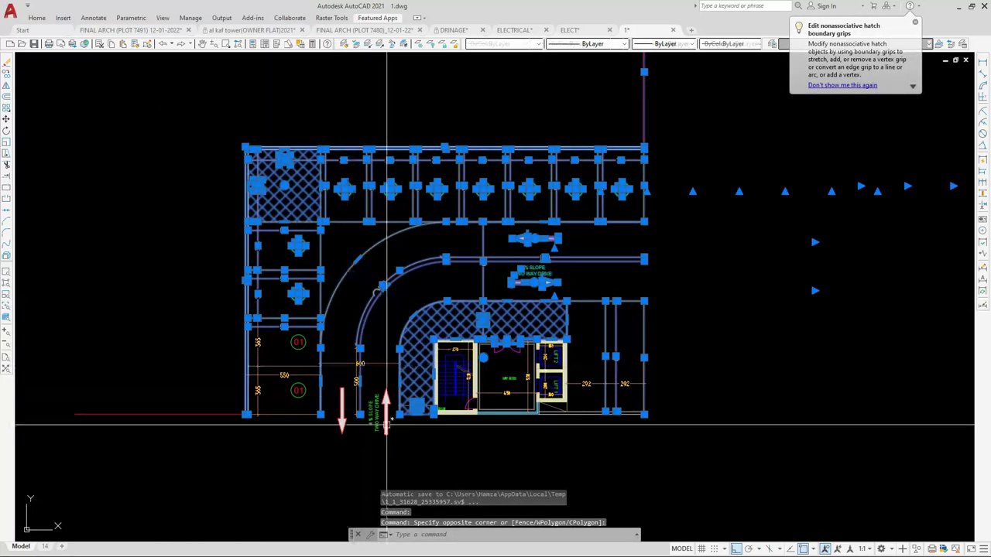
{"action": "left_click", "coordinate": [420, 449]}
{"action": "left_click", "coordinate": [247, 290]}
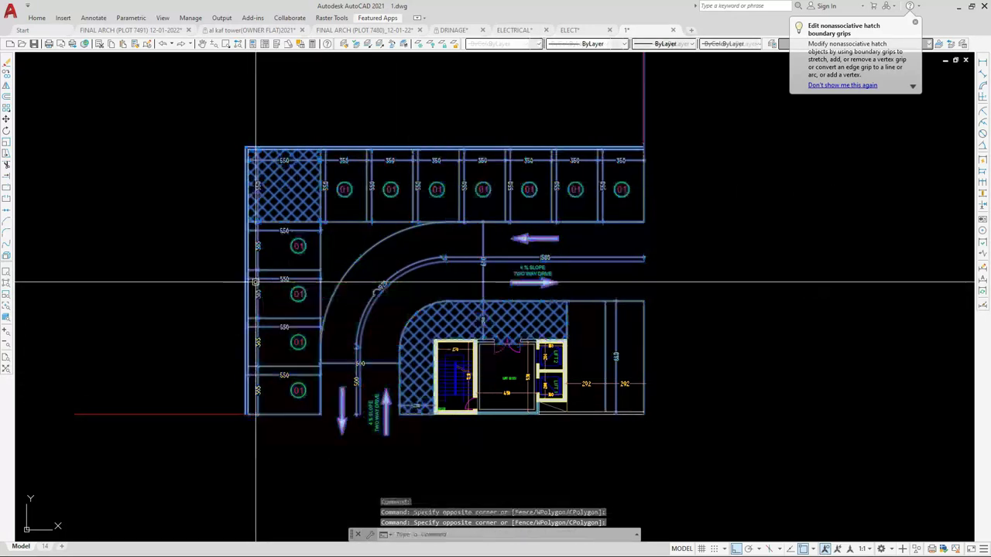
{"action": "left_click", "coordinate": [659, 434]}
{"action": "left_click", "coordinate": [593, 304]}
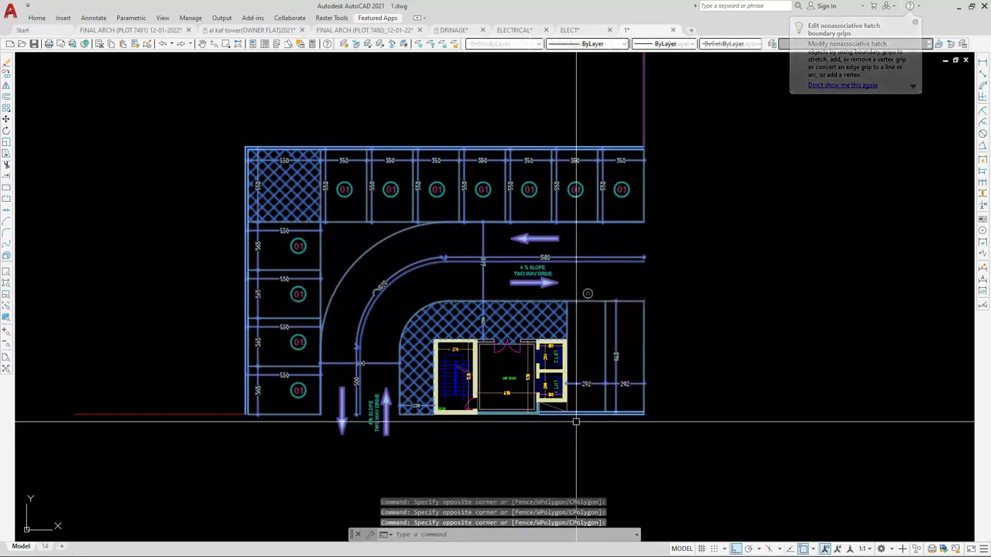
{"action": "scroll", "coordinate": [575, 420], "scroll_direction": "up", "scroll_amount": 6}
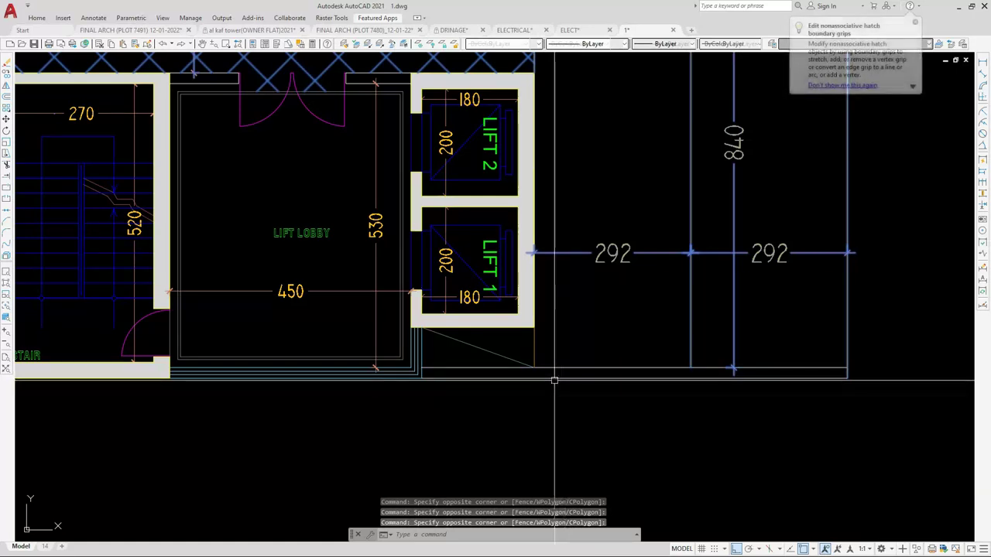
{"action": "scroll", "coordinate": [551, 386], "scroll_direction": "down", "scroll_amount": 4}
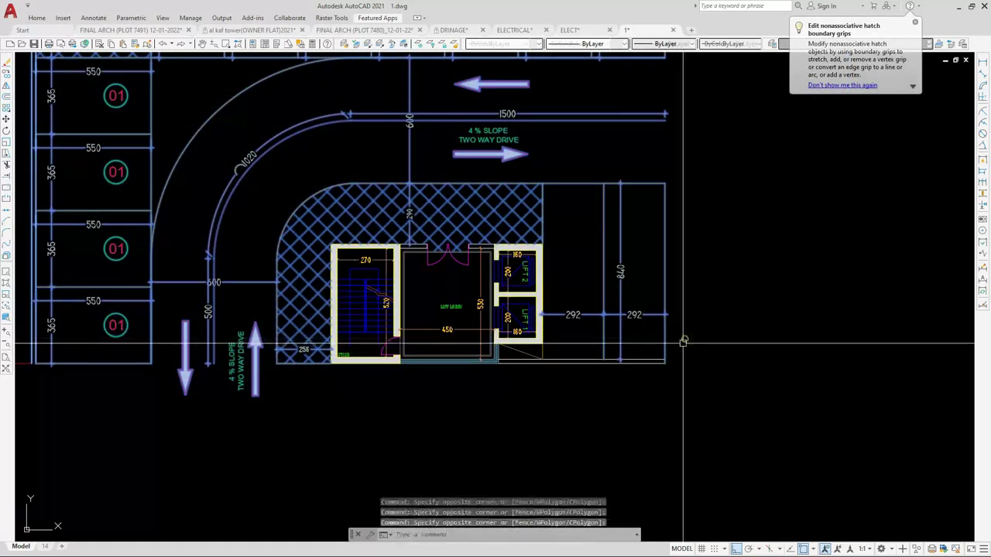
{"action": "scroll", "coordinate": [551, 360], "scroll_direction": "up", "scroll_amount": 4}
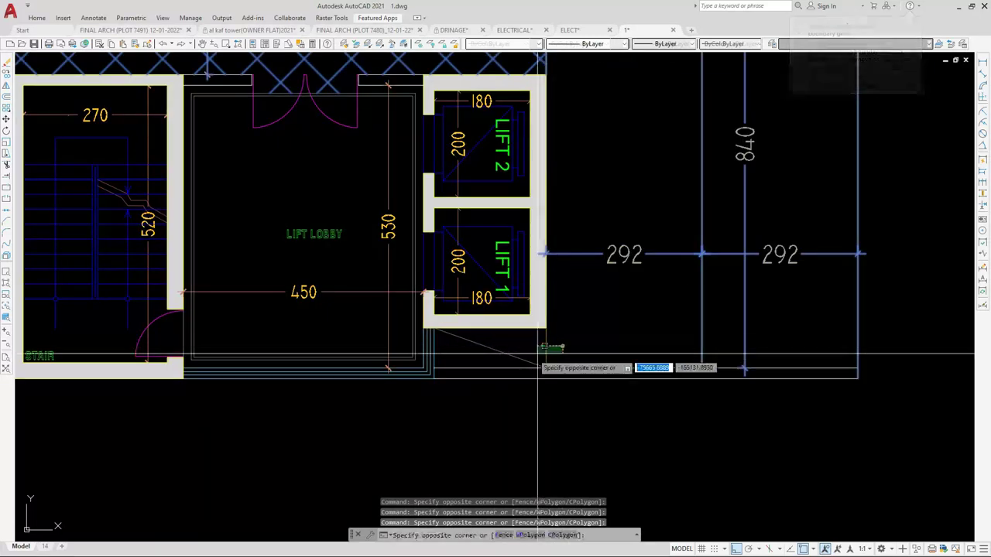
{"action": "scroll", "coordinate": [552, 363], "scroll_direction": "down", "scroll_amount": 6}
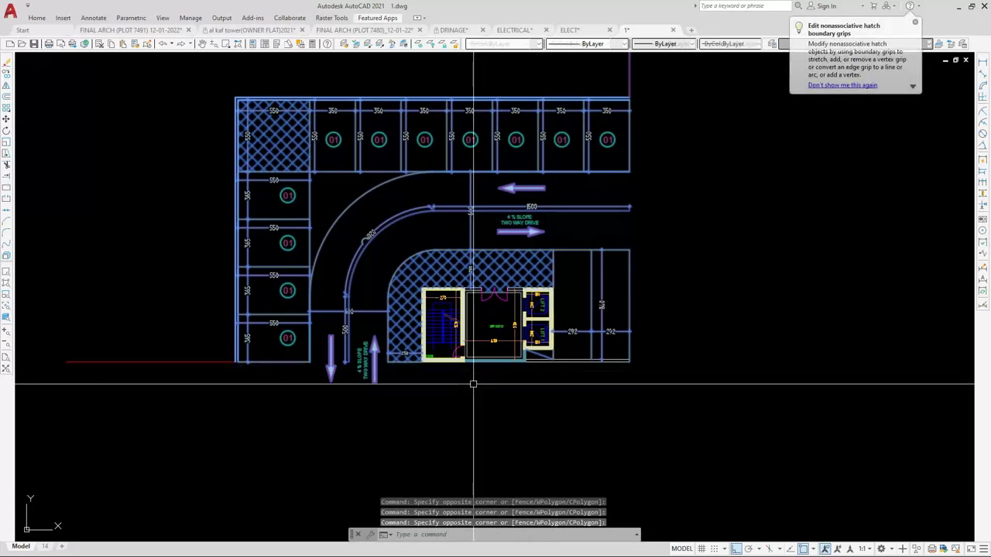
{"action": "type", "text": "mi"}
{"action": "key", "text": "Return"}
{"action": "scroll", "coordinate": [468, 396], "scroll_direction": "down", "scroll_amount": 3}
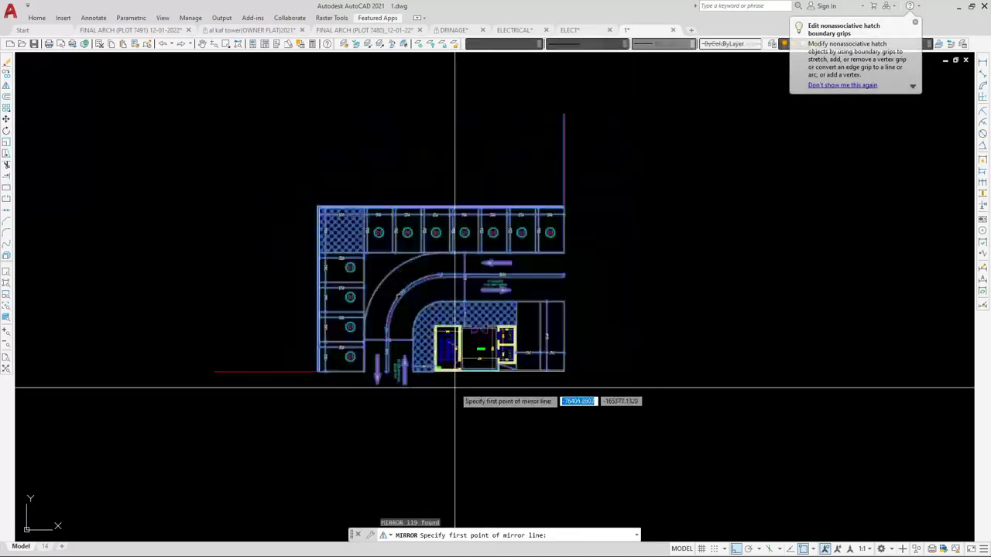
{"action": "scroll", "coordinate": [561, 212], "scroll_direction": "up", "scroll_amount": 3}
{"action": "scroll", "coordinate": [561, 212], "scroll_direction": "up", "scroll_amount": 4}
{"action": "scroll", "coordinate": [464, 302], "scroll_direction": "down", "scroll_amount": 4}
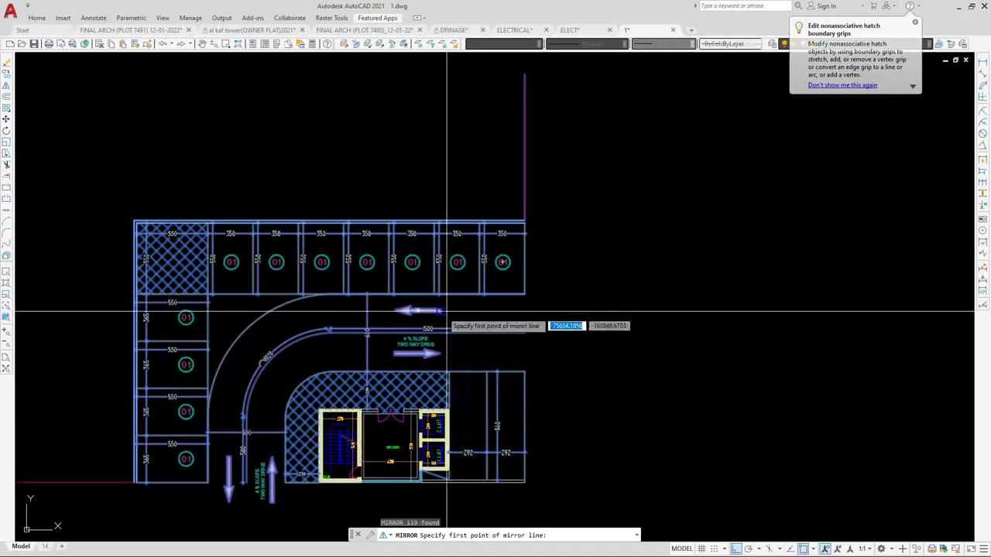
{"action": "middle_click_drag", "start_coordinate": [442, 316], "coordinate": [436, 268]}
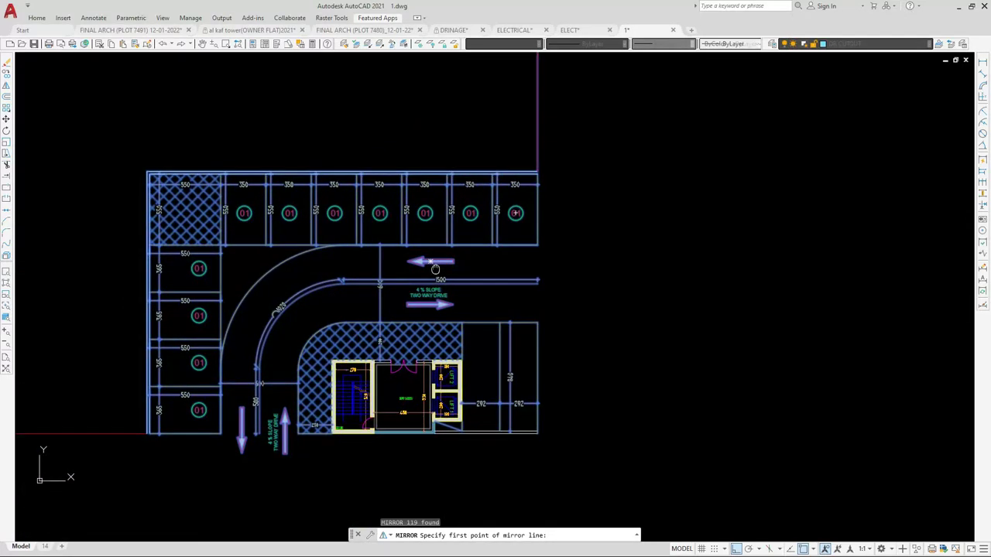
{"action": "left_click", "coordinate": [537, 170]}
{"action": "left_click", "coordinate": [537, 124]}
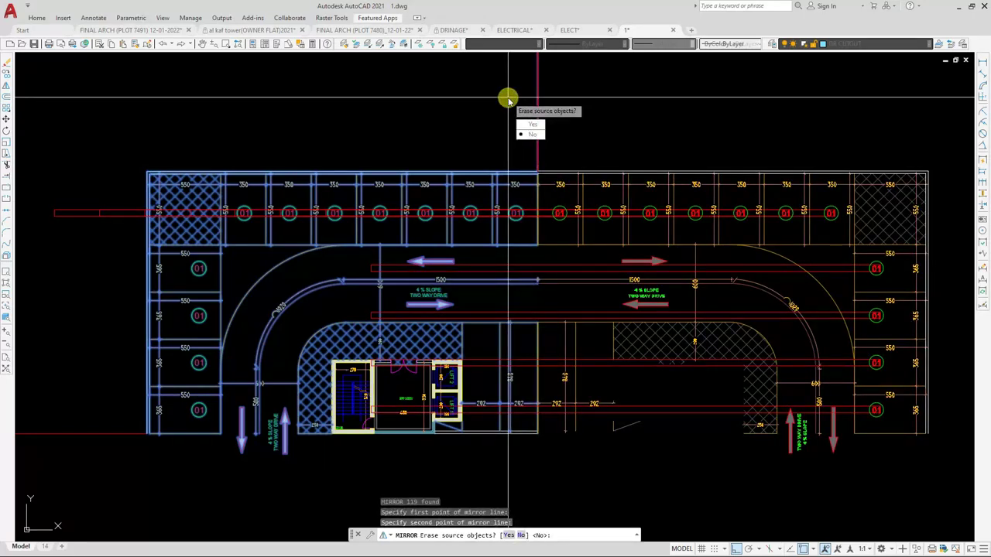
{"action": "key", "text": "Escape"}
Mirror the previous selection about a horizontal line through the lower-left corner of the outer wall, keeping the source objects
{"action": "key", "text": "Return"}
{"action": "type", "text": "p"}
{"action": "key", "text": "Return"}
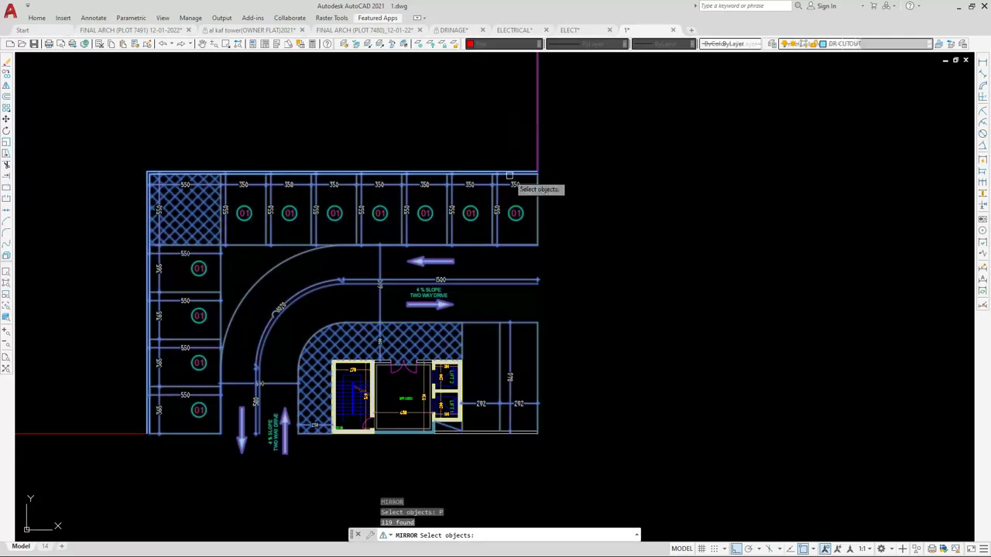
{"action": "key", "text": "Return"}
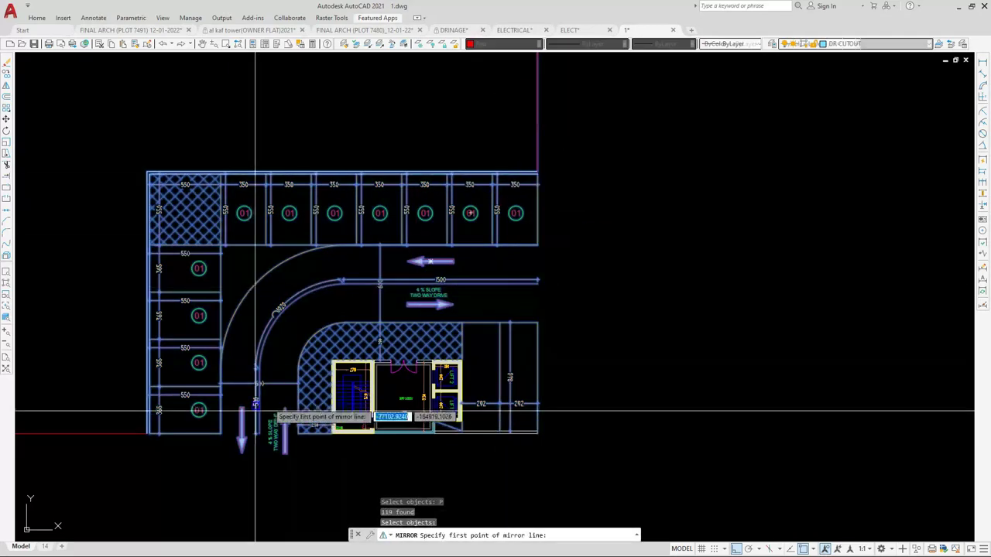
{"action": "left_click", "coordinate": [148, 434]}
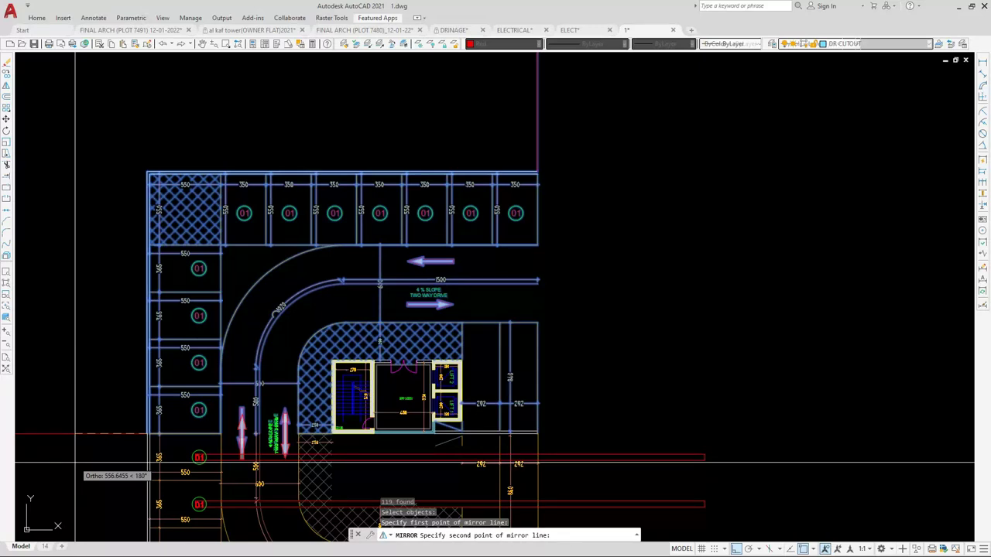
{"action": "key", "text": "Return"}
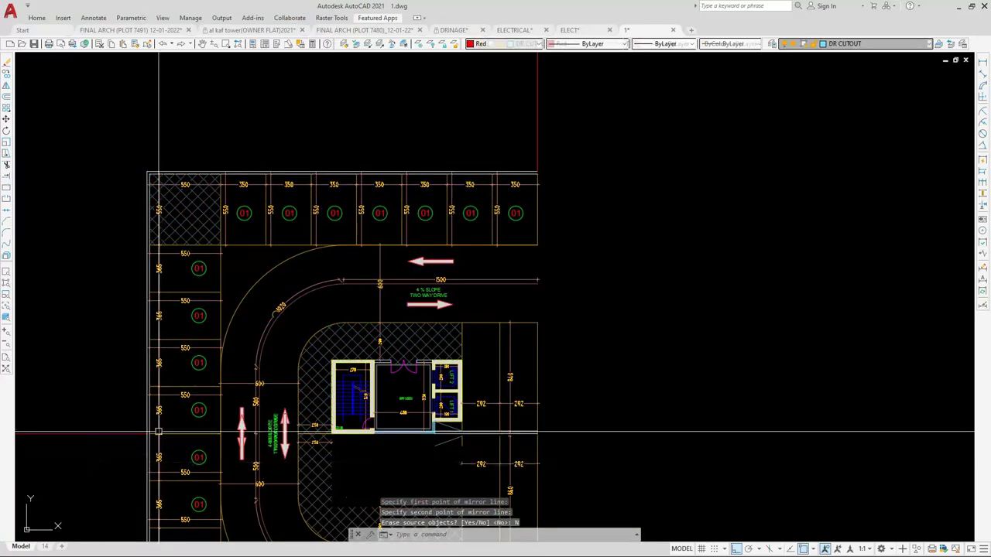
Stretch the line at the mirrored core hatch's right end up to the horizontal wall line below the lifts
{"action": "scroll", "coordinate": [310, 393], "scroll_direction": "down", "scroll_amount": 3}
{"action": "scroll", "coordinate": [389, 359], "scroll_direction": "up", "scroll_amount": 6}
{"action": "left_click", "coordinate": [398, 420]}
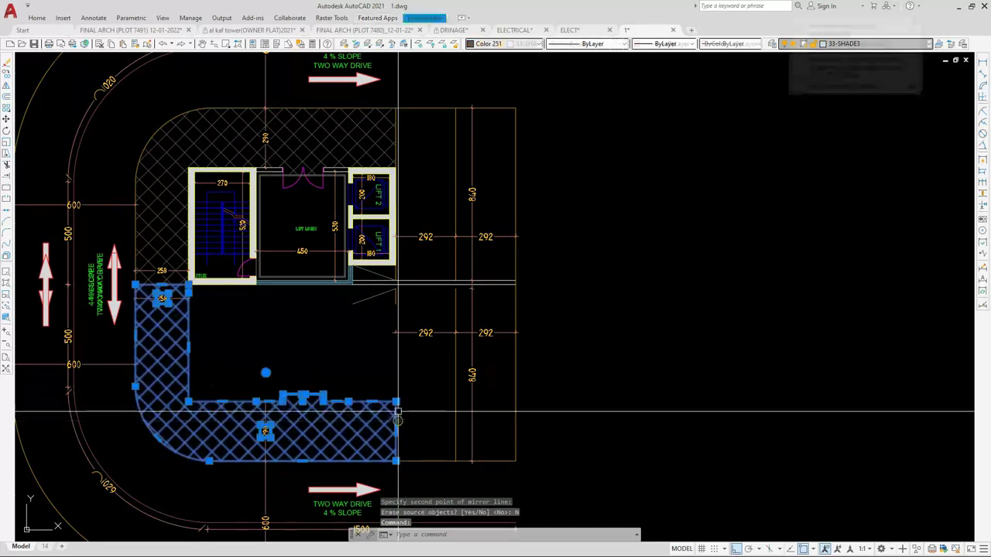
{"action": "key", "text": "Escape"}
{"action": "scroll", "coordinate": [397, 414], "scroll_direction": "up", "scroll_amount": 4}
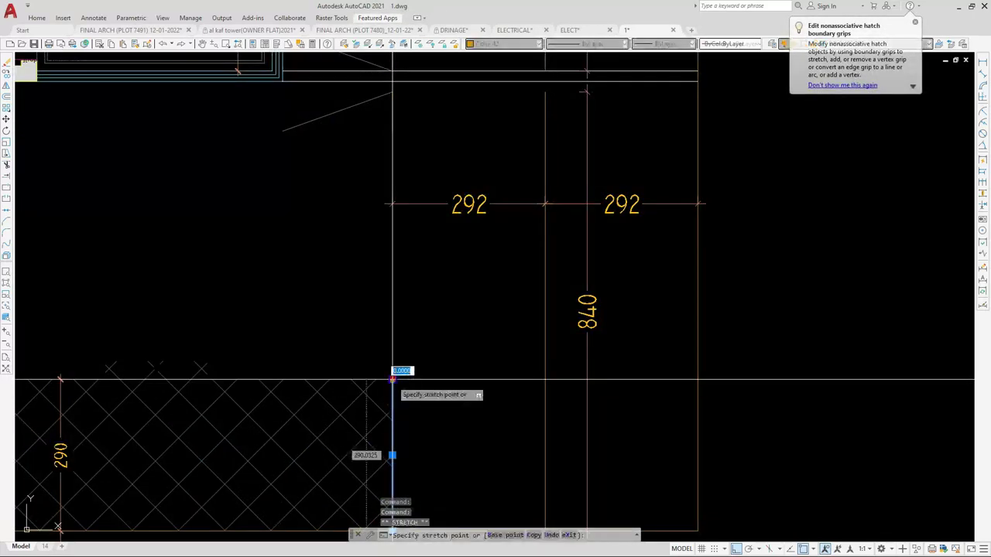
{"action": "scroll", "coordinate": [389, 387], "scroll_direction": "down", "scroll_amount": 3}
{"action": "scroll", "coordinate": [380, 288], "scroll_direction": "up", "scroll_amount": 5}
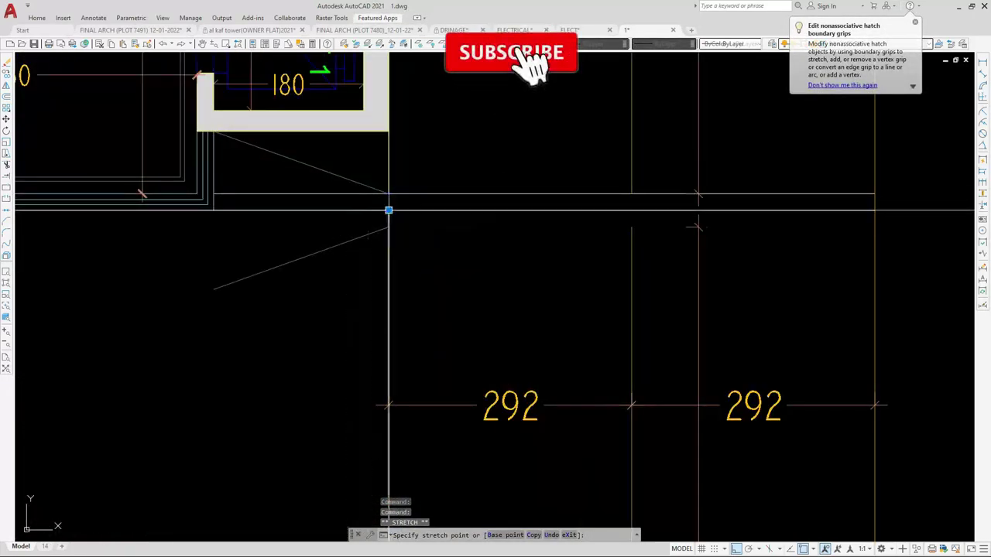
{"action": "key", "text": "Escape"}
Erase the mirrored short vertical line and the mirrored diagonal line below the lifts
{"action": "left_click", "coordinate": [296, 223]}
{"action": "scroll", "coordinate": [496, 284], "scroll_direction": "down", "scroll_amount": 4}
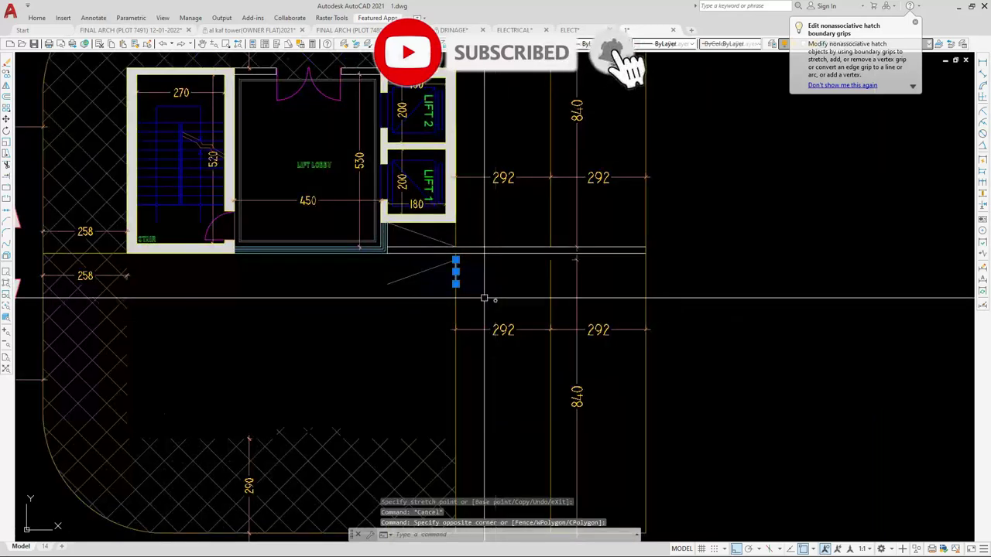
{"action": "left_click", "coordinate": [409, 272]}
{"action": "type", "text": "e"}
{"action": "key", "text": "Return"}
Stretch the upper end of the mirrored divider between the two 292 bays up to the horizontal wall line
{"action": "left_click", "coordinate": [550, 260]}
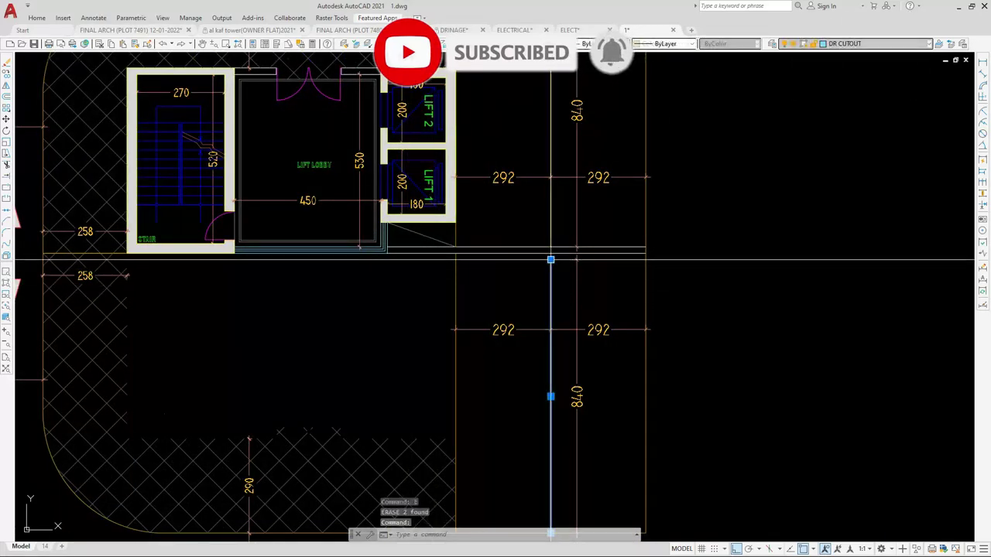
{"action": "left_click", "coordinate": [551, 259]}
{"action": "scroll", "coordinate": [549, 261], "scroll_direction": "down", "scroll_amount": 3}
{"action": "scroll", "coordinate": [499, 353], "scroll_direction": "up", "scroll_amount": 2}
{"action": "key", "text": "Escape"}
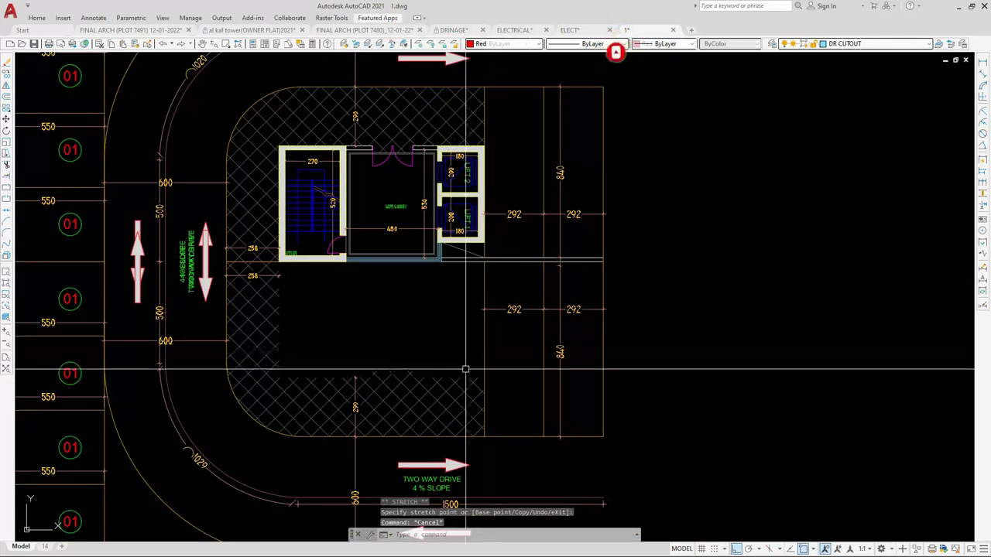
Erase the mirrored hatch around the empty area below the core
{"action": "left_click", "coordinate": [466, 369]}
{"action": "type", "text": "e"}
{"action": "key", "text": "Return"}
Erase the mirrored 258 and 290 dimensions that belonged to the lower hatch strip
{"action": "left_click", "coordinate": [262, 276]}
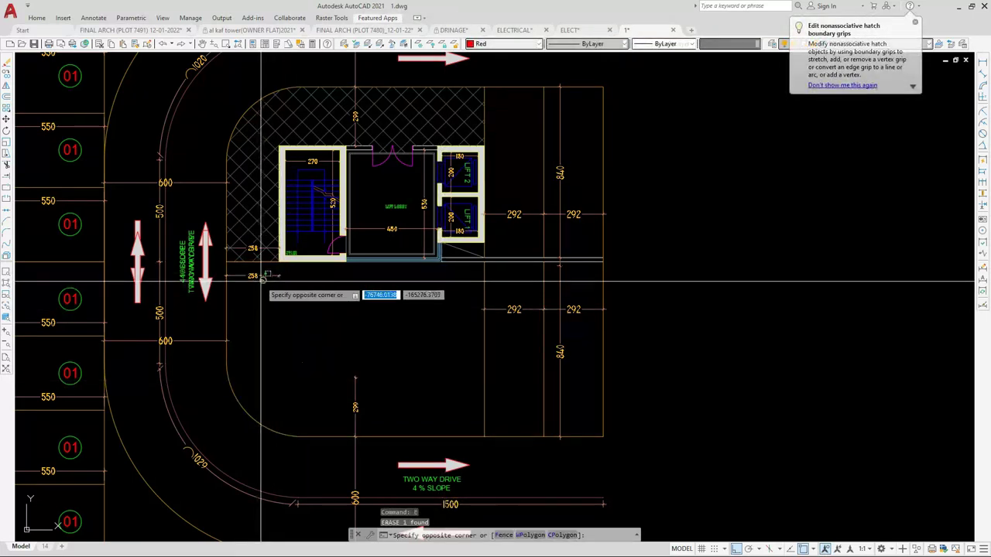
{"action": "type", "text": "e"}
{"action": "key", "text": "Return"}
{"action": "key", "text": "Escape"}
{"action": "key", "text": "Return"}
{"action": "left_click", "coordinate": [246, 275]}
{"action": "key", "text": "Return"}
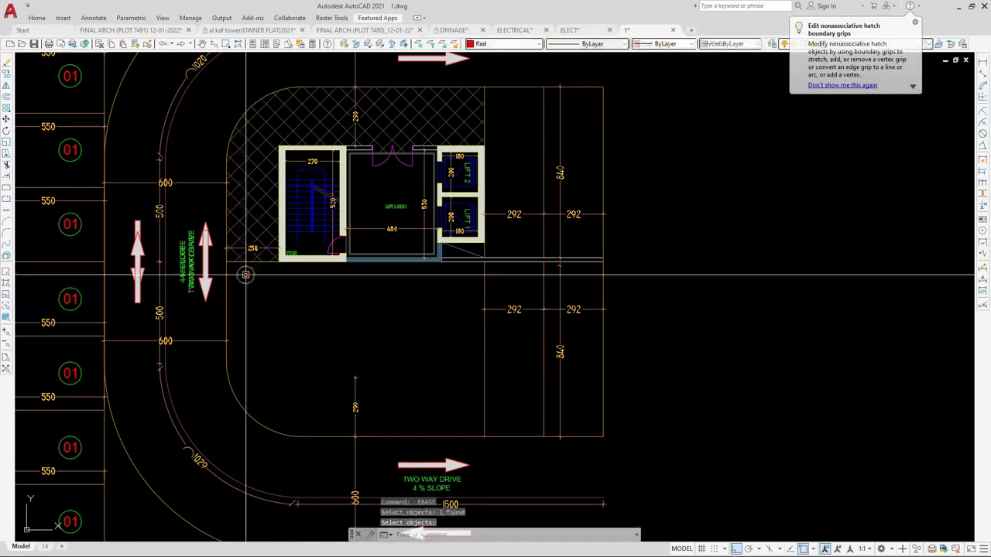
{"action": "left_click", "coordinate": [348, 402]}
{"action": "type", "text": "e"}
{"action": "key", "text": "Return"}
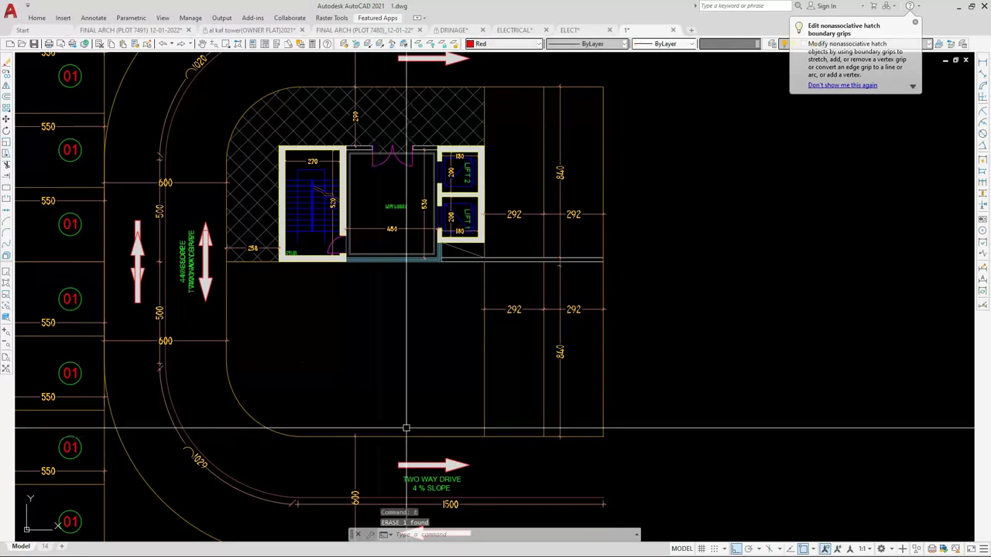
Move the two vertical lines bounding the mirrored left 292 bay 8 units to the left
{"action": "scroll", "coordinate": [524, 314], "scroll_direction": "up", "scroll_amount": 2}
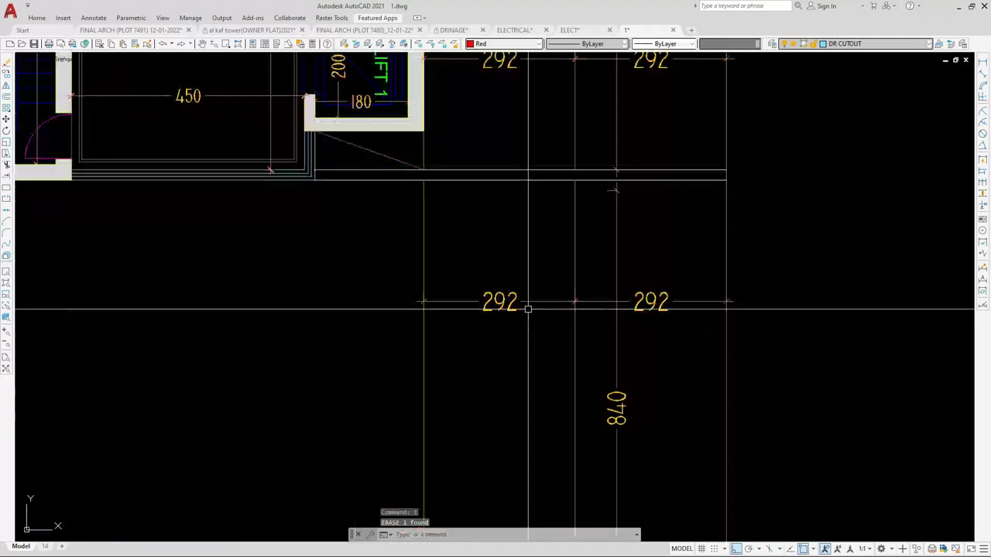
{"action": "left_click", "coordinate": [581, 272]}
{"action": "left_click", "coordinate": [520, 265]}
{"action": "left_click", "coordinate": [467, 259]}
{"action": "left_click", "coordinate": [381, 278]}
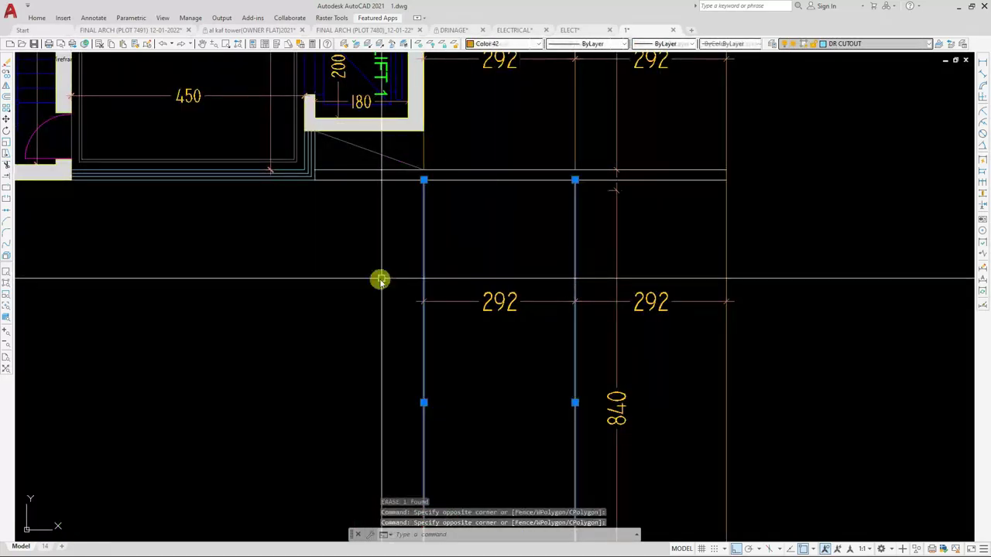
{"action": "type", "text": "m"}
{"action": "key", "text": "Return"}
{"action": "left_click", "coordinate": [517, 393]}
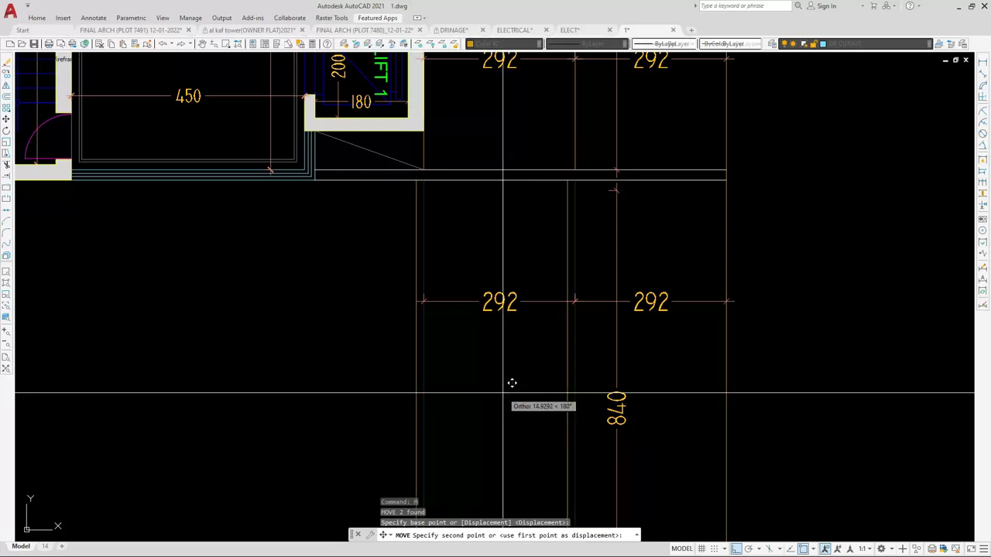
{"action": "type", "text": "8"}
{"action": "key", "text": "Return"}
{"action": "left_click", "coordinate": [487, 369]}
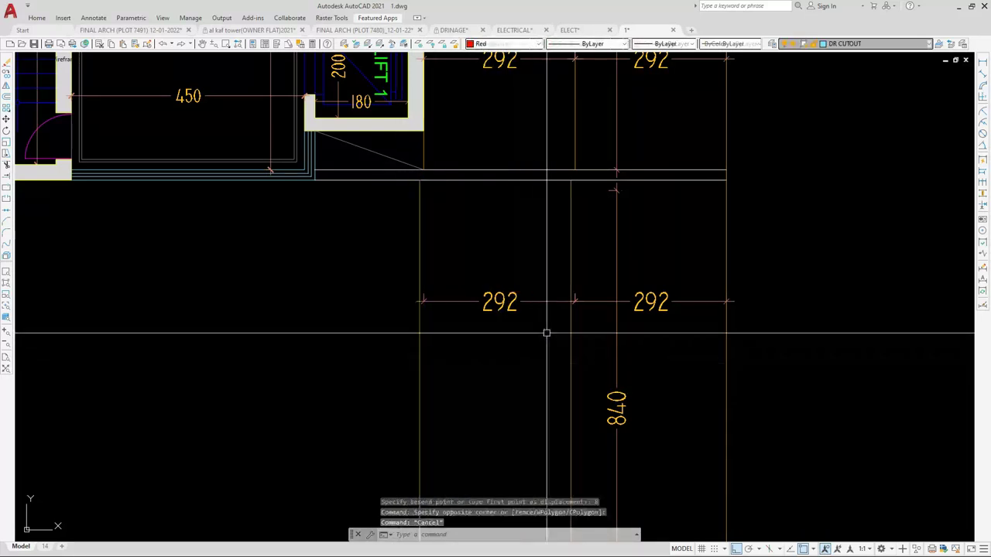
Stretch the lower bay width dimensions so their shared point and left end meet the moved bay lines
{"action": "left_click", "coordinate": [587, 290]}
{"action": "left_click", "coordinate": [567, 310]}
{"action": "scroll", "coordinate": [570, 308], "scroll_direction": "up", "scroll_amount": 2}
{"action": "left_click", "coordinate": [584, 291]}
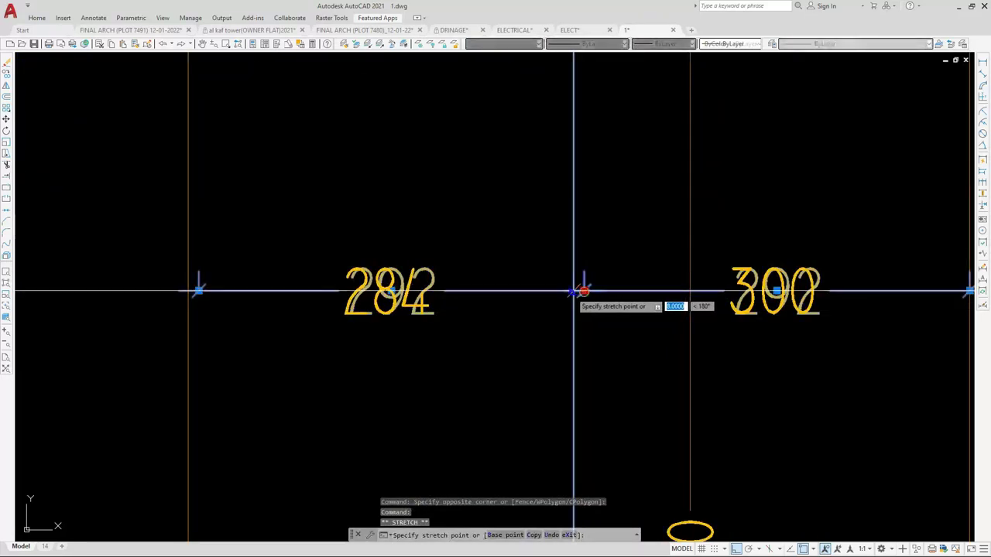
{"action": "left_click", "coordinate": [573, 291]}
{"action": "key", "text": "Escape"}
{"action": "scroll", "coordinate": [551, 318], "scroll_direction": "down", "scroll_amount": 2}
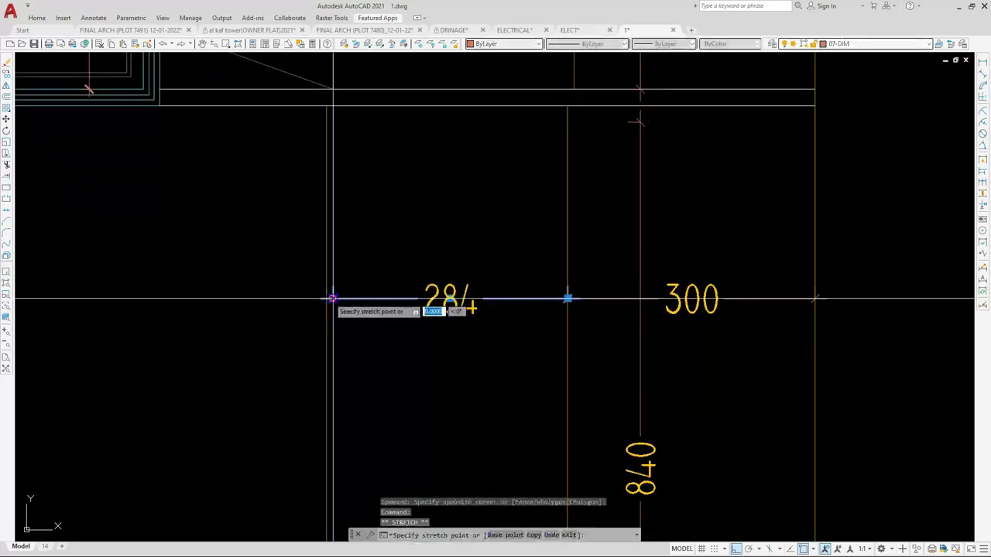
Move the lower left bay line another 8 units left and stretch the bay width dimension's end to it
{"action": "left_click", "coordinate": [326, 334]}
{"action": "type", "text": "m"}
{"action": "key", "text": "Return"}
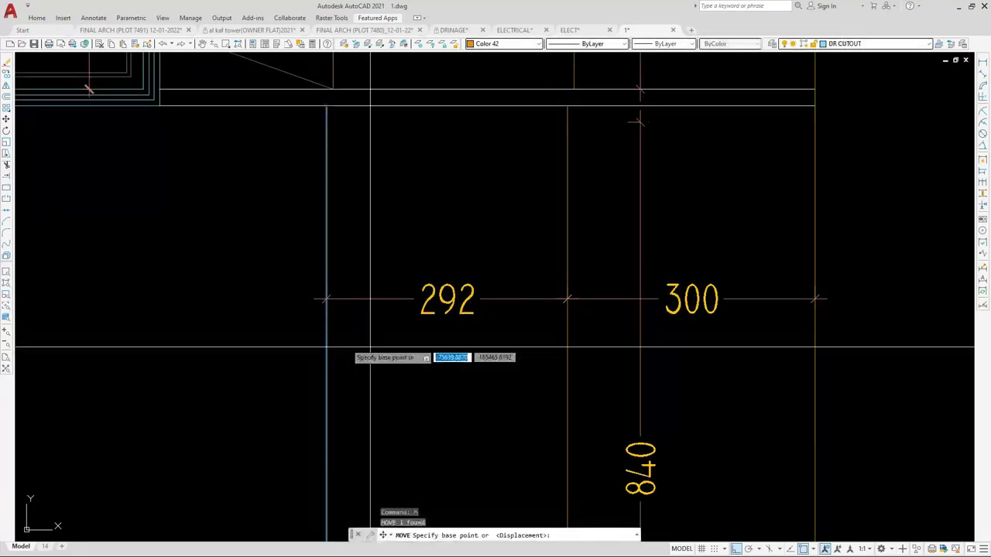
{"action": "left_click", "coordinate": [380, 350]}
{"action": "type", "text": "8"}
{"action": "key", "text": "Return"}
{"action": "left_click", "coordinate": [327, 295]}
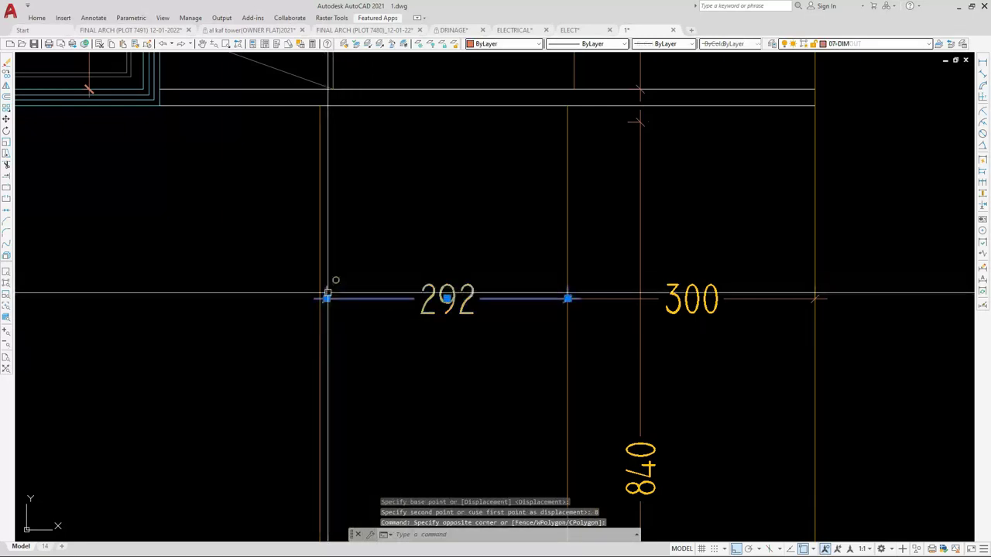
{"action": "key", "text": "Escape"}
{"action": "scroll", "coordinate": [372, 336], "scroll_direction": "down", "scroll_amount": 4}
Copy the left line of the lower bays further left at the bay spacing to form three more bays
{"action": "left_click_drag", "start_coordinate": [372, 337], "coordinate": [344, 349]}
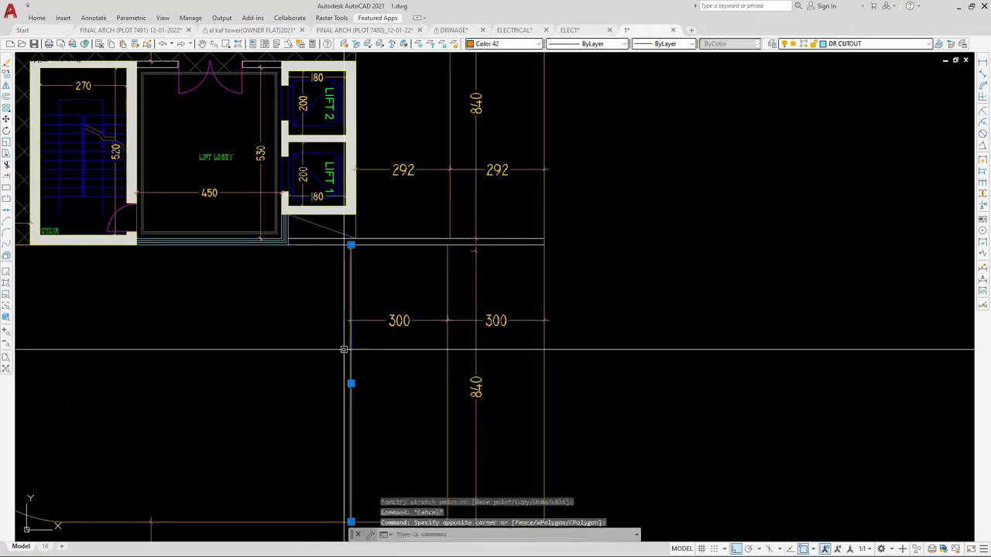
{"action": "type", "text": "co"}
{"action": "key", "text": "Return"}
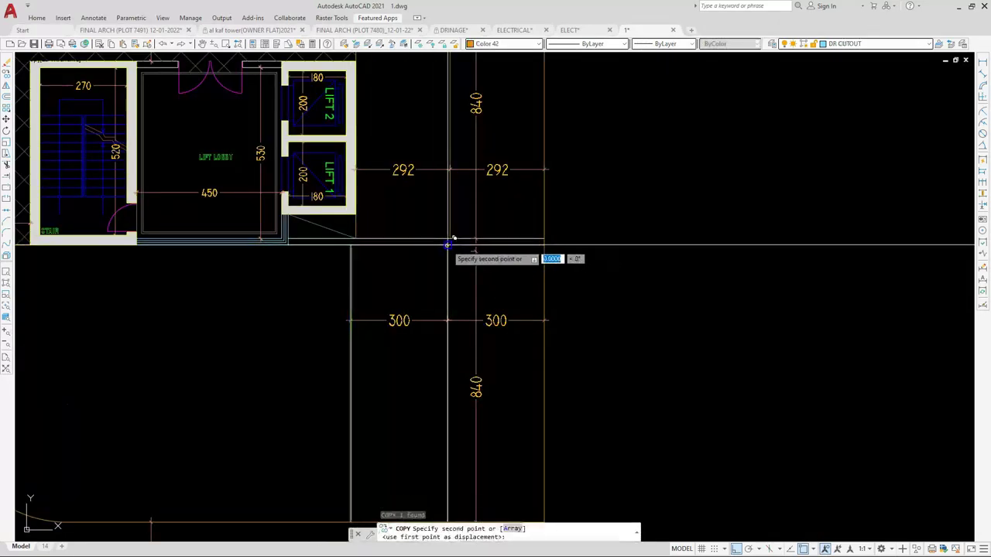
{"action": "left_click", "coordinate": [351, 245]}
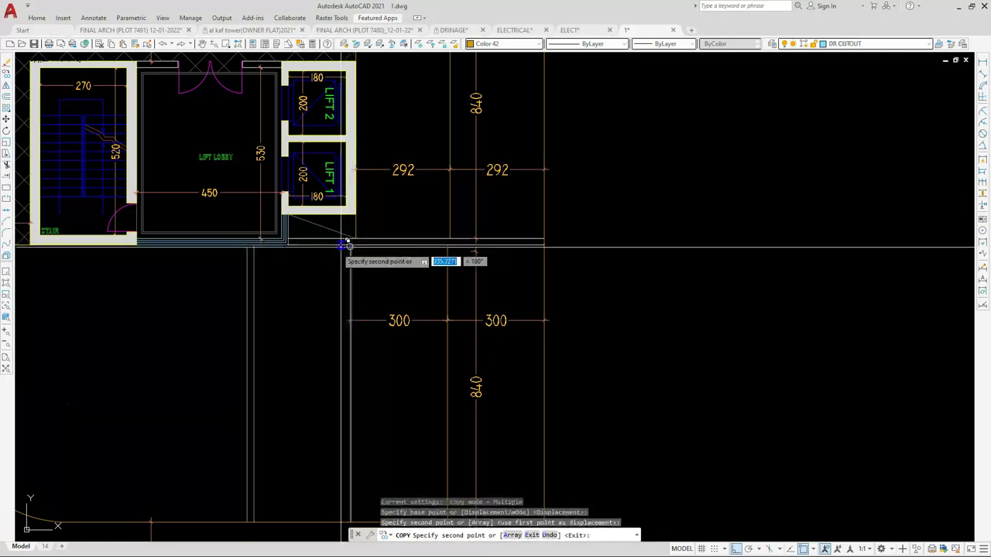
{"action": "scroll", "coordinate": [294, 246], "scroll_direction": "up", "scroll_amount": 2}
{"action": "scroll", "coordinate": [423, 269], "scroll_direction": "down", "scroll_amount": 4}
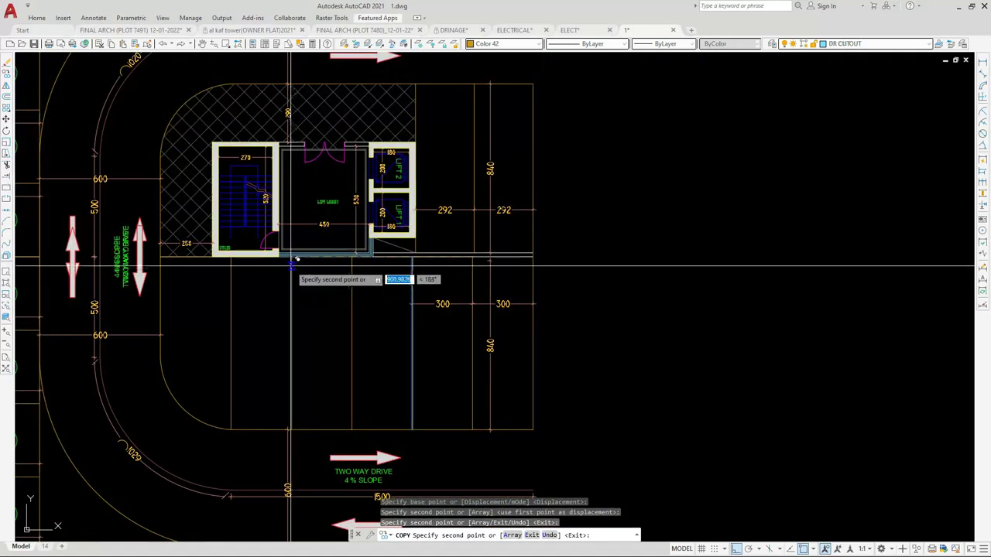
{"action": "scroll", "coordinate": [292, 264], "scroll_direction": "up", "scroll_amount": 4}
{"action": "left_click", "coordinate": [295, 241]}
{"action": "scroll", "coordinate": [310, 252], "scroll_direction": "down", "scroll_amount": 4}
{"action": "key", "text": "Escape"}
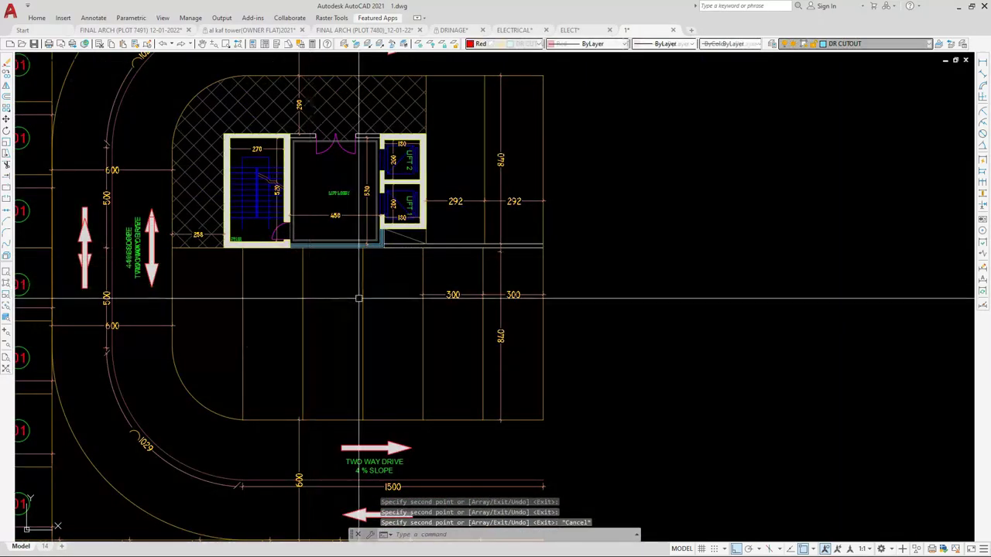
Stretch the upper end of the lower bays' 840 dimension up to the horizontal line heading the bays
{"action": "left_click", "coordinate": [497, 272]}
{"action": "key", "text": "Escape"}
{"action": "left_click", "coordinate": [500, 273]}
{"action": "scroll", "coordinate": [497, 250], "scroll_direction": "up", "scroll_amount": 3}
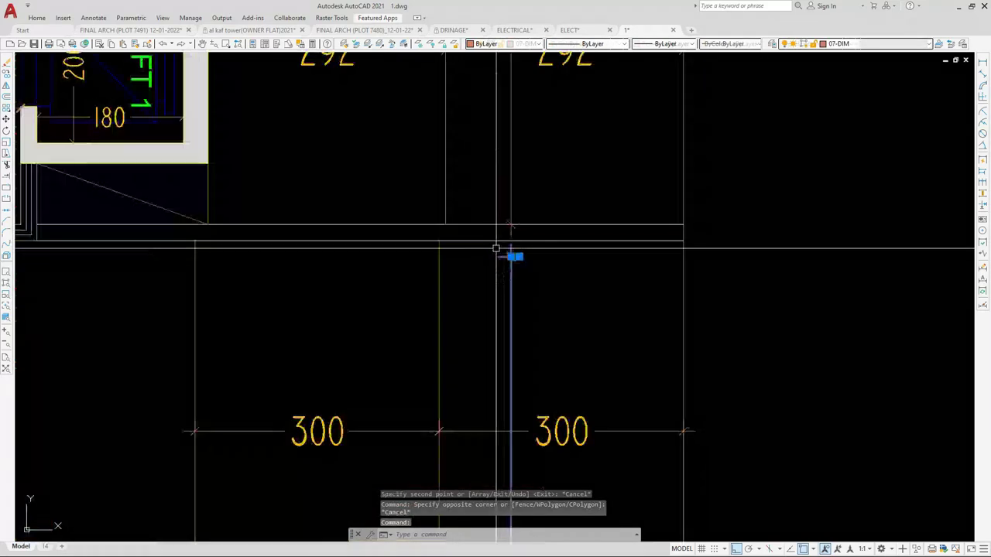
{"action": "left_click", "coordinate": [516, 257]}
{"action": "scroll", "coordinate": [496, 294], "scroll_direction": "down", "scroll_amount": 5}
{"action": "key", "text": "Escape"}
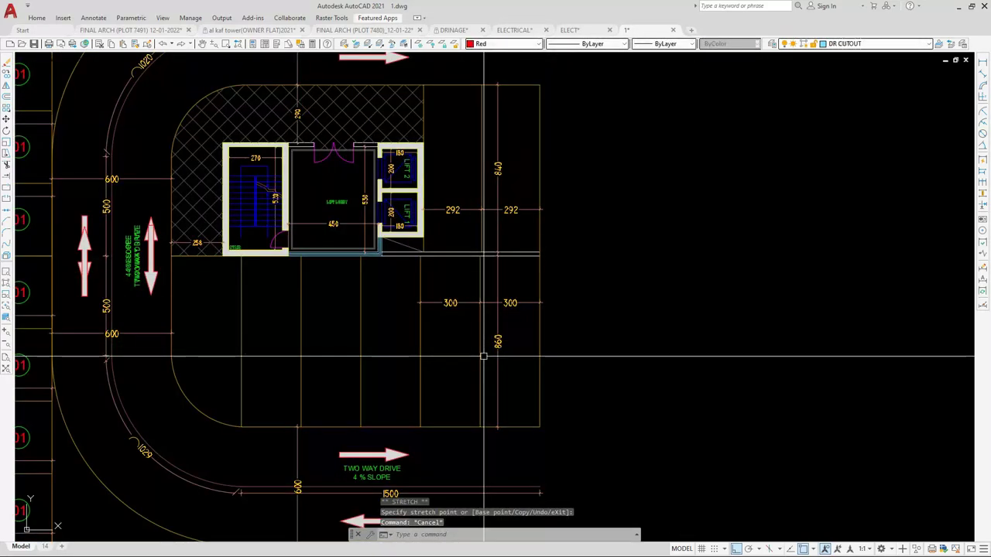
Continue the lower bay width dimensions leftward from the left 300 dimension across the three new bays
{"action": "left_click", "coordinate": [982, 62]}
{"action": "scroll", "coordinate": [410, 308], "scroll_direction": "up", "scroll_amount": 5}
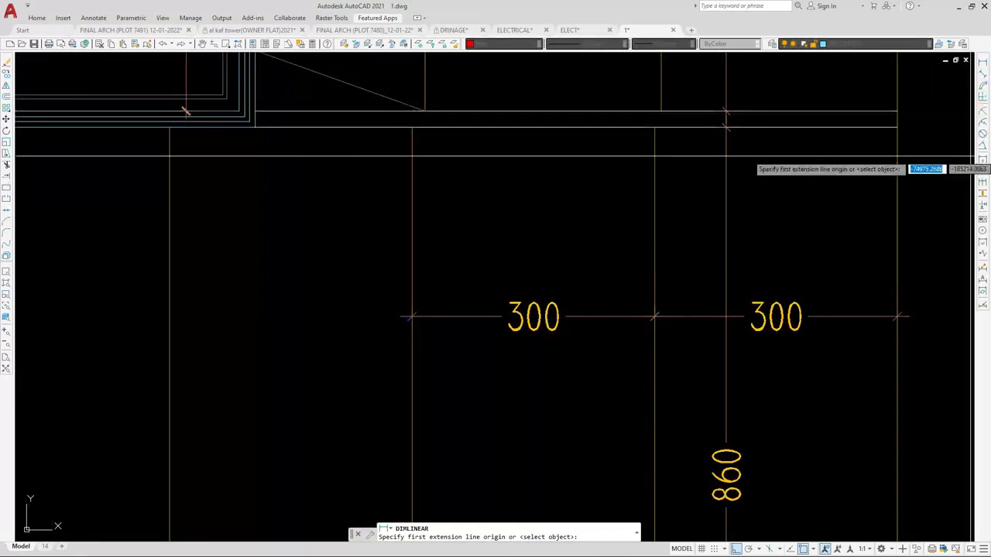
{"action": "left_click", "coordinate": [982, 183]}
{"action": "key", "text": "Return"}
{"action": "scroll", "coordinate": [426, 325], "scroll_direction": "up", "scroll_amount": 2}
{"action": "left_click", "coordinate": [371, 305]}
{"action": "scroll", "coordinate": [499, 307], "scroll_direction": "down", "scroll_amount": 3}
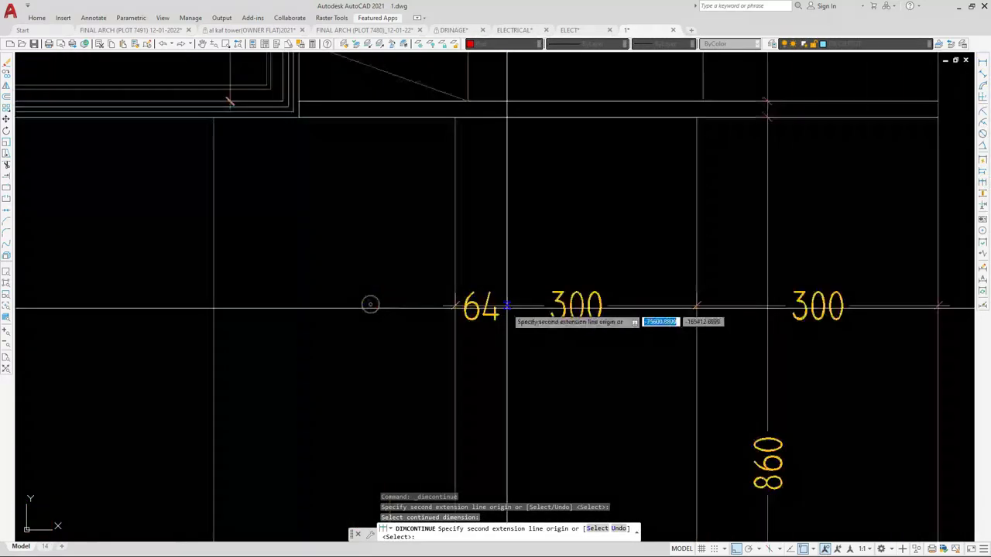
{"action": "left_click", "coordinate": [323, 316]}
{"action": "scroll", "coordinate": [340, 308], "scroll_direction": "down", "scroll_amount": 2}
{"action": "scroll", "coordinate": [346, 303], "scroll_direction": "up", "scroll_amount": 2}
{"action": "left_click", "coordinate": [346, 303]}
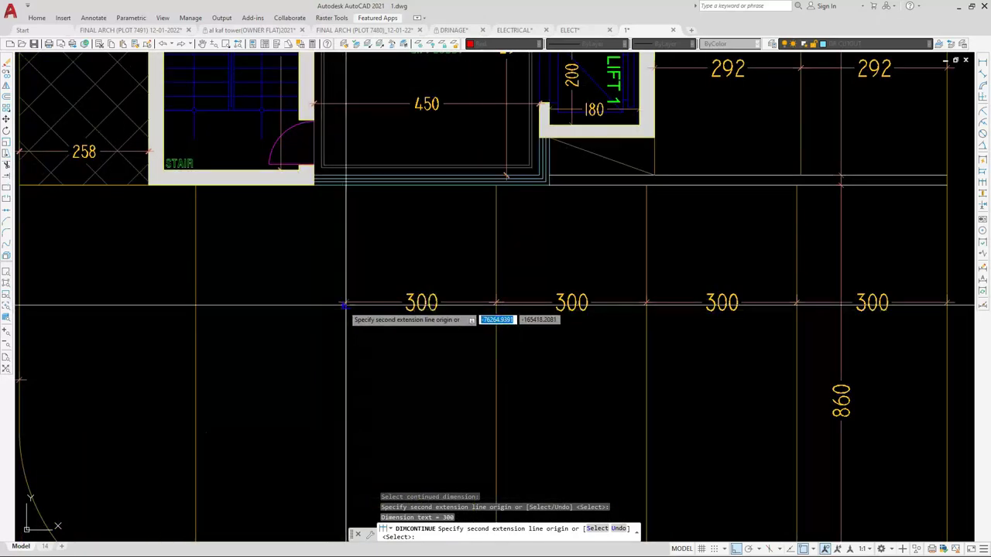
{"action": "left_click", "coordinate": [196, 302]}
Continue the dimension chain from the leftmost bay line to the outer edge of the rounded strip
{"action": "scroll", "coordinate": [196, 303], "scroll_direction": "down", "scroll_amount": 3}
{"action": "scroll", "coordinate": [232, 308], "scroll_direction": "up", "scroll_amount": 3}
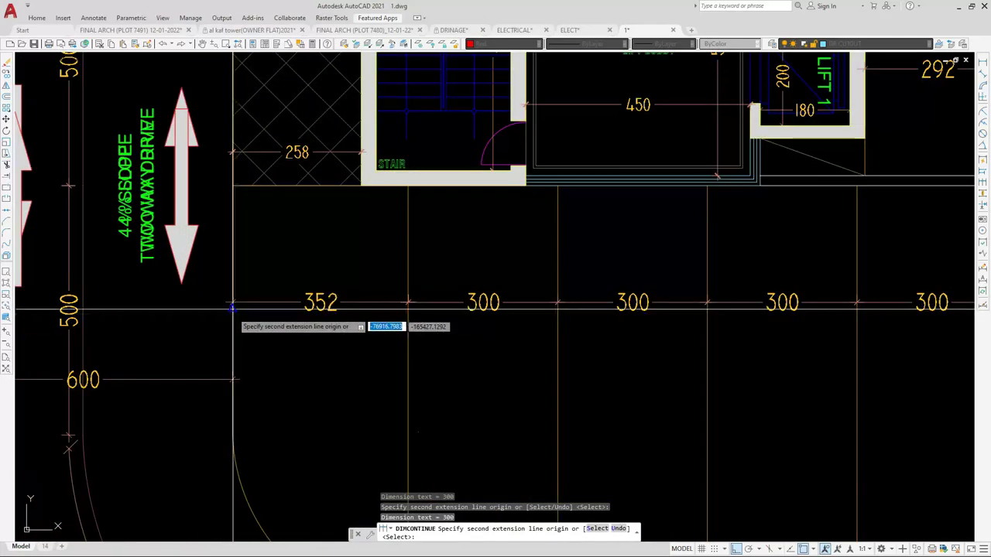
{"action": "left_click", "coordinate": [232, 303]}
{"action": "scroll", "coordinate": [372, 294], "scroll_direction": "down", "scroll_amount": 3}
{"action": "key", "text": "Escape"}
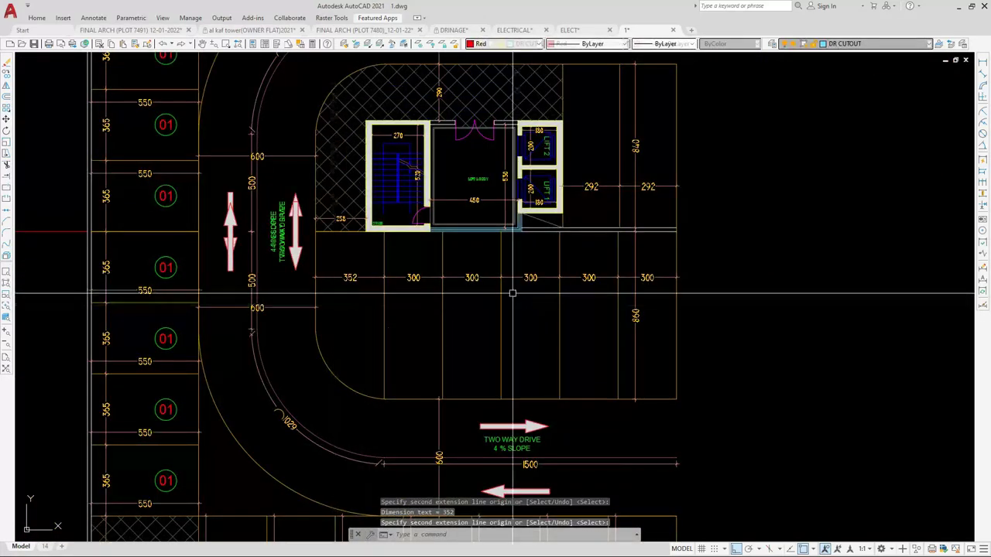
{"action": "left_click", "coordinate": [984, 69]}
{"action": "scroll", "coordinate": [337, 285], "scroll_direction": "up", "scroll_amount": 2}
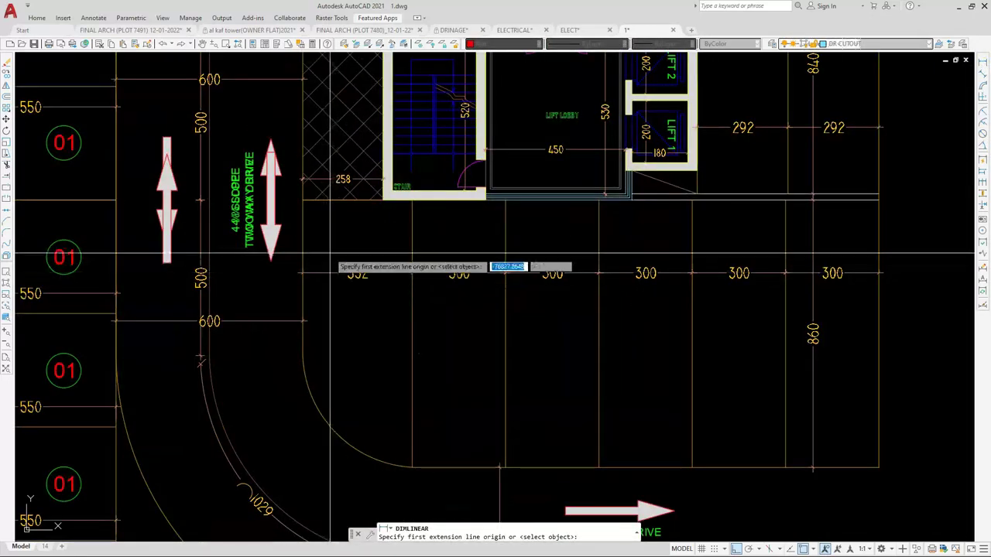
{"action": "left_click", "coordinate": [305, 201]}
{"action": "left_click", "coordinate": [302, 343]}
{"action": "scroll", "coordinate": [328, 344], "scroll_direction": "up", "scroll_amount": 3}
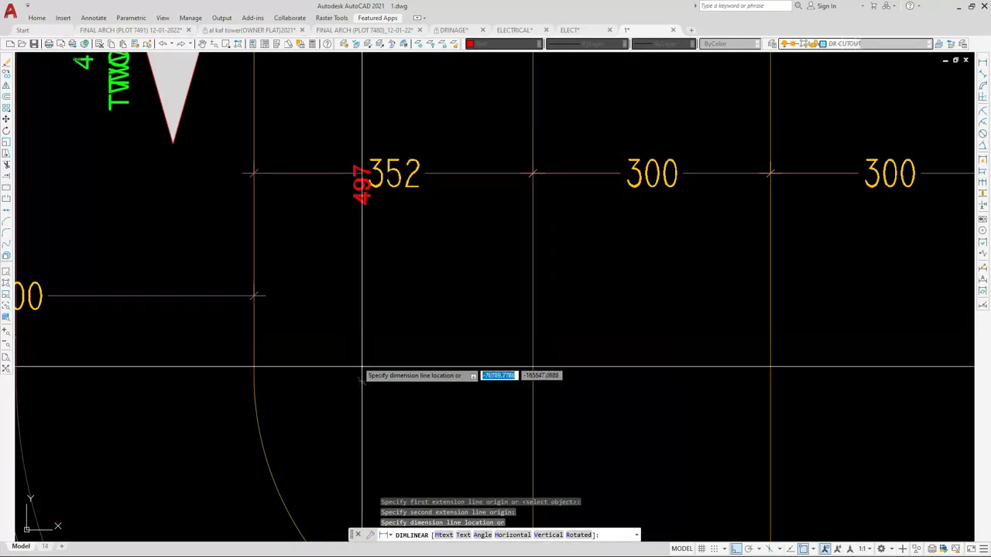
{"action": "scroll", "coordinate": [356, 369], "scroll_direction": "down", "scroll_amount": 3}
{"action": "key", "text": "Escape"}
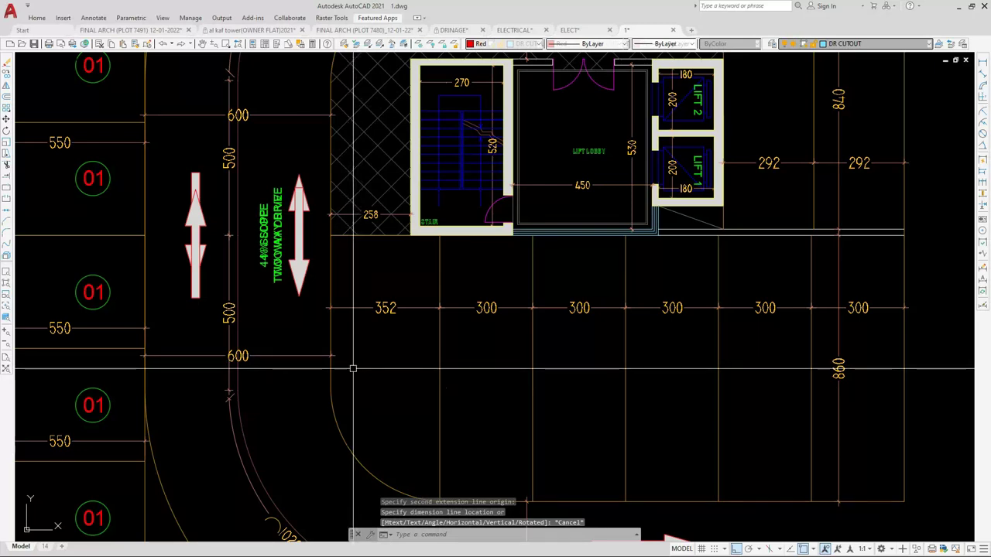
Draw a horizontal line across the rounded strip from the start of its corner arc to the leftmost bay line
{"action": "key", "text": "l"}
{"action": "key", "text": "Return"}
{"action": "left_click", "coordinate": [330, 389]}
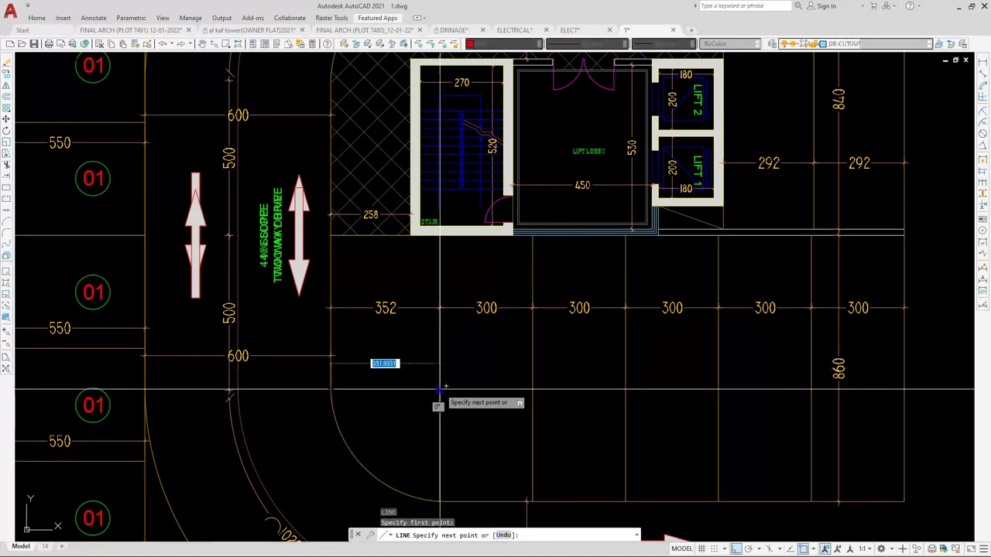
{"action": "left_click", "coordinate": [439, 389]}
{"action": "key", "text": "Escape"}
{"action": "scroll", "coordinate": [388, 236], "scroll_direction": "up", "scroll_amount": 4}
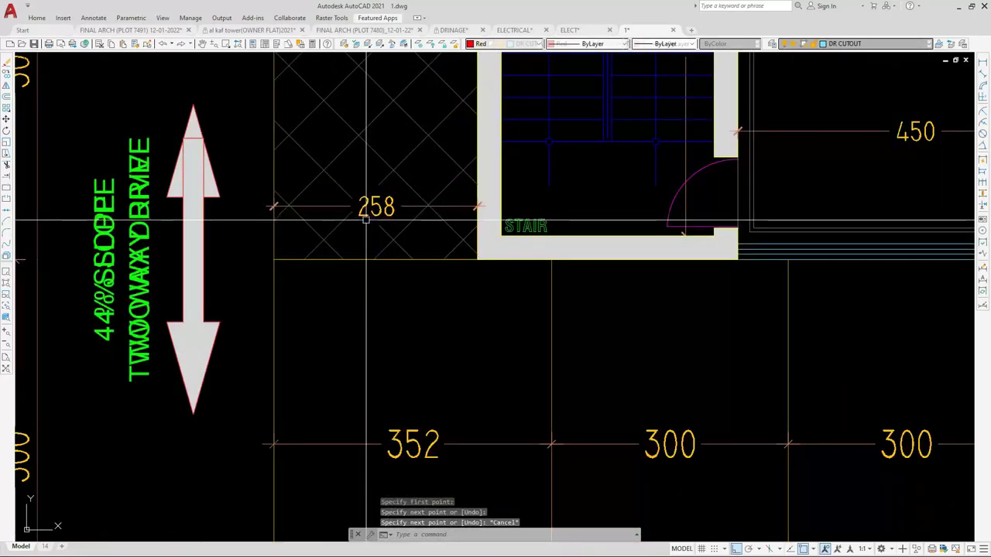
Erase the horizontal line across the rounded strip and the strip's 352 width dimension
{"action": "scroll", "coordinate": [373, 261], "scroll_direction": "down", "scroll_amount": 6}
{"action": "left_click", "coordinate": [400, 343]}
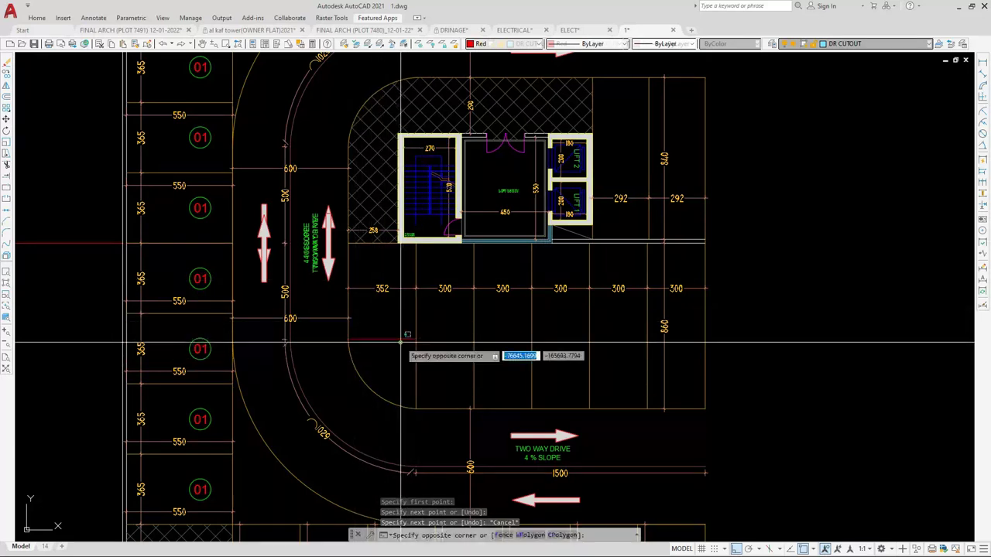
{"action": "key", "text": "Escape"}
{"action": "left_click", "coordinate": [400, 338]}
{"action": "left_click", "coordinate": [379, 290]}
{"action": "key", "text": "e"}
{"action": "key", "text": "Return"}
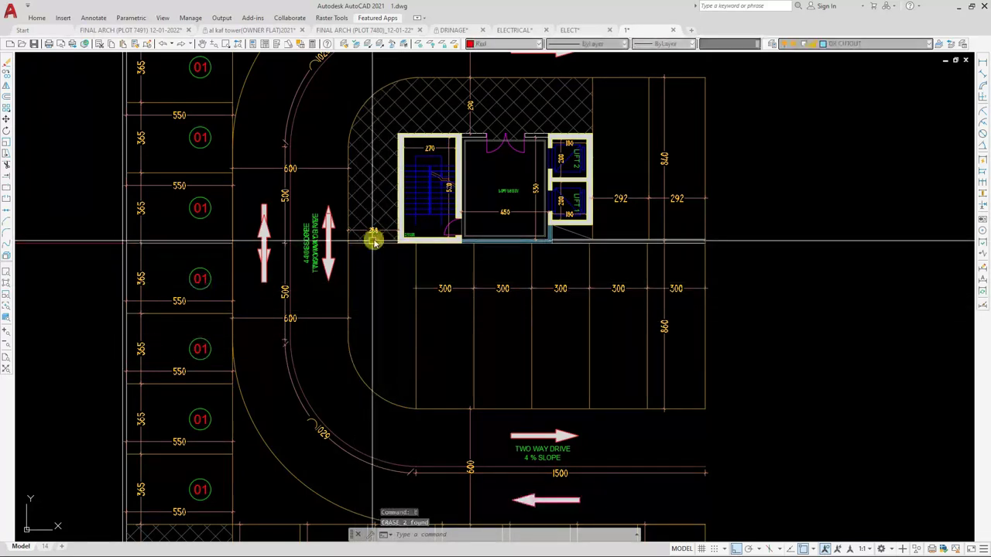
Hatch the rounded strip beside the lower bays and match its properties to the crosshatch around the stair core
{"action": "key", "text": "h"}
{"action": "key", "text": "Return"}
{"action": "left_click", "coordinate": [380, 301]}
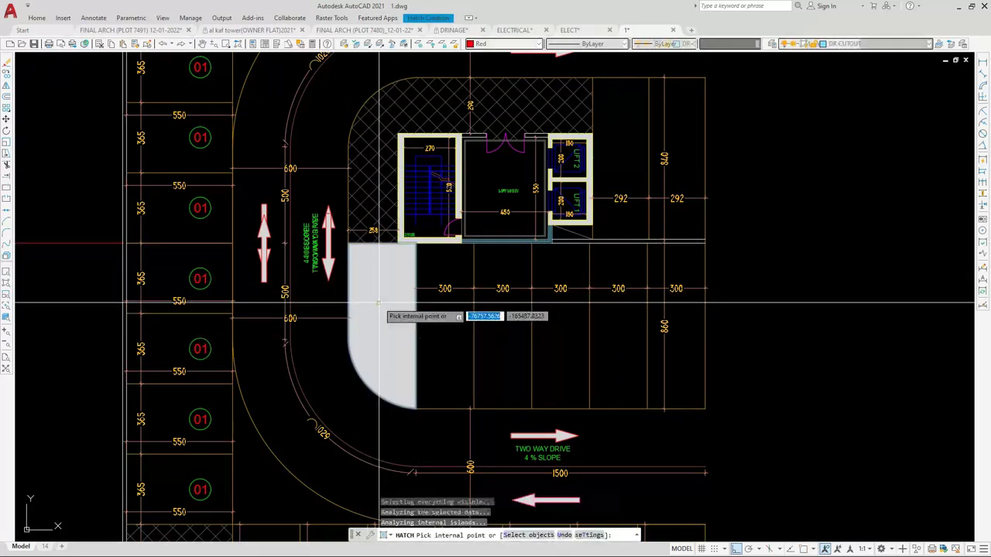
{"action": "key", "text": "Return"}
{"action": "left_click", "coordinate": [372, 197]}
{"action": "type", "text": "ma"}
{"action": "key", "text": "Return"}
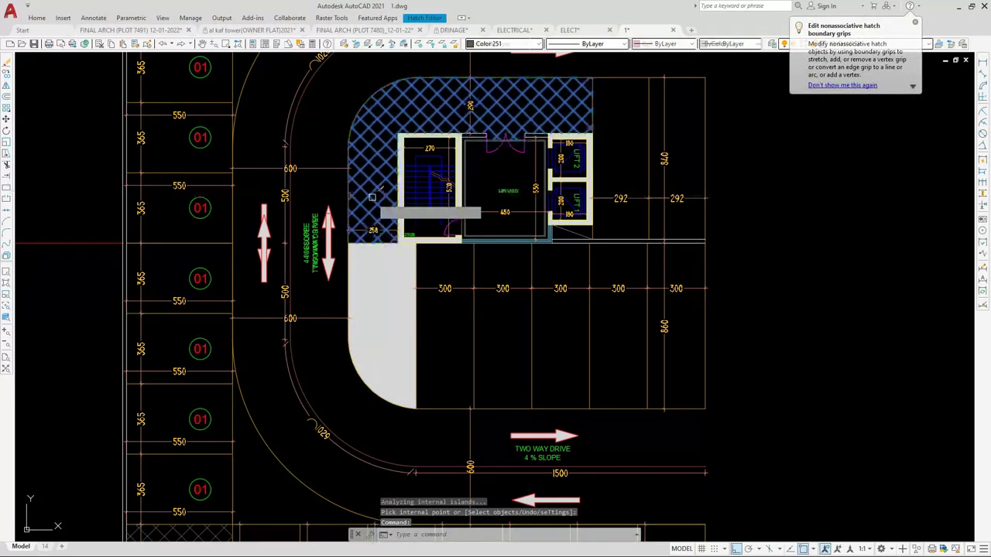
{"action": "left_click", "coordinate": [376, 279]}
{"action": "key", "text": "Escape"}
Erase the horizontal boundary line between the upper and lower crosshatched areas beside the stair
{"action": "scroll", "coordinate": [377, 237], "scroll_direction": "up", "scroll_amount": 3}
{"action": "left_click", "coordinate": [363, 261]}
{"action": "key", "text": "e"}
{"action": "key", "text": "Return"}
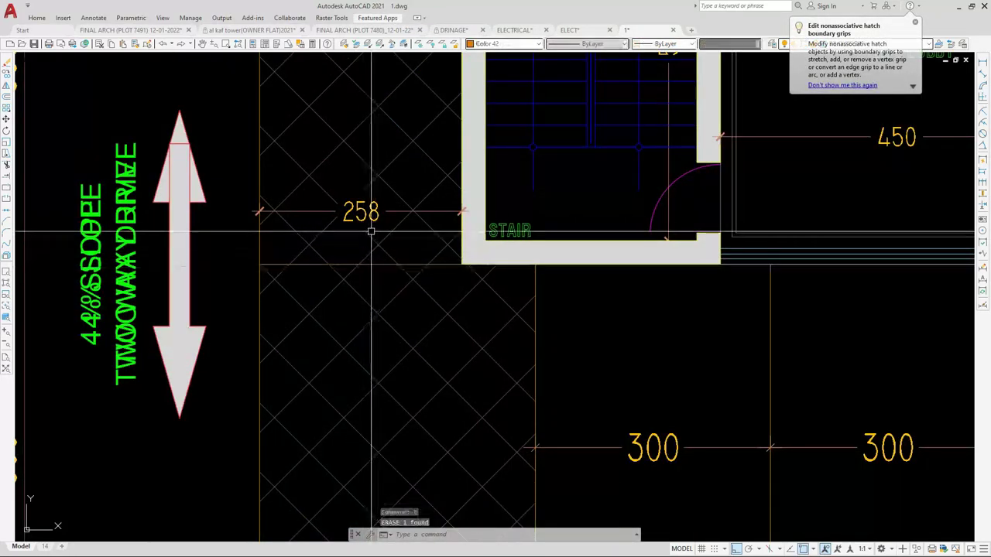
{"action": "scroll", "coordinate": [332, 275], "scroll_direction": "down", "scroll_amount": 6}
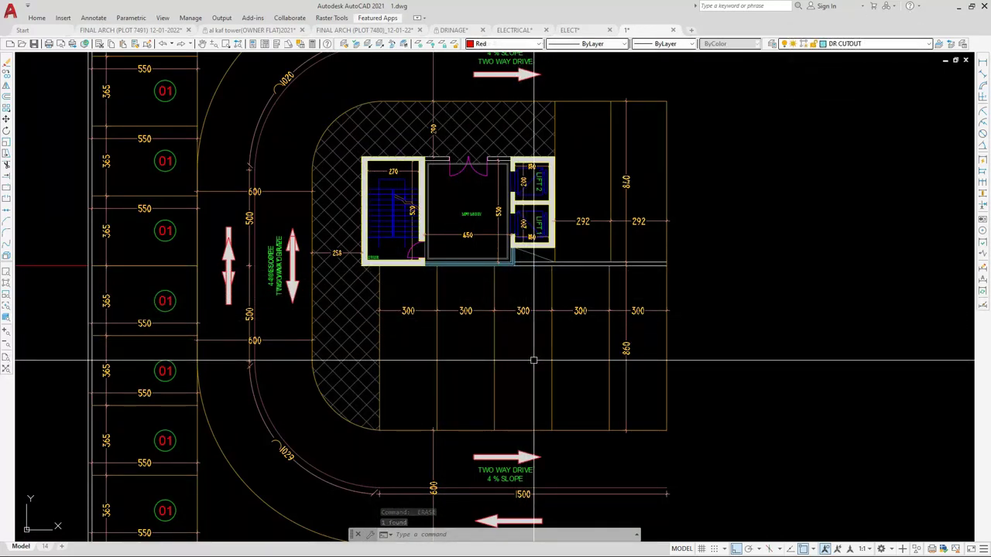
Copy the circled 01 tag from the last bay of the top row into the outer 292 bay beside the lifts
{"action": "scroll", "coordinate": [533, 360], "scroll_direction": "down", "scroll_amount": 2}
{"action": "scroll", "coordinate": [606, 86], "scroll_direction": "up", "scroll_amount": 6}
{"action": "left_click", "coordinate": [607, 86]}
{"action": "left_click", "coordinate": [544, 194]}
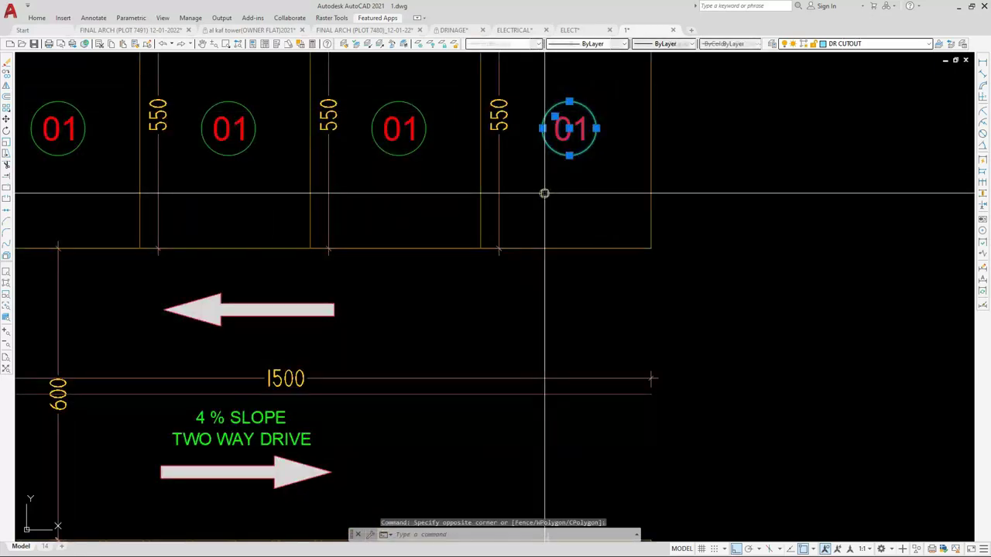
{"action": "type", "text": "co"}
{"action": "key", "text": "Return"}
{"action": "key", "text": "F8"}
{"action": "left_click", "coordinate": [569, 129]}
{"action": "scroll", "coordinate": [534, 155], "scroll_direction": "down", "scroll_amount": 5}
{"action": "scroll", "coordinate": [553, 413], "scroll_direction": "up", "scroll_amount": 8}
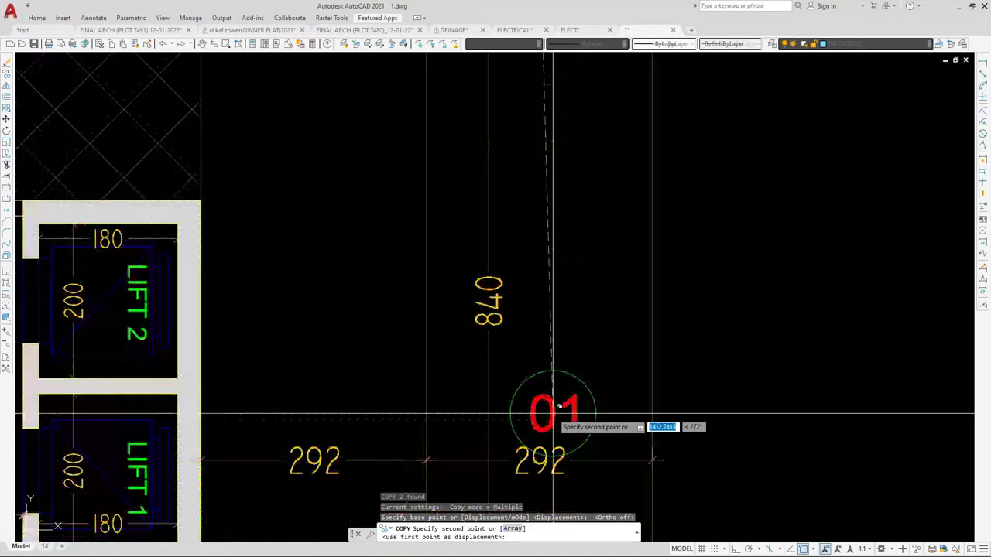
{"action": "scroll", "coordinate": [538, 365], "scroll_direction": "down", "scroll_amount": 3}
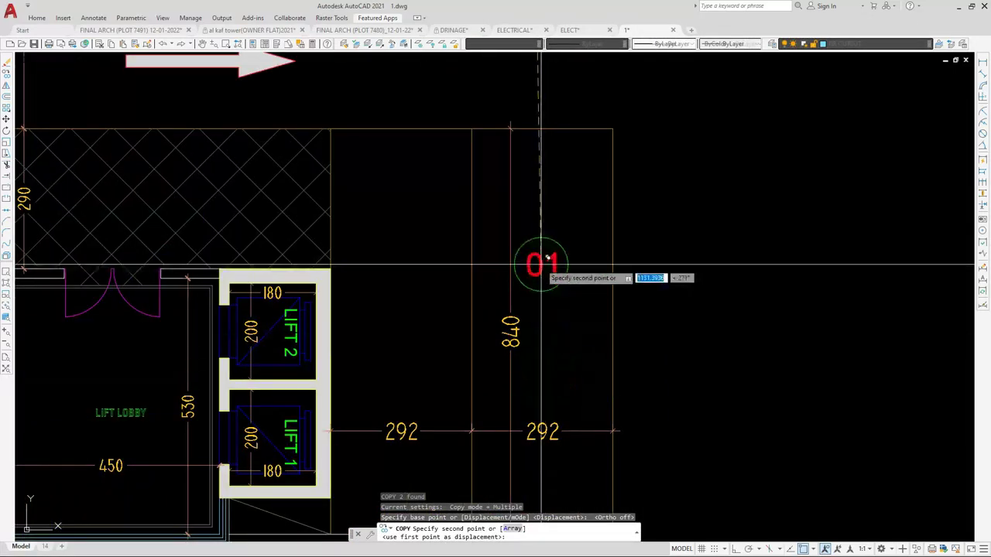
{"action": "left_click", "coordinate": [538, 250]}
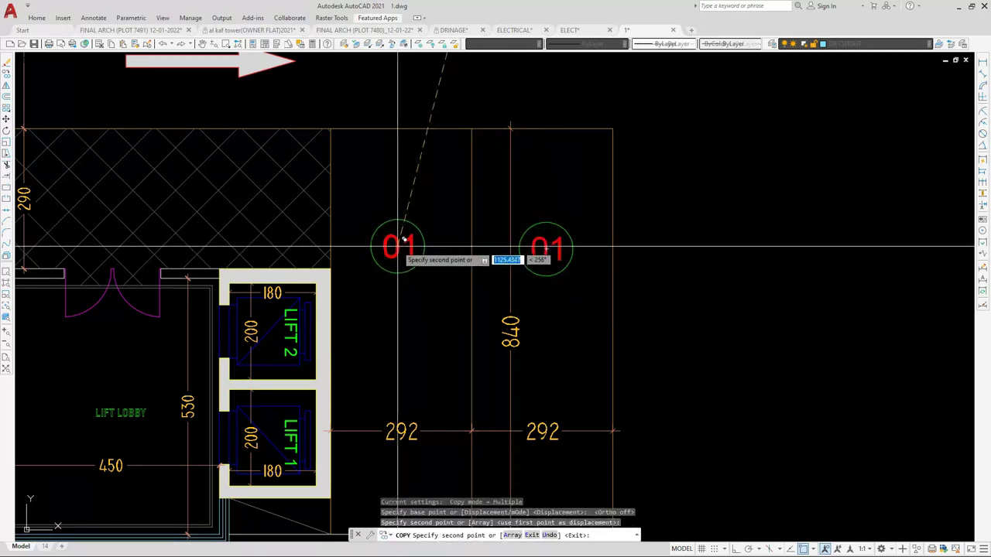
Place two more copies of the 01 tag in the inner 292 bay and the leftmost lower 300 bay
{"action": "scroll", "coordinate": [409, 244], "scroll_direction": "down", "scroll_amount": 3}
{"action": "scroll", "coordinate": [327, 390], "scroll_direction": "up", "scroll_amount": 5}
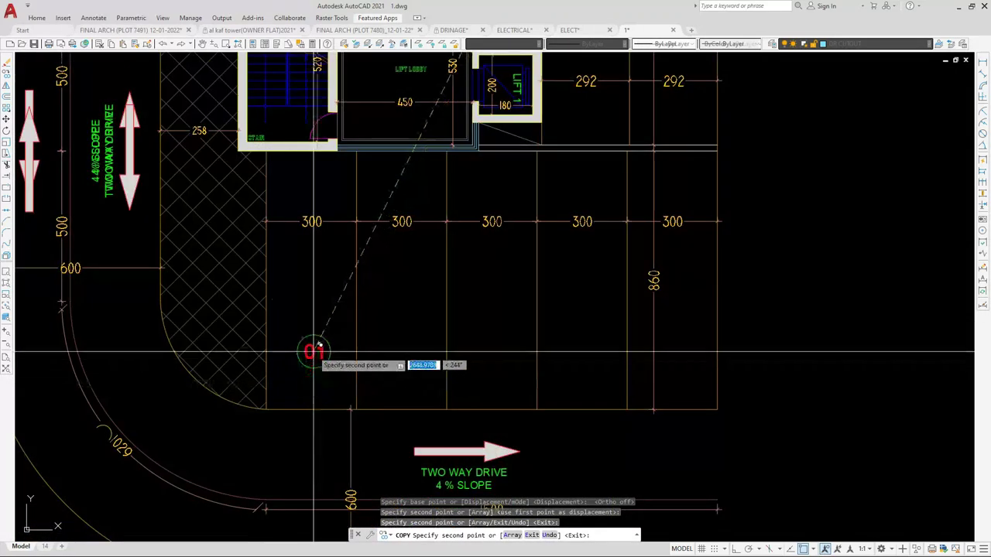
{"action": "key", "text": "Escape"}
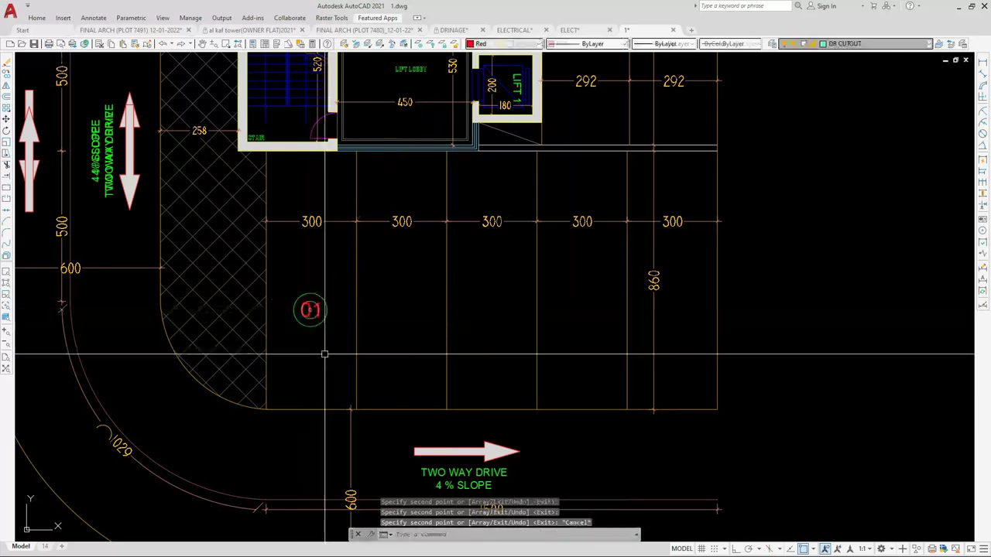
Copy the leftmost lower bay's 01 tag into the other four 300 bays, using the bay line endpoints for spacing
{"action": "left_click", "coordinate": [308, 310]}
{"action": "type", "text": "co"}
{"action": "key", "text": "Return"}
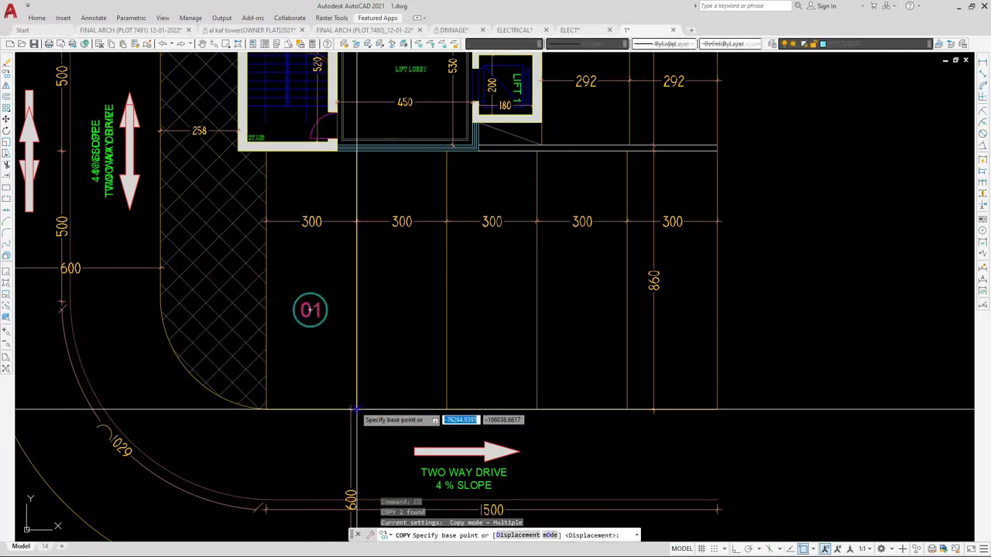
{"action": "left_click", "coordinate": [357, 408]}
{"action": "left_click", "coordinate": [448, 408]}
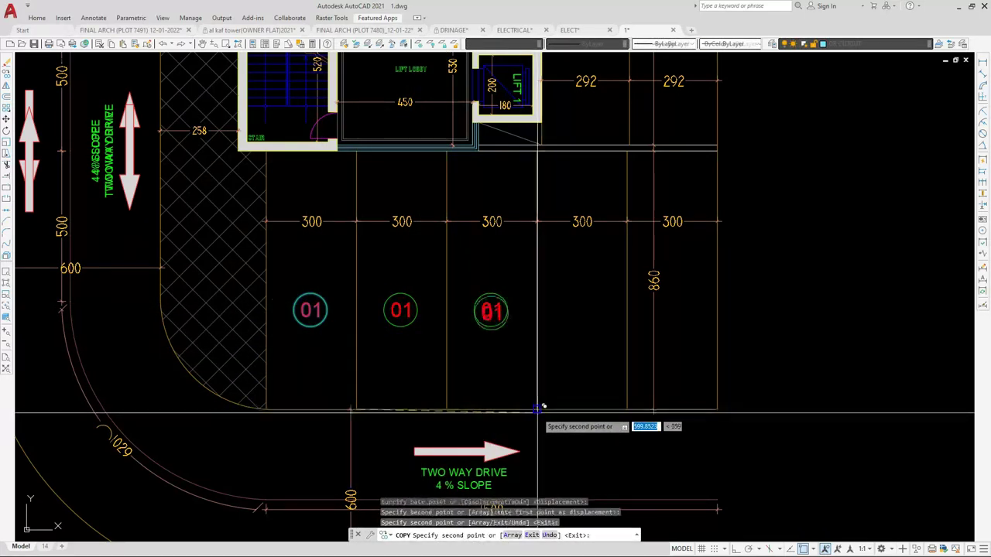
{"action": "left_click", "coordinate": [538, 408]}
{"action": "left_click", "coordinate": [627, 408]}
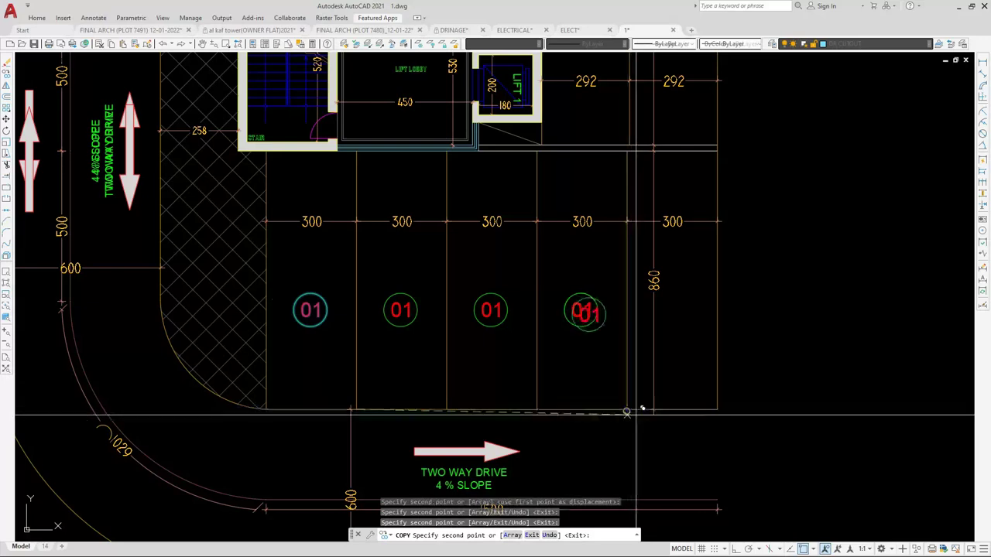
{"action": "left_click", "coordinate": [718, 408]}
{"action": "key", "text": "Escape"}
{"action": "scroll", "coordinate": [600, 373], "scroll_direction": "down", "scroll_amount": 2}
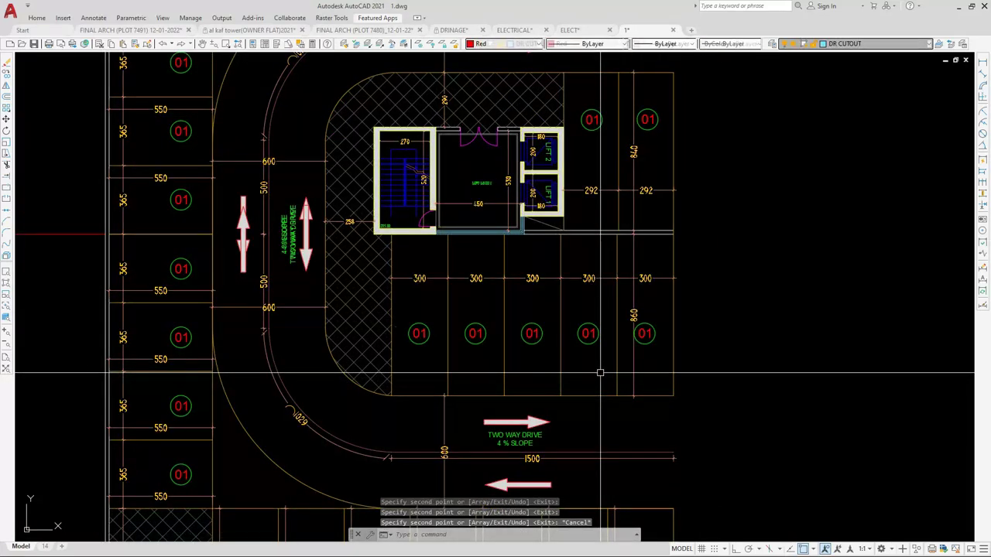
{"action": "scroll", "coordinate": [542, 358], "scroll_direction": "down", "scroll_amount": 4}
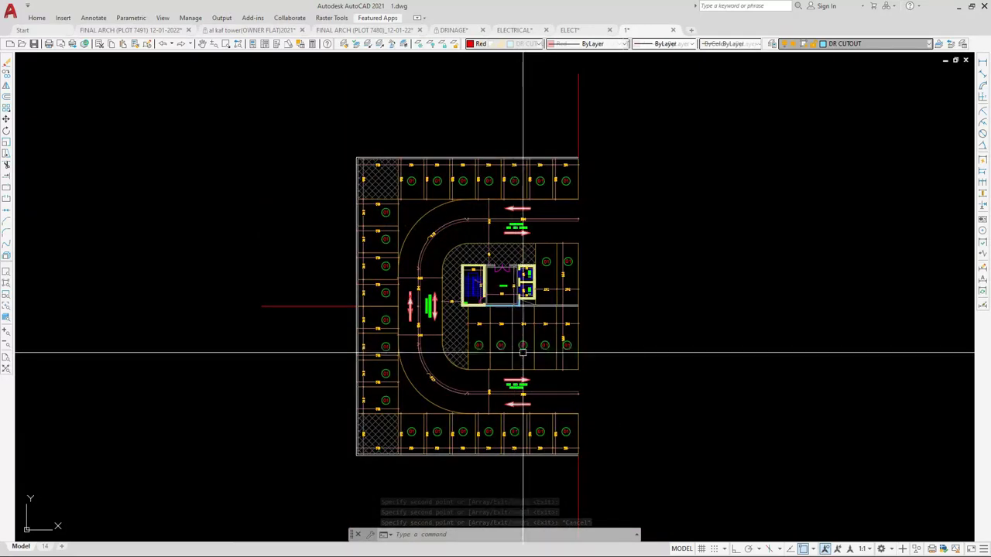
{"action": "scroll", "coordinate": [523, 352], "scroll_direction": "up", "scroll_amount": 8}
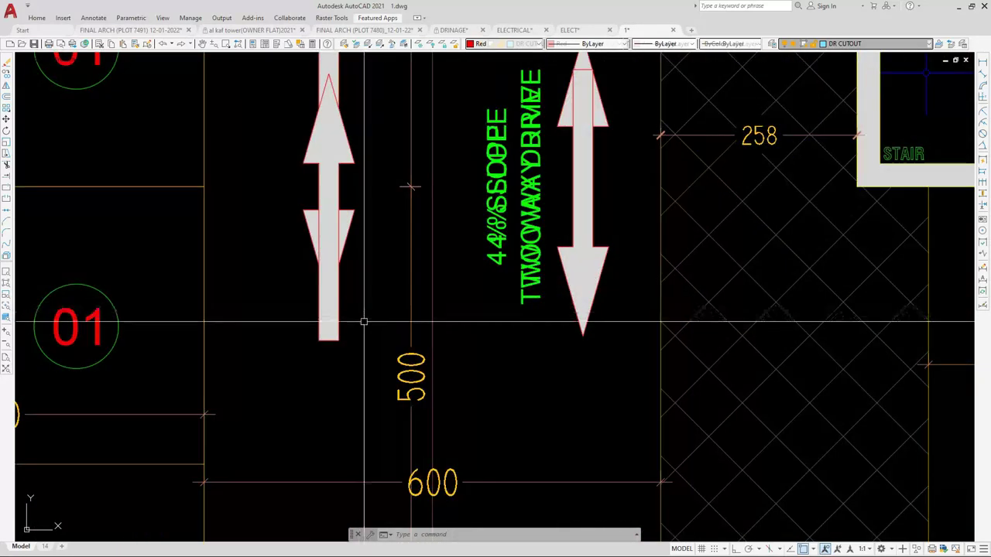
Erase the duplicate arrow parts overlapping the lower ends of both vertical drive-lane arrows
{"action": "left_click", "coordinate": [364, 321]}
{"action": "left_click", "coordinate": [316, 347]}
{"action": "type", "text": "e"}
{"action": "key", "text": "space"}
{"action": "left_click", "coordinate": [613, 323]}
{"action": "left_click", "coordinate": [574, 331]}
{"action": "key", "text": "space"}
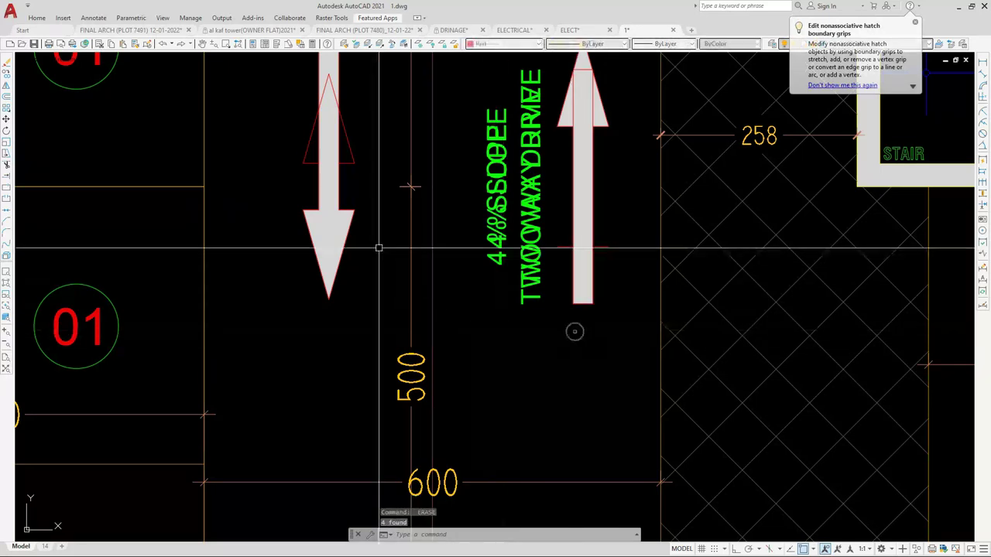
Erase the leftover arrowhead outlines on both vertical arrows and the duplicate TWO WAY DRIVE and 4 % SLOPE text between them
{"action": "left_click", "coordinate": [282, 176]}
{"action": "left_click", "coordinate": [361, 111]}
{"action": "key", "text": "Delete"}
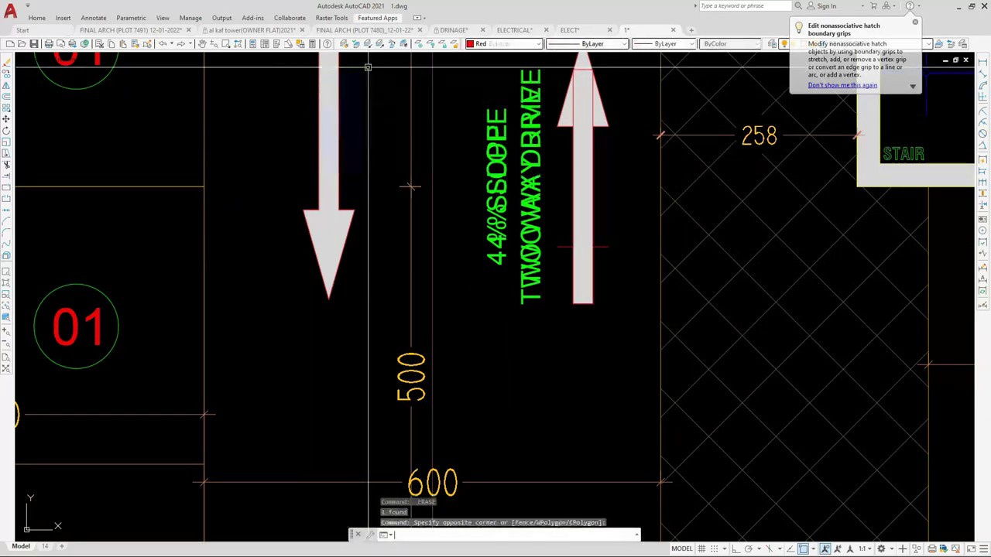
{"action": "left_click", "coordinate": [553, 223]}
{"action": "left_click", "coordinate": [624, 268]}
{"action": "key", "text": "Delete"}
{"action": "left_click", "coordinate": [538, 280]}
{"action": "key", "text": "Delete"}
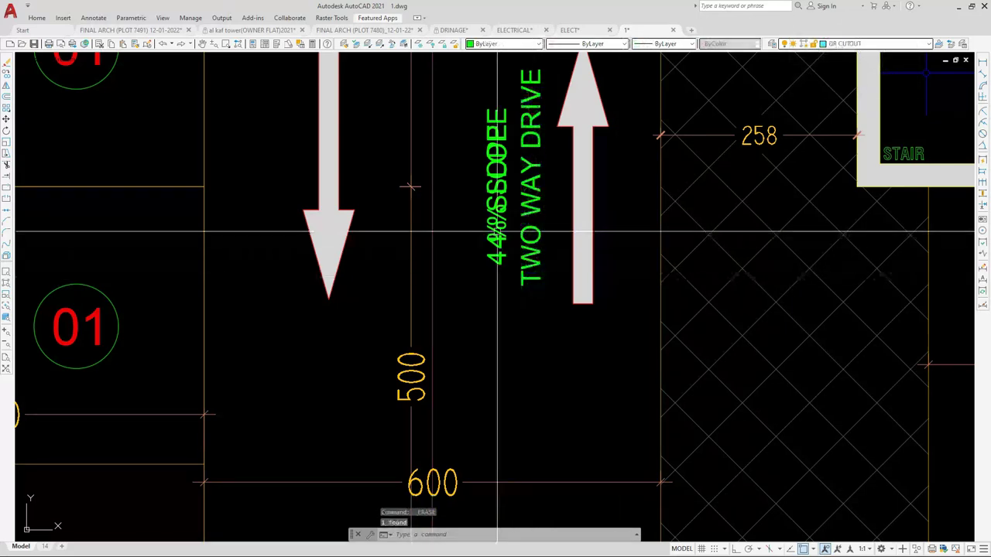
Erase the 1029 arc-length dimension on the lower curve of the driveway centreline
{"action": "scroll", "coordinate": [426, 245], "scroll_direction": "down", "scroll_amount": 8}
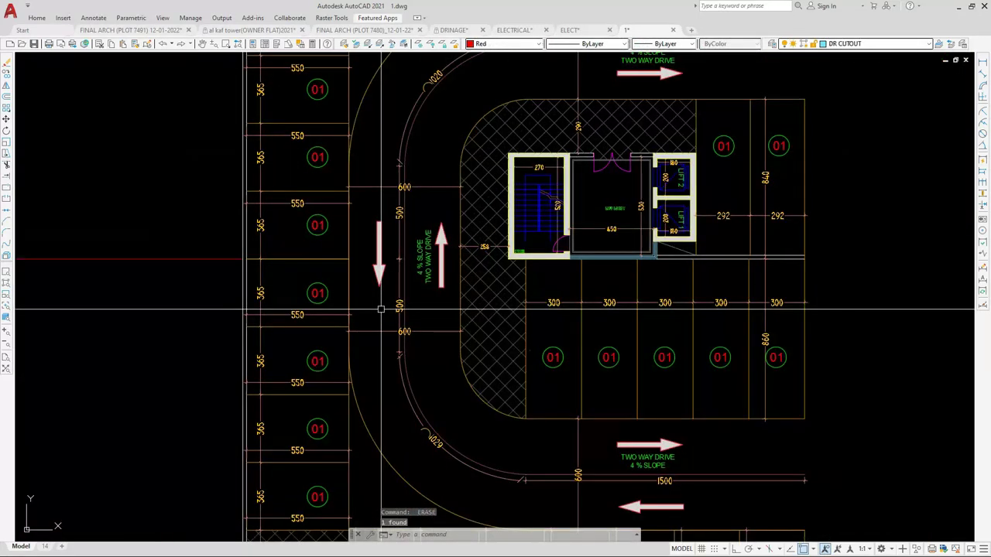
{"action": "scroll", "coordinate": [461, 396], "scroll_direction": "up", "scroll_amount": 4}
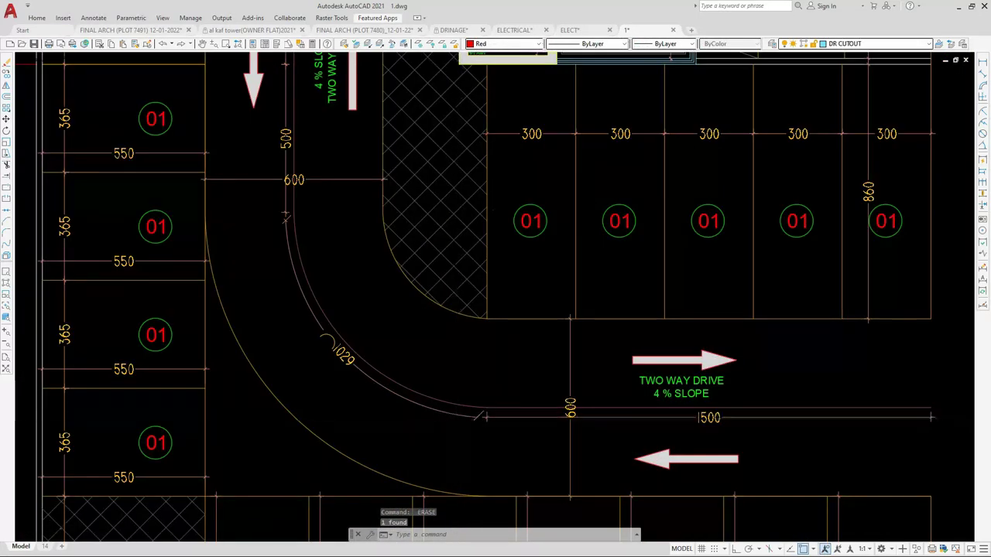
{"action": "scroll", "coordinate": [387, 225], "scroll_direction": "down", "scroll_amount": 5}
{"action": "scroll", "coordinate": [387, 376], "scroll_direction": "up", "scroll_amount": 4}
{"action": "left_click", "coordinate": [387, 371]}
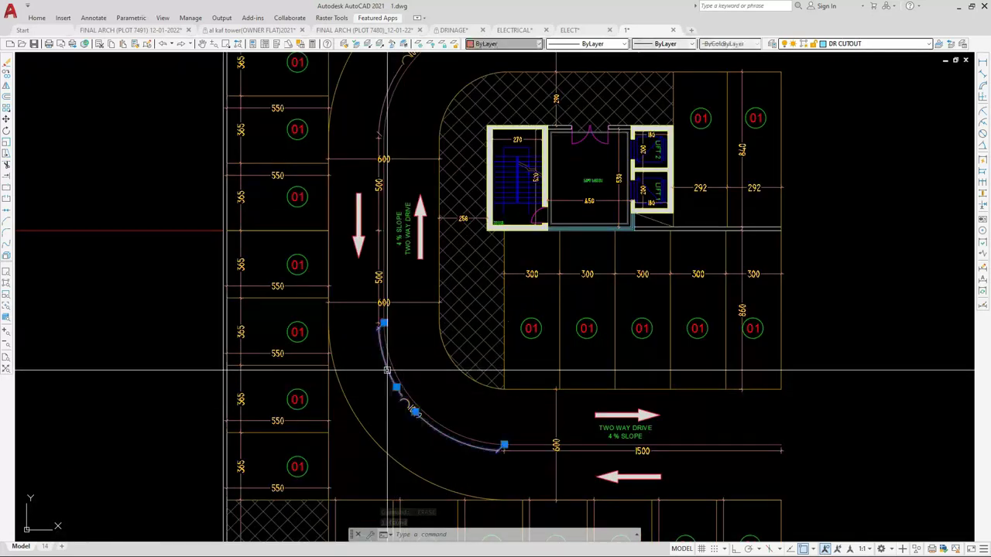
{"action": "scroll", "coordinate": [507, 469], "scroll_direction": "up", "scroll_amount": 2}
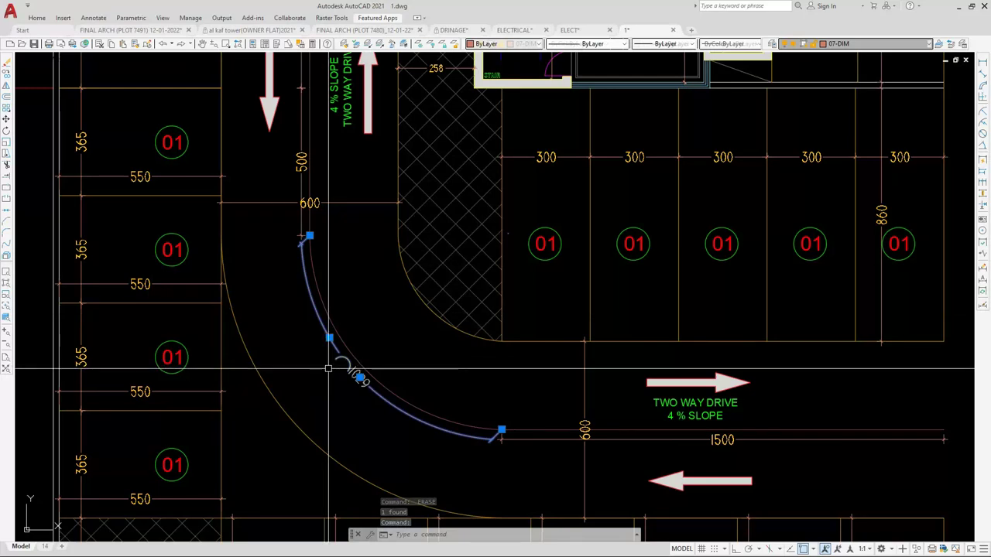
{"action": "scroll", "coordinate": [329, 369], "scroll_direction": "down", "scroll_amount": 5}
Try to mirror the upper curve's arc-length dimension onto the lower curve about the horizontal red line, keeping the source
{"action": "left_click", "coordinate": [402, 190]}
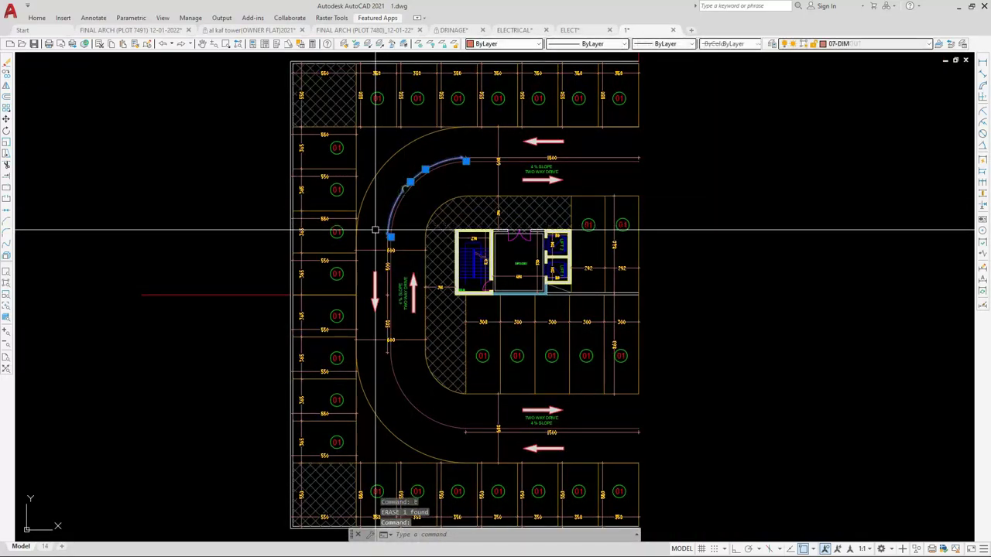
{"action": "type", "text": "MI"}
{"action": "key", "text": "Return"}
{"action": "left_click", "coordinate": [277, 294]}
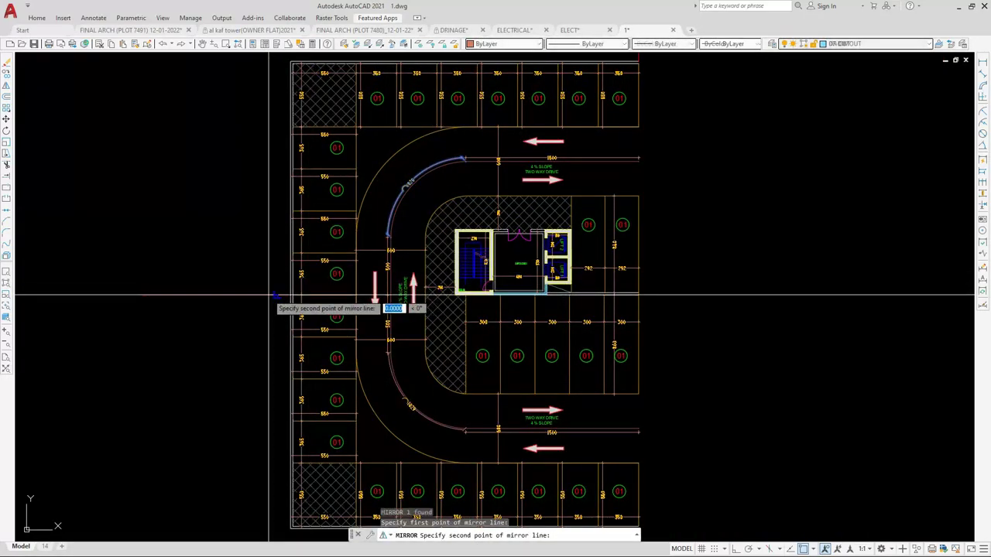
{"action": "type", "text": "n"}
{"action": "key", "text": "Return"}
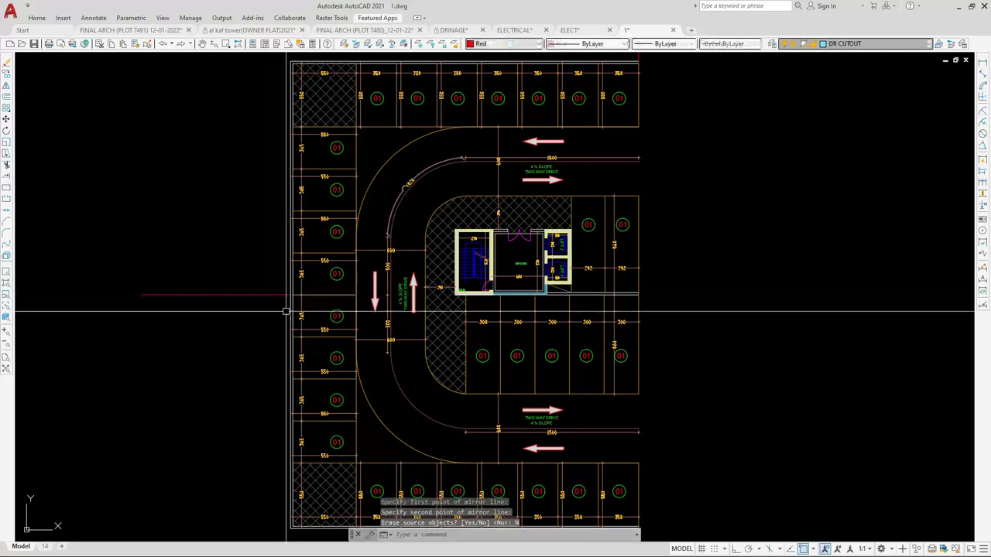
Mirror the upper curve's arc-length dimension onto the lower driveway curve, with Ortho on and the horizontal red line as the mirror axis
{"action": "left_click", "coordinate": [398, 212]}
{"action": "type", "text": "M"}
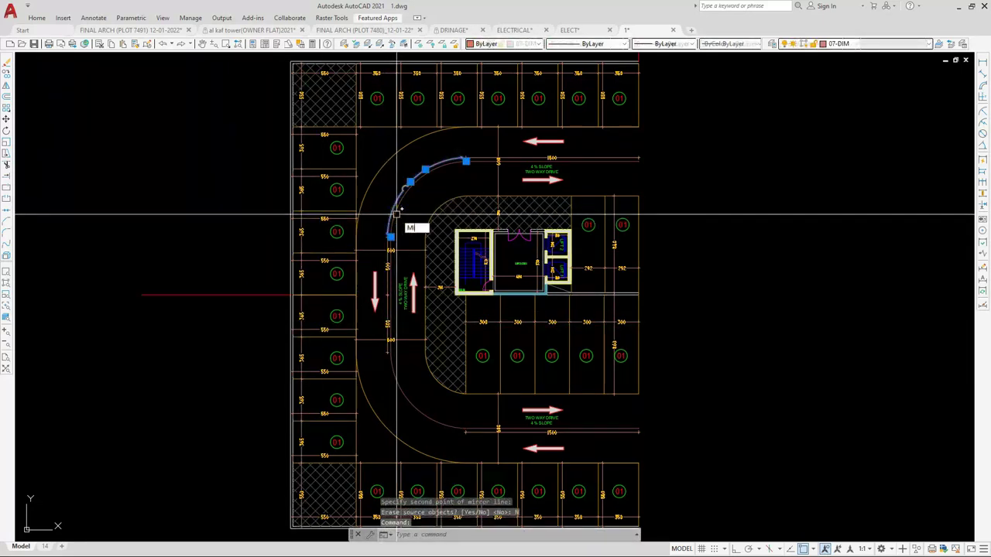
{"action": "type", "text": "i"}
{"action": "key", "text": "Return"}
{"action": "left_click", "coordinate": [269, 294]}
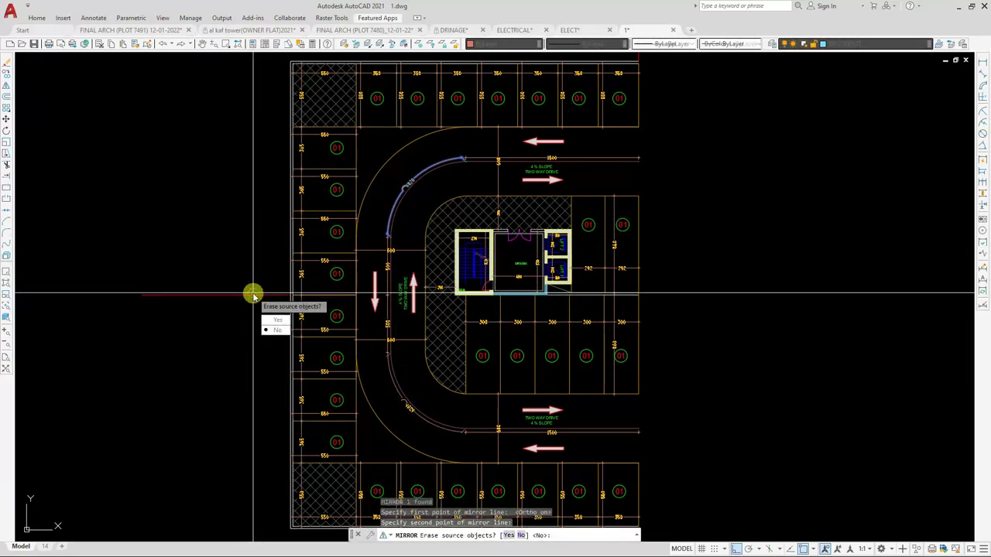
Complete mirroring the upper curve's arc length dimension about the horizontal centreline, keeping the source dimension
{"action": "type", "text": "n"}
{"action": "key", "text": "Return"}
{"action": "scroll", "coordinate": [387, 178], "scroll_direction": "up", "scroll_amount": 6}
{"action": "left_click", "coordinate": [397, 190]}
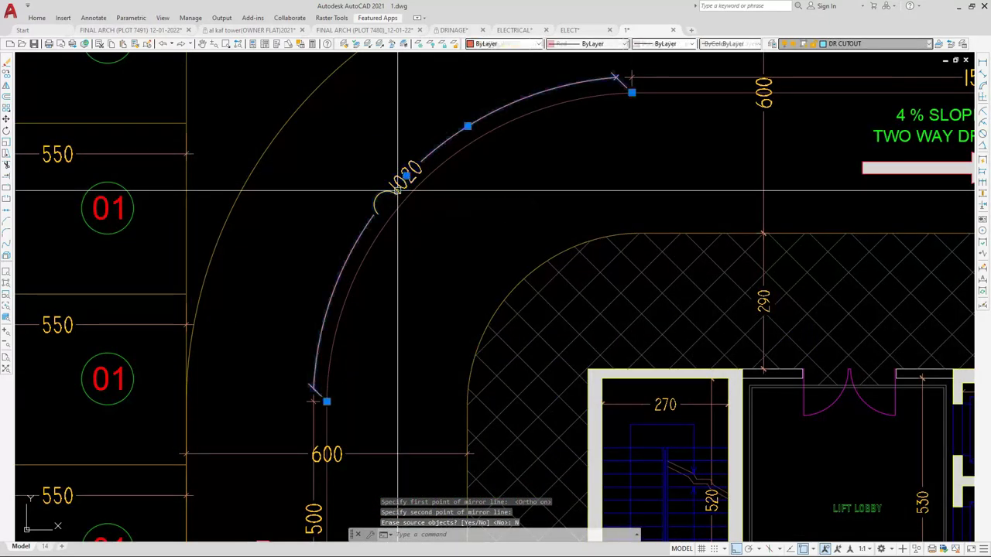
{"action": "key", "text": "Escape"}
{"action": "scroll", "coordinate": [397, 191], "scroll_direction": "down", "scroll_amount": 6}
Stretch the end of the mirrored arc length dimension towards where the lower curve meets the horizontal drive line
{"action": "scroll", "coordinate": [410, 413], "scroll_direction": "up", "scroll_amount": 6}
{"action": "left_click", "coordinate": [371, 423]}
{"action": "scroll", "coordinate": [387, 332], "scroll_direction": "down", "scroll_amount": 2}
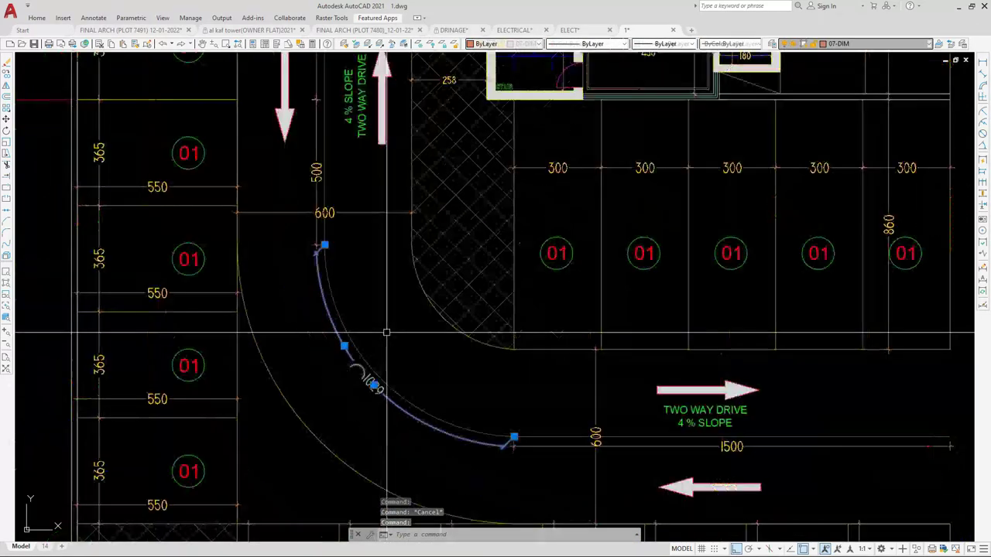
{"action": "scroll", "coordinate": [503, 430], "scroll_direction": "up", "scroll_amount": 6}
{"action": "left_click", "coordinate": [514, 437]}
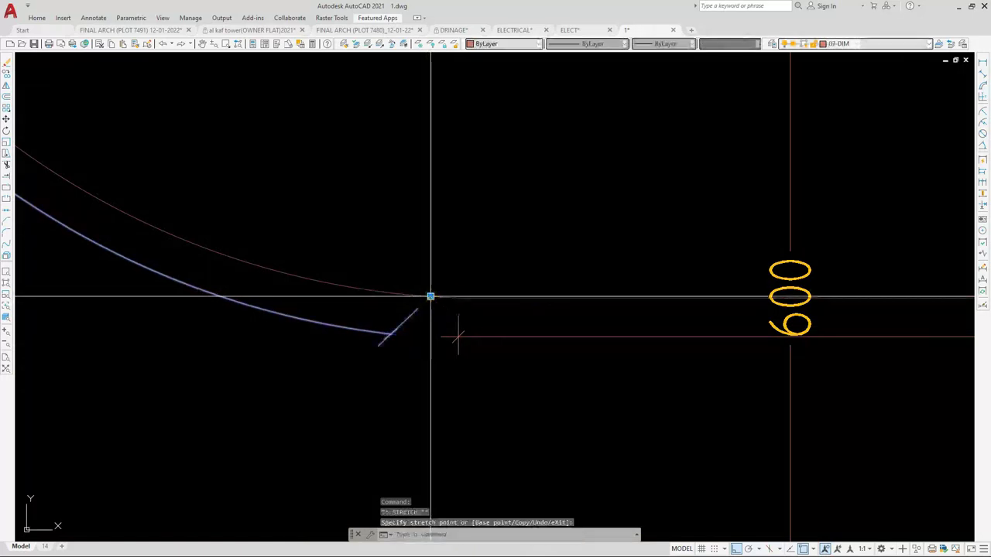
{"action": "key", "text": "Escape"}
{"action": "scroll", "coordinate": [486, 345], "scroll_direction": "down", "scroll_amount": 4}
{"action": "left_click", "coordinate": [454, 336]}
{"action": "scroll", "coordinate": [467, 317], "scroll_direction": "up", "scroll_amount": 5}
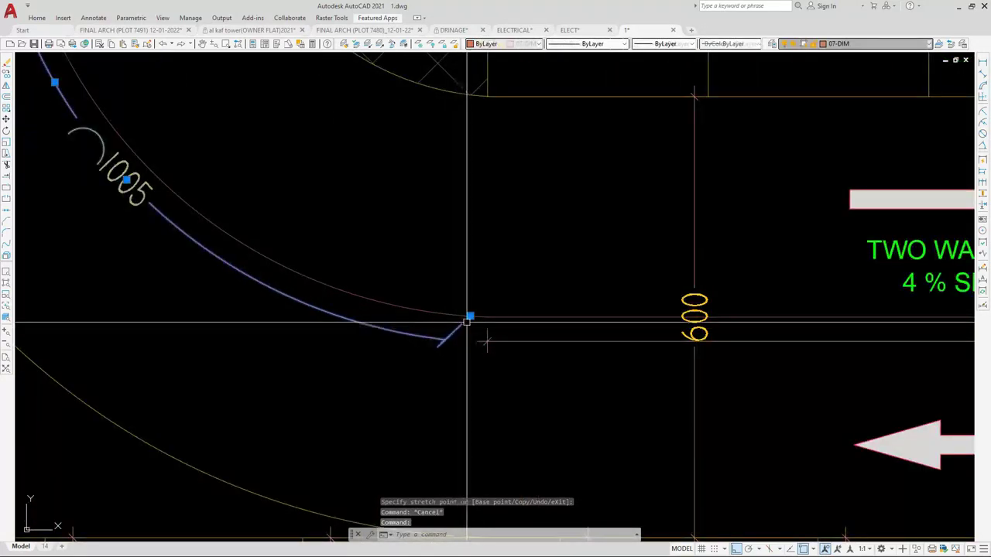
{"action": "left_click", "coordinate": [469, 311]}
{"action": "key", "text": "Escape"}
Readjust the same dimension's end near the horizontal drive line to match the end of the lower curve
{"action": "scroll", "coordinate": [491, 343], "scroll_direction": "down", "scroll_amount": 5}
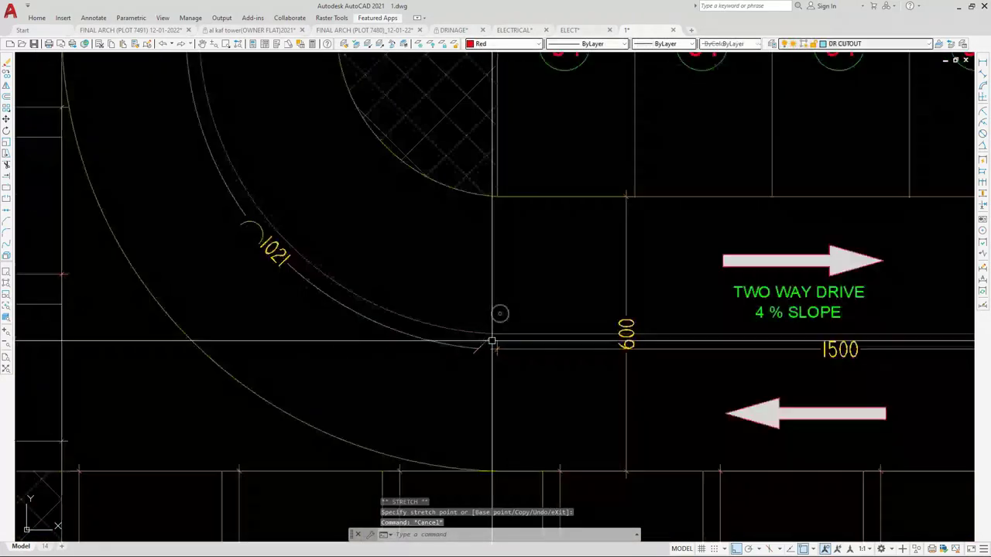
{"action": "left_click", "coordinate": [480, 343]}
{"action": "left_click", "coordinate": [480, 343]}
{"action": "scroll", "coordinate": [496, 345], "scroll_direction": "up", "scroll_amount": 5}
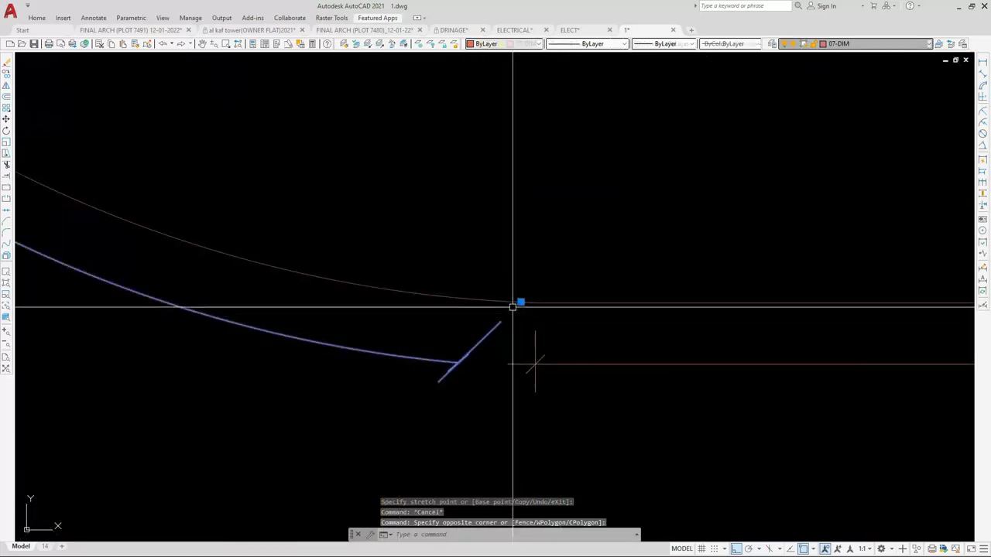
{"action": "left_click", "coordinate": [517, 303]}
{"action": "key", "text": "Escape"}
{"action": "scroll", "coordinate": [501, 357], "scroll_direction": "down", "scroll_amount": 5}
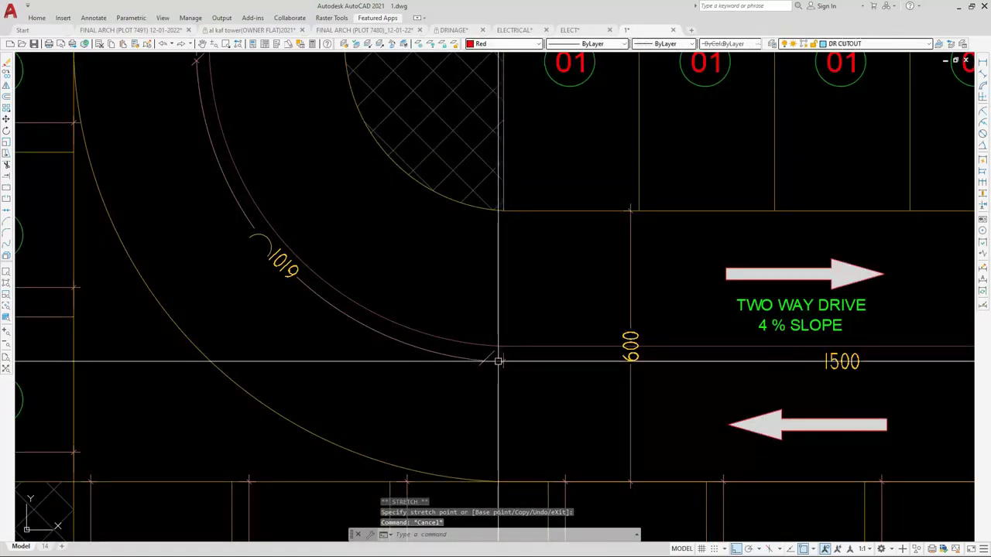
{"action": "left_click", "coordinate": [490, 355]}
{"action": "scroll", "coordinate": [503, 345], "scroll_direction": "up", "scroll_amount": 5}
{"action": "left_click", "coordinate": [491, 348]}
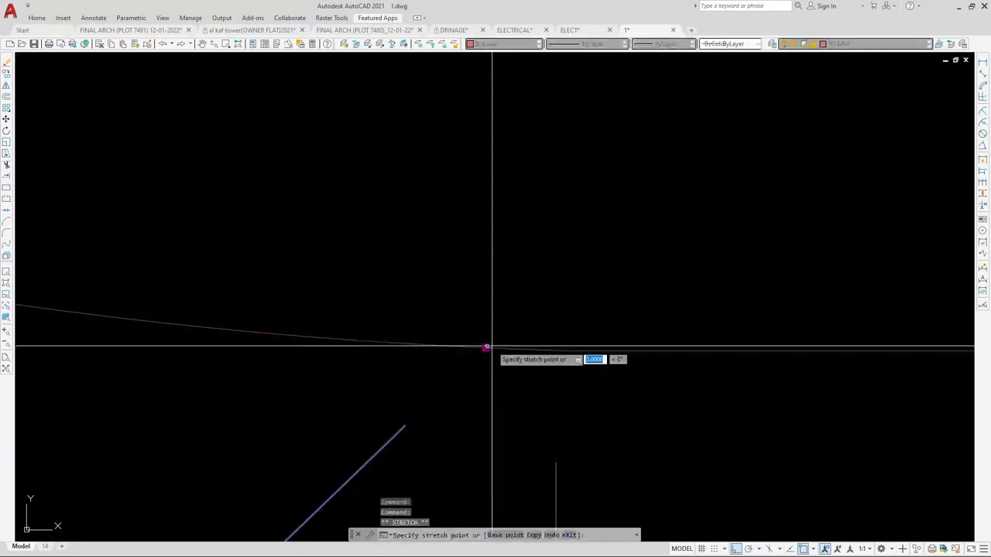
{"action": "key", "text": "Escape"}
{"action": "scroll", "coordinate": [495, 348], "scroll_direction": "down", "scroll_amount": 5}
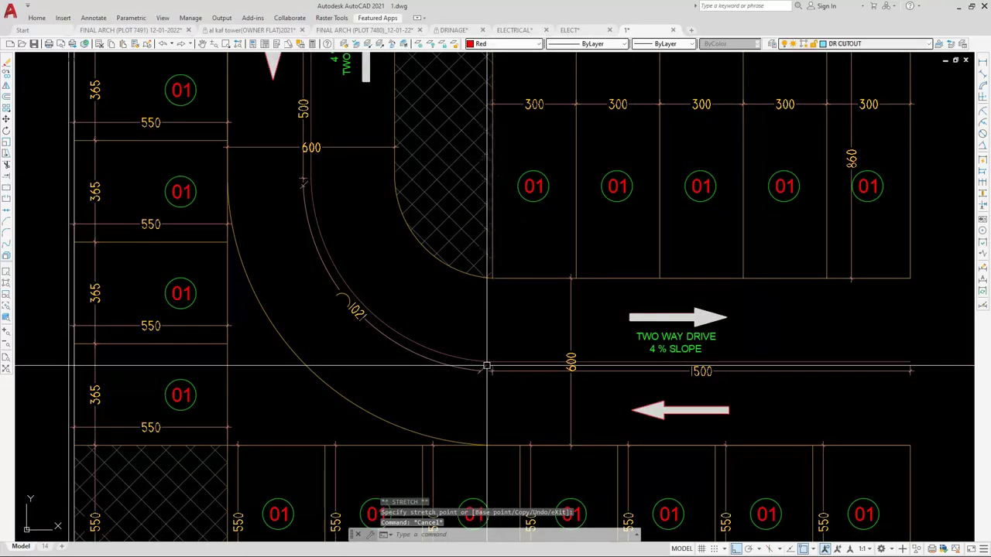
Stretch the lower arc dimension's other end to where the curve meets the vertical drive line
{"action": "scroll", "coordinate": [318, 194], "scroll_direction": "up", "scroll_amount": 3}
{"action": "left_click", "coordinate": [268, 162]}
{"action": "left_click", "coordinate": [256, 151]}
{"action": "scroll", "coordinate": [286, 124], "scroll_direction": "up", "scroll_amount": 3}
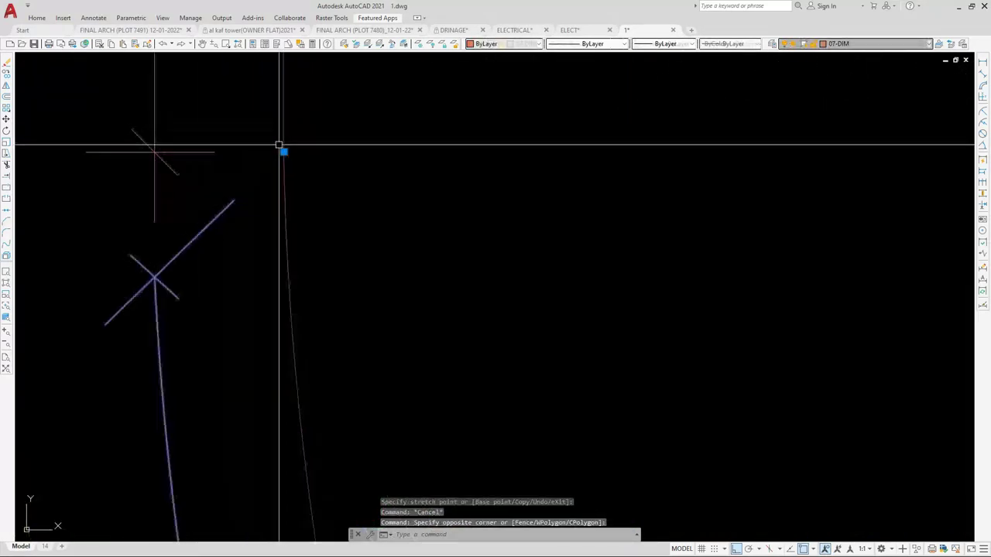
{"action": "left_click", "coordinate": [283, 152]}
{"action": "key", "text": "Escape"}
{"action": "scroll", "coordinate": [262, 172], "scroll_direction": "down", "scroll_amount": 6}
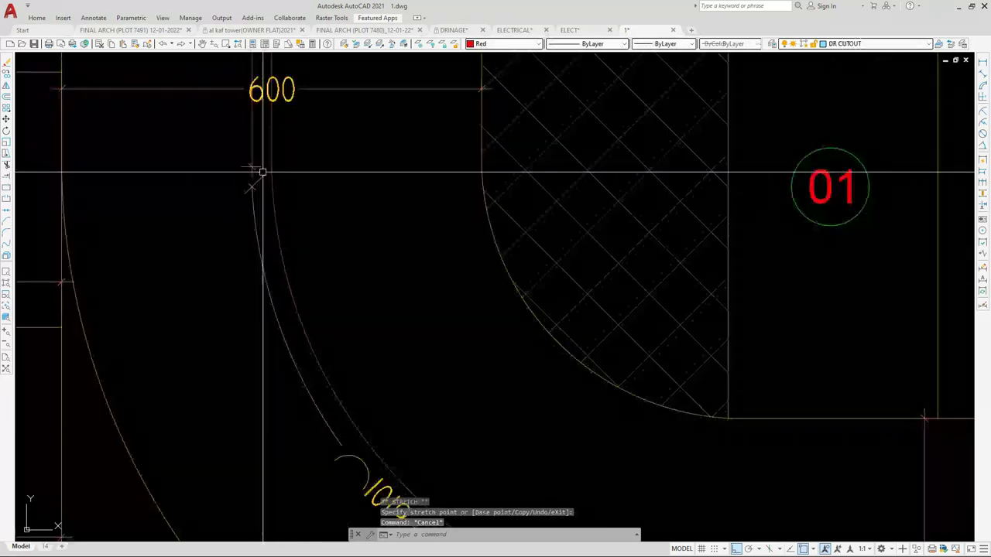
{"action": "scroll", "coordinate": [262, 174], "scroll_direction": "up", "scroll_amount": 5}
{"action": "left_click", "coordinate": [261, 168]}
{"action": "scroll", "coordinate": [305, 165], "scroll_direction": "up", "scroll_amount": 3}
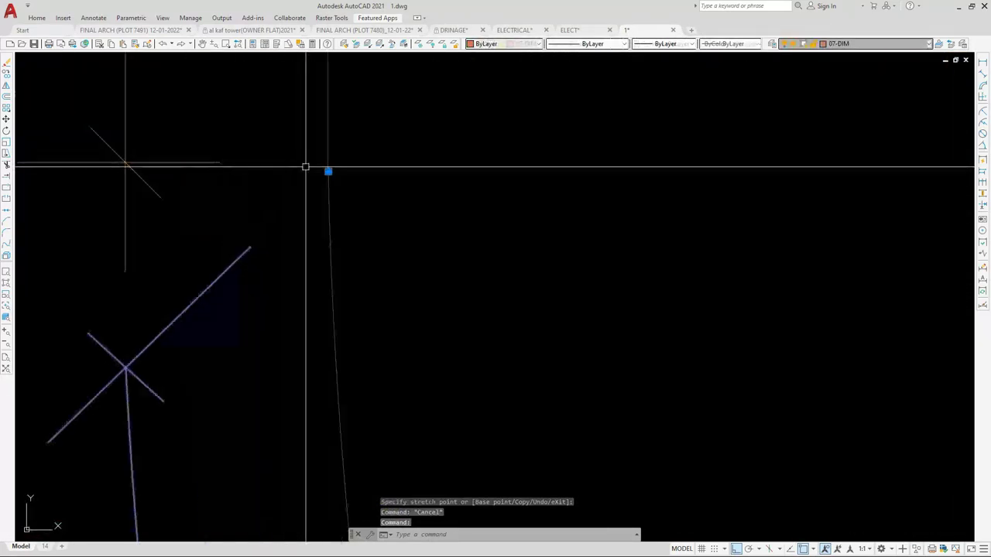
{"action": "left_click", "coordinate": [361, 178]}
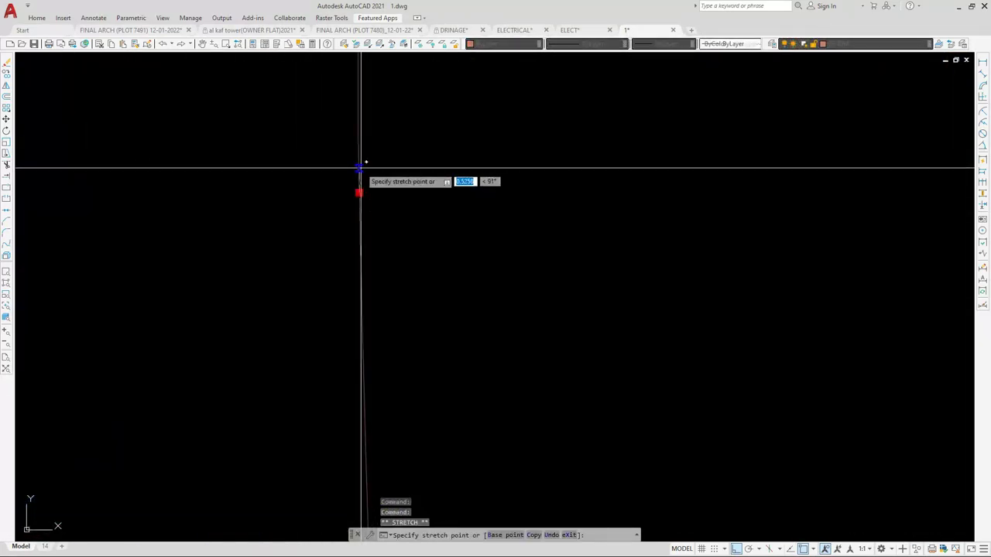
{"action": "key", "text": "Escape"}
{"action": "scroll", "coordinate": [325, 179], "scroll_direction": "down", "scroll_amount": 5}
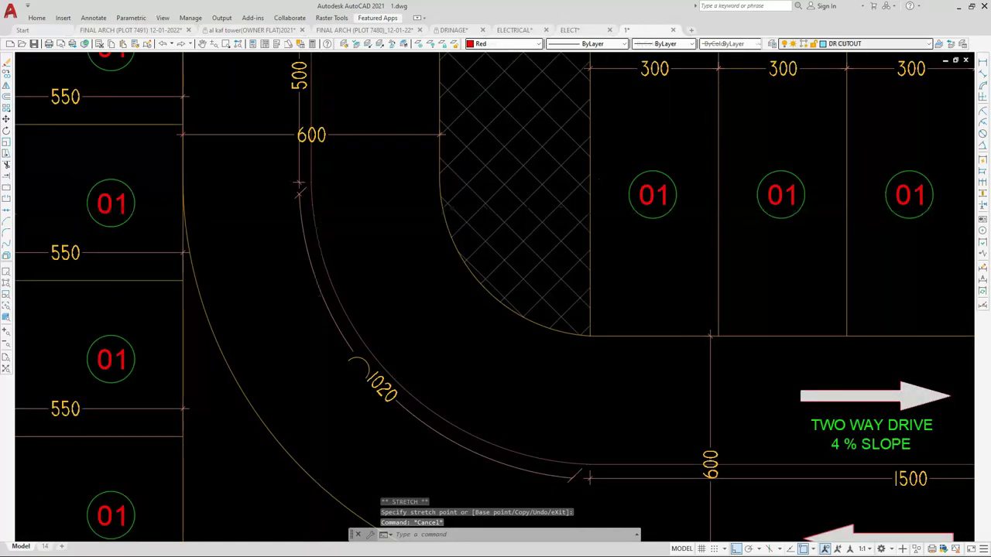
Add a horizontal linear dimension across the hatched strip between the vertical drive and the 300-wide parking bays
{"action": "scroll", "coordinate": [333, 249], "scroll_direction": "down", "scroll_amount": 4}
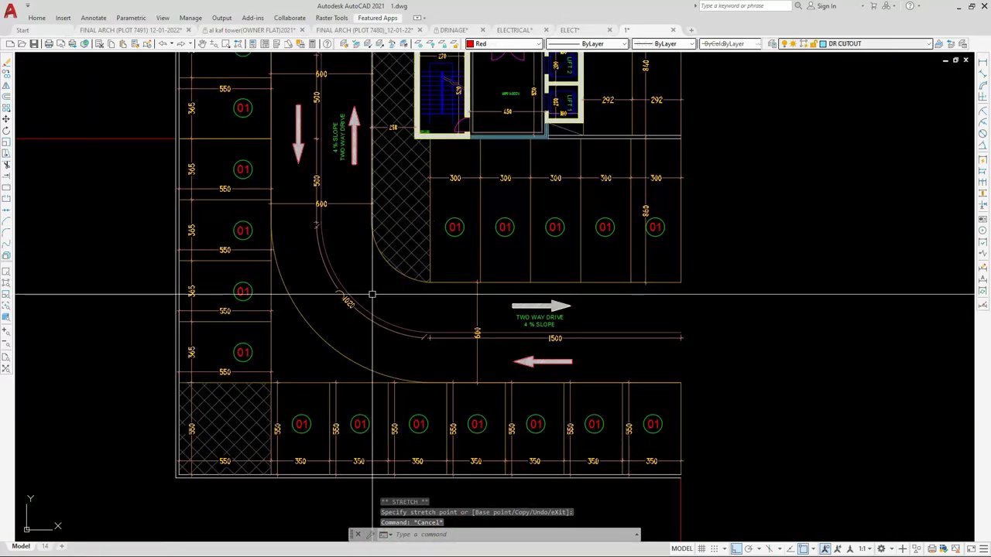
{"action": "scroll", "coordinate": [372, 334], "scroll_direction": "down", "scroll_amount": 3}
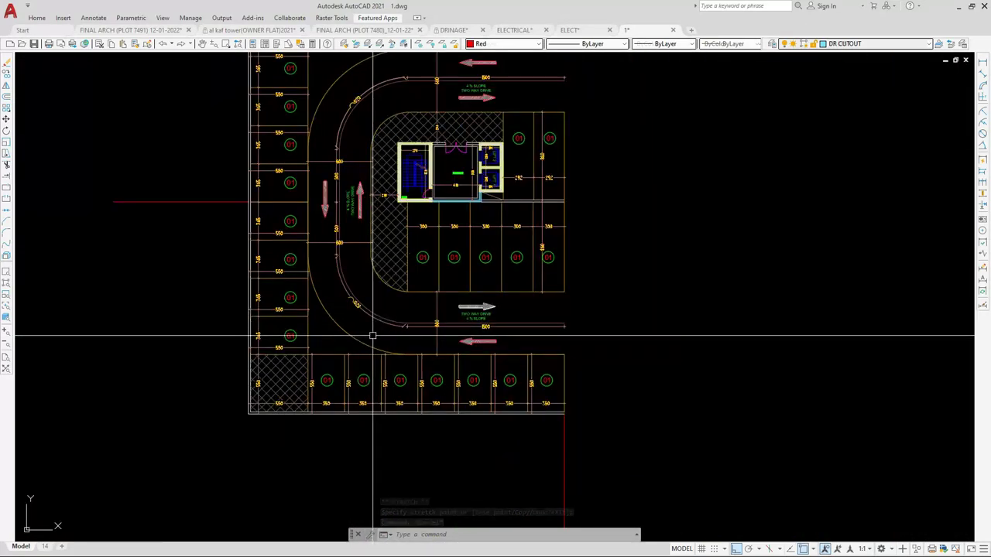
{"action": "scroll", "coordinate": [405, 208], "scroll_direction": "up", "scroll_amount": 2}
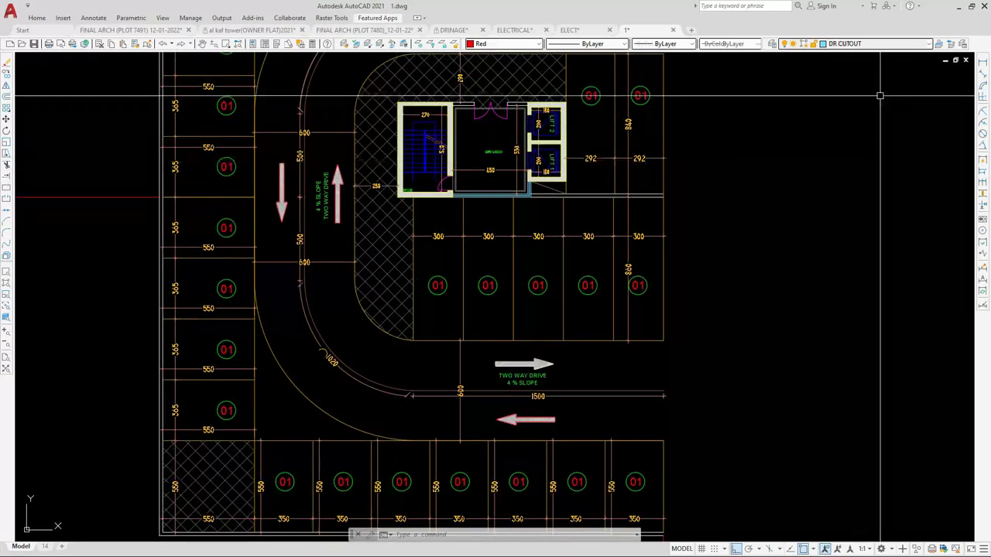
{"action": "left_click", "coordinate": [984, 64]}
{"action": "scroll", "coordinate": [480, 255], "scroll_direction": "up", "scroll_amount": 6}
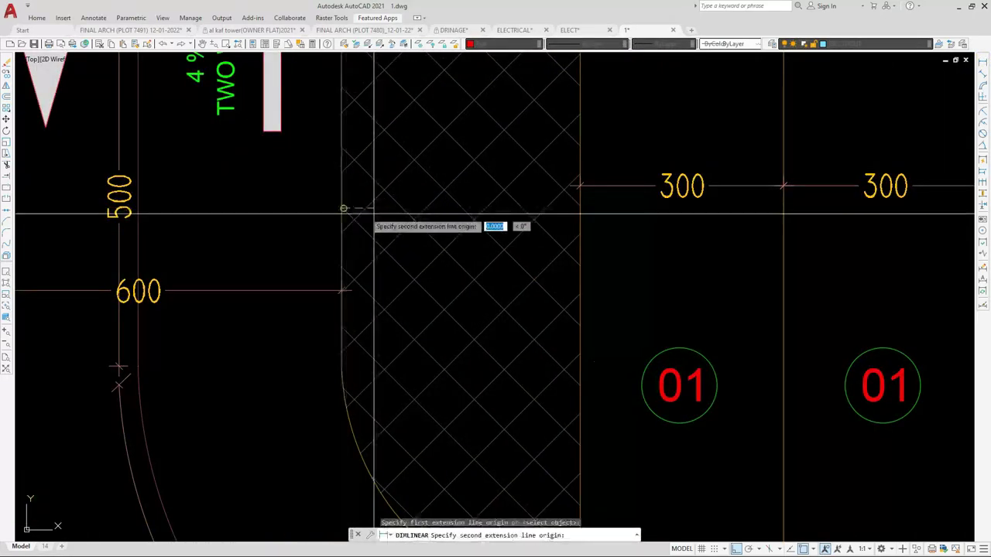
{"action": "left_click", "coordinate": [579, 209]}
{"action": "left_click", "coordinate": [580, 209]}
Match the hatched strip's dimension to the properties of the adjacent 300 parking bay dimension
{"action": "left_click", "coordinate": [593, 186]}
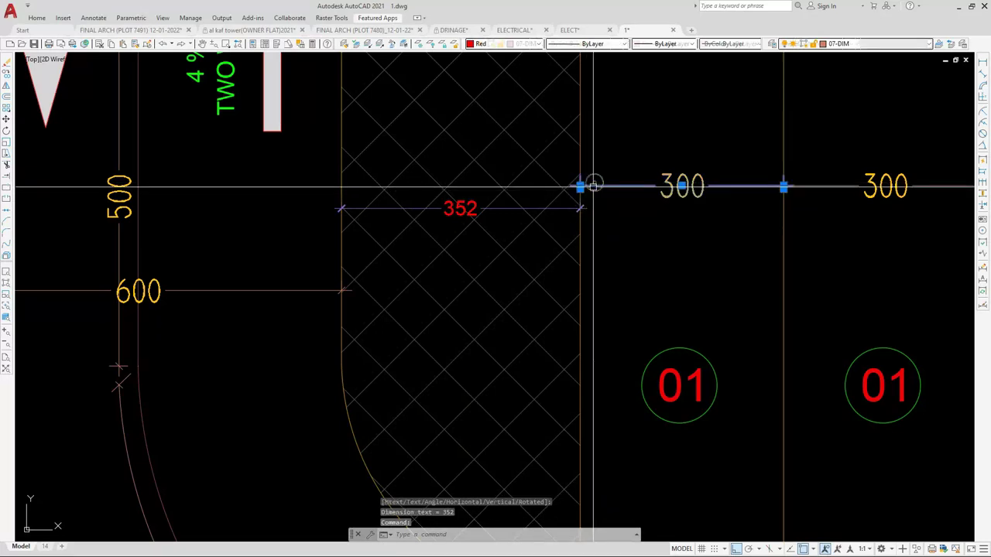
{"action": "type", "text": "MA"}
{"action": "key", "text": "Return"}
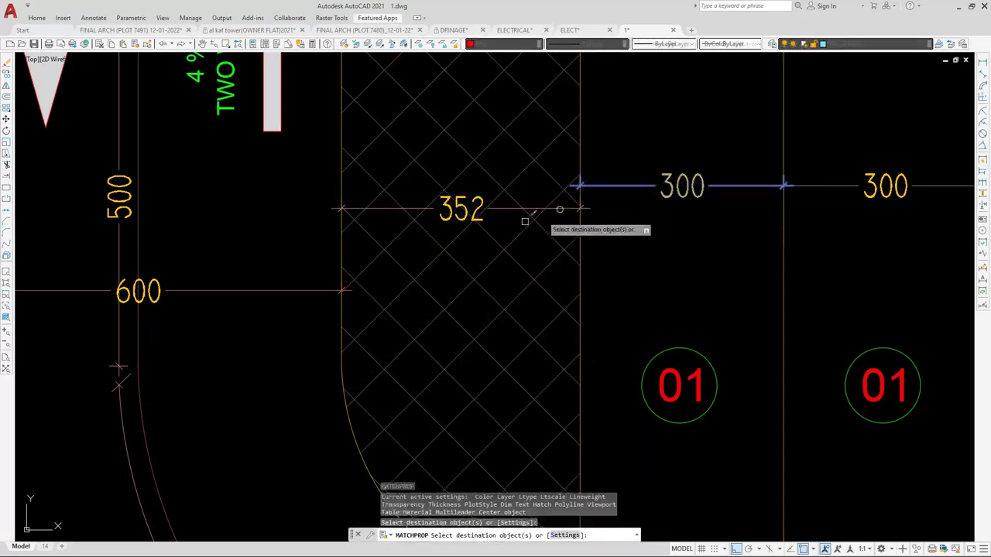
{"action": "scroll", "coordinate": [410, 267], "scroll_direction": "down", "scroll_amount": 4}
{"action": "key", "text": "Escape"}
{"action": "scroll", "coordinate": [431, 296], "scroll_direction": "down", "scroll_amount": 5}
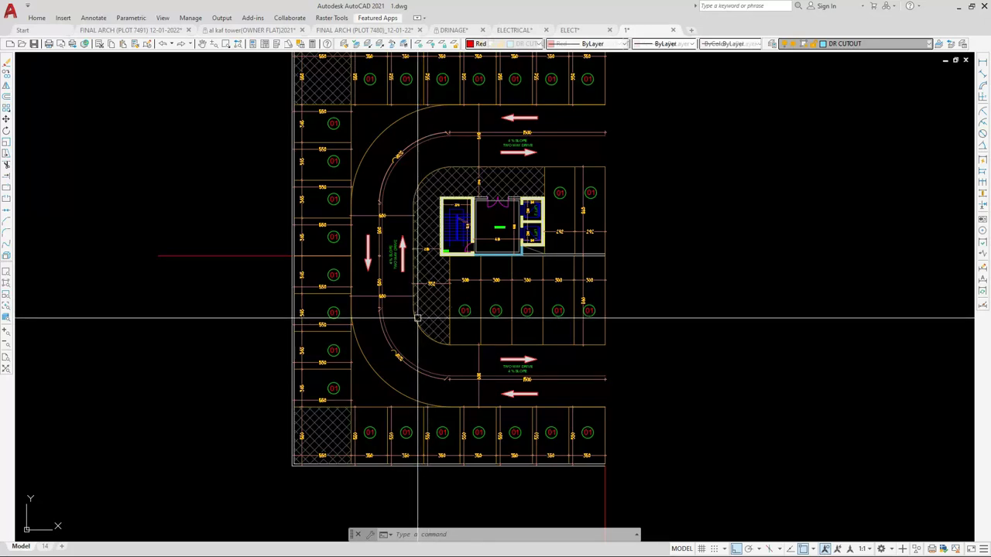
Mirror the entire half parking plan about the vertical centreline, keeping the source objects
{"action": "scroll", "coordinate": [417, 317], "scroll_direction": "down", "scroll_amount": 3}
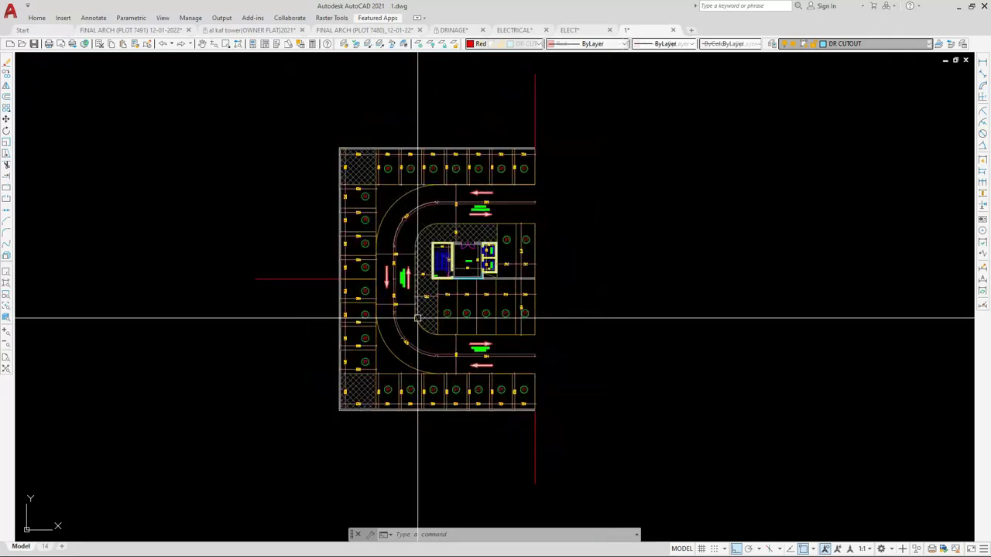
{"action": "left_click", "coordinate": [301, 131]}
{"action": "left_click", "coordinate": [540, 419]}
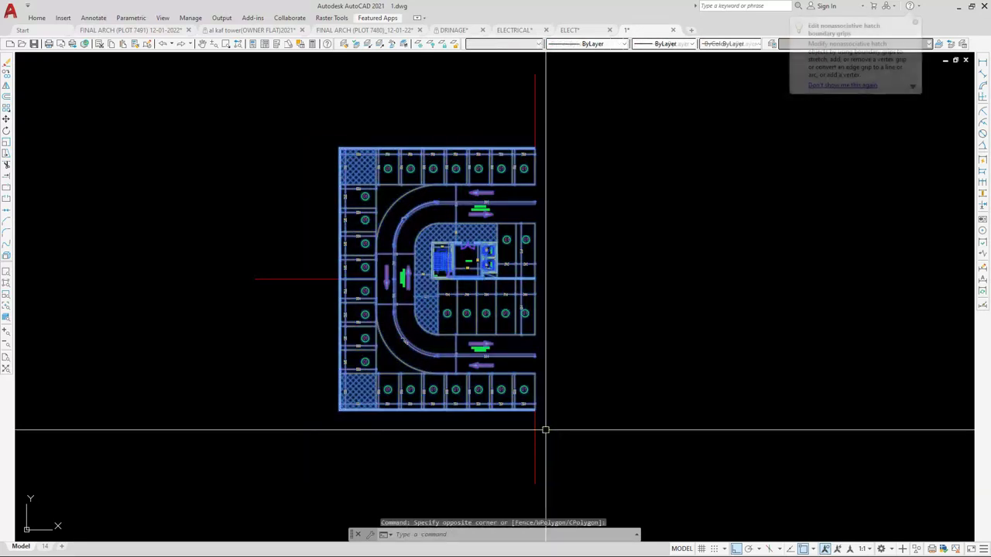
{"action": "scroll", "coordinate": [535, 375], "scroll_direction": "up", "scroll_amount": 4}
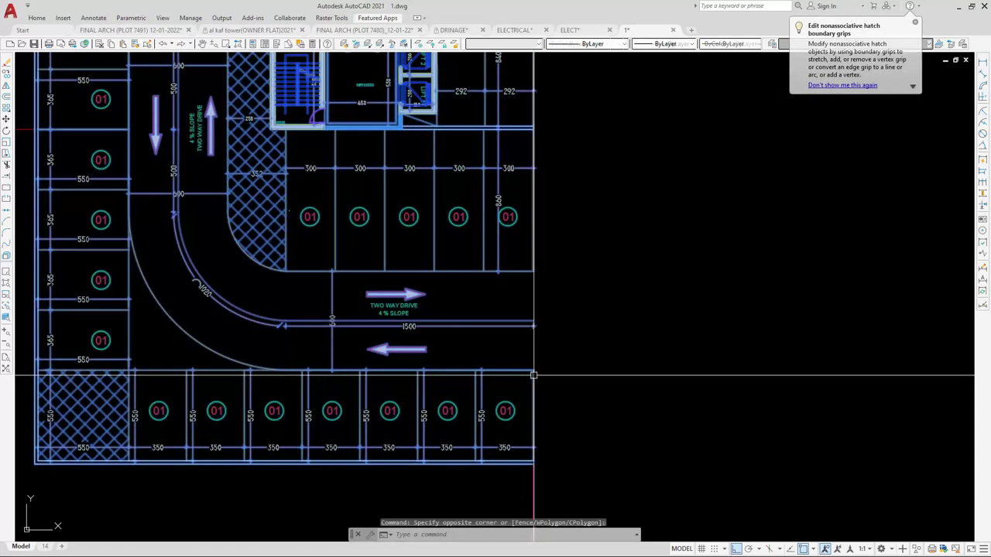
{"action": "scroll", "coordinate": [529, 393], "scroll_direction": "down", "scroll_amount": 2}
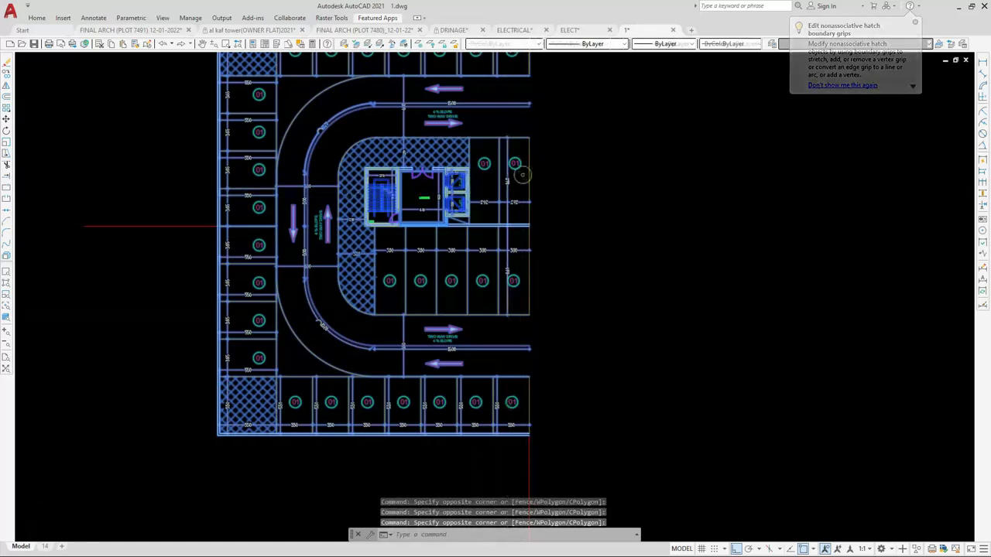
{"action": "scroll", "coordinate": [508, 132], "scroll_direction": "down", "scroll_amount": 2}
{"action": "scroll", "coordinate": [507, 131], "scroll_direction": "up", "scroll_amount": 4}
{"action": "scroll", "coordinate": [475, 237], "scroll_direction": "down", "scroll_amount": 4}
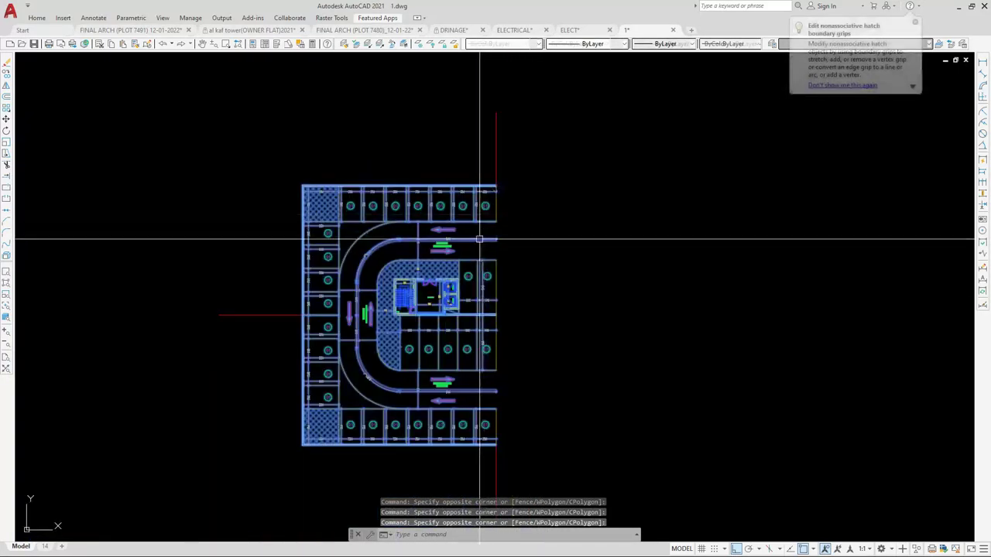
{"action": "type", "text": "i"}
{"action": "key", "text": "Return"}
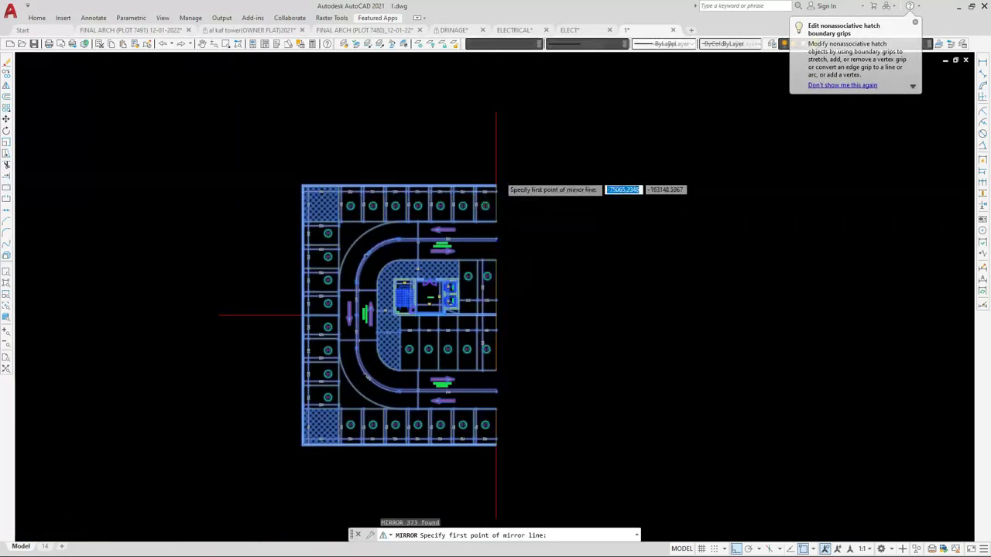
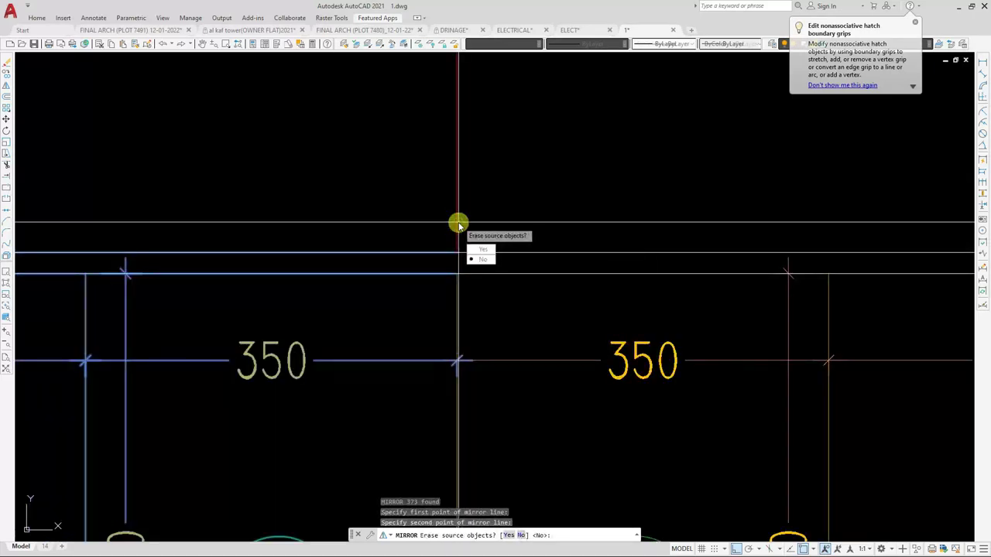
{"action": "type", "text": "n"}
{"action": "key", "text": "Return"}
{"action": "scroll", "coordinate": [457, 220], "scroll_direction": "down", "scroll_amount": 10}
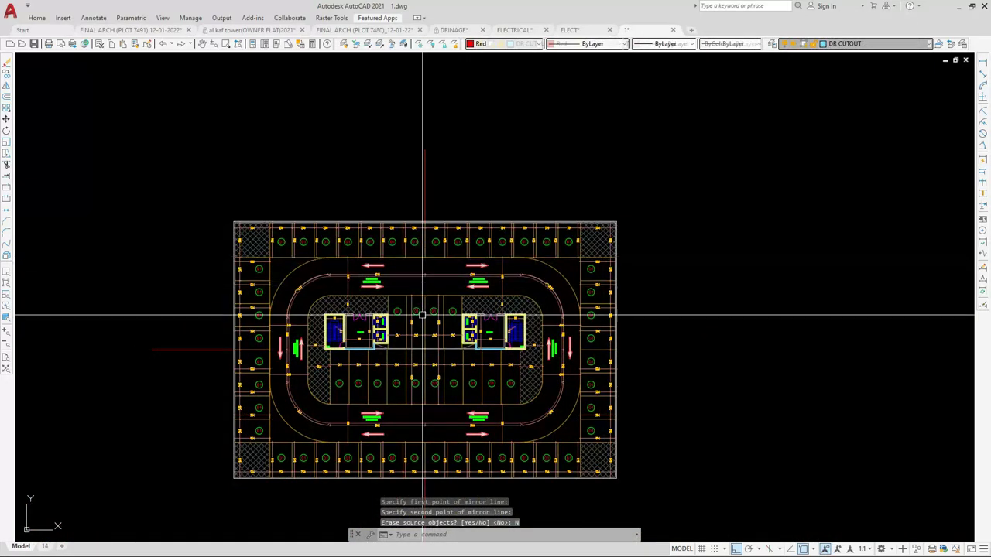
Erase the upper 500 dimension on the mirrored vertical drive and stretch the remaining one over the full straight length
{"action": "scroll", "coordinate": [450, 375], "scroll_direction": "up", "scroll_amount": 4}
{"action": "scroll", "coordinate": [451, 376], "scroll_direction": "down", "scroll_amount": 3}
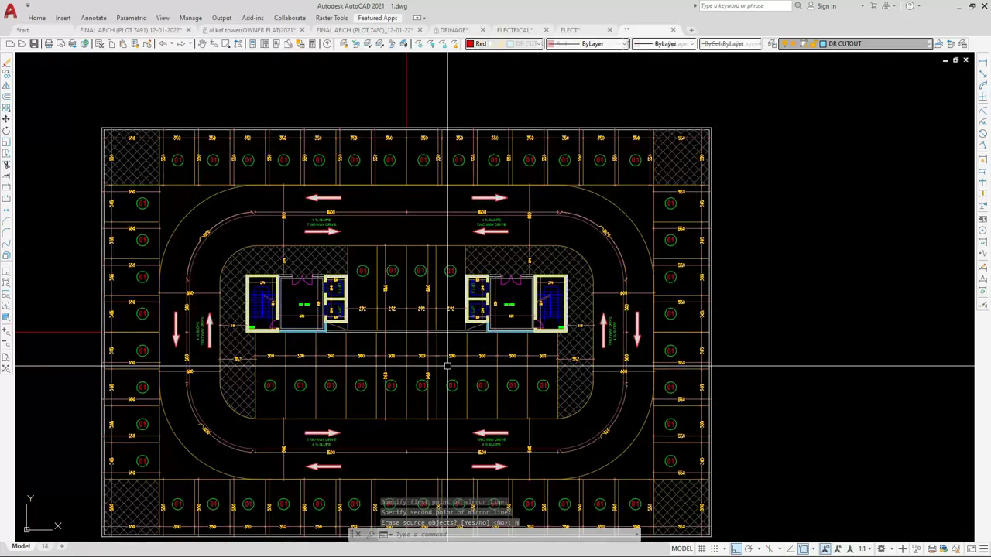
{"action": "scroll", "coordinate": [571, 280], "scroll_direction": "up", "scroll_amount": 5}
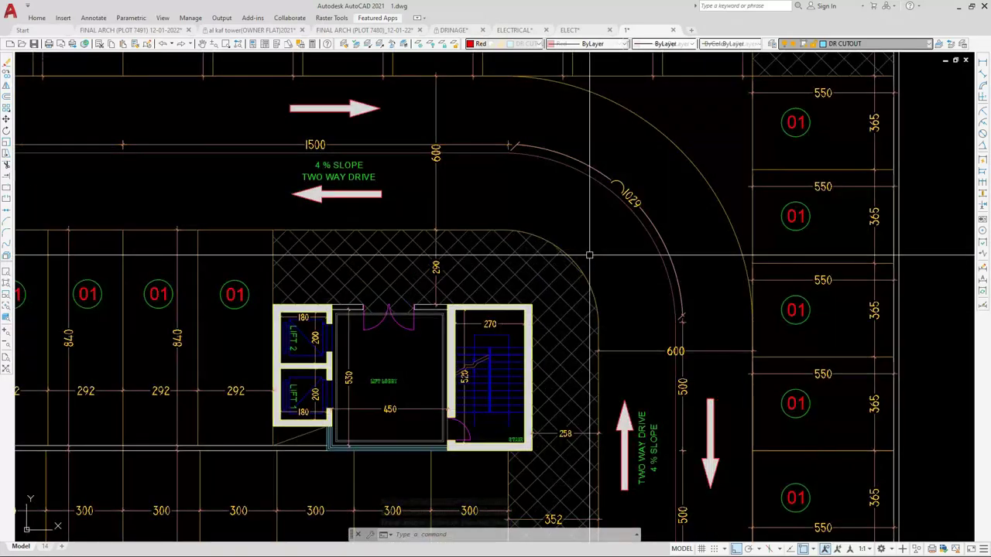
{"action": "scroll", "coordinate": [570, 280], "scroll_direction": "down", "scroll_amount": 5}
{"action": "scroll", "coordinate": [608, 410], "scroll_direction": "up", "scroll_amount": 4}
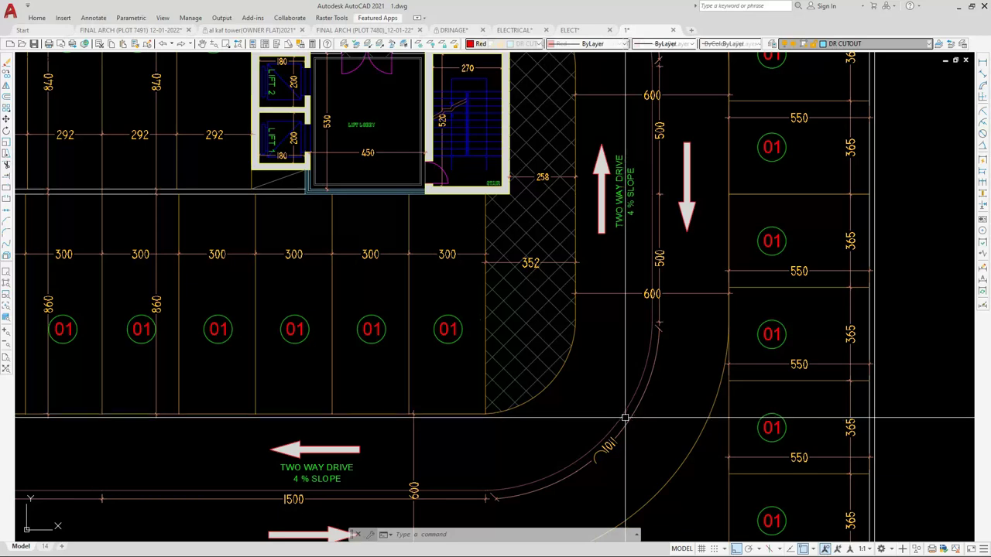
{"action": "scroll", "coordinate": [632, 423], "scroll_direction": "down", "scroll_amount": 3}
{"action": "scroll", "coordinate": [649, 246], "scroll_direction": "up", "scroll_amount": 2}
{"action": "left_click", "coordinate": [649, 247]}
{"action": "type", "text": "e"}
{"action": "key", "text": "space"}
{"action": "left_click", "coordinate": [649, 300]}
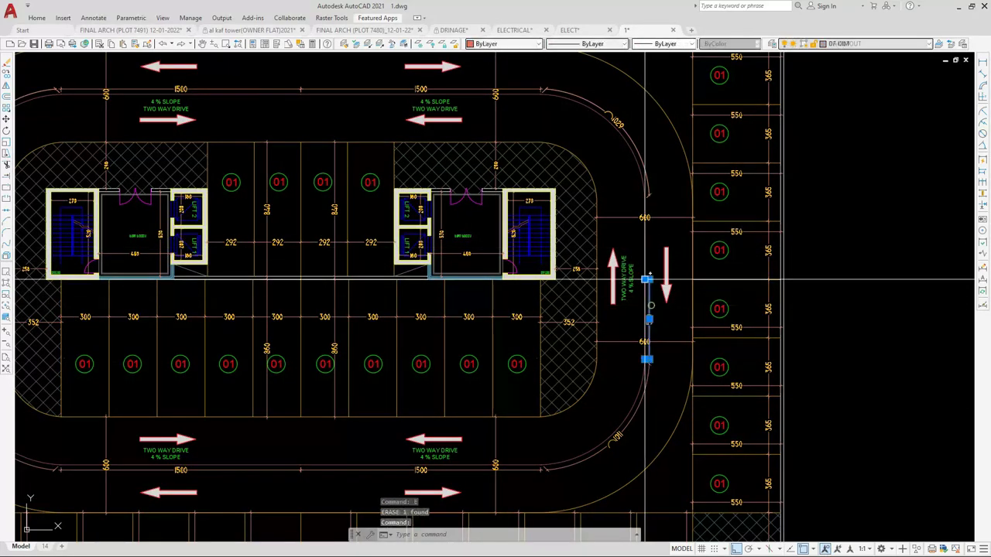
{"action": "left_click", "coordinate": [649, 280]}
{"action": "scroll", "coordinate": [647, 218], "scroll_direction": "up", "scroll_amount": 4}
{"action": "left_click", "coordinate": [652, 171]}
{"action": "key", "text": "Escape"}
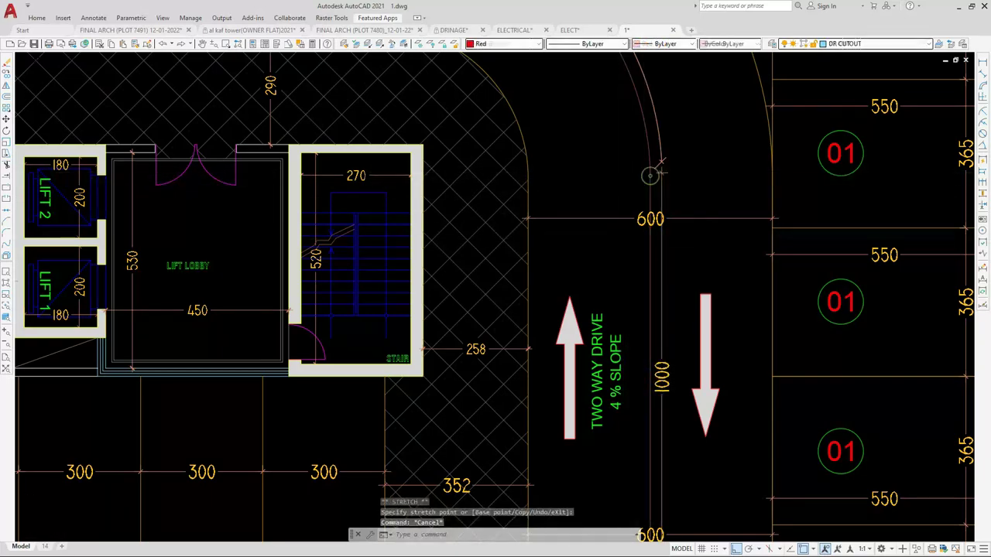
Erase the lower 500 dimension on the original vertical drive and extend the upper one to the lower curve's start
{"action": "scroll", "coordinate": [632, 273], "scroll_direction": "down", "scroll_amount": 4}
{"action": "scroll", "coordinate": [206, 303], "scroll_direction": "up", "scroll_amount": 4}
{"action": "left_click", "coordinate": [220, 346]}
{"action": "type", "text": "e"}
{"action": "key", "text": "space"}
{"action": "left_click", "coordinate": [219, 251]}
{"action": "left_click", "coordinate": [230, 257]}
{"action": "left_click", "coordinate": [228, 456]}
{"action": "key", "text": "Escape"}
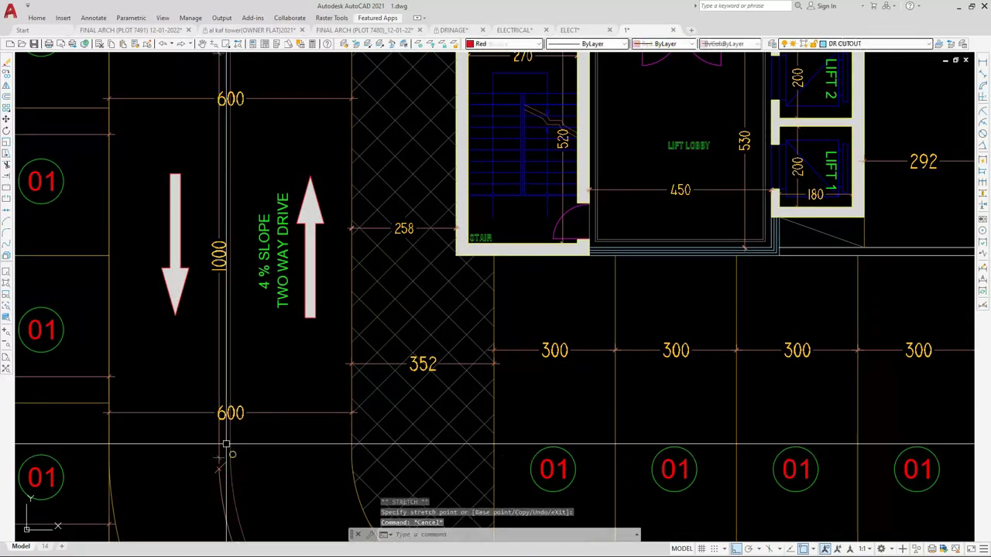
Erase the upper and lower arc length dimensions on the mirrored side's driveway curves
{"action": "scroll", "coordinate": [222, 415], "scroll_direction": "down", "scroll_amount": 5}
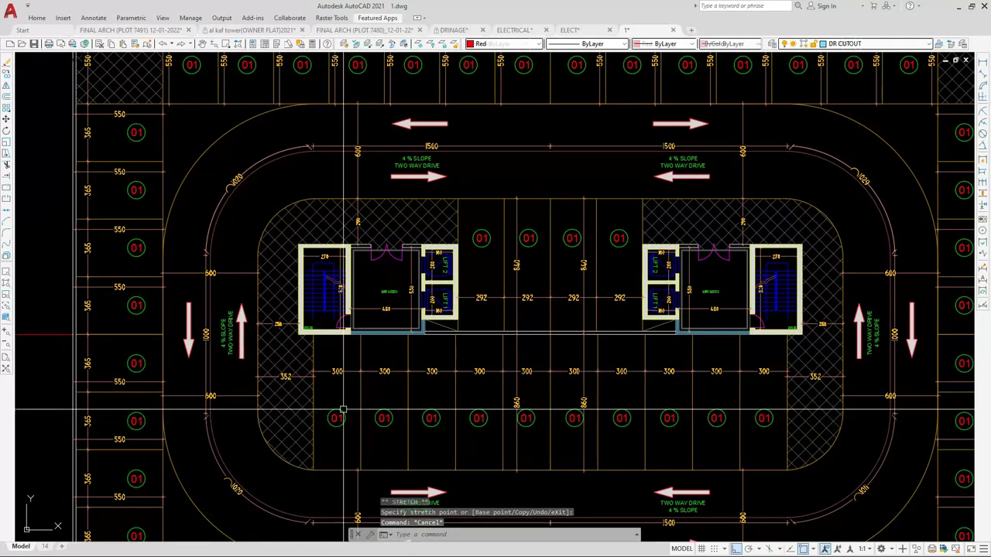
{"action": "left_click", "coordinate": [865, 179]}
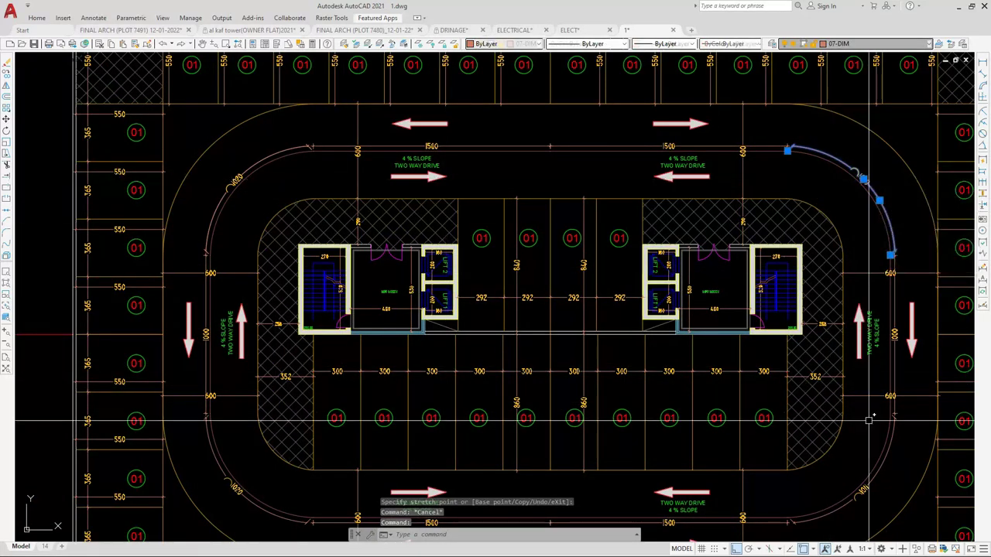
{"action": "key", "text": "Delete"}
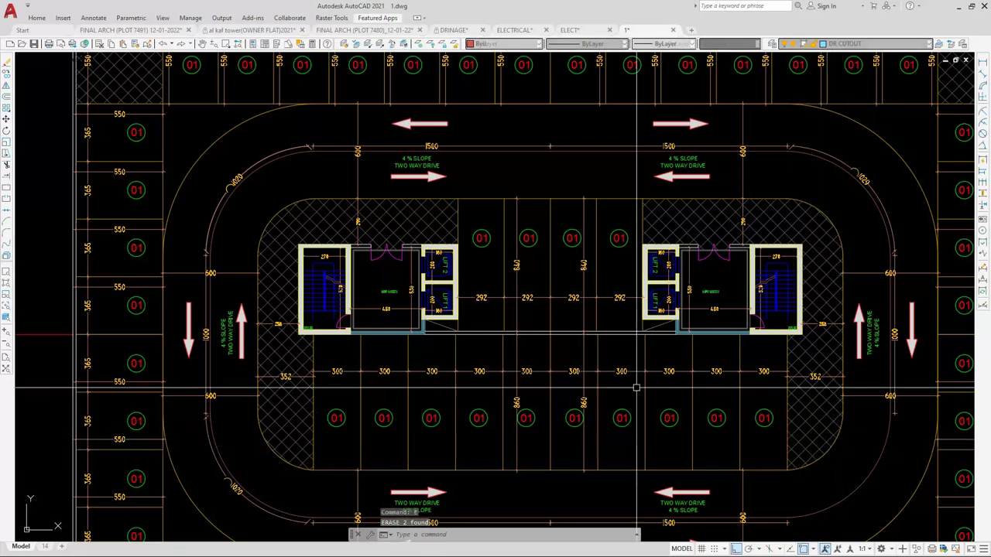
{"action": "left_click", "coordinate": [880, 200]}
{"action": "type", "text": "e"}
{"action": "key", "text": "space"}
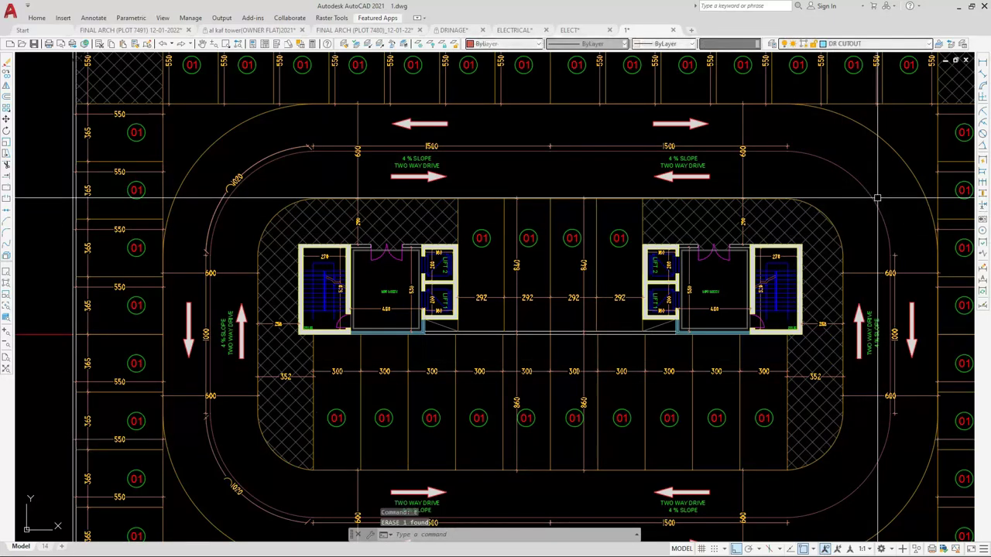
Mirror the two 1020 arc length dimensions of the original side about the vertical centreline, keeping the source objects
{"action": "left_click", "coordinate": [229, 173]}
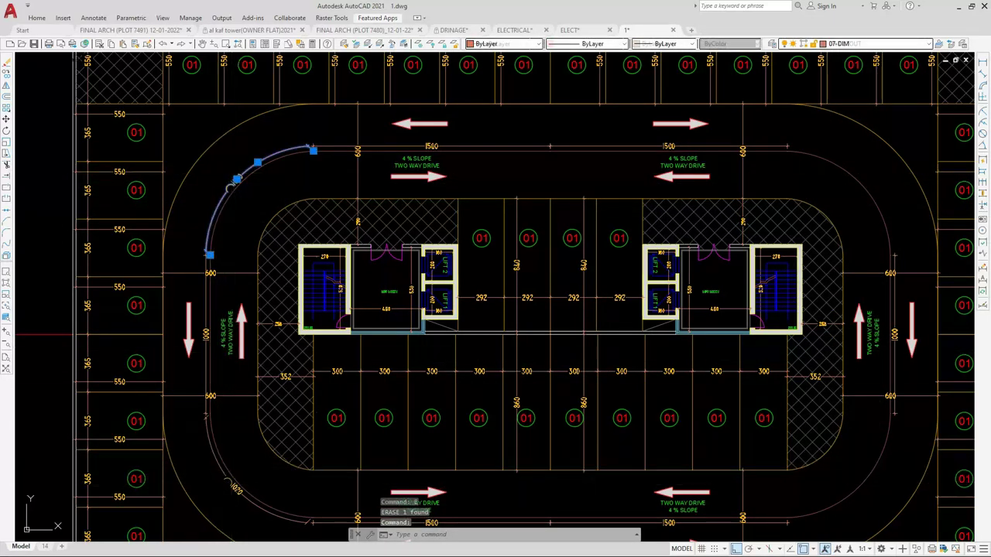
{"action": "left_click", "coordinate": [218, 460]}
{"action": "key", "text": "Return"}
{"action": "scroll", "coordinate": [242, 453], "scroll_direction": "down", "scroll_amount": 2}
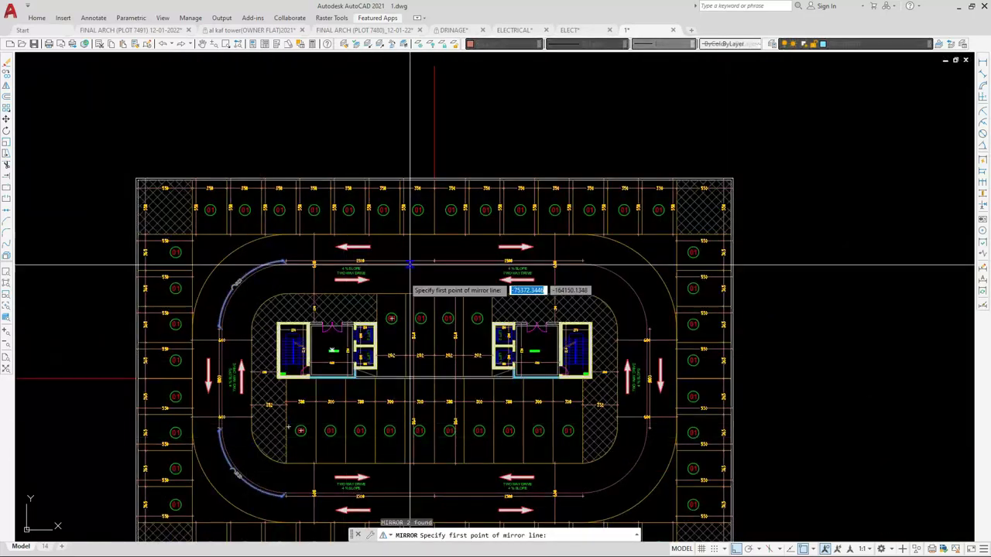
{"action": "left_click", "coordinate": [435, 147]}
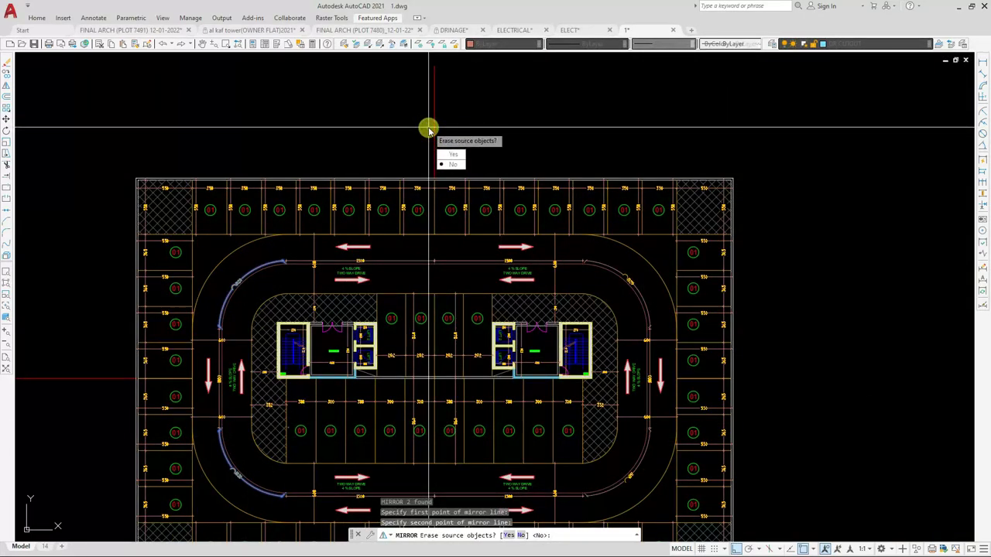
{"action": "key", "text": "Return"}
Stretch the lower end of the mirrored upper curve's arc dimension to the point where the vertical drive's straight begins
{"action": "scroll", "coordinate": [616, 302], "scroll_direction": "up", "scroll_amount": 3}
{"action": "left_click", "coordinate": [619, 321]}
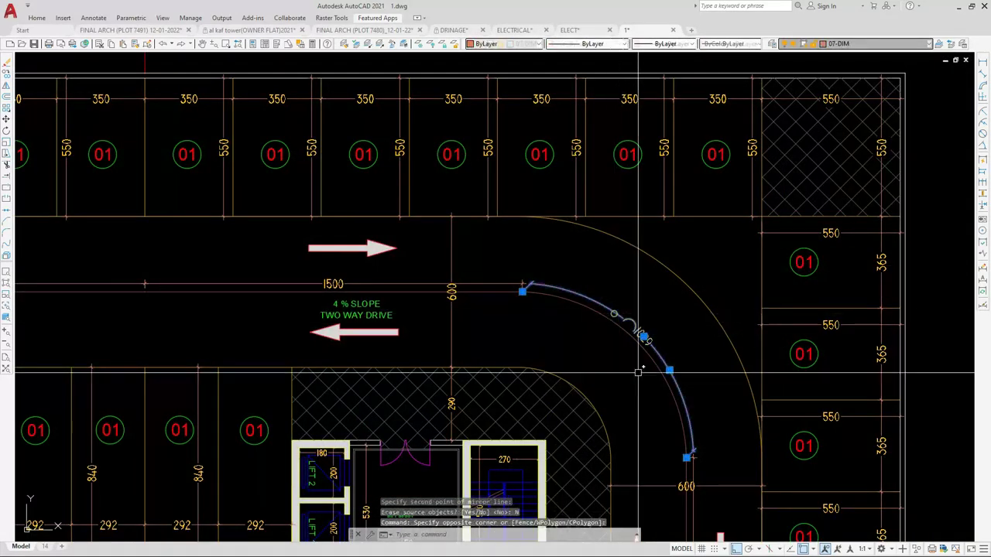
{"action": "scroll", "coordinate": [686, 456], "scroll_direction": "up", "scroll_amount": 5}
{"action": "left_click", "coordinate": [686, 457]}
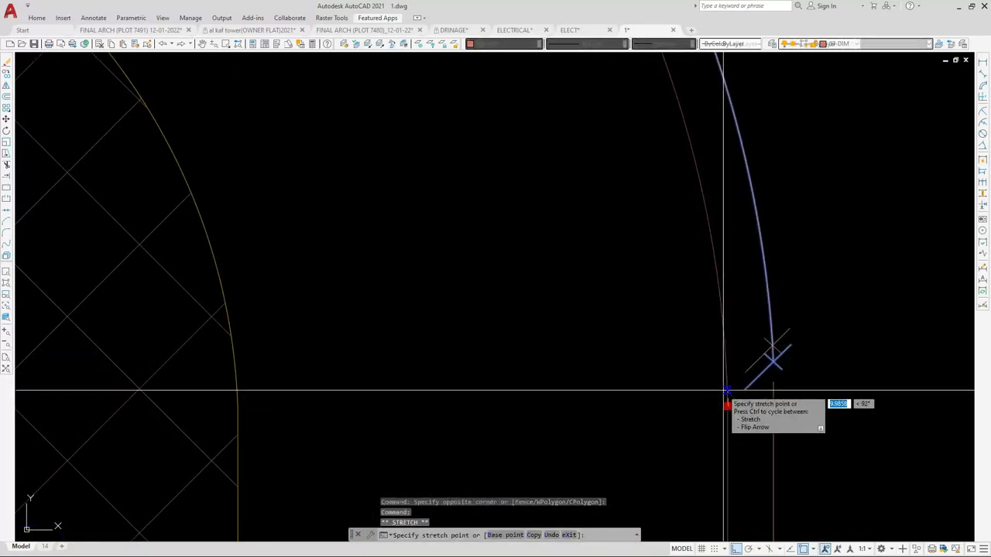
{"action": "key", "text": "Escape"}
{"action": "scroll", "coordinate": [697, 396], "scroll_direction": "down", "scroll_amount": 5}
{"action": "scroll", "coordinate": [697, 391], "scroll_direction": "up", "scroll_amount": 5}
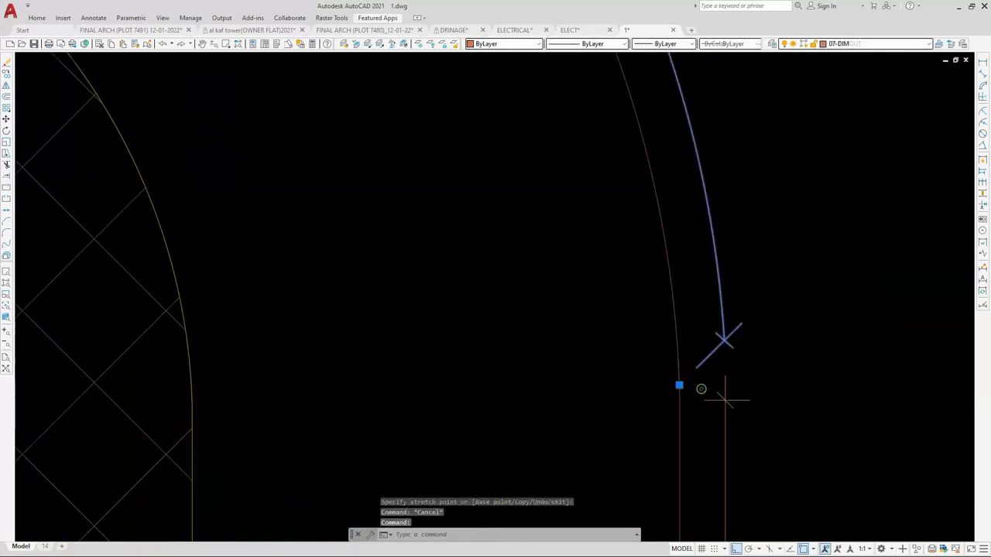
{"action": "left_click", "coordinate": [678, 357]}
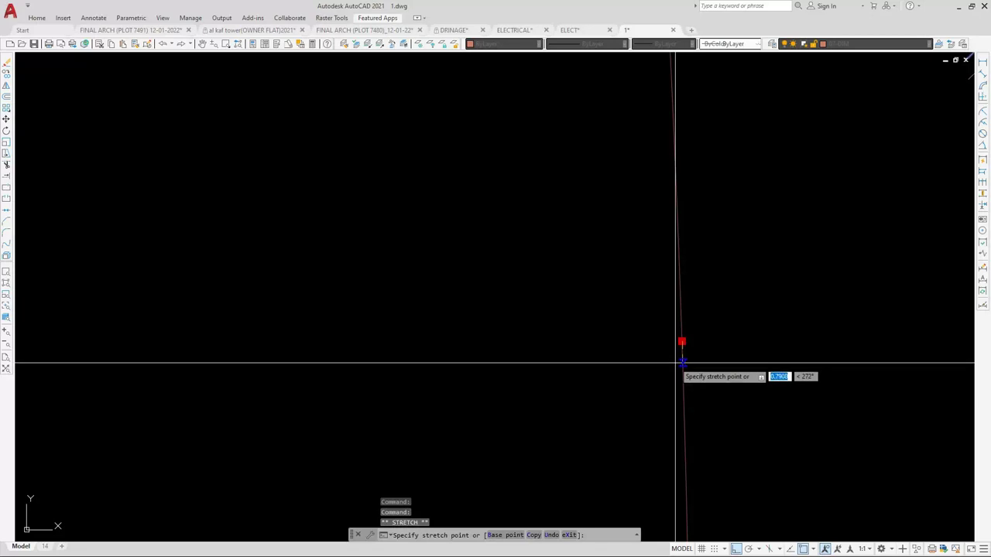
{"action": "key", "text": "Escape"}
Stretch the upper end of the mirrored lower curve's arc dimension to the end of the vertical drive's straight
{"action": "scroll", "coordinate": [680, 356], "scroll_direction": "down", "scroll_amount": 5}
{"action": "scroll", "coordinate": [593, 276], "scroll_direction": "down", "scroll_amount": 5}
{"action": "scroll", "coordinate": [587, 438], "scroll_direction": "up", "scroll_amount": 5}
{"action": "left_click", "coordinate": [582, 436]}
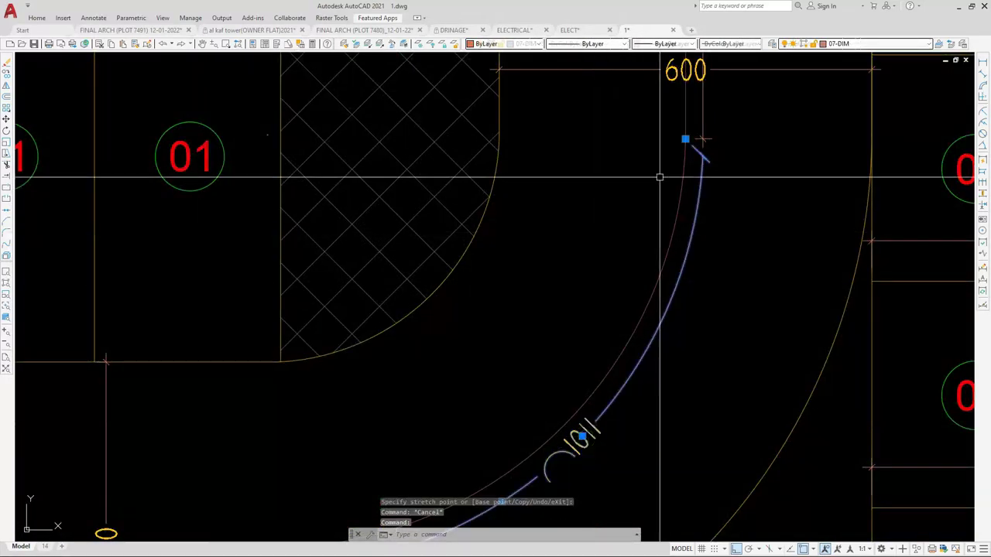
{"action": "scroll", "coordinate": [682, 147], "scroll_direction": "up", "scroll_amount": 4}
{"action": "left_click", "coordinate": [685, 139]}
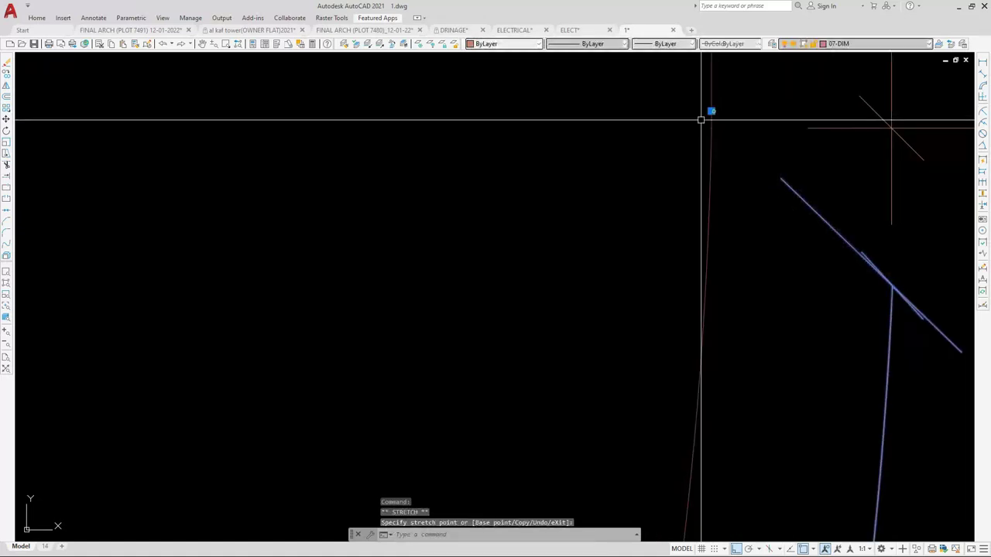
{"action": "key", "text": "Escape"}
{"action": "scroll", "coordinate": [730, 132], "scroll_direction": "down", "scroll_amount": 5}
{"action": "scroll", "coordinate": [440, 391], "scroll_direction": "up", "scroll_amount": 2}
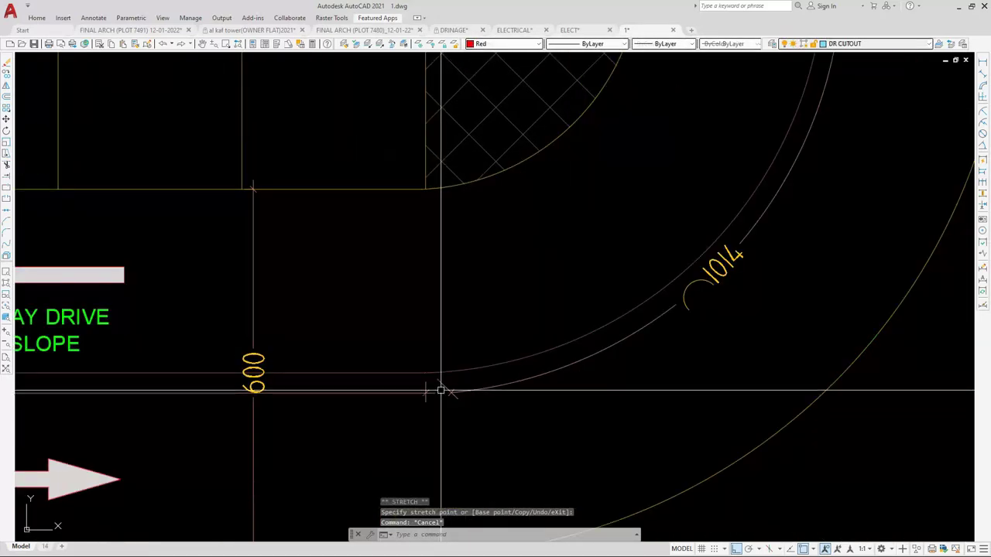
Stretch the other end of the mirrored lower curve's arc dimension towards the end of the lower horizontal drive's straight
{"action": "left_click", "coordinate": [449, 389]}
{"action": "scroll", "coordinate": [524, 443], "scroll_direction": "up", "scroll_amount": 4}
{"action": "left_click", "coordinate": [586, 283]}
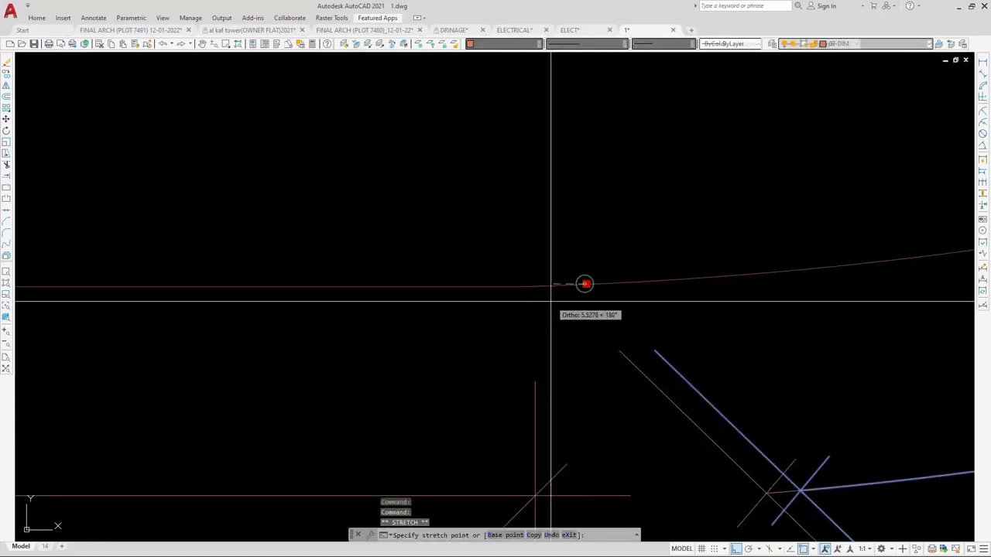
{"action": "key", "text": "Escape"}
{"action": "scroll", "coordinate": [552, 301], "scroll_direction": "down", "scroll_amount": 5}
{"action": "scroll", "coordinate": [469, 333], "scroll_direction": "up", "scroll_amount": 4}
{"action": "left_click", "coordinate": [497, 345]}
{"action": "scroll", "coordinate": [483, 310], "scroll_direction": "up", "scroll_amount": 2}
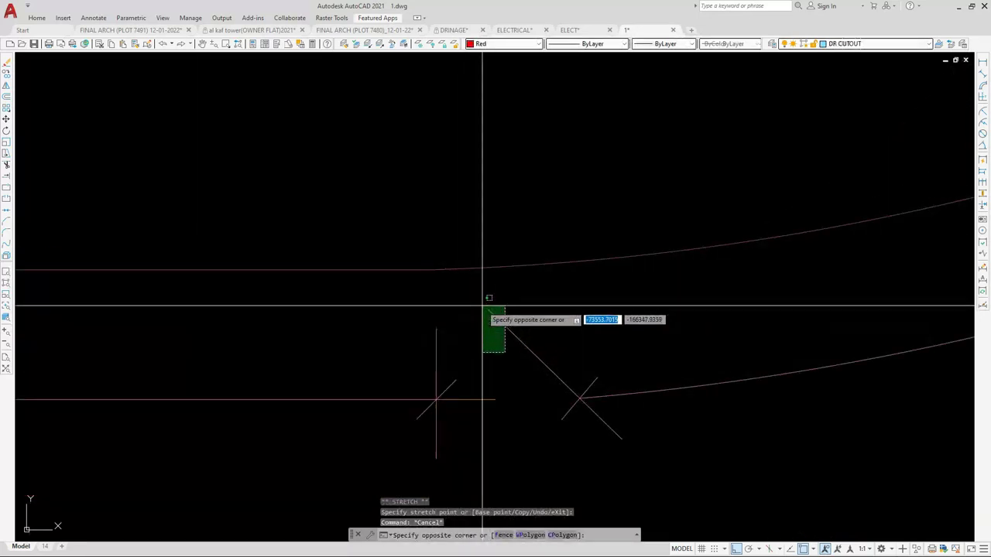
{"action": "left_click", "coordinate": [483, 310]}
{"action": "scroll", "coordinate": [448, 282], "scroll_direction": "up", "scroll_amount": 5}
{"action": "left_click", "coordinate": [441, 234]}
{"action": "left_click", "coordinate": [424, 245]}
{"action": "key", "text": "Escape"}
{"action": "scroll", "coordinate": [403, 260], "scroll_direction": "down", "scroll_amount": 3}
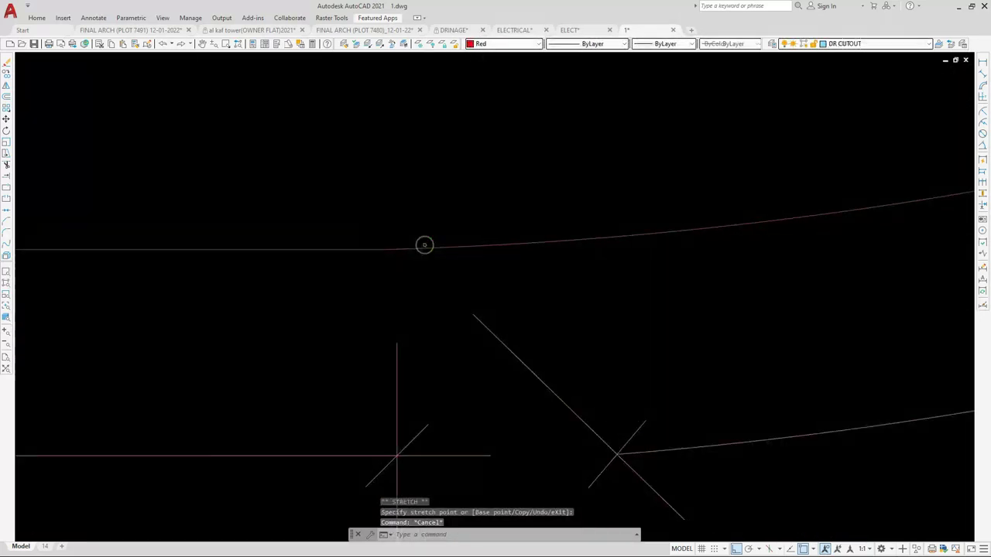
Fine-tune the same arc dimension's end onto the curve's tangent point to match the 1020 of the other curves
{"action": "scroll", "coordinate": [424, 245], "scroll_direction": "down", "scroll_amount": 3}
{"action": "left_click", "coordinate": [433, 323]}
{"action": "scroll", "coordinate": [433, 323], "scroll_direction": "up", "scroll_amount": 6}
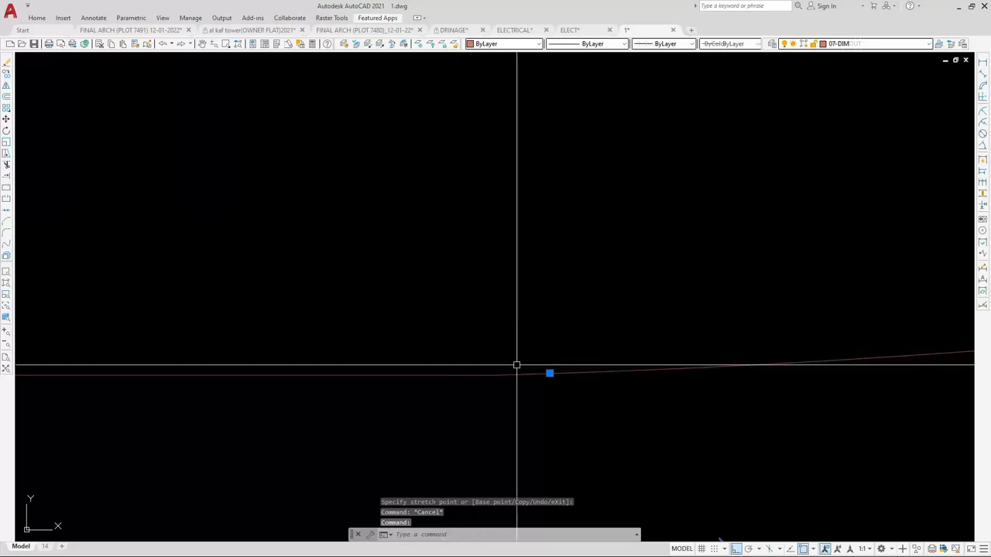
{"action": "left_click", "coordinate": [550, 373]}
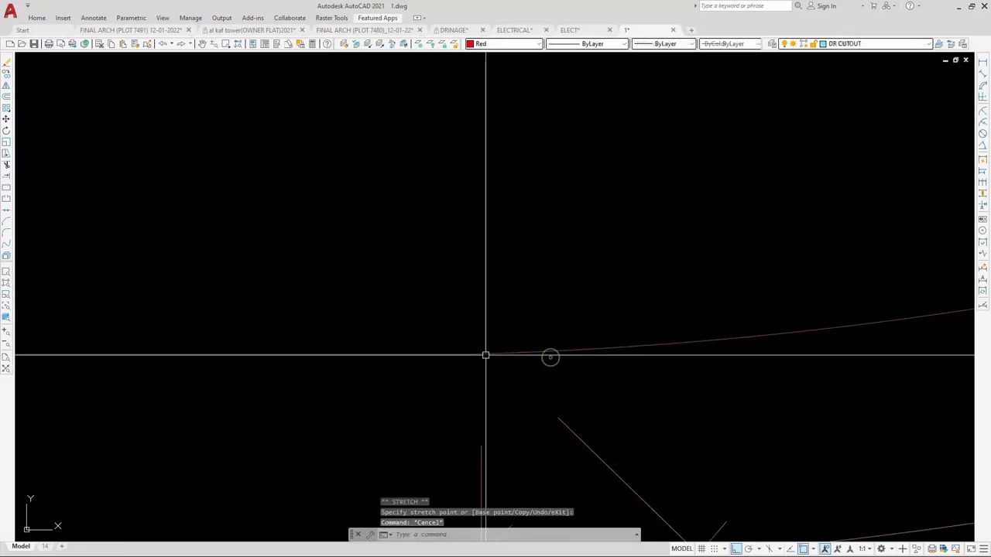
{"action": "scroll", "coordinate": [487, 375], "scroll_direction": "down", "scroll_amount": 5}
{"action": "left_click", "coordinate": [497, 376]}
{"action": "scroll", "coordinate": [488, 360], "scroll_direction": "up", "scroll_amount": 5}
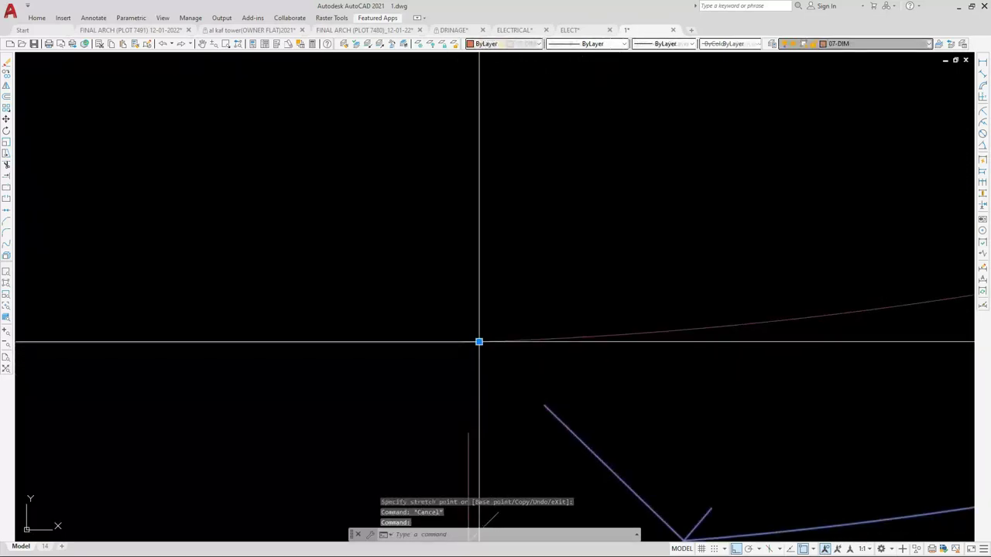
{"action": "left_click", "coordinate": [487, 343]}
{"action": "key", "text": "Escape"}
{"action": "scroll", "coordinate": [492, 349], "scroll_direction": "down", "scroll_amount": 6}
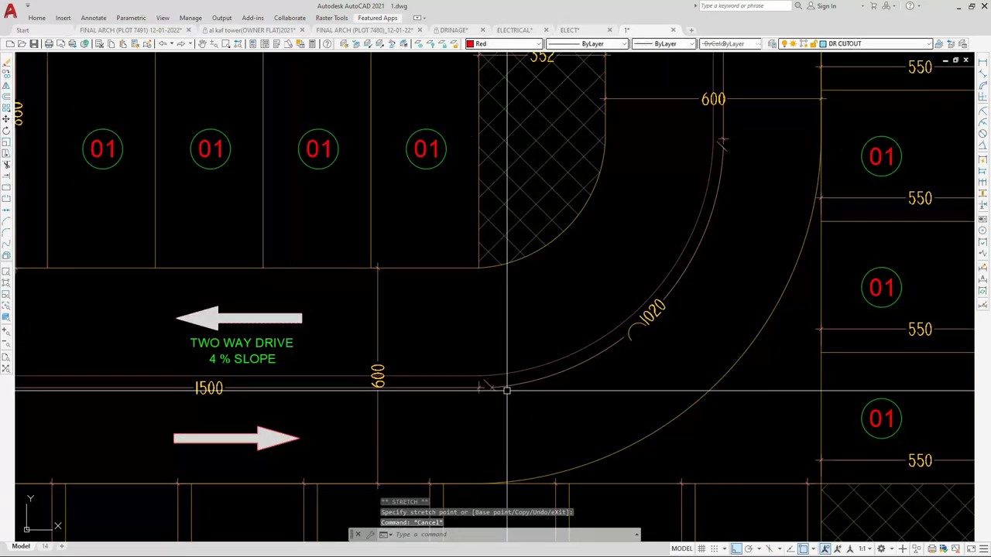
Erase the mirrored 1500 dimension on the lower horizontal drive and stretch the remaining one to the opposite curve's start
{"action": "scroll", "coordinate": [488, 386], "scroll_direction": "down", "scroll_amount": 4}
{"action": "left_click", "coordinate": [328, 394]}
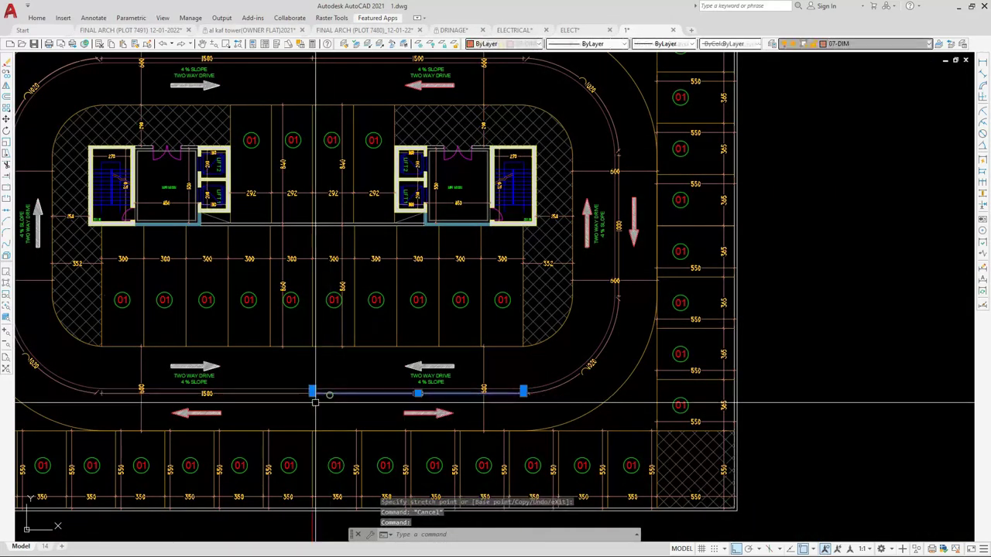
{"action": "type", "text": "e"}
{"action": "key", "text": "Return"}
{"action": "left_click", "coordinate": [300, 395]}
{"action": "left_click", "coordinate": [290, 388]}
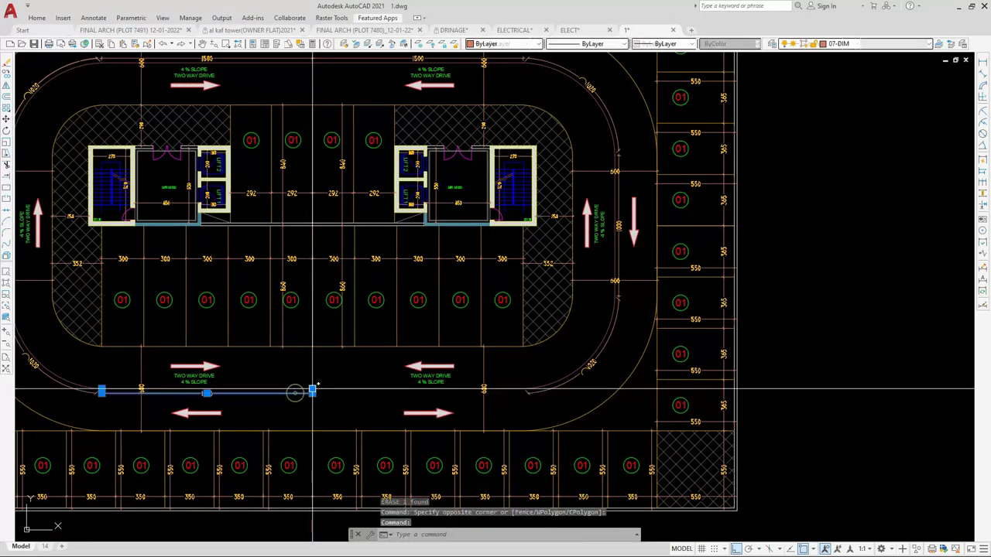
{"action": "left_click", "coordinate": [312, 393]}
{"action": "scroll", "coordinate": [496, 399], "scroll_direction": "up", "scroll_amount": 4}
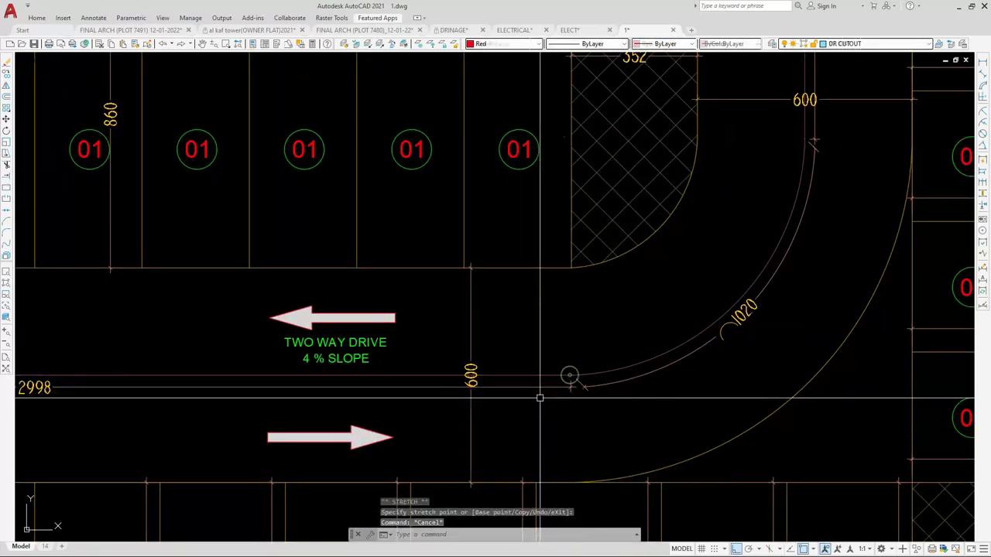
{"action": "key", "text": "Escape"}
Adjust the stretched end of the lower horizontal drive's dimension, using a 2 unit offset, to make it 3000
{"action": "scroll", "coordinate": [566, 387], "scroll_direction": "up", "scroll_amount": 6}
{"action": "left_click", "coordinate": [566, 338]}
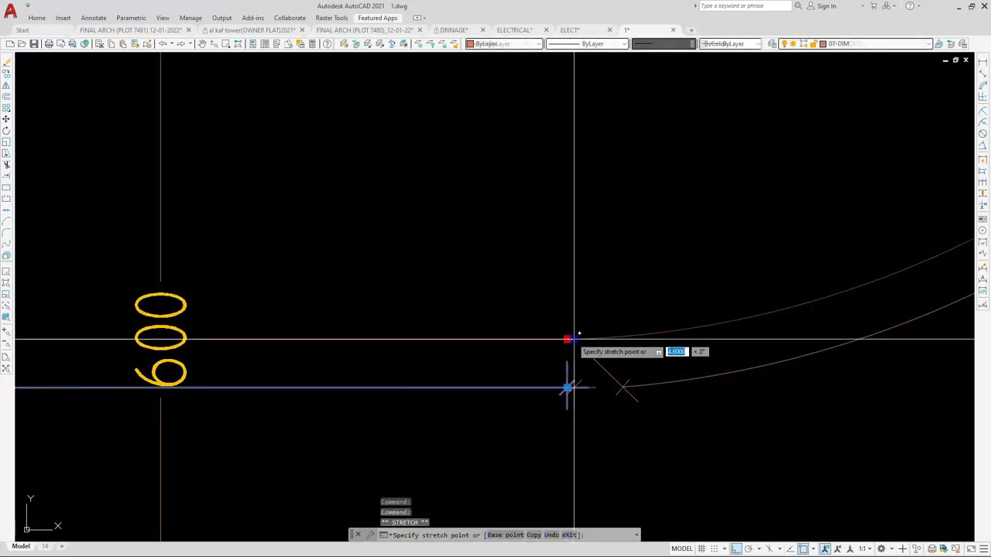
{"action": "scroll", "coordinate": [569, 337], "scroll_direction": "down", "scroll_amount": 8}
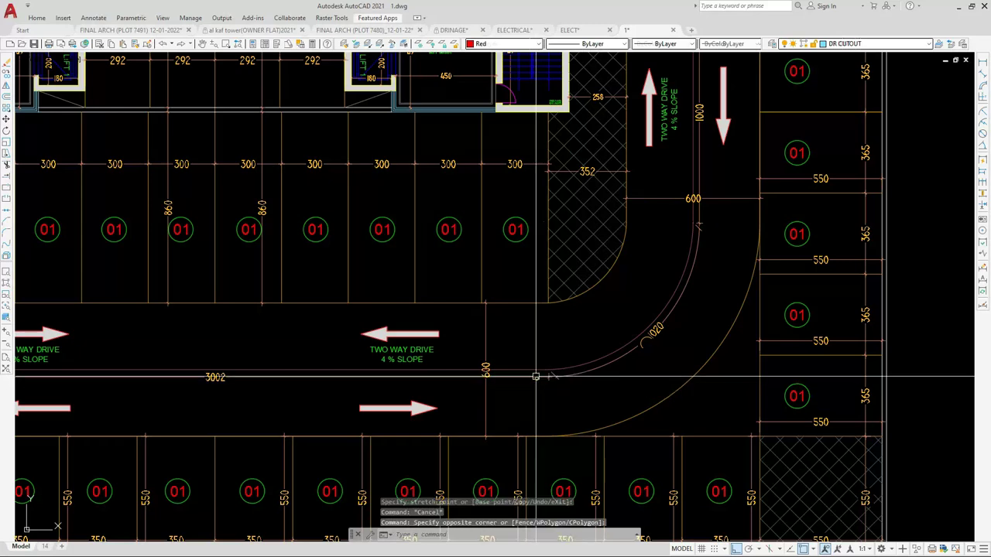
{"action": "left_click", "coordinate": [540, 378]}
{"action": "left_click", "coordinate": [548, 373]}
{"action": "key", "text": "Escape"}
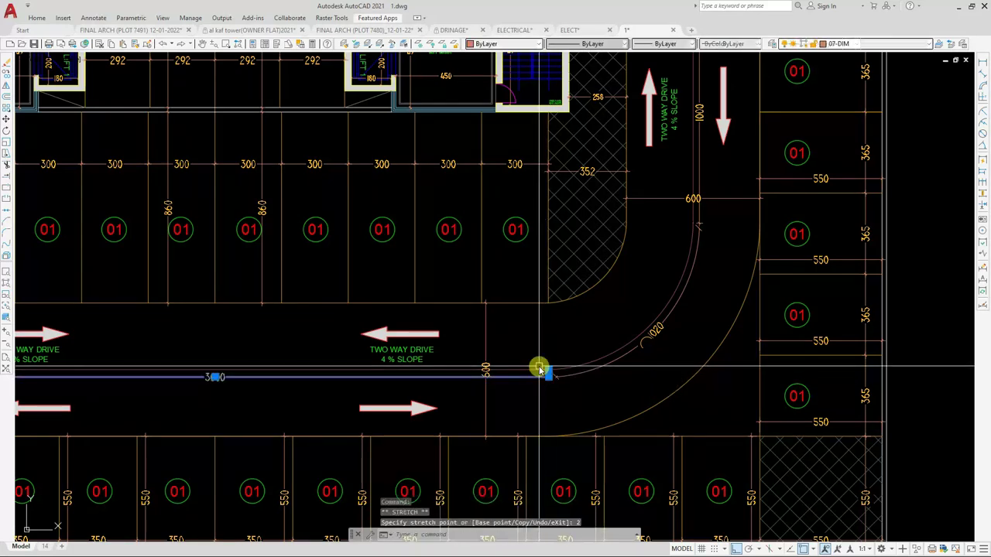
Erase the mirrored 1500 dimension on the upper horizontal drive and stretch the remaining one to the opposite curve's start
{"action": "scroll", "coordinate": [542, 371], "scroll_direction": "down", "scroll_amount": 8}
{"action": "scroll", "coordinate": [440, 199], "scroll_direction": "up", "scroll_amount": 8}
{"action": "left_click", "coordinate": [432, 150]}
{"action": "key", "text": "Delete"}
{"action": "left_click", "coordinate": [328, 150]}
{"action": "left_click", "coordinate": [329, 151]}
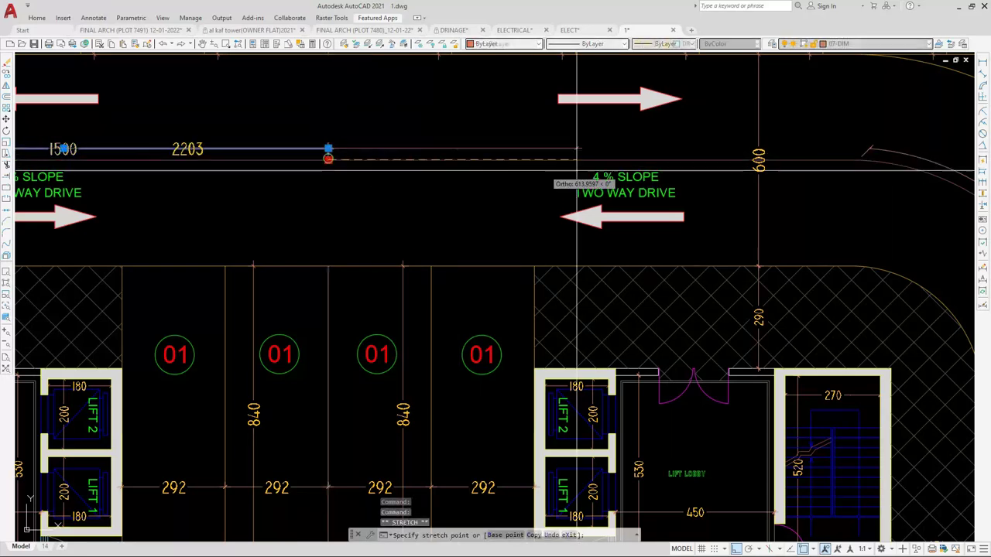
{"action": "left_click", "coordinate": [857, 159]}
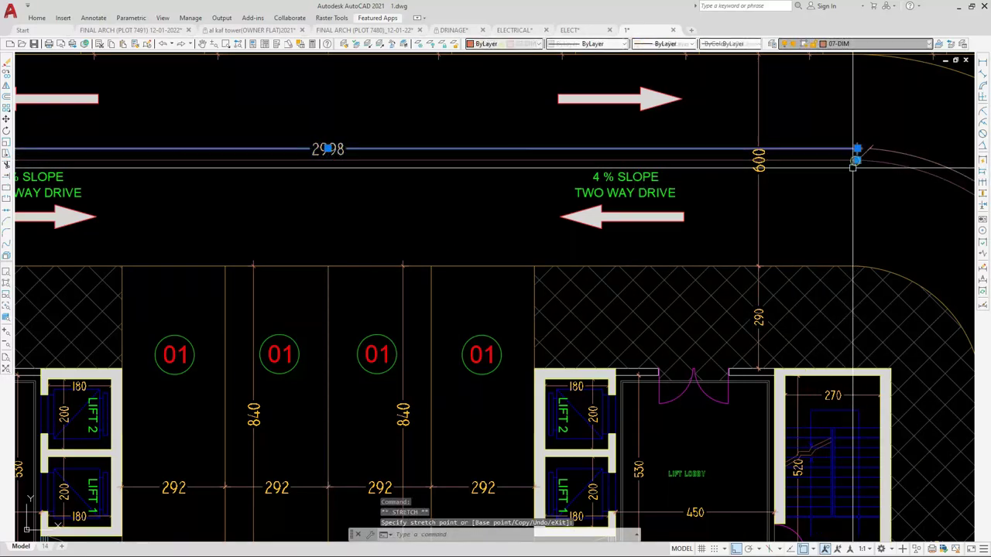
Extend the upper horizontal drive's dimension by 2 units at the mirrored side's end to make it 3000
{"action": "left_click", "coordinate": [858, 149]}
{"action": "type", "text": "2"}
{"action": "key", "text": "Return"}
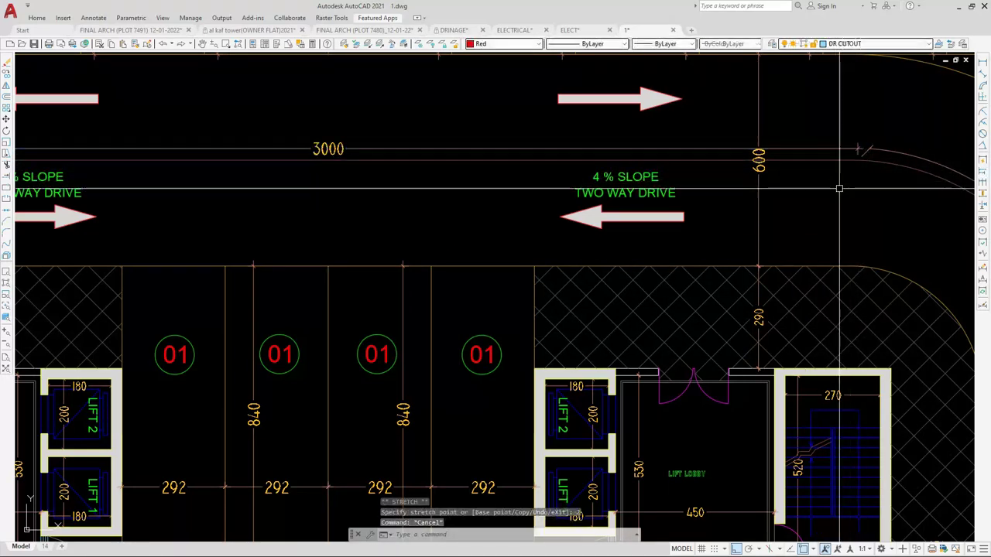
{"action": "key", "text": "Escape"}
{"action": "scroll", "coordinate": [820, 190], "scroll_direction": "down", "scroll_amount": 5}
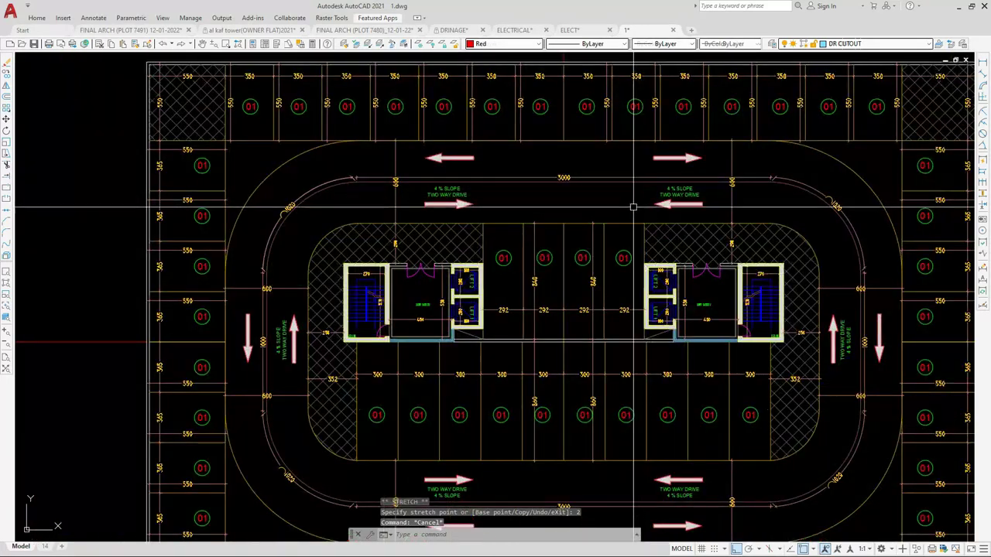
Erase the lower 600 width dimensions on the vertical drives
{"action": "left_click", "coordinate": [296, 396]}
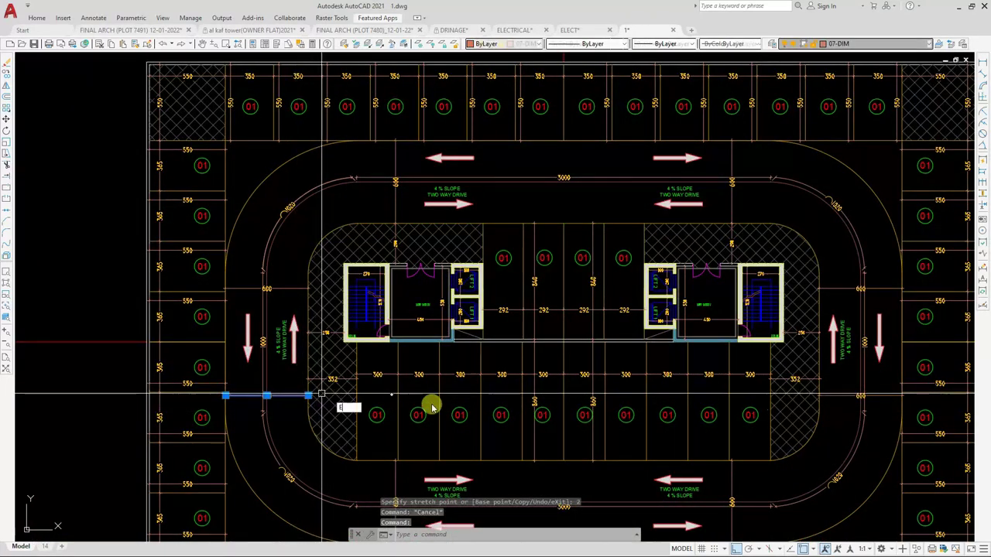
{"action": "key", "text": "Delete"}
{"action": "scroll", "coordinate": [566, 340], "scroll_direction": "down", "scroll_amount": 3}
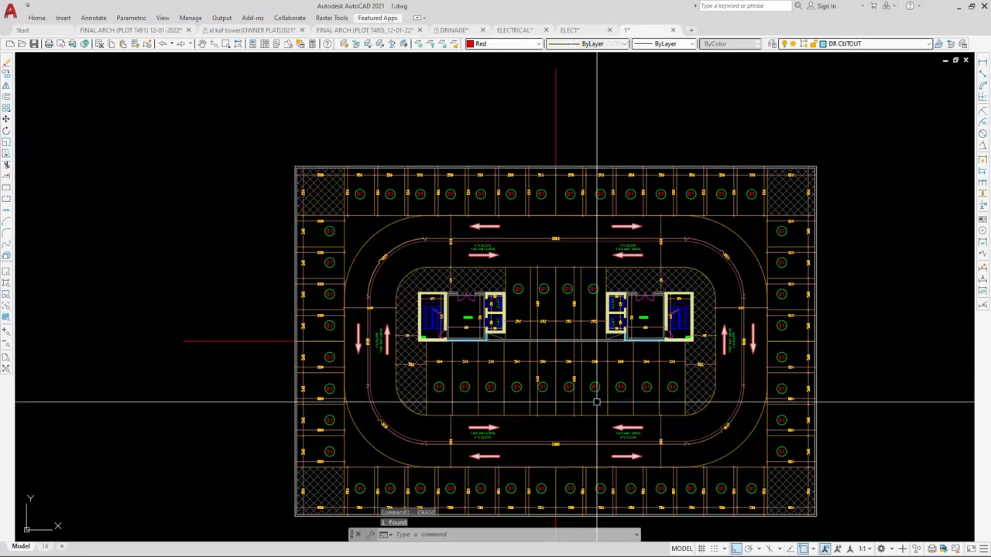
Erase the red horizontal construction line beside the plan and the red vertical one above it
{"action": "left_click", "coordinate": [232, 333]}
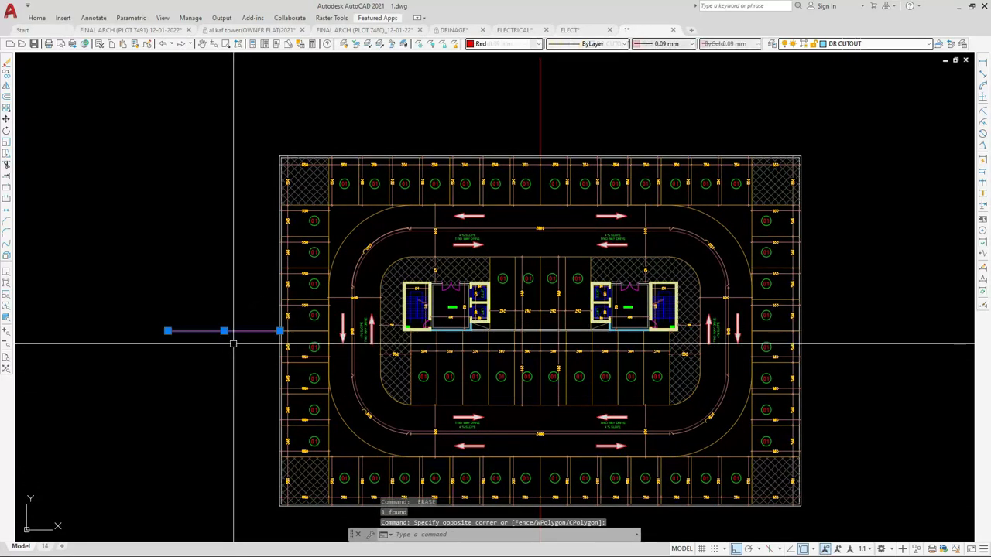
{"action": "type", "text": "e"}
{"action": "key", "text": "Return"}
{"action": "left_click", "coordinate": [539, 125]}
{"action": "type", "text": "e"}
{"action": "key", "text": "Return"}
{"action": "middle_click_drag", "start_coordinate": [630, 453], "coordinate": [614, 447]}
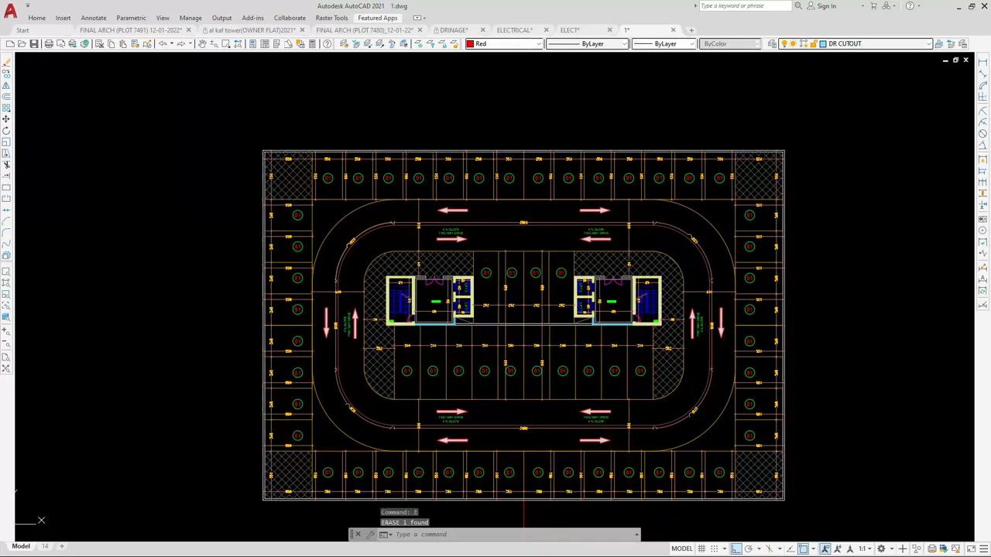
Inspect the mirrored parking plan up close, examining the outer bays, drives, corner curves and dimensions around the layout
{"action": "scroll", "coordinate": [716, 266], "scroll_direction": "up", "scroll_amount": 5}
{"action": "scroll", "coordinate": [720, 302], "scroll_direction": "down", "scroll_amount": 3}
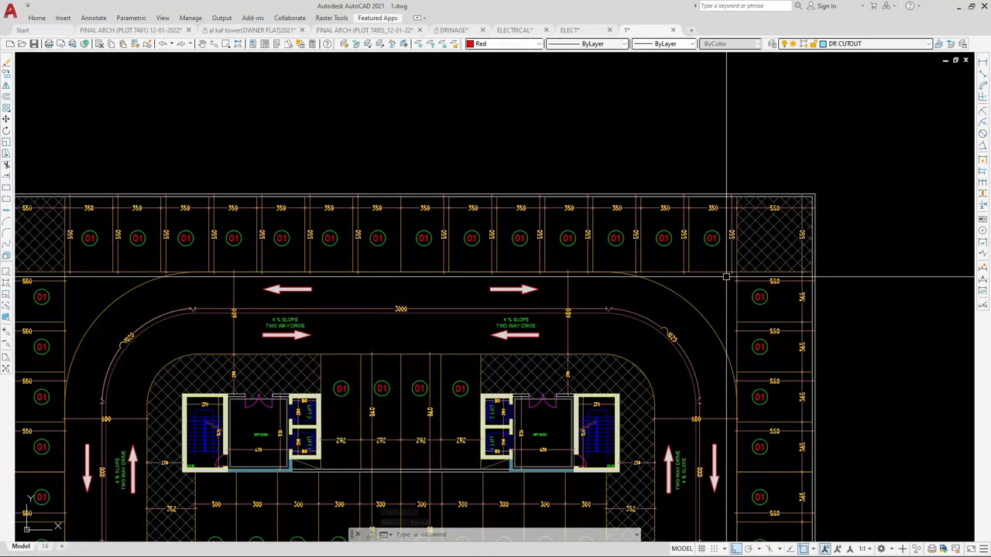
{"action": "scroll", "coordinate": [718, 262], "scroll_direction": "down", "scroll_amount": 1}
{"action": "scroll", "coordinate": [712, 248], "scroll_direction": "up", "scroll_amount": 3}
{"action": "scroll", "coordinate": [717, 251], "scroll_direction": "down", "scroll_amount": 2}
{"action": "scroll", "coordinate": [665, 304], "scroll_direction": "down", "scroll_amount": 2}
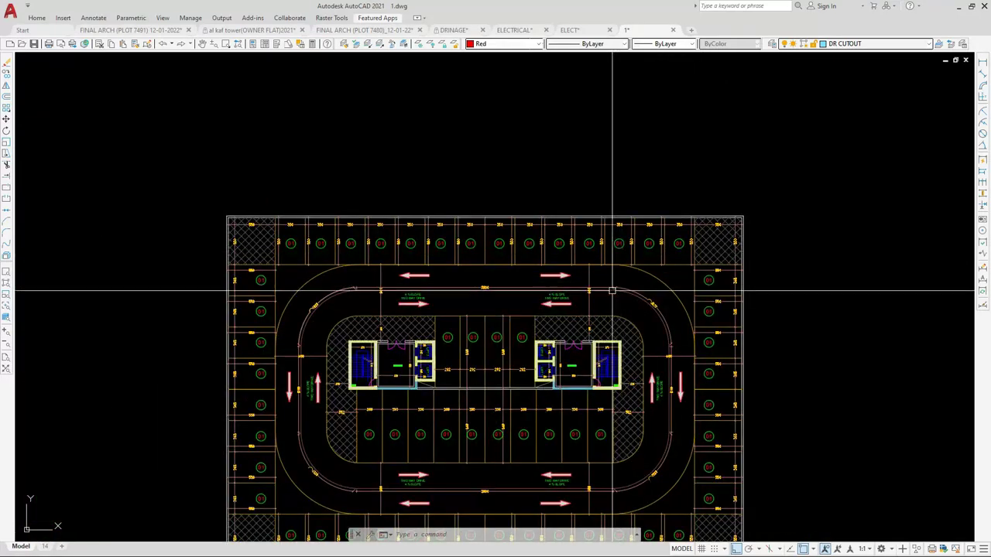
{"action": "middle_click_drag", "start_coordinate": [675, 283], "coordinate": [667, 251]}
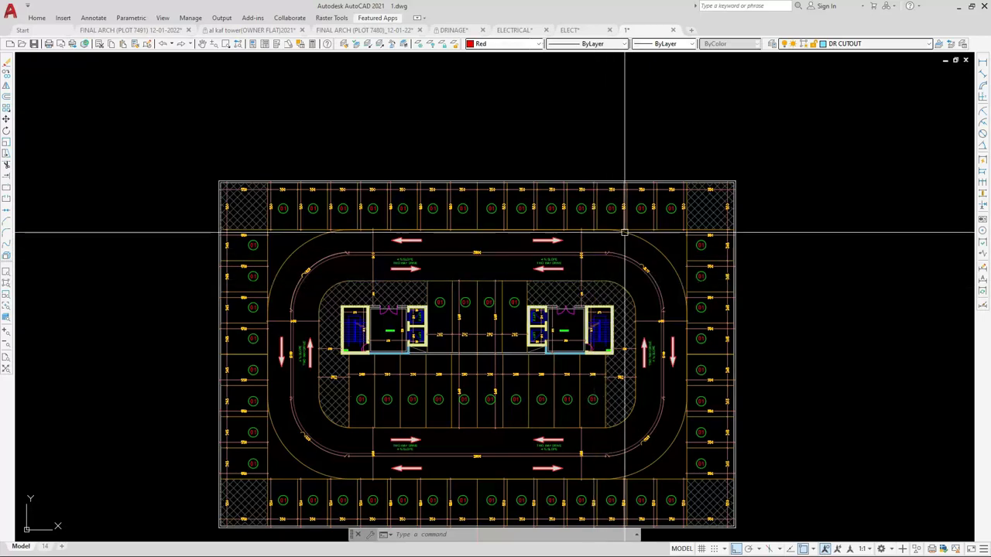
{"action": "scroll", "coordinate": [617, 244], "scroll_direction": "up", "scroll_amount": 5}
{"action": "scroll", "coordinate": [542, 237], "scroll_direction": "down", "scroll_amount": 5}
{"action": "scroll", "coordinate": [475, 231], "scroll_direction": "up", "scroll_amount": 5}
{"action": "scroll", "coordinate": [475, 231], "scroll_direction": "down", "scroll_amount": 3}
{"action": "scroll", "coordinate": [309, 248], "scroll_direction": "up", "scroll_amount": 2}
{"action": "scroll", "coordinate": [348, 215], "scroll_direction": "down", "scroll_amount": 3}
{"action": "scroll", "coordinate": [284, 300], "scroll_direction": "up", "scroll_amount": 5}
{"action": "scroll", "coordinate": [290, 279], "scroll_direction": "down", "scroll_amount": 5}
{"action": "scroll", "coordinate": [296, 445], "scroll_direction": "up", "scroll_amount": 3}
{"action": "scroll", "coordinate": [295, 454], "scroll_direction": "down", "scroll_amount": 1}
{"action": "scroll", "coordinate": [295, 454], "scroll_direction": "up", "scroll_amount": 4}
{"action": "scroll", "coordinate": [267, 423], "scroll_direction": "down", "scroll_amount": 5}
{"action": "scroll", "coordinate": [310, 433], "scroll_direction": "up", "scroll_amount": 5}
{"action": "scroll", "coordinate": [371, 441], "scroll_direction": "down", "scroll_amount": 4}
{"action": "scroll", "coordinate": [450, 447], "scroll_direction": "up", "scroll_amount": 4}
{"action": "scroll", "coordinate": [467, 443], "scroll_direction": "down", "scroll_amount": 4}
{"action": "scroll", "coordinate": [594, 434], "scroll_direction": "up", "scroll_amount": 4}
{"action": "scroll", "coordinate": [614, 370], "scroll_direction": "down", "scroll_amount": 4}
{"action": "scroll", "coordinate": [614, 370], "scroll_direction": "up", "scroll_amount": 4}
{"action": "scroll", "coordinate": [614, 370], "scroll_direction": "down", "scroll_amount": 4}
{"action": "scroll", "coordinate": [614, 370], "scroll_direction": "up", "scroll_amount": 4}
{"action": "scroll", "coordinate": [614, 370], "scroll_direction": "down", "scroll_amount": 4}
Start TCOUNT and select the 01 labels of the right-hand outer bay column one by one, from the lowest bay upward
{"action": "scroll", "coordinate": [601, 394], "scroll_direction": "up", "scroll_amount": 4}
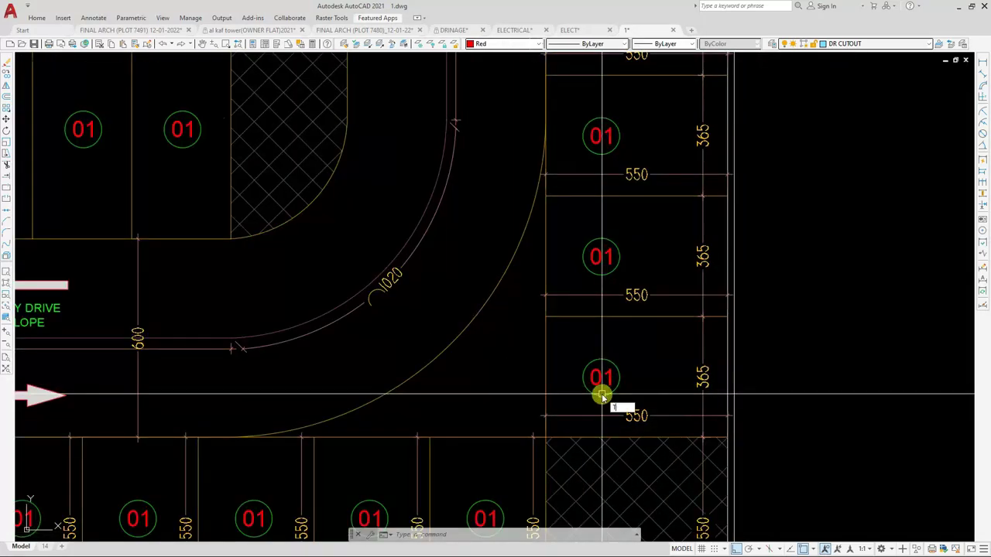
{"action": "key", "text": "Escape"}
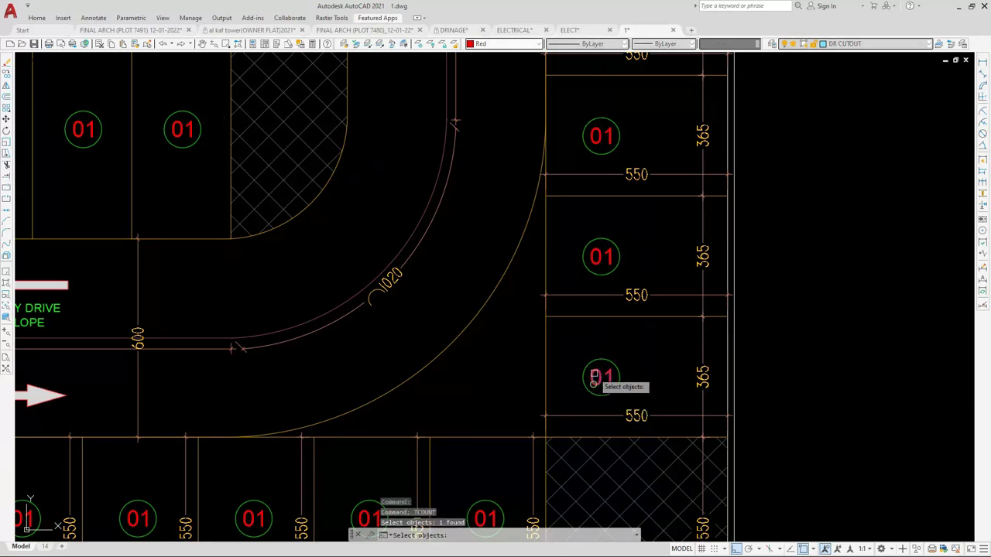
{"action": "scroll", "coordinate": [593, 261], "scroll_direction": "down", "scroll_amount": 4}
{"action": "scroll", "coordinate": [578, 328], "scroll_direction": "up", "scroll_amount": 4}
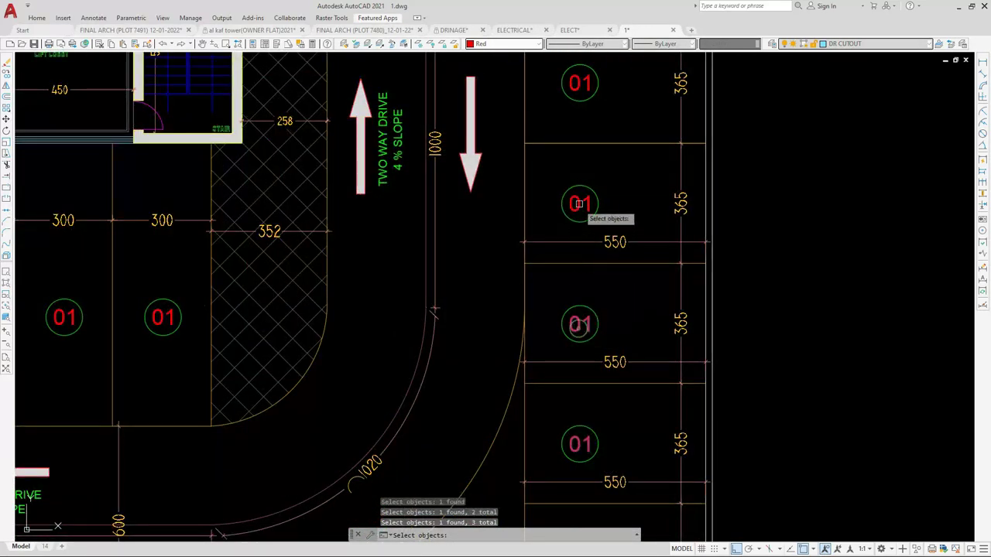
{"action": "left_click", "coordinate": [579, 207]}
{"action": "scroll", "coordinate": [561, 364], "scroll_direction": "down", "scroll_amount": 2}
{"action": "scroll", "coordinate": [564, 241], "scroll_direction": "up", "scroll_amount": 3}
{"action": "left_click", "coordinate": [576, 293]}
{"action": "scroll", "coordinate": [568, 353], "scroll_direction": "down", "scroll_amount": 2}
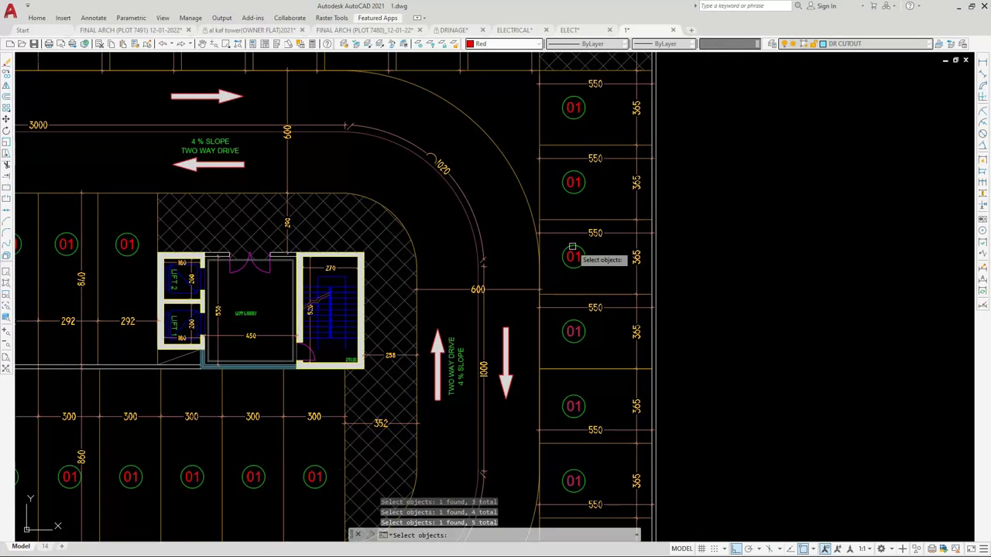
{"action": "left_click", "coordinate": [574, 185]}
{"action": "scroll", "coordinate": [571, 330], "scroll_direction": "down", "scroll_amount": 2}
Add the 01 labels of the upper outer bay row to the TCOUNT selection, one by one from right to left
{"action": "scroll", "coordinate": [570, 209], "scroll_direction": "up", "scroll_amount": 3}
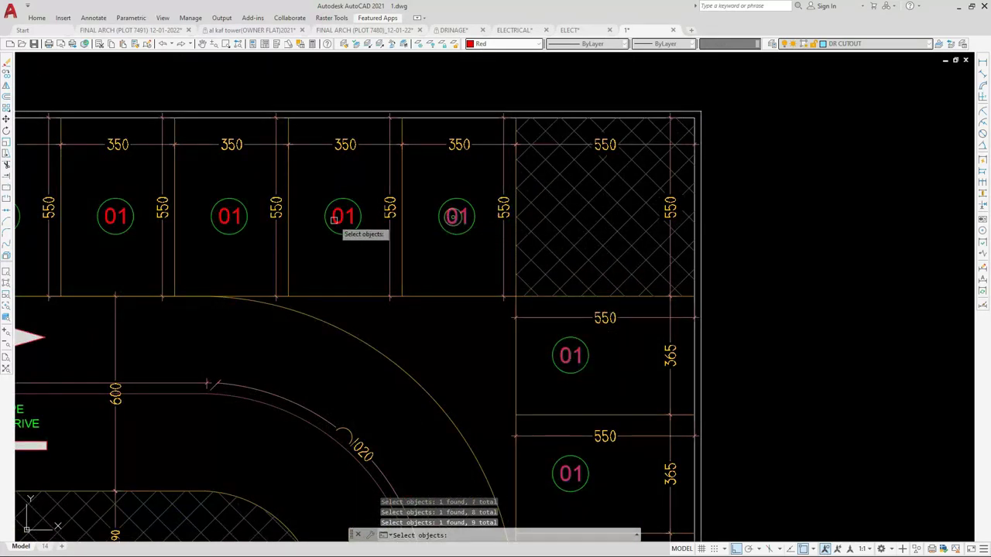
{"action": "scroll", "coordinate": [231, 215], "scroll_direction": "down", "scroll_amount": 4}
{"action": "scroll", "coordinate": [463, 243], "scroll_direction": "up", "scroll_amount": 4}
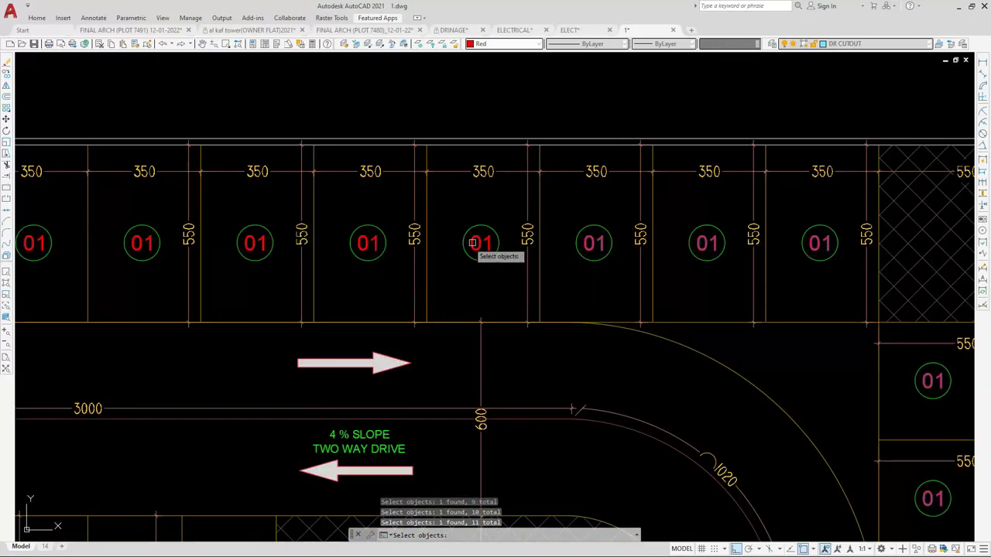
{"action": "scroll", "coordinate": [488, 278], "scroll_direction": "down", "scroll_amount": 2}
{"action": "scroll", "coordinate": [350, 264], "scroll_direction": "up", "scroll_amount": 3}
{"action": "left_click", "coordinate": [356, 265]}
{"action": "scroll", "coordinate": [518, 279], "scroll_direction": "down", "scroll_amount": 3}
{"action": "scroll", "coordinate": [393, 284], "scroll_direction": "up", "scroll_amount": 3}
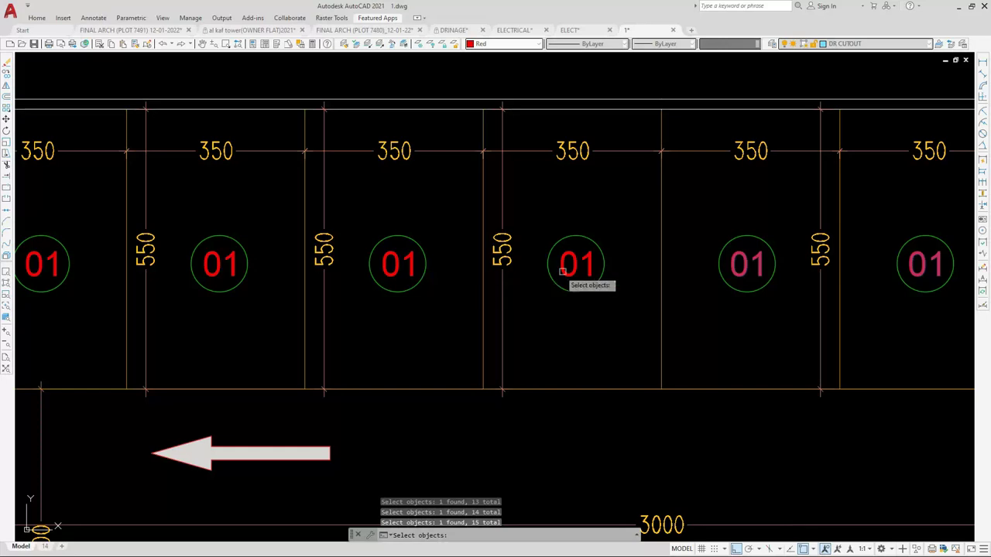
{"action": "scroll", "coordinate": [472, 271], "scroll_direction": "down", "scroll_amount": 4}
{"action": "scroll", "coordinate": [490, 261], "scroll_direction": "up", "scroll_amount": 4}
{"action": "left_click", "coordinate": [489, 261]}
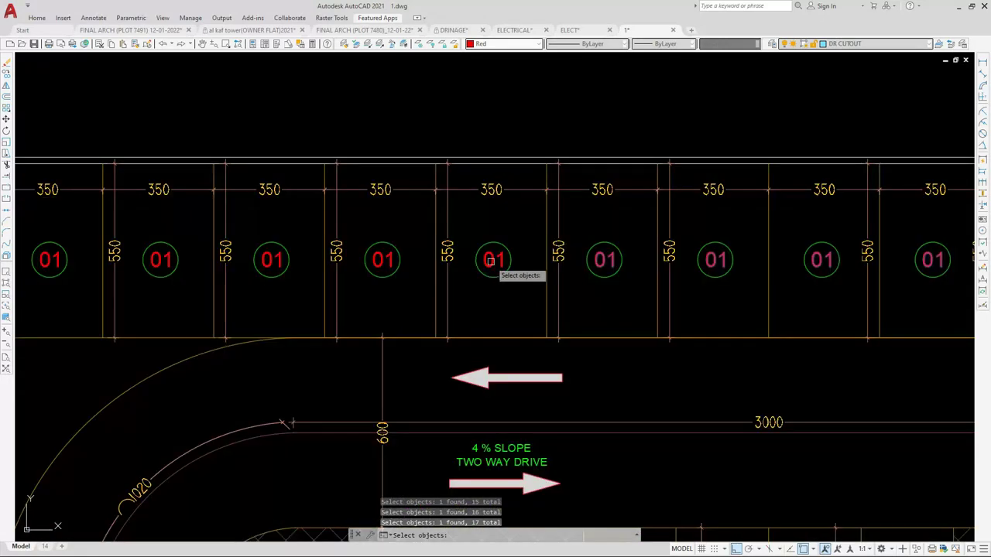
{"action": "left_click", "coordinate": [376, 263]}
{"action": "scroll", "coordinate": [376, 263], "scroll_direction": "down", "scroll_amount": 4}
{"action": "scroll", "coordinate": [395, 275], "scroll_direction": "up", "scroll_amount": 4}
{"action": "left_click", "coordinate": [363, 256]}
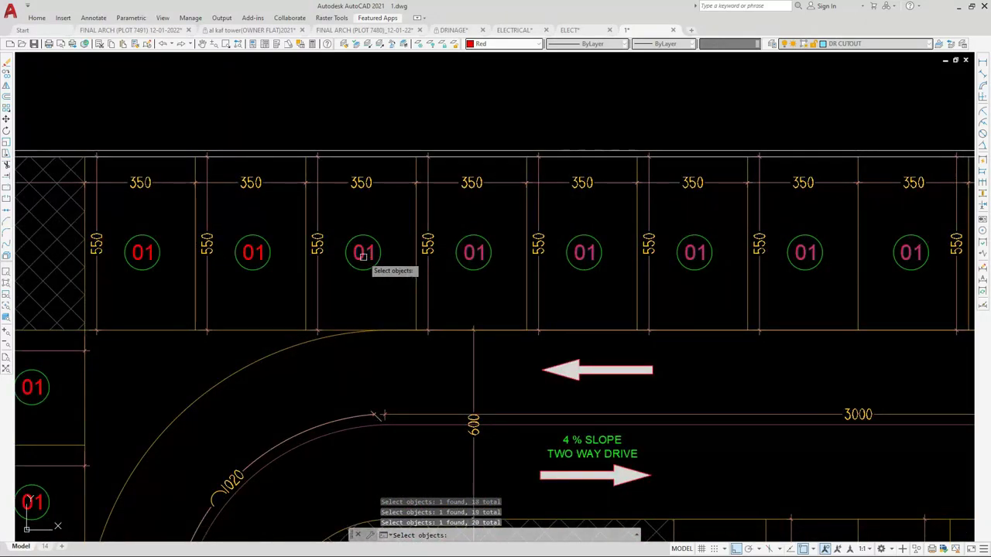
{"action": "scroll", "coordinate": [140, 255], "scroll_direction": "down", "scroll_amount": 4}
Add the 01 labels of the four bays between the two lift cores to the selection, from right to left
{"action": "scroll", "coordinate": [457, 329], "scroll_direction": "up", "scroll_amount": 5}
{"action": "left_click", "coordinate": [565, 313]}
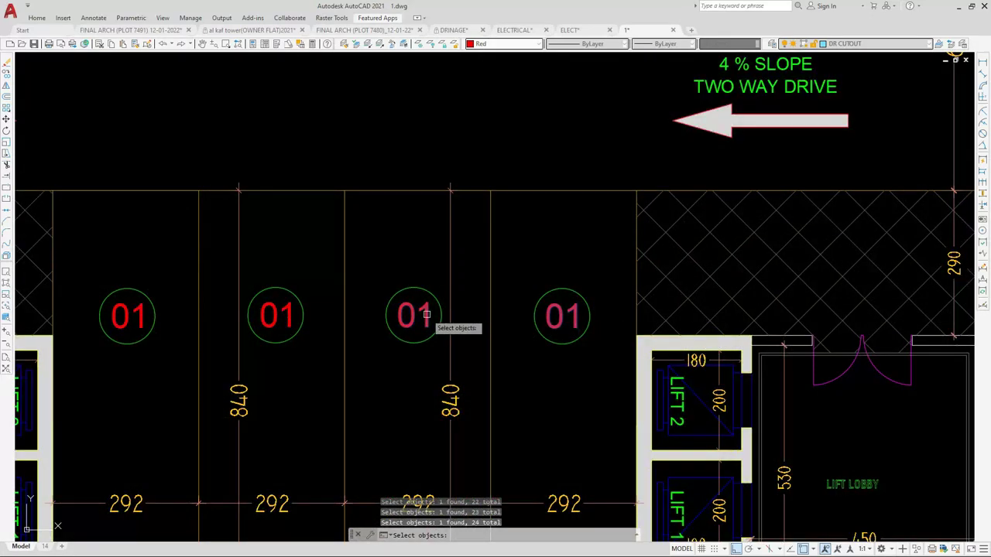
{"action": "left_click", "coordinate": [144, 319]}
Add the 01 labels of the left-hand outer bay column to the selection, one by one from top to bottom
{"action": "scroll", "coordinate": [143, 319], "scroll_direction": "down", "scroll_amount": 5}
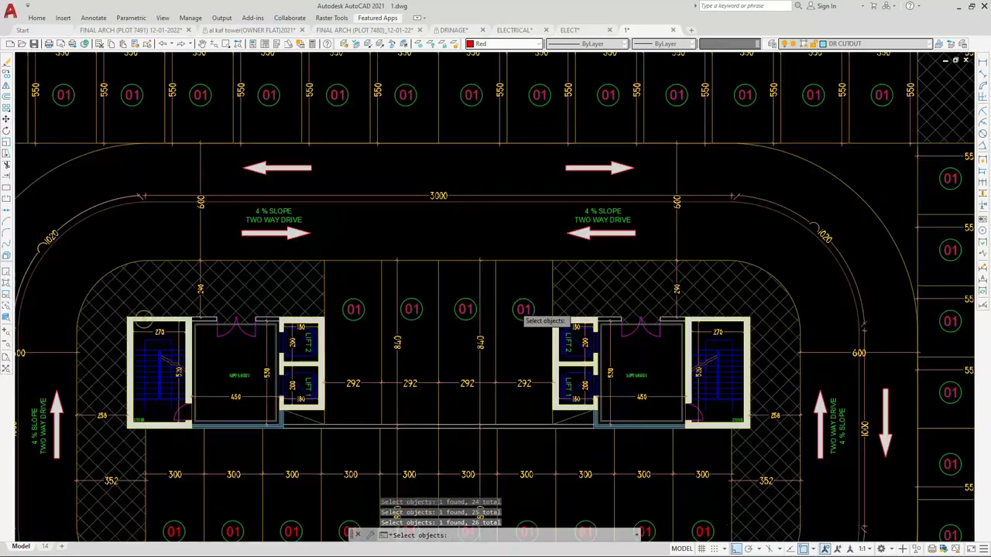
{"action": "scroll", "coordinate": [292, 271], "scroll_direction": "up", "scroll_amount": 5}
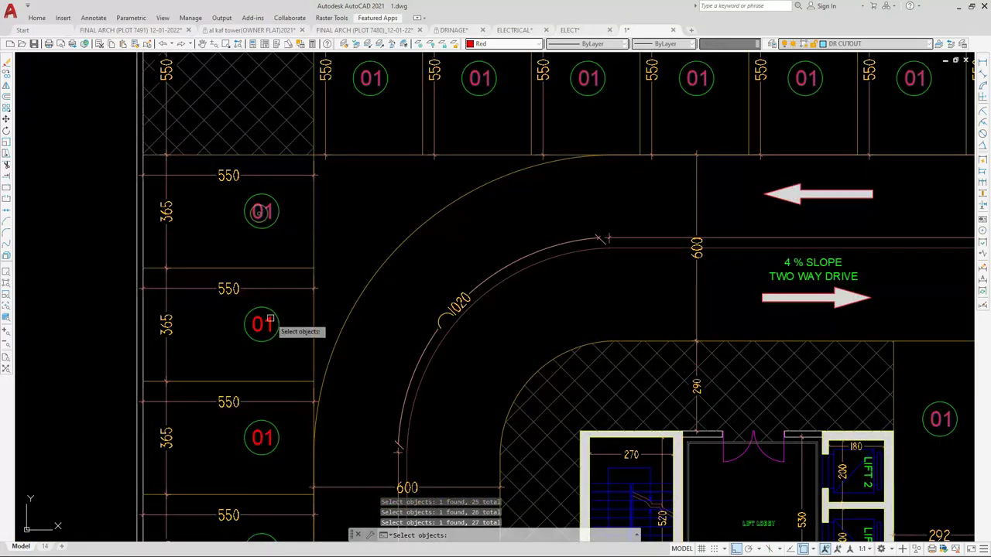
{"action": "left_click", "coordinate": [262, 436]}
{"action": "scroll", "coordinate": [263, 436], "scroll_direction": "down", "scroll_amount": 5}
{"action": "scroll", "coordinate": [278, 328], "scroll_direction": "up", "scroll_amount": 5}
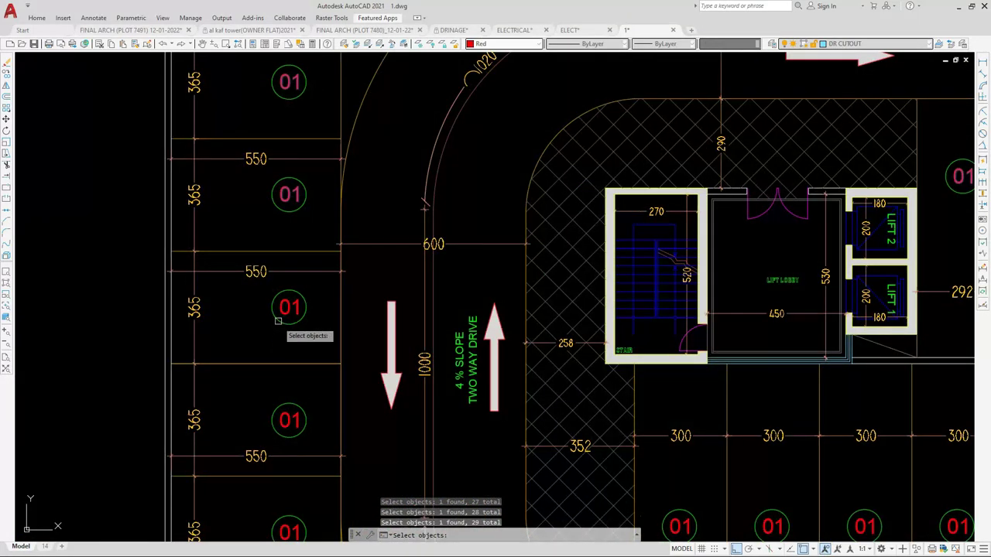
{"action": "left_click", "coordinate": [294, 421]}
{"action": "scroll", "coordinate": [294, 420], "scroll_direction": "down", "scroll_amount": 5}
{"action": "scroll", "coordinate": [295, 424], "scroll_direction": "up", "scroll_amount": 5}
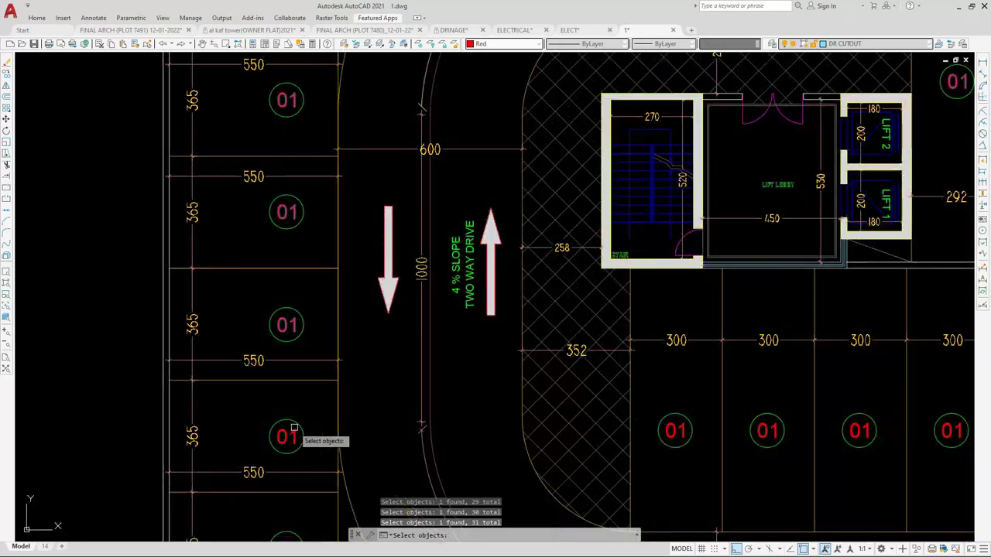
{"action": "scroll", "coordinate": [284, 434], "scroll_direction": "up", "scroll_amount": 2}
{"action": "scroll", "coordinate": [302, 393], "scroll_direction": "down", "scroll_amount": 2}
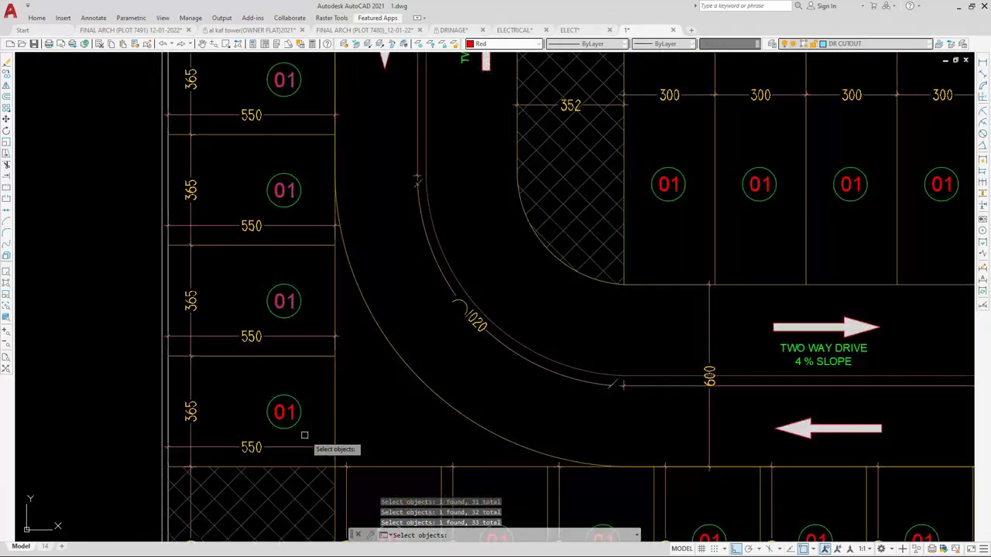
{"action": "left_click", "coordinate": [285, 414]}
Add the 01 labels of the lower outer bay row to the selection, one by one from left to right
{"action": "scroll", "coordinate": [285, 414], "scroll_direction": "down", "scroll_amount": 4}
{"action": "scroll", "coordinate": [347, 442], "scroll_direction": "up", "scroll_amount": 4}
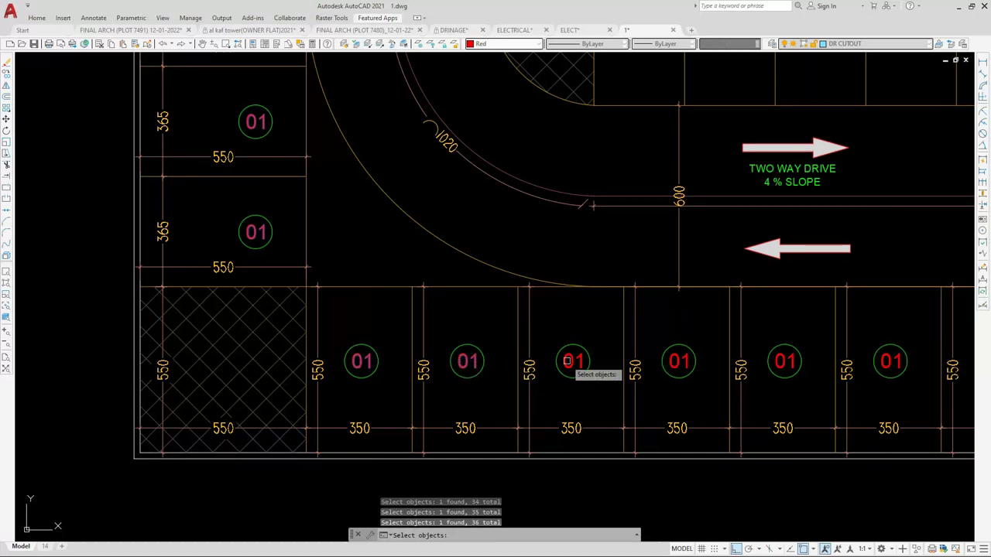
{"action": "left_click", "coordinate": [784, 361]}
{"action": "scroll", "coordinate": [544, 354], "scroll_direction": "down", "scroll_amount": 2}
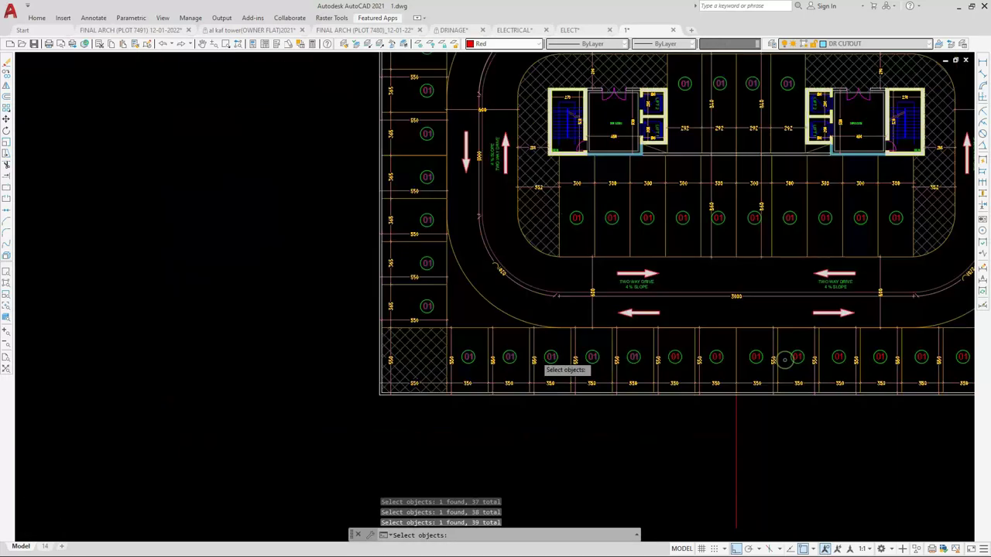
{"action": "scroll", "coordinate": [639, 354], "scroll_direction": "up", "scroll_amount": 4}
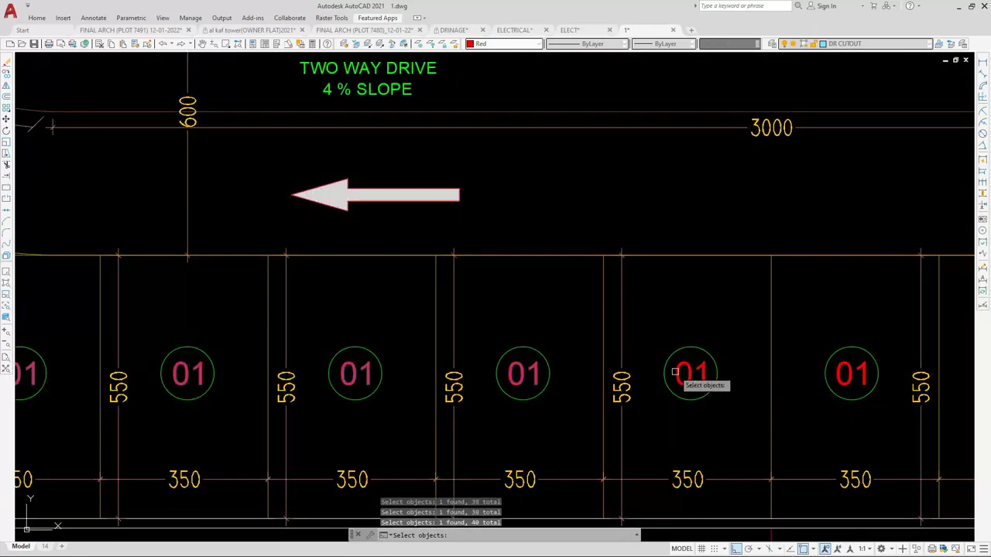
{"action": "scroll", "coordinate": [460, 365], "scroll_direction": "down", "scroll_amount": 4}
{"action": "scroll", "coordinate": [415, 353], "scroll_direction": "up", "scroll_amount": 3}
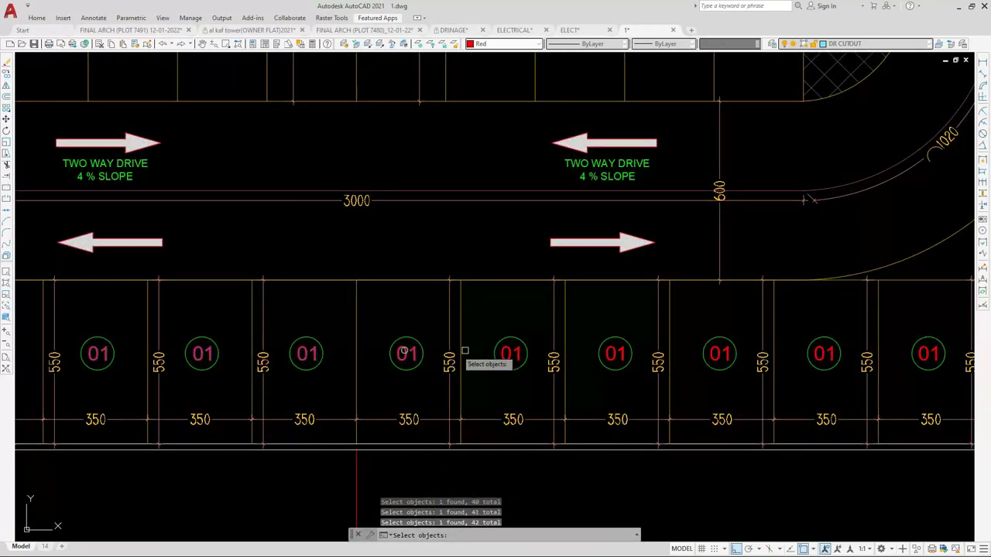
{"action": "left_click", "coordinate": [614, 353]}
{"action": "scroll", "coordinate": [549, 368], "scroll_direction": "down", "scroll_amount": 3}
{"action": "scroll", "coordinate": [594, 357], "scroll_direction": "up", "scroll_amount": 3}
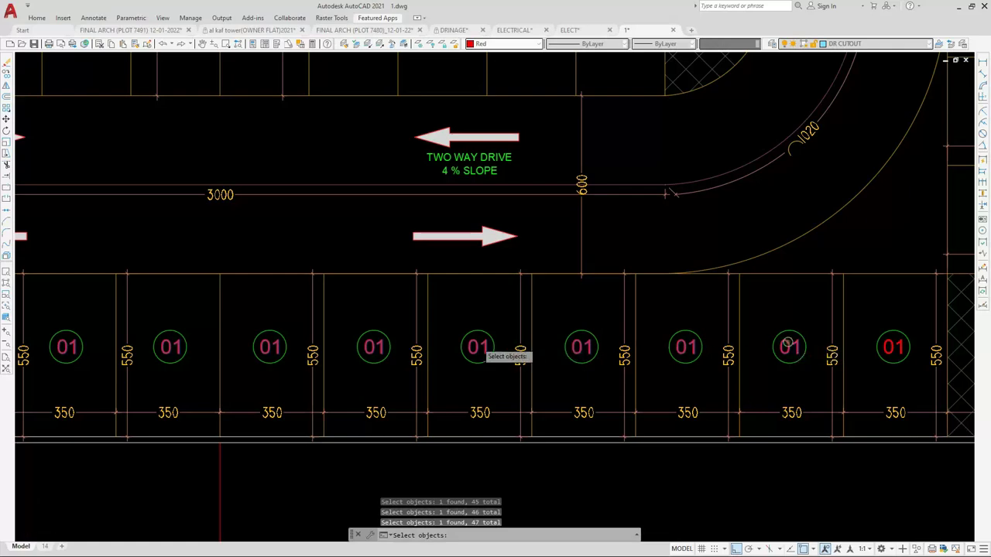
{"action": "scroll", "coordinate": [573, 345], "scroll_direction": "down", "scroll_amount": 3}
{"action": "scroll", "coordinate": [764, 347], "scroll_direction": "up", "scroll_amount": 3}
Add the 01 labels of the central 300-wide bays below the lift cores to the selection, from left to right
{"action": "scroll", "coordinate": [765, 347], "scroll_direction": "down", "scroll_amount": 3}
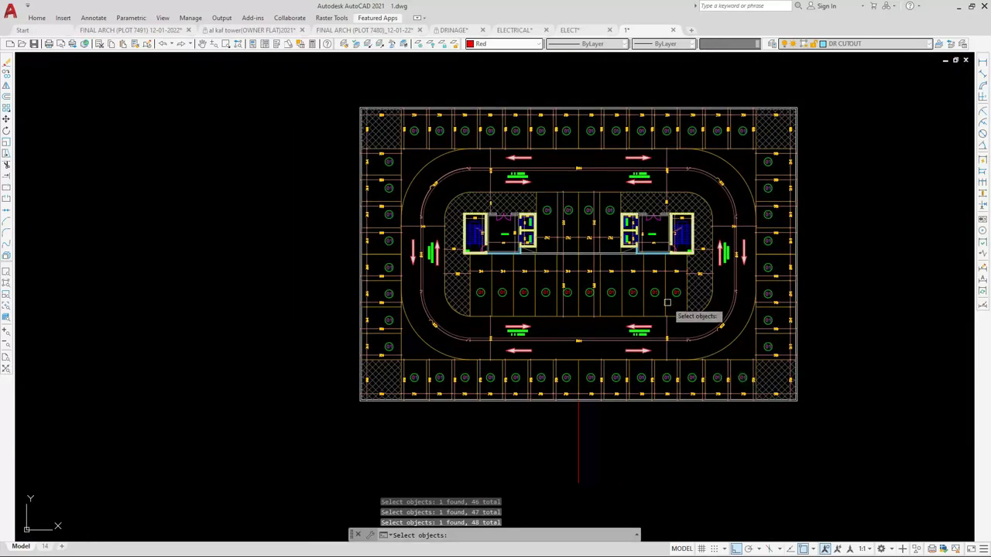
{"action": "scroll", "coordinate": [682, 310], "scroll_direction": "up", "scroll_amount": 3}
{"action": "scroll", "coordinate": [573, 272], "scroll_direction": "down", "scroll_amount": 3}
{"action": "scroll", "coordinate": [302, 264], "scroll_direction": "up", "scroll_amount": 3}
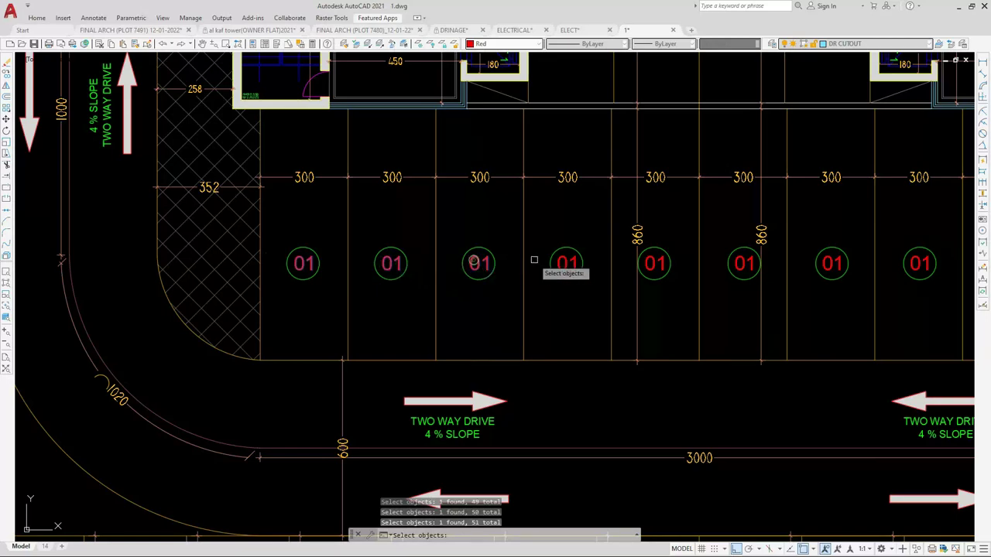
{"action": "scroll", "coordinate": [662, 263], "scroll_direction": "down", "scroll_amount": 3}
{"action": "scroll", "coordinate": [604, 263], "scroll_direction": "up", "scroll_amount": 3}
{"action": "left_click", "coordinate": [603, 263]}
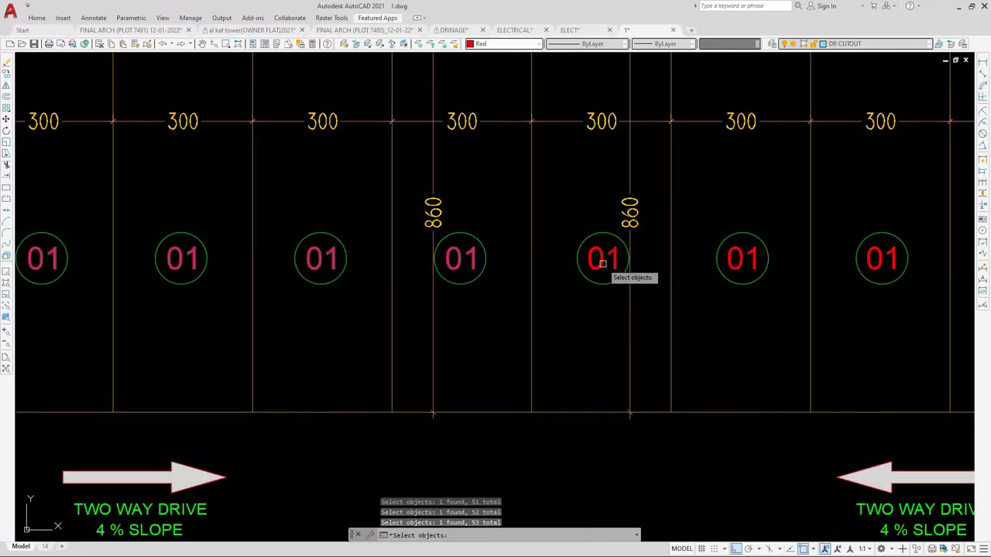
{"action": "scroll", "coordinate": [598, 263], "scroll_direction": "down", "scroll_amount": 3}
{"action": "scroll", "coordinate": [586, 260], "scroll_direction": "up", "scroll_amount": 3}
{"action": "left_click", "coordinate": [585, 260]}
{"action": "scroll", "coordinate": [584, 260], "scroll_direction": "down", "scroll_amount": 3}
{"action": "scroll", "coordinate": [633, 265], "scroll_direction": "up", "scroll_amount": 3}
{"action": "scroll", "coordinate": [634, 265], "scroll_direction": "up", "scroll_amount": 2}
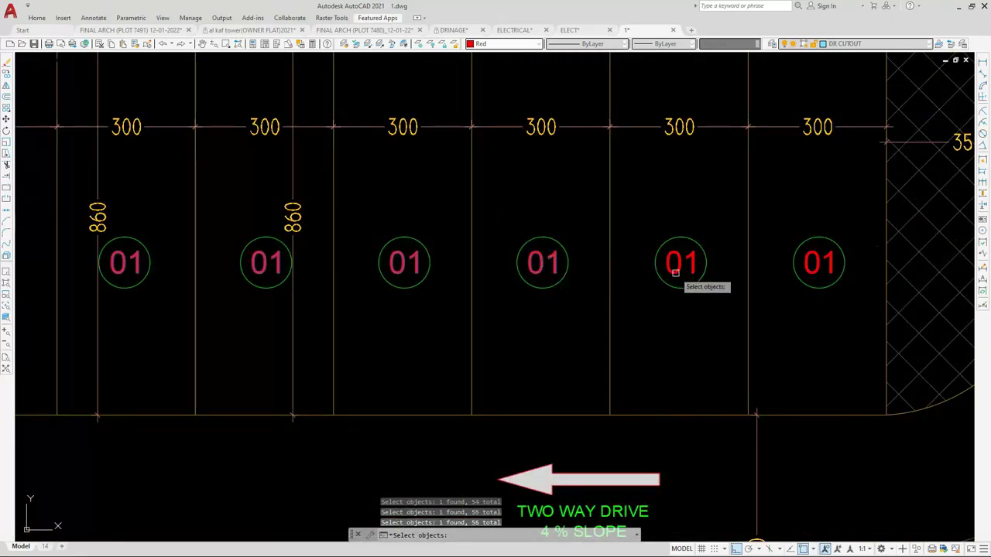
{"action": "scroll", "coordinate": [586, 323], "scroll_direction": "down", "scroll_amount": 3}
{"action": "scroll", "coordinate": [491, 321], "scroll_direction": "up", "scroll_amount": 3}
{"action": "scroll", "coordinate": [569, 331], "scroll_direction": "down", "scroll_amount": 3}
Number the selected labels in selection order, starting at 1 with an increment of 1 and overwriting the existing text
{"action": "key", "text": "Return"}
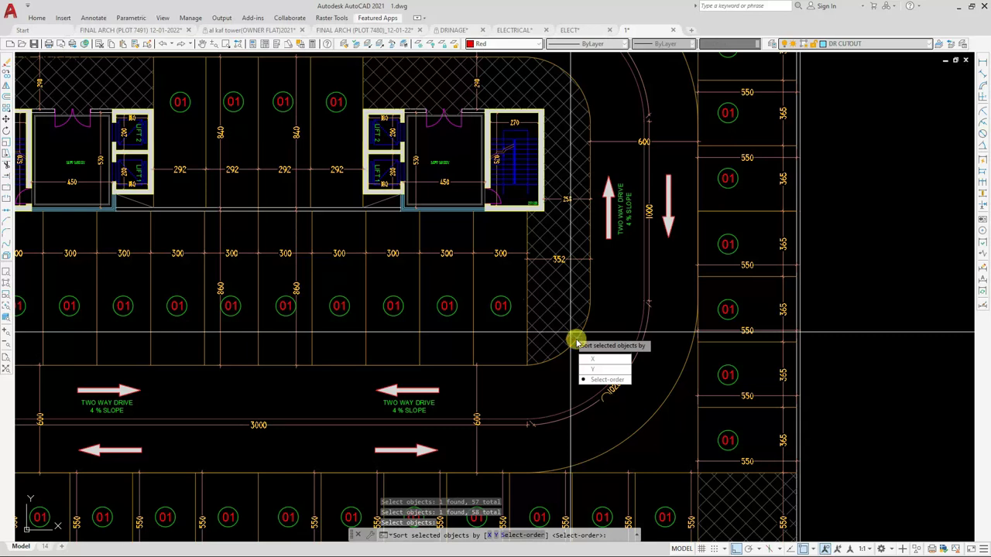
{"action": "left_click", "coordinate": [591, 380]}
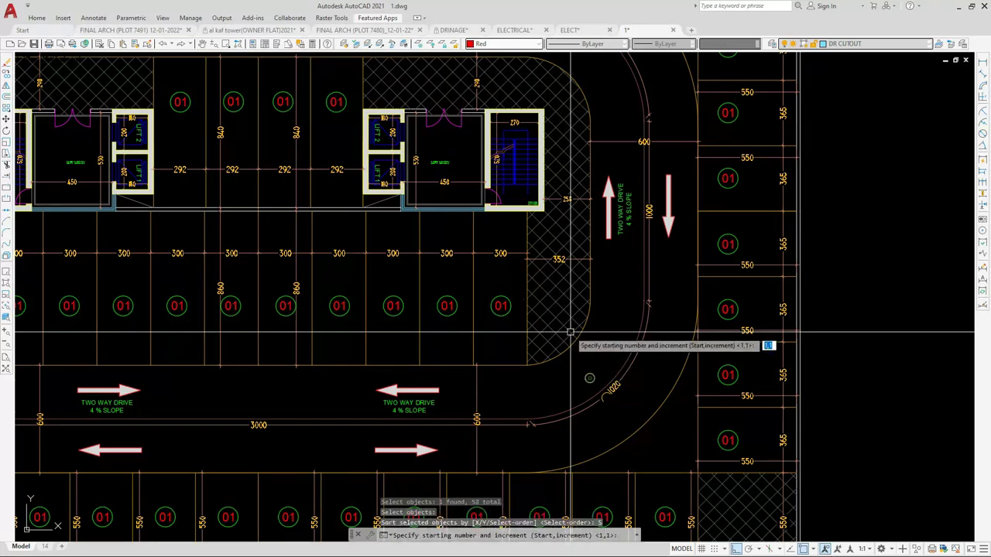
{"action": "key", "text": "Return"}
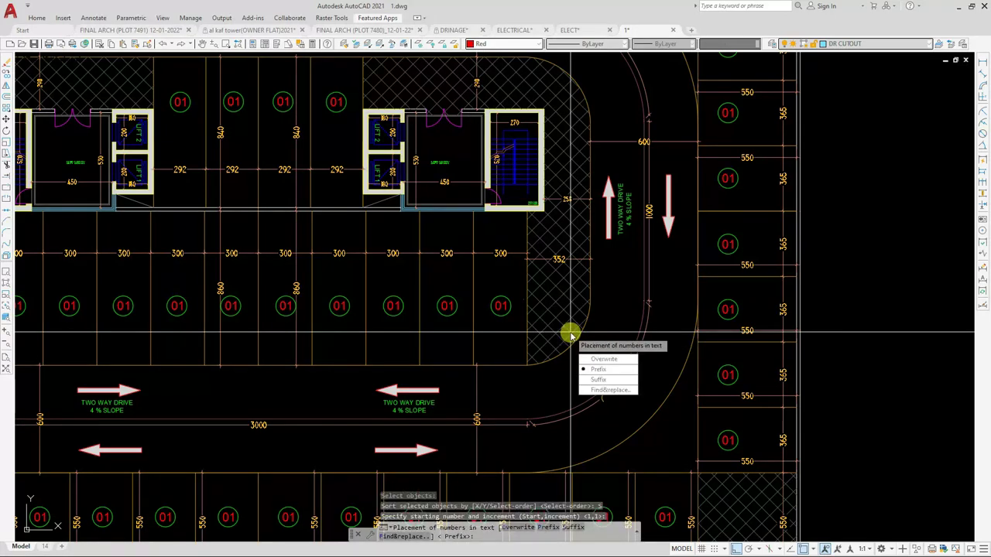
{"action": "left_click", "coordinate": [590, 359]}
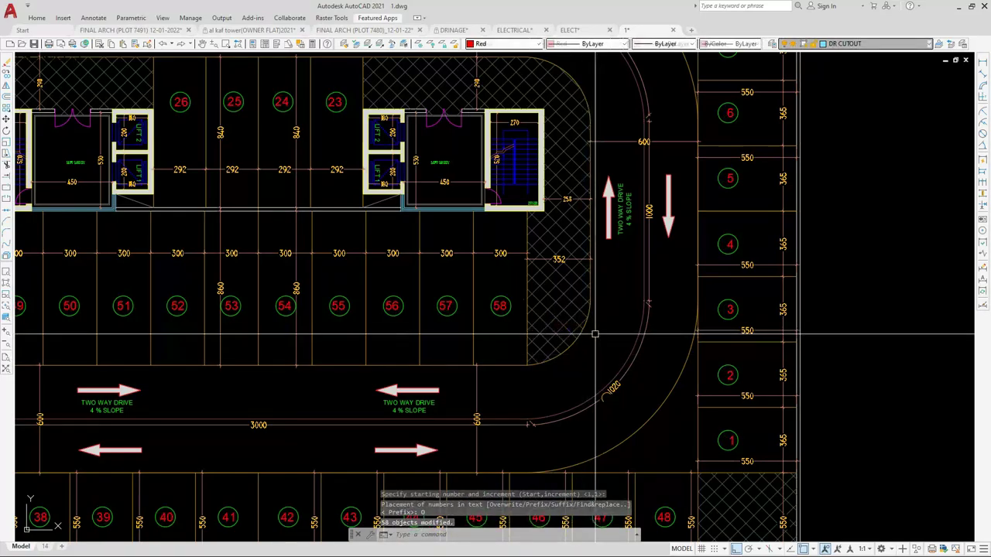
Examine the new bay numbers along the outer rows, side columns and central bays of the parking plan
{"action": "scroll", "coordinate": [593, 331], "scroll_direction": "down", "scroll_amount": 5}
{"action": "scroll", "coordinate": [651, 214], "scroll_direction": "up", "scroll_amount": 8}
{"action": "scroll", "coordinate": [651, 214], "scroll_direction": "down", "scroll_amount": 5}
{"action": "scroll", "coordinate": [573, 166], "scroll_direction": "up", "scroll_amount": 5}
{"action": "scroll", "coordinate": [287, 194], "scroll_direction": "down", "scroll_amount": 5}
{"action": "scroll", "coordinate": [233, 206], "scroll_direction": "up", "scroll_amount": 6}
{"action": "scroll", "coordinate": [234, 205], "scroll_direction": "down", "scroll_amount": 5}
{"action": "scroll", "coordinate": [513, 397], "scroll_direction": "up", "scroll_amount": 5}
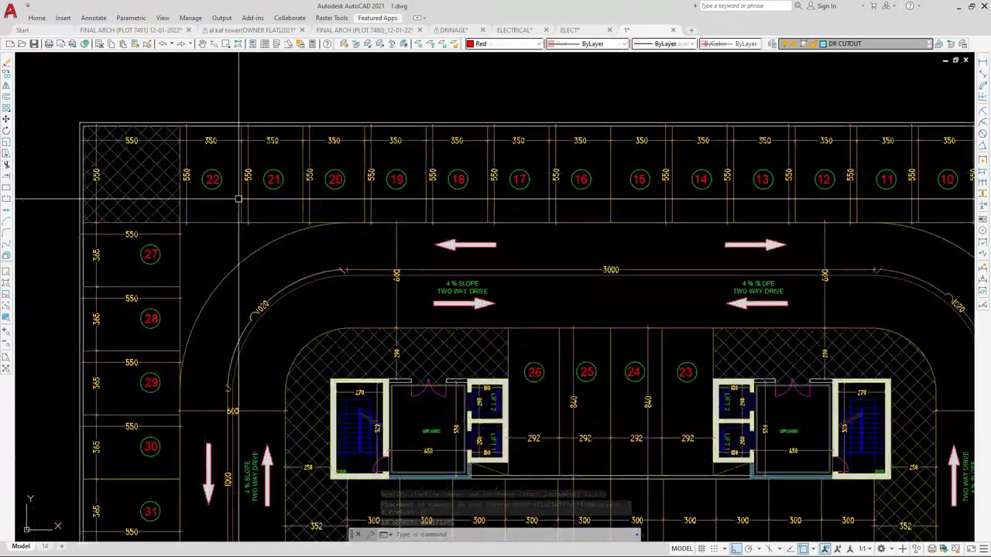
{"action": "scroll", "coordinate": [513, 397], "scroll_direction": "down", "scroll_amount": 5}
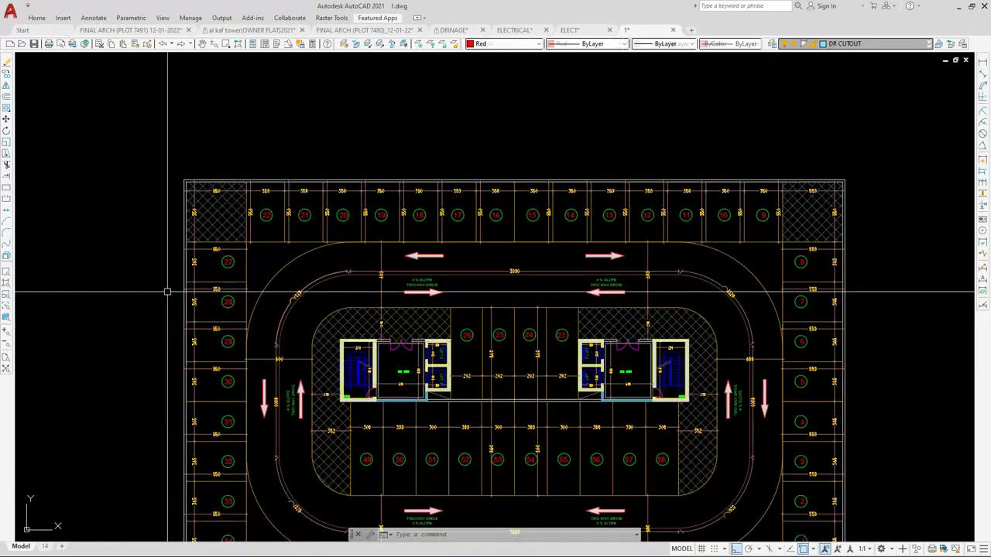
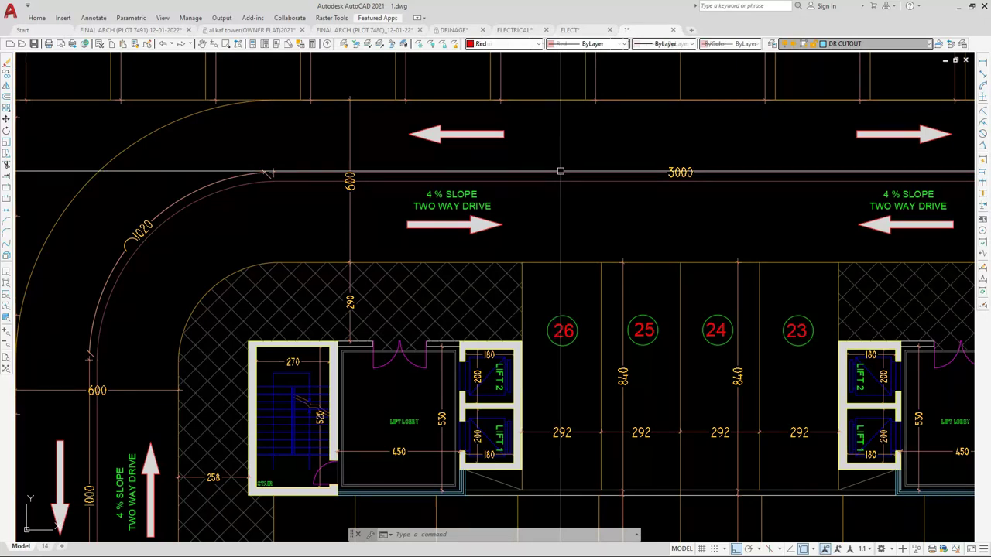
{"action": "middle_click_drag", "start_coordinate": [679, 195], "coordinate": [586, 214]}
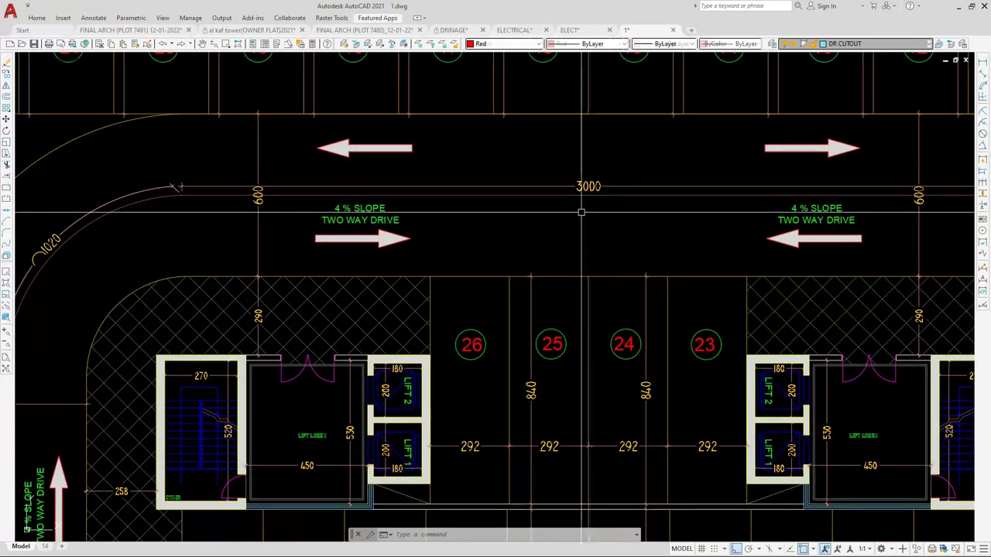
Start a sum in the quick calculator with 3000 for the upper straight drive and 1020 for the upper-left curve
{"action": "scroll", "coordinate": [580, 211], "scroll_direction": "down", "scroll_amount": 2}
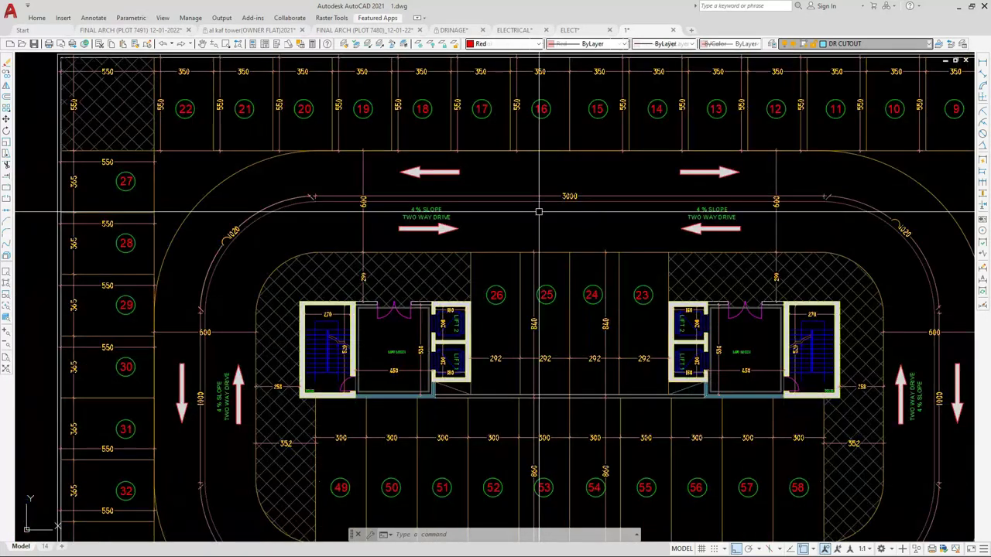
{"action": "left_click", "coordinate": [309, 45]}
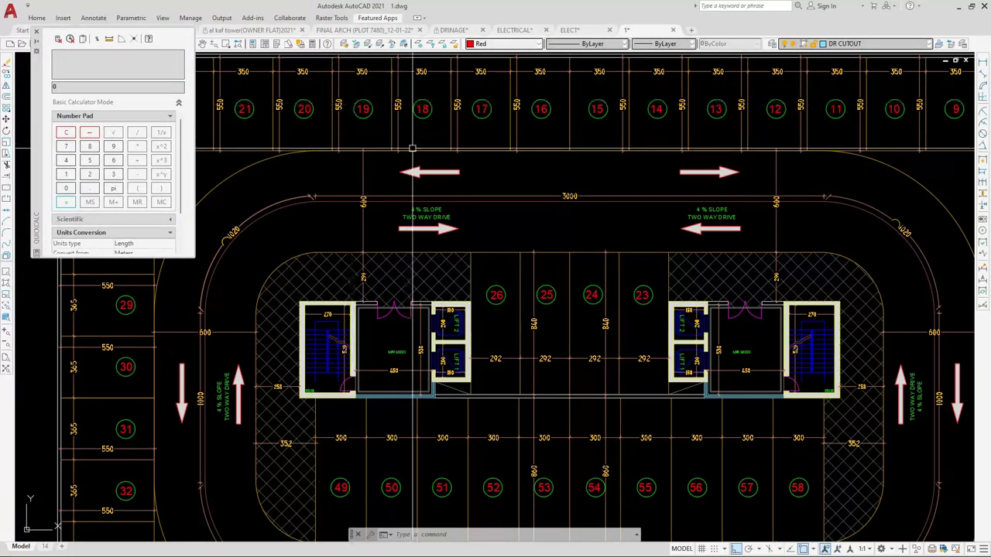
{"action": "scroll", "coordinate": [542, 199], "scroll_direction": "up", "scroll_amount": 4}
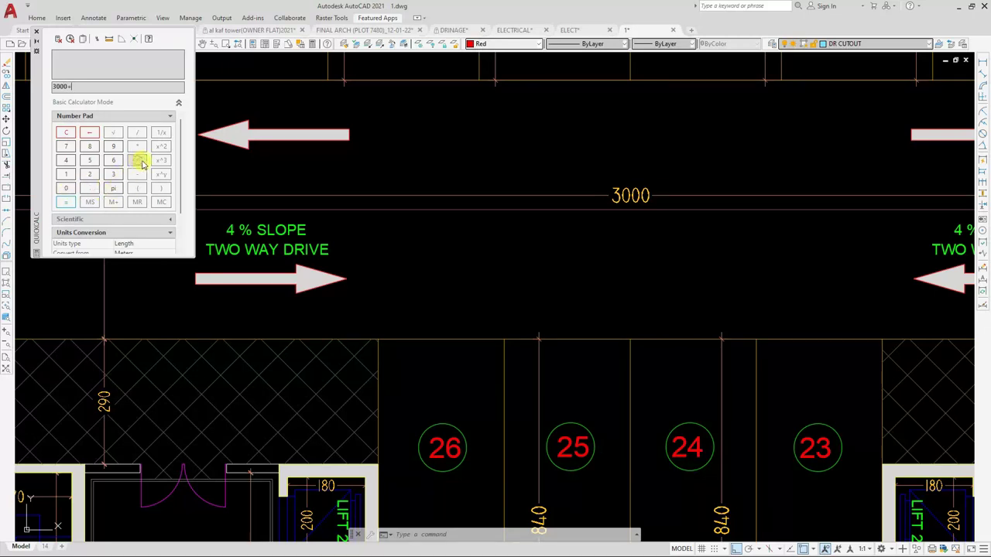
{"action": "scroll", "coordinate": [387, 233], "scroll_direction": "down", "scroll_amount": 4}
{"action": "scroll", "coordinate": [243, 263], "scroll_direction": "up", "scroll_amount": 4}
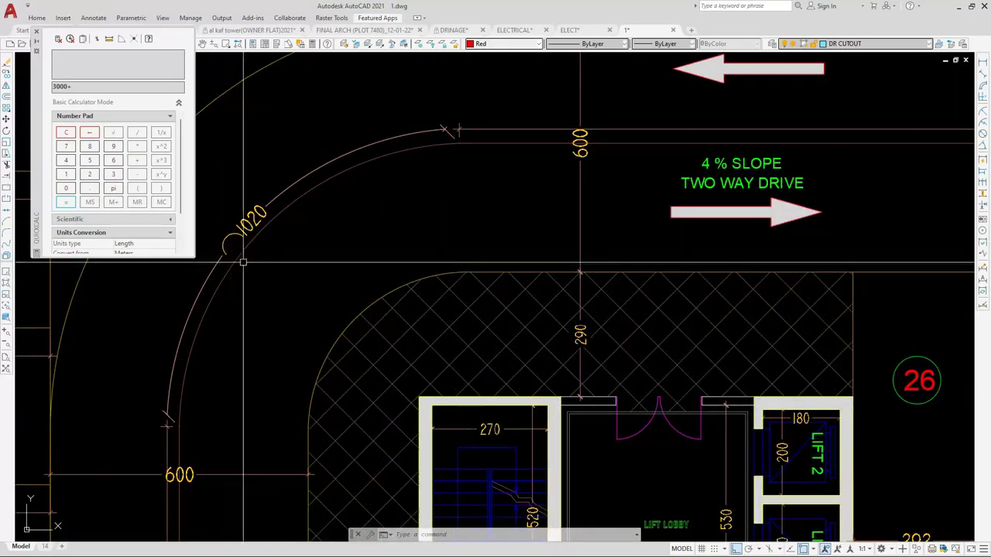
{"action": "middle_click_drag", "start_coordinate": [243, 263], "coordinate": [413, 284]}
{"action": "left_click", "coordinate": [66, 175]}
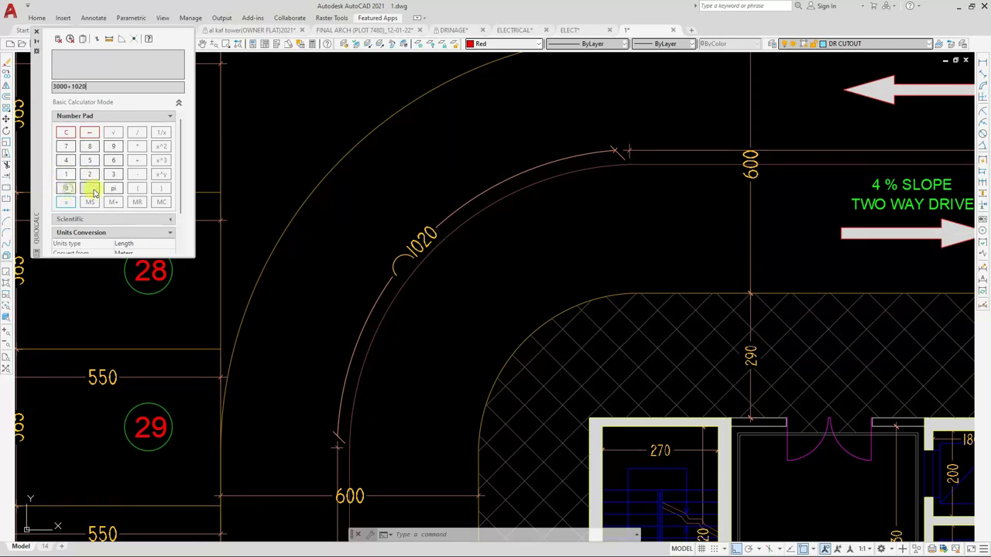
Add 1000 for the left straight drive and 1020 for the lower-left curve to the calculator sum
{"action": "left_click", "coordinate": [138, 161]}
{"action": "scroll", "coordinate": [421, 343], "scroll_direction": "down", "scroll_amount": 5}
{"action": "scroll", "coordinate": [420, 343], "scroll_direction": "up", "scroll_amount": 5}
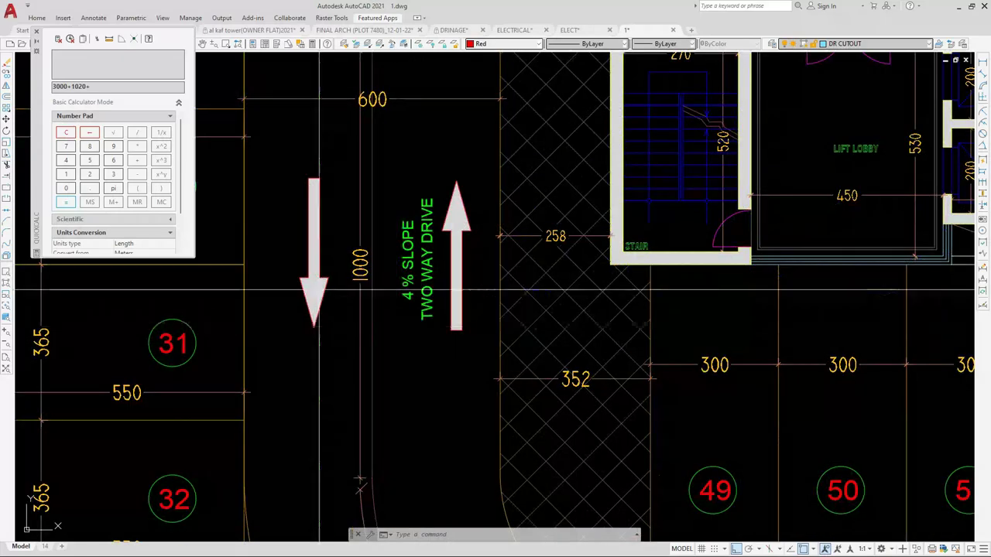
{"action": "left_click", "coordinate": [71, 177]}
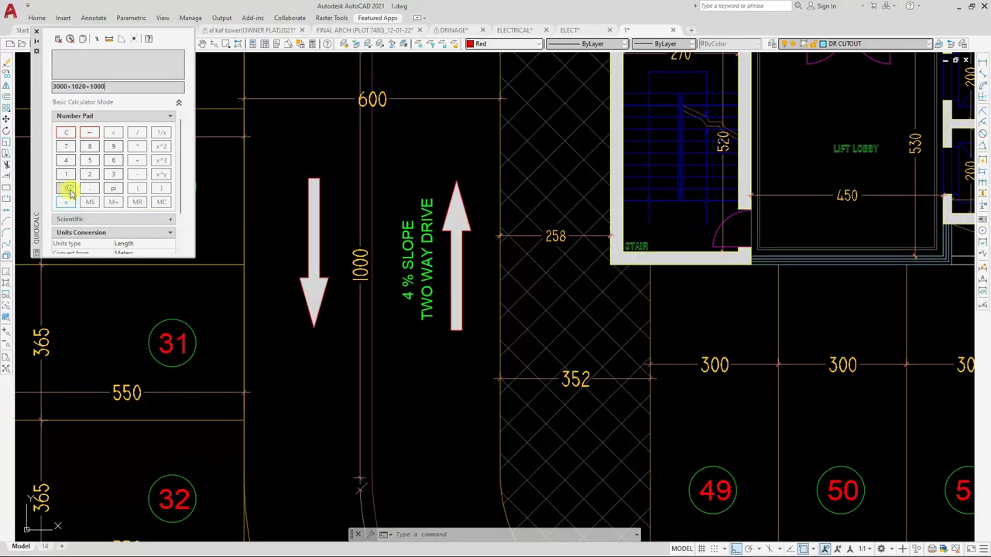
{"action": "scroll", "coordinate": [380, 413], "scroll_direction": "down", "scroll_amount": 5}
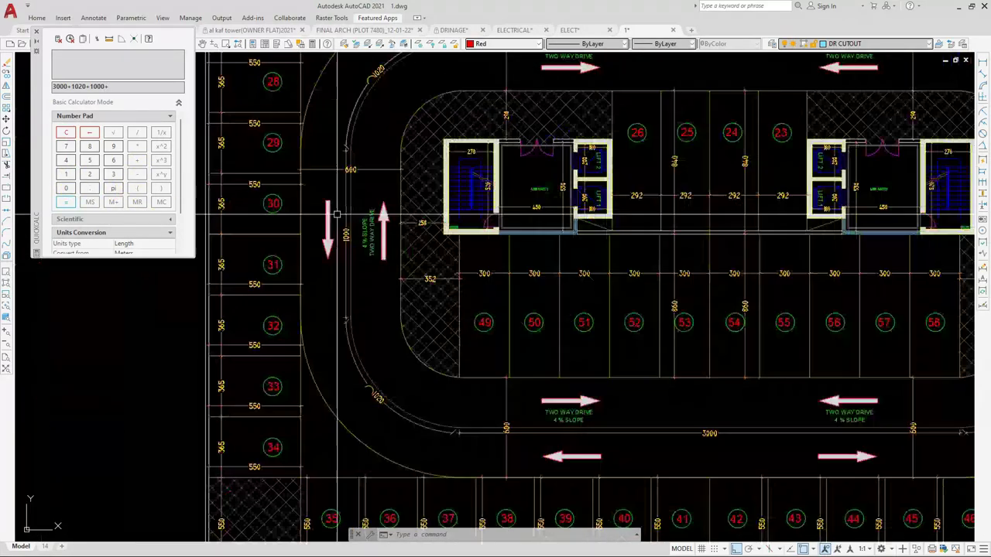
{"action": "scroll", "coordinate": [380, 414], "scroll_direction": "up", "scroll_amount": 8}
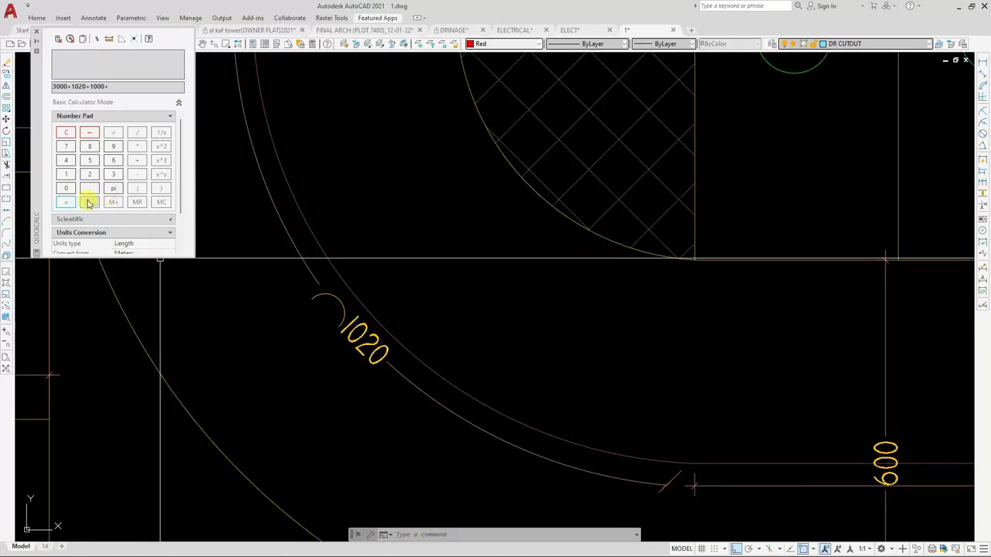
{"action": "left_click", "coordinate": [69, 179]}
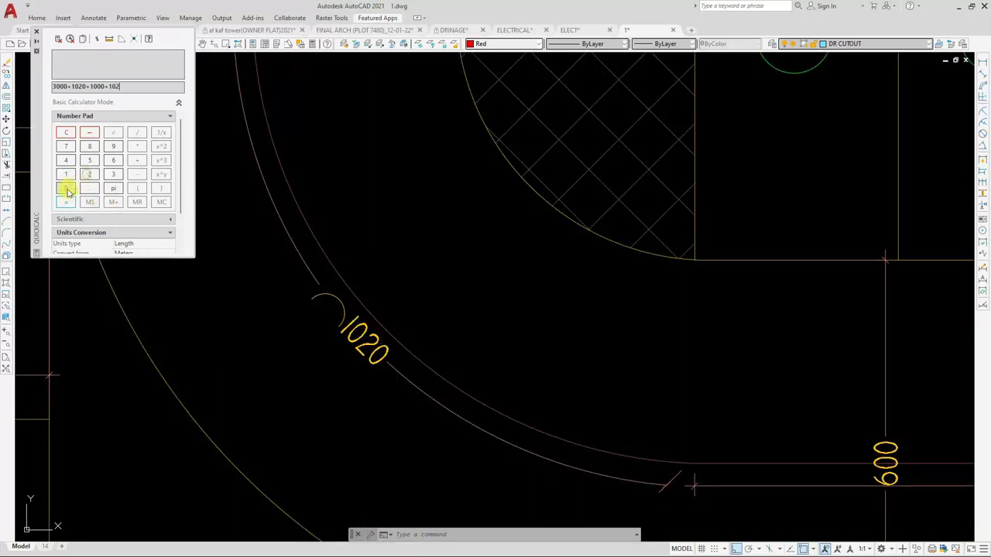
Add 3000 for the lower straight drive and 1020 for the lower-right curve to the calculator sum
{"action": "scroll", "coordinate": [479, 305], "scroll_direction": "down", "scroll_amount": 6}
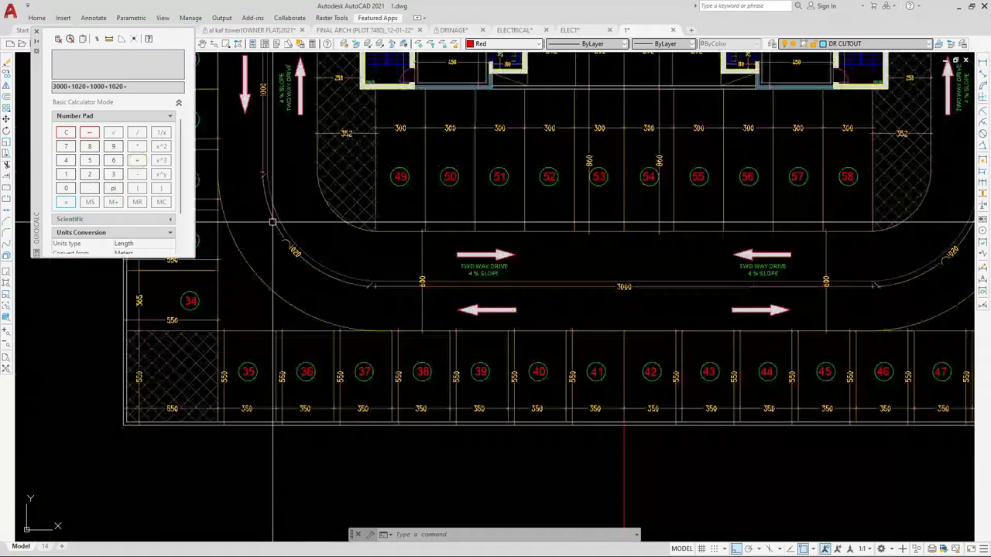
{"action": "scroll", "coordinate": [480, 304], "scroll_direction": "up", "scroll_amount": 6}
{"action": "mouse_move", "coordinate": [479, 305]}
{"action": "middle_mouse_down"}
{"action": "mouse_move", "coordinate": [306, 314]}
{"action": "mouse_move", "coordinate": [312, 318]}
{"action": "middle_mouse_up"}
{"action": "left_click", "coordinate": [113, 178]}
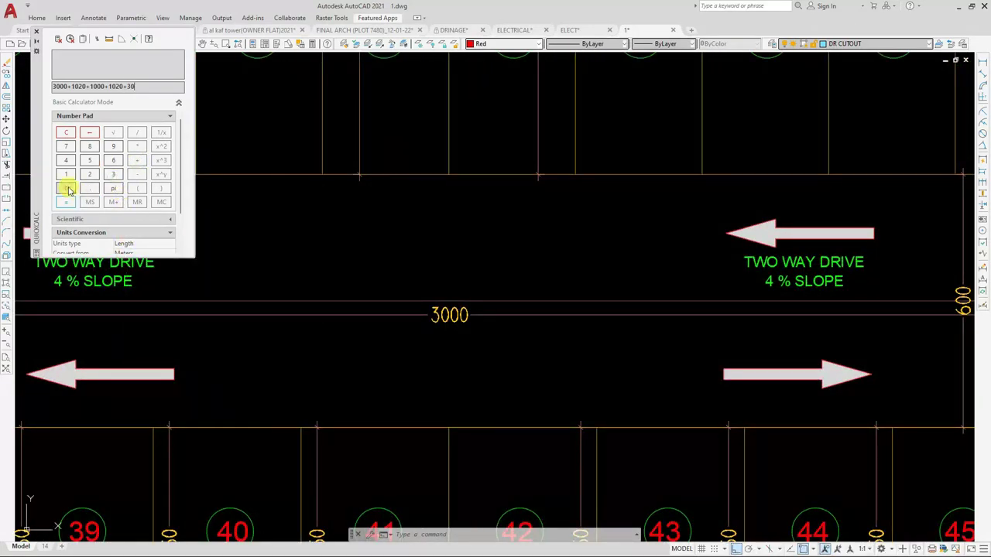
{"action": "left_click", "coordinate": [136, 164]}
{"action": "scroll", "coordinate": [349, 394], "scroll_direction": "down", "scroll_amount": 5}
{"action": "scroll", "coordinate": [518, 307], "scroll_direction": "up", "scroll_amount": 7}
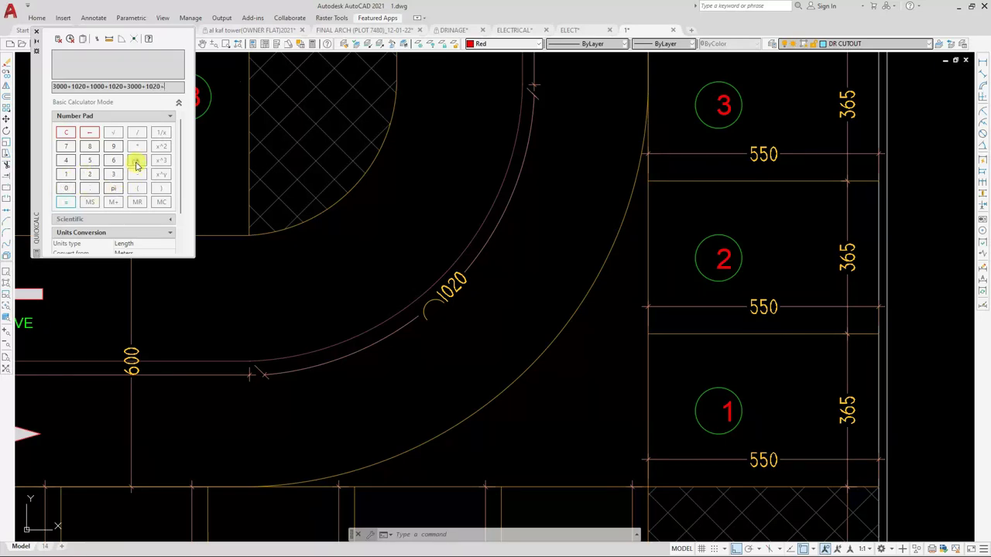
Add 1000 for the right straight drive and 1020 for the upper-right curve to the calculator sum
{"action": "scroll", "coordinate": [310, 261], "scroll_direction": "down", "scroll_amount": 5}
{"action": "scroll", "coordinate": [311, 261], "scroll_direction": "up", "scroll_amount": 6}
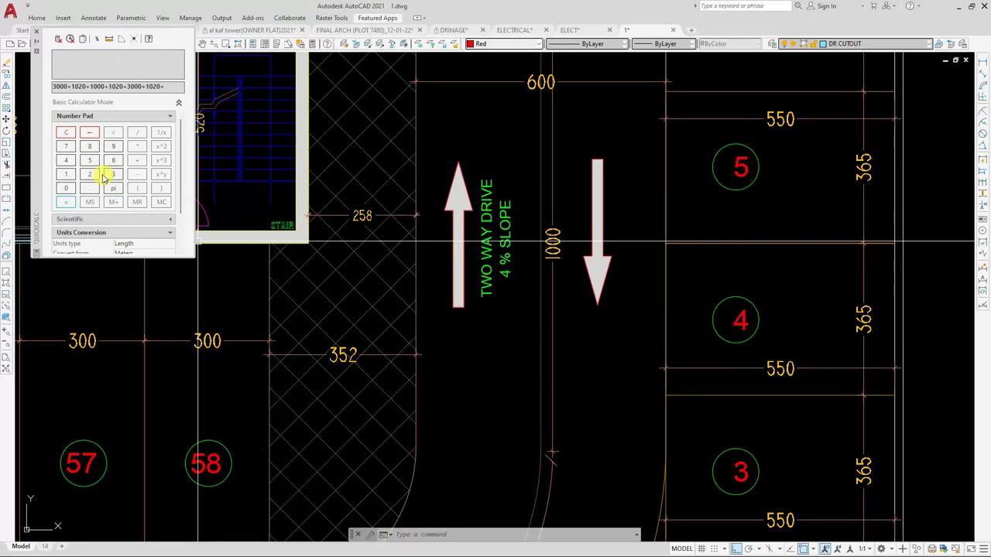
{"action": "left_click", "coordinate": [67, 178]}
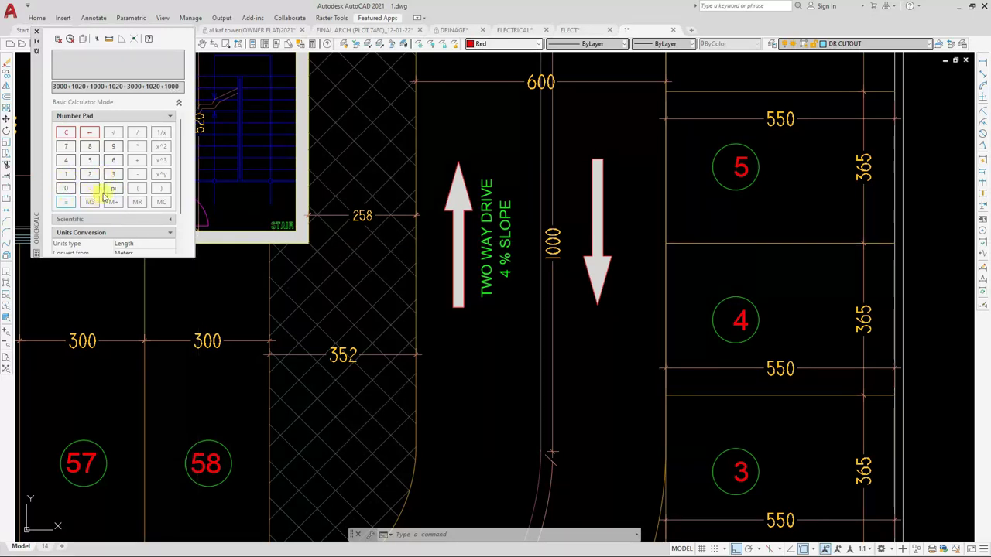
{"action": "left_click", "coordinate": [139, 161]}
{"action": "scroll", "coordinate": [332, 248], "scroll_direction": "down", "scroll_amount": 4}
{"action": "scroll", "coordinate": [513, 392], "scroll_direction": "up", "scroll_amount": 5}
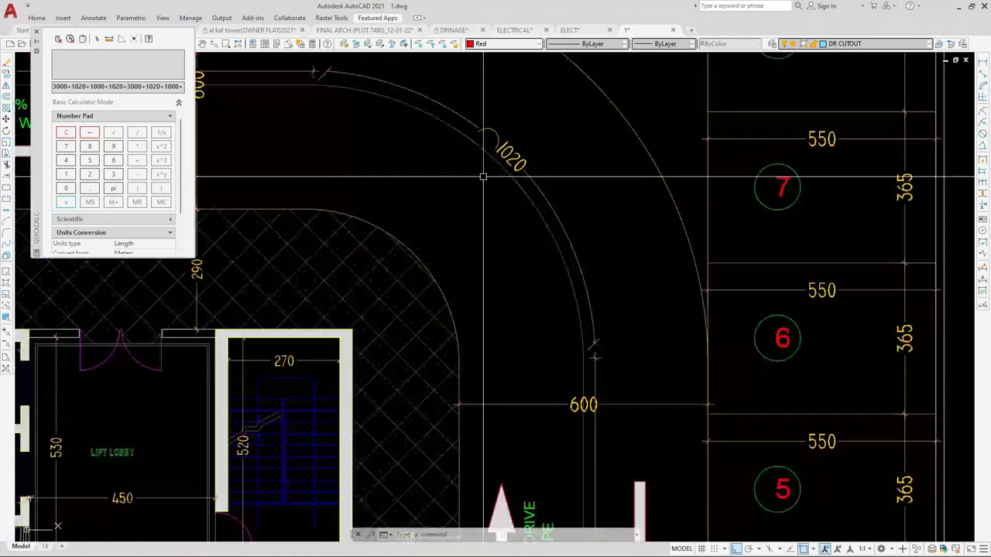
{"action": "left_click", "coordinate": [69, 177]}
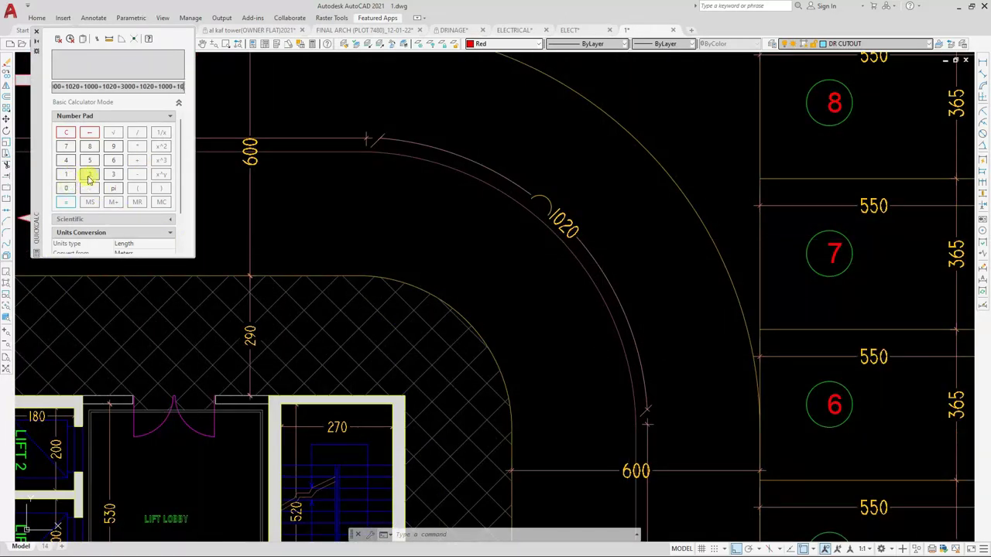
Total the drive lengths, multiply the total by 4/100 for the 4 % slope, and close the quick calculator
{"action": "scroll", "coordinate": [628, 287], "scroll_direction": "down", "scroll_amount": 2}
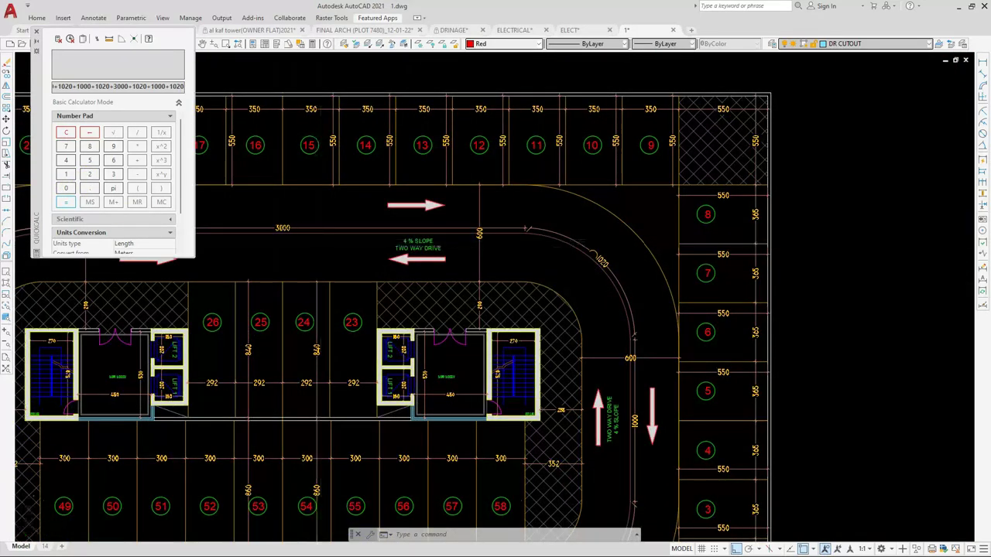
{"action": "scroll", "coordinate": [281, 242], "scroll_direction": "up", "scroll_amount": 1}
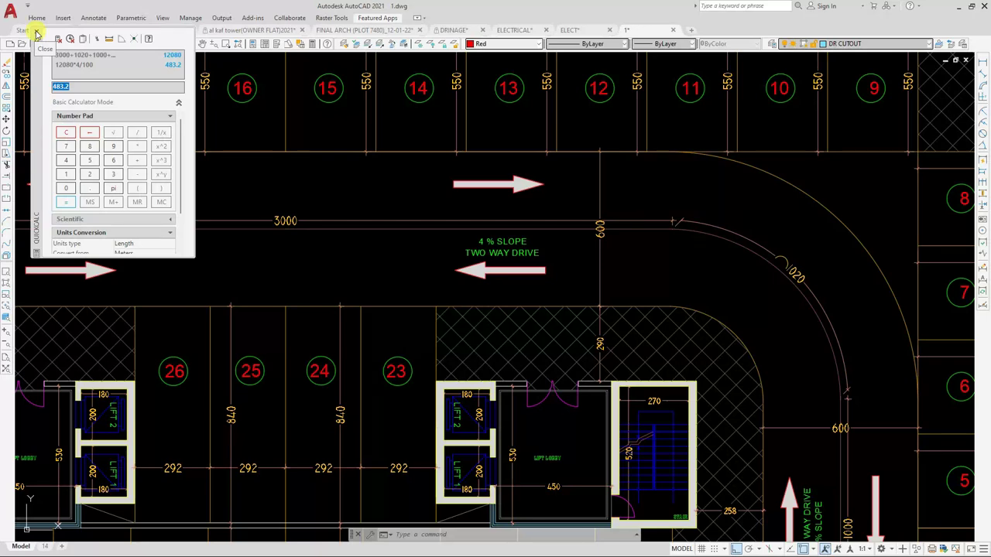
{"action": "left_click", "coordinate": [37, 34]}
{"action": "scroll", "coordinate": [320, 265], "scroll_direction": "down", "scroll_amount": 5}
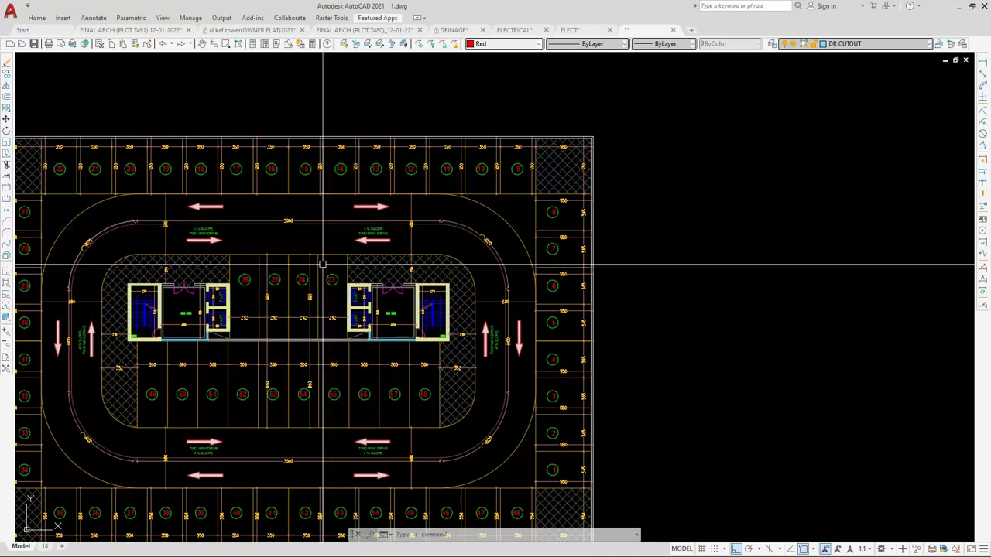
{"action": "middle_click_drag", "start_coordinate": [316, 320], "coordinate": [538, 314]}
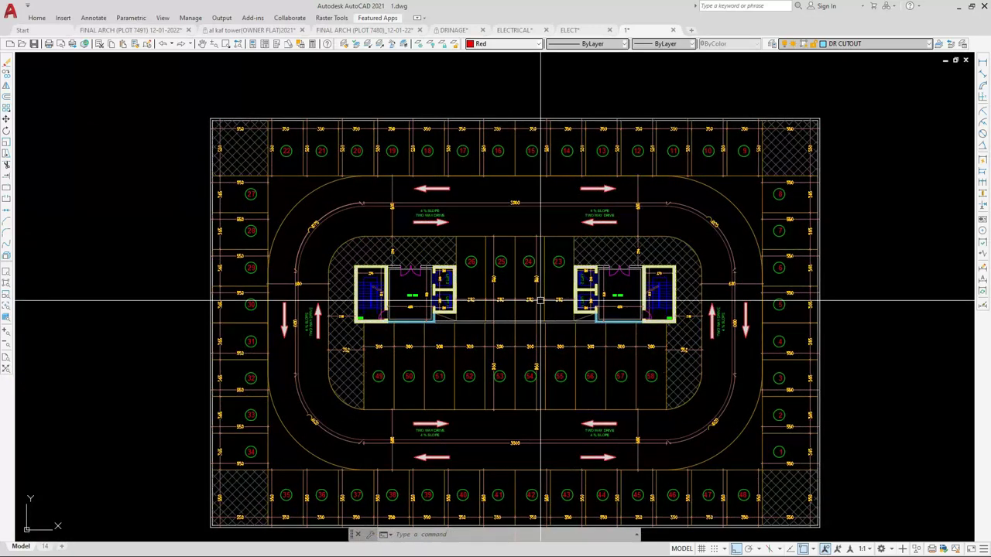
{"action": "scroll", "coordinate": [506, 363], "scroll_direction": "up", "scroll_amount": 2}
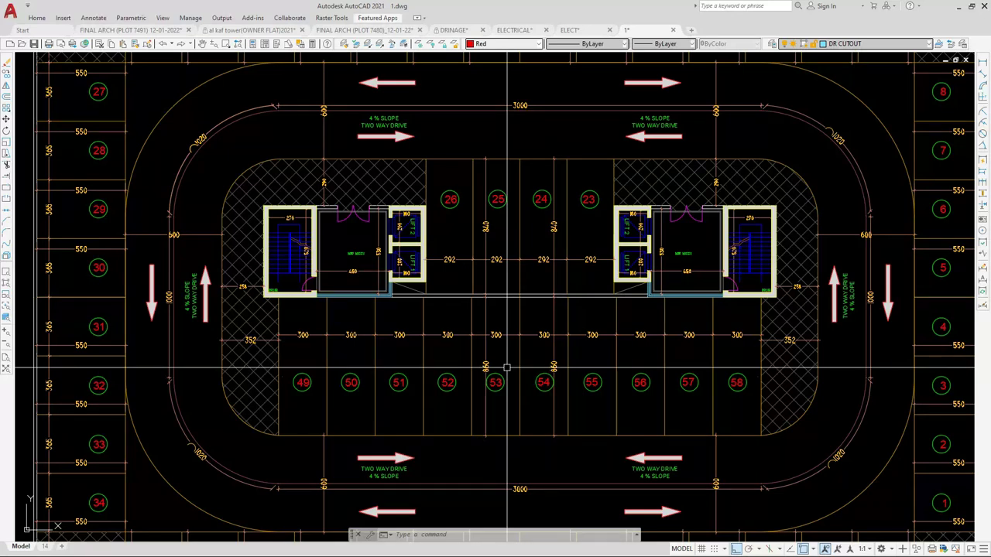
{"action": "scroll", "coordinate": [412, 331], "scroll_direction": "down", "scroll_amount": 2}
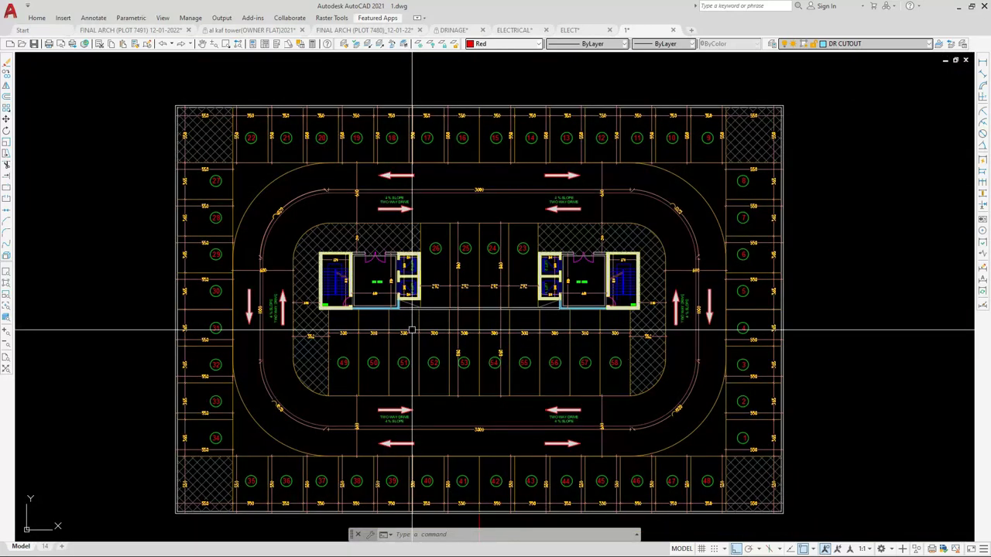
{"action": "middle_click_drag", "start_coordinate": [412, 331], "coordinate": [399, 320]}
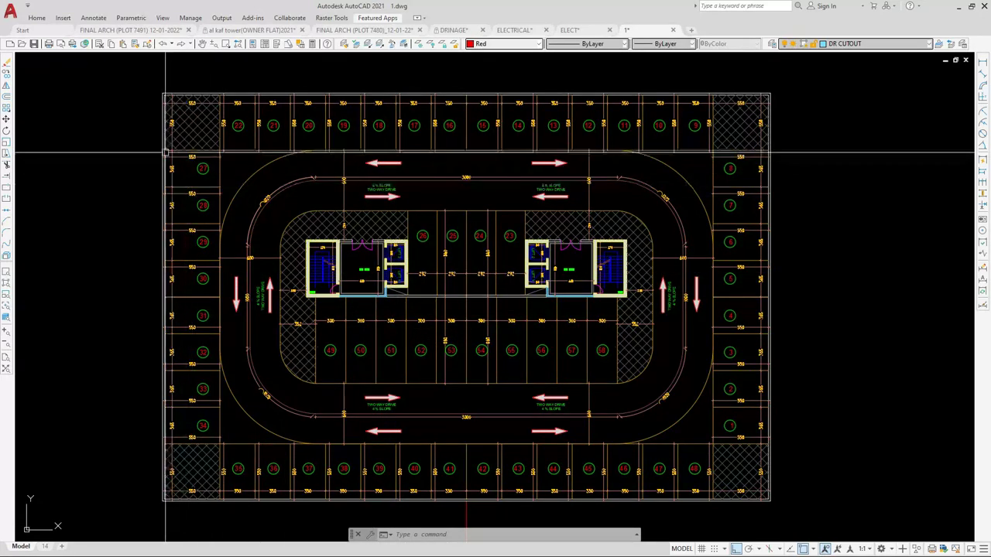
Copy the complete parking plan horizontally to the right of the original from its lower-left corner, leaving a gap between the two
{"action": "left_click", "coordinate": [158, 83]}
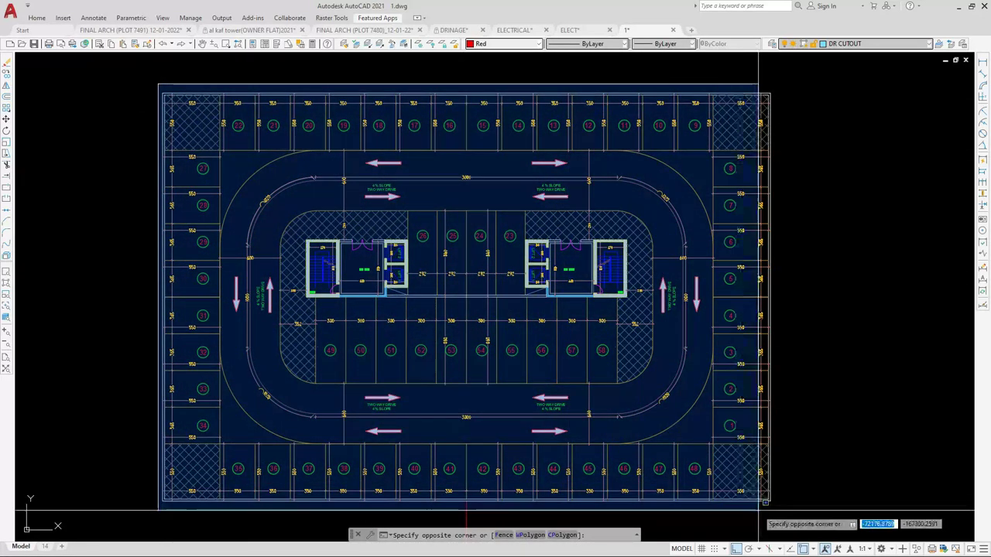
{"action": "left_click", "coordinate": [782, 511]}
{"action": "type", "text": "co"}
{"action": "key", "text": "Return"}
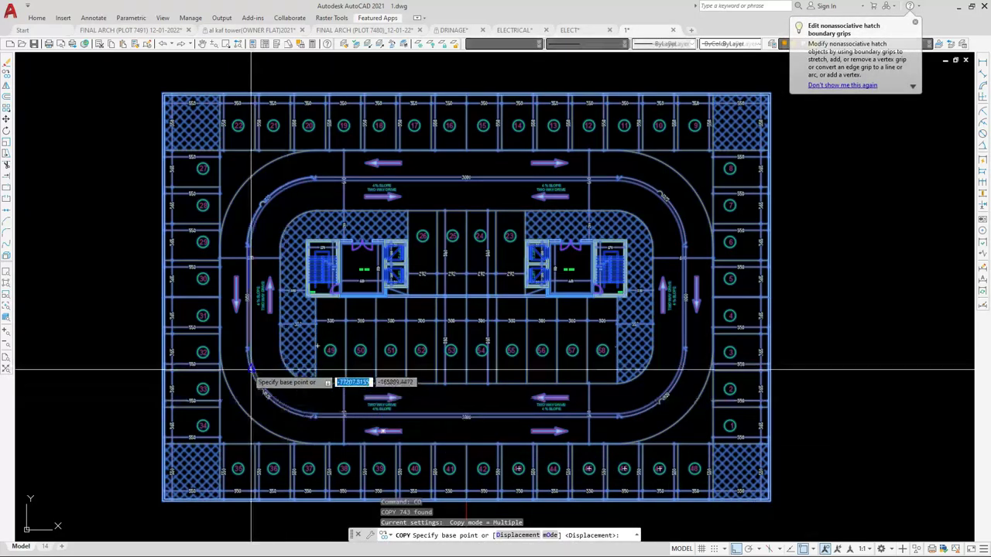
{"action": "scroll", "coordinate": [232, 378], "scroll_direction": "down", "scroll_amount": 2}
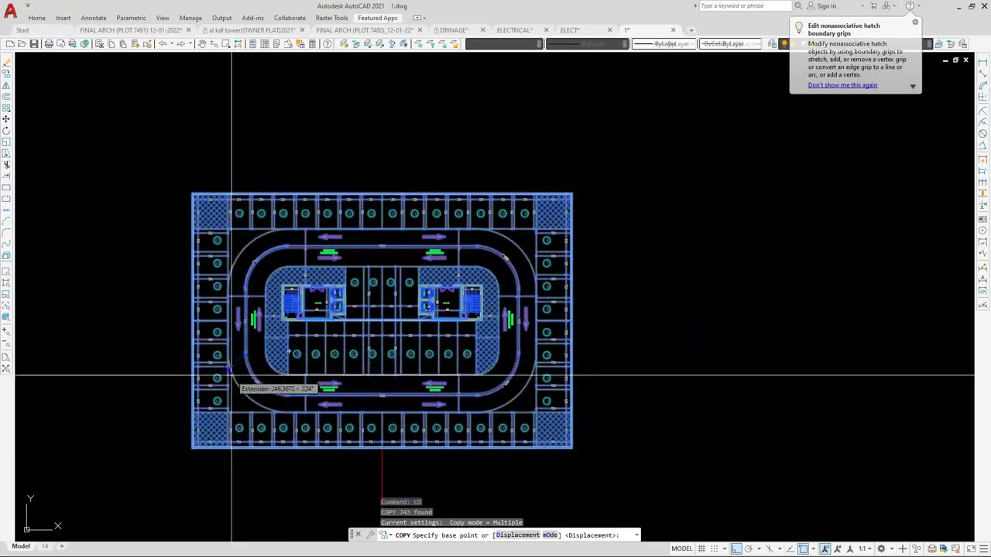
{"action": "scroll", "coordinate": [190, 448], "scroll_direction": "up", "scroll_amount": 5}
{"action": "left_click", "coordinate": [191, 446]}
{"action": "scroll", "coordinate": [132, 418], "scroll_direction": "down", "scroll_amount": 5}
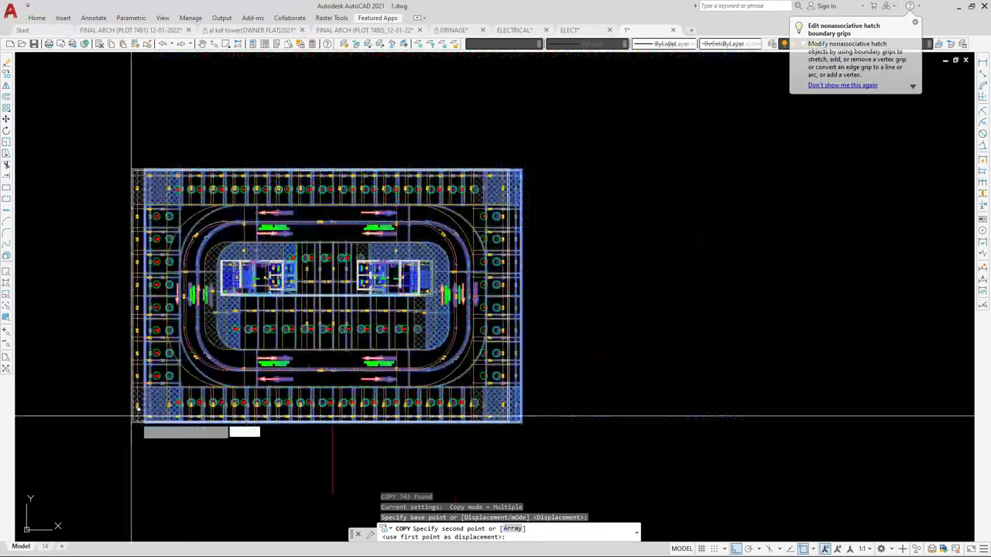
{"action": "scroll", "coordinate": [560, 414], "scroll_direction": "up", "scroll_amount": 6}
{"action": "left_click", "coordinate": [563, 417]}
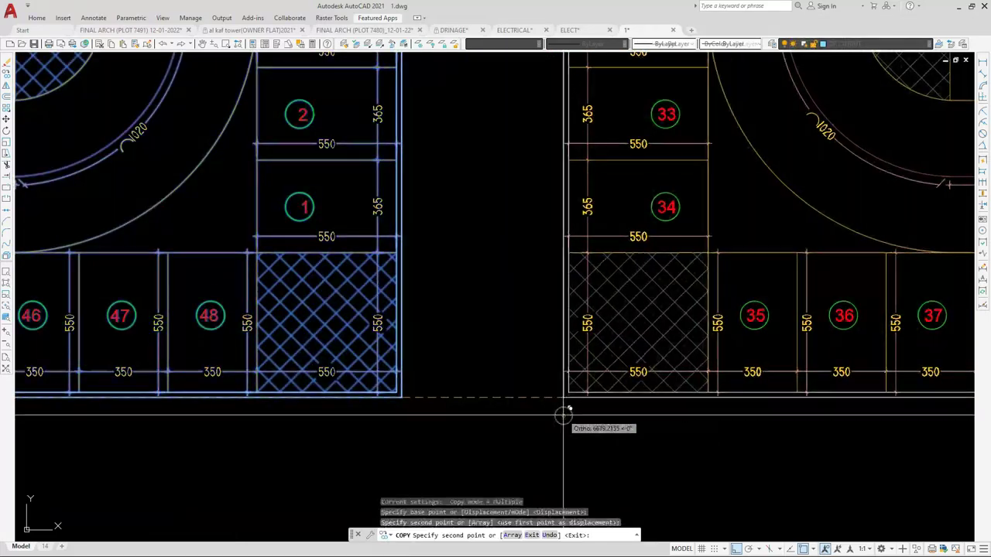
{"action": "key", "text": "Escape"}
Copy the TWO WAY DRIVE text from the lower drive to the empty area below the left plan's lower-left corner, with ortho off
{"action": "scroll", "coordinate": [588, 391], "scroll_direction": "down", "scroll_amount": 2}
{"action": "scroll", "coordinate": [285, 296], "scroll_direction": "up", "scroll_amount": 3}
{"action": "left_click", "coordinate": [329, 296]}
{"action": "type", "text": "c"}
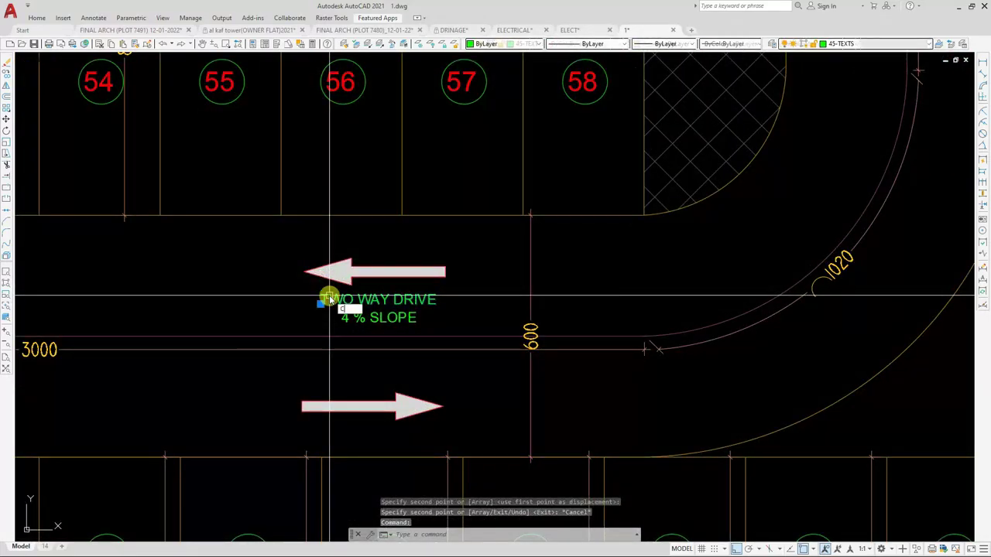
{"action": "type", "text": "o"}
{"action": "key", "text": "space"}
{"action": "left_click", "coordinate": [325, 302]}
{"action": "key", "text": "F8"}
{"action": "scroll", "coordinate": [440, 261], "scroll_direction": "down", "scroll_amount": 8}
{"action": "scroll", "coordinate": [226, 356], "scroll_direction": "up", "scroll_amount": 6}
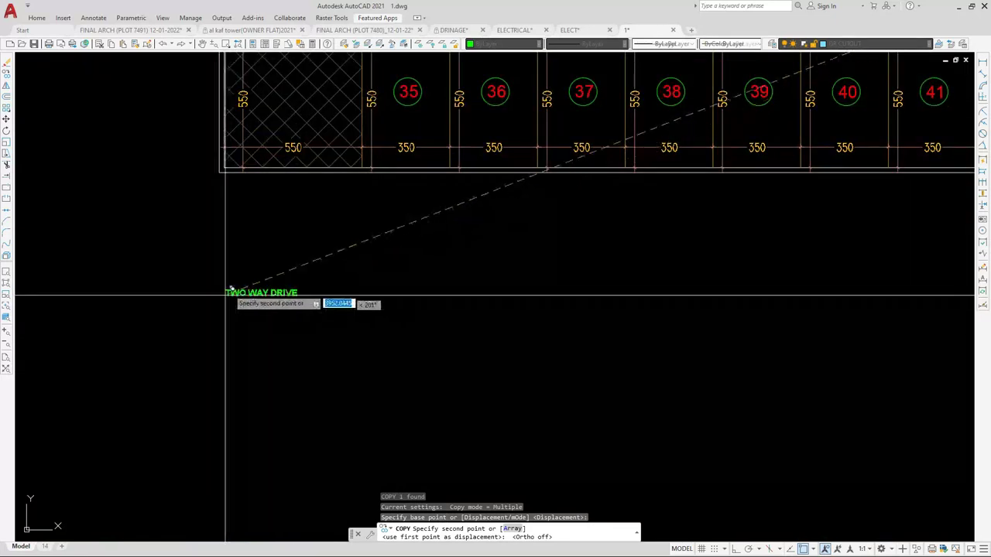
{"action": "left_click", "coordinate": [254, 266]}
{"action": "key", "text": "Escape"}
Change the copied text below the left plan to 1ST PARKING FLOOR
{"action": "double_click", "coordinate": [260, 265]}
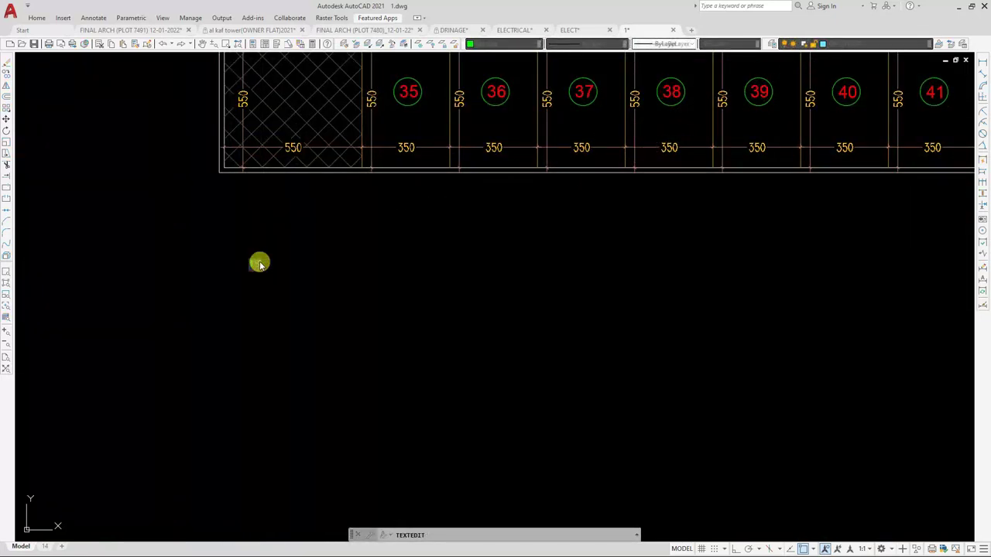
{"action": "type", "text": "PARKING FLOOR"}
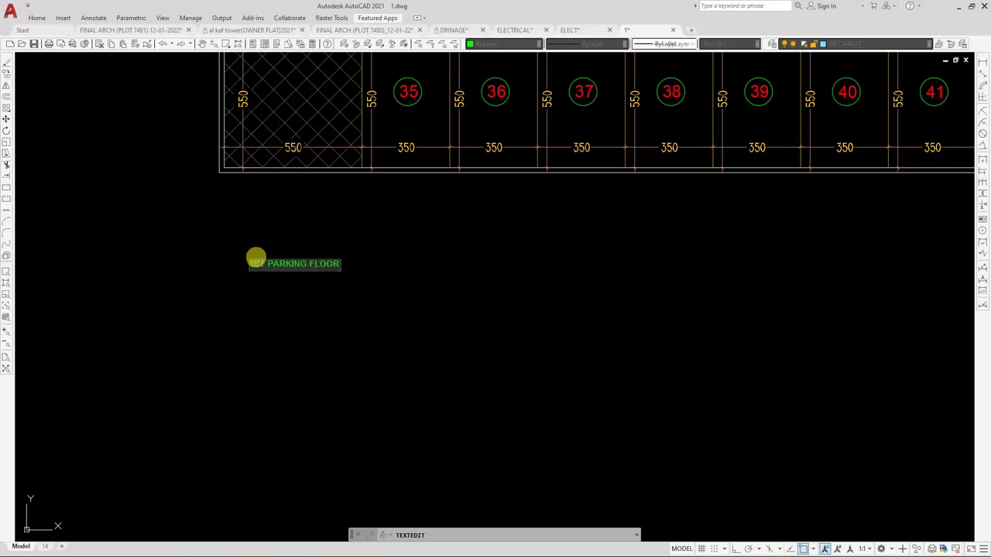
{"action": "left_click", "coordinate": [315, 322]}
{"action": "key", "text": "Escape"}
Scale the 1ST PARKING FLOOR title by a factor of 3 from its lower-left corner
{"action": "left_click", "coordinate": [272, 258]}
{"action": "left_click", "coordinate": [251, 274]}
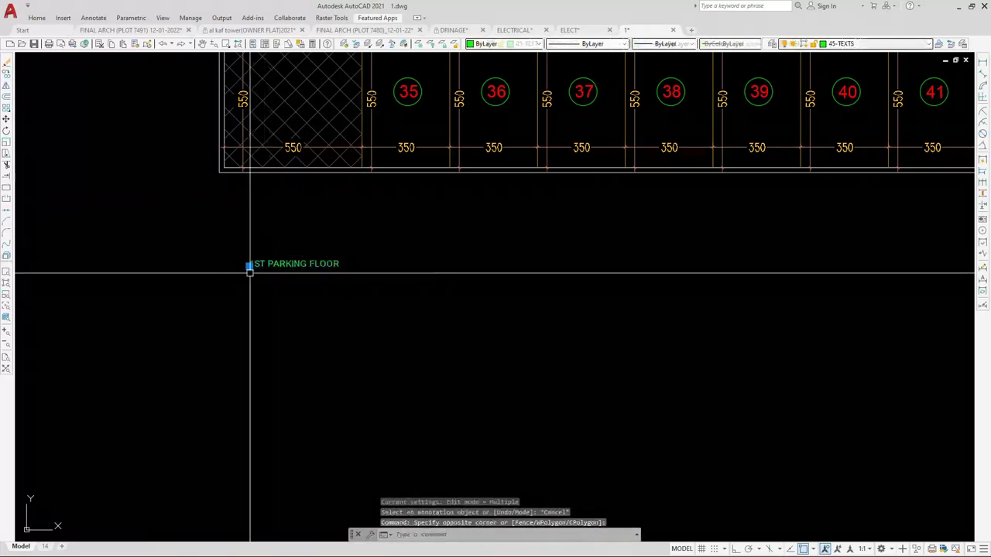
{"action": "type", "text": "SC"}
{"action": "key", "text": "Return"}
{"action": "left_click", "coordinate": [250, 271]}
{"action": "type", "text": "3"}
{"action": "key", "text": "Return"}
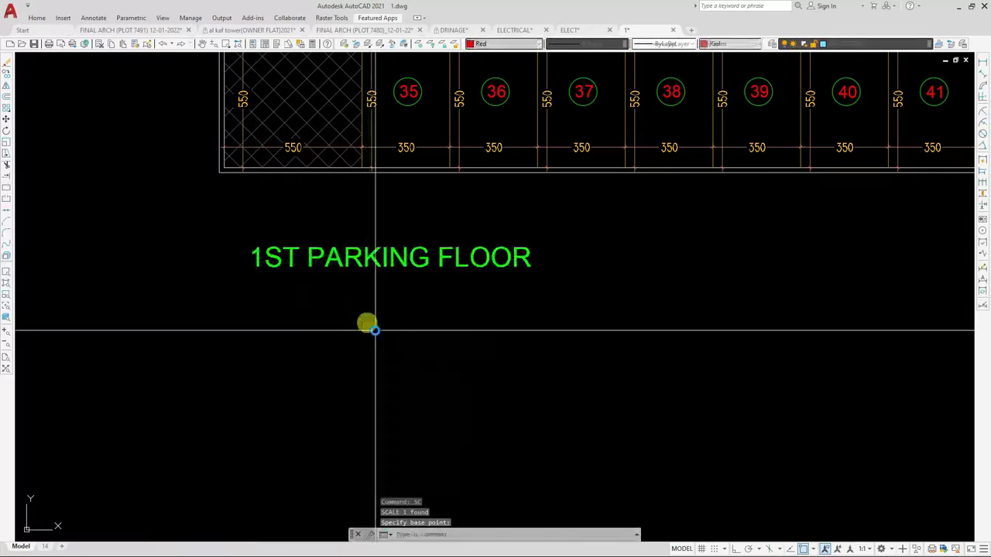
Copy the 1ST PARKING FLOOR title horizontally, with ortho on, to below the lower-left corner of the right plan
{"action": "left_click", "coordinate": [276, 267]}
{"action": "scroll", "coordinate": [240, 266], "scroll_direction": "down", "scroll_amount": 6}
{"action": "left_click", "coordinate": [144, 282]}
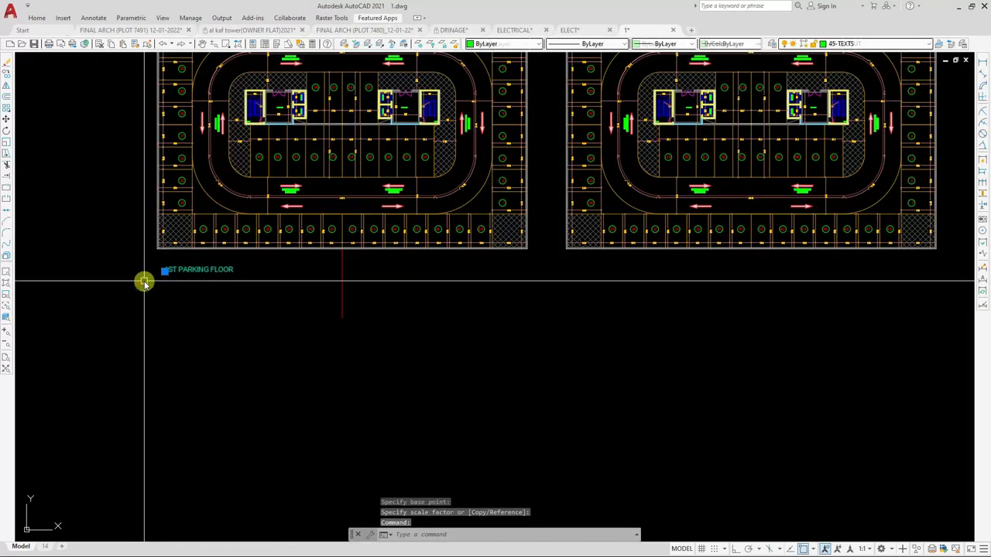
{"action": "type", "text": "co"}
{"action": "key", "text": "Return"}
{"action": "key", "text": "F8"}
{"action": "left_click", "coordinate": [165, 271]}
{"action": "scroll", "coordinate": [568, 298], "scroll_direction": "up", "scroll_amount": 5}
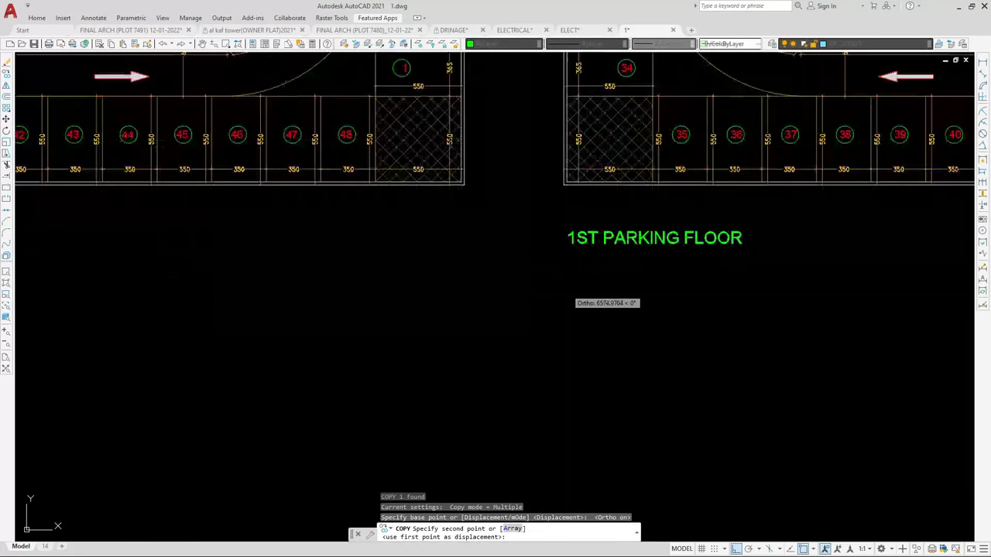
{"action": "left_click", "coordinate": [585, 297]}
{"action": "key", "text": "Escape"}
{"action": "scroll", "coordinate": [427, 299], "scroll_direction": "down", "scroll_amount": 5}
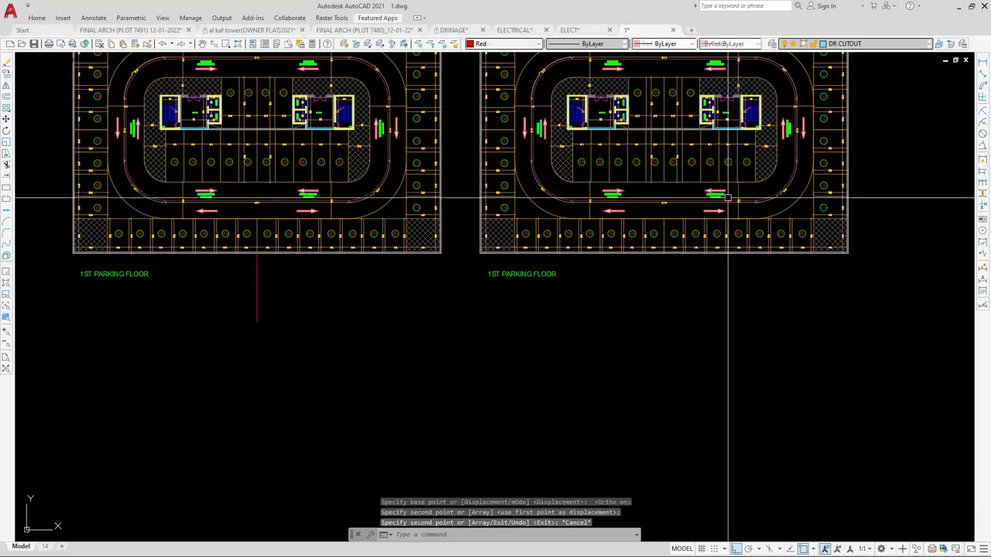
Change the copied title below the right plan to 2ND PARKING FLOOR
{"action": "scroll", "coordinate": [549, 262], "scroll_direction": "down", "scroll_amount": 2}
{"action": "scroll", "coordinate": [550, 261], "scroll_direction": "up", "scroll_amount": 5}
{"action": "scroll", "coordinate": [472, 271], "scroll_direction": "up", "scroll_amount": 2}
{"action": "double_click", "coordinate": [494, 275]}
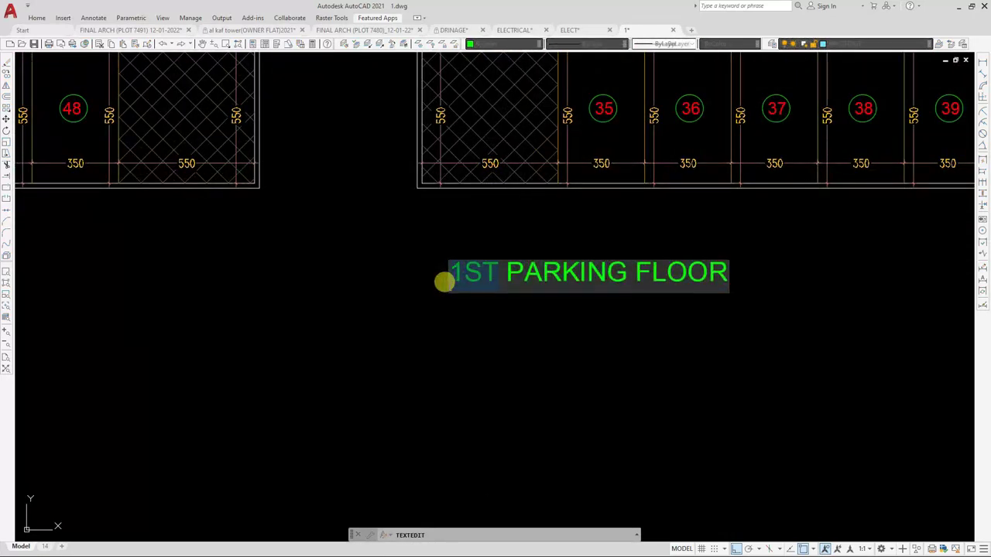
{"action": "type", "text": "2ND"}
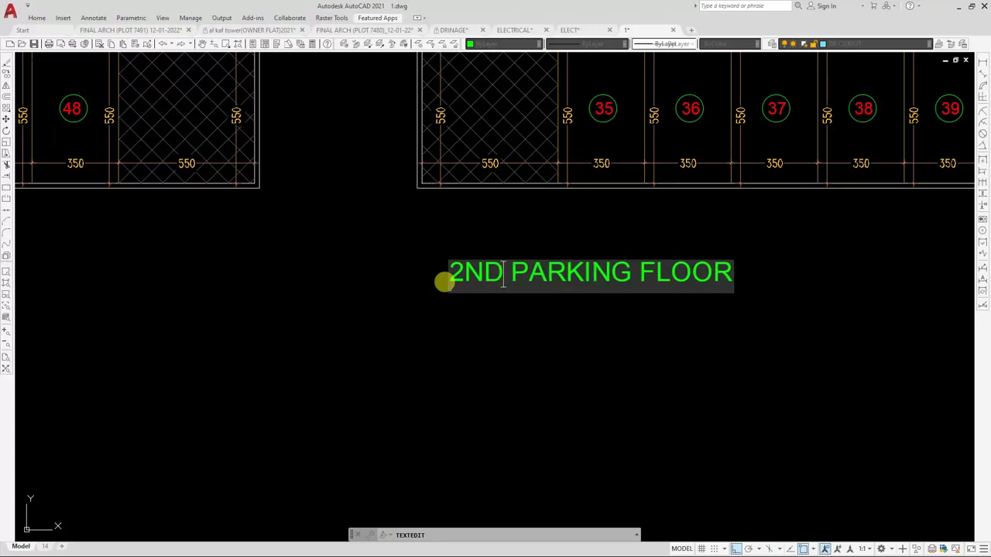
{"action": "left_click", "coordinate": [480, 321]}
{"action": "scroll", "coordinate": [478, 363], "scroll_direction": "down", "scroll_amount": 4}
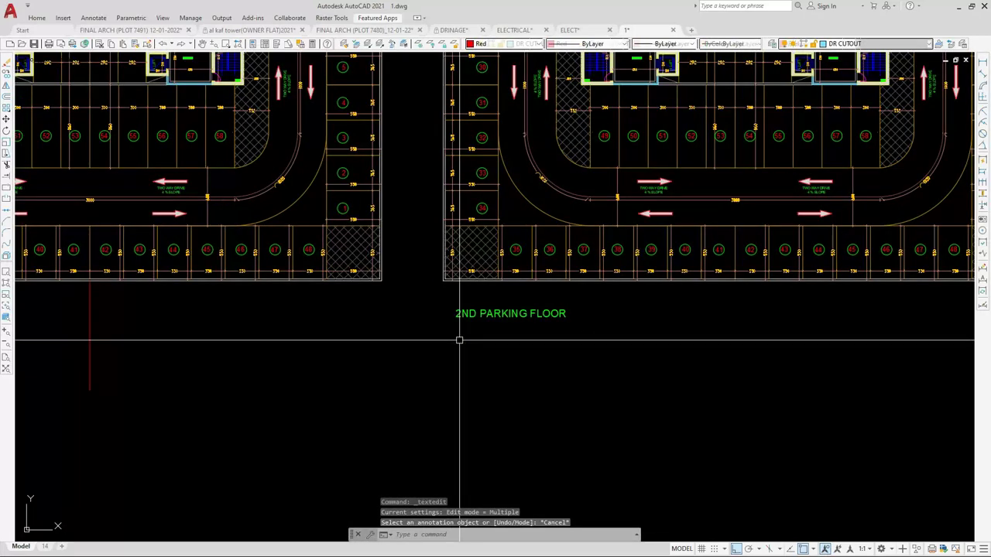
Erase bays 7 and 8 together with the hatched corner area at the upper-right corner of the 1st parking floor plan
{"action": "scroll", "coordinate": [459, 340], "scroll_direction": "down", "scroll_amount": 2}
{"action": "scroll", "coordinate": [488, 331], "scroll_direction": "down", "scroll_amount": 2}
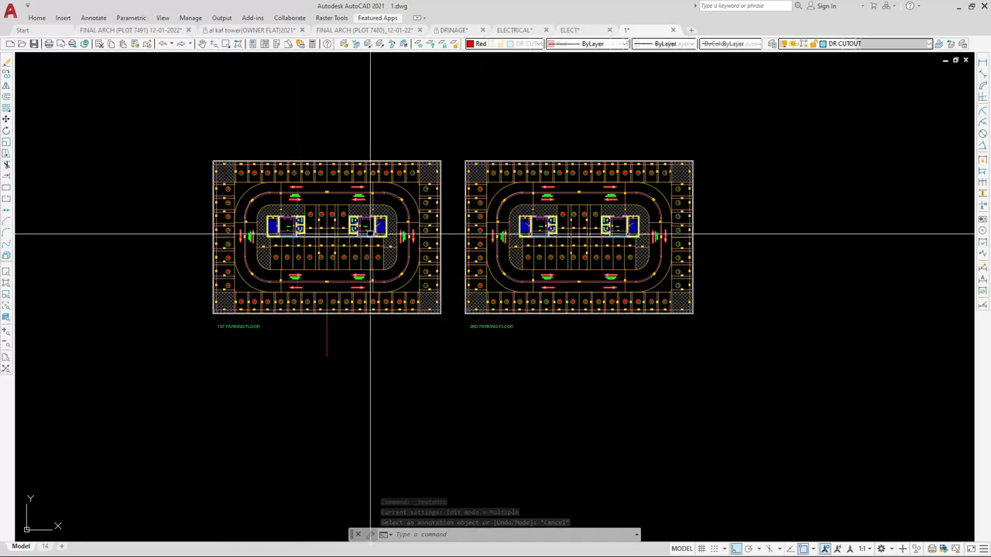
{"action": "scroll", "coordinate": [366, 292], "scroll_direction": "up", "scroll_amount": 2}
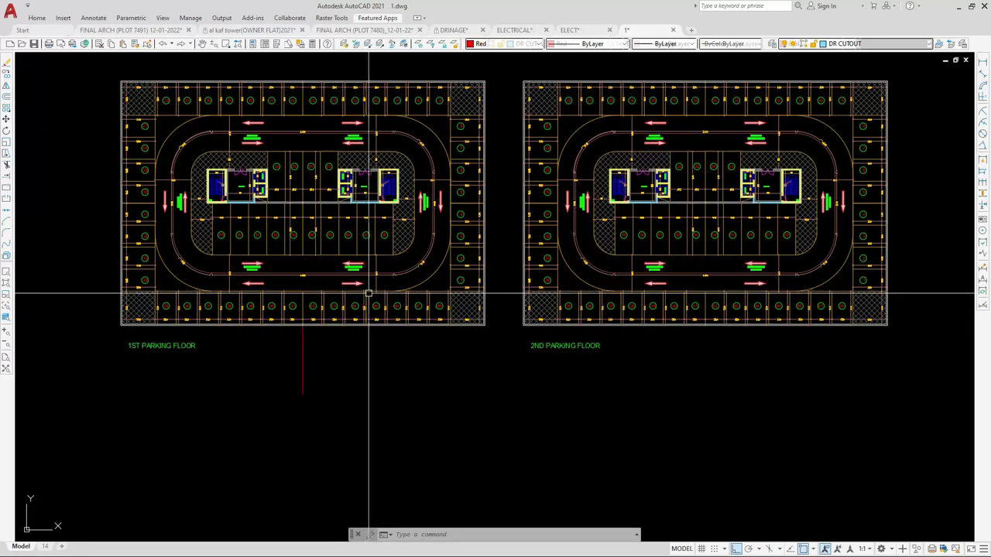
{"action": "scroll", "coordinate": [527, 293], "scroll_direction": "up", "scroll_amount": 5}
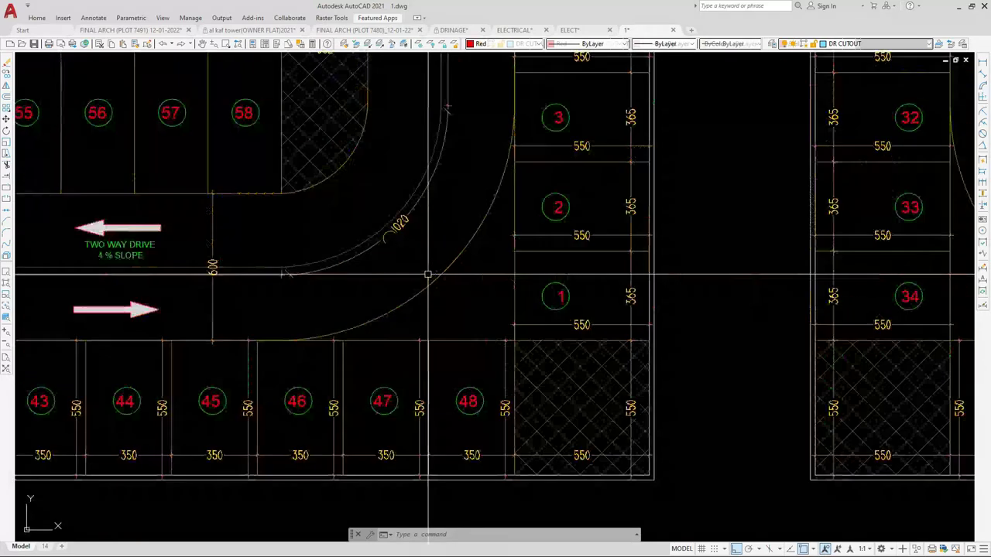
{"action": "scroll", "coordinate": [531, 348], "scroll_direction": "down", "scroll_amount": 4}
{"action": "scroll", "coordinate": [527, 310], "scroll_direction": "down", "scroll_amount": 3}
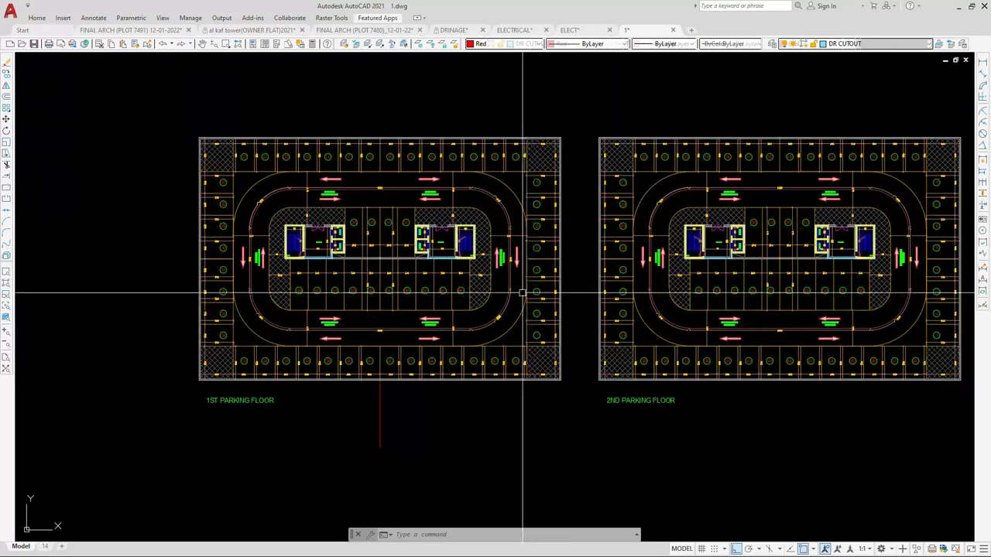
{"action": "scroll", "coordinate": [525, 287], "scroll_direction": "up", "scroll_amount": 5}
{"action": "scroll", "coordinate": [515, 219], "scroll_direction": "down", "scroll_amount": 1}
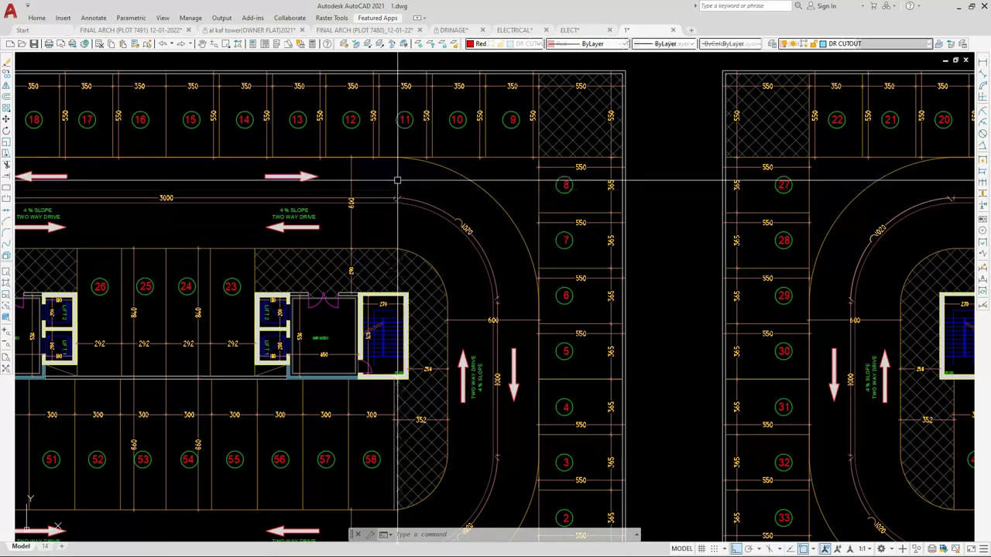
{"action": "left_click", "coordinate": [623, 244]}
{"action": "left_click", "coordinate": [543, 175]}
{"action": "type", "text": "e"}
{"action": "key", "text": "Return"}
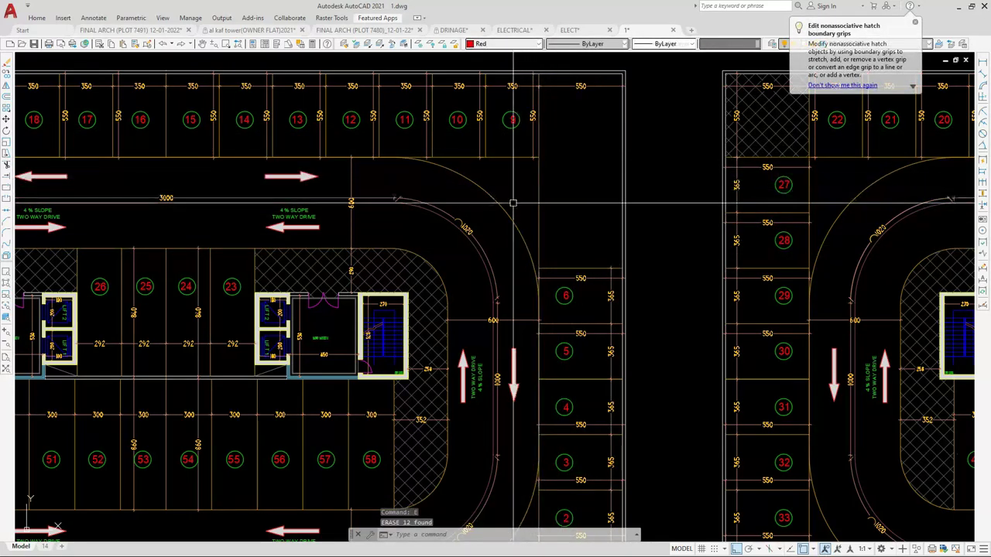
Trim away the outer drive curve at the cleared upper-right corner and the vertical line beside bay 9
{"action": "type", "text": "t"}
{"action": "key", "text": "Return"}
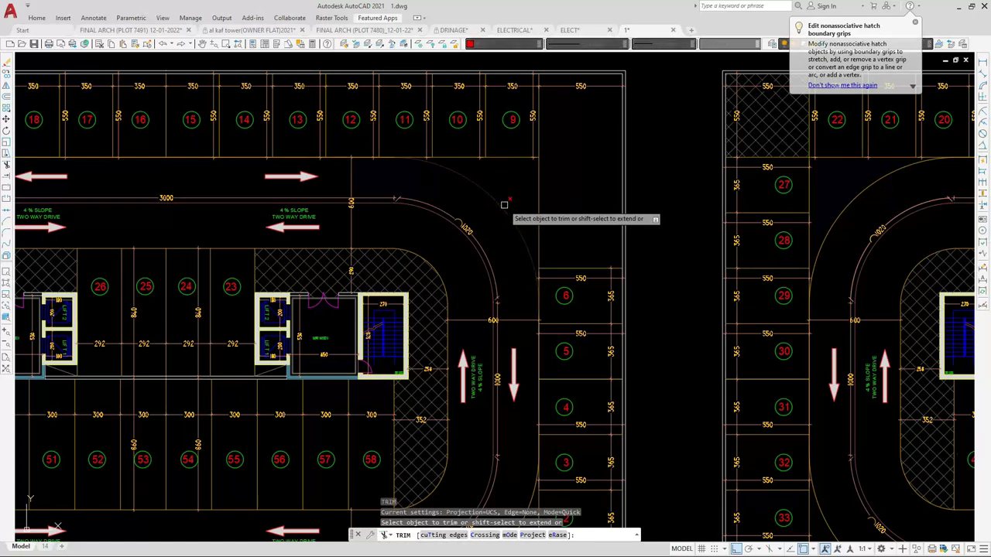
{"action": "key", "text": "Escape"}
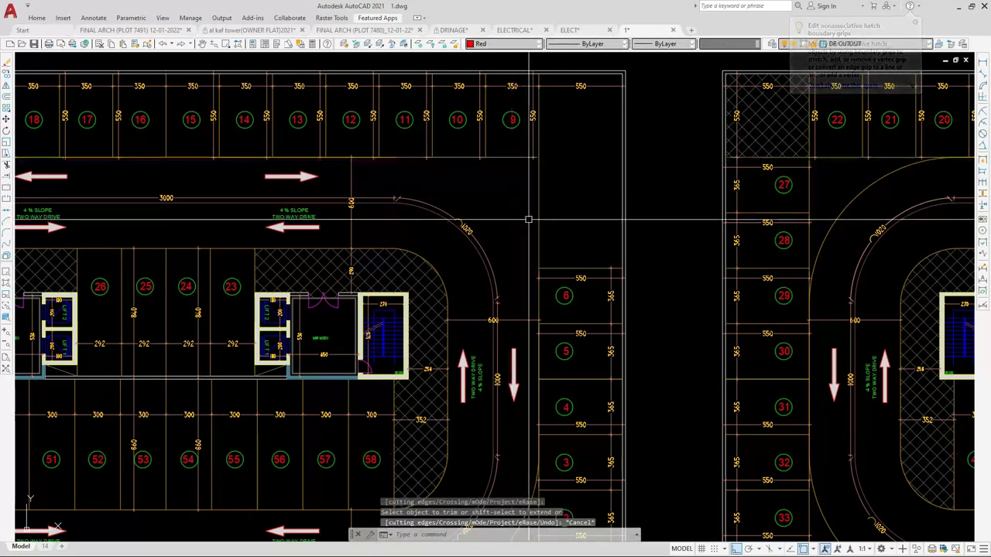
{"action": "scroll", "coordinate": [519, 209], "scroll_direction": "down", "scroll_amount": 5}
{"action": "scroll", "coordinate": [496, 222], "scroll_direction": "up", "scroll_amount": 6}
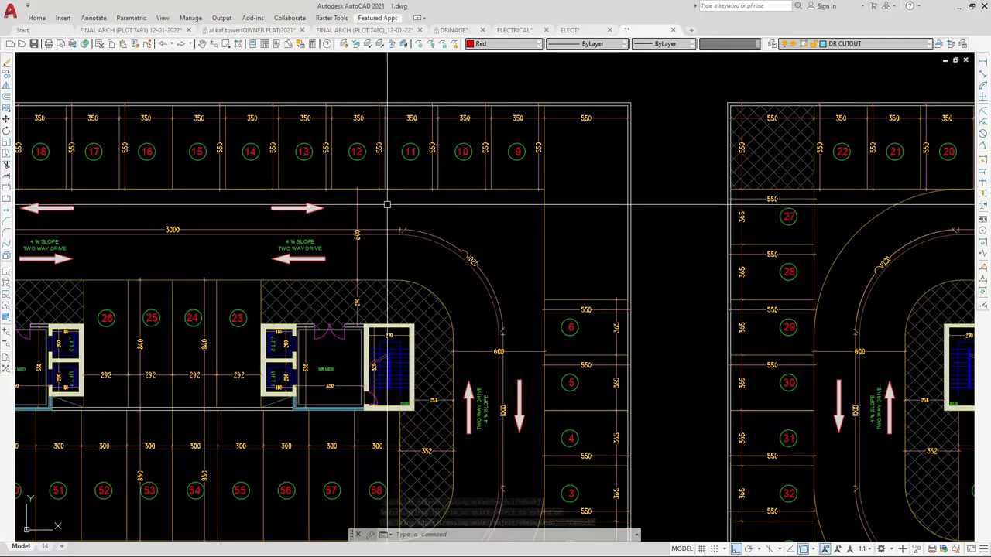
{"action": "type", "text": "TR"}
{"action": "key", "text": "Return"}
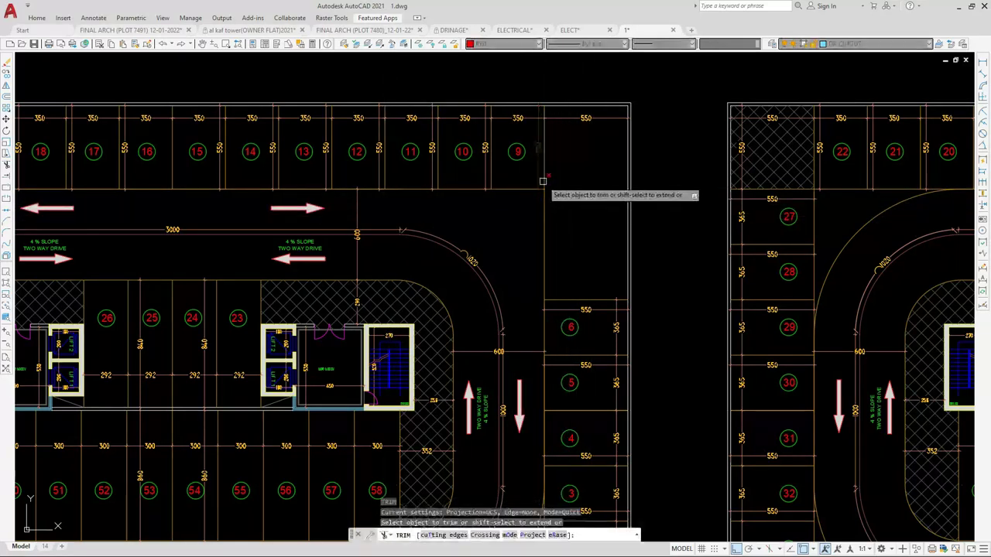
{"action": "left_click", "coordinate": [543, 180]}
{"action": "key", "text": "Escape"}
Erase bays 9 to 13 with their divider lines, numbers and dimensions from the upper row of the 1st parking floor plan
{"action": "left_click", "coordinate": [562, 170]}
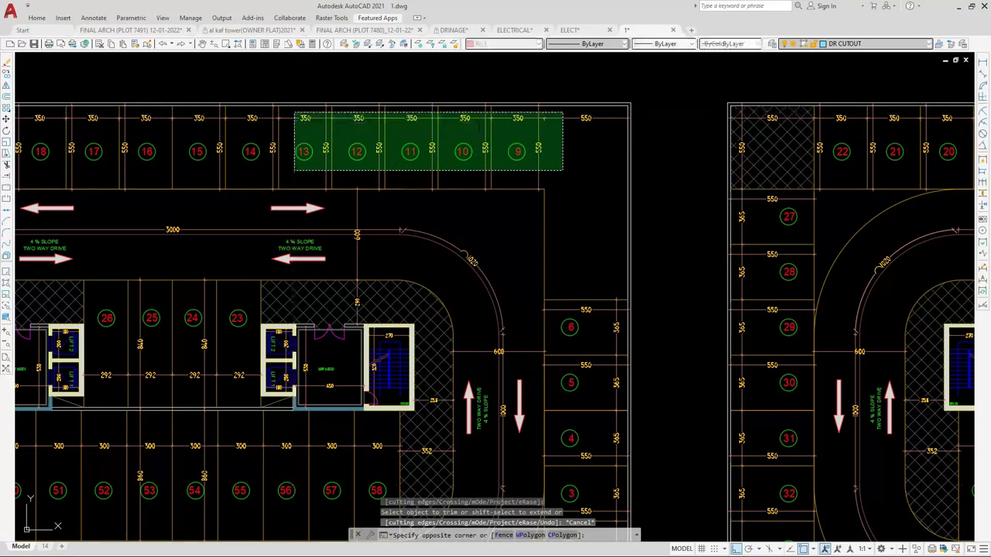
{"action": "left_click", "coordinate": [294, 109]}
{"action": "type", "text": "E"}
{"action": "key", "text": "Return"}
{"action": "type", "text": "tr"}
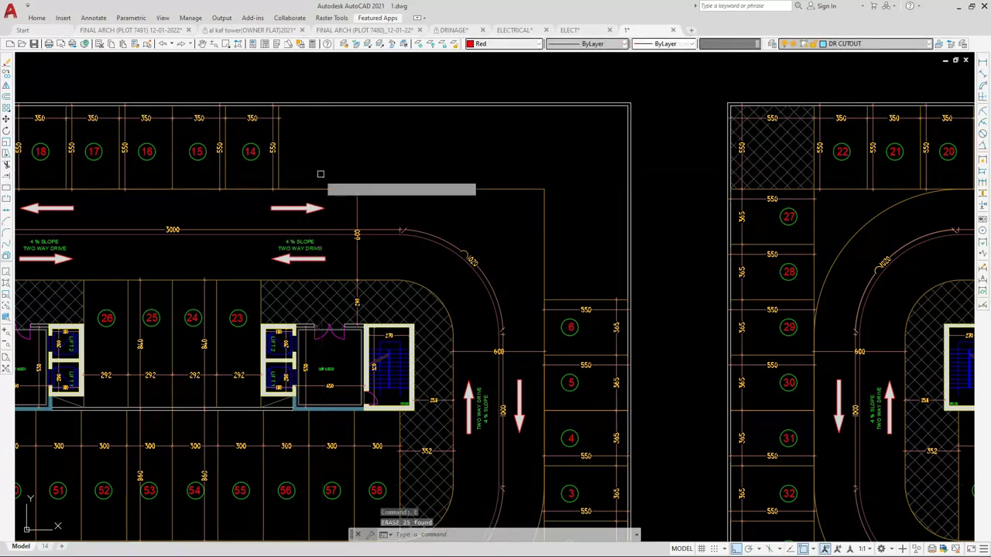
{"action": "key", "text": "Return"}
{"action": "key", "text": "Escape"}
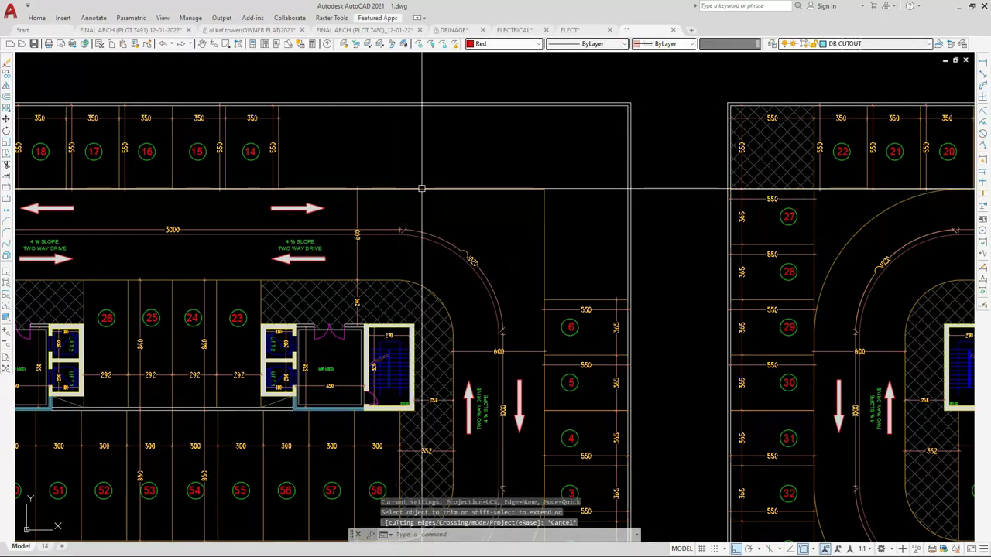
Stretch the right end of the upper drive's top edge line horizontally to the plan's right outer wall
{"action": "left_click", "coordinate": [542, 188]}
{"action": "left_click", "coordinate": [544, 189]}
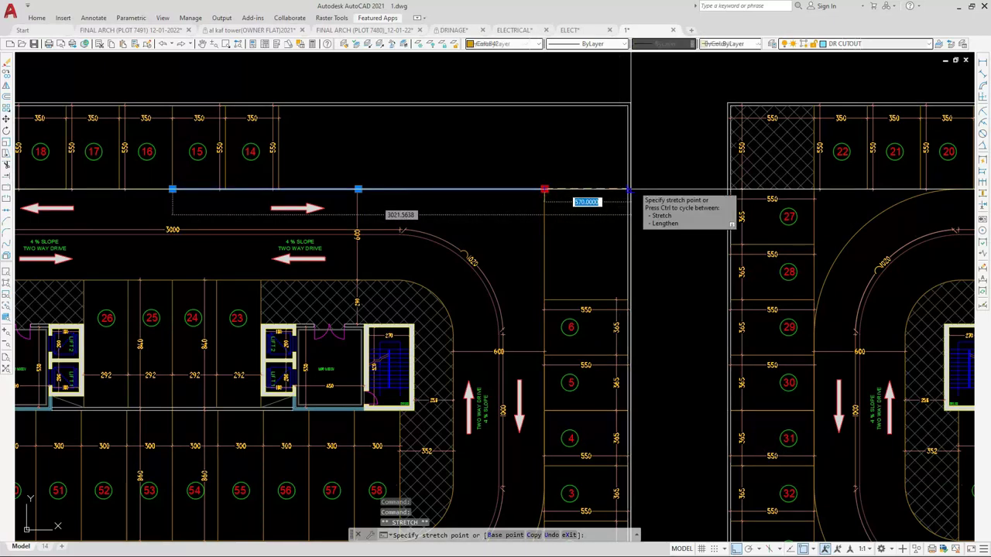
{"action": "key", "text": "Escape"}
Draw a horizontal line from the start of the hatched core's rounded corner to the plan's right outer wall
{"action": "scroll", "coordinate": [349, 277], "scroll_direction": "up", "scroll_amount": 3}
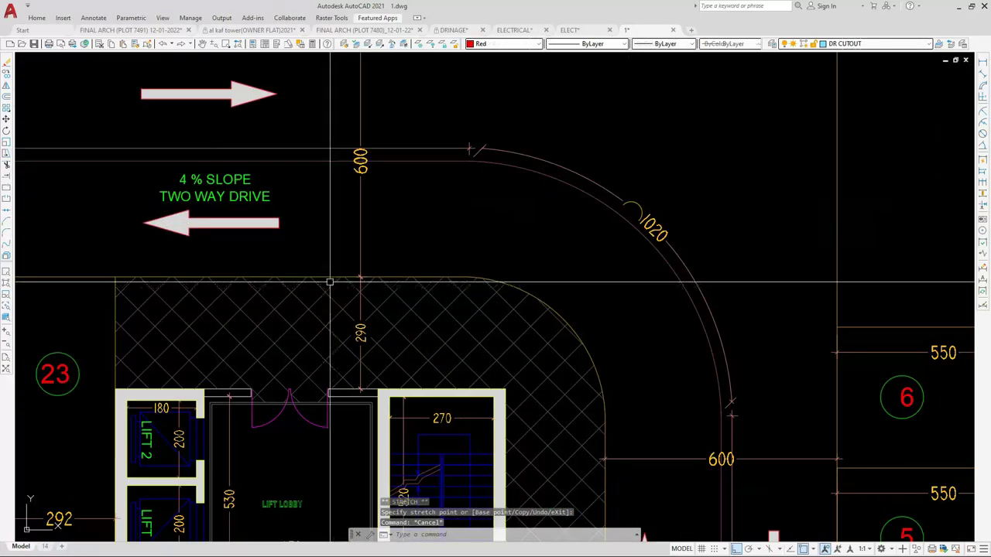
{"action": "left_click", "coordinate": [330, 279]}
{"action": "key", "text": "Escape"}
{"action": "type", "text": "l"}
{"action": "key", "text": "Return"}
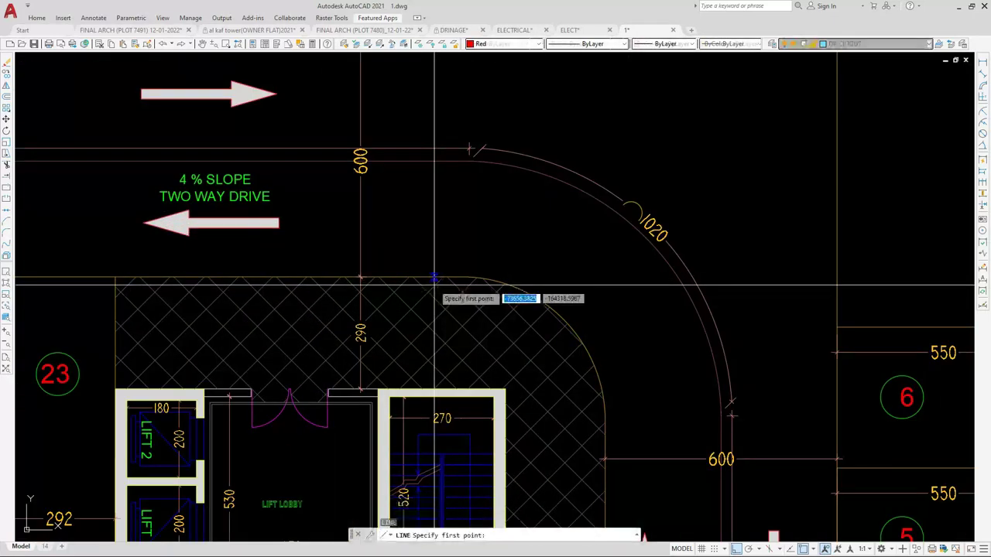
{"action": "left_click", "coordinate": [469, 277]}
{"action": "scroll", "coordinate": [240, 277], "scroll_direction": "down", "scroll_amount": 2}
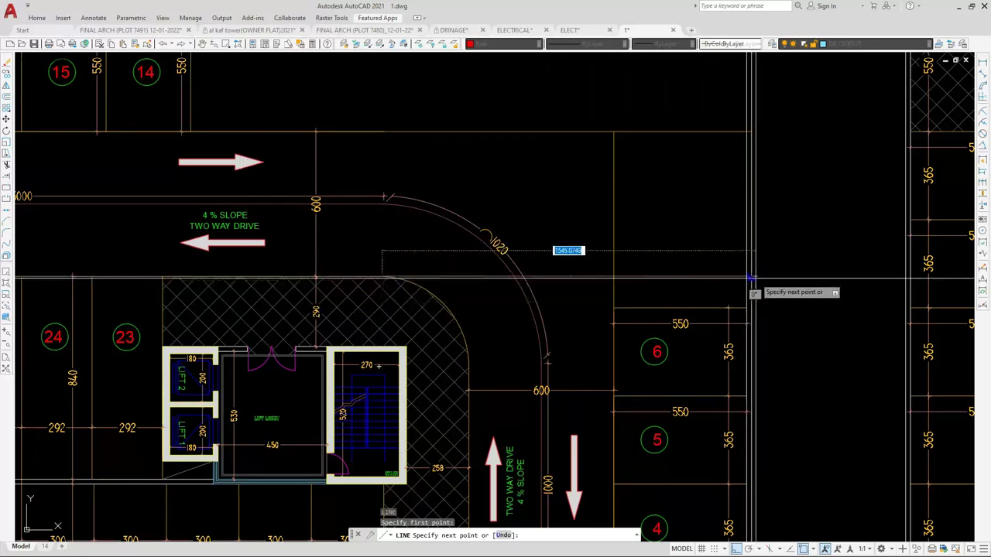
{"action": "left_click", "coordinate": [748, 280]}
{"action": "key", "text": "Escape"}
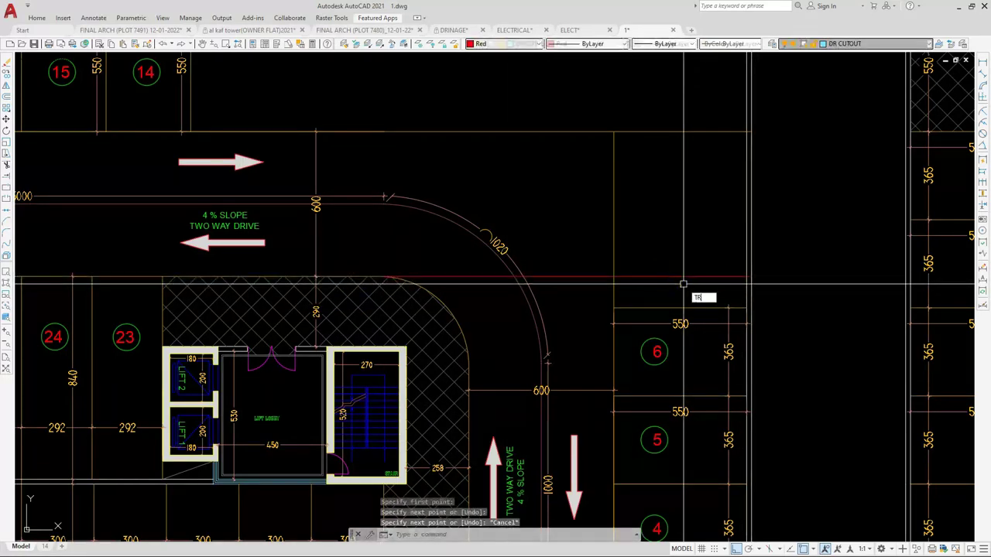
Trim the vertical bay edge line above bay 6 where it crosses the strip between the two horizontal drive lines
{"action": "key", "text": "Return"}
{"action": "left_click", "coordinate": [613, 250]}
{"action": "key", "text": "Escape"}
{"action": "left_click", "coordinate": [551, 217]}
{"action": "left_click", "coordinate": [445, 234]}
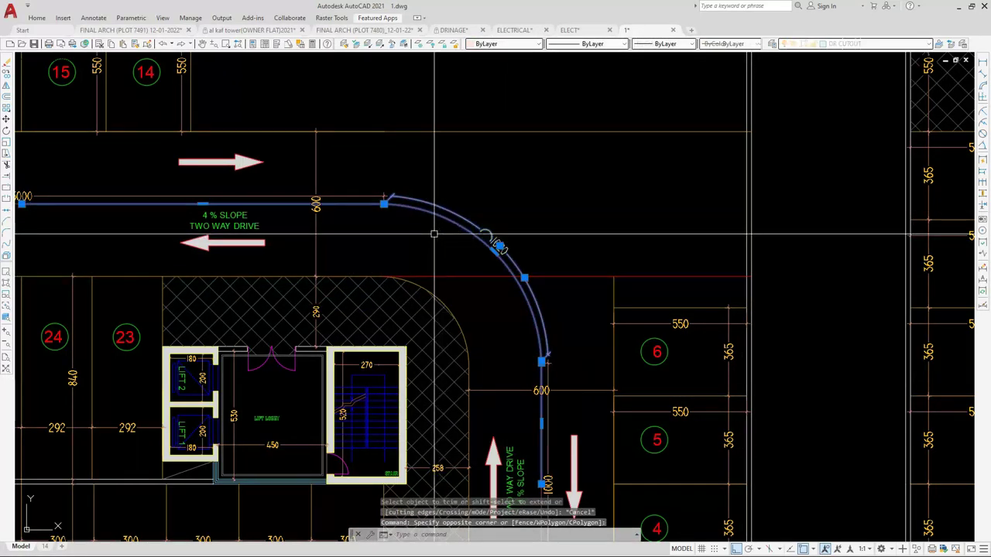
{"action": "key", "text": "Escape"}
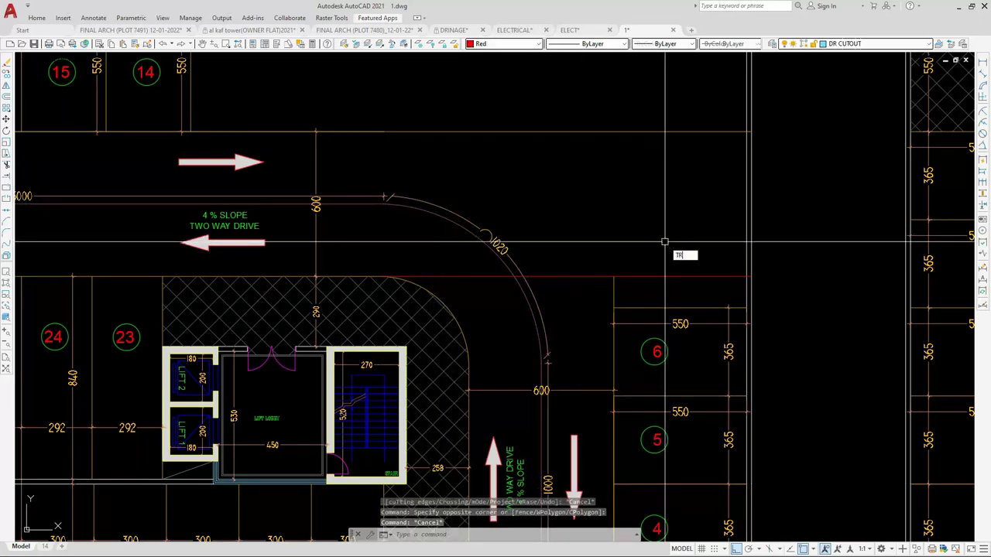
Trim the right outer wall lines between the two horizontal drive lines to open the drive to the outside
{"action": "key", "text": "Return"}
{"action": "left_click", "coordinate": [685, 206]}
{"action": "left_click", "coordinate": [777, 206]}
{"action": "scroll", "coordinate": [682, 257], "scroll_direction": "down", "scroll_amount": 1}
{"action": "key", "text": "Escape"}
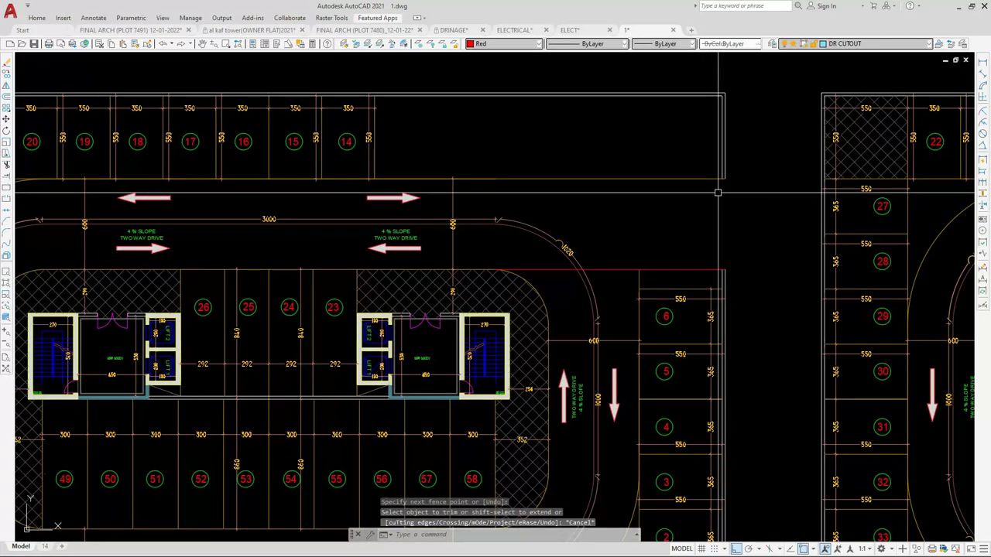
Draw a vertical line across the new opening along the outer face of the right wall
{"action": "scroll", "coordinate": [718, 193], "scroll_direction": "up", "scroll_amount": 3}
{"action": "type", "text": "l"}
{"action": "key", "text": "Return"}
{"action": "left_click", "coordinate": [724, 179]}
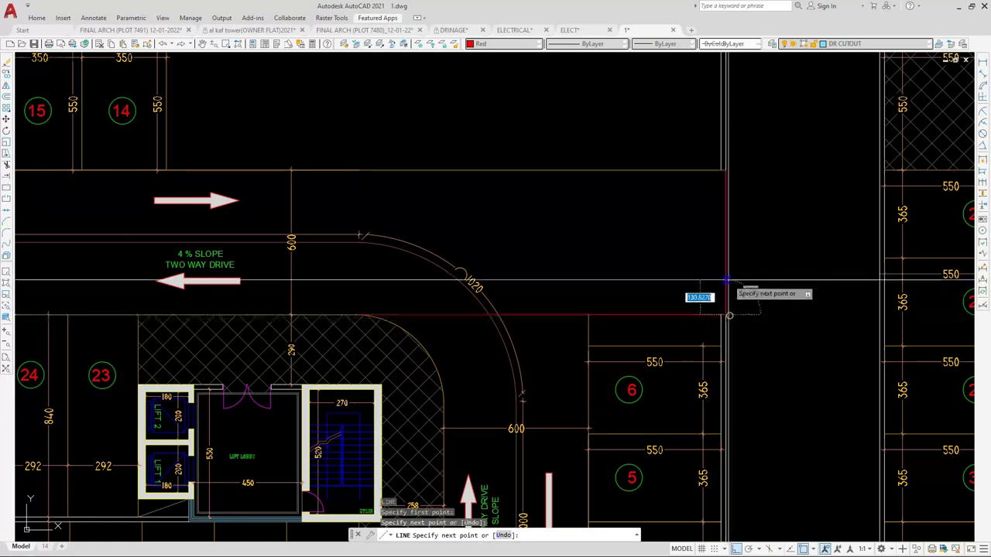
{"action": "key", "text": "Escape"}
Offset the line across the wall opening by 2300 towards the inside of the plan
{"action": "type", "text": "o"}
{"action": "key", "text": "Return"}
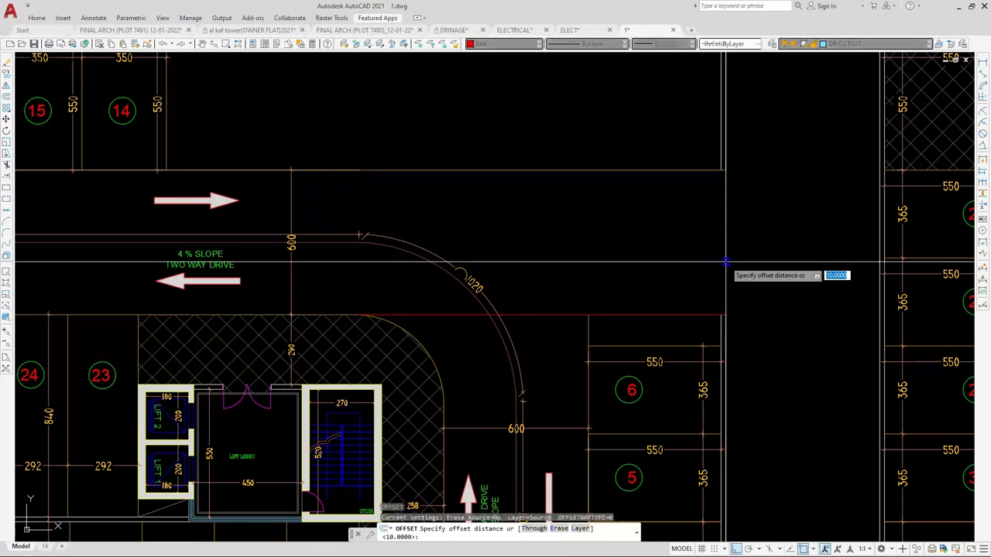
{"action": "type", "text": "2300"}
{"action": "key", "text": "Return"}
{"action": "left_click", "coordinate": [725, 254]}
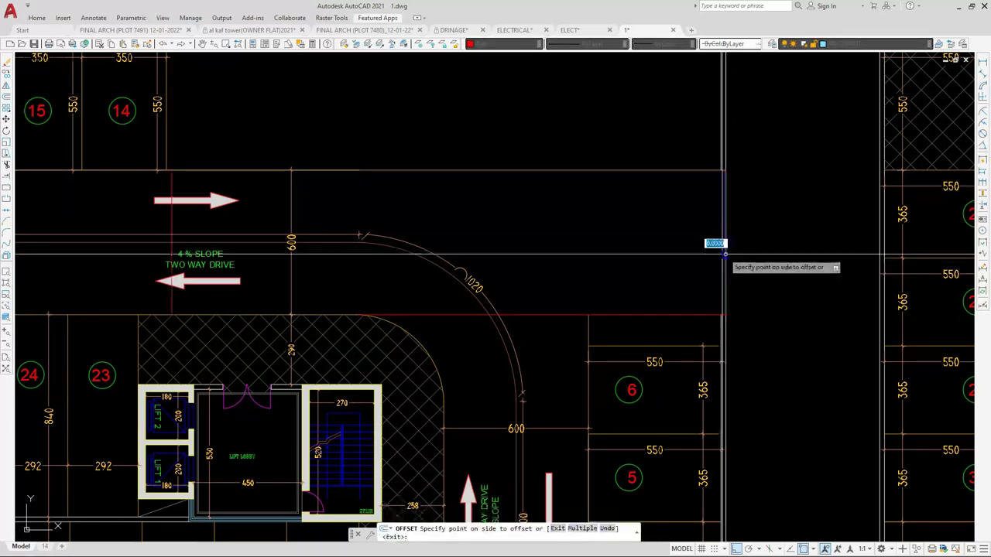
{"action": "left_click", "coordinate": [659, 261]}
{"action": "scroll", "coordinate": [659, 261], "scroll_direction": "down", "scroll_amount": 2}
{"action": "key", "text": "Escape"}
Trim the drive's centre line between the offset vertical line and the start of the corner curve
{"action": "scroll", "coordinate": [359, 228], "scroll_direction": "up", "scroll_amount": 2}
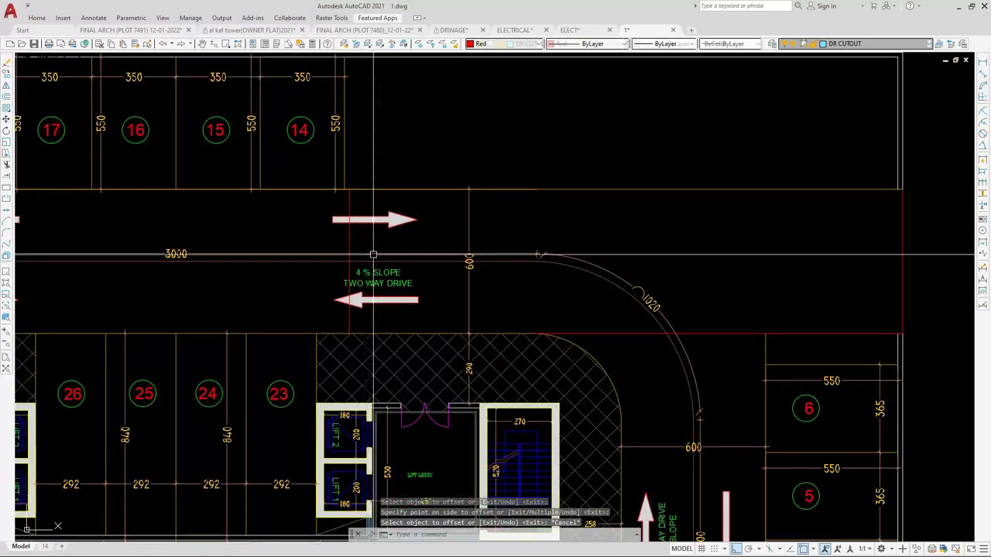
{"action": "type", "text": "tr"}
{"action": "key", "text": "Return"}
{"action": "key", "text": "Escape"}
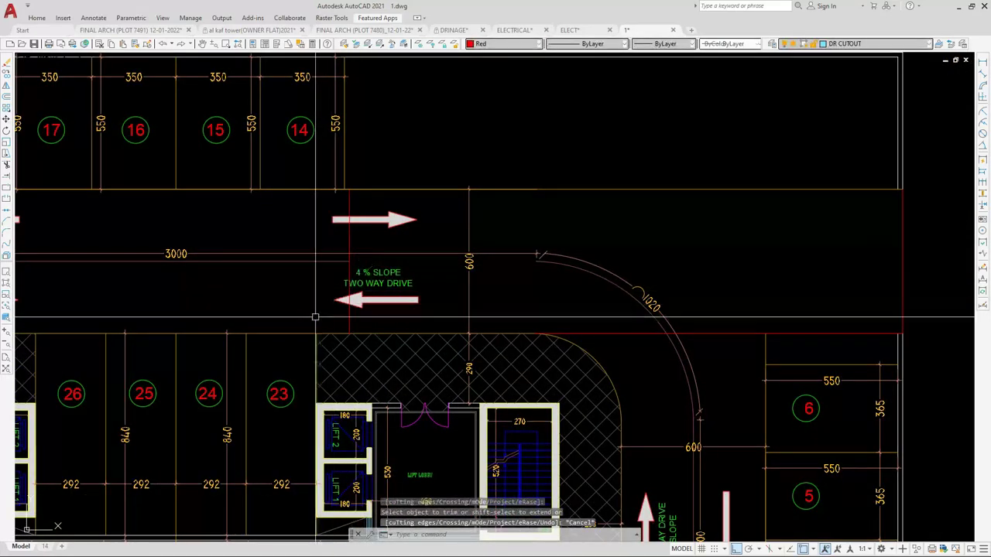
Erase the two direction arrows and the 4 % SLOPE and TWO WAY DRIVE texts at the offset line
{"action": "left_click", "coordinate": [317, 316]}
{"action": "left_click", "coordinate": [436, 195]}
{"action": "type", "text": "E"}
{"action": "key", "text": "Return"}
Stretch the drive's top edge line from its joint above the corner curve to the upper end of the offset line
{"action": "left_click", "coordinate": [415, 189]}
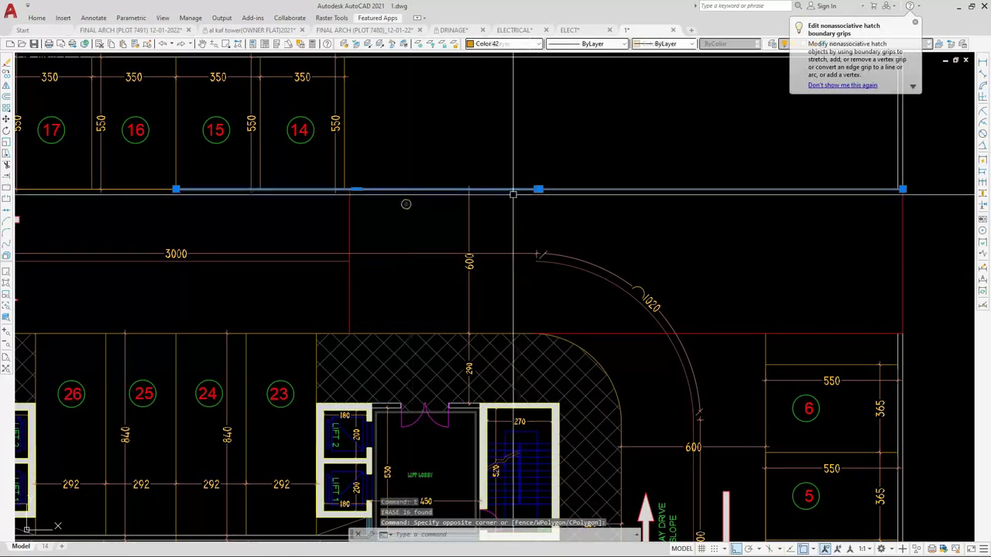
{"action": "scroll", "coordinate": [537, 188], "scroll_direction": "up", "scroll_amount": 2}
{"action": "left_click", "coordinate": [537, 188]}
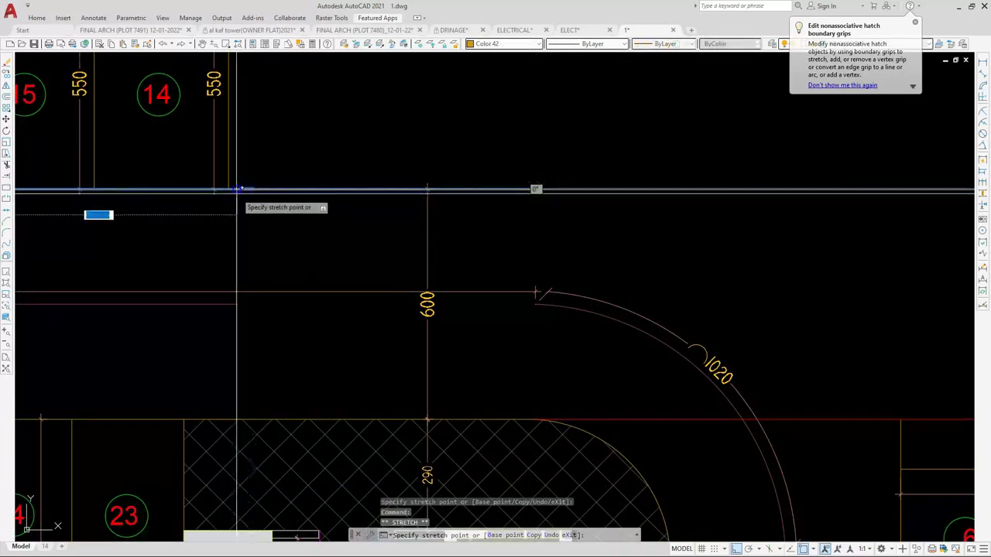
{"action": "scroll", "coordinate": [235, 190], "scroll_direction": "down", "scroll_amount": 2}
{"action": "key", "text": "Escape"}
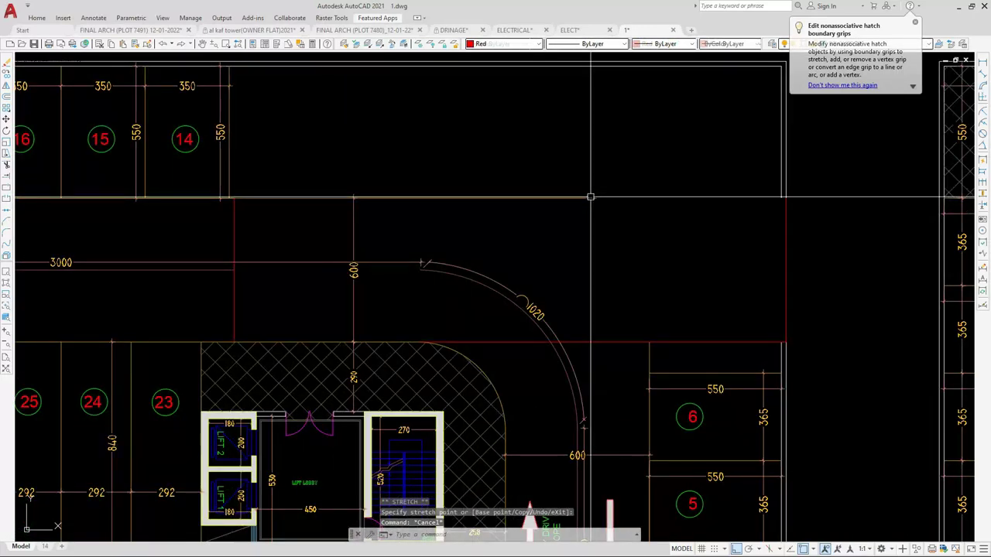
Stretch the end of the drive's top edge line from the old curve joint to the inner face of the outer wall
{"action": "left_click", "coordinate": [592, 199]}
{"action": "left_click", "coordinate": [596, 199]}
{"action": "left_click", "coordinate": [782, 198]}
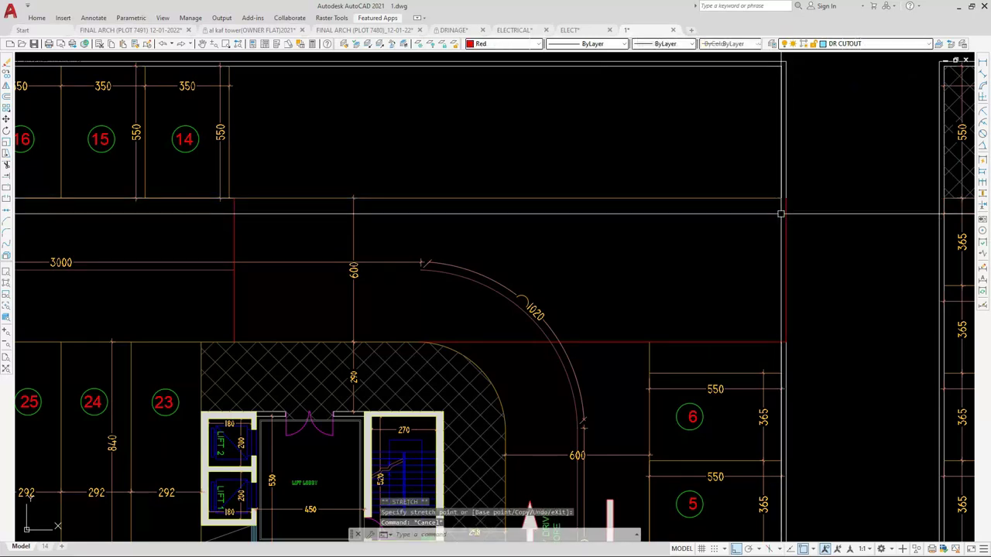
Close the outer wall's cut end above the opening with a short line and match it to the wall line's properties
{"action": "type", "text": "l"}
{"action": "key", "text": "Return"}
{"action": "scroll", "coordinate": [777, 195], "scroll_direction": "up", "scroll_amount": 2}
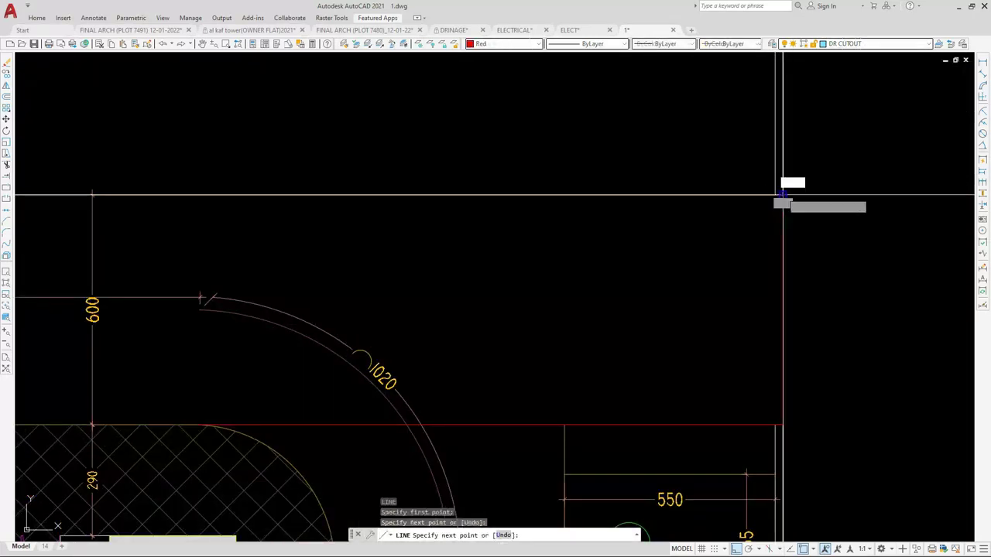
{"action": "key", "text": "Escape"}
{"action": "left_click", "coordinate": [776, 182]}
{"action": "type", "text": "ma"}
{"action": "key", "text": "Return"}
{"action": "left_click", "coordinate": [766, 179]}
{"action": "left_click", "coordinate": [792, 217]}
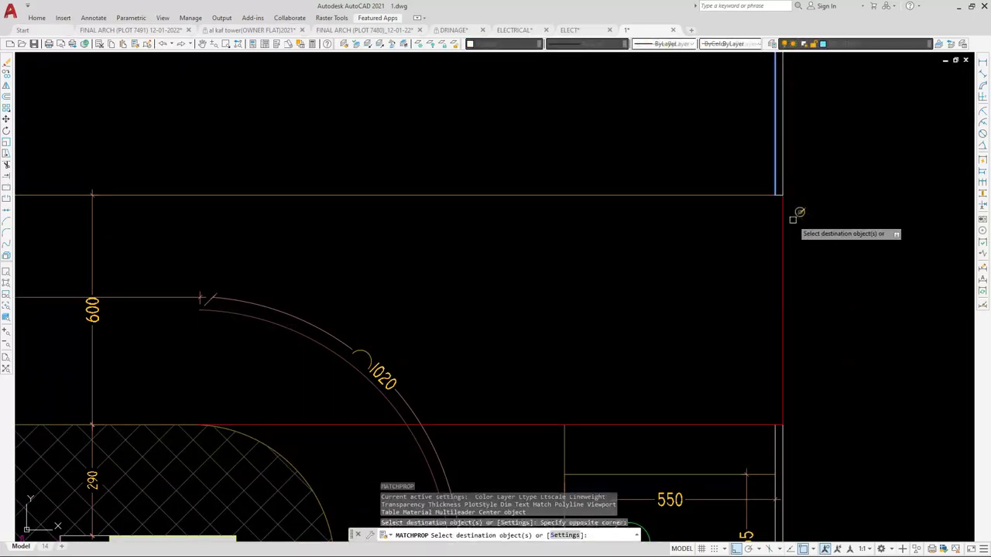
{"action": "key", "text": "Escape"}
Trim the curved centre line inside the straight drive and erase the 1020 arc dimension
{"action": "scroll", "coordinate": [762, 232], "scroll_direction": "down", "scroll_amount": 2}
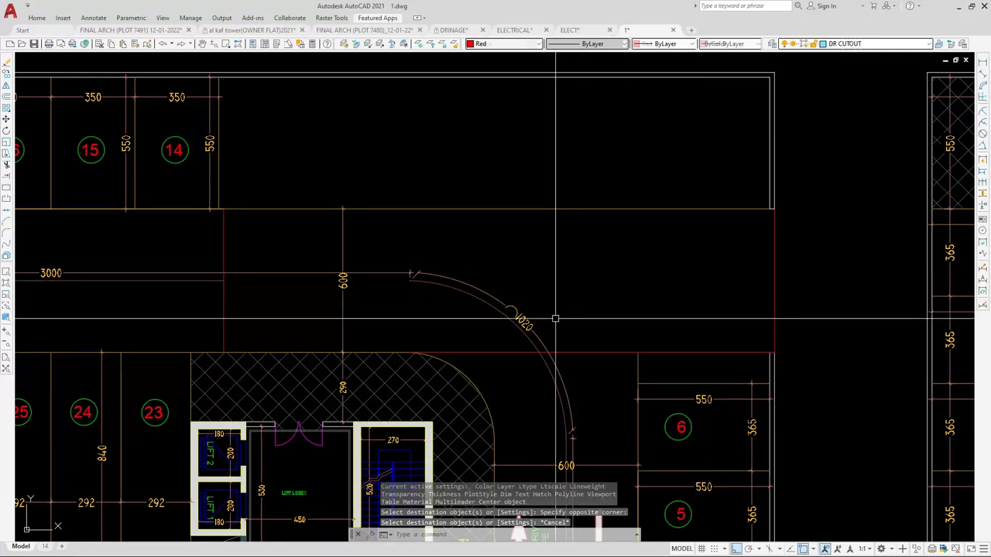
{"action": "type", "text": "tr"}
{"action": "key", "text": "Return"}
{"action": "key", "text": "Escape"}
{"action": "left_click", "coordinate": [530, 339]}
{"action": "type", "text": "e"}
{"action": "key", "text": "Return"}
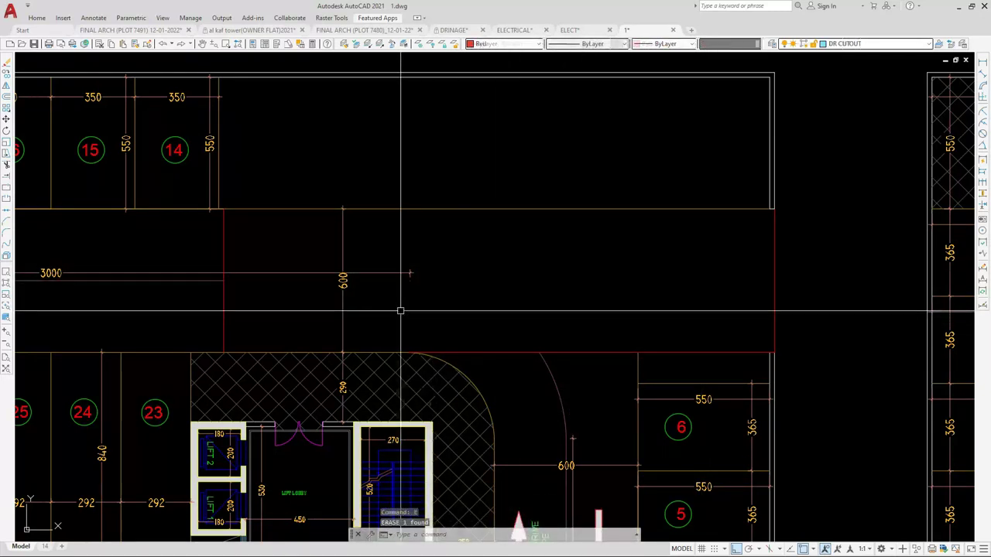
Erase the 3000 dimension along the drive and the 600 width dimension beyond the 2300 offset line
{"action": "left_click", "coordinate": [372, 274]}
{"action": "type", "text": "t"}
{"action": "key", "text": "Return"}
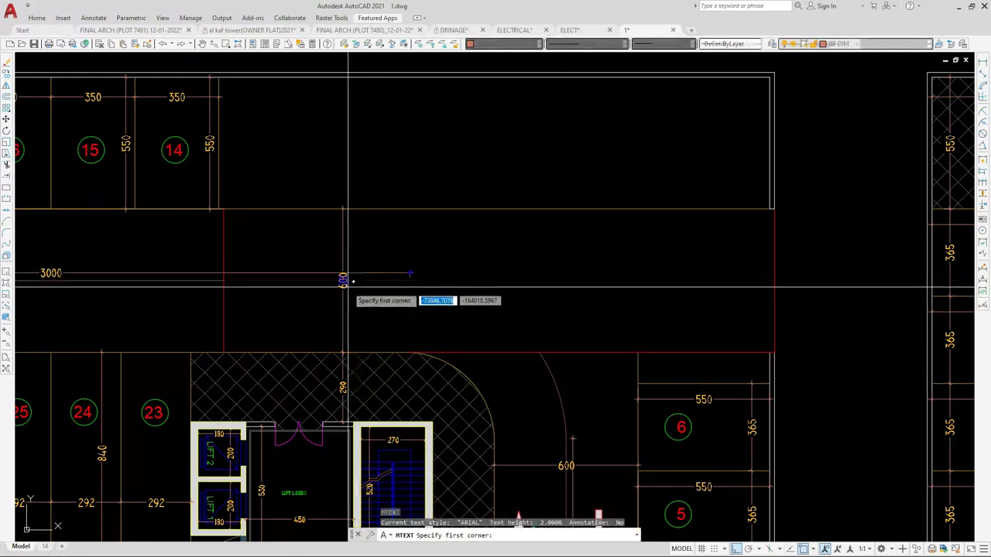
{"action": "key", "text": "Escape"}
{"action": "left_click", "coordinate": [363, 268]}
{"action": "left_click", "coordinate": [360, 278]}
{"action": "type", "text": "e"}
{"action": "key", "text": "Return"}
{"action": "scroll", "coordinate": [459, 270], "scroll_direction": "down", "scroll_amount": 2}
{"action": "scroll", "coordinate": [368, 290], "scroll_direction": "up", "scroll_amount": 1}
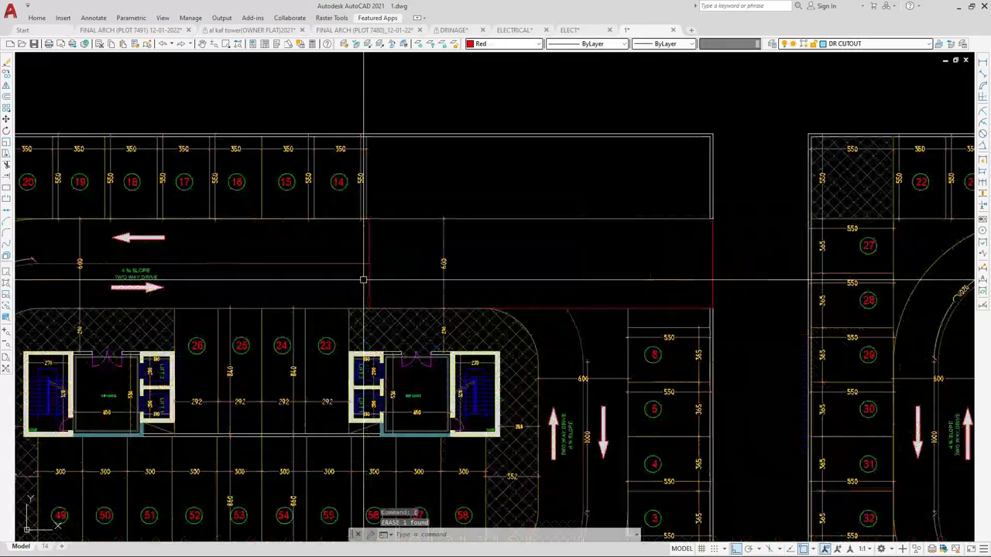
{"action": "left_click", "coordinate": [442, 238]}
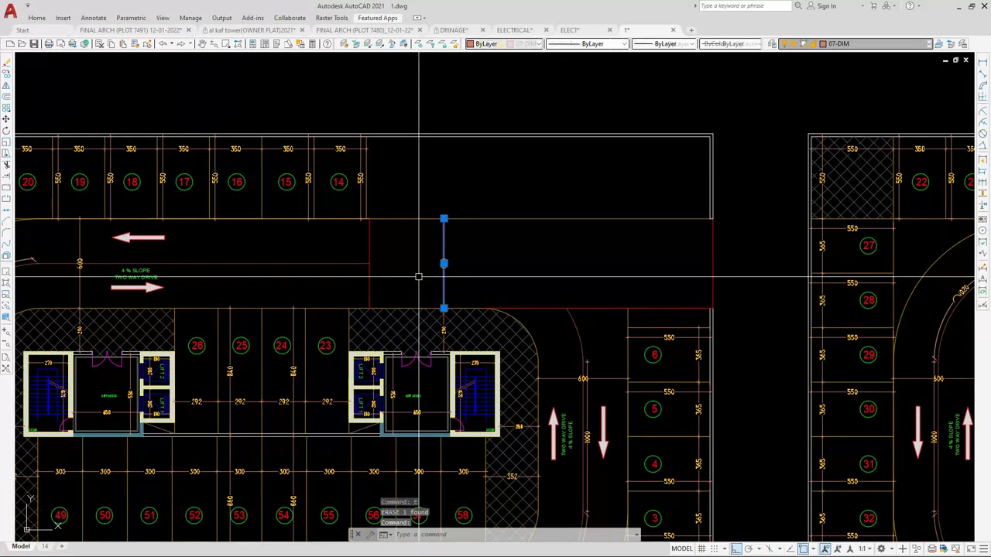
Match the vertical offset line and the line across the wall opening to the properties of the drive's top edge line
{"action": "left_click", "coordinate": [462, 226]}
{"action": "left_click", "coordinate": [455, 207]}
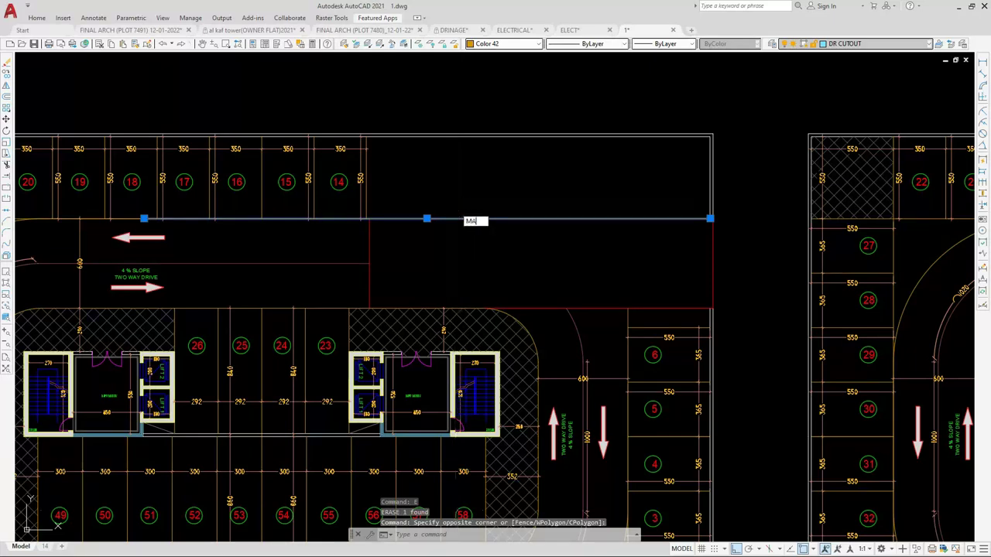
{"action": "key", "text": "Return"}
{"action": "left_click", "coordinate": [398, 245]}
{"action": "left_click", "coordinate": [359, 248]}
{"action": "left_click", "coordinate": [759, 244]}
{"action": "left_click", "coordinate": [682, 266]}
{"action": "key", "text": "Escape"}
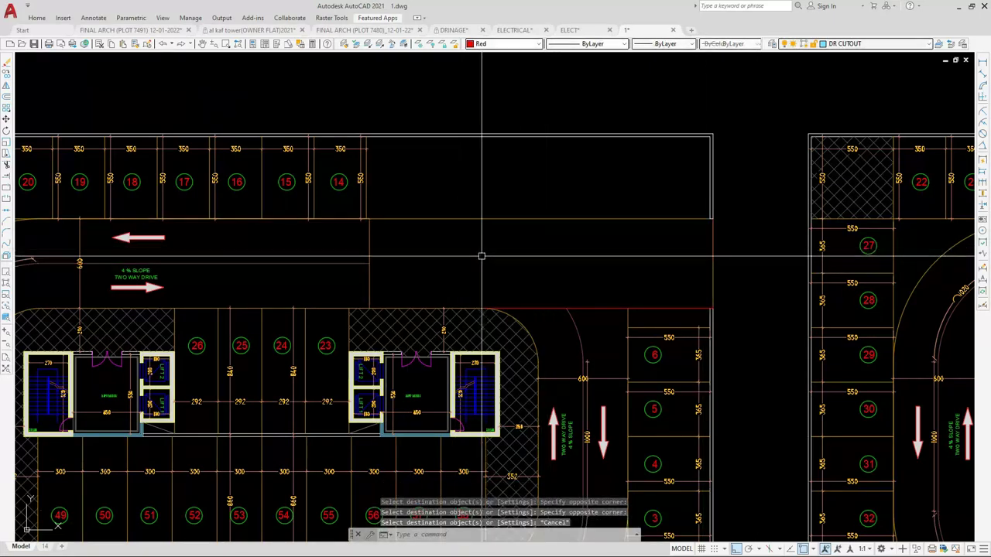
Offset the red line along the drive's lower edge by 20 towards the lift lobby
{"action": "scroll", "coordinate": [513, 308], "scroll_direction": "up", "scroll_amount": 2}
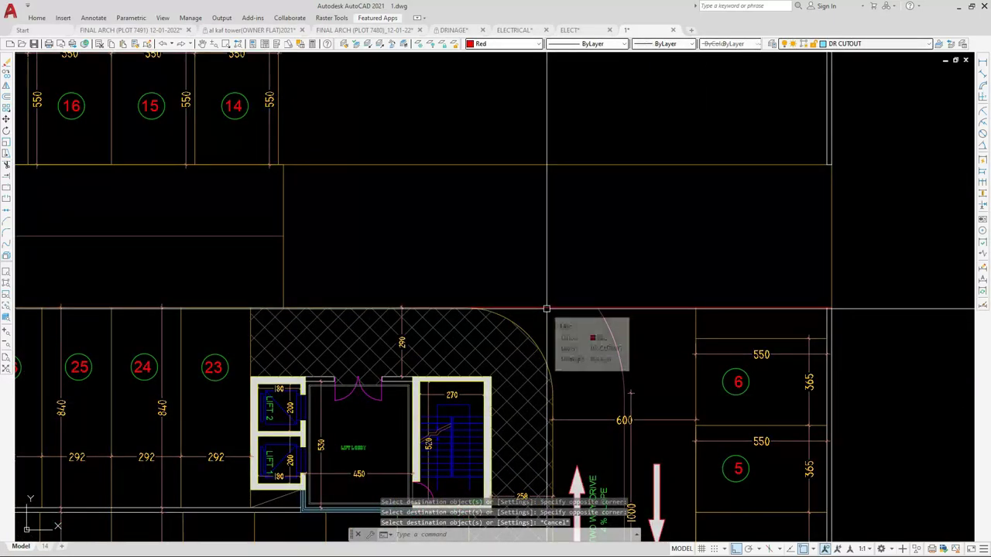
{"action": "type", "text": "O"}
{"action": "key", "text": "Return"}
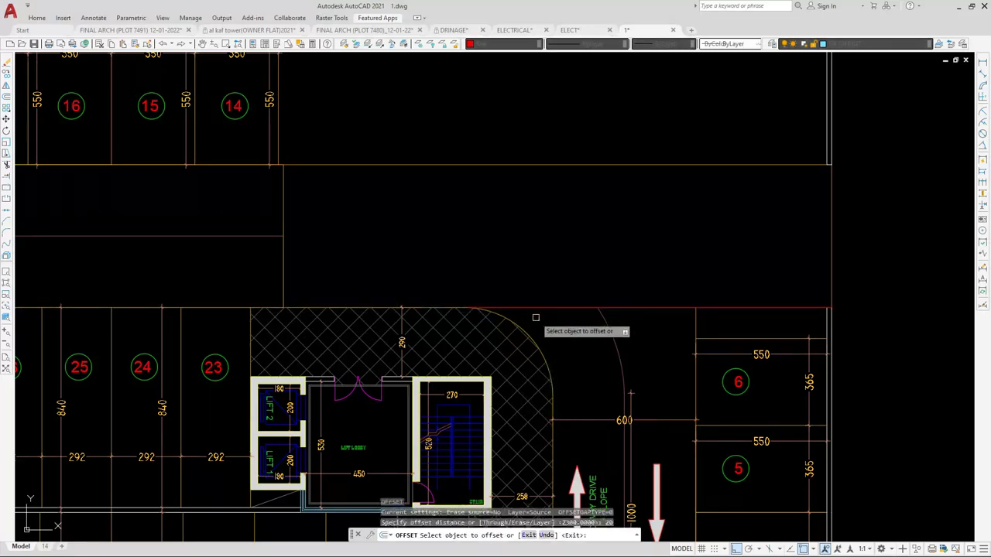
{"action": "scroll", "coordinate": [536, 318], "scroll_direction": "up", "scroll_amount": 2}
{"action": "left_click", "coordinate": [536, 302]}
{"action": "left_click", "coordinate": [536, 319]}
{"action": "key", "text": "Escape"}
Stretch the new offset line slightly past the drive's vertical line and close its end with a short line up to the drive edge
{"action": "left_click", "coordinate": [506, 303]}
{"action": "key", "text": "Escape"}
{"action": "left_click", "coordinate": [507, 305]}
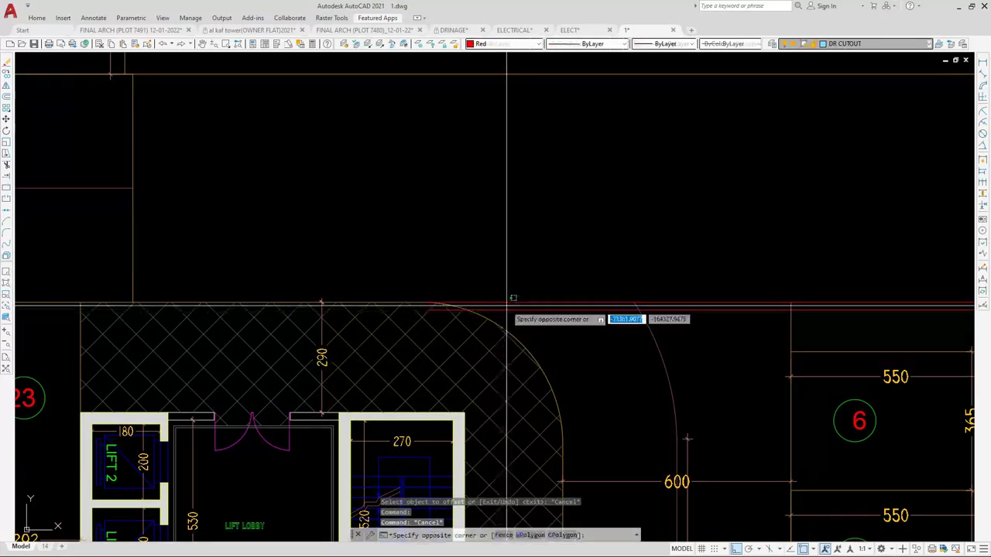
{"action": "left_click", "coordinate": [438, 310]}
{"action": "left_click", "coordinate": [427, 310]}
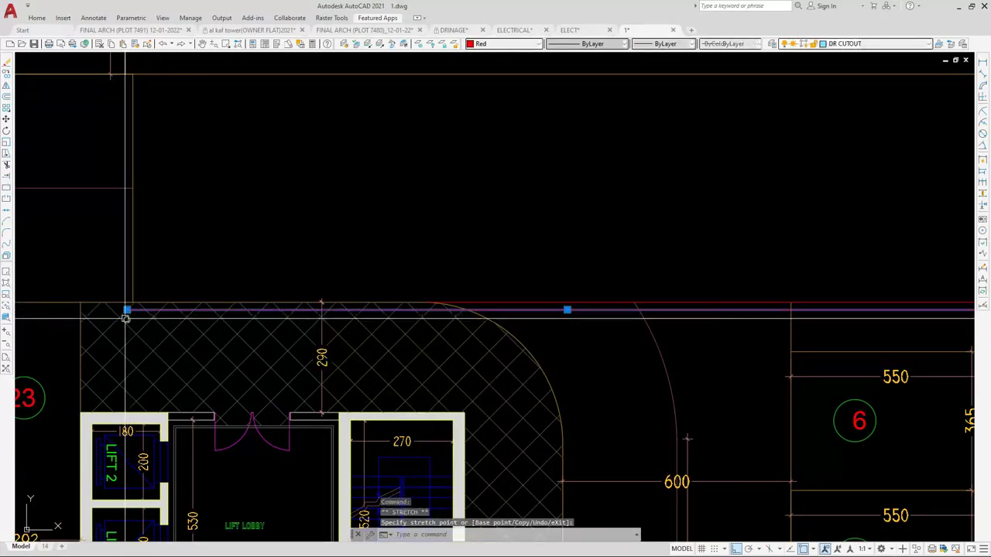
{"action": "key", "text": "Escape"}
{"action": "scroll", "coordinate": [124, 316], "scroll_direction": "up", "scroll_amount": 4}
{"action": "key", "text": "Return"}
{"action": "left_click", "coordinate": [137, 304]}
{"action": "left_click", "coordinate": [137, 285]}
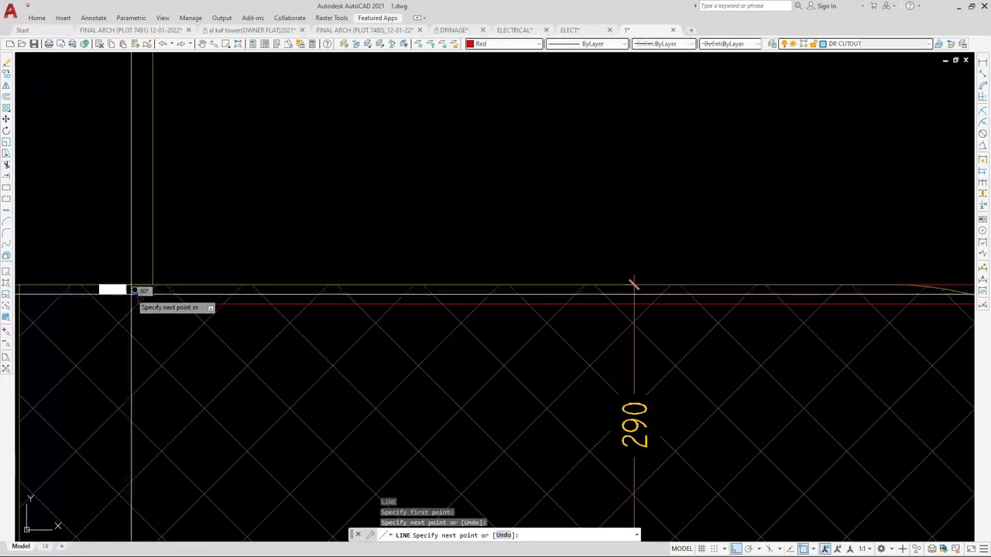
{"action": "key", "text": "Escape"}
Trim the outer wall lines between the two red lines above parking bay 6
{"action": "scroll", "coordinate": [147, 296], "scroll_direction": "down", "scroll_amount": 3}
{"action": "type", "text": "tr"}
{"action": "key", "text": "Return"}
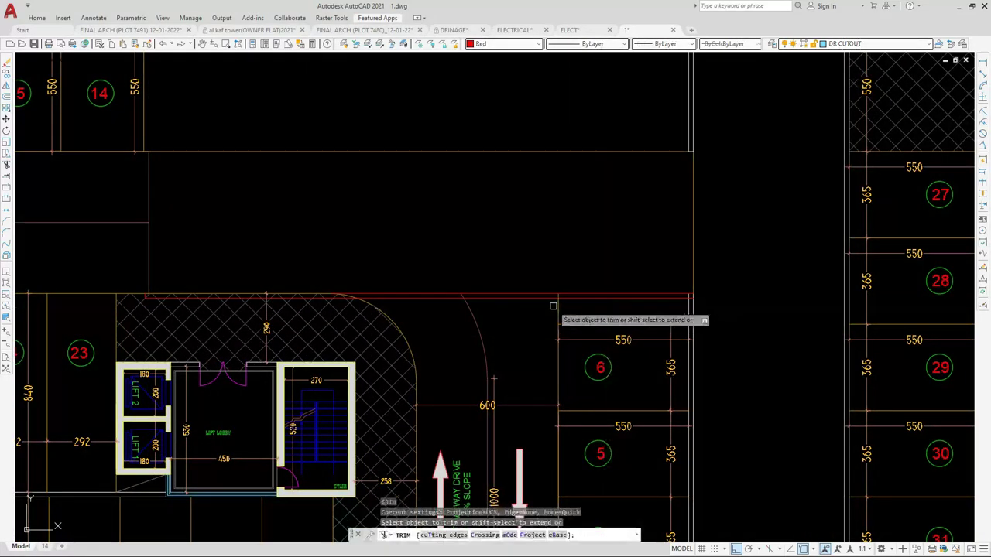
{"action": "scroll", "coordinate": [558, 298], "scroll_direction": "up", "scroll_amount": 4}
{"action": "left_click", "coordinate": [880, 283]}
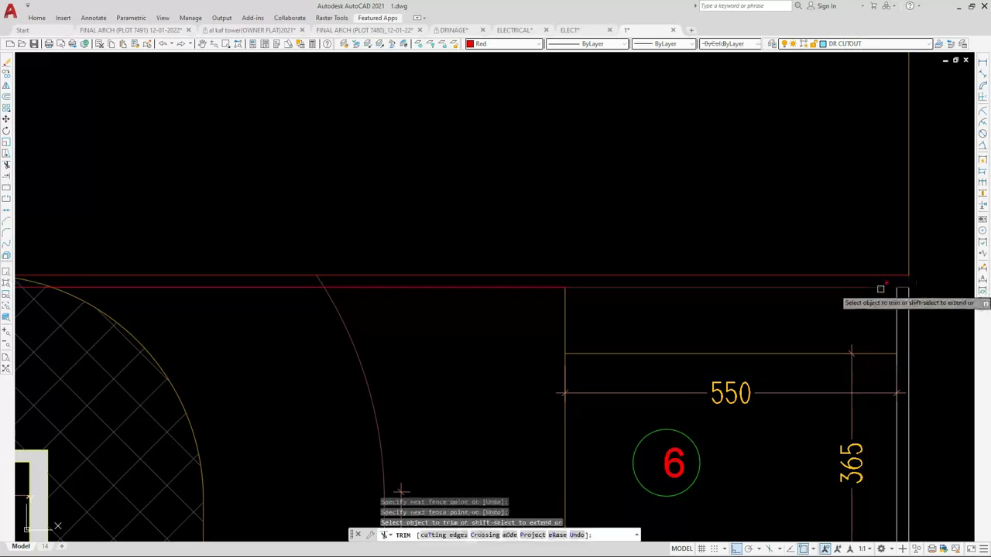
{"action": "key", "text": "Escape"}
Stretch the outer wall's outer line up to the red drive edge line at the lower corner of the opening
{"action": "left_click", "coordinate": [909, 296]}
{"action": "left_click", "coordinate": [909, 287]}
{"action": "left_click", "coordinate": [909, 276]}
{"action": "left_click", "coordinate": [906, 290]}
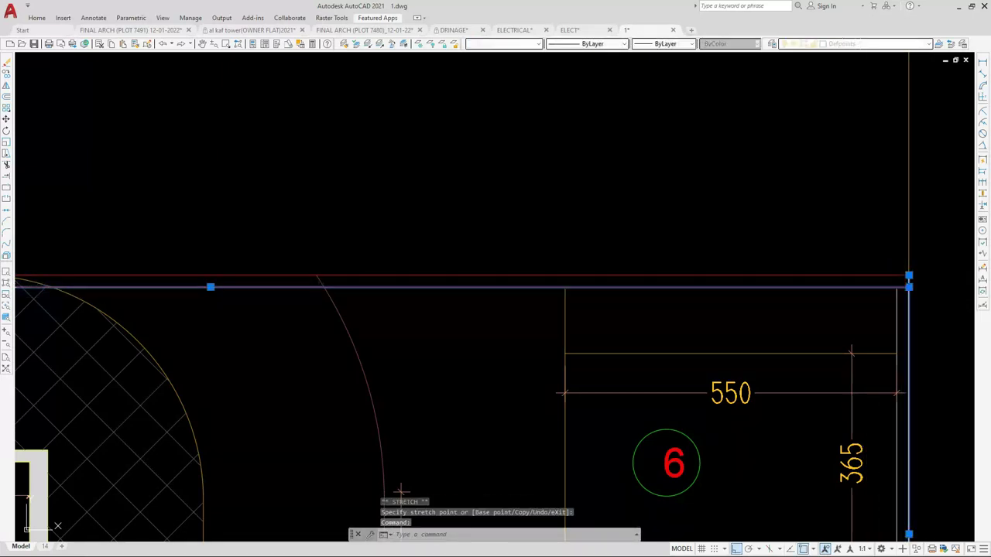
{"action": "key", "text": "Escape"}
Match the two long red lines below the drive to the outer wall line's properties
{"action": "left_click", "coordinate": [897, 298]}
{"action": "type", "text": "M"}
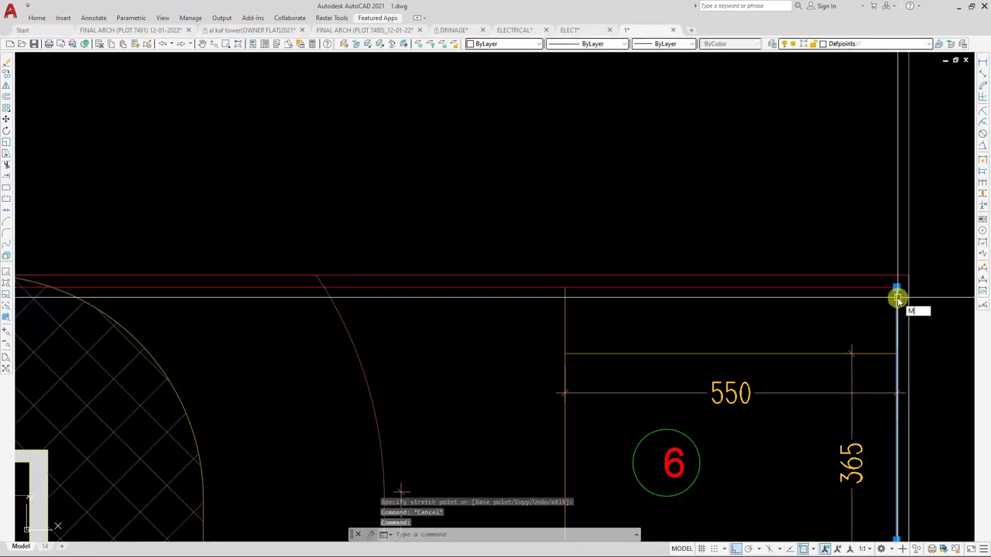
{"action": "type", "text": "A"}
{"action": "key", "text": "Return"}
{"action": "left_click", "coordinate": [881, 302]}
{"action": "left_click", "coordinate": [858, 251]}
{"action": "scroll", "coordinate": [875, 281], "scroll_direction": "down", "scroll_amount": 6}
{"action": "scroll", "coordinate": [546, 289], "scroll_direction": "up", "scroll_amount": 6}
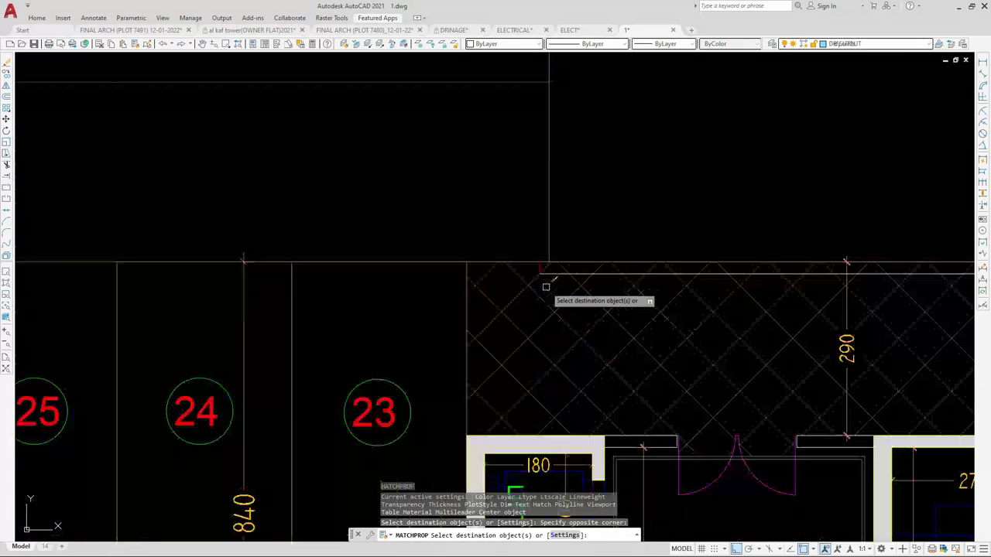
{"action": "key", "text": "Escape"}
Break the drive's lower edge line and stretch the remaining part back to the top of the short end line
{"action": "left_click", "coordinate": [576, 262]}
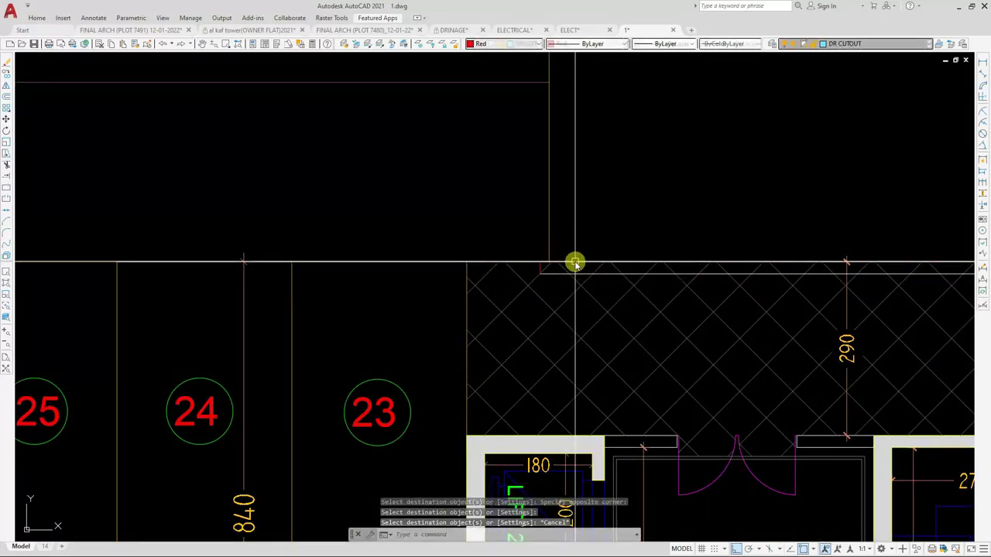
{"action": "key", "text": "Return"}
{"action": "left_click", "coordinate": [575, 262]}
{"action": "left_click", "coordinate": [541, 262]}
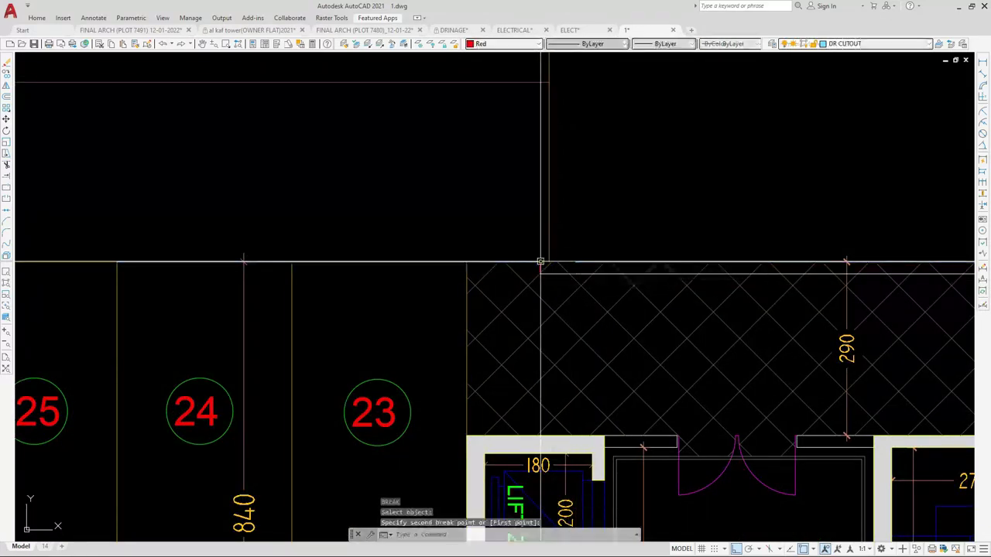
{"action": "left_click", "coordinate": [575, 262]}
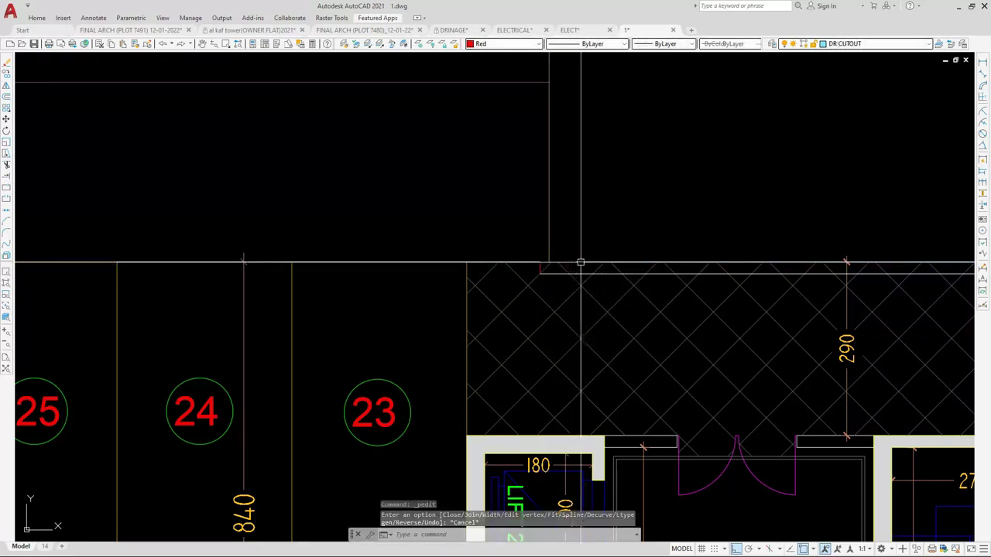
{"action": "left_click", "coordinate": [575, 262]}
{"action": "key", "text": "Escape"}
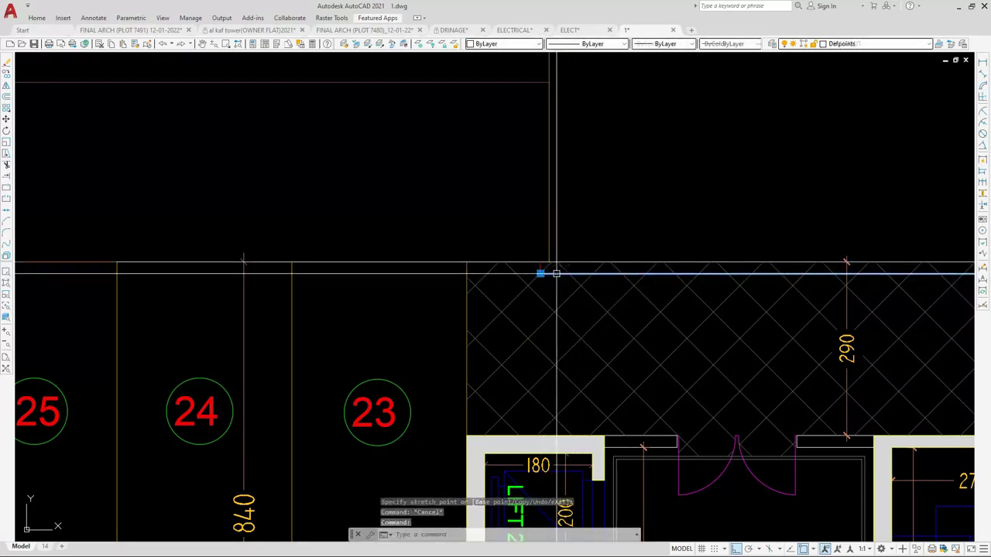
Match the short red end line to the properties of the new wall line below the drive
{"action": "key", "text": "Return"}
{"action": "left_click", "coordinate": [528, 246]}
{"action": "left_click", "coordinate": [555, 287]}
{"action": "scroll", "coordinate": [493, 310], "scroll_direction": "down", "scroll_amount": 1}
{"action": "key", "text": "Escape"}
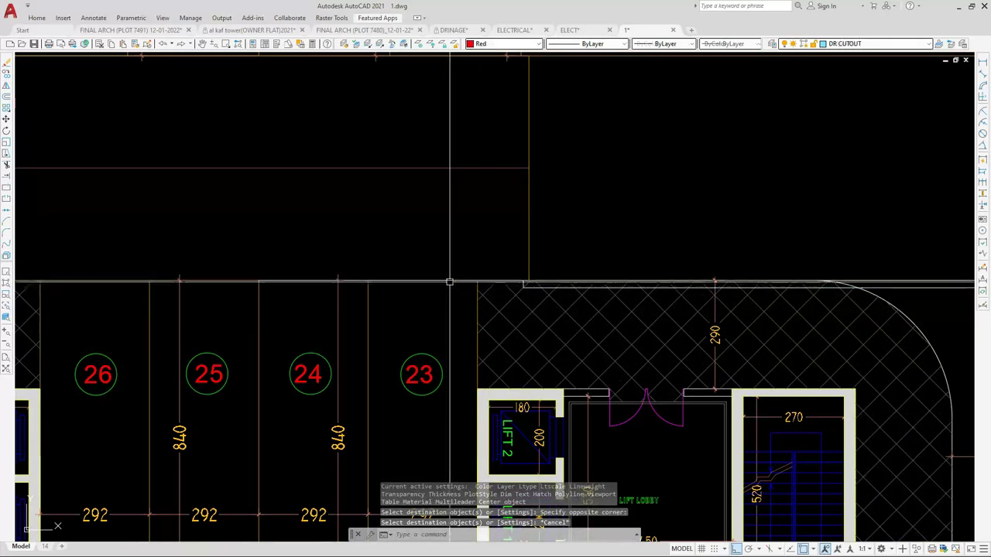
Match the separated drive edge line above parking bays 23 to 26 to the neighbouring parking line's properties
{"action": "left_click", "coordinate": [478, 297]}
{"action": "key", "text": "Return"}
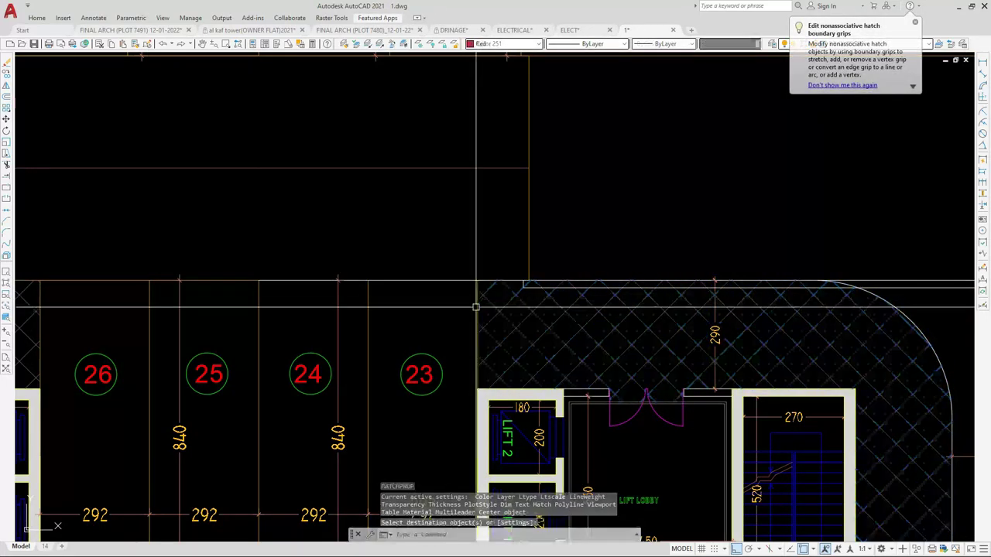
{"action": "scroll", "coordinate": [457, 281], "scroll_direction": "down", "scroll_amount": 3}
{"action": "key", "text": "Escape"}
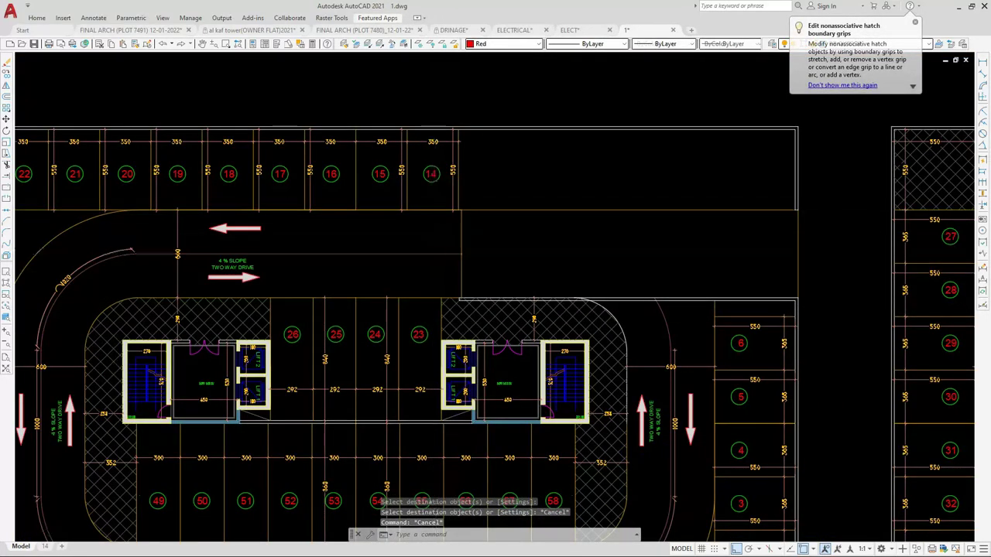
Draw a polyline from the vertical line's upper end, 20 upwards and straight across to the outer wall
{"action": "scroll", "coordinate": [464, 256], "scroll_direction": "up", "scroll_amount": 3}
{"action": "scroll", "coordinate": [458, 248], "scroll_direction": "down", "scroll_amount": 3}
{"action": "left_click", "coordinate": [542, 235]}
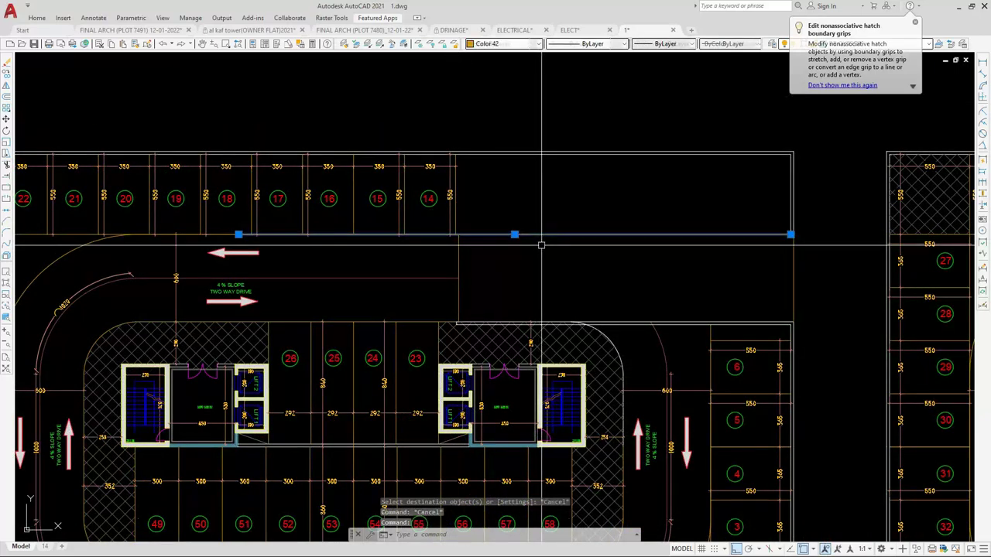
{"action": "key", "text": "Escape"}
{"action": "type", "text": "pl"}
{"action": "key", "text": "Return"}
{"action": "scroll", "coordinate": [465, 240], "scroll_direction": "up", "scroll_amount": 6}
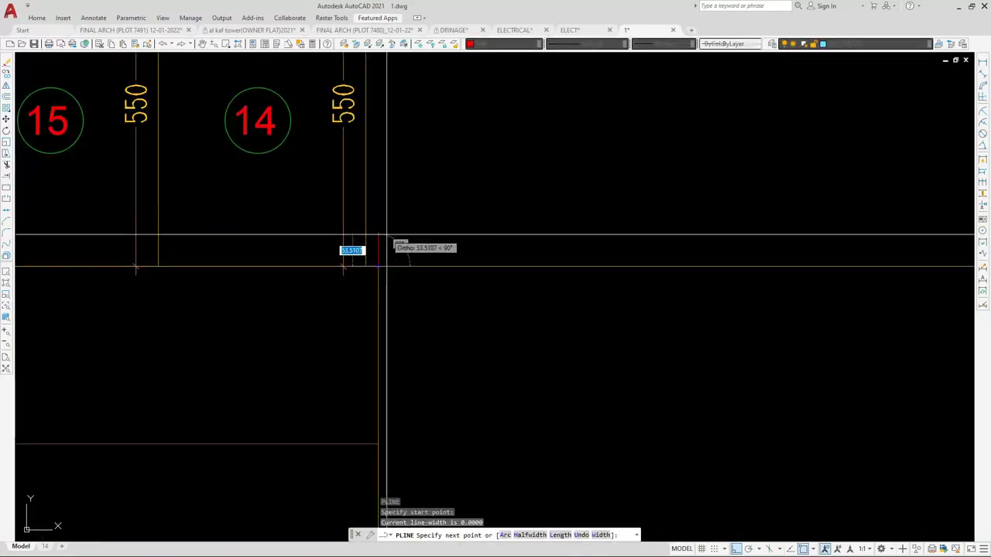
{"action": "scroll", "coordinate": [480, 263], "scroll_direction": "down", "scroll_amount": 4}
{"action": "scroll", "coordinate": [852, 268], "scroll_direction": "up", "scroll_amount": 5}
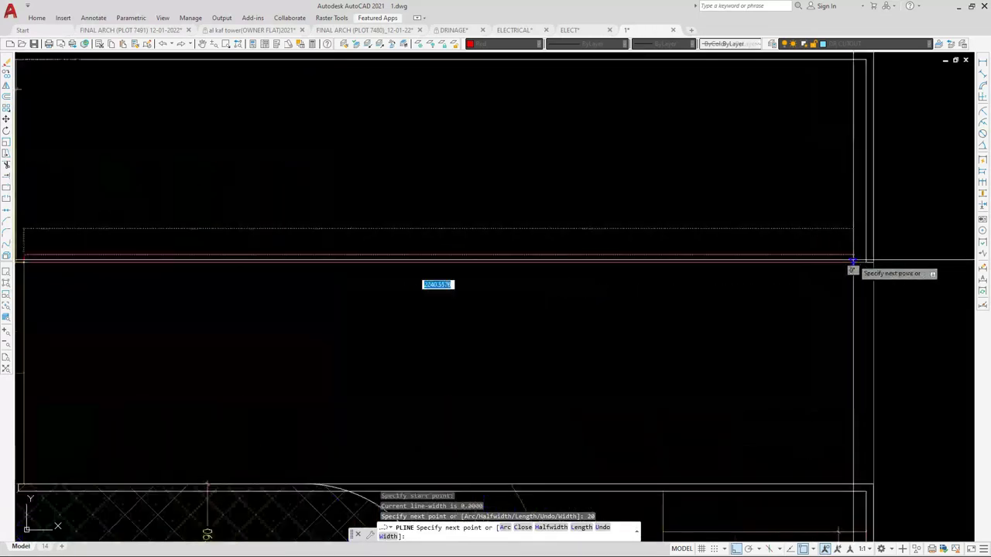
{"action": "key", "text": "Escape"}
Trim the inner wall line below the new polyline and carry the polyline through to the outer wall face
{"action": "left_click", "coordinate": [872, 252]}
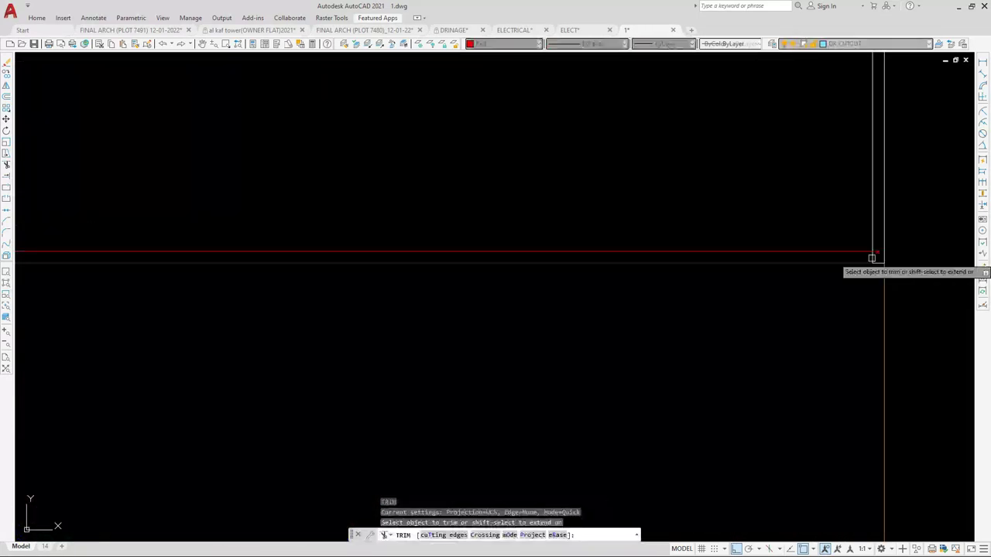
{"action": "left_click", "coordinate": [873, 252]}
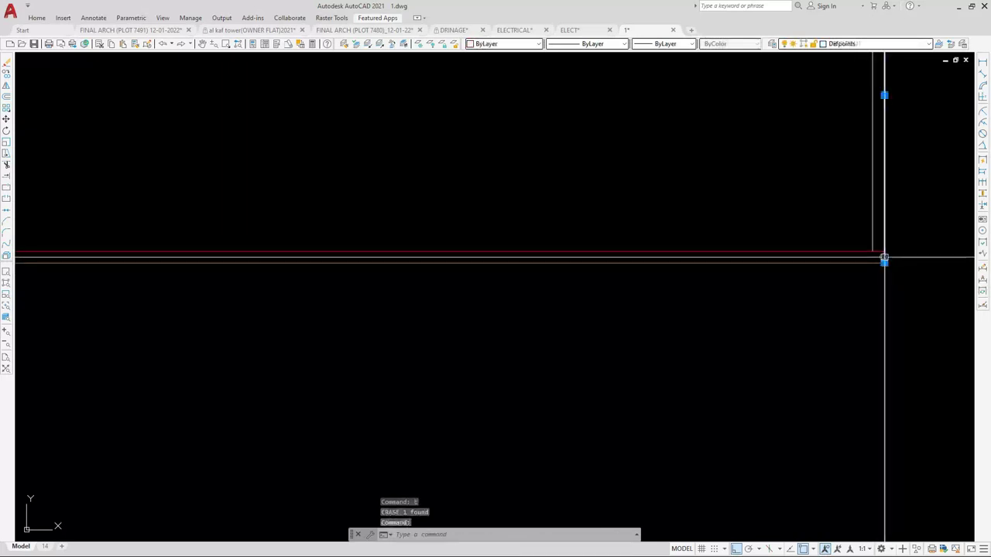
Match the polyline and the drive's top edge line to the outer wall line's properties
{"action": "type", "text": "ma"}
{"action": "key", "text": "Return"}
{"action": "left_click", "coordinate": [816, 281]}
{"action": "left_click", "coordinate": [788, 240]}
{"action": "key", "text": "Escape"}
{"action": "scroll", "coordinate": [821, 266], "scroll_direction": "down", "scroll_amount": 1}
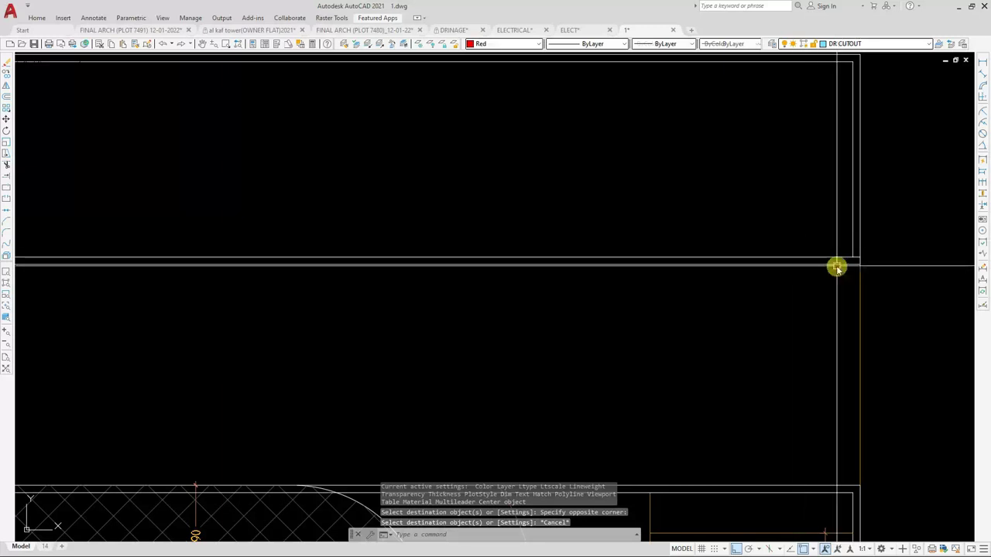
Trim the leftover line piece within the wall thickness at the upper corner of the opening
{"action": "type", "text": "tr"}
{"action": "key", "text": "space"}
{"action": "left_click", "coordinate": [866, 253]}
{"action": "key", "text": "Escape"}
{"action": "scroll", "coordinate": [855, 266], "scroll_direction": "down", "scroll_amount": 3}
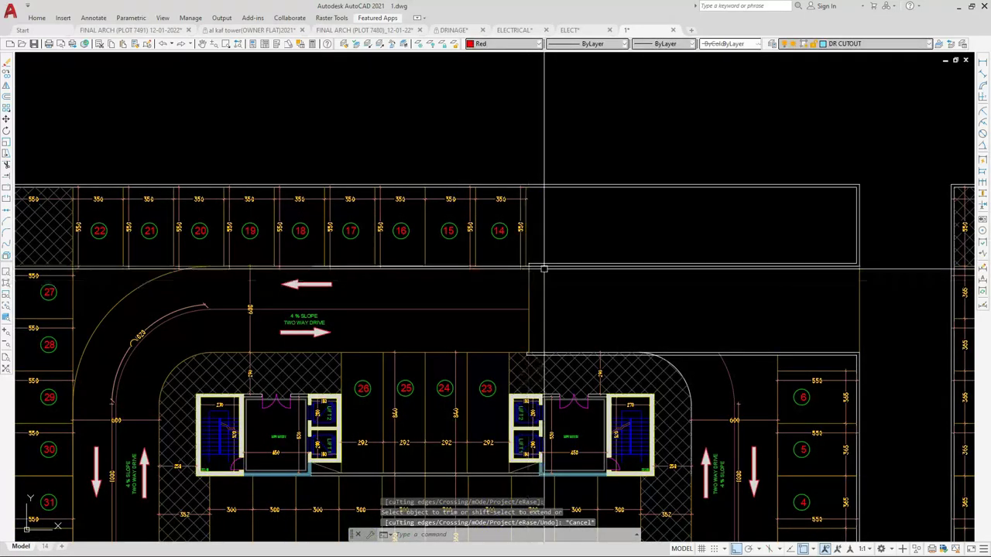
Break the drive's top edge line at the wall corner beside bay 14 and erase the white piece running below the bays
{"action": "scroll", "coordinate": [545, 269], "scroll_direction": "up", "scroll_amount": 2}
{"action": "type", "text": "b"}
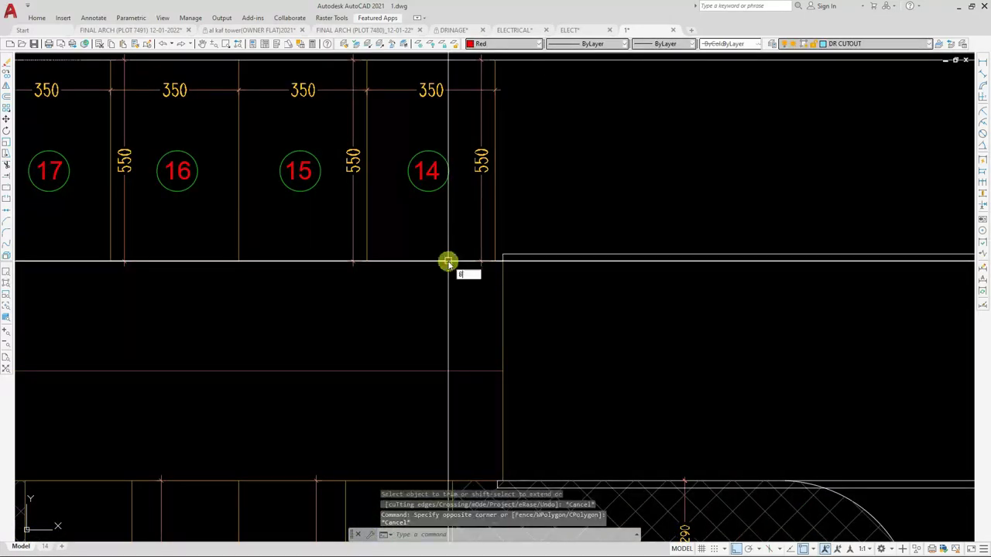
{"action": "type", "text": "r"}
{"action": "key", "text": "space"}
{"action": "left_click", "coordinate": [504, 263]}
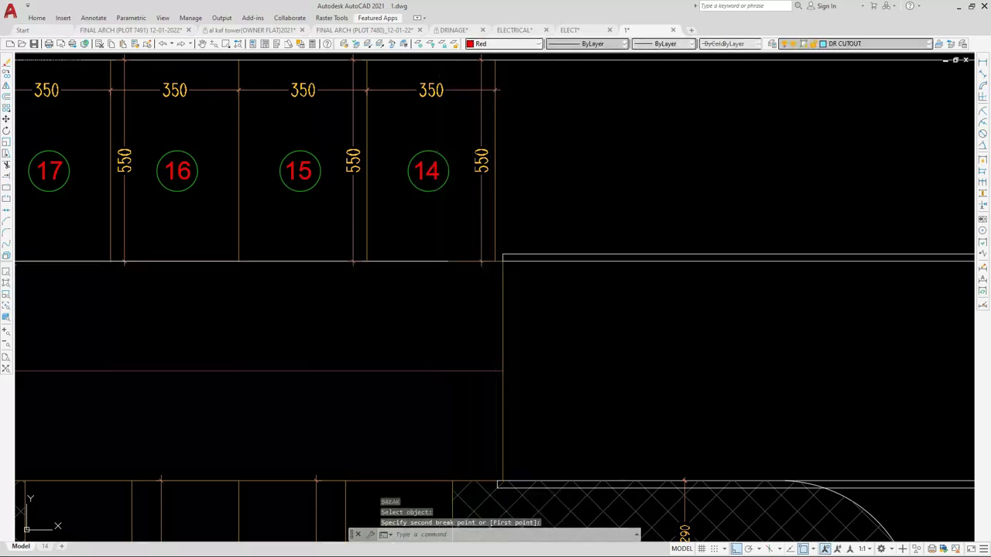
{"action": "left_click", "coordinate": [448, 261]}
{"action": "scroll", "coordinate": [452, 277], "scroll_direction": "down", "scroll_amount": 2}
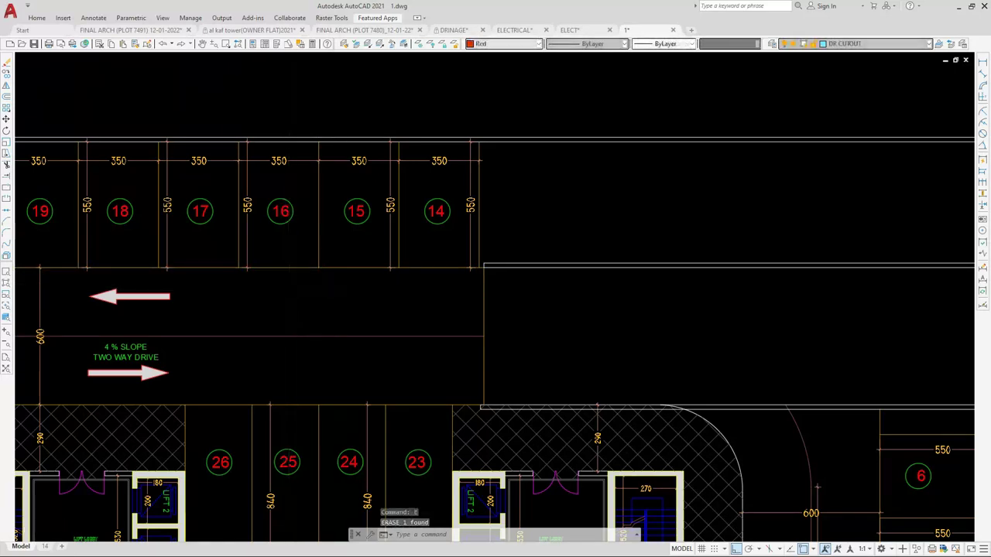
{"action": "scroll", "coordinate": [405, 276], "scroll_direction": "down", "scroll_amount": 3}
Move bay 14's outer boundary line across to align with the end of the new wall
{"action": "scroll", "coordinate": [419, 277], "scroll_direction": "up", "scroll_amount": 5}
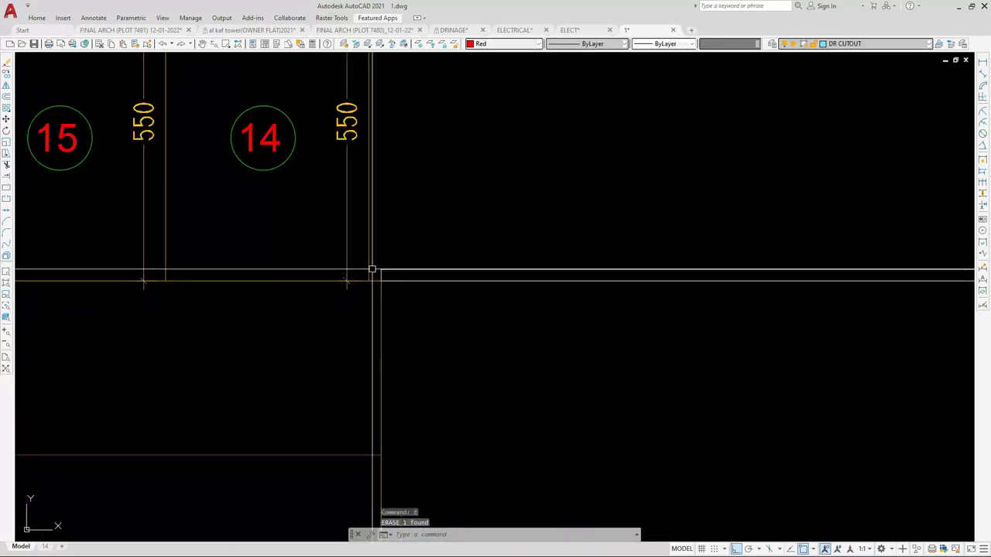
{"action": "left_click", "coordinate": [376, 240]}
{"action": "left_click", "coordinate": [354, 250]}
{"action": "type", "text": "m"}
{"action": "key", "text": "Return"}
{"action": "scroll", "coordinate": [360, 273], "scroll_direction": "up", "scroll_amount": 4}
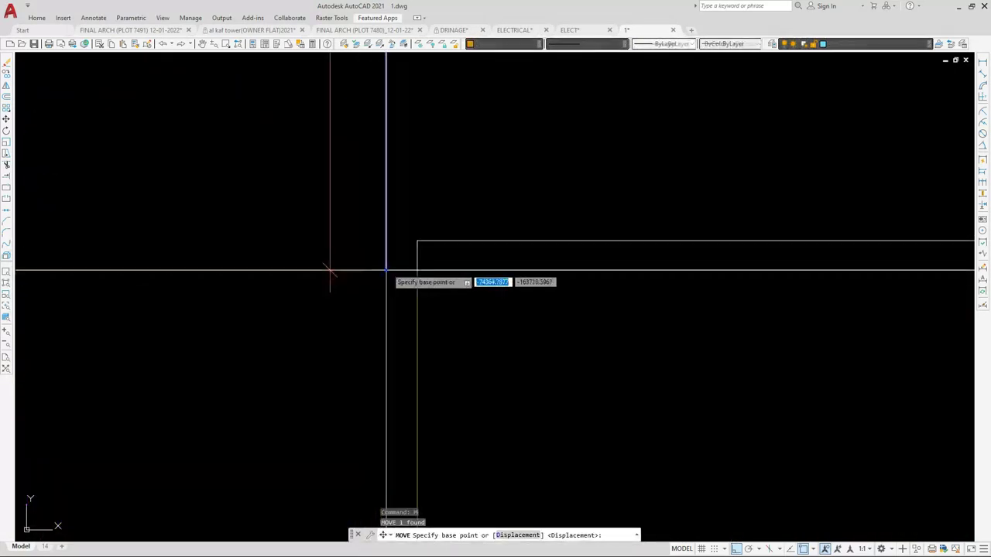
{"action": "left_click", "coordinate": [387, 271]}
{"action": "key", "text": "Escape"}
{"action": "scroll", "coordinate": [379, 271], "scroll_direction": "down", "scroll_amount": 3}
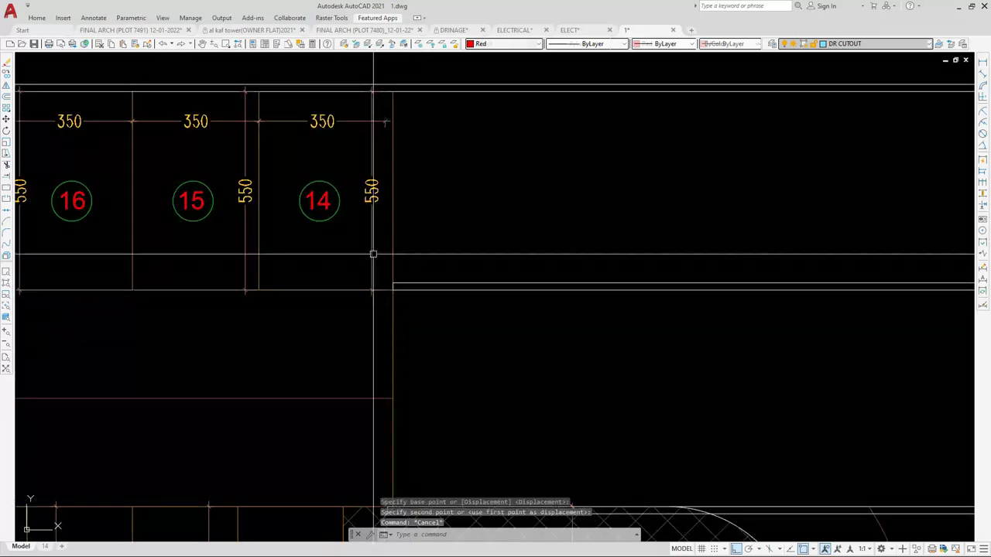
Stretch bay 14's width dimension to the relocated boundary line
{"action": "left_click", "coordinate": [343, 124]}
{"action": "scroll", "coordinate": [386, 121], "scroll_direction": "up", "scroll_amount": 4}
{"action": "left_click", "coordinate": [387, 120]}
{"action": "scroll", "coordinate": [404, 121], "scroll_direction": "down", "scroll_amount": 2}
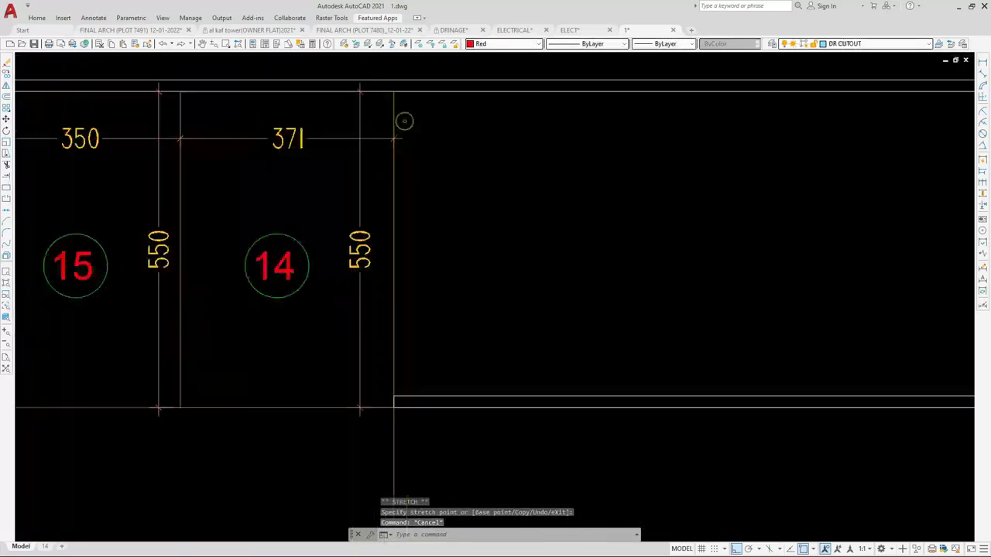
{"action": "scroll", "coordinate": [359, 169], "scroll_direction": "down", "scroll_amount": 3}
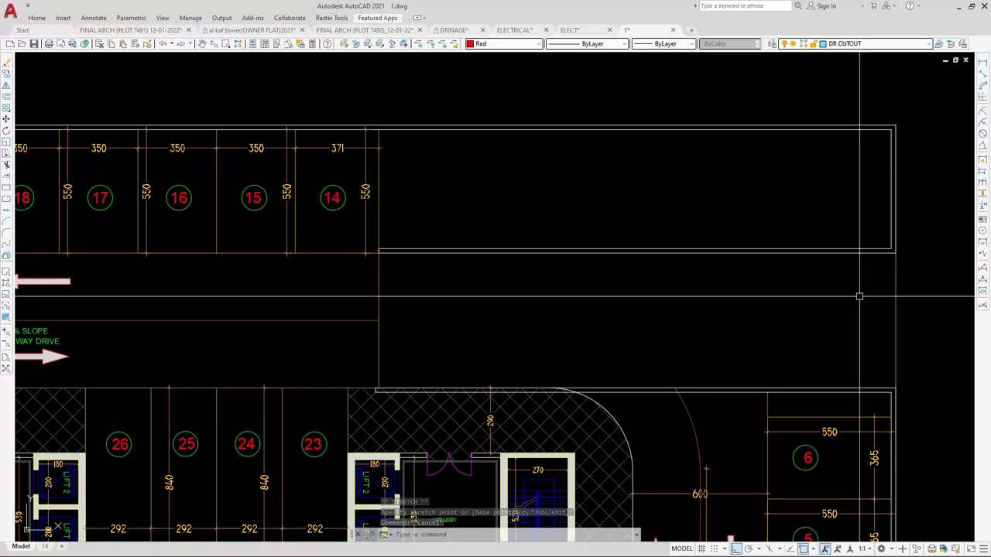
Draw a V-shaped polyline across the drive's outer end, from the upper wall corner through an inward vertex to the lower wall corner
{"action": "type", "text": "pl"}
{"action": "key", "text": "space"}
{"action": "scroll", "coordinate": [896, 290], "scroll_direction": "up", "scroll_amount": 2}
{"action": "scroll", "coordinate": [449, 272], "scroll_direction": "down", "scroll_amount": 4}
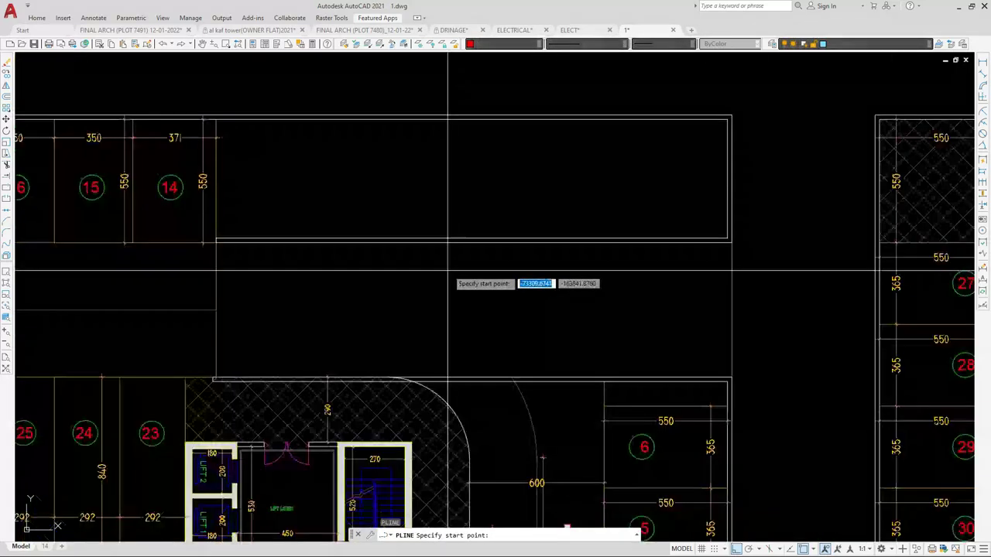
{"action": "scroll", "coordinate": [613, 296], "scroll_direction": "up", "scroll_amount": 4}
{"action": "left_click", "coordinate": [635, 167]}
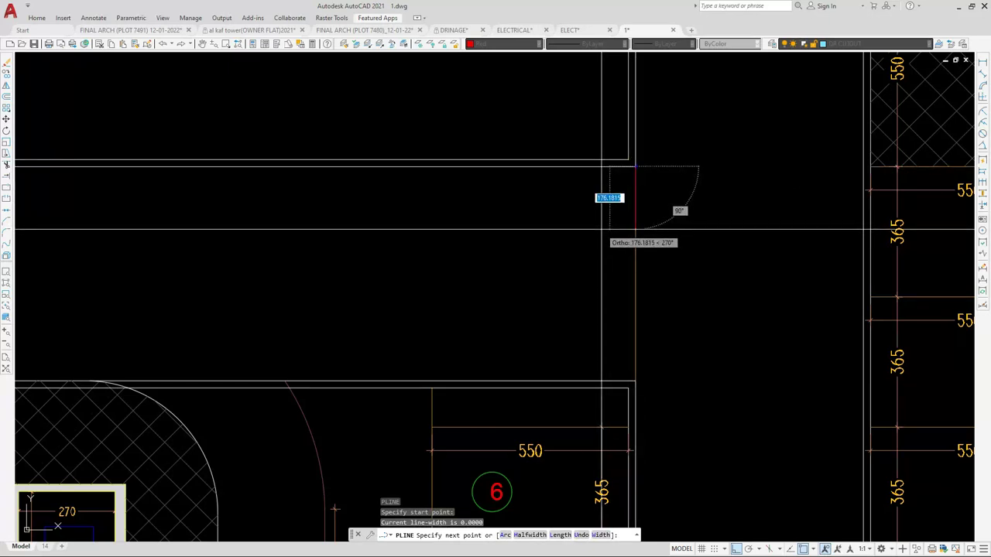
{"action": "left_click", "coordinate": [592, 280]}
{"action": "left_click", "coordinate": [635, 379]}
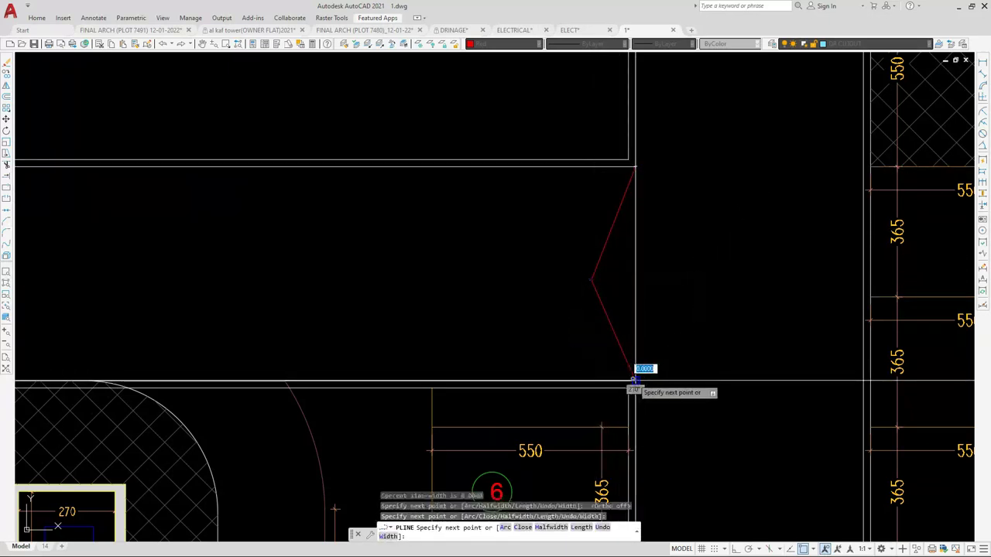
{"action": "key", "text": "Escape"}
Draw a centreline polyline along the drive from the midpoint of the outer end to the inner end line
{"action": "key", "text": "Return"}
{"action": "scroll", "coordinate": [634, 273], "scroll_direction": "down", "scroll_amount": 2}
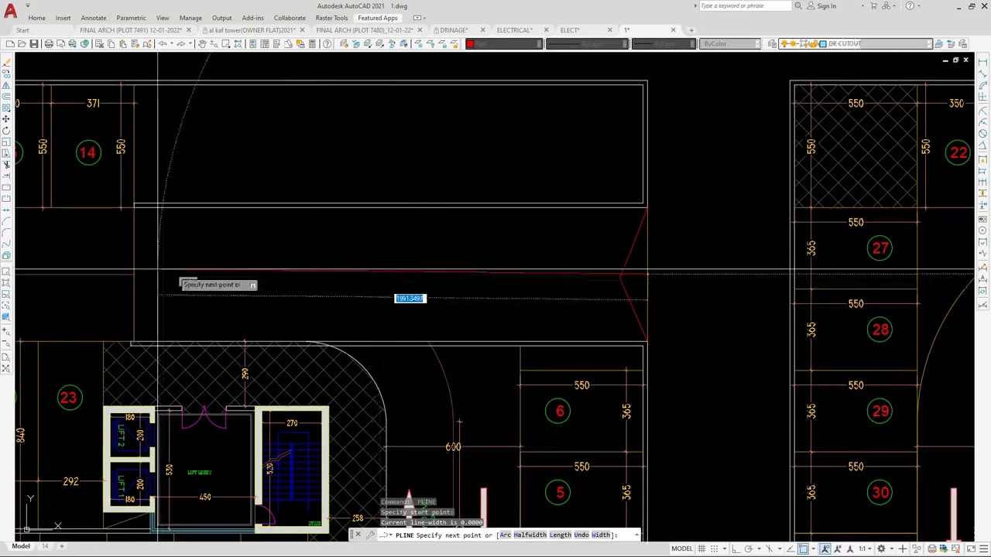
{"action": "left_click", "coordinate": [134, 274]}
{"action": "key", "text": "Escape"}
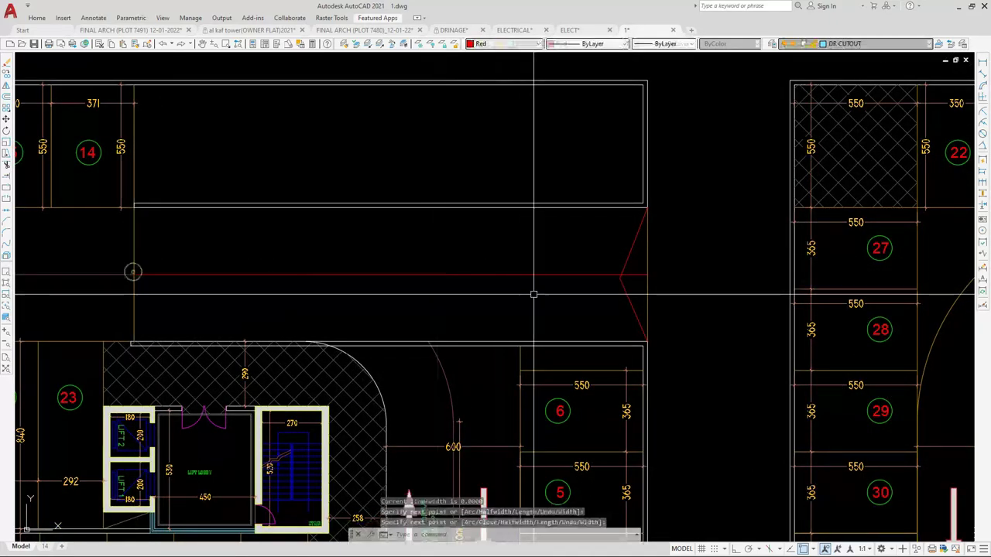
Stretch the V's vertex onto the centreline and match the V to the properties of the opening's end line
{"action": "scroll", "coordinate": [598, 283], "scroll_direction": "up", "scroll_amount": 2}
{"action": "left_click", "coordinate": [671, 268]}
{"action": "left_click", "coordinate": [641, 279]}
{"action": "left_click", "coordinate": [653, 271]}
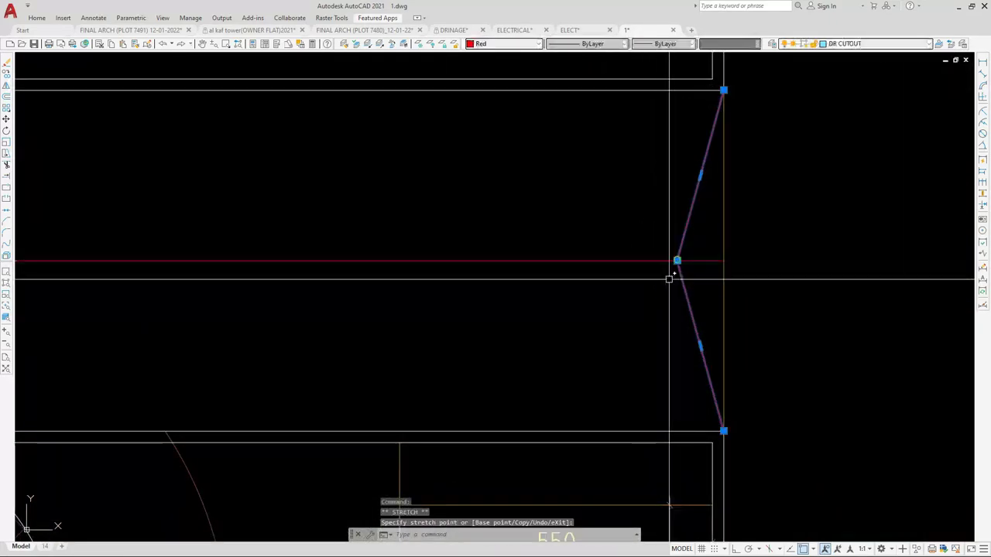
{"action": "left_click", "coordinate": [677, 262]}
{"action": "key", "text": "Escape"}
{"action": "key", "text": "Return"}
{"action": "left_click", "coordinate": [708, 294]}
{"action": "left_click", "coordinate": [655, 308]}
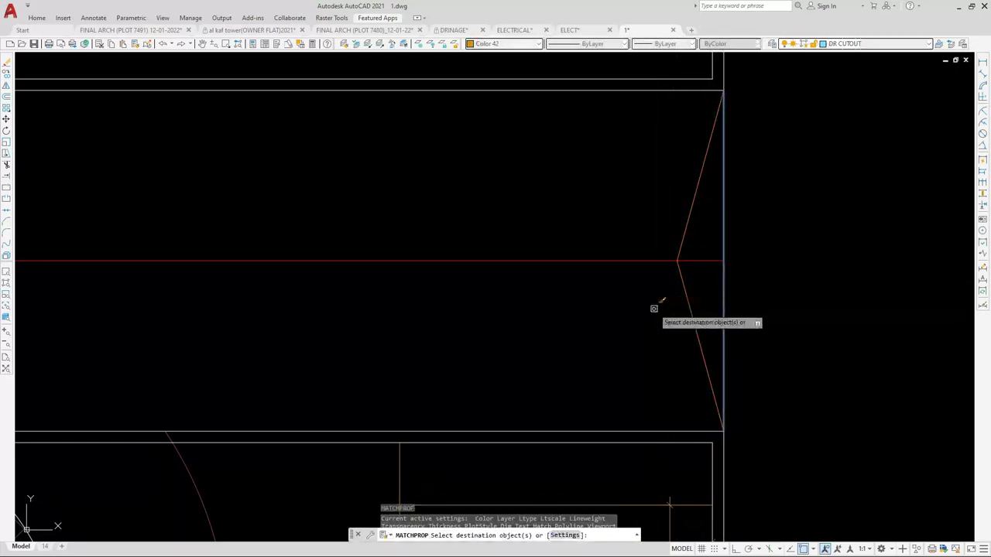
{"action": "key", "text": "Escape"}
Stretch the V's vertex closer to the outer end line and copy the V once inward along the centreline
{"action": "left_click", "coordinate": [702, 288]}
{"action": "left_click", "coordinate": [669, 302]}
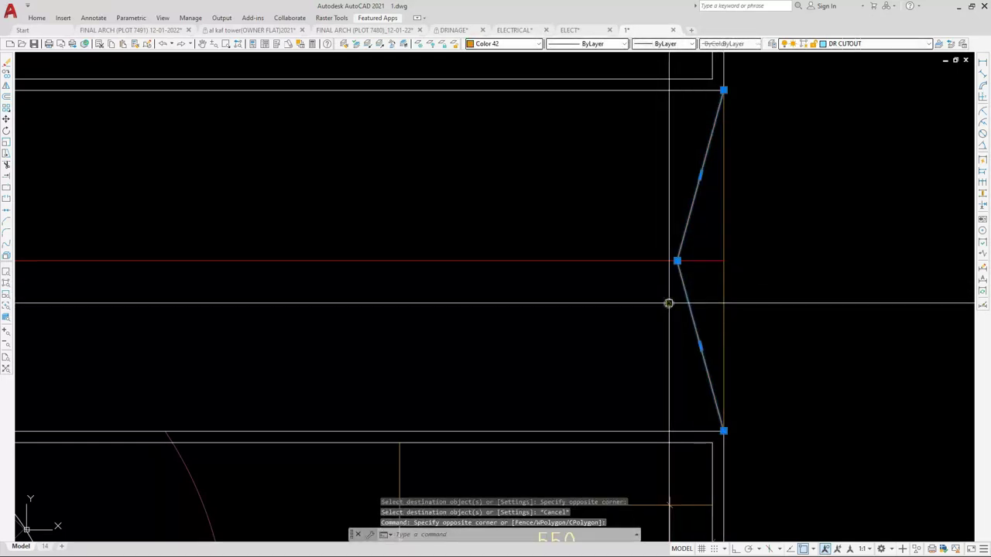
{"action": "left_click", "coordinate": [677, 262]}
{"action": "type", "text": "CO"}
{"action": "key", "text": "Return"}
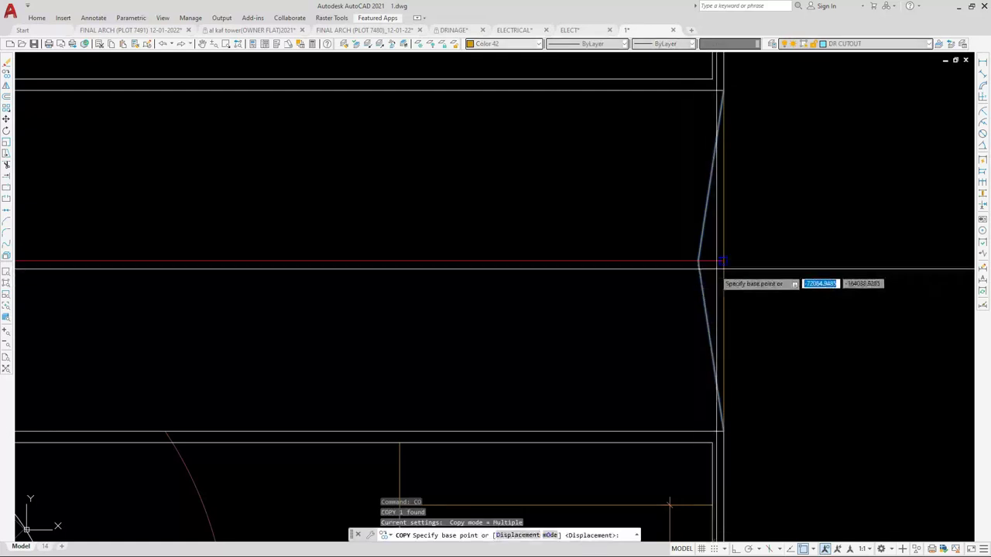
{"action": "key", "text": "Escape"}
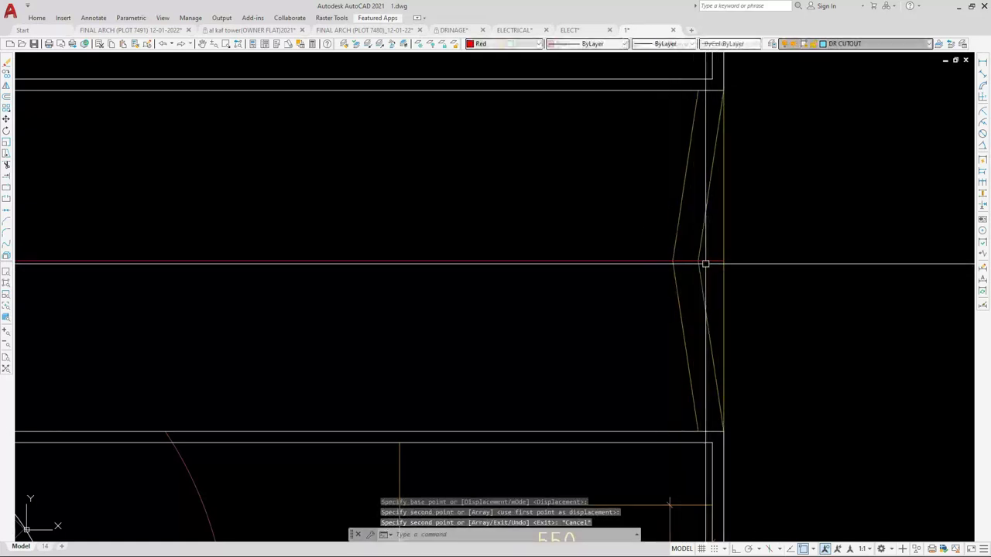
Copy the opening's vertical end line inward to the first V's vertex
{"action": "key", "text": "space"}
{"action": "left_click", "coordinate": [724, 261]}
{"action": "left_click", "coordinate": [699, 261]}
{"action": "key", "text": "Escape"}
Copy the two Vs with their vertical lines inward along the centreline, end to end, to make a run of eight
{"action": "left_click", "coordinate": [737, 233]}
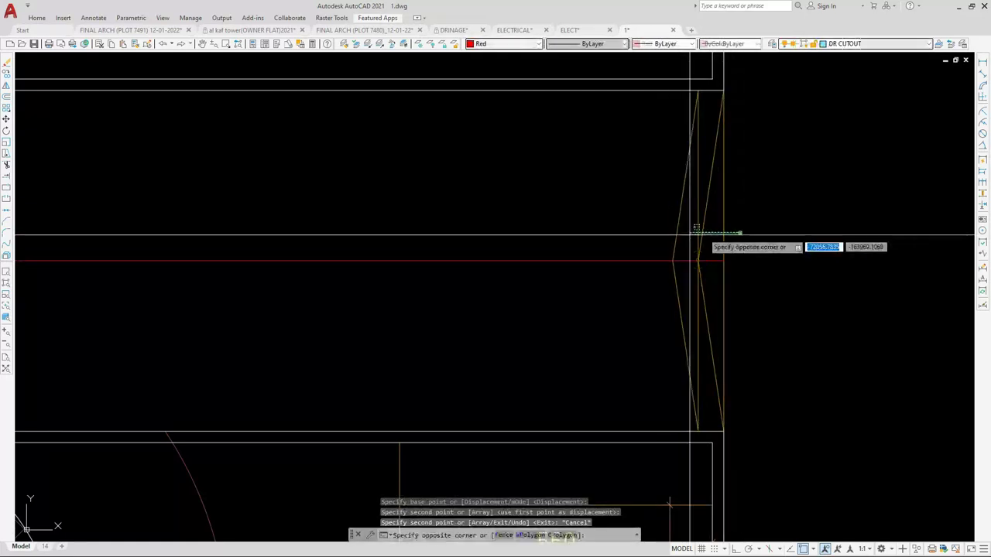
{"action": "left_click", "coordinate": [665, 238]}
{"action": "key", "text": "space"}
{"action": "left_click", "coordinate": [723, 262]}
{"action": "left_click", "coordinate": [672, 262]}
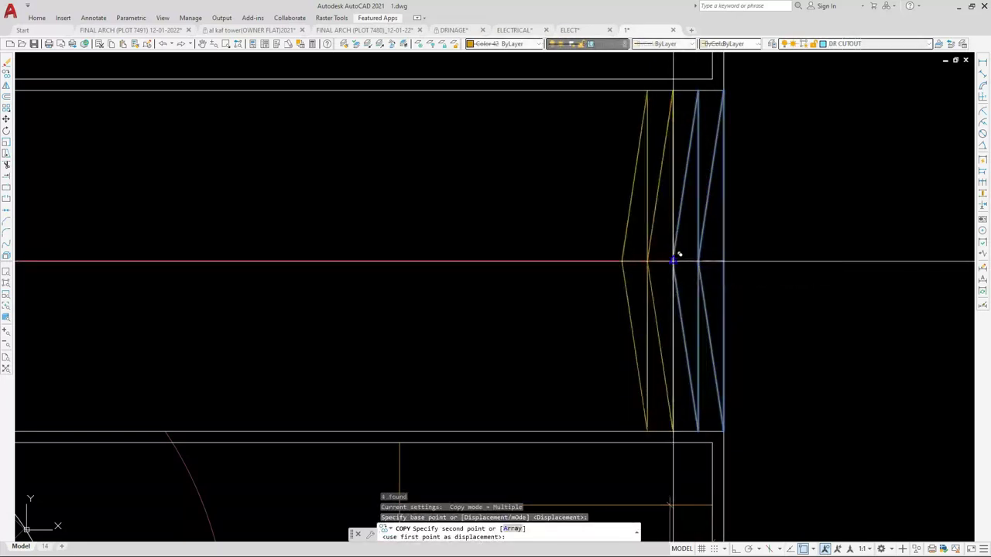
{"action": "left_click", "coordinate": [571, 261]}
{"action": "key", "text": "Escape"}
Copy the run of eight Vs and vertical lines repeatedly along the centreline until the ramp pattern covers the whole drive
{"action": "left_click", "coordinate": [803, 218]}
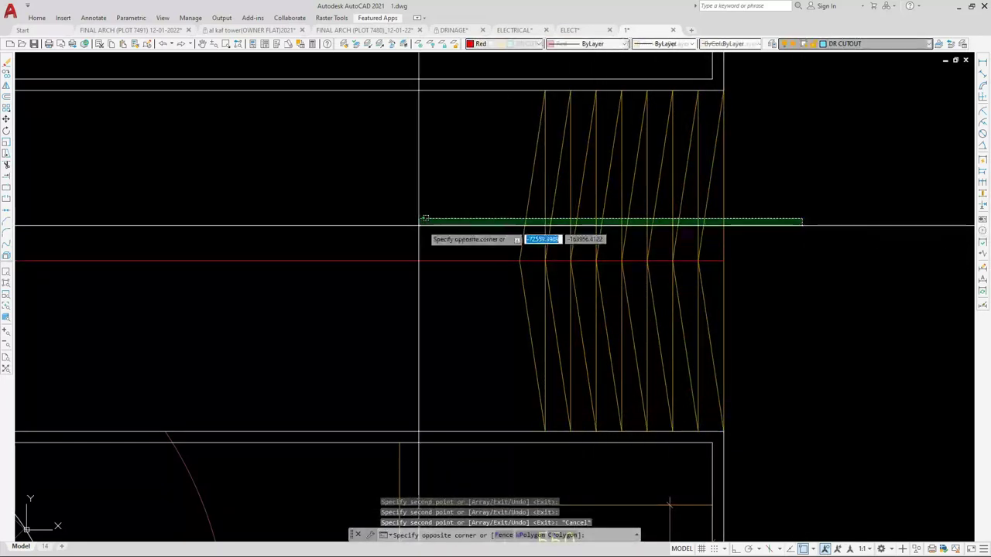
{"action": "left_click", "coordinate": [419, 226]}
{"action": "key", "text": "space"}
{"action": "left_click", "coordinate": [723, 262]}
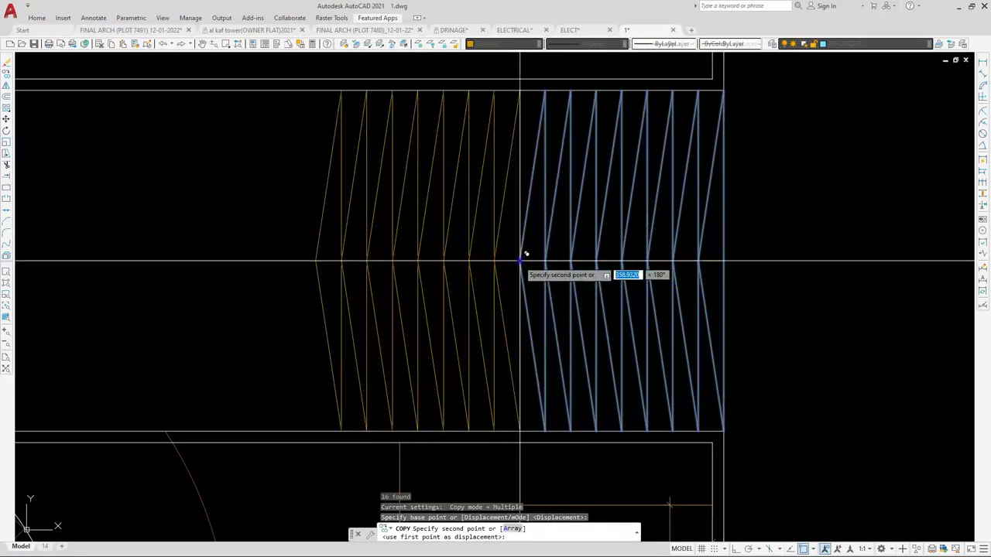
{"action": "left_click", "coordinate": [519, 262]}
{"action": "left_click", "coordinate": [316, 261]}
{"action": "scroll", "coordinate": [555, 270], "scroll_direction": "down", "scroll_amount": 2}
{"action": "scroll", "coordinate": [372, 266], "scroll_direction": "up", "scroll_amount": 1}
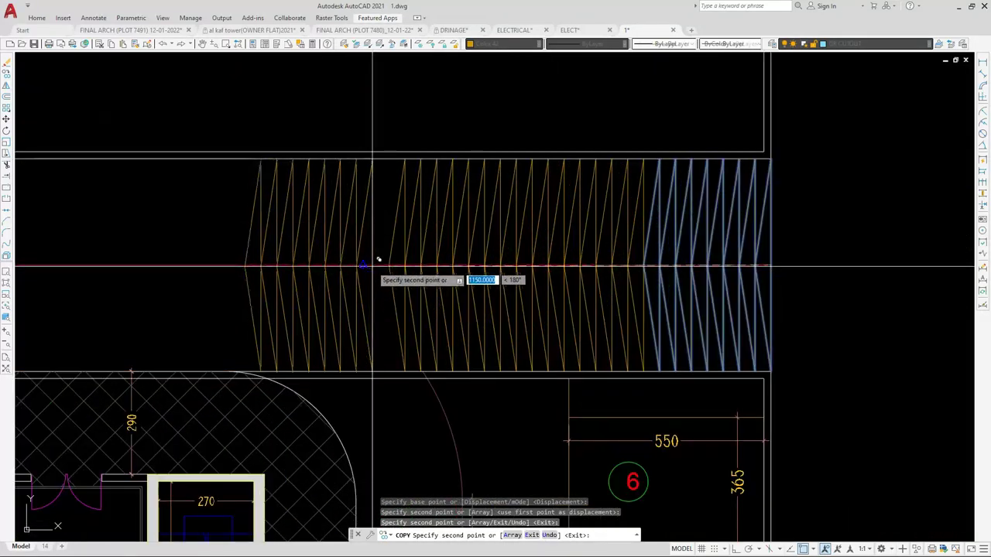
{"action": "left_click", "coordinate": [390, 265]}
{"action": "left_click", "coordinate": [262, 266]}
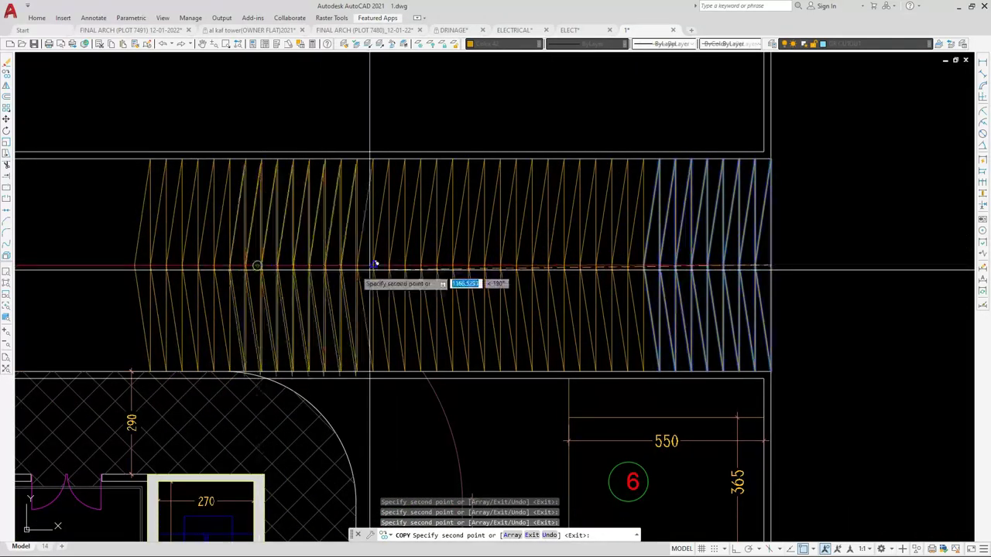
{"action": "scroll", "coordinate": [637, 275], "scroll_direction": "down", "scroll_amount": 1}
{"action": "scroll", "coordinate": [310, 276], "scroll_direction": "up", "scroll_amount": 1}
{"action": "left_click", "coordinate": [336, 264]}
{"action": "scroll", "coordinate": [197, 264], "scroll_direction": "up", "scroll_amount": 1}
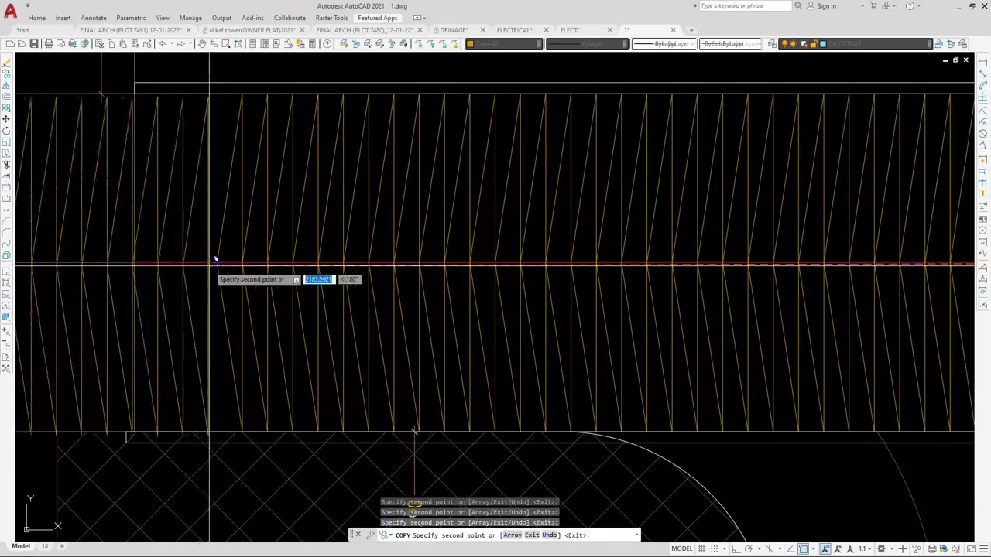
{"action": "left_click", "coordinate": [218, 264]}
{"action": "scroll", "coordinate": [437, 265], "scroll_direction": "down", "scroll_amount": 1}
{"action": "key", "text": "Escape"}
Erase the surplus Vs and vertical lines that extend past the ramp's inner end line
{"action": "scroll", "coordinate": [173, 280], "scroll_direction": "up", "scroll_amount": 2}
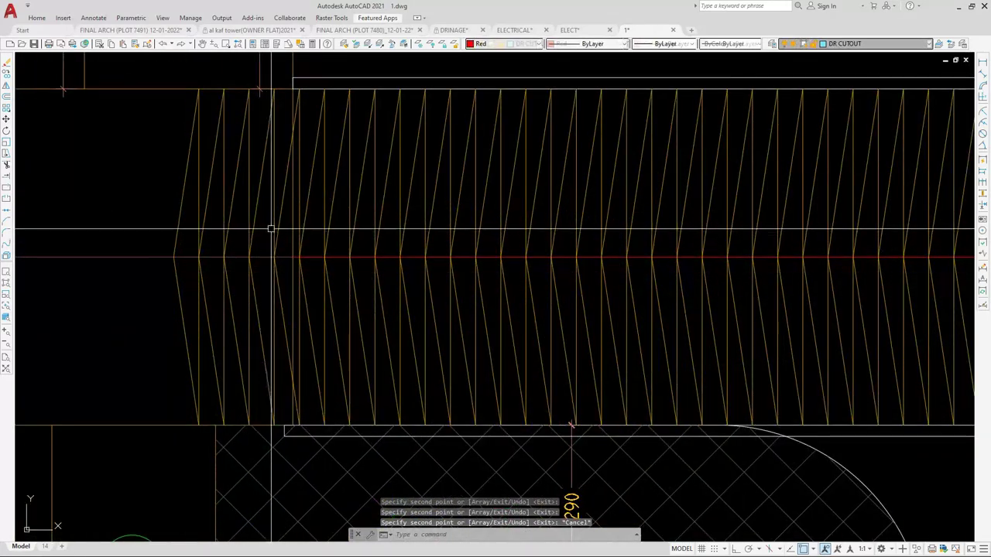
{"action": "left_click", "coordinate": [275, 148]}
{"action": "left_click", "coordinate": [168, 166]}
{"action": "type", "text": "e"}
{"action": "key", "text": "space"}
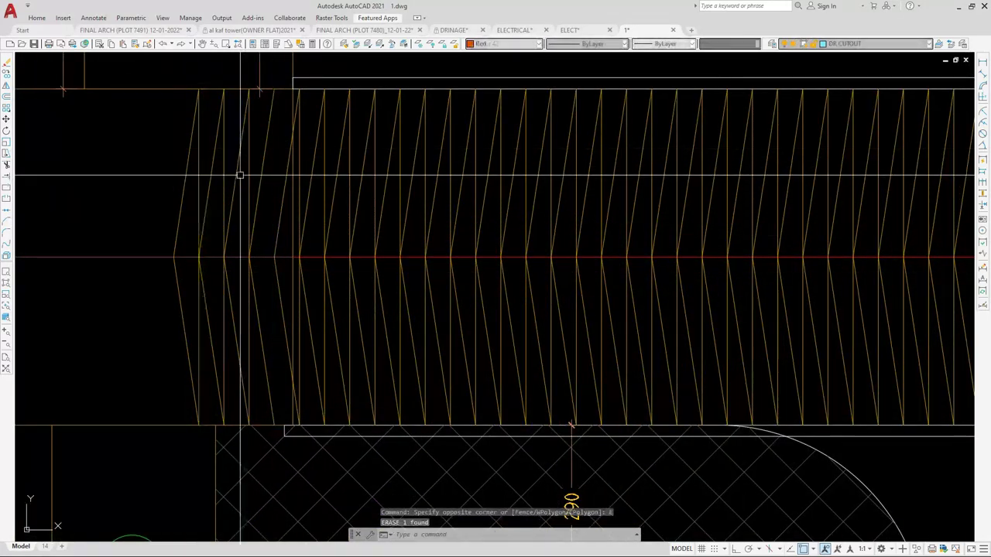
{"action": "left_click", "coordinate": [271, 170]}
{"action": "left_click", "coordinate": [189, 181]}
{"action": "key", "text": "Return"}
Stretch the last V's vertex back onto the ramp's inner end line
{"action": "left_click", "coordinate": [277, 233]}
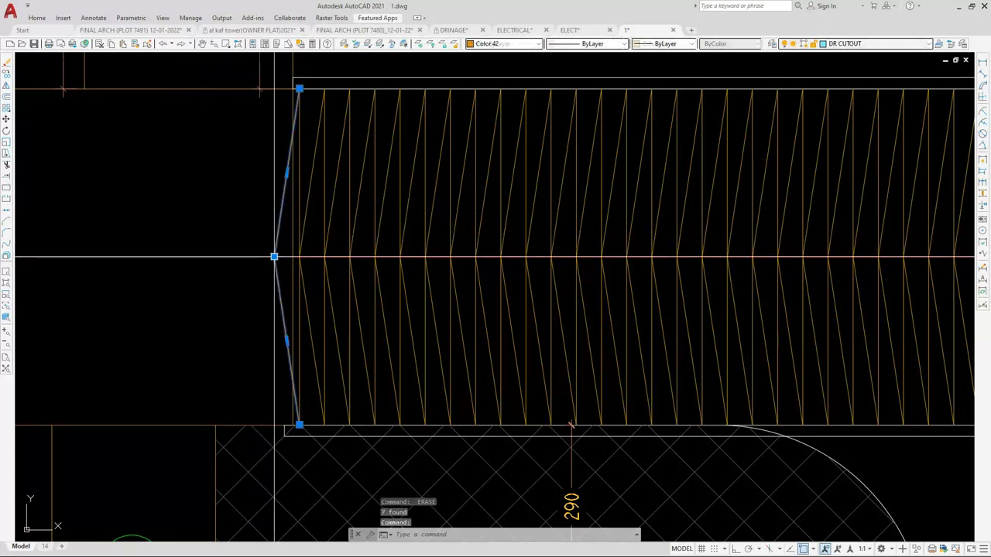
{"action": "left_click", "coordinate": [275, 256]}
{"action": "left_click", "coordinate": [292, 256]}
{"action": "key", "text": "Escape"}
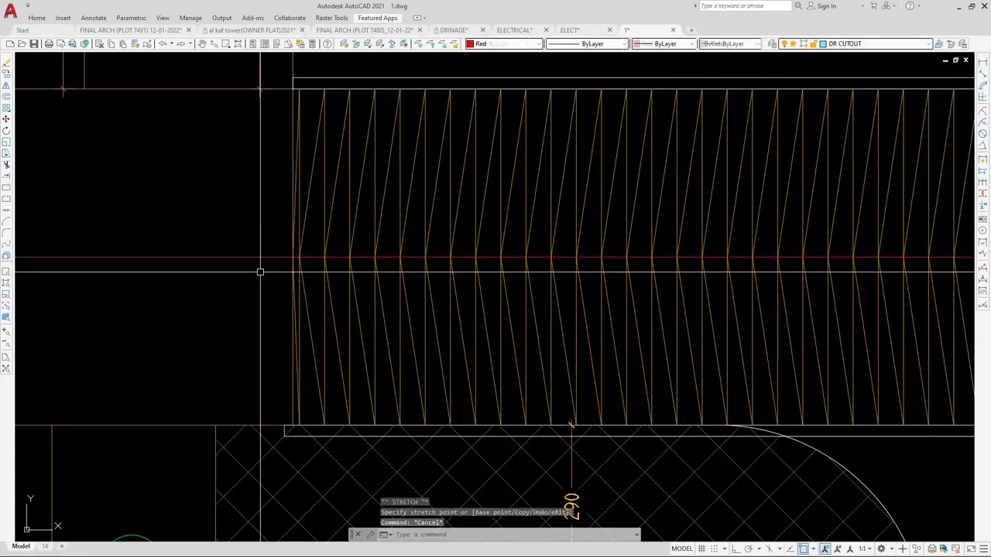
Copy the TWO WAY DRIVE text from the adjacent drive onto the ramp, below its centreline
{"action": "scroll", "coordinate": [261, 272], "scroll_direction": "down", "scroll_amount": 5}
{"action": "scroll", "coordinate": [264, 271], "scroll_direction": "down", "scroll_amount": 3}
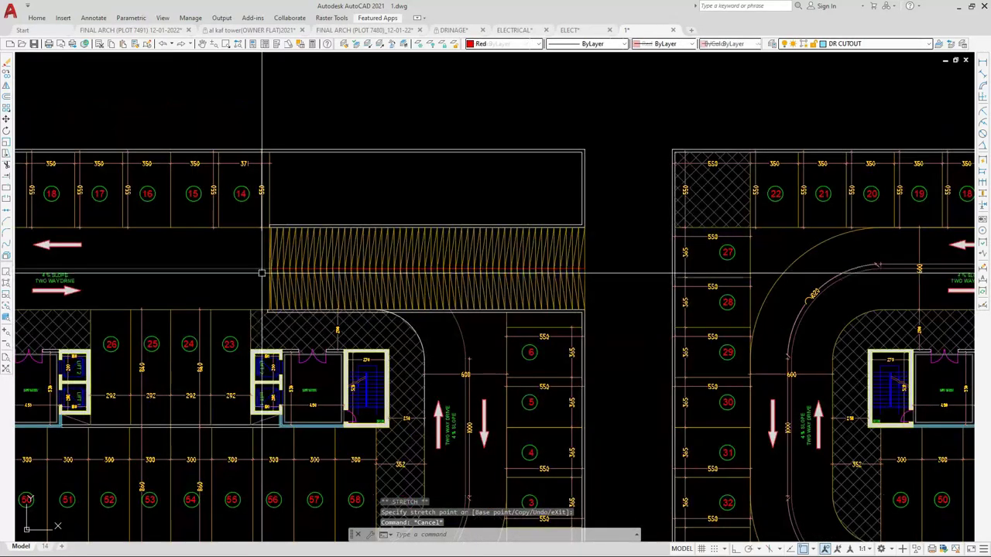
{"action": "left_click", "coordinate": [40, 280]}
{"action": "scroll", "coordinate": [41, 280], "scroll_direction": "up", "scroll_amount": 4}
{"action": "type", "text": "co"}
{"action": "key", "text": "Return"}
{"action": "scroll", "coordinate": [124, 284], "scroll_direction": "down", "scroll_amount": 5}
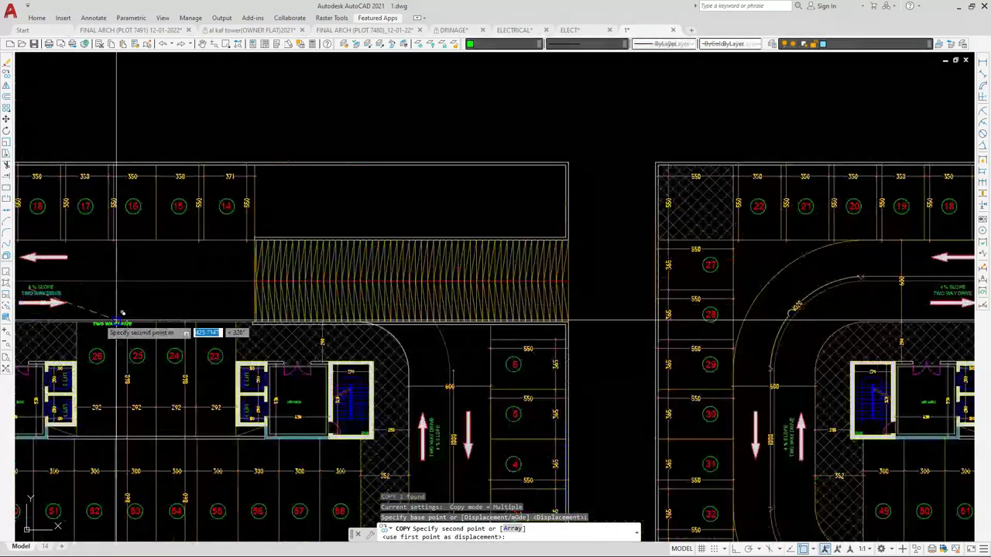
{"action": "scroll", "coordinate": [376, 271], "scroll_direction": "up", "scroll_amount": 7}
{"action": "left_click", "coordinate": [287, 223]}
{"action": "key", "text": "Escape"}
{"action": "scroll", "coordinate": [281, 242], "scroll_direction": "up", "scroll_amount": 2}
Copy the ramp's TWO WAY DRIVE text directly below itself as a second line
{"action": "left_click", "coordinate": [302, 244]}
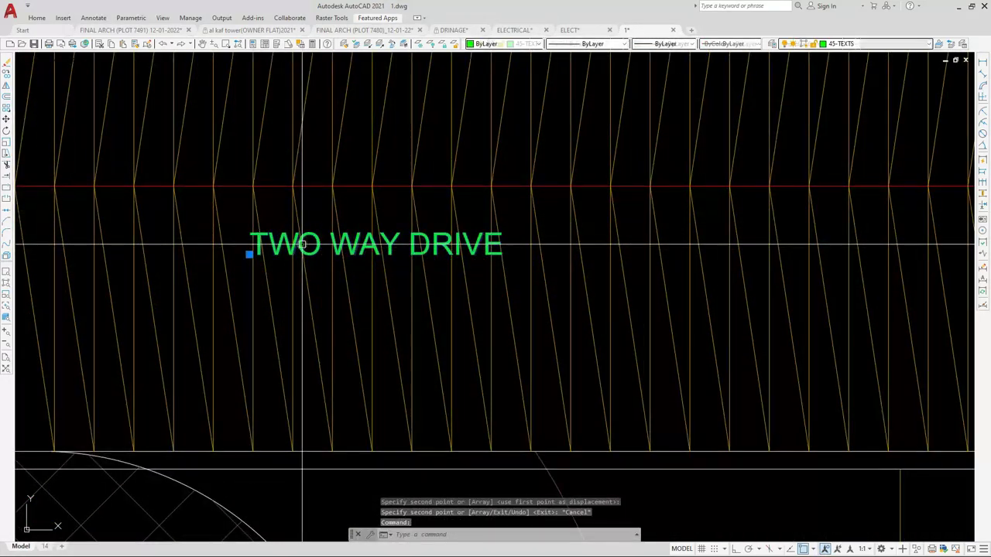
{"action": "type", "text": "co"}
{"action": "key", "text": "Return"}
{"action": "left_click", "coordinate": [484, 285]}
{"action": "left_click", "coordinate": [478, 324]}
{"action": "key", "text": "Escape"}
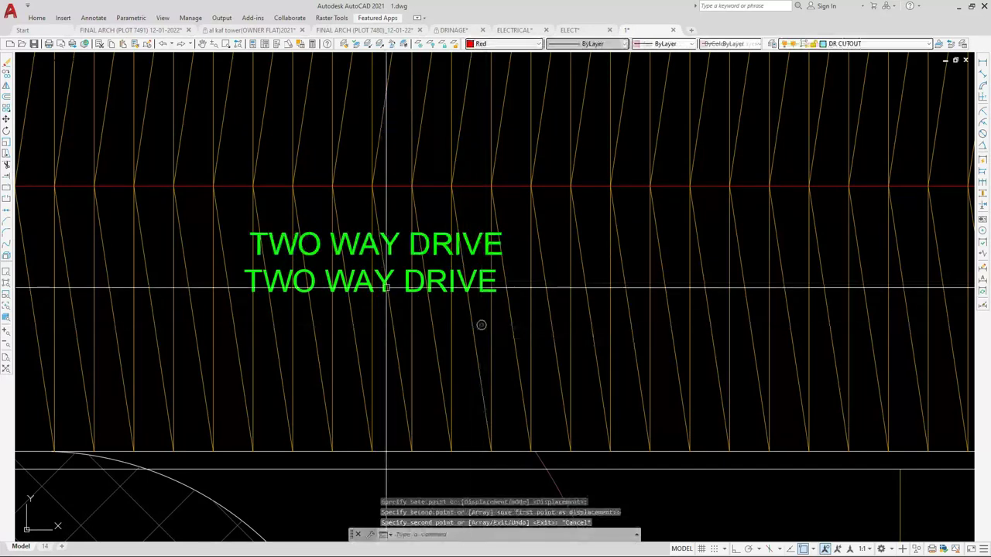
Change the second text line on the ramp to FROM GROUND TO 1ST PARKING FLOOR
{"action": "left_click", "coordinate": [378, 282]}
{"action": "left_click", "coordinate": [378, 284]}
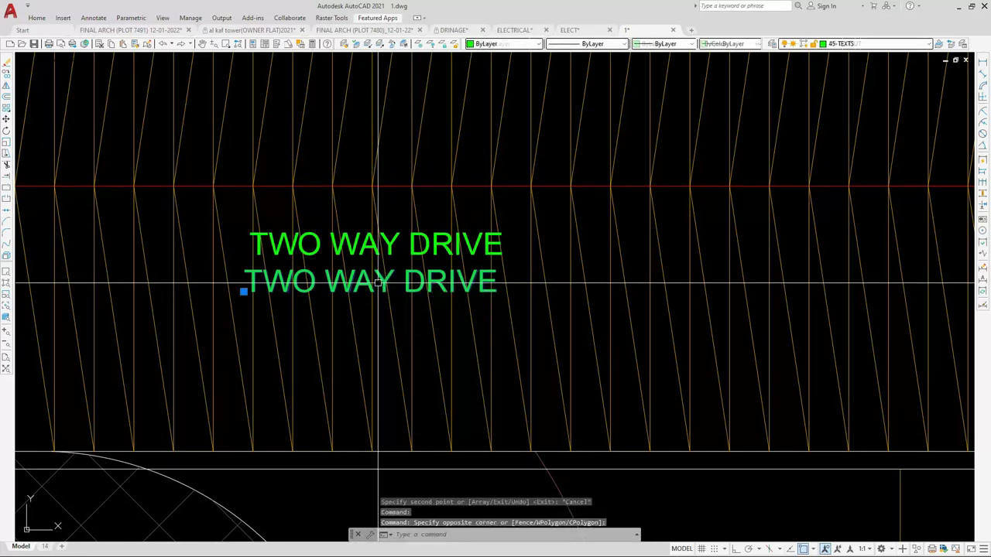
{"action": "double_click", "coordinate": [378, 284]}
{"action": "type", "text": "FROM GROUND TO 1ST PARKING FLOOR"}
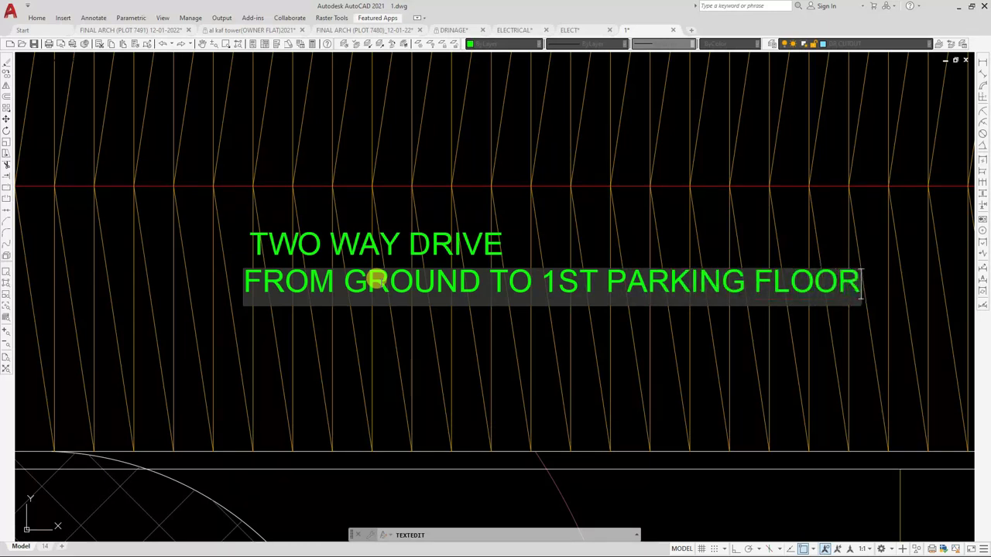
Copy the ramp's TWO WAY DRIVE text directly above itself, just below the ramp's centreline
{"action": "key", "text": "Escape"}
{"action": "key", "text": "Escape"}
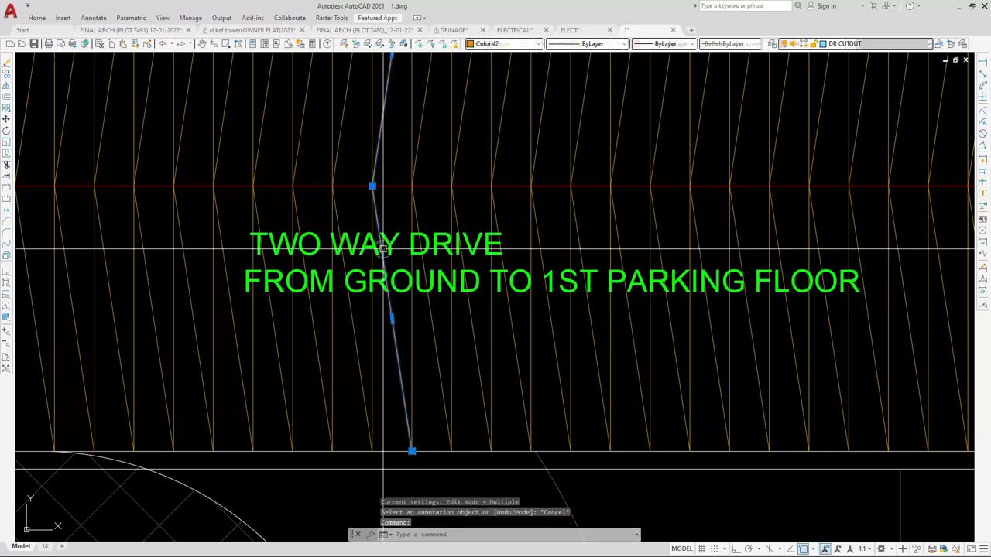
{"action": "key", "text": "Escape"}
{"action": "left_click", "coordinate": [363, 247]}
{"action": "type", "text": "CO"}
{"action": "key", "text": "space"}
{"action": "left_click", "coordinate": [477, 360]}
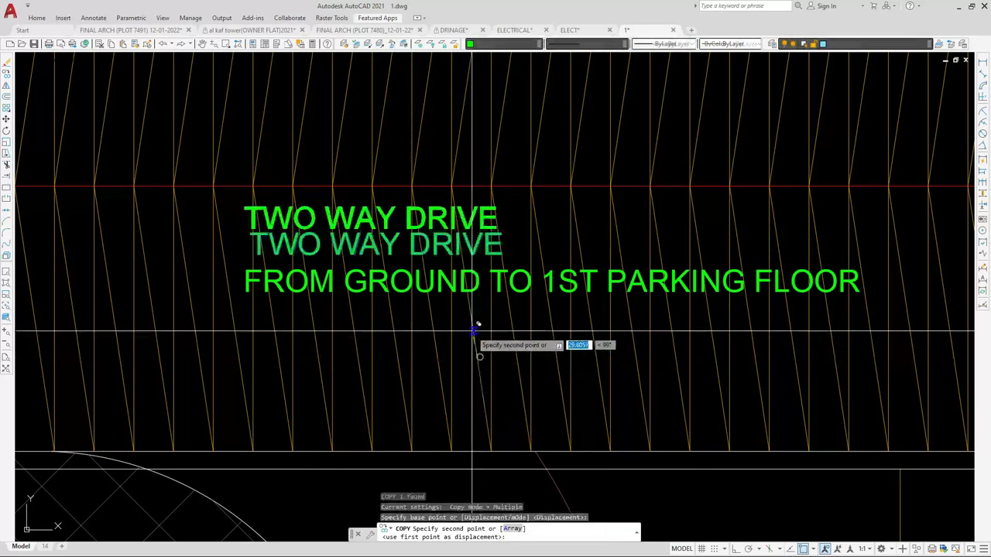
{"action": "left_click", "coordinate": [472, 323]}
{"action": "key", "text": "Escape"}
Change the uppermost text line on the ramp to 15% SLOPE
{"action": "double_click", "coordinate": [358, 206]}
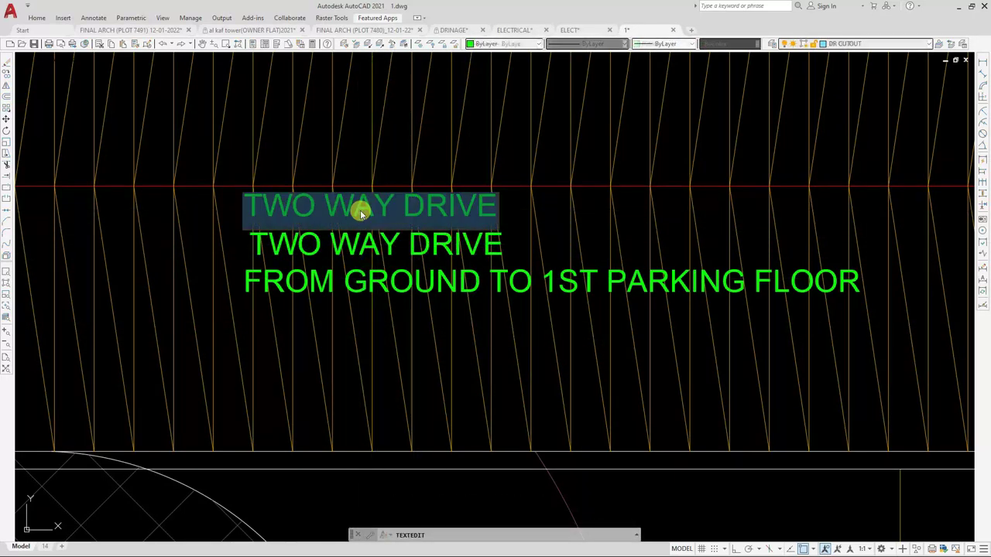
{"action": "type", "text": "15% "}
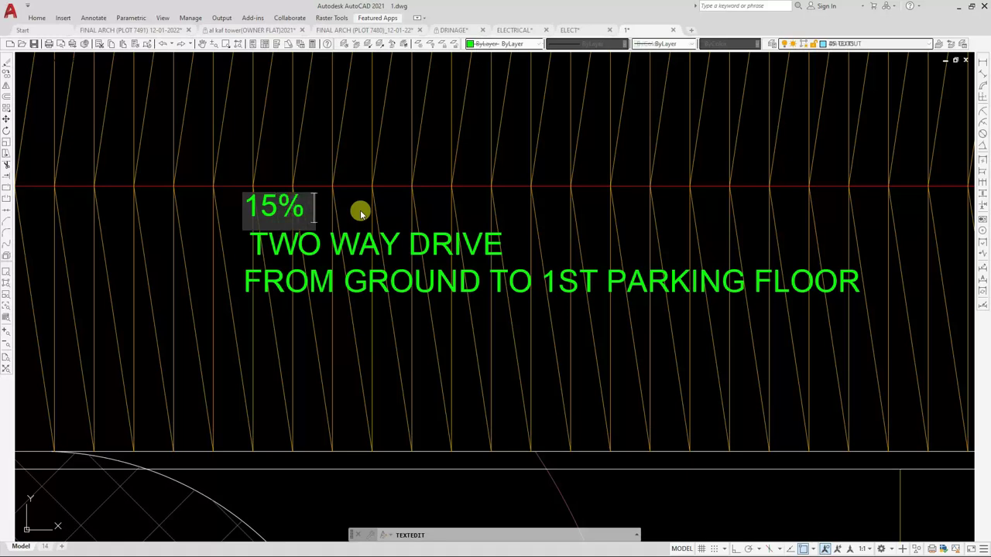
{"action": "type", "text": "SLOPE"}
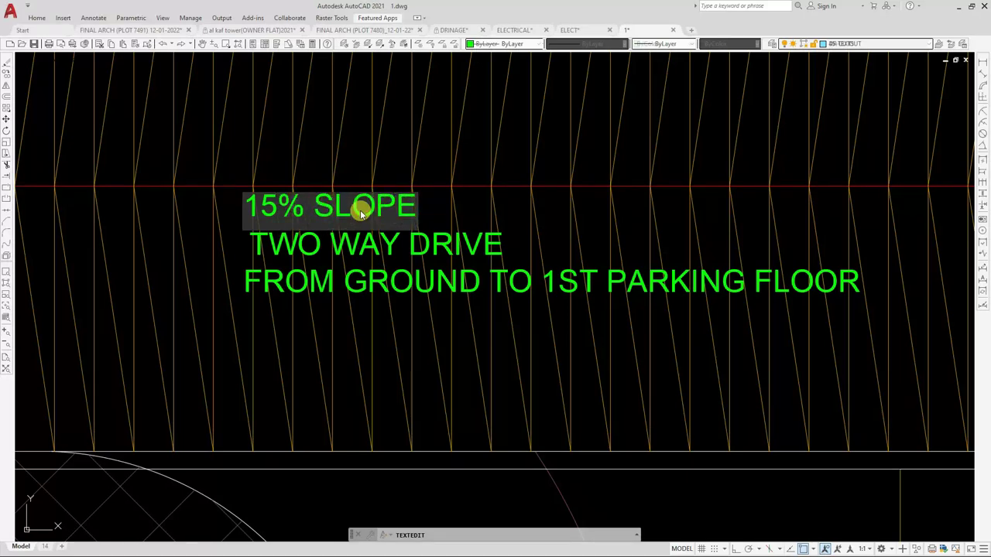
{"action": "key", "text": "Return"}
{"action": "key", "text": "Escape"}
Move the 15% SLOPE text to the right so it sits centred above the TWO WAY DRIVE line
{"action": "left_click", "coordinate": [403, 203]}
{"action": "type", "text": "m"}
{"action": "key", "text": "Return"}
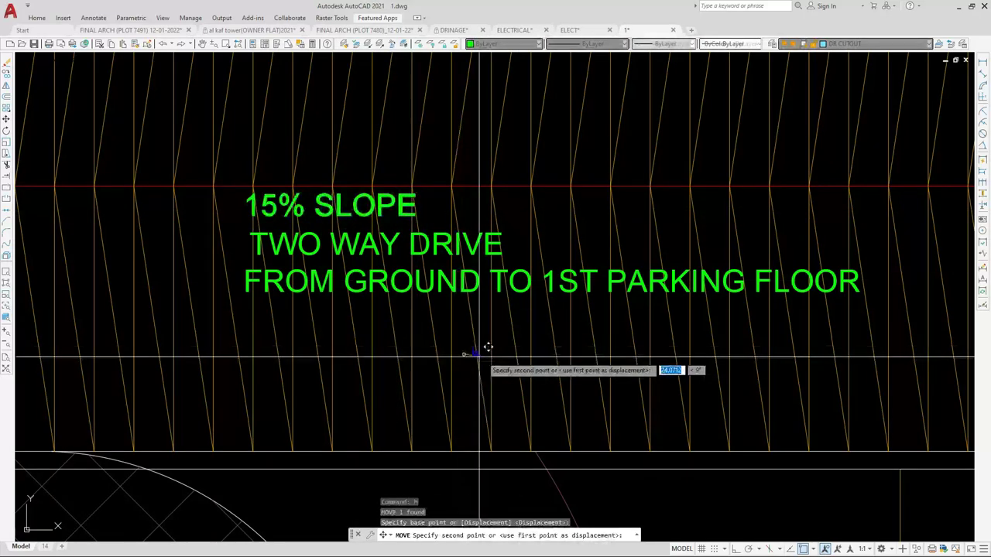
{"action": "left_click", "coordinate": [487, 349]}
{"action": "left_click", "coordinate": [541, 354]}
Add an aligned dimension for the full length of the ramp's centreline, placed just above it
{"action": "type", "text": "dal"}
{"action": "key", "text": "Return"}
{"action": "key", "text": "Return"}
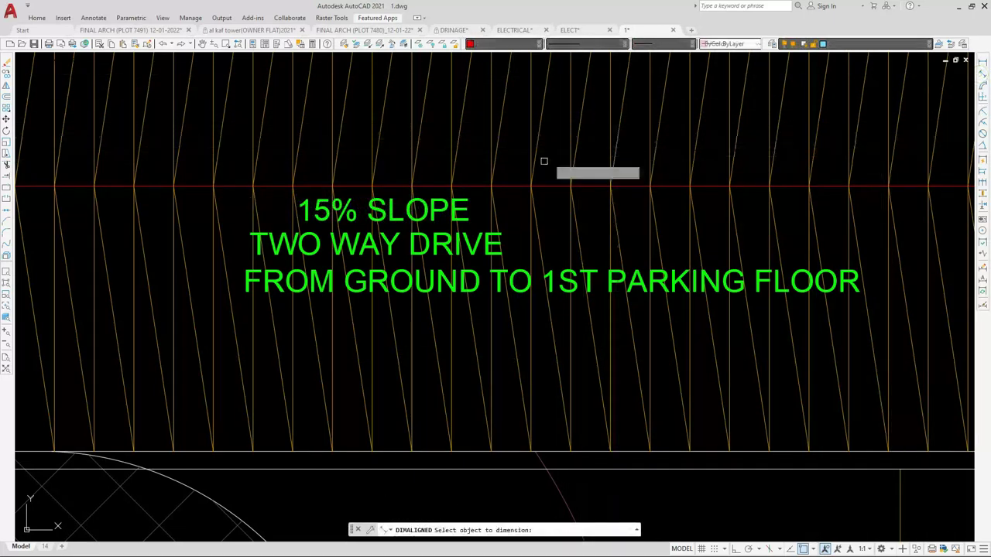
{"action": "left_click", "coordinate": [513, 186]}
{"action": "left_click", "coordinate": [513, 163]}
{"action": "key", "text": "Escape"}
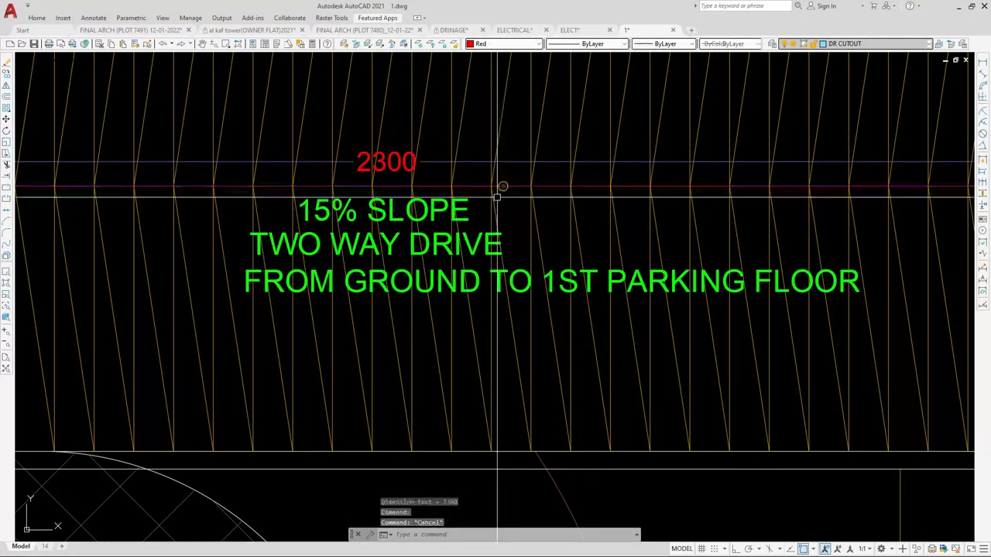
Match the properties of the adjacent drive's centreline onto the ramp's centreline
{"action": "key", "text": "Return"}
{"action": "scroll", "coordinate": [511, 185], "scroll_direction": "down", "scroll_amount": 3}
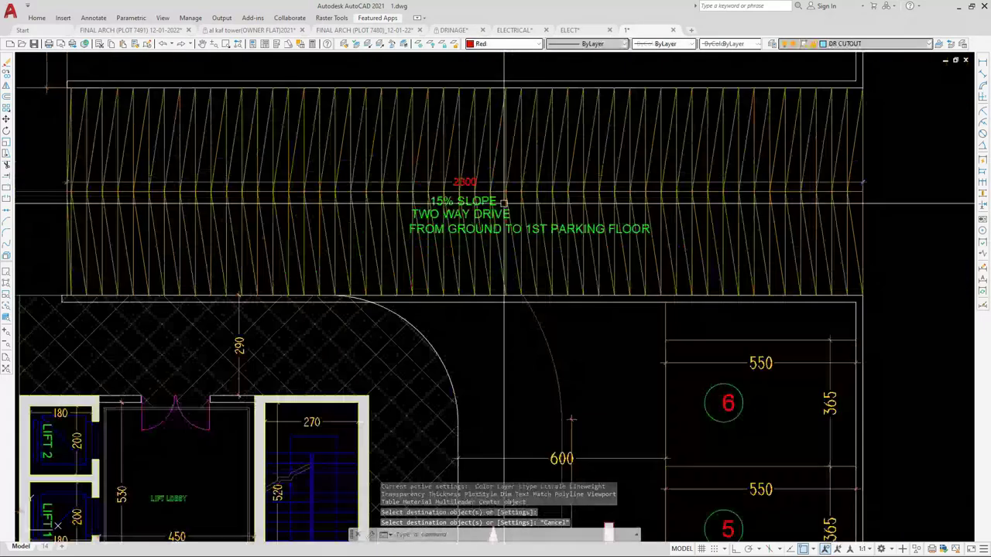
{"action": "scroll", "coordinate": [387, 206], "scroll_direction": "down", "scroll_amount": 2}
{"action": "left_click", "coordinate": [140, 204]}
{"action": "scroll", "coordinate": [235, 202], "scroll_direction": "up", "scroll_amount": 2}
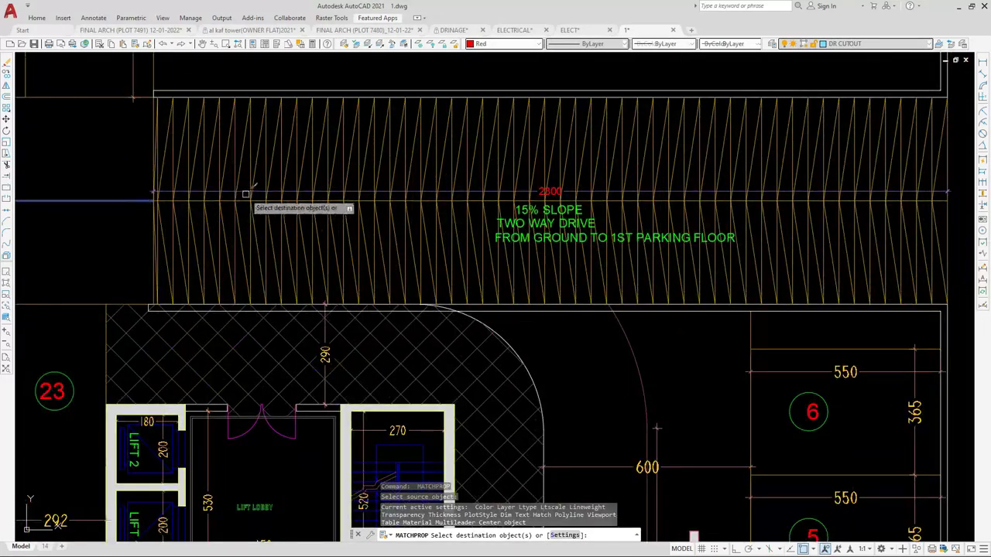
{"action": "left_click", "coordinate": [246, 193]}
{"action": "key", "text": "Return"}
Match the properties of the vertical dimension beside the ramp onto the ramp's length dimension
{"action": "key", "text": "Return"}
{"action": "left_click", "coordinate": [132, 85]}
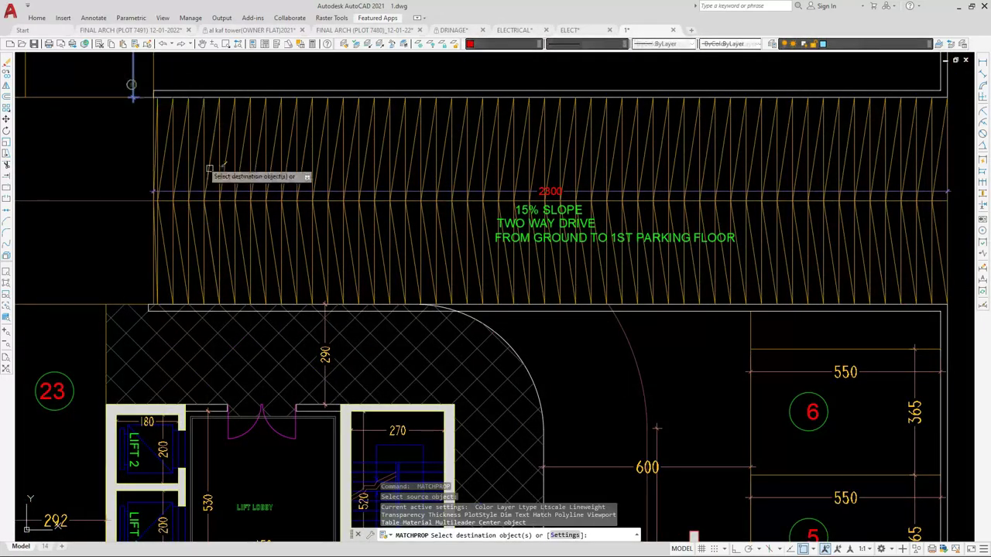
{"action": "left_click", "coordinate": [260, 193]}
{"action": "key", "text": "Escape"}
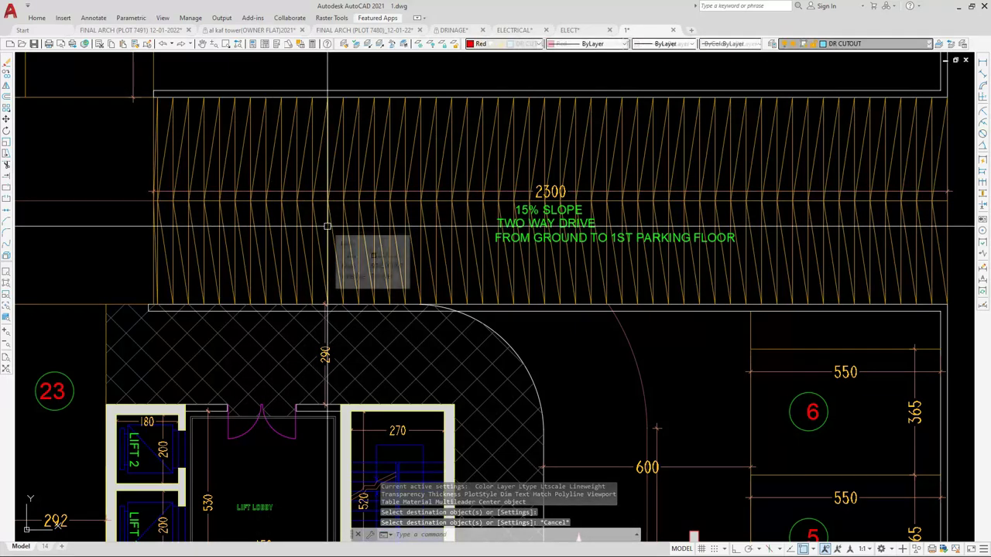
Calculate the ramp's rise as 2300*15/100 with the built-in calculator, then close it
{"action": "scroll", "coordinate": [327, 226], "scroll_direction": "down", "scroll_amount": 2}
{"action": "scroll", "coordinate": [459, 220], "scroll_direction": "up", "scroll_amount": 4}
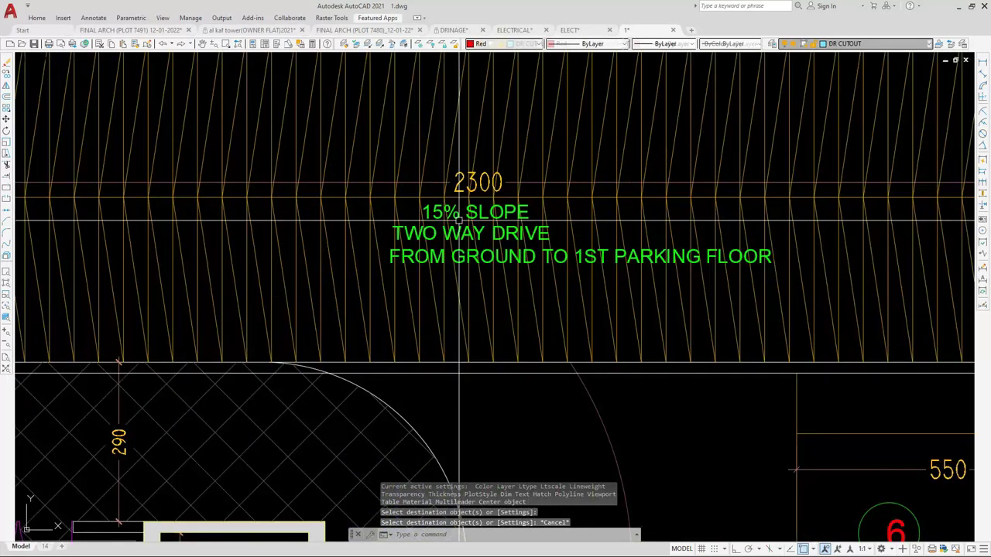
{"action": "middle_click_drag", "start_coordinate": [458, 219], "coordinate": [511, 242]}
{"action": "scroll", "coordinate": [501, 253], "scroll_direction": "down", "scroll_amount": 2}
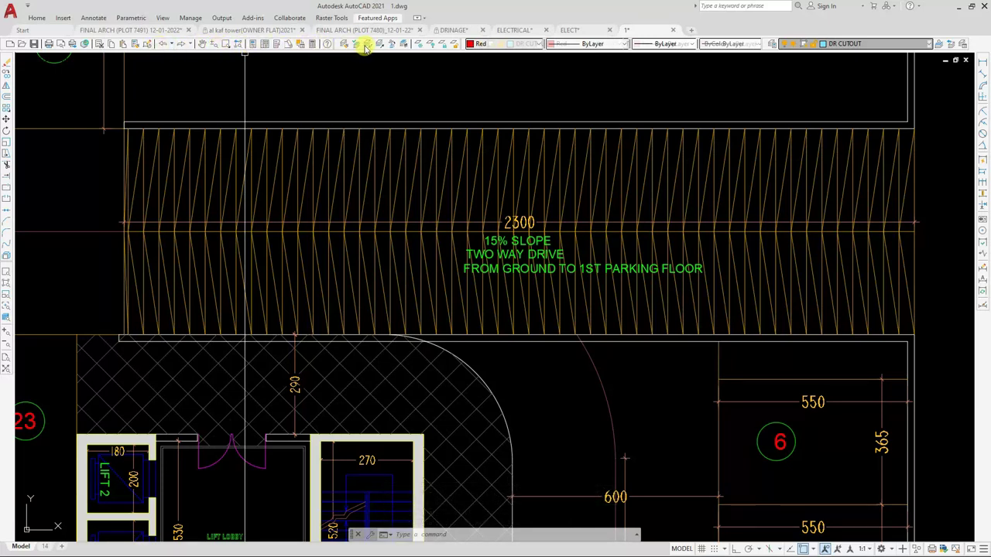
{"action": "left_click", "coordinate": [316, 44]}
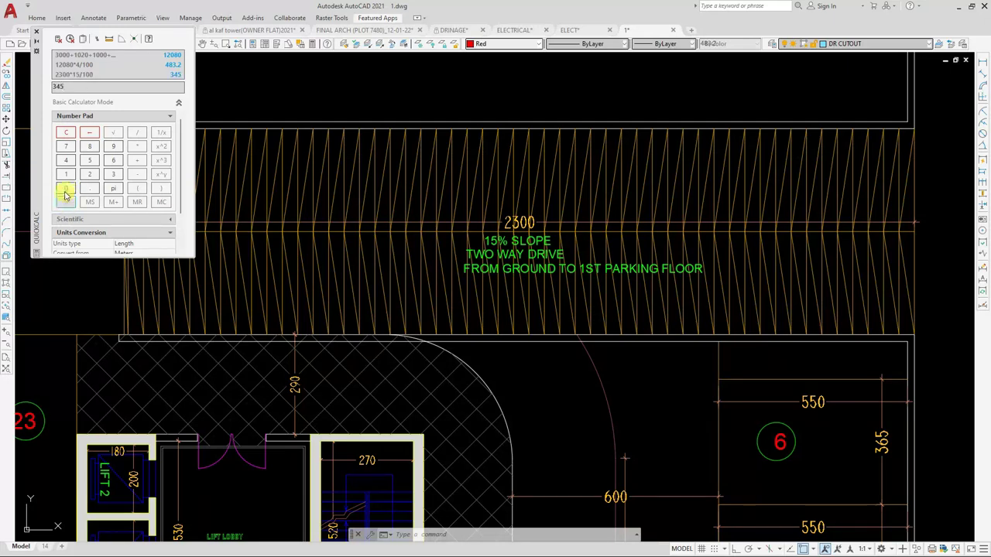
{"action": "left_click", "coordinate": [35, 31]}
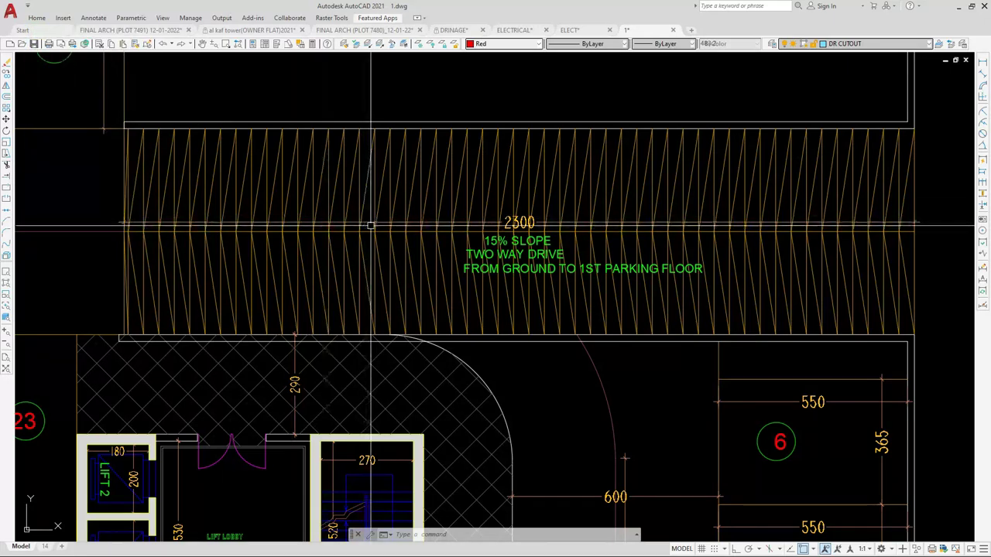
Copy the 15% SLOPE text onto the adjacent drive beside the ramp's inner end, below the centreline
{"action": "scroll", "coordinate": [480, 241], "scroll_direction": "up", "scroll_amount": 2}
{"action": "left_click", "coordinate": [511, 242]}
{"action": "type", "text": "CO"}
{"action": "key", "text": "space"}
{"action": "left_click", "coordinate": [524, 241]}
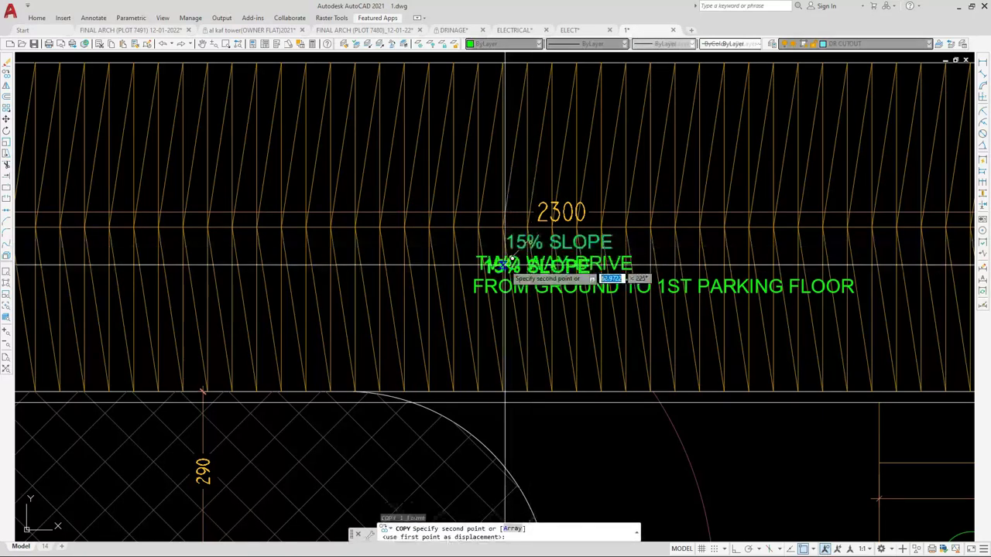
{"action": "scroll", "coordinate": [513, 262], "scroll_direction": "down", "scroll_amount": 2}
{"action": "scroll", "coordinate": [223, 257], "scroll_direction": "up", "scroll_amount": 2}
{"action": "left_click", "coordinate": [326, 249]}
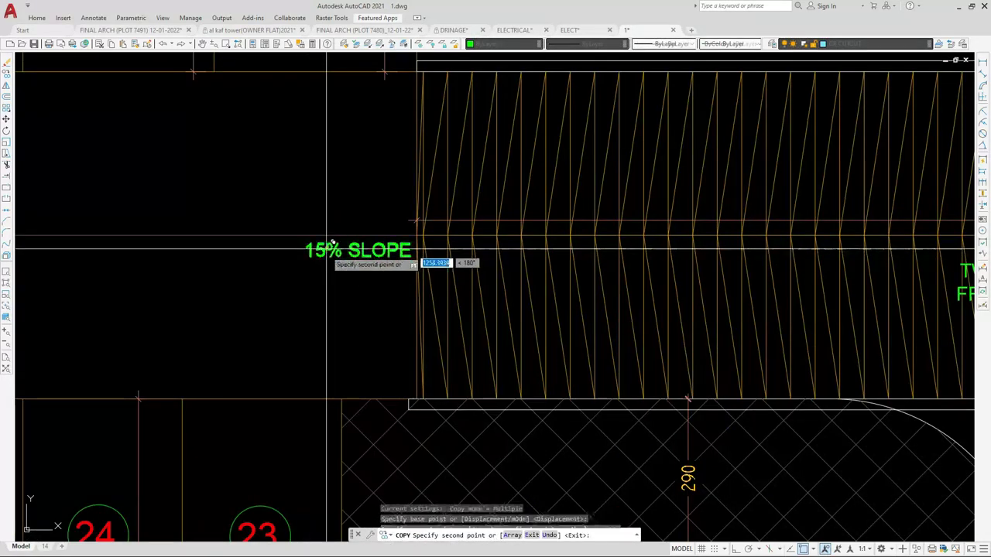
{"action": "key", "text": "Escape"}
Change the copied slope text at the ramp's inner end to LVL +345 CM
{"action": "scroll", "coordinate": [334, 255], "scroll_direction": "up", "scroll_amount": 2}
{"action": "left_click", "coordinate": [327, 243]}
{"action": "left_click", "coordinate": [318, 243]}
{"action": "left_click", "coordinate": [305, 243]}
{"action": "double_click", "coordinate": [307, 244]}
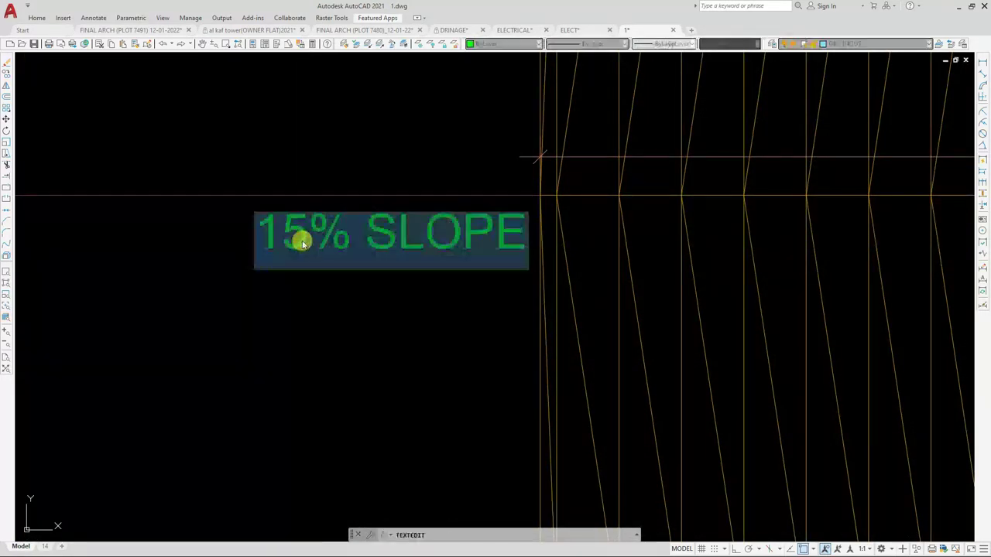
{"action": "left_click_drag", "start_coordinate": [260, 244], "coordinate": [307, 247]}
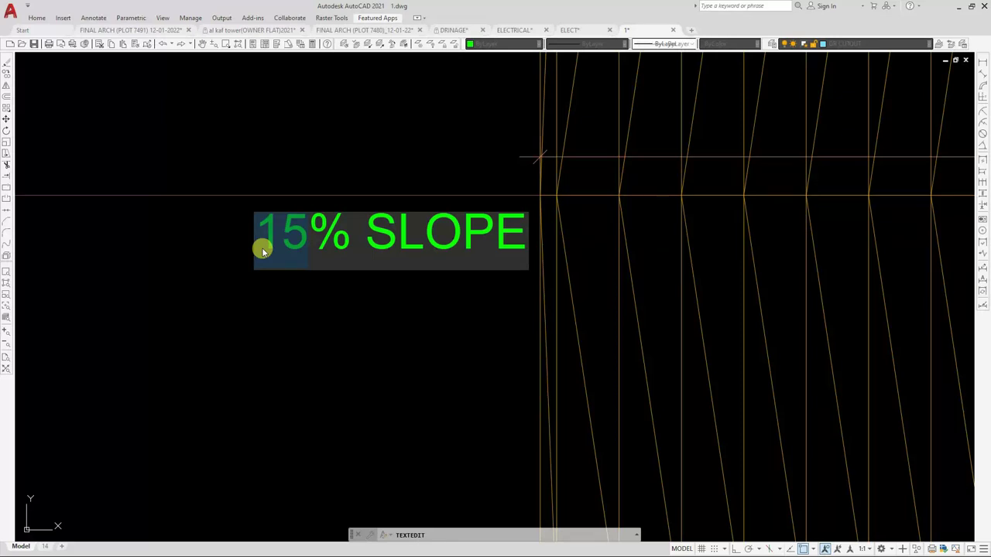
{"action": "type", "text": "345"}
{"action": "left_click_drag", "start_coordinate": [333, 248], "coordinate": [581, 254]}
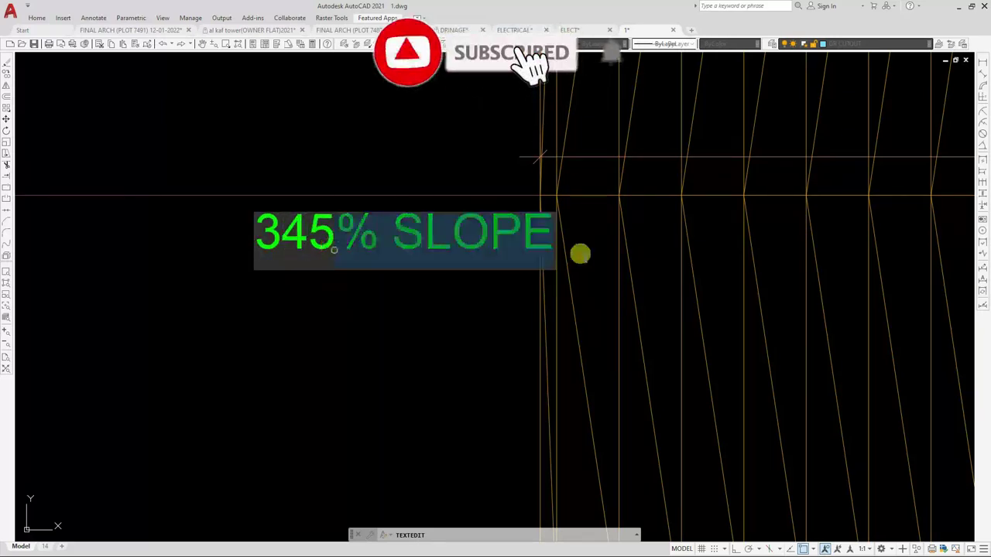
{"action": "key", "text": "Delete"}
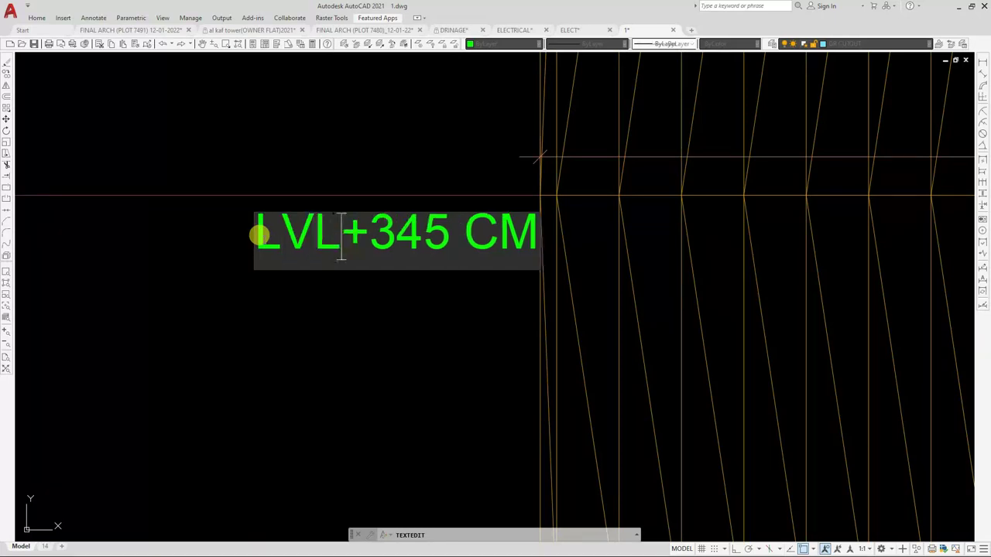
{"action": "left_click", "coordinate": [321, 322]}
{"action": "key", "text": "Escape"}
Move the LVL +345 CM text slightly left so it clears the ramp's end line
{"action": "left_click", "coordinate": [302, 245]}
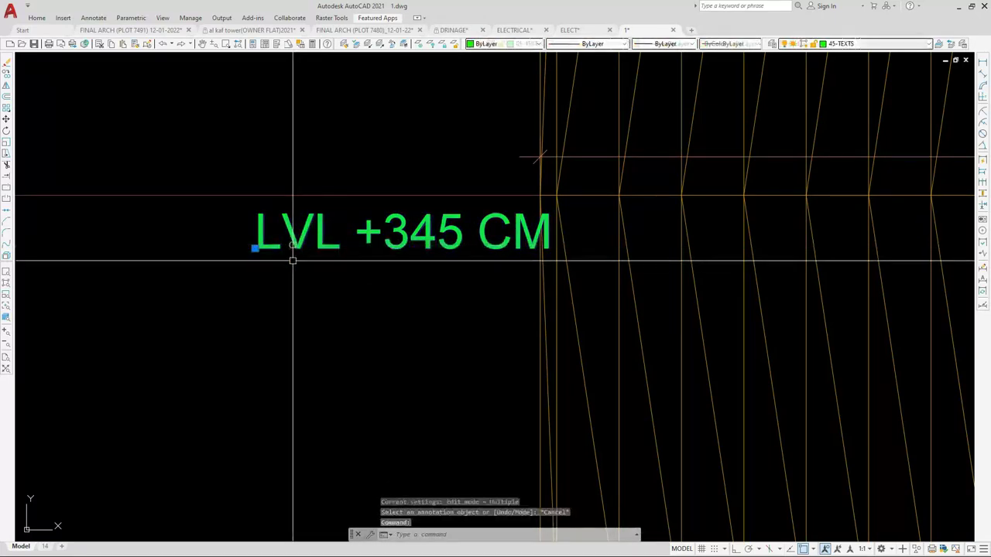
{"action": "type", "text": "m"}
{"action": "key", "text": "space"}
{"action": "left_click", "coordinate": [318, 314]}
{"action": "left_click", "coordinate": [294, 308]}
{"action": "scroll", "coordinate": [553, 278], "scroll_direction": "down", "scroll_amount": 3}
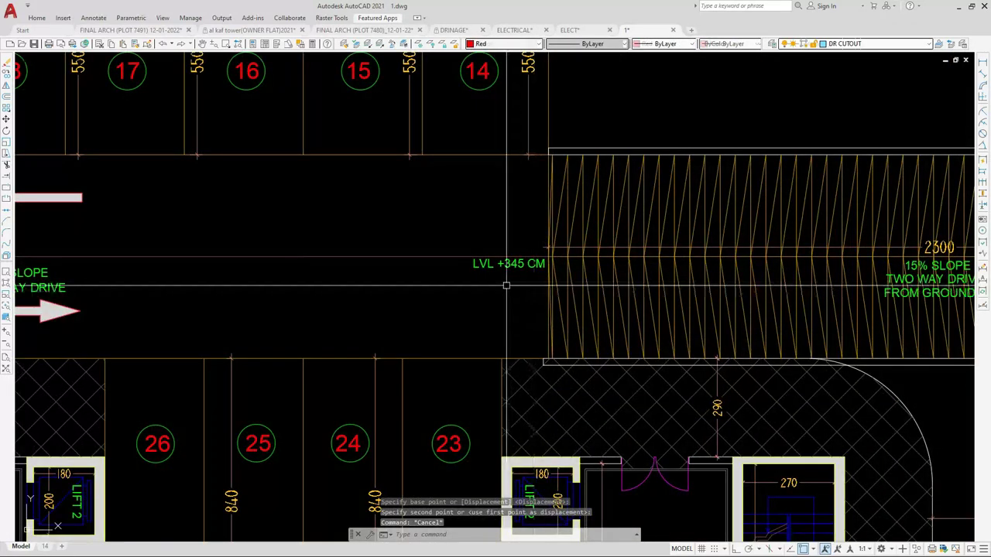
{"action": "scroll", "coordinate": [542, 275], "scroll_direction": "down", "scroll_amount": 4}
{"action": "key", "text": "Escape"}
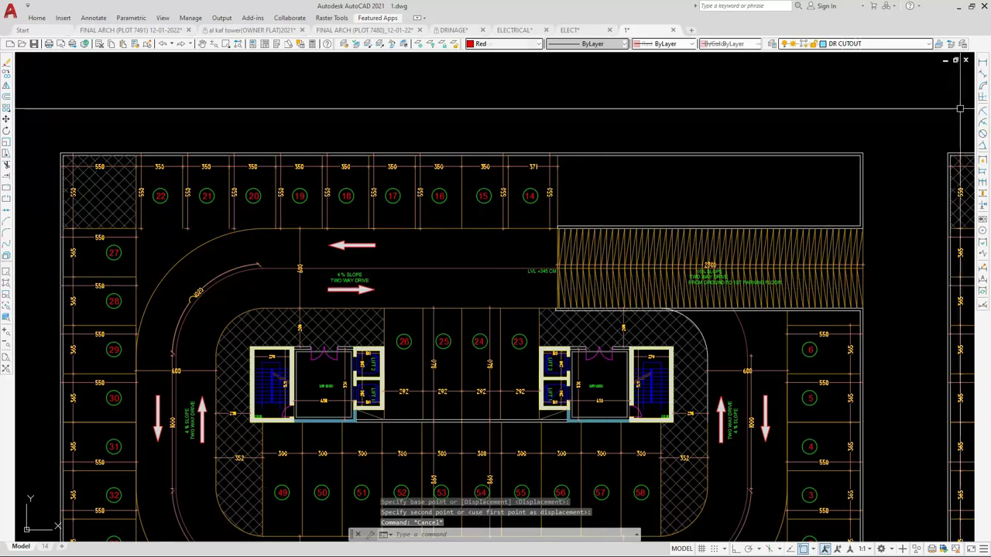
Add a linear dimension along the drive centreline from the end of the 1020 curve to the ramp's inner end
{"action": "left_click", "coordinate": [983, 63]}
{"action": "scroll", "coordinate": [254, 271], "scroll_direction": "up", "scroll_amount": 5}
{"action": "left_click", "coordinate": [288, 256]}
{"action": "scroll", "coordinate": [287, 258], "scroll_direction": "down", "scroll_amount": 5}
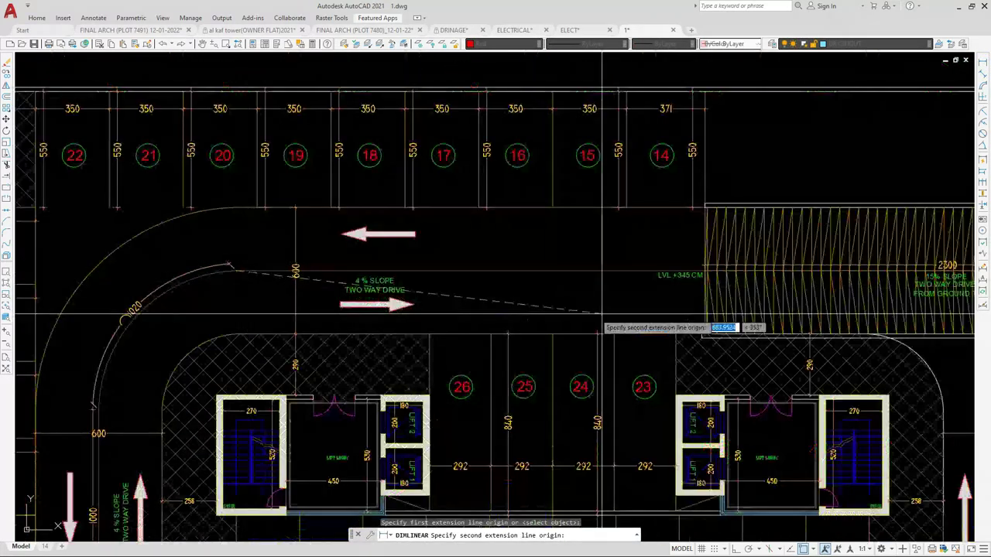
{"action": "scroll", "coordinate": [612, 317], "scroll_direction": "up", "scroll_amount": 7}
{"action": "left_click", "coordinate": [782, 248]}
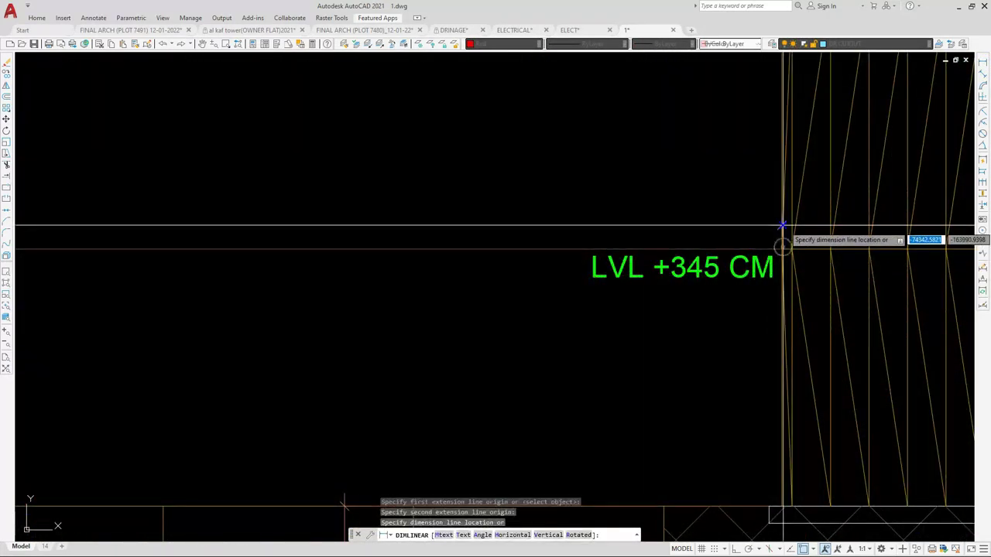
{"action": "left_click", "coordinate": [783, 227]}
Match the properties of the ramp's 2300 dimension onto the new drive length dimension
{"action": "type", "text": "M"}
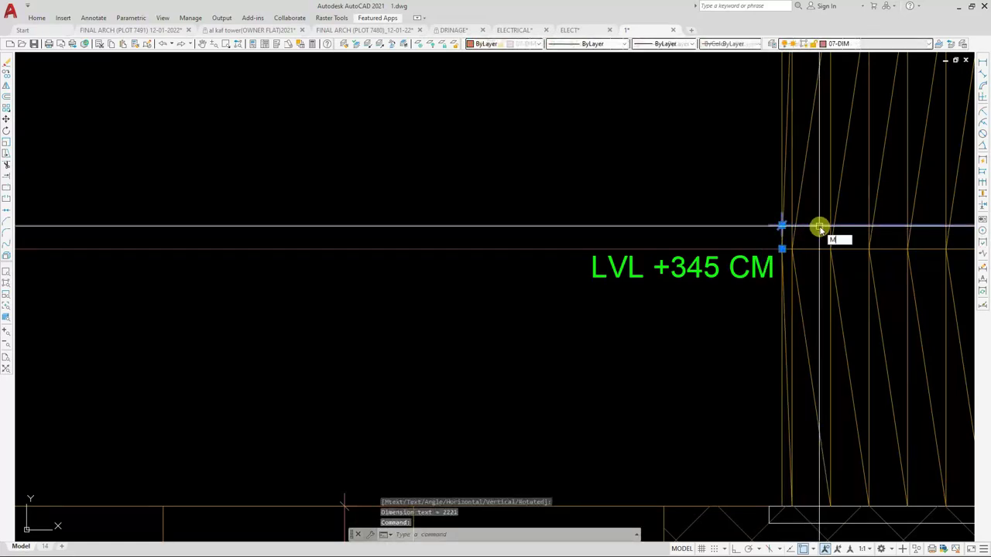
{"action": "type", "text": "A"}
{"action": "key", "text": "Return"}
{"action": "left_click", "coordinate": [671, 206]}
{"action": "left_click", "coordinate": [633, 229]}
{"action": "key", "text": "Escape"}
Shorten the new drive dimension by 1 by stretching its extension point at the ramp end
{"action": "scroll", "coordinate": [673, 259], "scroll_direction": "down", "scroll_amount": 4}
{"action": "scroll", "coordinate": [305, 248], "scroll_direction": "up", "scroll_amount": 4}
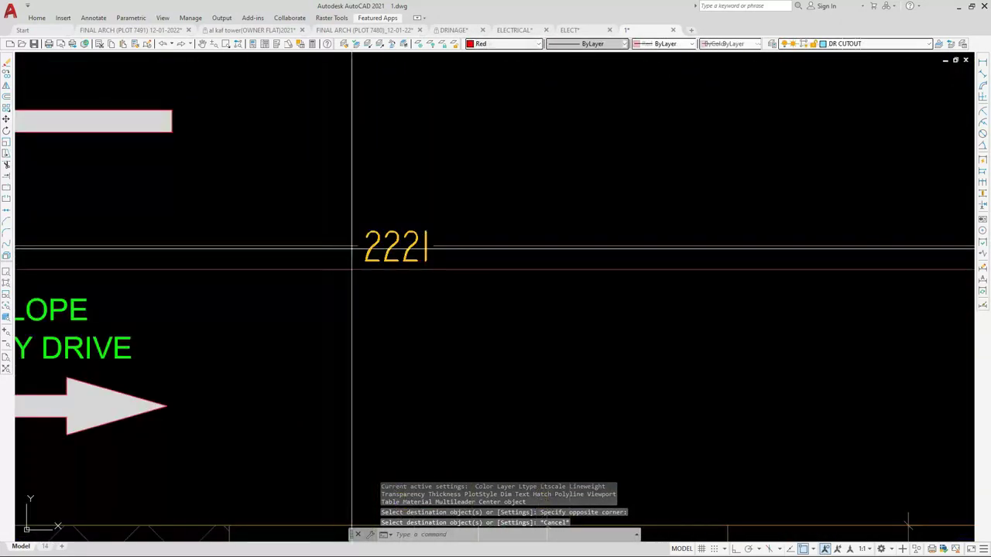
{"action": "left_click", "coordinate": [352, 249]}
{"action": "left_click", "coordinate": [336, 243]}
{"action": "scroll", "coordinate": [434, 248], "scroll_direction": "down", "scroll_amount": 4}
{"action": "scroll", "coordinate": [790, 255], "scroll_direction": "up", "scroll_amount": 8}
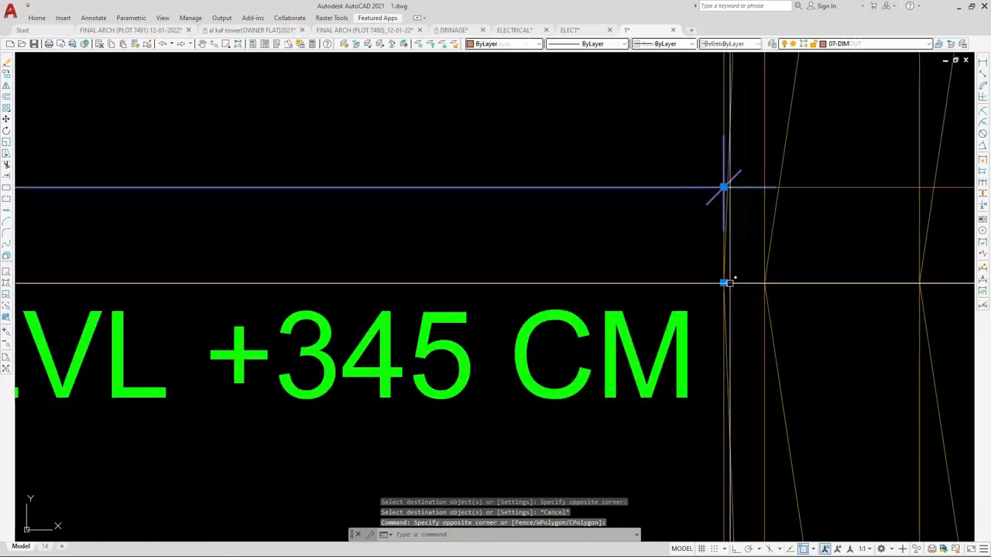
{"action": "key", "text": "Escape"}
{"action": "key", "text": "Escape"}
Trim the curved drive edge where it runs between the two lines of the ramp's lower wall
{"action": "scroll", "coordinate": [759, 281], "scroll_direction": "down", "scroll_amount": 6}
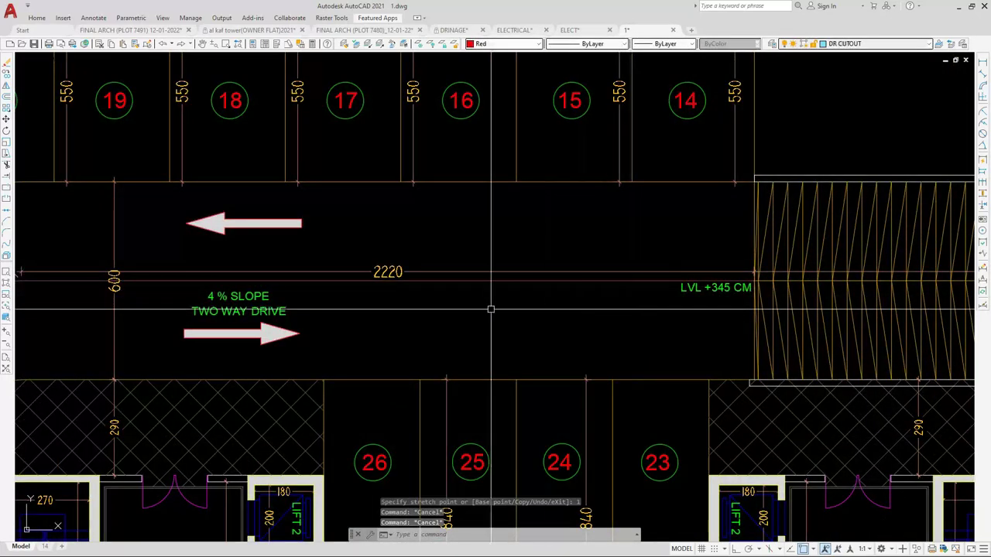
{"action": "scroll", "coordinate": [274, 312], "scroll_direction": "down", "scroll_amount": 2}
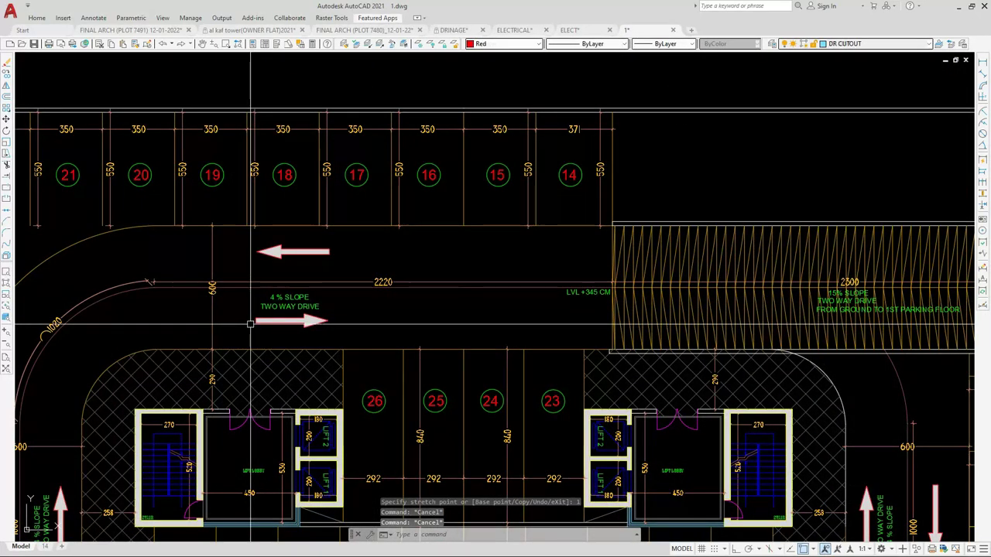
{"action": "scroll", "coordinate": [472, 277], "scroll_direction": "down", "scroll_amount": 3}
{"action": "scroll", "coordinate": [480, 318], "scroll_direction": "up", "scroll_amount": 5}
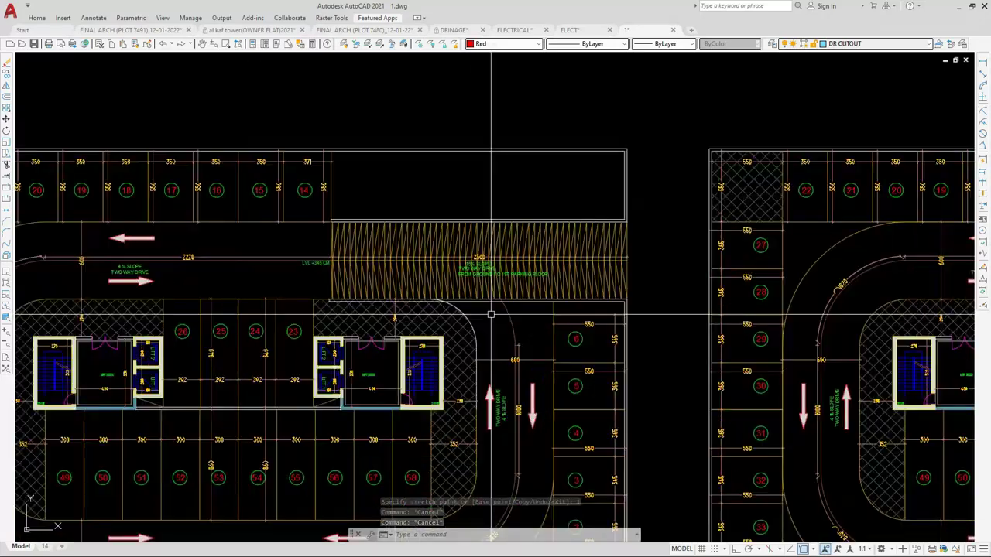
{"action": "scroll", "coordinate": [472, 327], "scroll_direction": "up", "scroll_amount": 6}
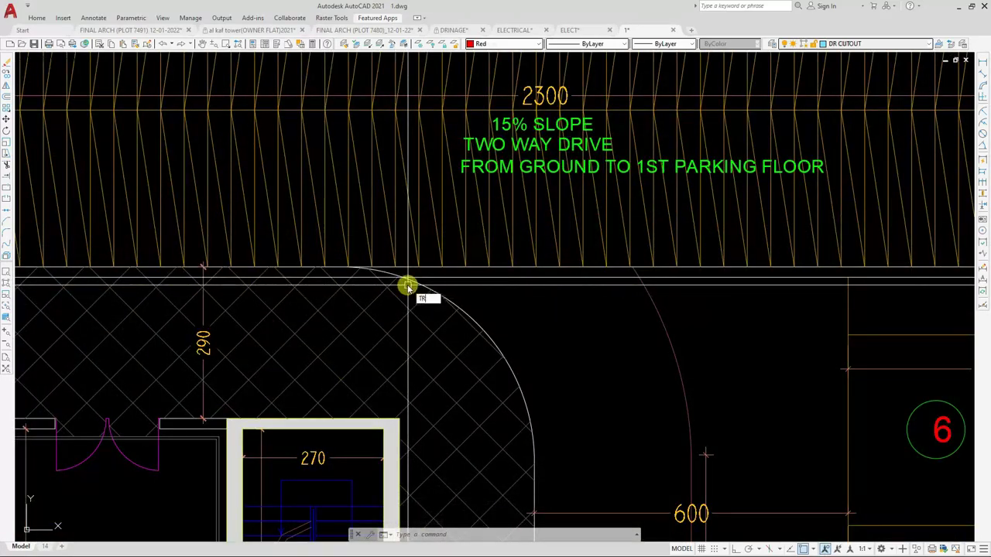
{"action": "key", "text": "Return"}
{"action": "scroll", "coordinate": [381, 271], "scroll_direction": "up", "scroll_amount": 2}
{"action": "scroll", "coordinate": [379, 268], "scroll_direction": "down", "scroll_amount": 5}
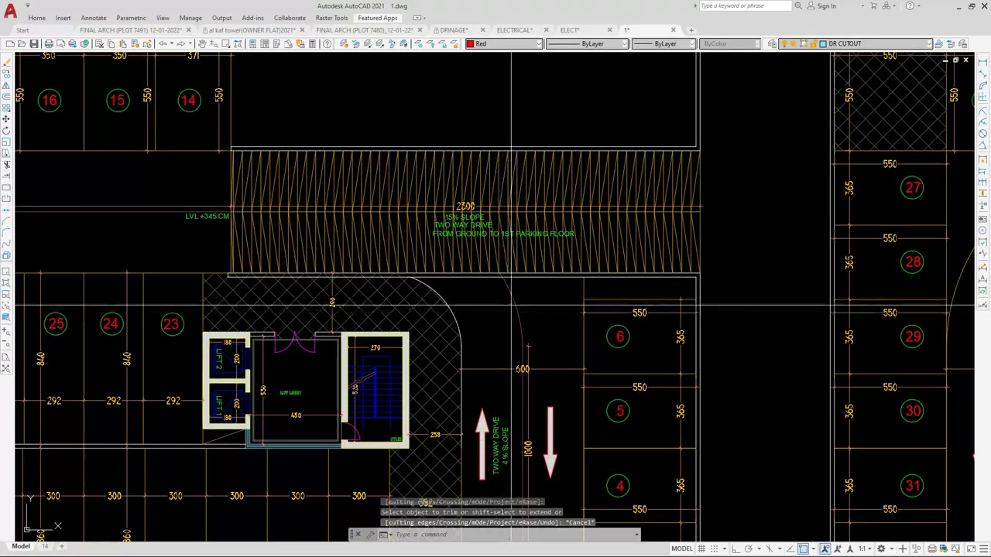
Match the drive centreline's properties onto the curved drive edge bordering the hatched area below the ramp
{"action": "scroll", "coordinate": [500, 274], "scroll_direction": "up", "scroll_amount": 5}
{"action": "scroll", "coordinate": [494, 251], "scroll_direction": "down", "scroll_amount": 3}
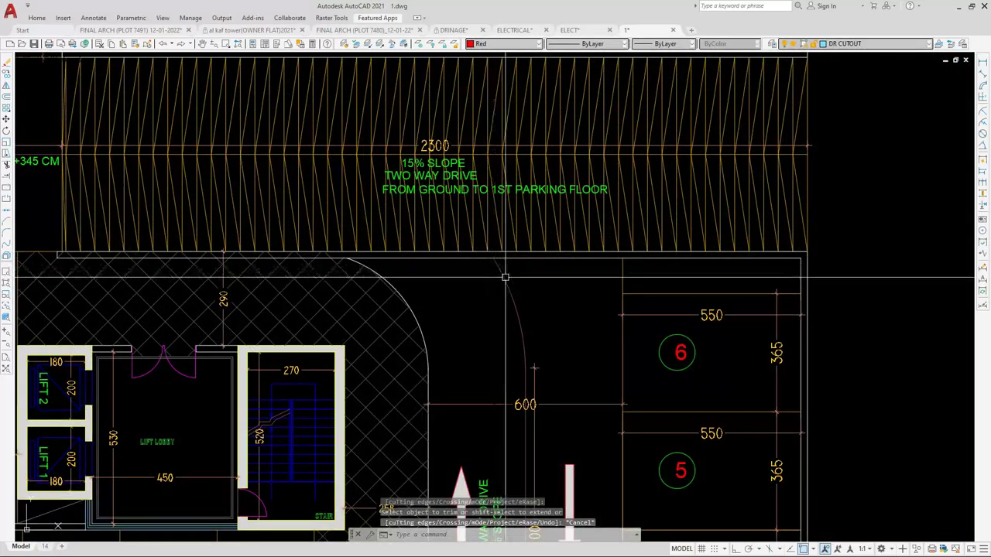
{"action": "key", "text": "Escape"}
{"action": "left_click", "coordinate": [505, 276]}
{"action": "type", "text": "MA"}
{"action": "key", "text": "Return"}
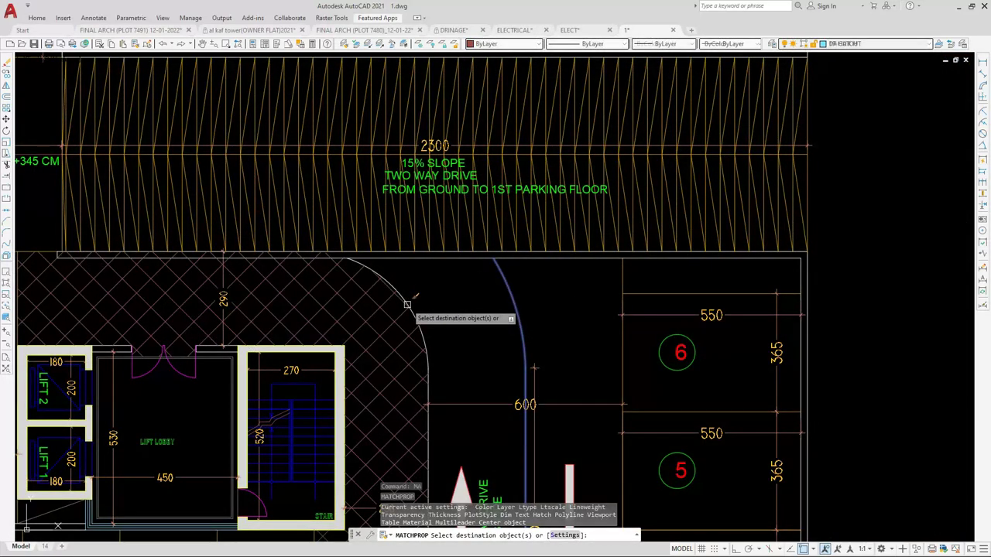
{"action": "scroll", "coordinate": [504, 310], "scroll_direction": "down", "scroll_amount": 4}
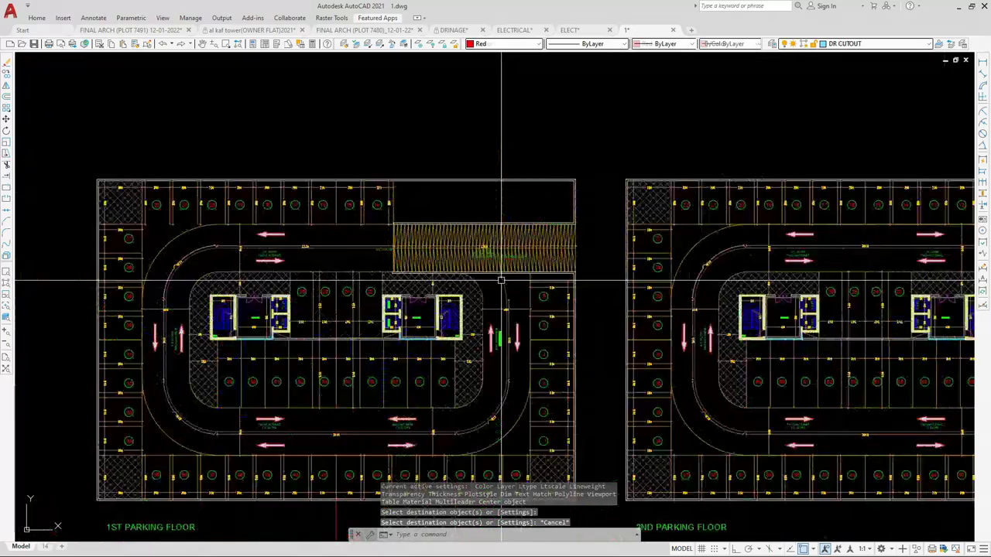
Match the properties of the straight inner drive boundary beside the hatched area onto the curved drive edge near the ramp
{"action": "key", "text": "Return"}
{"action": "scroll", "coordinate": [480, 325], "scroll_direction": "up", "scroll_amount": 6}
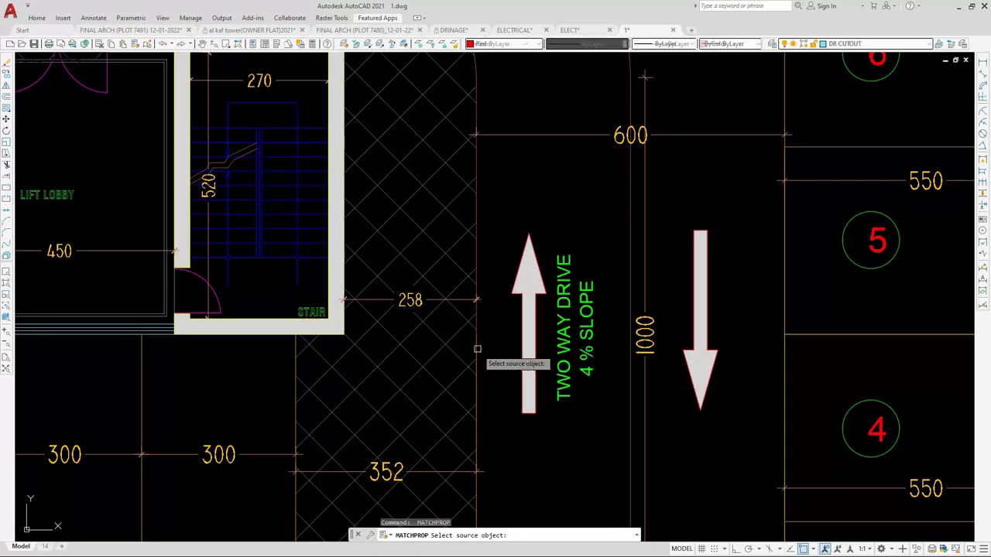
{"action": "scroll", "coordinate": [477, 251], "scroll_direction": "down", "scroll_amount": 6}
{"action": "key", "text": "Escape"}
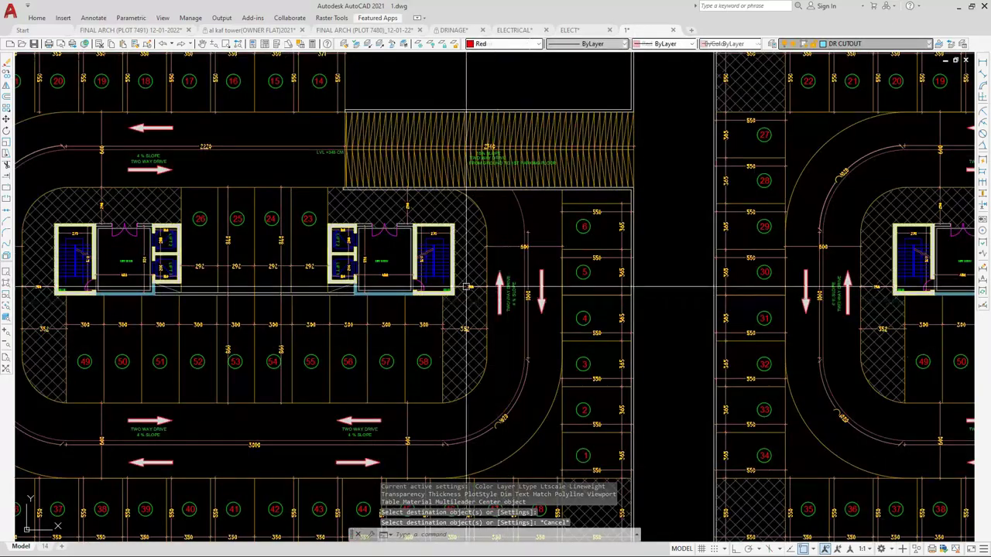
{"action": "scroll", "coordinate": [457, 223], "scroll_direction": "up", "scroll_amount": 3}
{"action": "scroll", "coordinate": [458, 223], "scroll_direction": "down", "scroll_amount": 5}
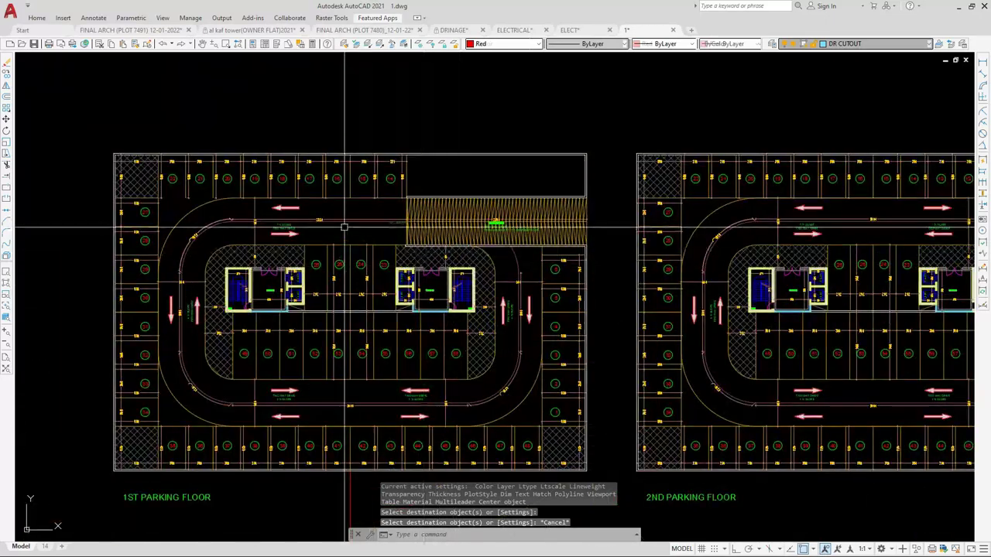
Draw two crossing diagonal lines between opposite corners of the empty rectangle above the 1st parking floor's ramp
{"action": "scroll", "coordinate": [343, 100], "scroll_direction": "up", "scroll_amount": 5}
{"action": "type", "text": "l"}
{"action": "key", "text": "Return"}
{"action": "scroll", "coordinate": [536, 127], "scroll_direction": "up", "scroll_amount": 4}
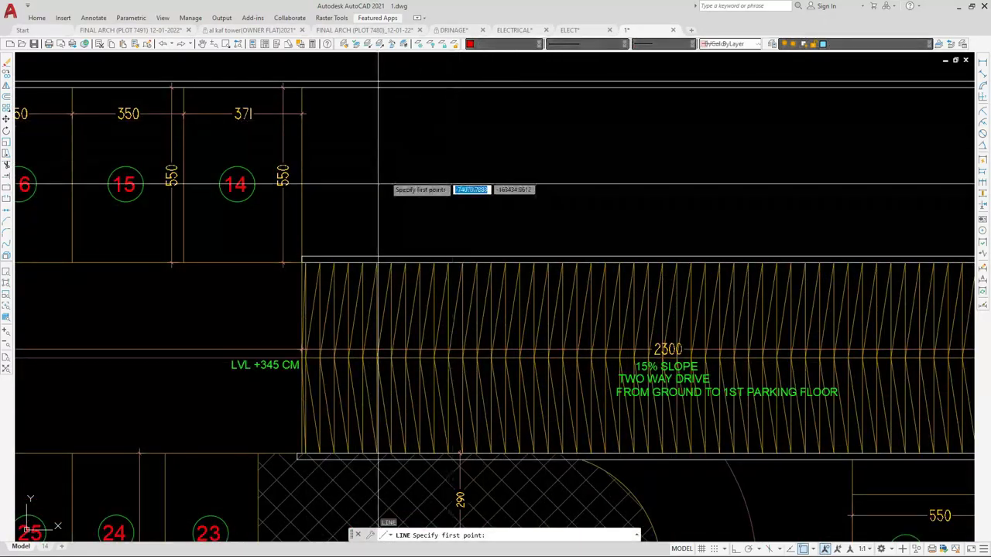
{"action": "left_click", "coordinate": [301, 253]}
{"action": "scroll", "coordinate": [275, 262], "scroll_direction": "down", "scroll_amount": 3}
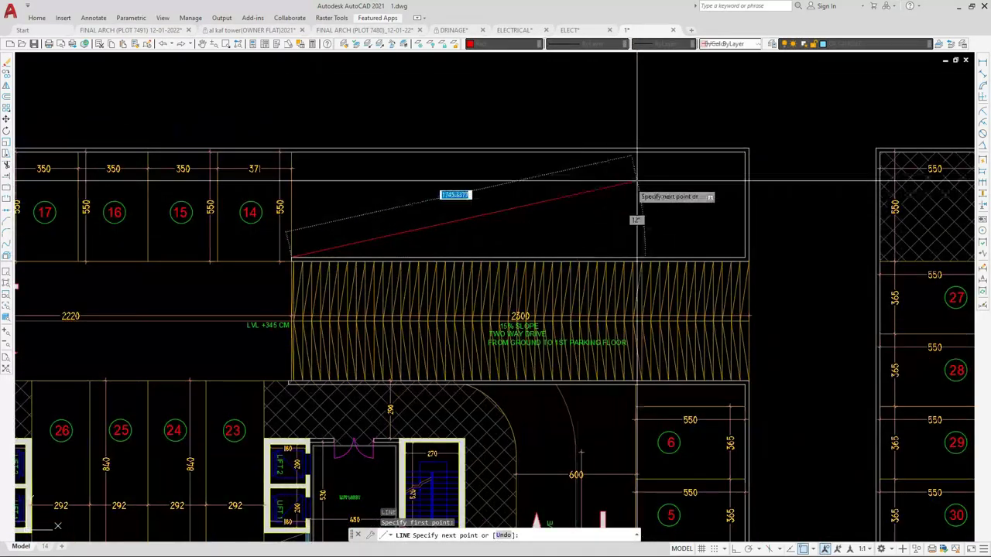
{"action": "left_click", "coordinate": [741, 154]}
{"action": "key", "text": "Return"}
{"action": "key", "text": "Return"}
{"action": "left_click", "coordinate": [745, 255]}
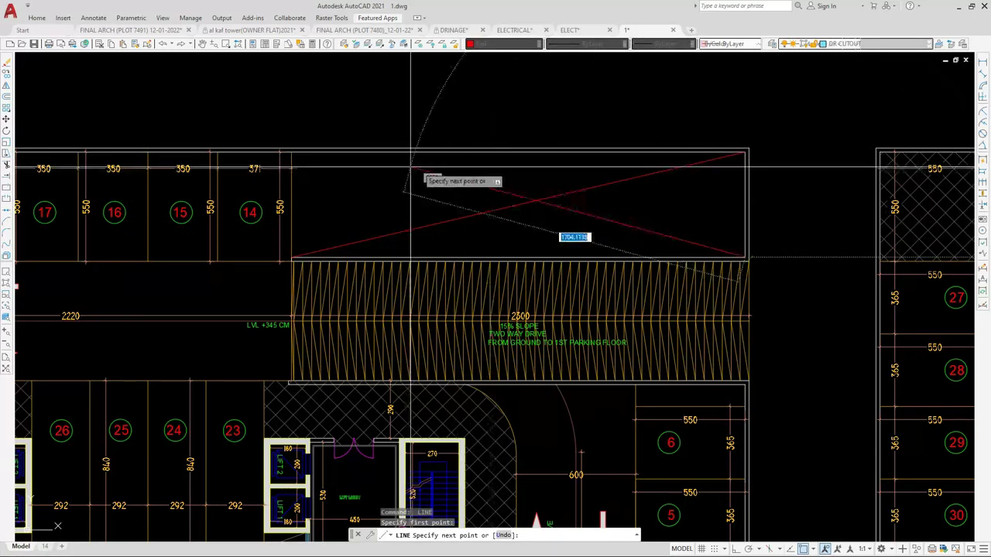
{"action": "left_click", "coordinate": [290, 152]}
{"action": "key", "text": "Escape"}
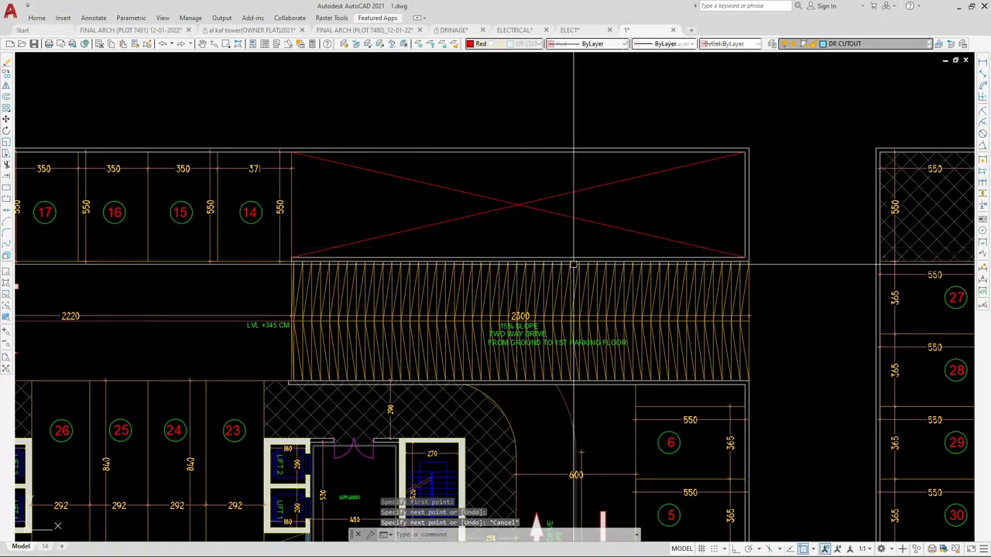
{"action": "scroll", "coordinate": [481, 284], "scroll_direction": "down", "scroll_amount": 3}
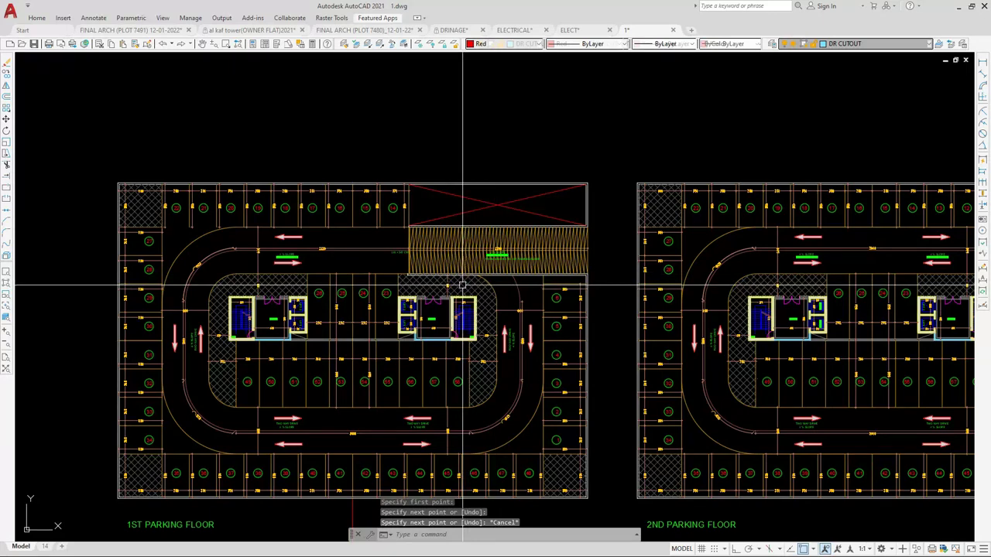
{"action": "scroll", "coordinate": [294, 262], "scroll_direction": "up", "scroll_amount": 2}
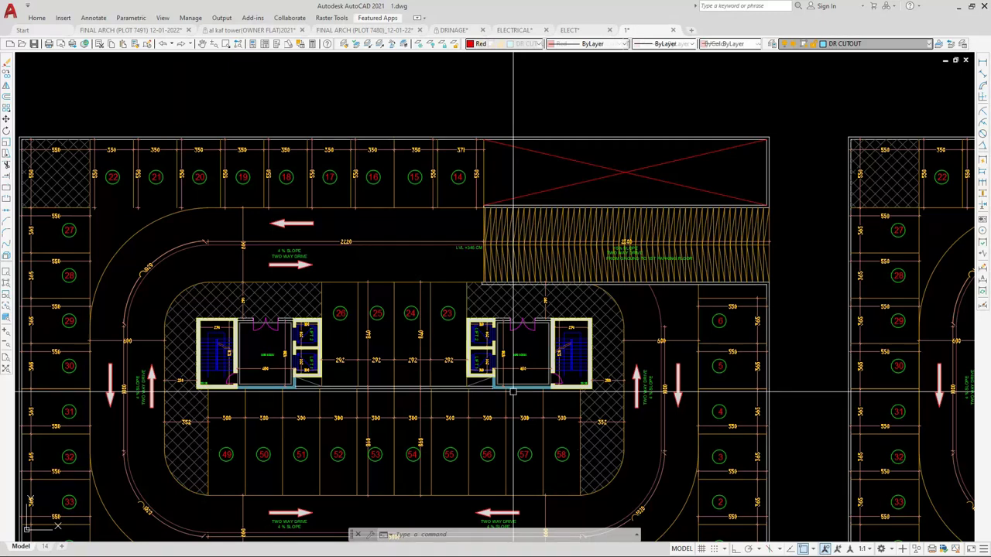
With Ortho on, draw a line along the open ends of stalls 22 to 20, from the hatched corner bay to stall 19's divider
{"action": "middle_click_drag", "start_coordinate": [334, 277], "coordinate": [439, 264]}
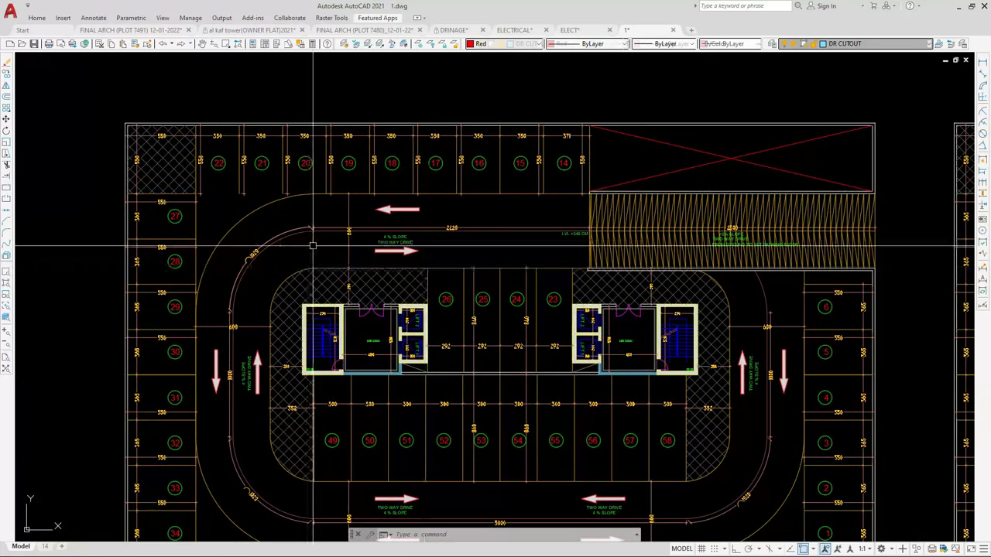
{"action": "left_click", "coordinate": [412, 194]}
{"action": "scroll", "coordinate": [194, 183], "scroll_direction": "up", "scroll_amount": 4}
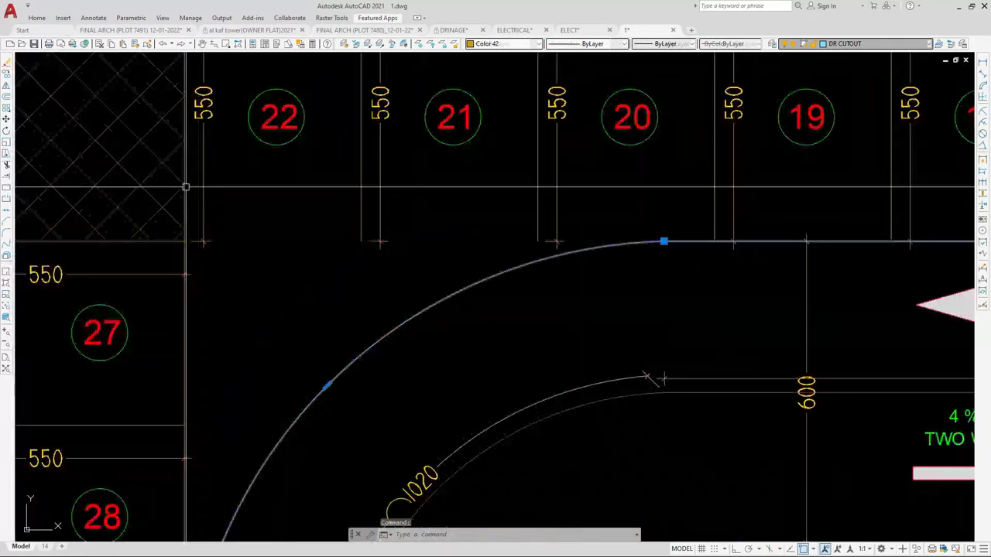
{"action": "key", "text": "Escape"}
{"action": "type", "text": "l"}
{"action": "key", "text": "Return"}
{"action": "key", "text": "F8"}
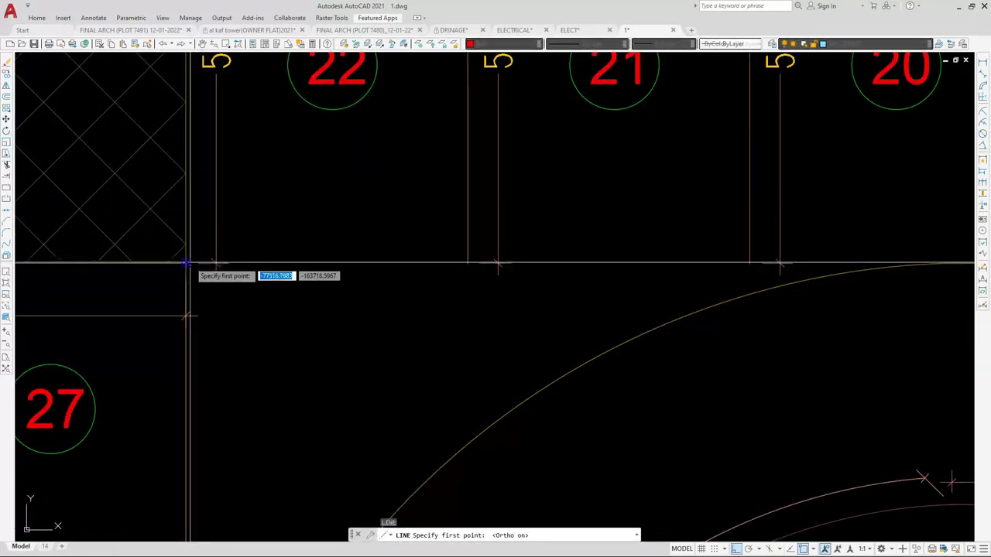
{"action": "left_click", "coordinate": [185, 264]}
{"action": "scroll", "coordinate": [504, 283], "scroll_direction": "down", "scroll_amount": 4}
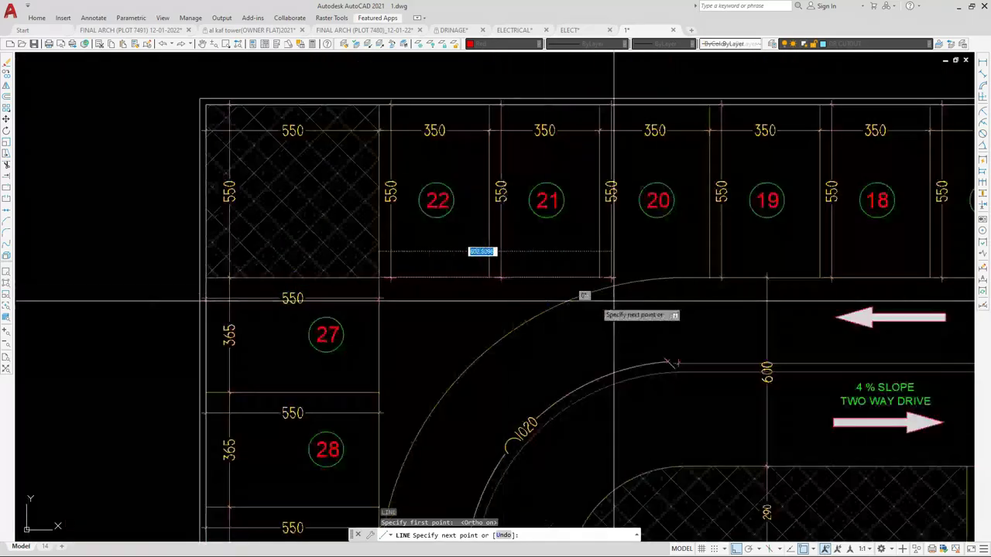
{"action": "left_click", "coordinate": [710, 277]}
{"action": "key", "text": "Escape"}
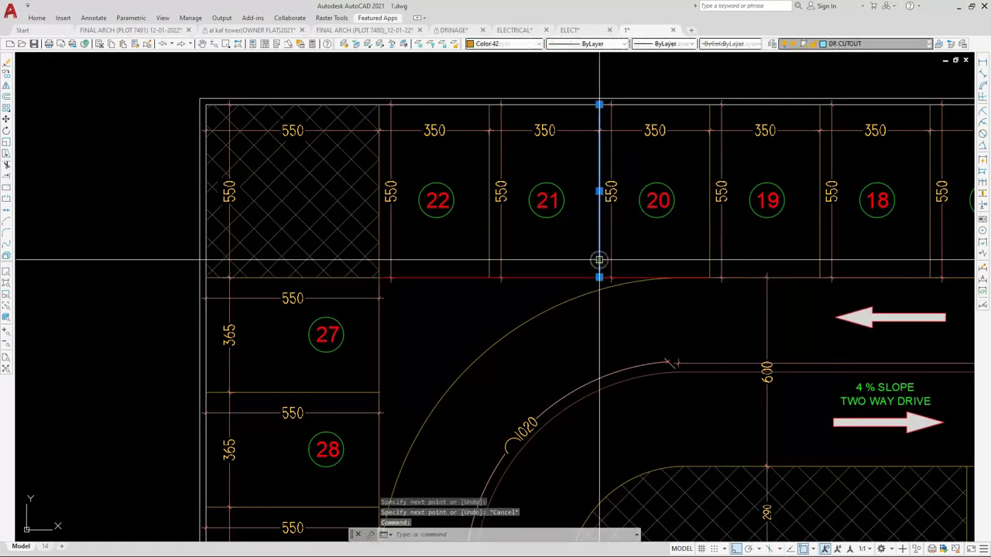
Match the properties of the divider between stalls 21 and 20 onto the new line closing the stalls
{"action": "key", "text": "Return"}
{"action": "left_click", "coordinate": [573, 269]}
{"action": "left_click", "coordinate": [563, 278]}
{"action": "key", "text": "Escape"}
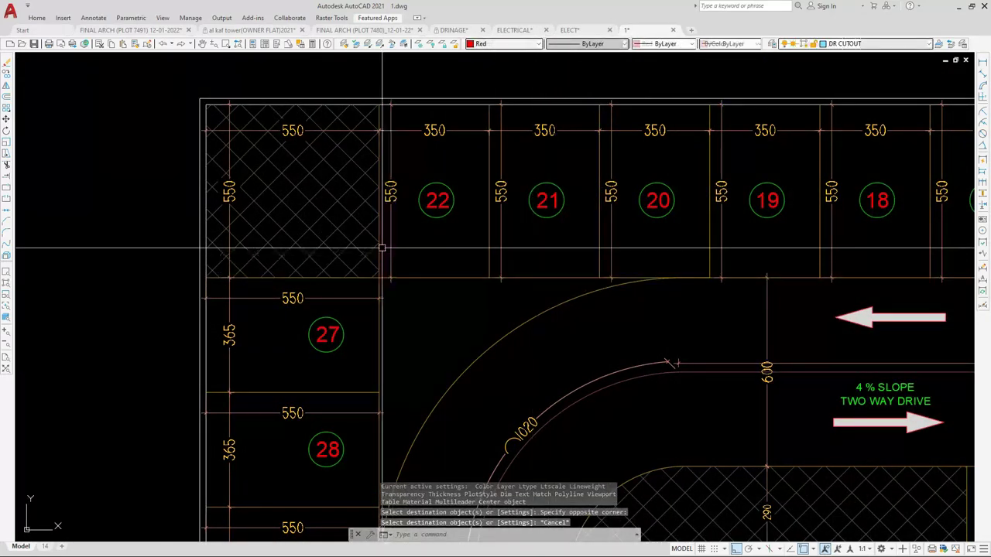
Add a linear dimension above the 1st parking floor spanning the full width between its outer wall corners
{"action": "scroll", "coordinate": [328, 221], "scroll_direction": "down", "scroll_amount": 4}
{"action": "middle_click_drag", "start_coordinate": [440, 283], "coordinate": [228, 216]}
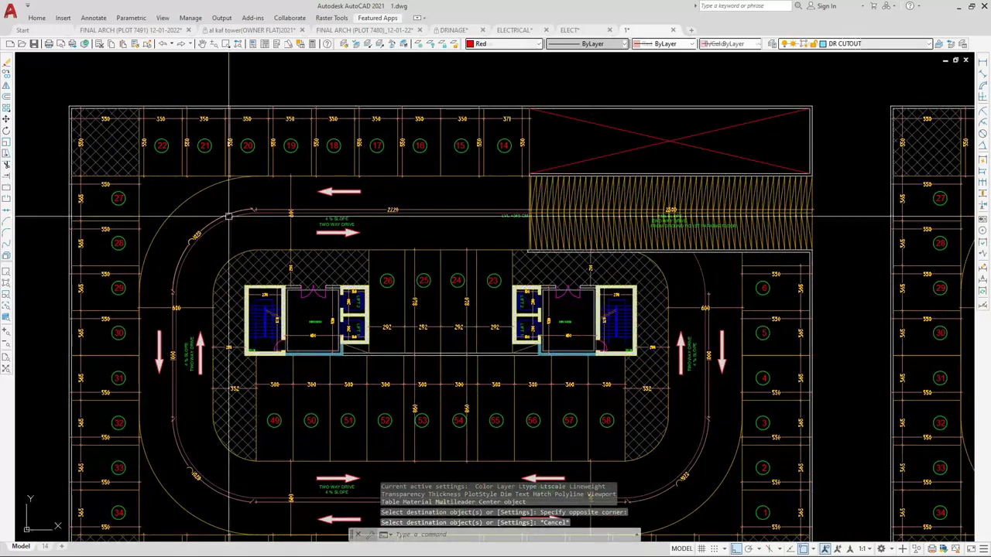
{"action": "left_click", "coordinate": [982, 62]}
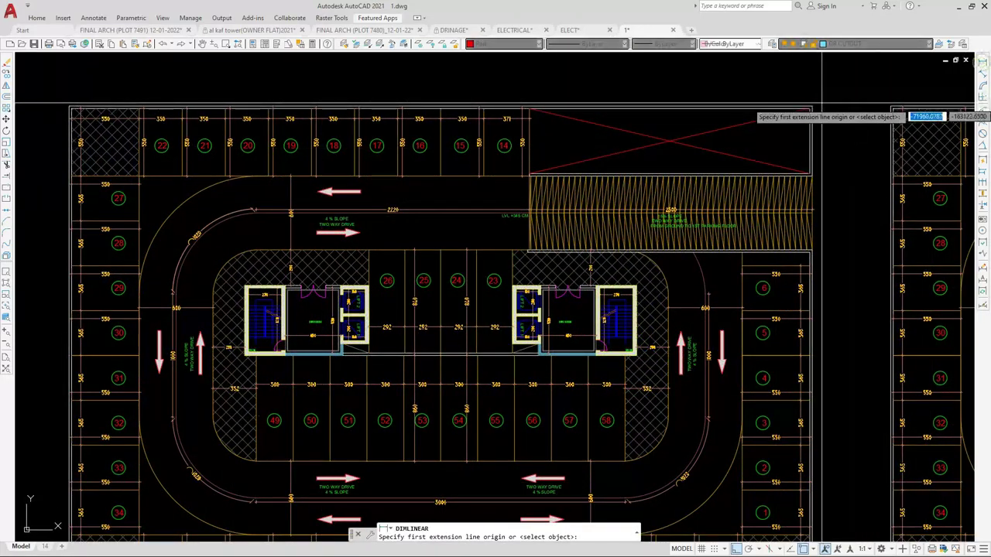
{"action": "left_click", "coordinate": [812, 105]}
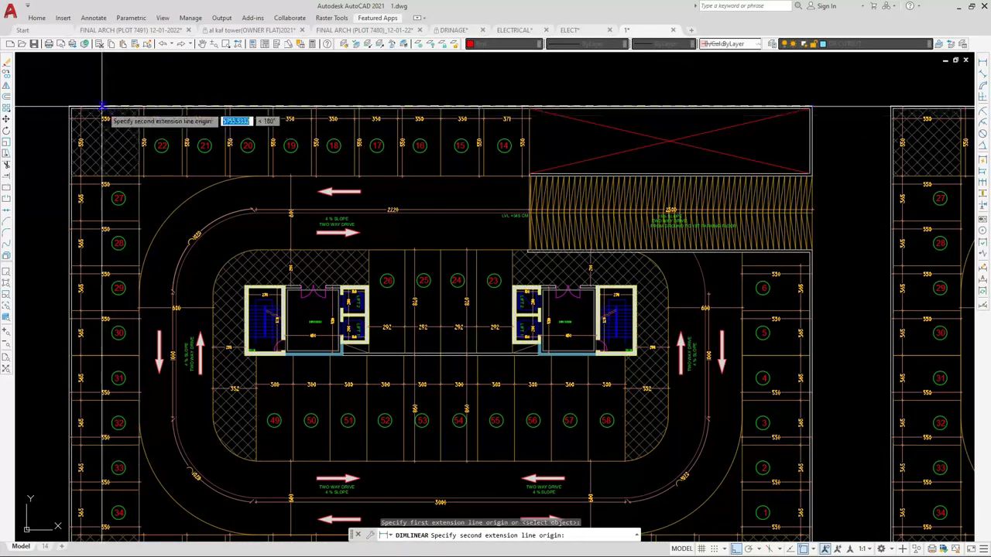
{"action": "left_click", "coordinate": [69, 105]}
{"action": "left_click", "coordinate": [115, 89]}
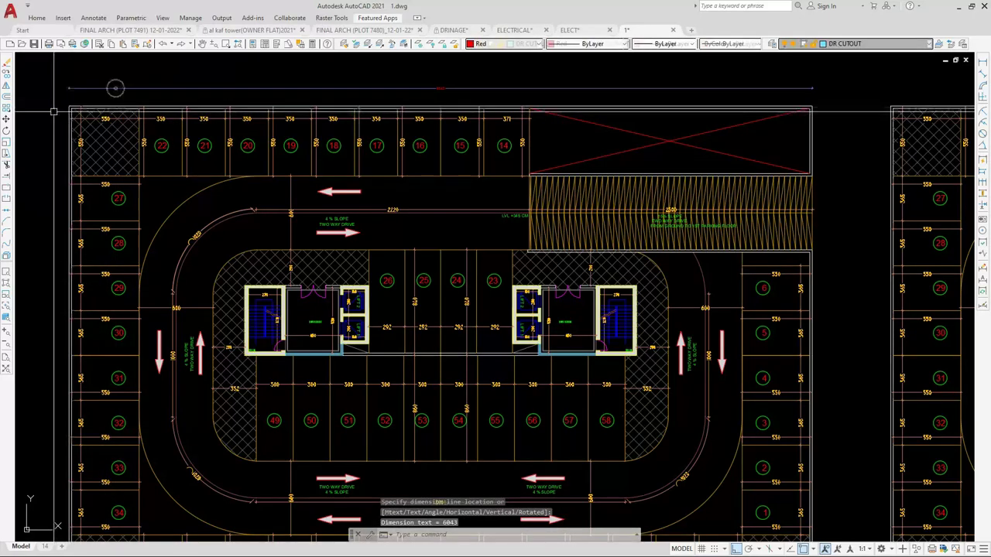
Add a vertical linear dimension beside the 1st parking floor along the full depth of its outer wall near stalls 27 to 34
{"action": "scroll", "coordinate": [54, 108], "scroll_direction": "up", "scroll_amount": 2}
{"action": "key", "text": "space"}
{"action": "left_click", "coordinate": [85, 105]}
{"action": "scroll", "coordinate": [395, 140], "scroll_direction": "down", "scroll_amount": 5}
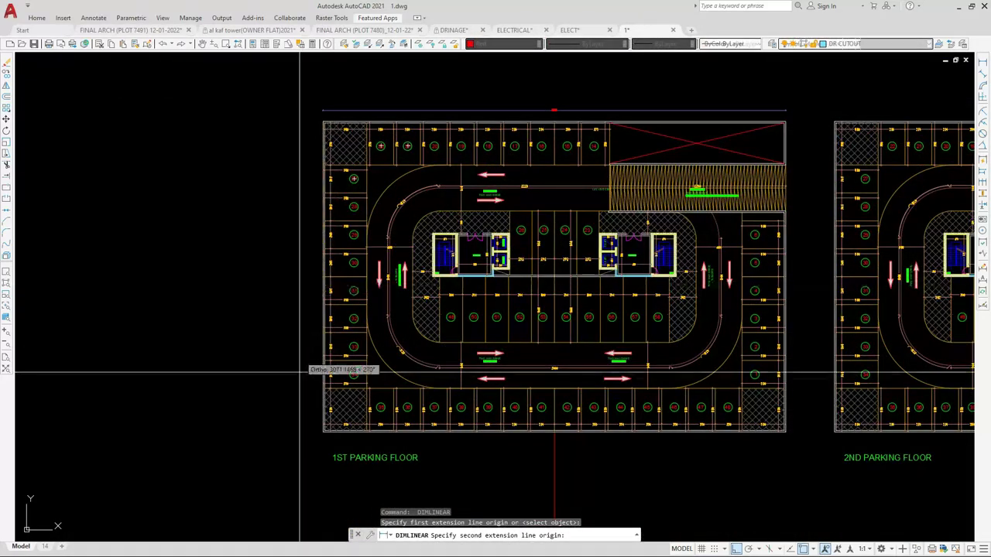
{"action": "scroll", "coordinate": [321, 432], "scroll_direction": "up", "scroll_amount": 5}
{"action": "left_click", "coordinate": [347, 413]}
{"action": "left_click", "coordinate": [309, 412]}
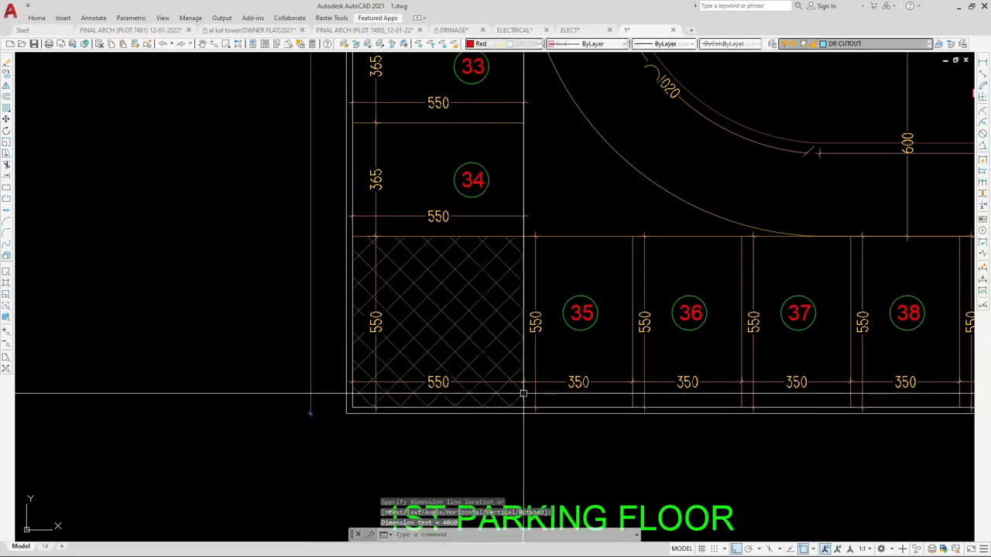
Match the properties of stall 35's 350 dimension onto the two overall dimensions of the 1st parking floor
{"action": "left_click", "coordinate": [545, 382]}
{"action": "type", "text": "A"}
{"action": "key", "text": "Return"}
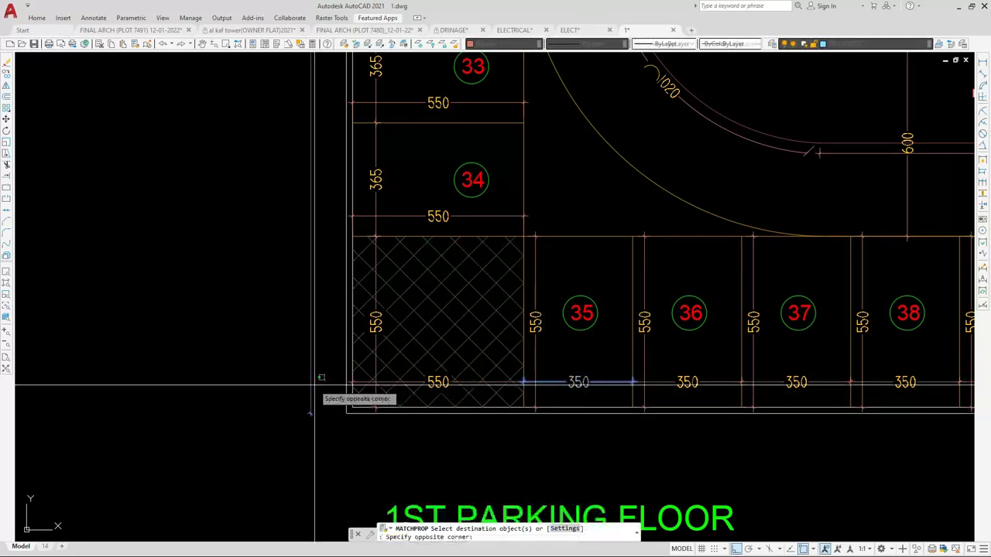
{"action": "scroll", "coordinate": [310, 393], "scroll_direction": "down", "scroll_amount": 5}
{"action": "scroll", "coordinate": [309, 294], "scroll_direction": "up", "scroll_amount": 2}
{"action": "scroll", "coordinate": [310, 333], "scroll_direction": "up", "scroll_amount": 2}
{"action": "scroll", "coordinate": [336, 233], "scroll_direction": "down", "scroll_amount": 6}
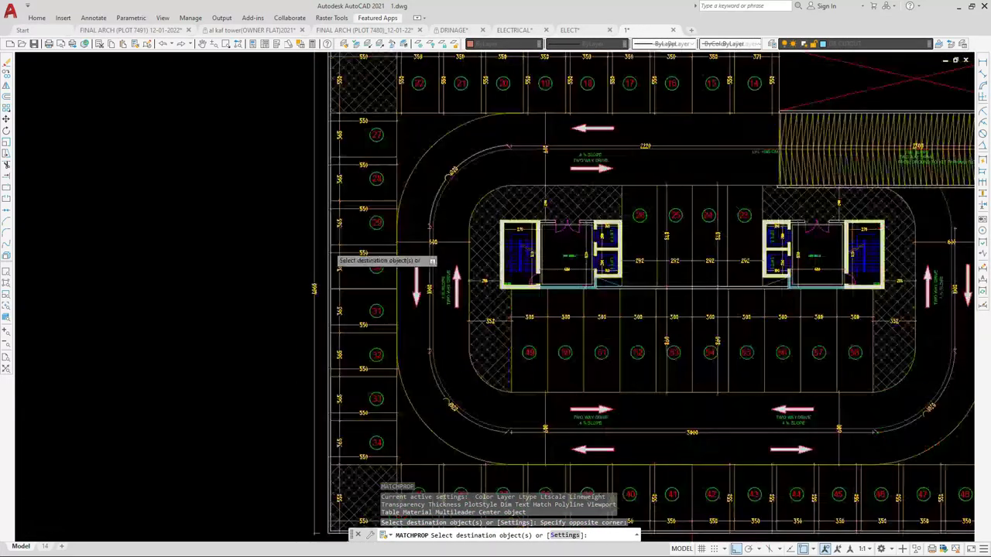
{"action": "key", "text": "Return"}
{"action": "scroll", "coordinate": [326, 107], "scroll_direction": "up", "scroll_amount": 5}
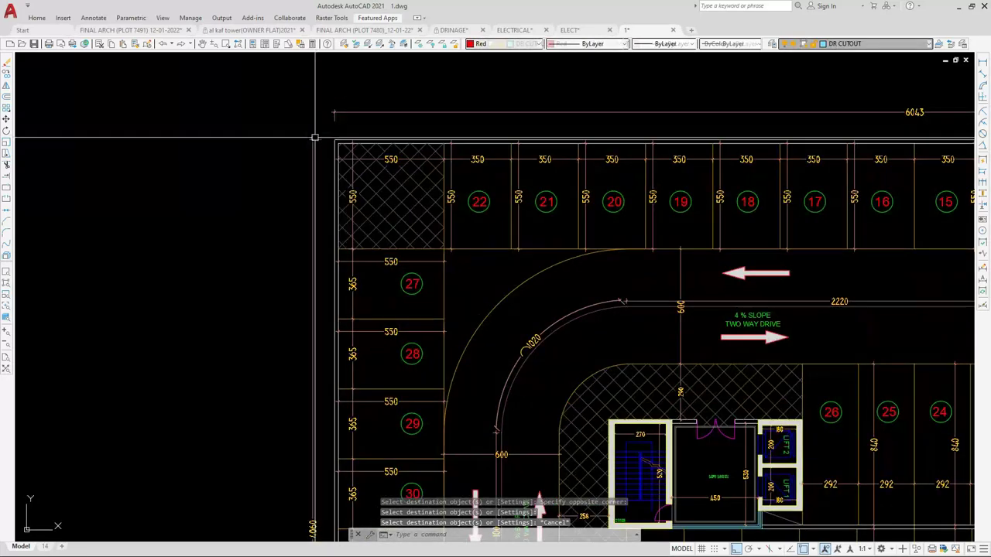
Copy the two overall dimensions from the 1st parking floor's outer corner to the same corner of the 2nd parking floor
{"action": "left_click", "coordinate": [344, 102]}
{"action": "left_click", "coordinate": [323, 121]}
{"action": "left_click", "coordinate": [323, 124]}
{"action": "left_click", "coordinate": [306, 148]}
{"action": "type", "text": "CO"}
{"action": "key", "text": "Return"}
{"action": "scroll", "coordinate": [333, 140], "scroll_direction": "up", "scroll_amount": 4}
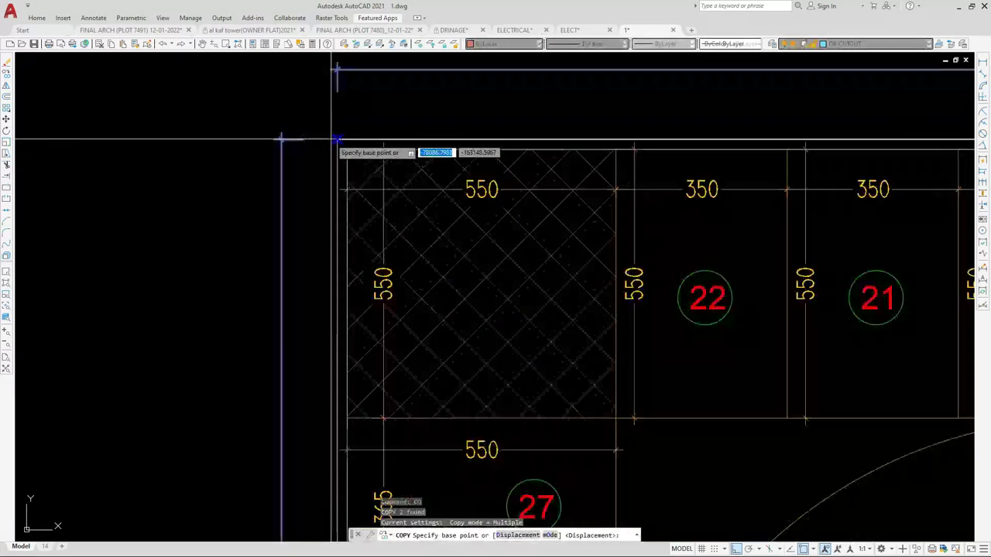
{"action": "left_click", "coordinate": [336, 139]}
{"action": "scroll", "coordinate": [163, 182], "scroll_direction": "down", "scroll_amount": 10}
{"action": "scroll", "coordinate": [453, 168], "scroll_direction": "up", "scroll_amount": 5}
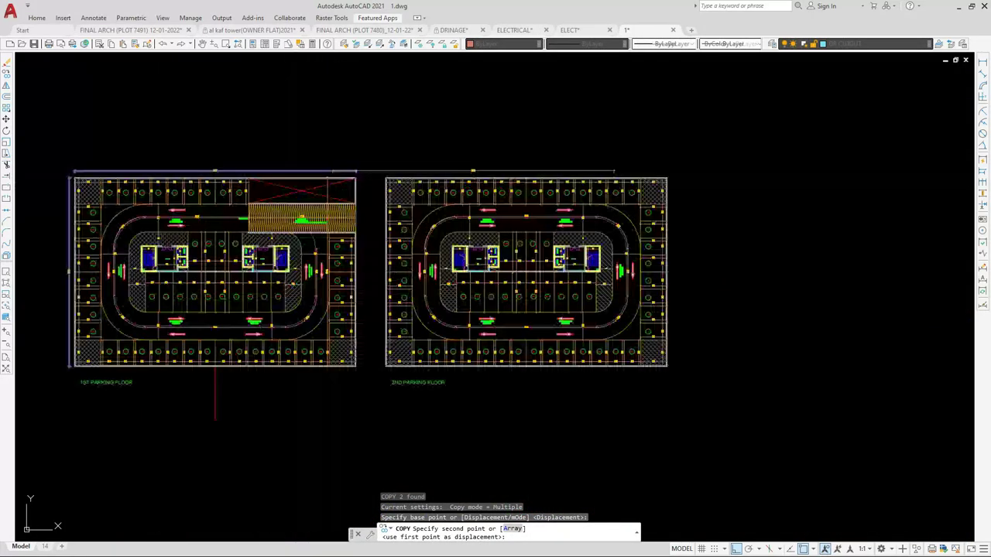
{"action": "left_click", "coordinate": [456, 169]}
{"action": "key", "text": "Escape"}
{"action": "scroll", "coordinate": [455, 170], "scroll_direction": "down", "scroll_amount": 5}
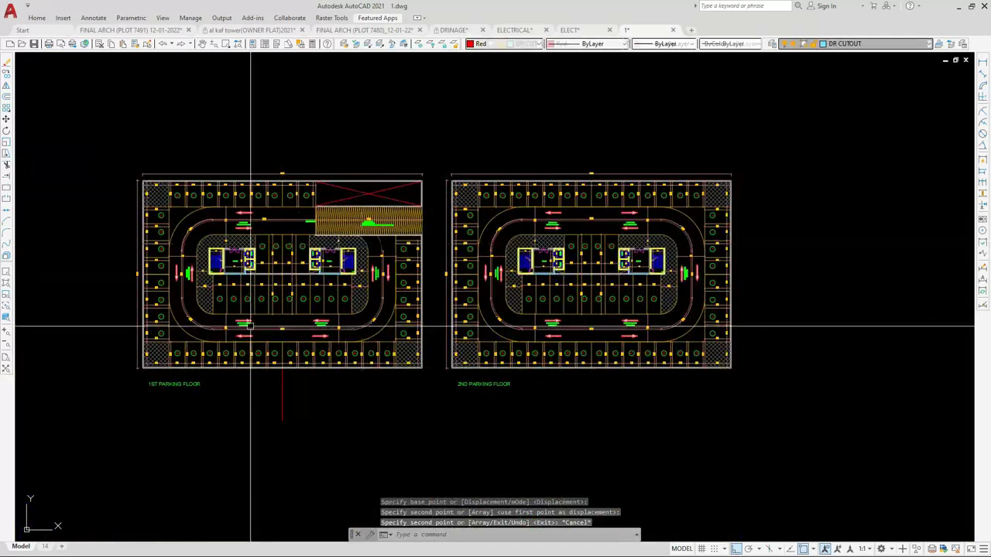
Review the ramp, stalls, drives and overall dimensions of the 1st and 2nd parking floor plans
{"action": "scroll", "coordinate": [231, 210], "scroll_direction": "up", "scroll_amount": 2}
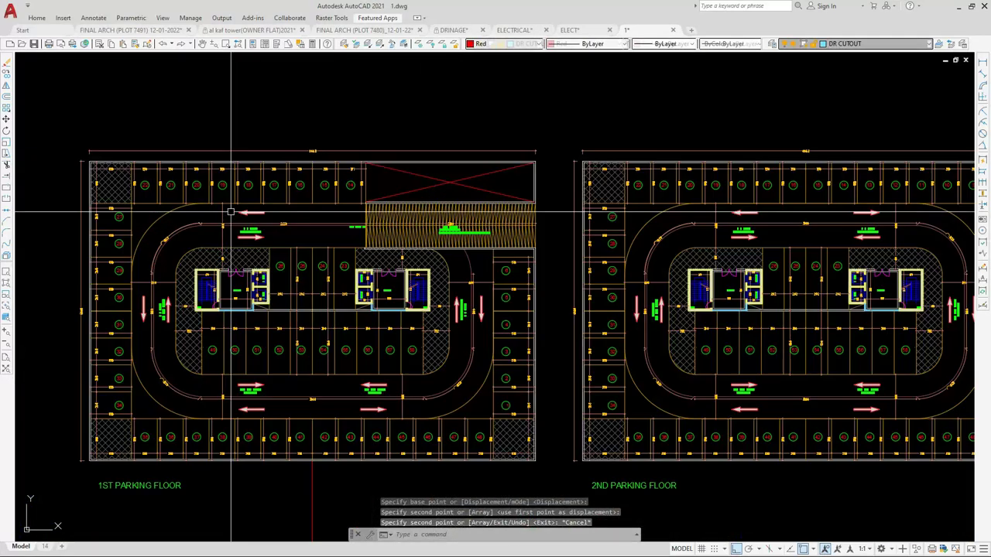
{"action": "scroll", "coordinate": [420, 258], "scroll_direction": "down", "scroll_amount": 2}
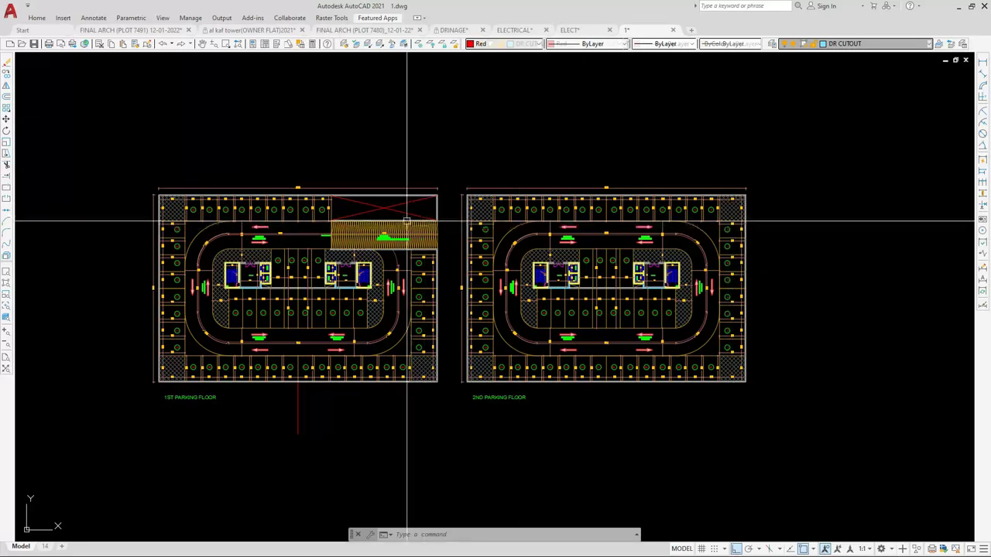
{"action": "scroll", "coordinate": [367, 210], "scroll_direction": "up", "scroll_amount": 5}
{"action": "scroll", "coordinate": [297, 217], "scroll_direction": "down", "scroll_amount": 3}
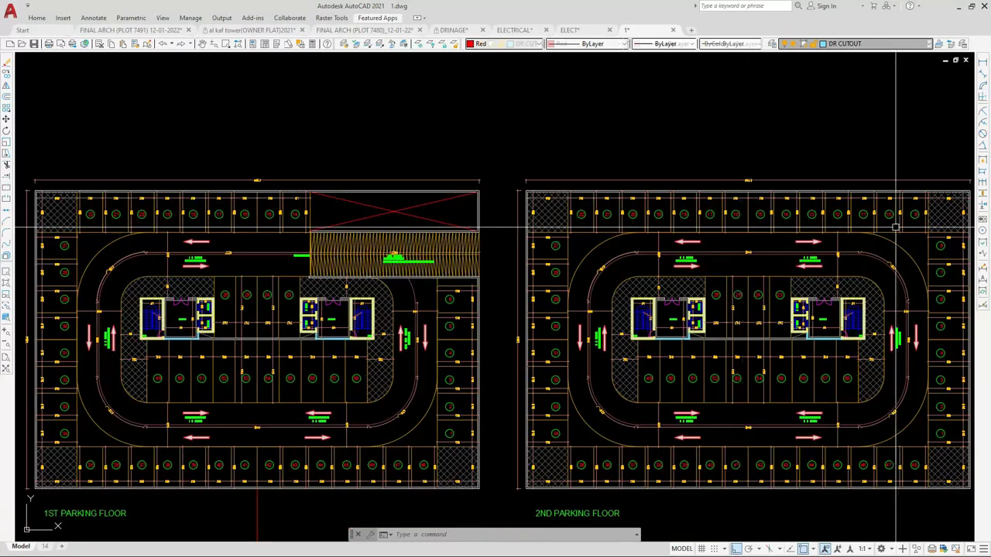
{"action": "scroll", "coordinate": [851, 224], "scroll_direction": "up", "scroll_amount": 6}
{"action": "scroll", "coordinate": [436, 229], "scroll_direction": "down", "scroll_amount": 2}
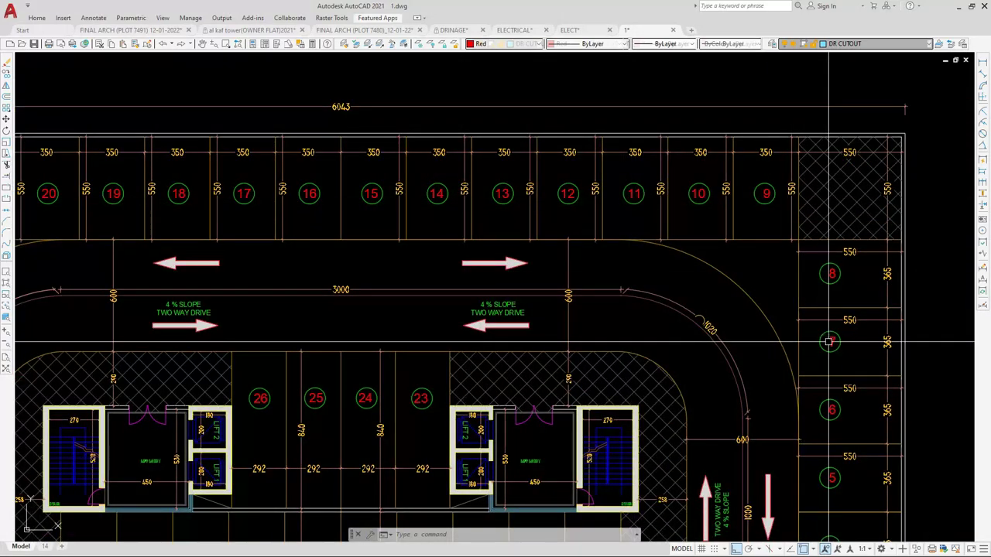
{"action": "scroll", "coordinate": [589, 386], "scroll_direction": "down", "scroll_amount": 5}
{"action": "scroll", "coordinate": [542, 391], "scroll_direction": "up", "scroll_amount": 5}
{"action": "scroll", "coordinate": [520, 372], "scroll_direction": "down", "scroll_amount": 4}
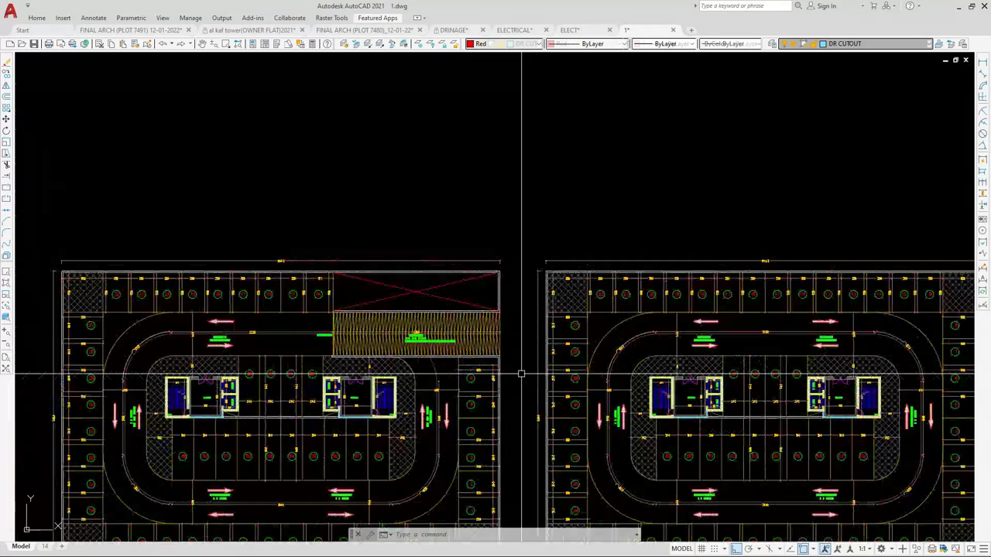
Open the number text of stall 14, beside the red-crossed void on the 1st parking floor, for editing
{"action": "scroll", "coordinate": [326, 313], "scroll_direction": "up", "scroll_amount": 5}
{"action": "scroll", "coordinate": [358, 270], "scroll_direction": "down", "scroll_amount": 4}
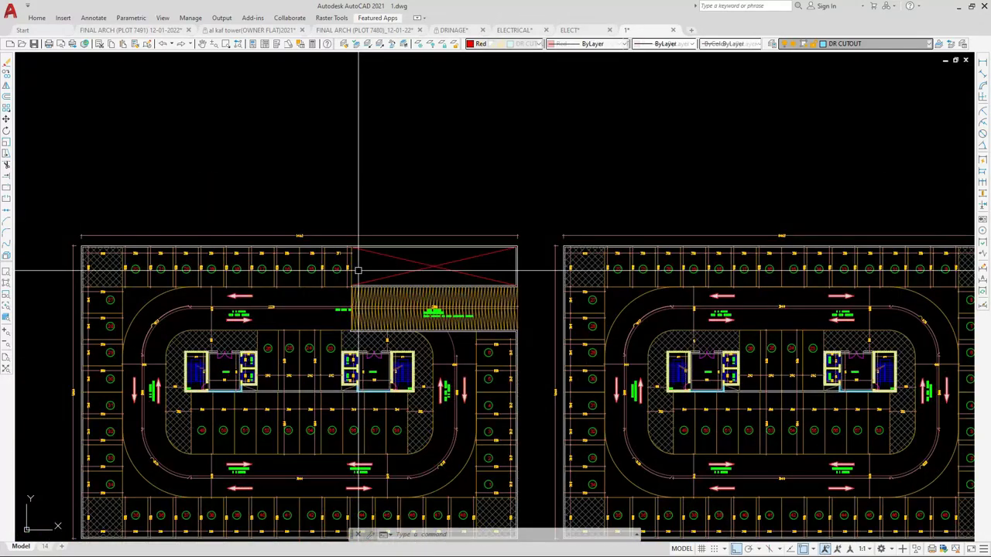
{"action": "scroll", "coordinate": [335, 277], "scroll_direction": "up", "scroll_amount": 2}
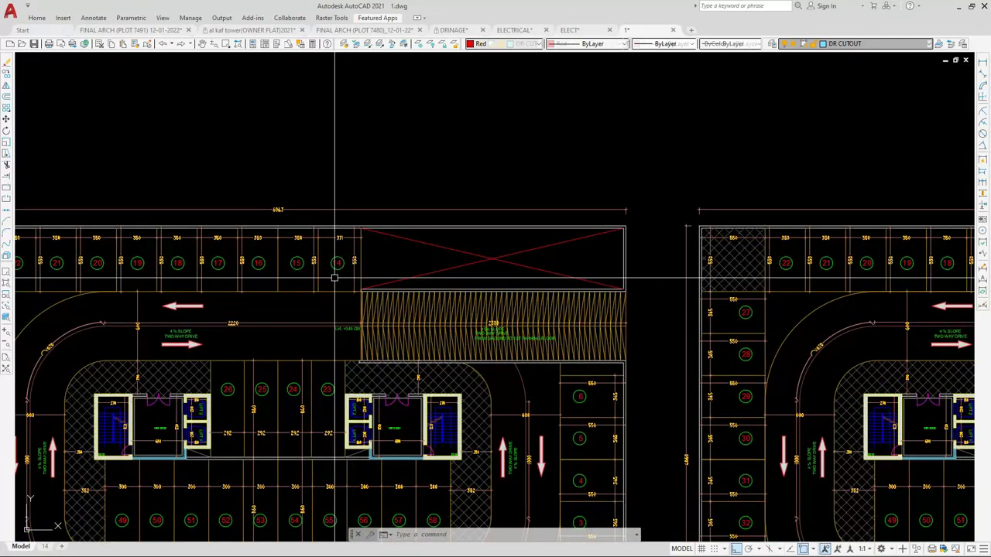
{"action": "scroll", "coordinate": [357, 255], "scroll_direction": "down", "scroll_amount": 5}
{"action": "scroll", "coordinate": [498, 476], "scroll_direction": "up", "scroll_amount": 4}
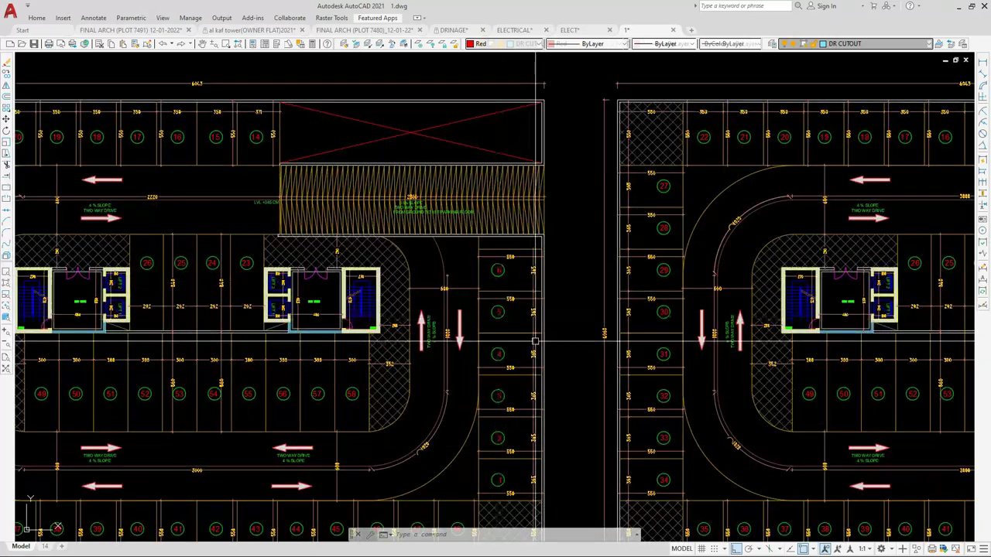
{"action": "scroll", "coordinate": [358, 242], "scroll_direction": "down", "scroll_amount": 4}
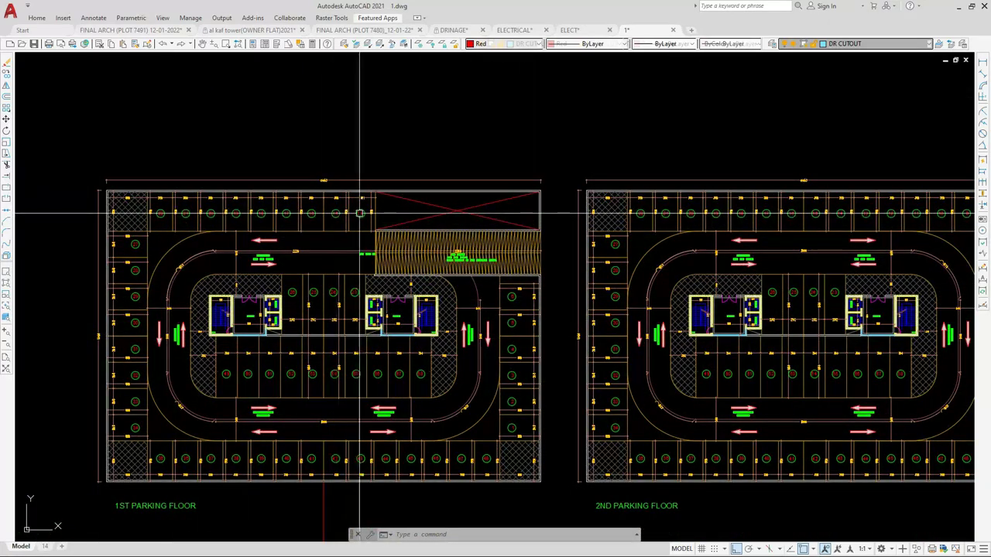
{"action": "scroll", "coordinate": [359, 214], "scroll_direction": "up", "scroll_amount": 4}
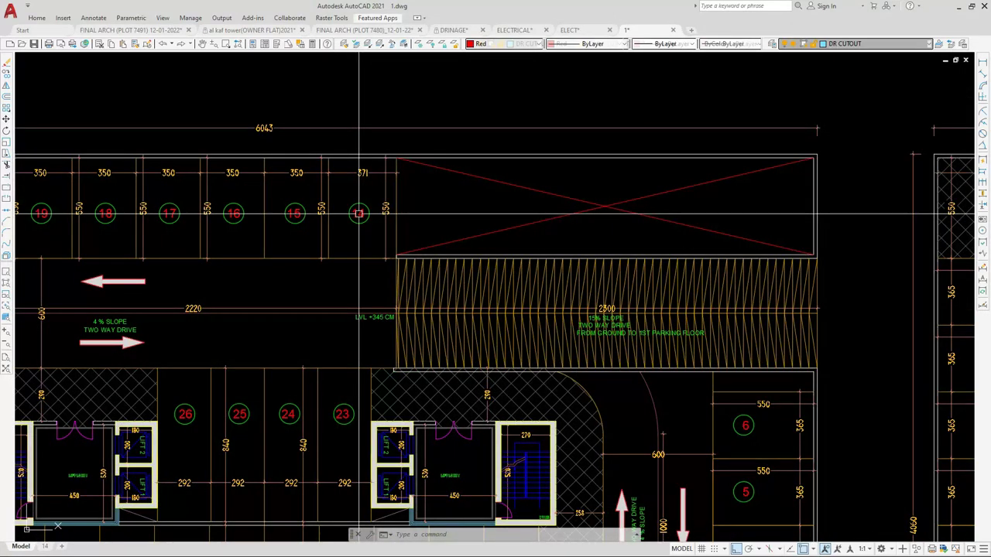
{"action": "scroll", "coordinate": [359, 213], "scroll_direction": "up", "scroll_amount": 3}
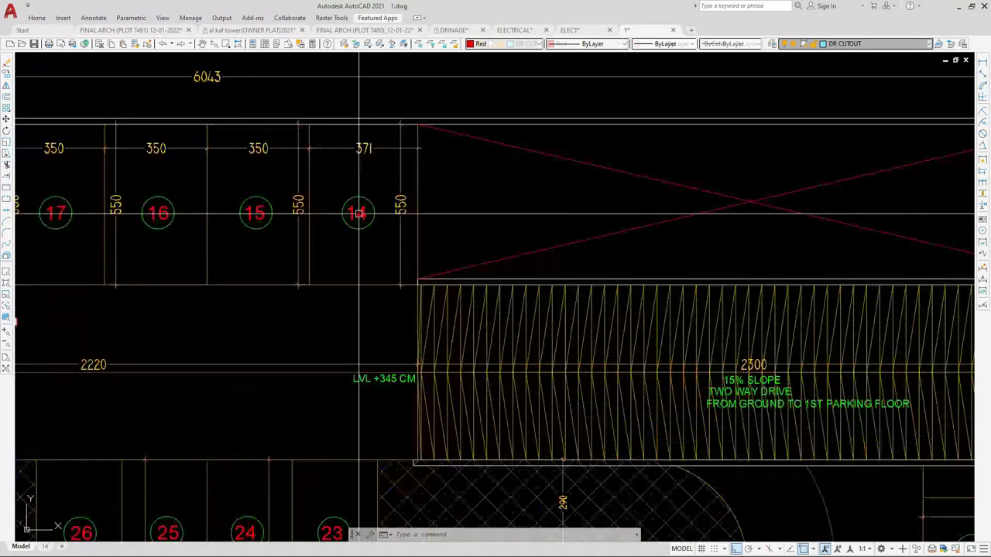
{"action": "double_click", "coordinate": [357, 213]}
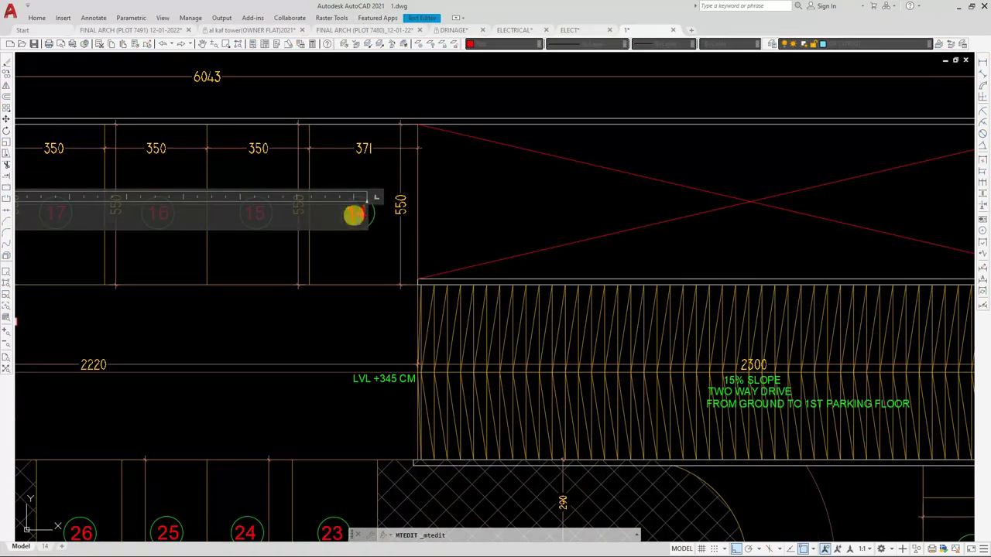
Start TCOUNT and select the 1st parking floor's bay numbers 14 to 22 one by one in ascending order
{"action": "key", "text": "Escape"}
{"action": "key", "text": "Escape"}
{"action": "type", "text": "TCOUNT"}
{"action": "key", "text": "Return"}
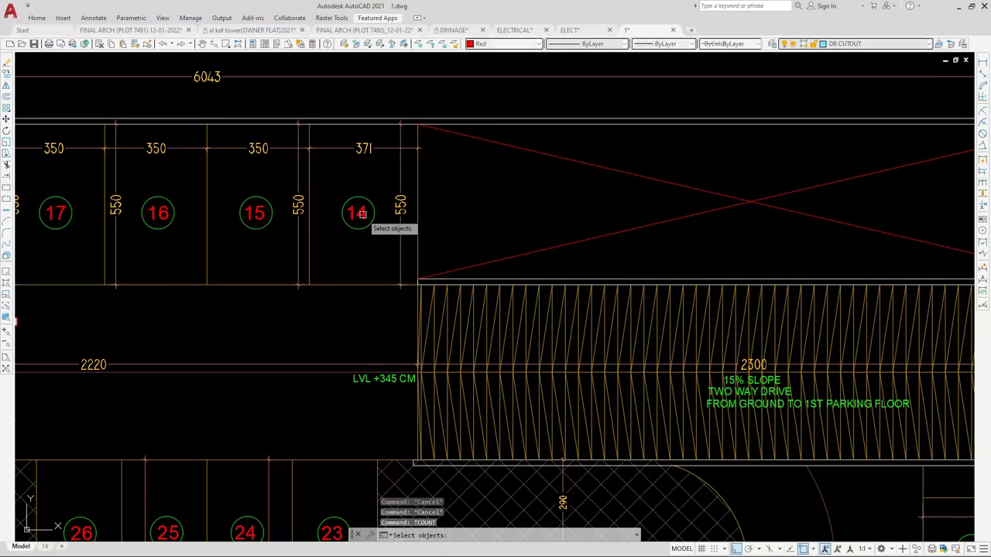
{"action": "scroll", "coordinate": [309, 212], "scroll_direction": "down", "scroll_amount": 2}
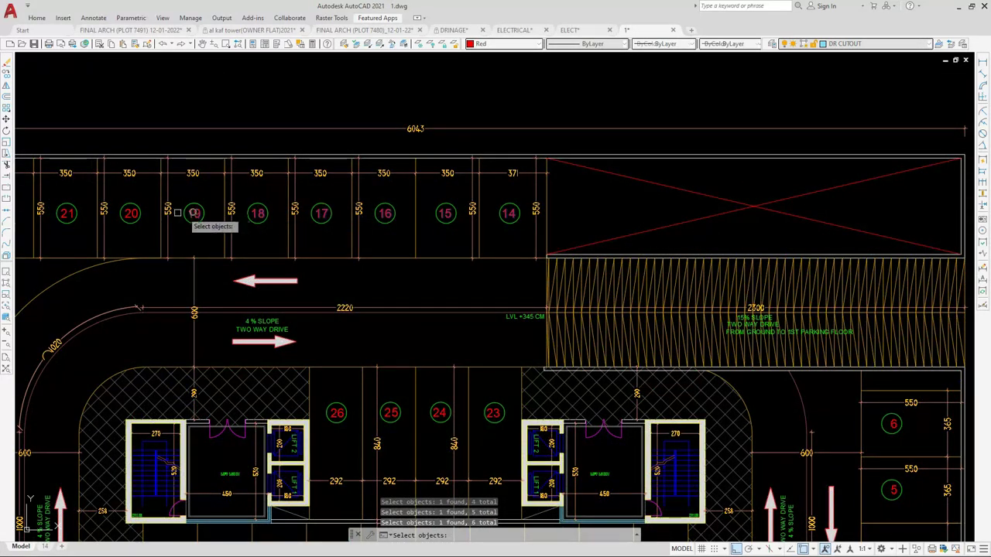
{"action": "scroll", "coordinate": [234, 229], "scroll_direction": "down", "scroll_amount": 4}
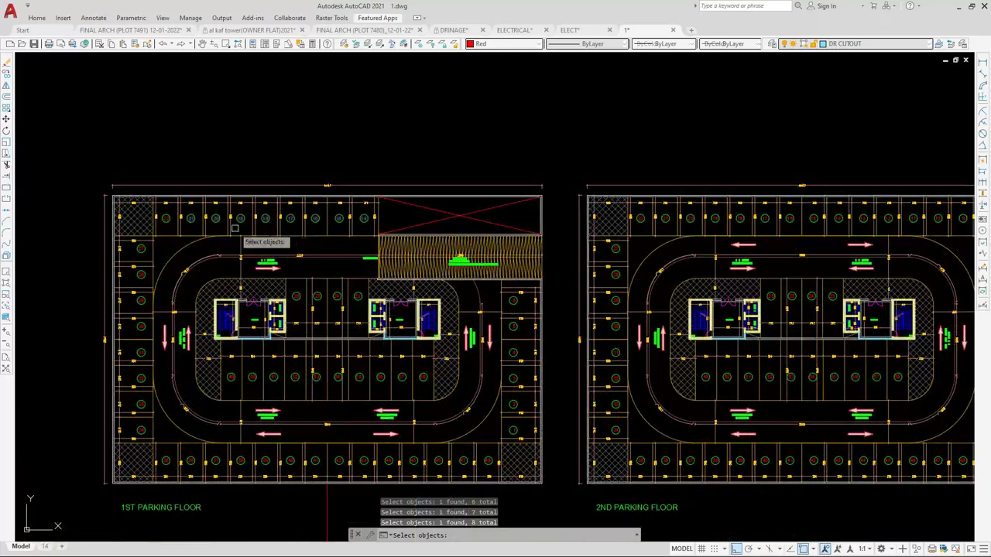
{"action": "scroll", "coordinate": [166, 223], "scroll_direction": "up", "scroll_amount": 5}
{"action": "left_click", "coordinate": [177, 211]}
Add bay numbers 23 to 26, between the two lift cores, to the TCOUNT selection in order
{"action": "scroll", "coordinate": [186, 225], "scroll_direction": "down", "scroll_amount": 4}
{"action": "scroll", "coordinate": [454, 349], "scroll_direction": "up", "scroll_amount": 2}
{"action": "scroll", "coordinate": [554, 319], "scroll_direction": "up", "scroll_amount": 2}
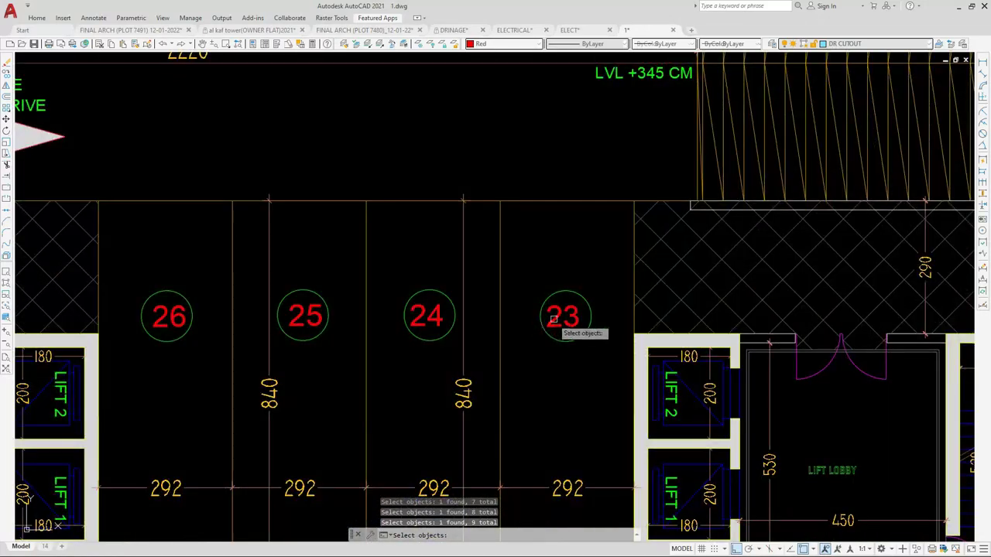
{"action": "left_click", "coordinate": [176, 315]}
{"action": "scroll", "coordinate": [177, 315], "scroll_direction": "down", "scroll_amount": 5}
Add bay numbers 27 to 30 on the 1st parking floor's west side to the TCOUNT selection in order
{"action": "scroll", "coordinate": [183, 233], "scroll_direction": "up", "scroll_amount": 6}
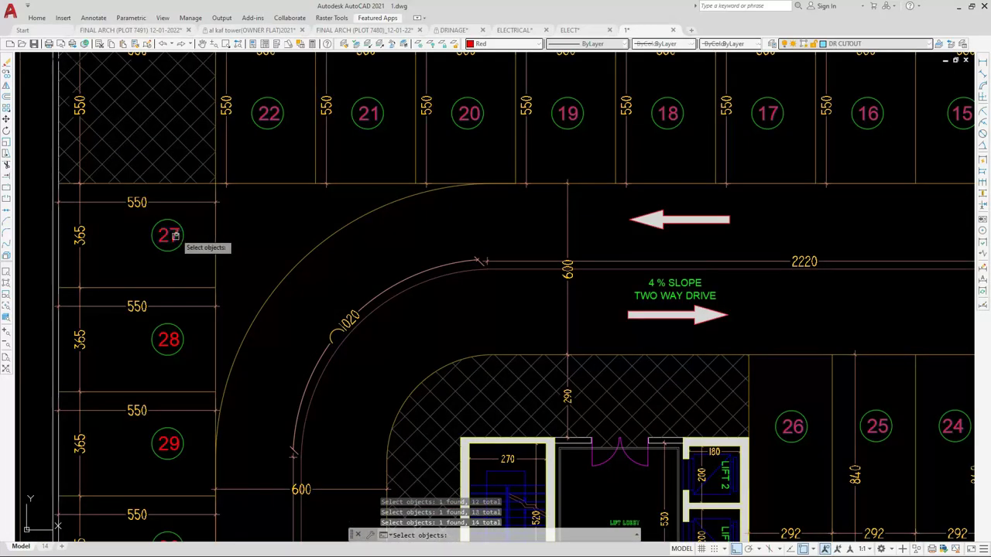
{"action": "scroll", "coordinate": [169, 338], "scroll_direction": "down", "scroll_amount": 5}
{"action": "scroll", "coordinate": [216, 341], "scroll_direction": "up", "scroll_amount": 5}
{"action": "left_click", "coordinate": [212, 334]}
{"action": "scroll", "coordinate": [213, 335], "scroll_direction": "down", "scroll_amount": 5}
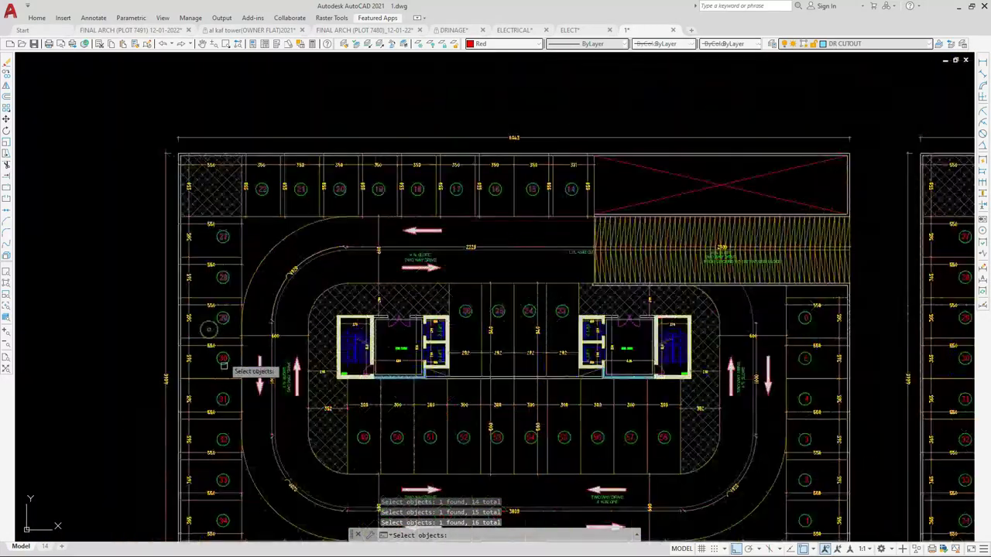
{"action": "scroll", "coordinate": [211, 317], "scroll_direction": "up", "scroll_amount": 5}
{"action": "left_click", "coordinate": [211, 317]}
Continue the TCOUNT selection down the west side with bay numbers 31 to 34 in order
{"action": "scroll", "coordinate": [210, 316], "scroll_direction": "down", "scroll_amount": 5}
{"action": "scroll", "coordinate": [237, 306], "scroll_direction": "up", "scroll_amount": 5}
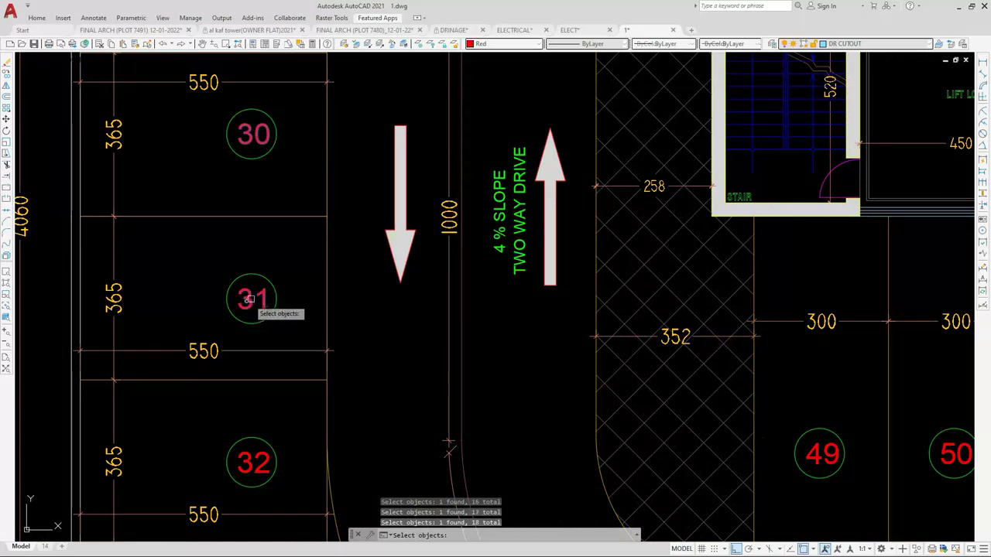
{"action": "scroll", "coordinate": [247, 301], "scroll_direction": "down", "scroll_amount": 3}
{"action": "scroll", "coordinate": [252, 364], "scroll_direction": "up", "scroll_amount": 3}
{"action": "scroll", "coordinate": [254, 337], "scroll_direction": "down", "scroll_amount": 5}
{"action": "scroll", "coordinate": [256, 395], "scroll_direction": "up", "scroll_amount": 7}
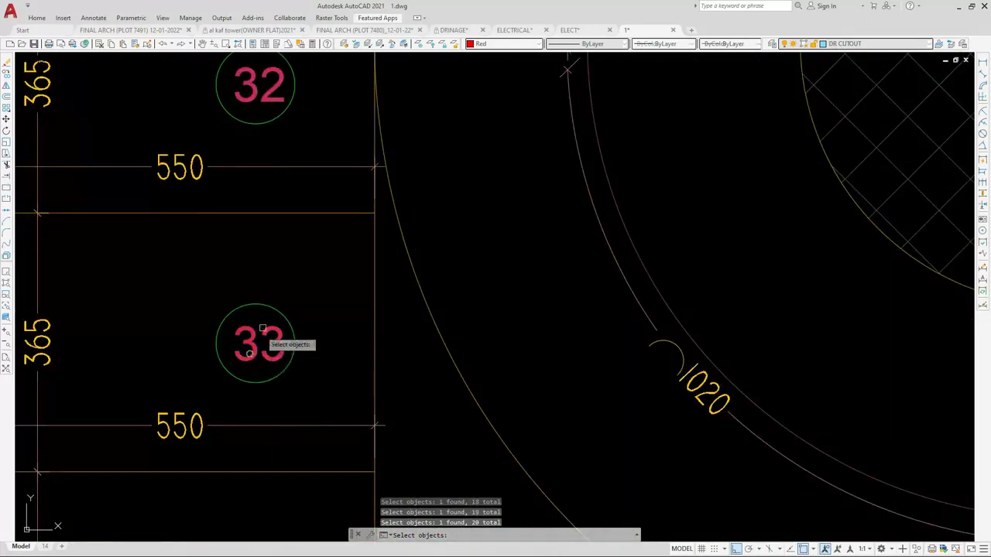
{"action": "scroll", "coordinate": [262, 329], "scroll_direction": "down", "scroll_amount": 5}
{"action": "scroll", "coordinate": [263, 393], "scroll_direction": "down", "scroll_amount": 3}
Add bay numbers 35 to 48 along the 1st parking floor's lower edge to the TCOUNT selection in order
{"action": "scroll", "coordinate": [286, 458], "scroll_direction": "up", "scroll_amount": 5}
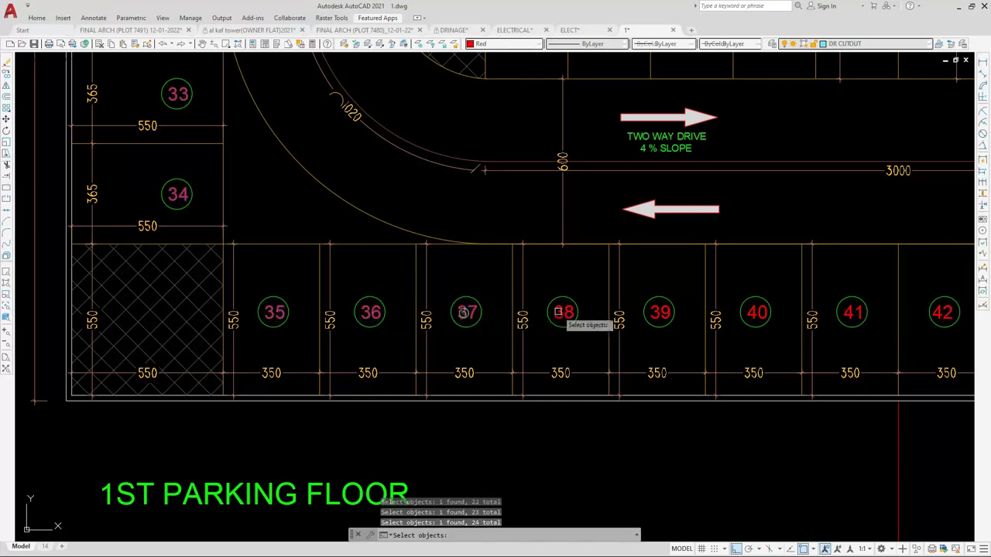
{"action": "left_click", "coordinate": [657, 311]}
{"action": "scroll", "coordinate": [657, 310], "scroll_direction": "down", "scroll_amount": 4}
{"action": "scroll", "coordinate": [548, 323], "scroll_direction": "up", "scroll_amount": 5}
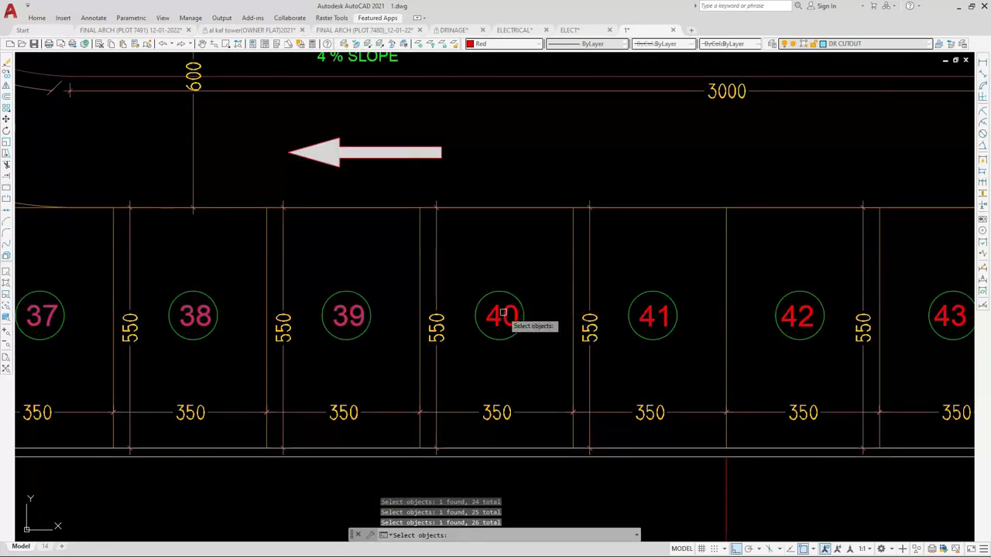
{"action": "left_click", "coordinate": [651, 313]}
{"action": "scroll", "coordinate": [650, 312], "scroll_direction": "down", "scroll_amount": 4}
{"action": "scroll", "coordinate": [552, 329], "scroll_direction": "up", "scroll_amount": 5}
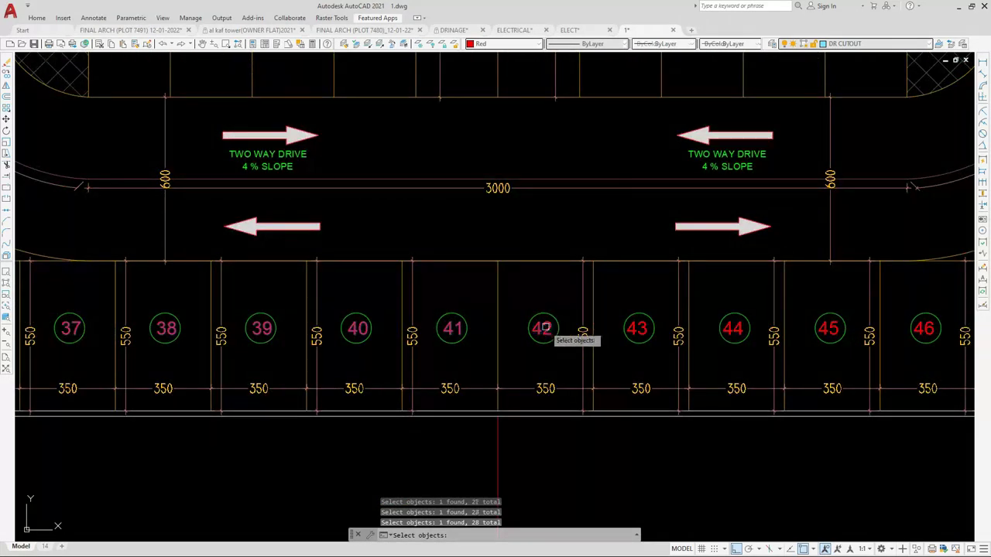
{"action": "scroll", "coordinate": [637, 328], "scroll_direction": "down", "scroll_amount": 4}
{"action": "scroll", "coordinate": [429, 323], "scroll_direction": "up", "scroll_amount": 5}
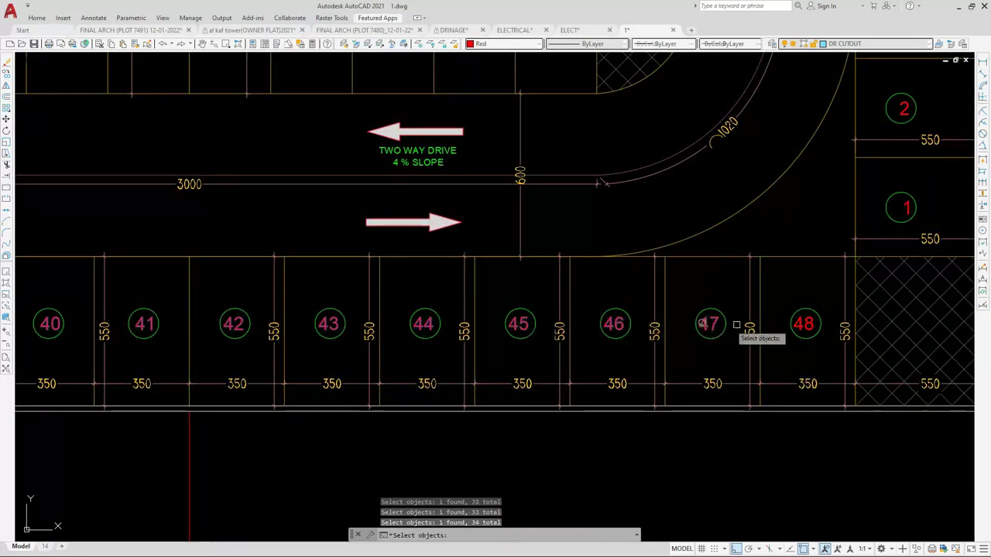
{"action": "left_click", "coordinate": [807, 328]}
Add bay numbers 49 to 58 in the central row below the lift cores to the TCOUNT selection in order
{"action": "scroll", "coordinate": [806, 328], "scroll_direction": "down", "scroll_amount": 4}
{"action": "scroll", "coordinate": [496, 221], "scroll_direction": "up", "scroll_amount": 5}
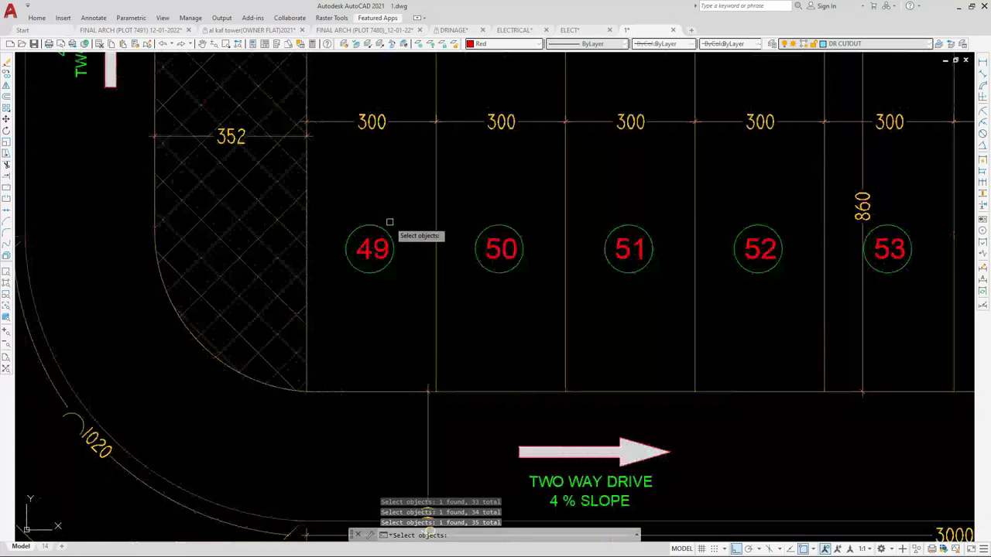
{"action": "left_click", "coordinate": [736, 251]}
{"action": "scroll", "coordinate": [392, 272], "scroll_direction": "down", "scroll_amount": 4}
{"action": "scroll", "coordinate": [542, 263], "scroll_direction": "up", "scroll_amount": 5}
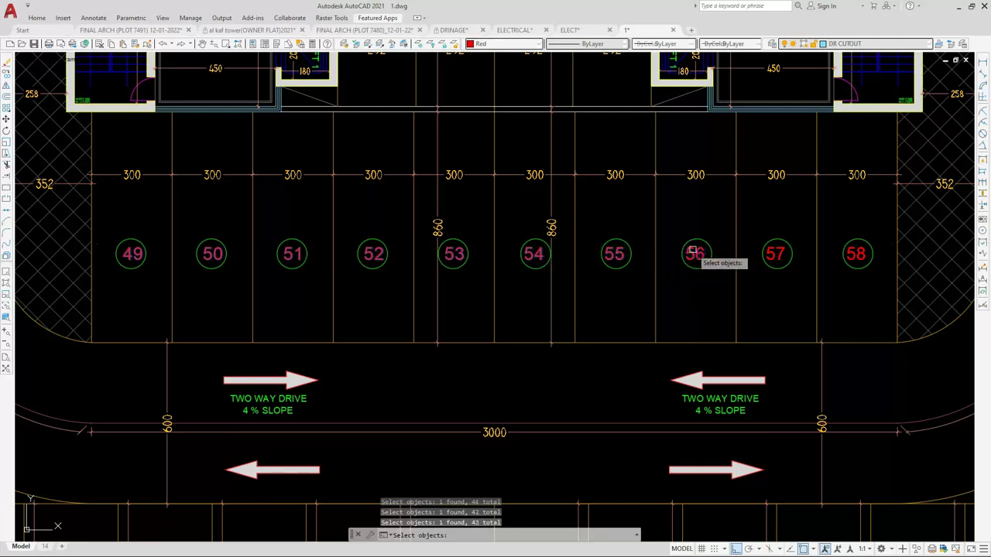
{"action": "scroll", "coordinate": [430, 294], "scroll_direction": "down", "scroll_amount": 5}
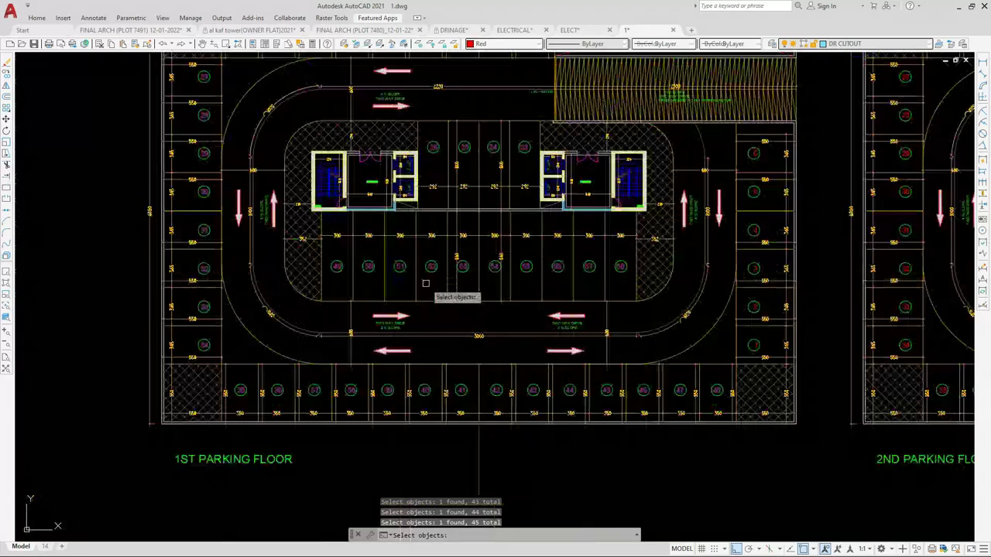
Complete the TCOUNT selection with bay numbers 1 to 6 on the 1st parking floor's east side
{"action": "scroll", "coordinate": [535, 311], "scroll_direction": "down", "scroll_amount": 2}
{"action": "scroll", "coordinate": [670, 325], "scroll_direction": "up", "scroll_amount": 6}
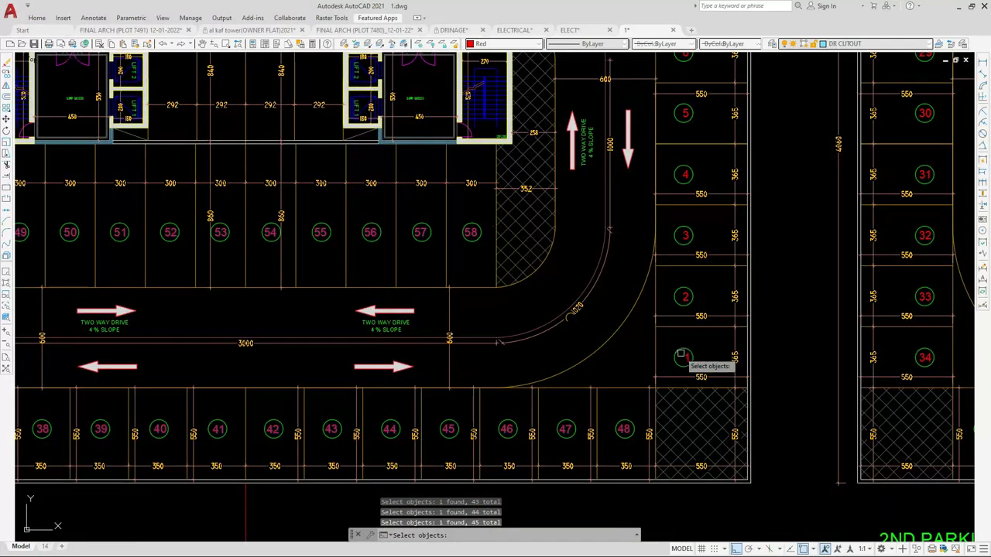
{"action": "left_click", "coordinate": [686, 298]}
{"action": "left_click", "coordinate": [685, 237]}
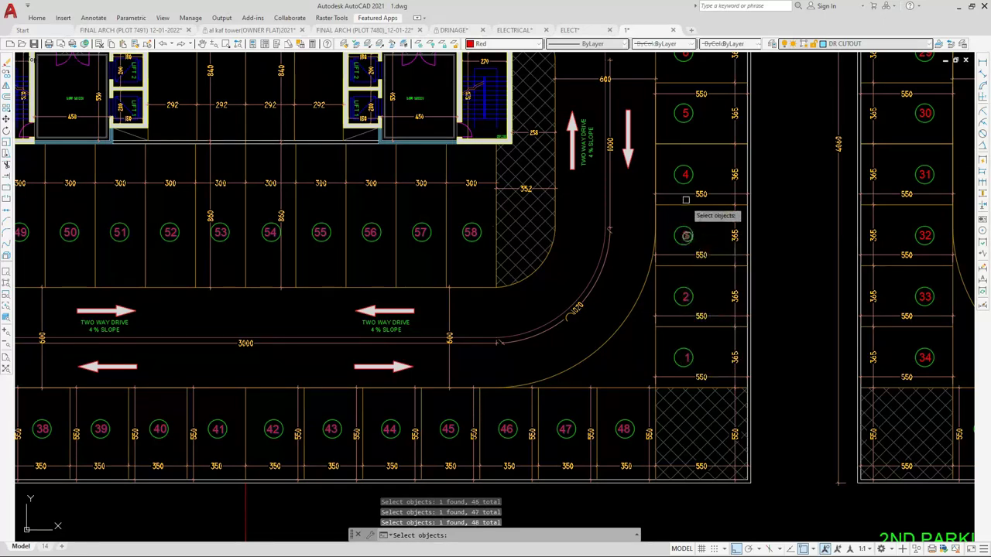
{"action": "left_click", "coordinate": [686, 174]}
{"action": "left_click", "coordinate": [685, 113]}
{"action": "scroll", "coordinate": [675, 248], "scroll_direction": "down", "scroll_amount": 6}
{"action": "scroll", "coordinate": [666, 221], "scroll_direction": "up", "scroll_amount": 7}
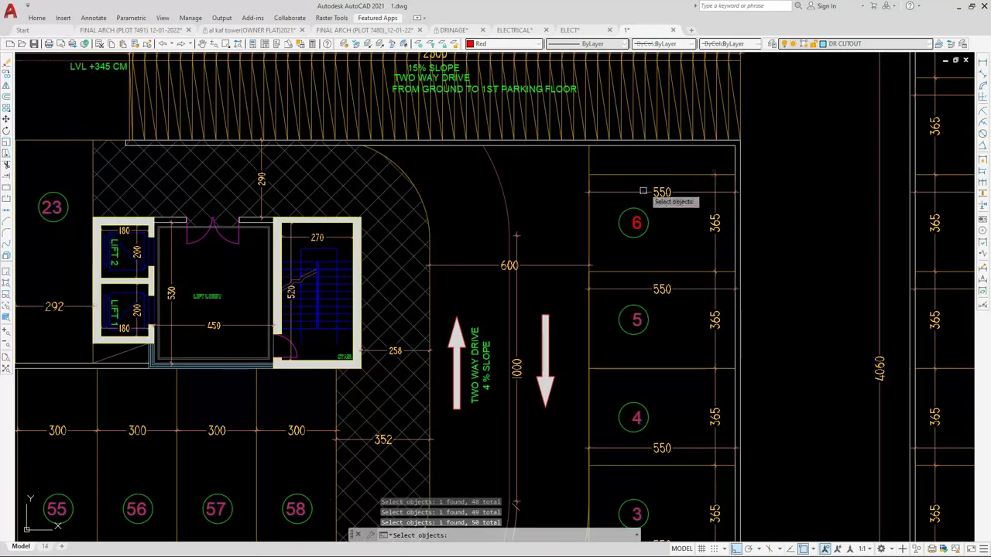
{"action": "left_click", "coordinate": [635, 224]}
Renumber the selected bays by select-order with start and increment 1,1, using Overwrite placement
{"action": "scroll", "coordinate": [454, 172], "scroll_direction": "down", "scroll_amount": 5}
{"action": "scroll", "coordinate": [454, 215], "scroll_direction": "up", "scroll_amount": 5}
{"action": "key", "text": "Return"}
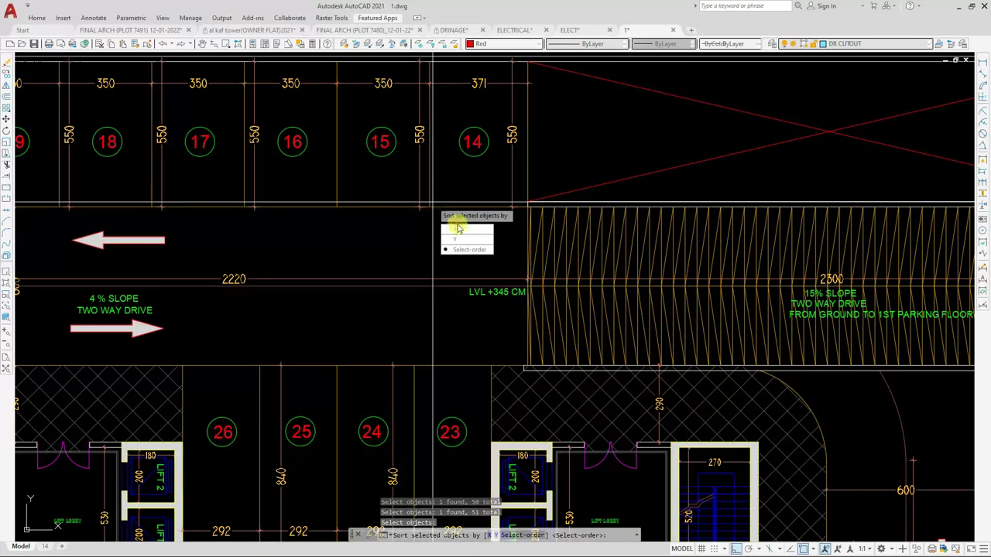
{"action": "left_click", "coordinate": [464, 250]}
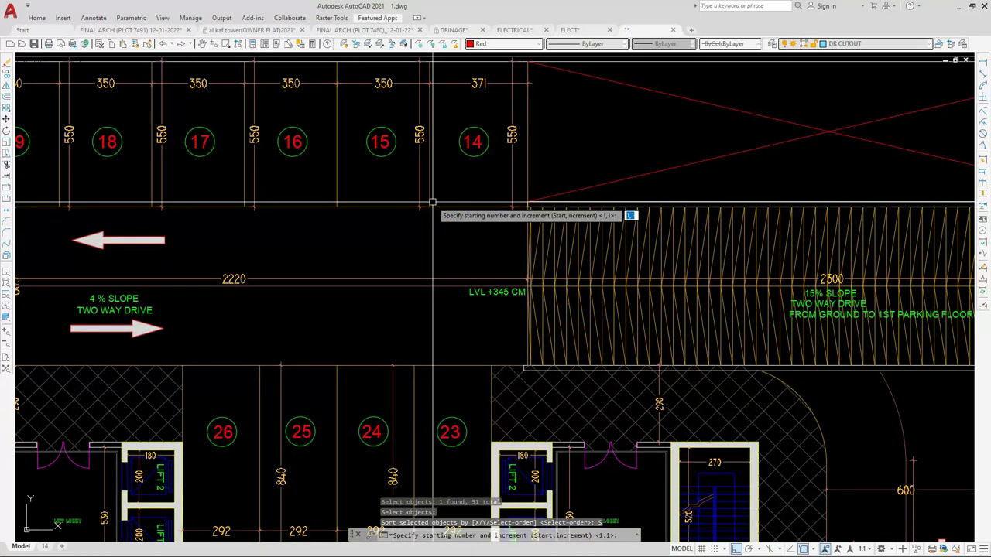
{"action": "key", "text": "Return"}
{"action": "key", "text": "Return"}
Check the renumbered bays on the 1st parking floor and compare them with the 2nd parking floor's numbering
{"action": "scroll", "coordinate": [430, 197], "scroll_direction": "down", "scroll_amount": 5}
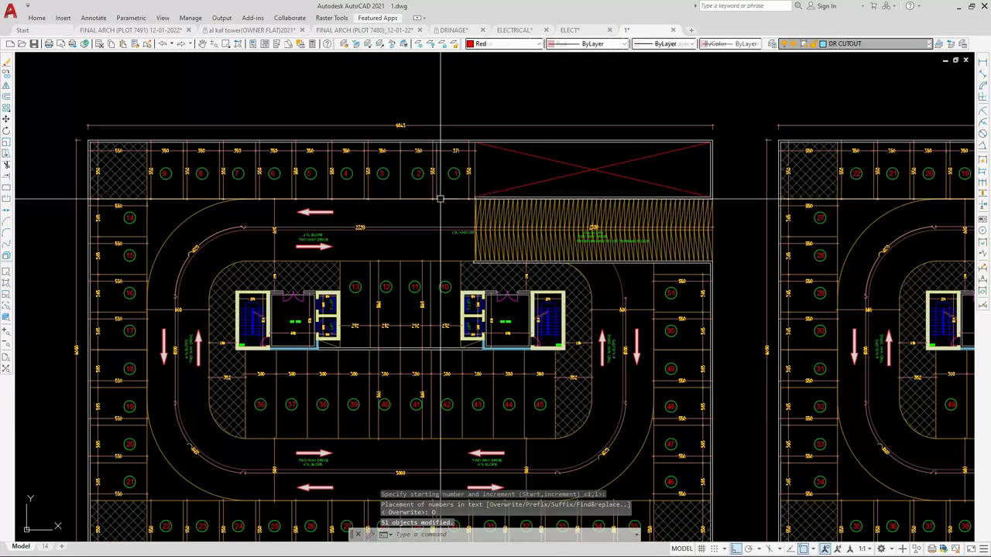
{"action": "scroll", "coordinate": [664, 295], "scroll_direction": "up", "scroll_amount": 3}
{"action": "scroll", "coordinate": [411, 257], "scroll_direction": "down", "scroll_amount": 3}
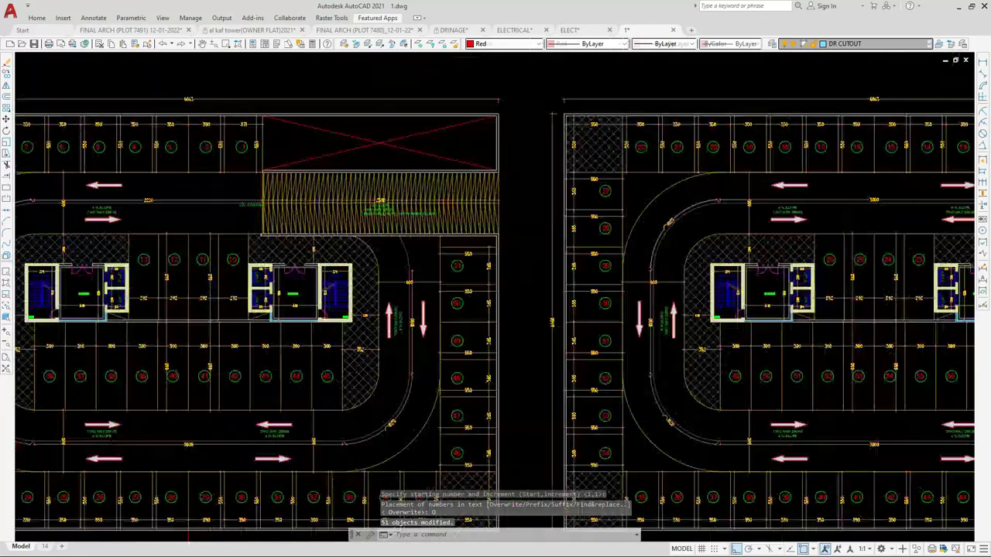
{"action": "scroll", "coordinate": [573, 274], "scroll_direction": "down", "scroll_amount": 4}
{"action": "scroll", "coordinate": [573, 279], "scroll_direction": "up", "scroll_amount": 8}
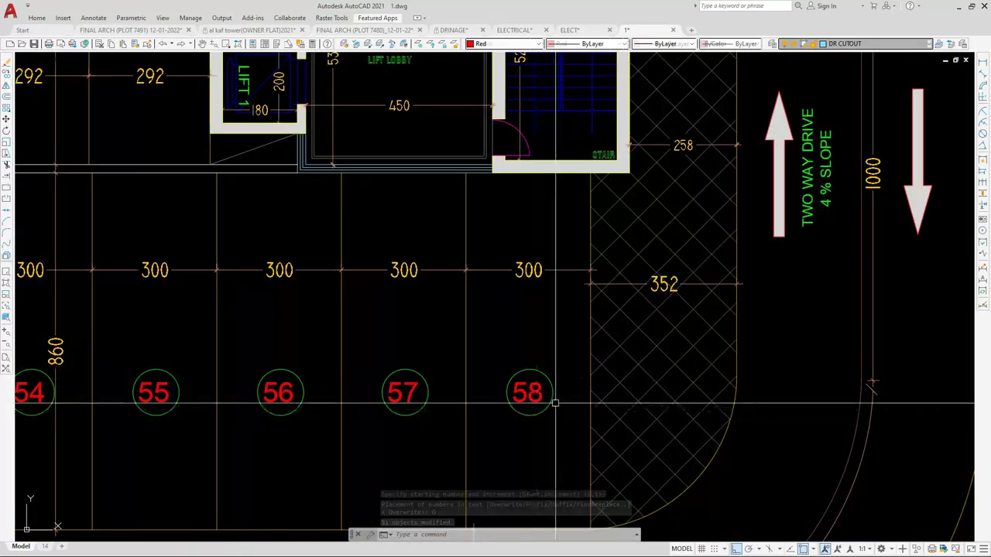
{"action": "scroll", "coordinate": [555, 402], "scroll_direction": "down", "scroll_amount": 8}
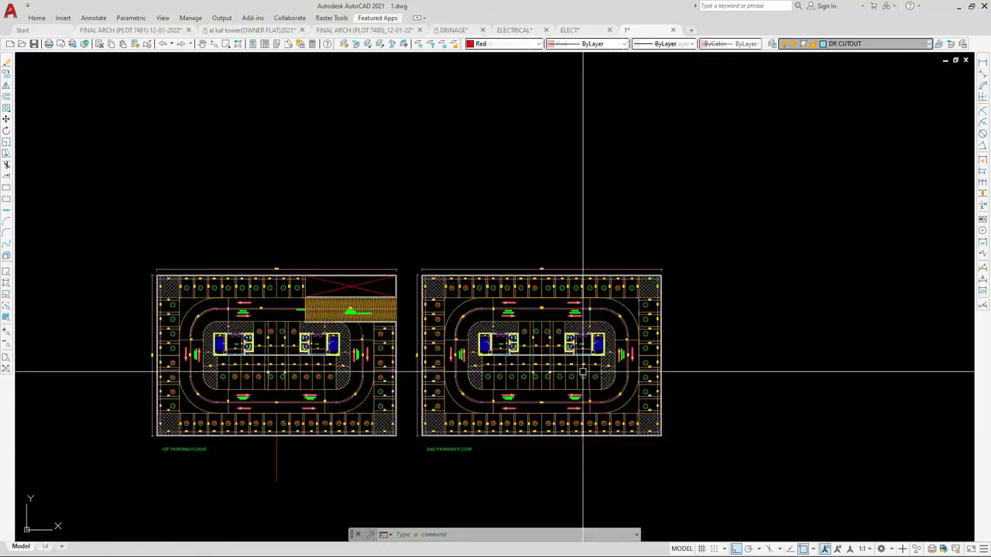
{"action": "scroll", "coordinate": [270, 337], "scroll_direction": "up", "scroll_amount": 4}
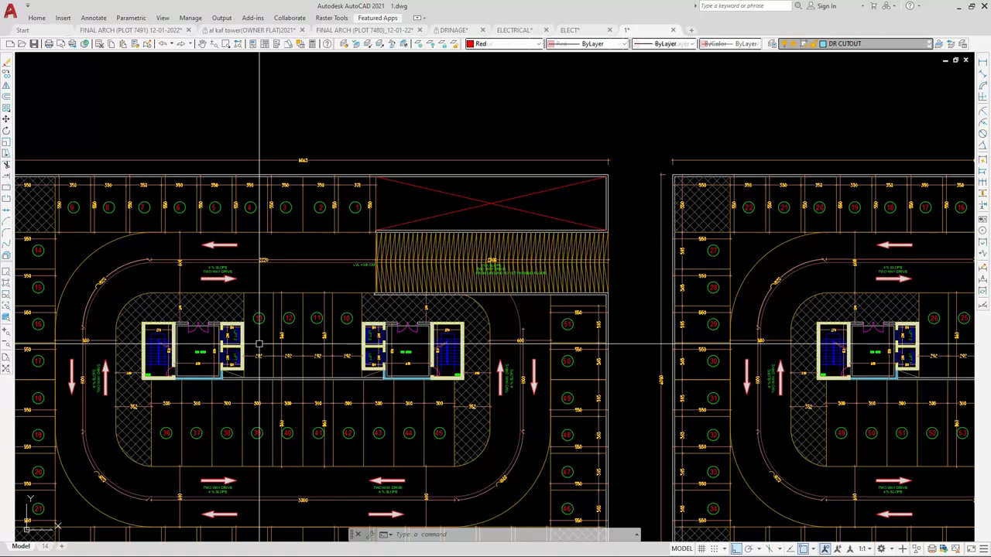
{"action": "scroll", "coordinate": [264, 342], "scroll_direction": "down", "scroll_amount": 3}
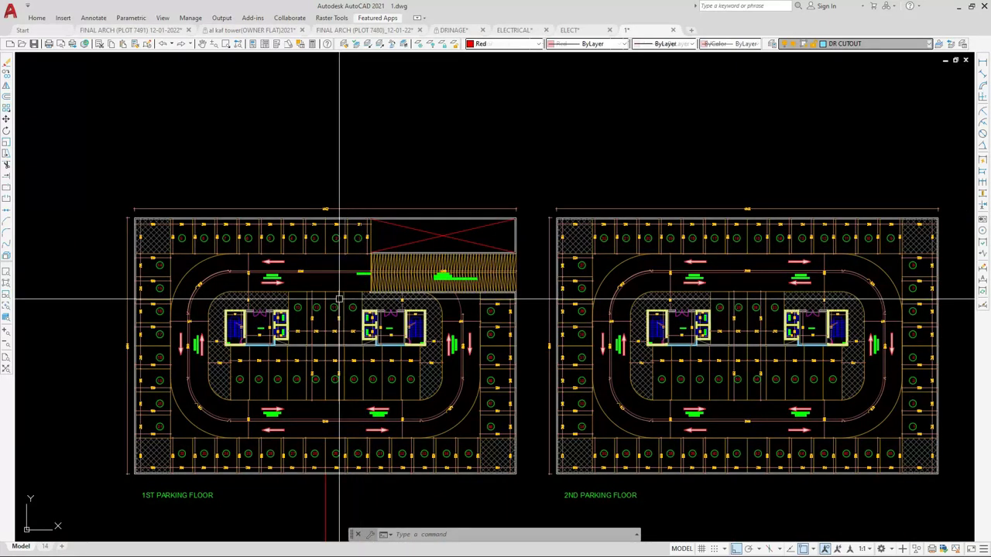
{"action": "middle_click_drag", "start_coordinate": [354, 322], "coordinate": [331, 292]}
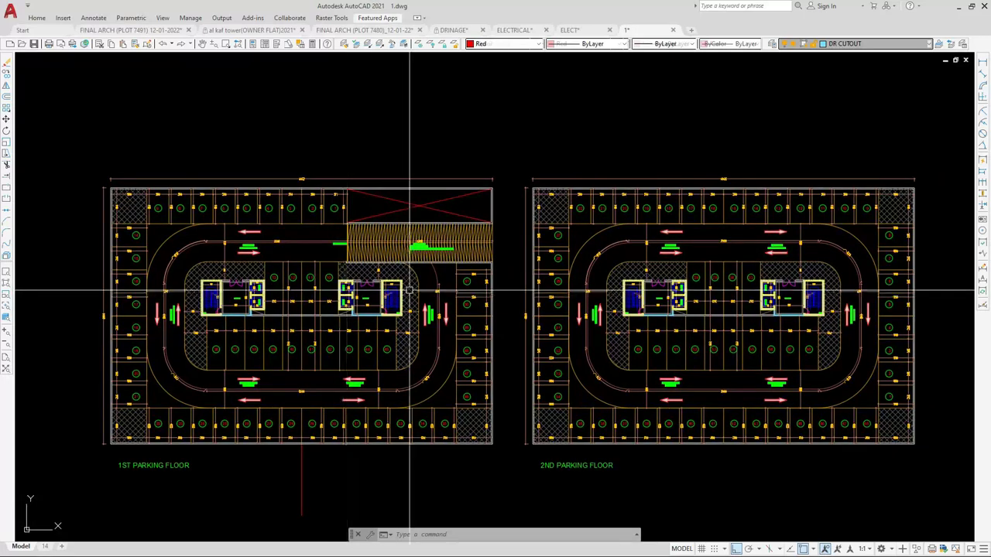
Copy the entire 2nd parking floor plan with its title to its right, keeping the existing spacing between the floor plans
{"action": "left_click", "coordinate": [509, 164]}
{"action": "scroll", "coordinate": [364, 194], "scroll_direction": "down", "scroll_amount": 2}
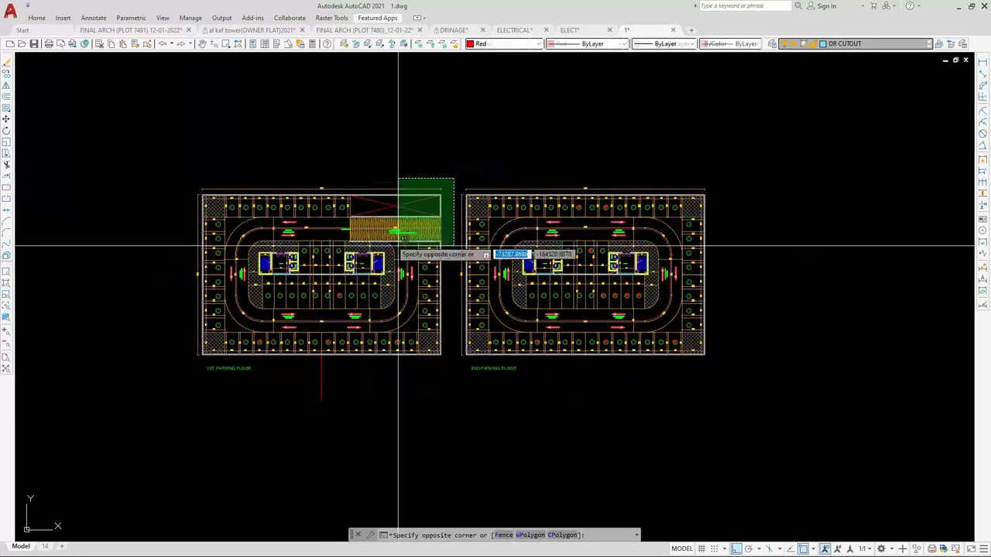
{"action": "left_click", "coordinate": [708, 405]}
{"action": "type", "text": "c"}
{"action": "key", "text": "Return"}
{"action": "scroll", "coordinate": [568, 388], "scroll_direction": "up", "scroll_amount": 4}
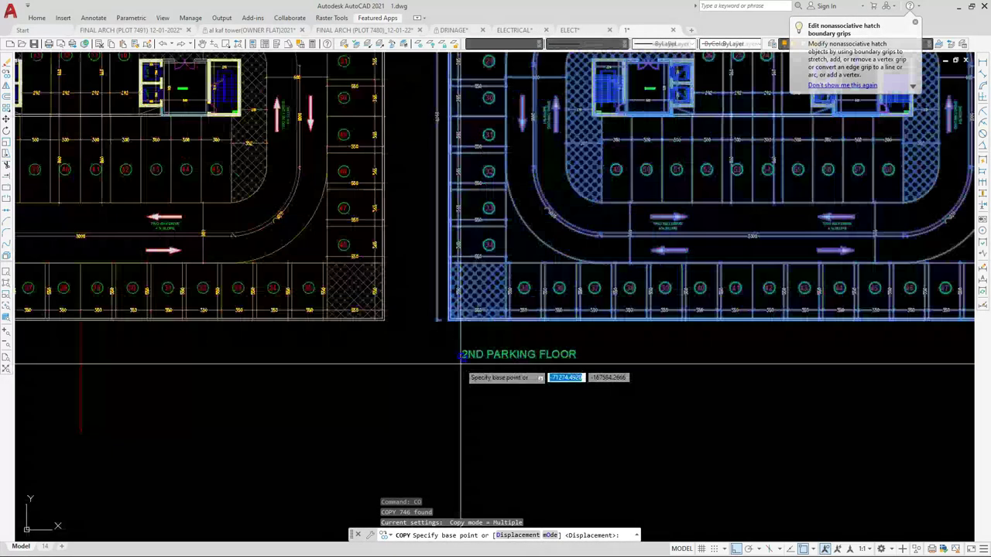
{"action": "left_click", "coordinate": [381, 320]}
{"action": "scroll", "coordinate": [381, 320], "scroll_direction": "down", "scroll_amount": 3}
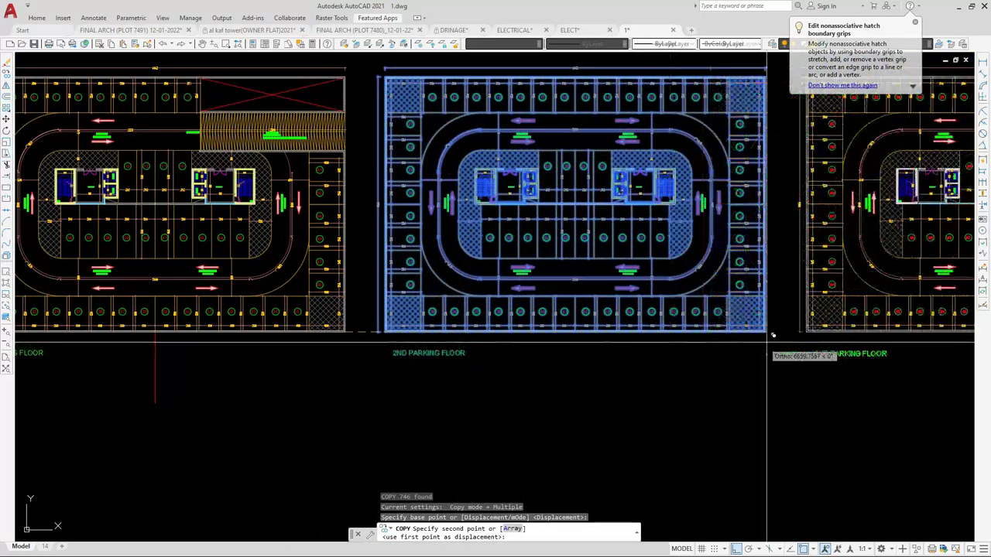
{"action": "scroll", "coordinate": [767, 316], "scroll_direction": "up", "scroll_amount": 5}
{"action": "left_click", "coordinate": [759, 317]}
{"action": "key", "text": "Escape"}
{"action": "scroll", "coordinate": [438, 318], "scroll_direction": "down", "scroll_amount": 2}
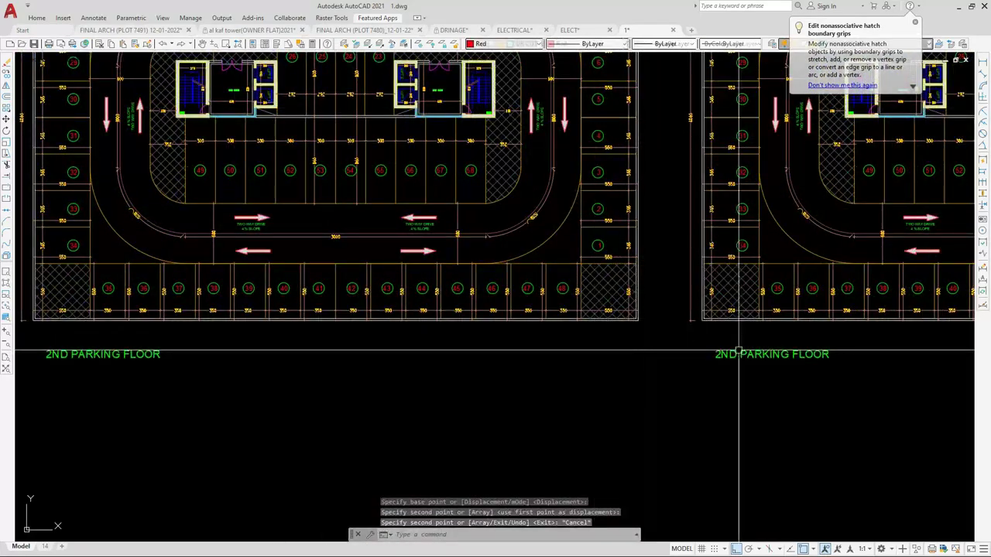
Change the copied plan's title to 3RD PARKING FLOOR
{"action": "scroll", "coordinate": [739, 346], "scroll_direction": "up", "scroll_amount": 4}
{"action": "double_click", "coordinate": [679, 372]}
{"action": "left_click_drag", "start_coordinate": [679, 372], "coordinate": [667, 367]}
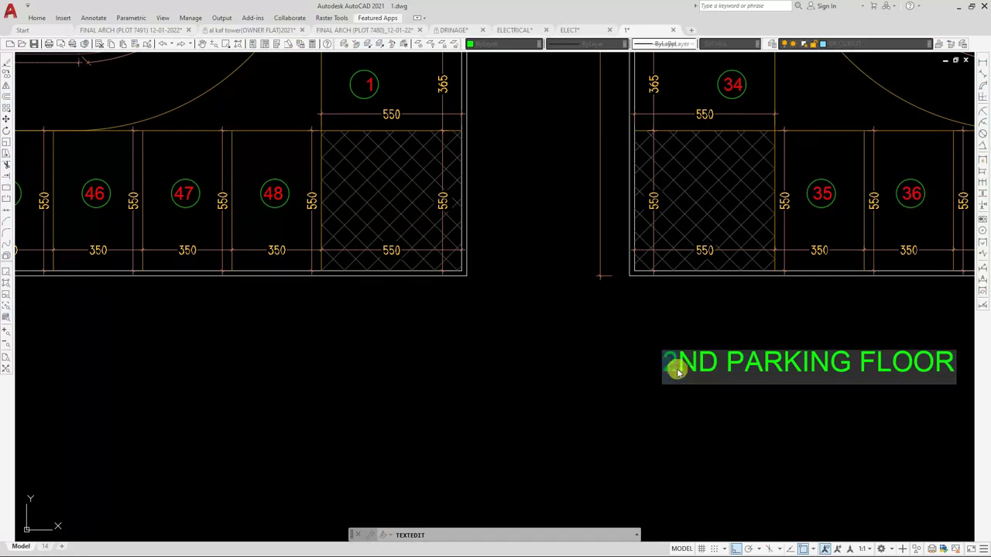
{"action": "type", "text": "3"}
{"action": "key", "text": "Delete"}
{"action": "type", "text": "R"}
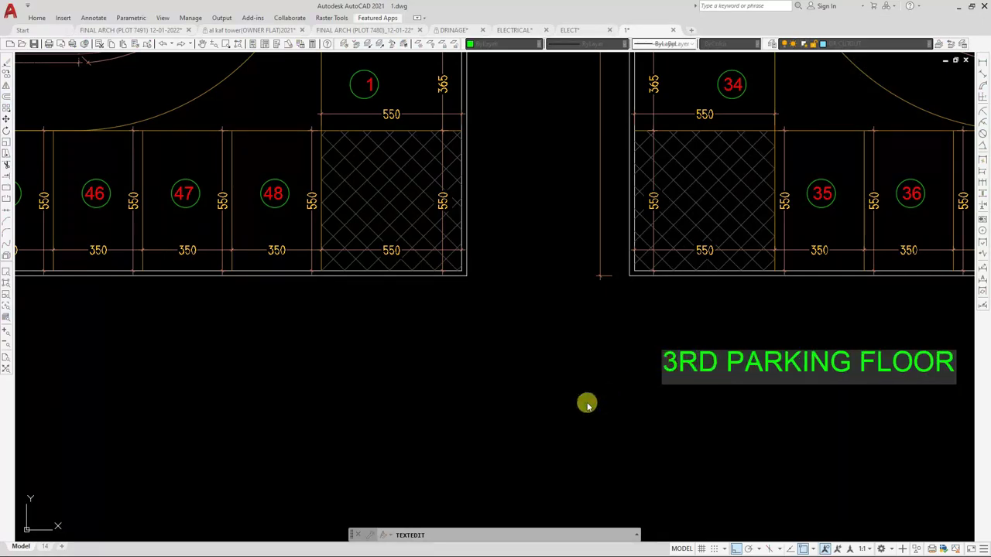
{"action": "left_click", "coordinate": [586, 401]}
{"action": "key", "text": "Escape"}
{"action": "scroll", "coordinate": [587, 400], "scroll_direction": "down", "scroll_amount": 4}
{"action": "mouse_move", "coordinate": [604, 395]}
{"action": "middle_mouse_down"}
{"action": "mouse_move", "coordinate": [332, 434]}
{"action": "mouse_move", "coordinate": [253, 476]}
{"action": "mouse_move", "coordinate": [708, 421]}
{"action": "middle_mouse_up"}
{"action": "scroll", "coordinate": [708, 422], "scroll_direction": "down", "scroll_amount": 4}
{"action": "scroll", "coordinate": [316, 251], "scroll_direction": "up", "scroll_amount": 6}
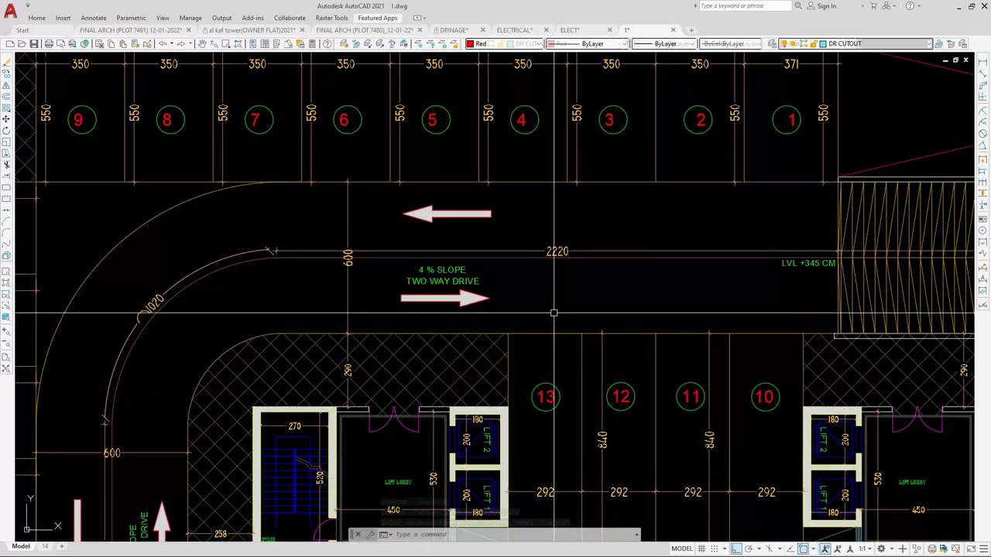
{"action": "scroll", "coordinate": [542, 264], "scroll_direction": "up", "scroll_amount": 2}
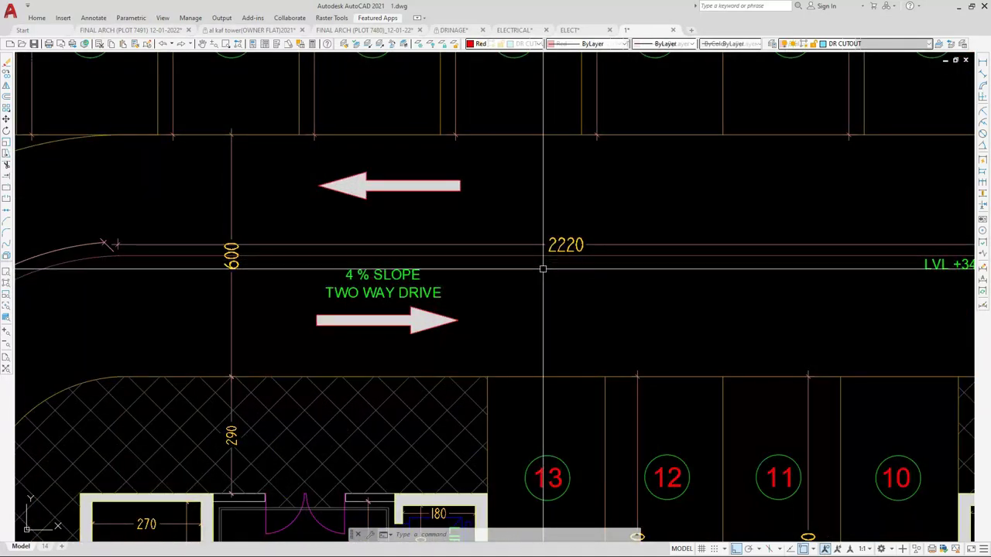
Calculate the level at the end of the 2220 driveway as 2220*4/100, and add 345 to the result
{"action": "left_click", "coordinate": [306, 44]}
{"action": "left_click_drag", "start_coordinate": [78, 92], "coordinate": [49, 90]}
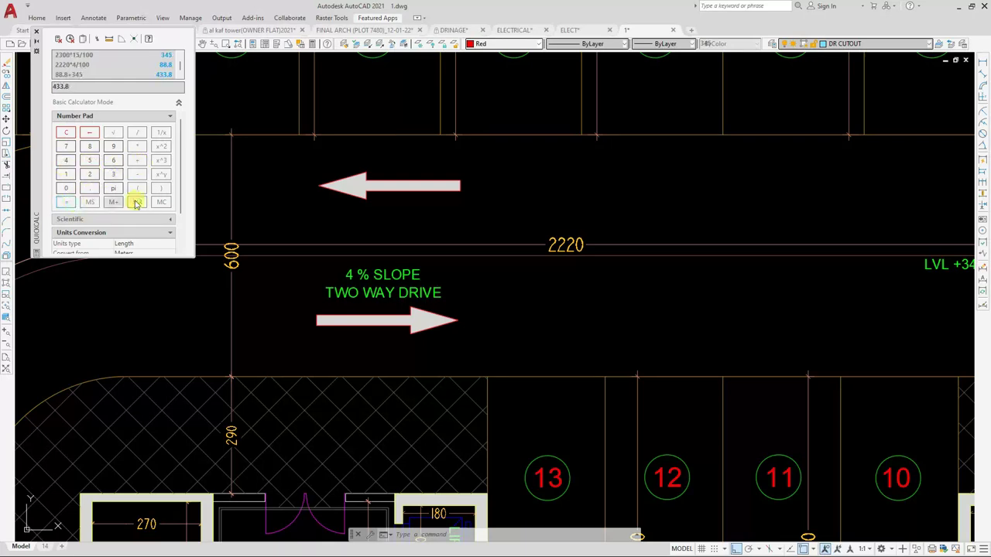
Copy the LVL +345 CM text beside the ramp to the far end of the 2220 driveway, just above the curve's start
{"action": "scroll", "coordinate": [195, 242], "scroll_direction": "down", "scroll_amount": 4}
{"action": "scroll", "coordinate": [565, 232], "scroll_direction": "up", "scroll_amount": 6}
{"action": "left_click", "coordinate": [568, 225]}
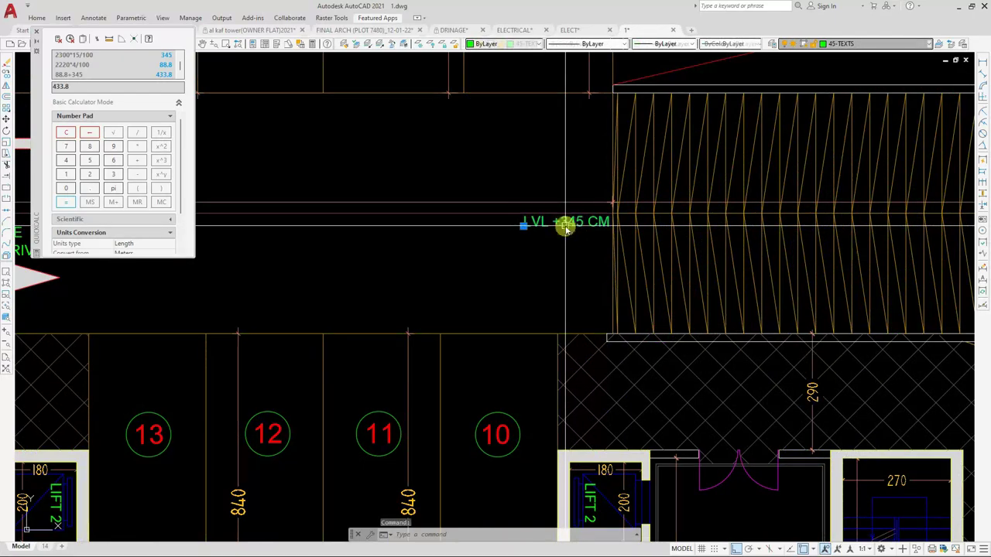
{"action": "type", "text": "co"}
{"action": "key", "text": "space"}
{"action": "left_click", "coordinate": [523, 226]}
{"action": "scroll", "coordinate": [637, 269], "scroll_direction": "down", "scroll_amount": 3}
{"action": "key", "text": "F8"}
{"action": "scroll", "coordinate": [420, 257], "scroll_direction": "up", "scroll_amount": 4}
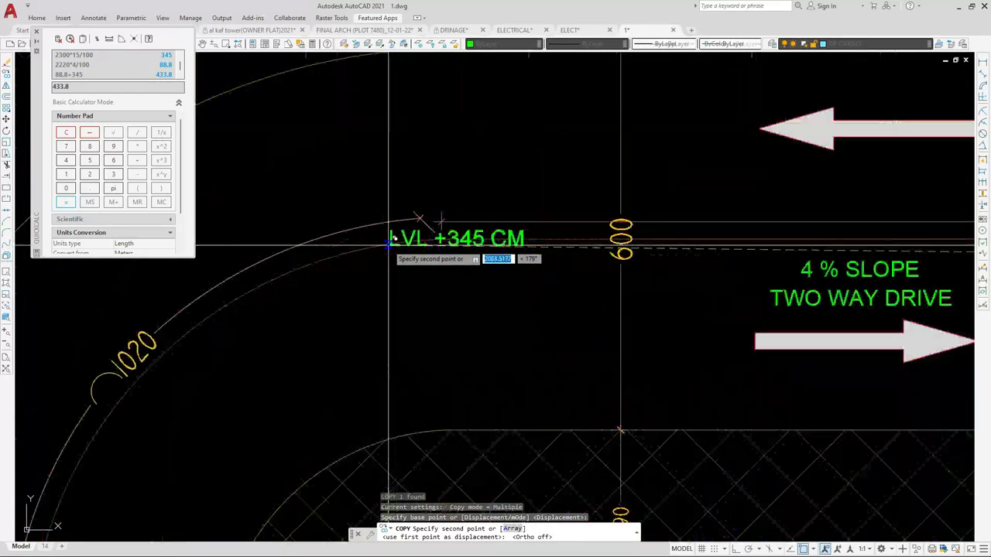
{"action": "scroll", "coordinate": [375, 198], "scroll_direction": "up", "scroll_amount": 3}
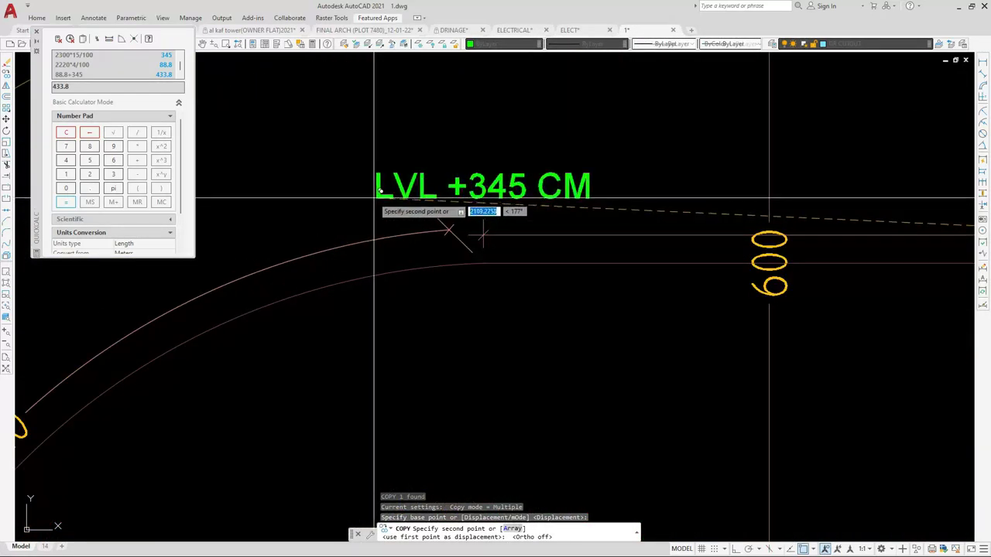
{"action": "left_click", "coordinate": [374, 199]}
{"action": "key", "text": "Escape"}
Draw a small marker circle centred on the driveway centreline where the 2220 straight meets the 1020 curve
{"action": "key", "text": "Return"}
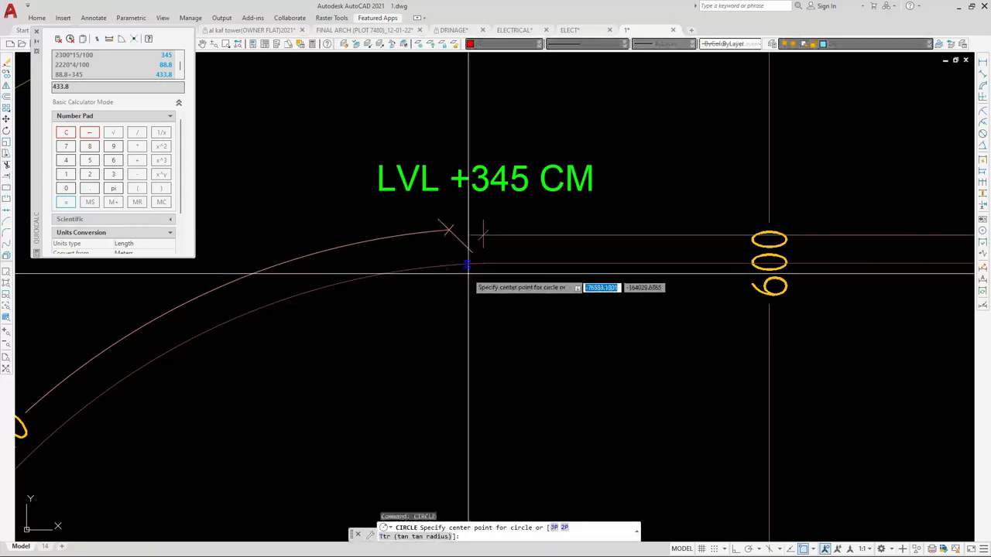
{"action": "left_click", "coordinate": [483, 264]}
{"action": "left_click", "coordinate": [494, 309]}
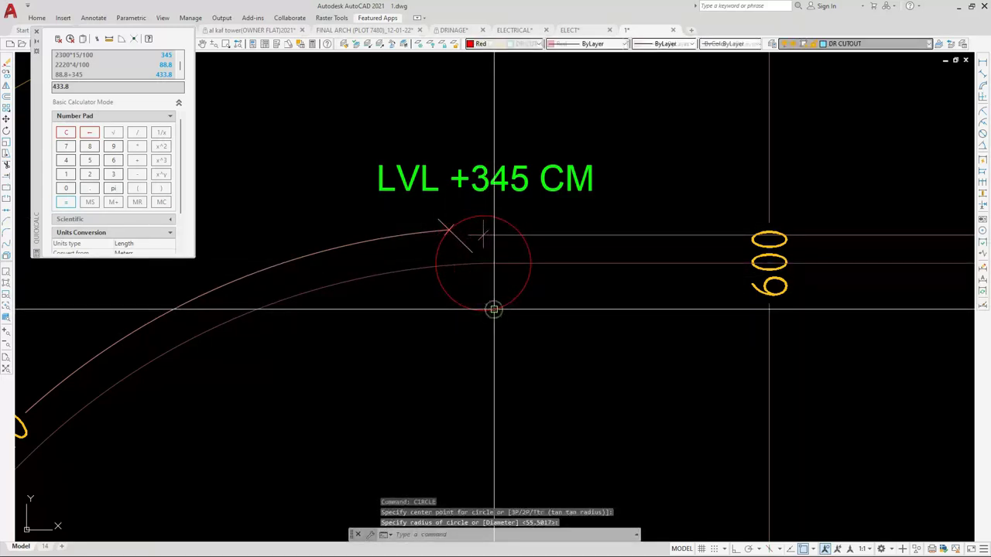
Draw a two-segment leader line from the marker circle's centre, rising upward and running sideways to the right
{"action": "type", "text": "l"}
{"action": "key", "text": "Return"}
{"action": "left_click", "coordinate": [484, 263]}
{"action": "scroll", "coordinate": [463, 302], "scroll_direction": "down", "scroll_amount": 3}
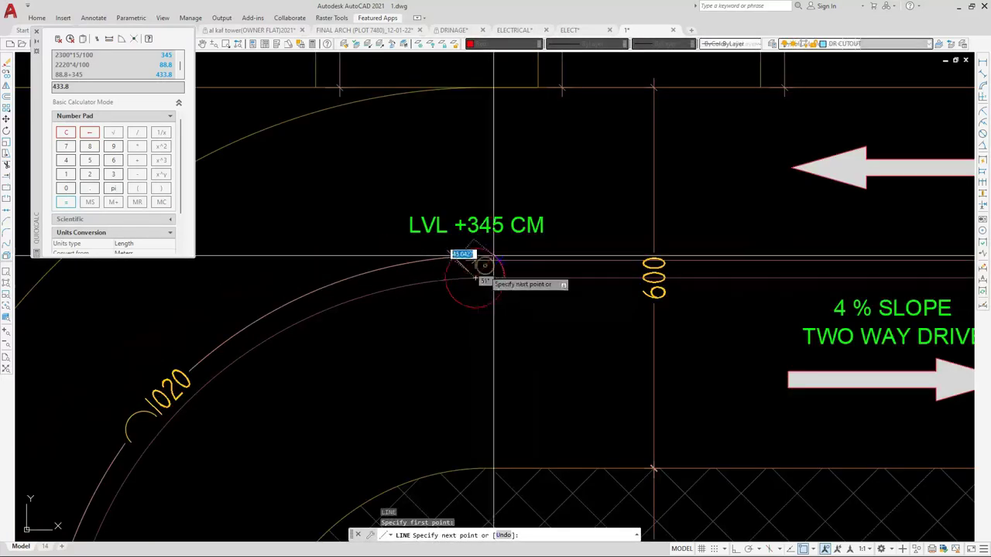
{"action": "left_click", "coordinate": [496, 187]}
{"action": "left_click", "coordinate": [609, 181]}
{"action": "key", "text": "Escape"}
Move the copied level text so it sits just above the leader's upper segment
{"action": "left_click", "coordinate": [533, 217]}
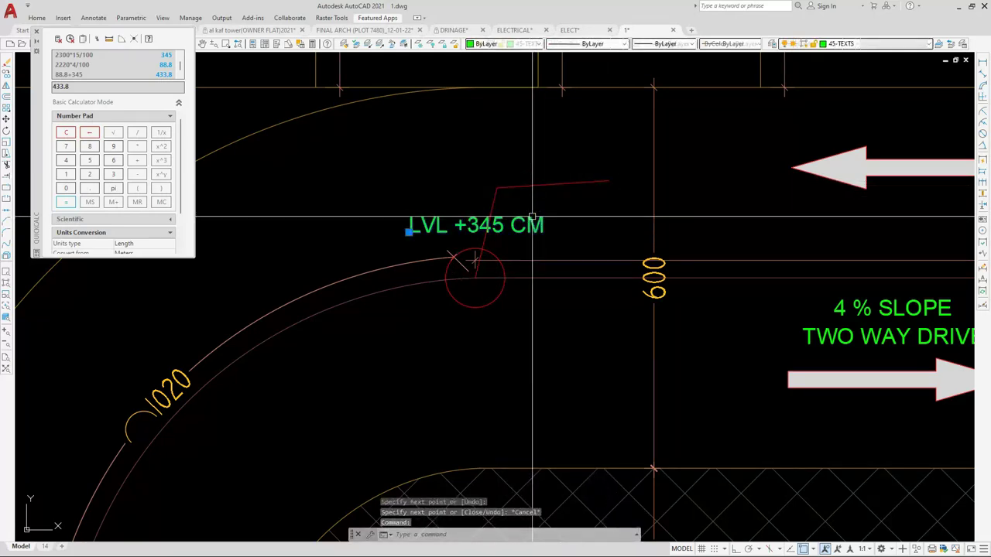
{"action": "type", "text": "m"}
{"action": "key", "text": "Return"}
{"action": "left_click", "coordinate": [409, 232]}
{"action": "scroll", "coordinate": [488, 183], "scroll_direction": "up", "scroll_amount": 5}
{"action": "left_click", "coordinate": [526, 201]}
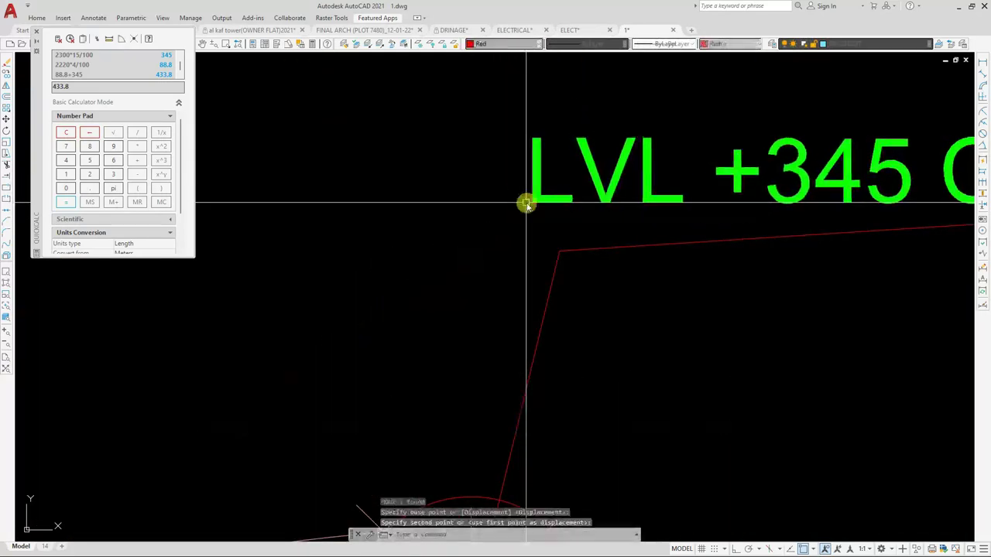
Stretch the free end of the leader's upper segment downward to level it under the text
{"action": "scroll", "coordinate": [407, 231], "scroll_direction": "down", "scroll_amount": 5}
{"action": "left_click", "coordinate": [694, 188]}
{"action": "left_click", "coordinate": [624, 249]}
{"action": "type", "text": "s"}
{"action": "key", "text": "Return"}
{"action": "left_click", "coordinate": [594, 282]}
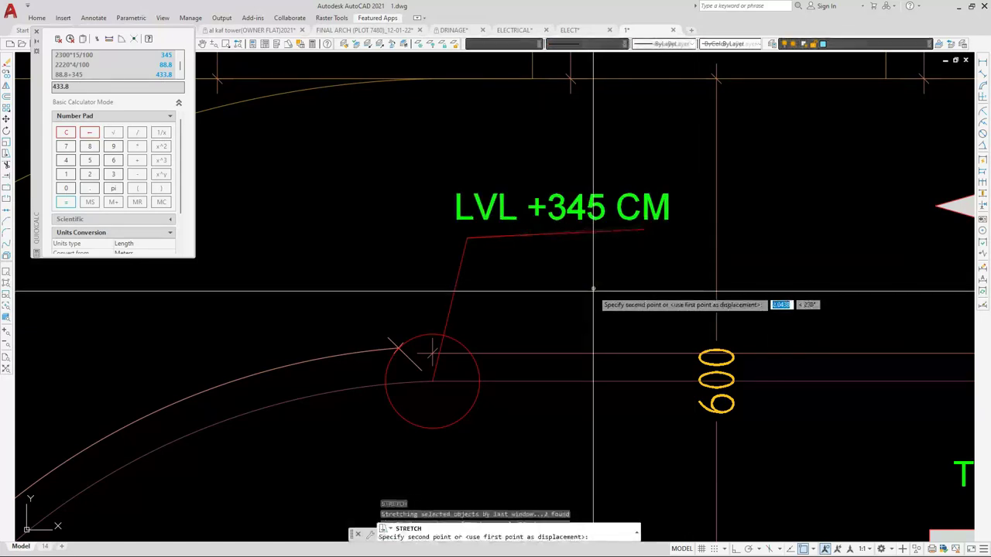
{"action": "left_click", "coordinate": [593, 294]}
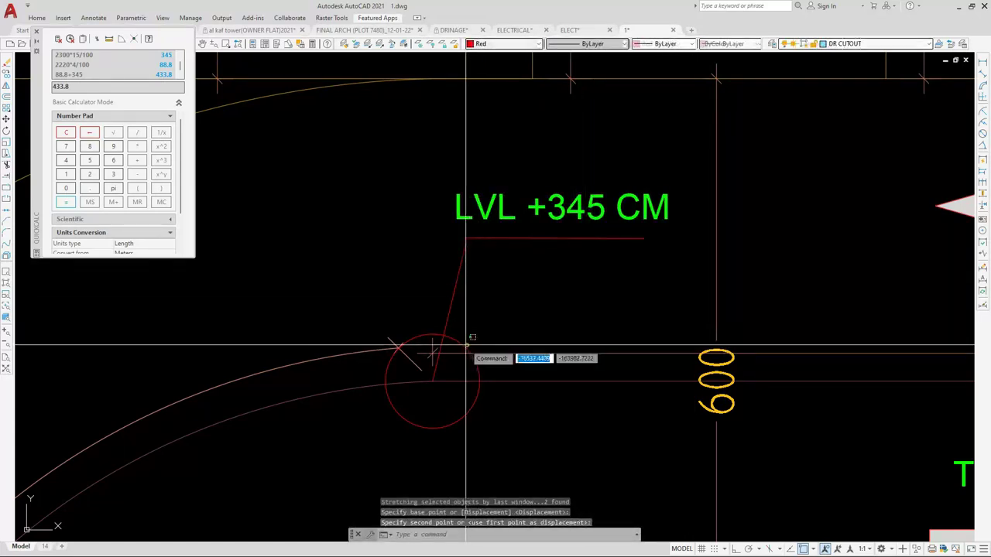
{"action": "left_click", "coordinate": [433, 336]}
{"action": "left_click", "coordinate": [433, 336]}
{"action": "scroll", "coordinate": [422, 338], "scroll_direction": "up", "scroll_amount": 4}
{"action": "key", "text": "Escape"}
{"action": "scroll", "coordinate": [422, 338], "scroll_direction": "down", "scroll_amount": 6}
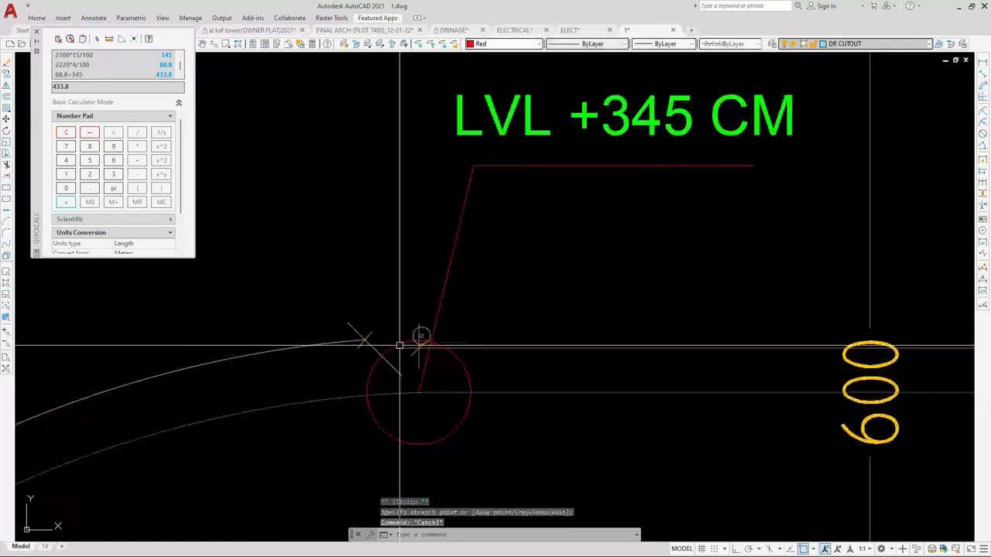
Change the level text above the leader to LVL +433.8 CM
{"action": "scroll", "coordinate": [472, 187], "scroll_direction": "up", "scroll_amount": 5}
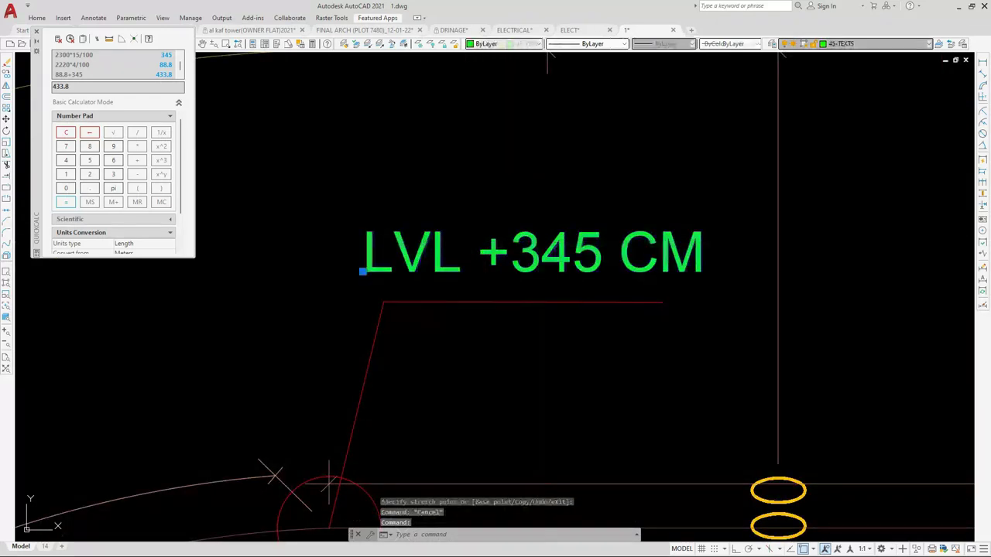
{"action": "double_click", "coordinate": [524, 259]}
{"action": "left_click_drag", "start_coordinate": [517, 267], "coordinate": [578, 267]}
{"action": "type", "text": "43"}
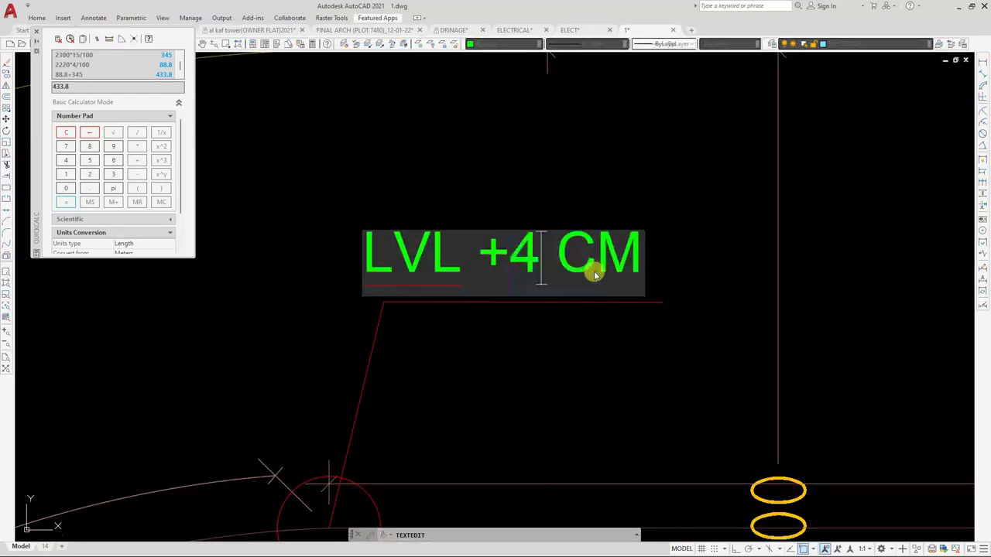
{"action": "type", "text": "3"}
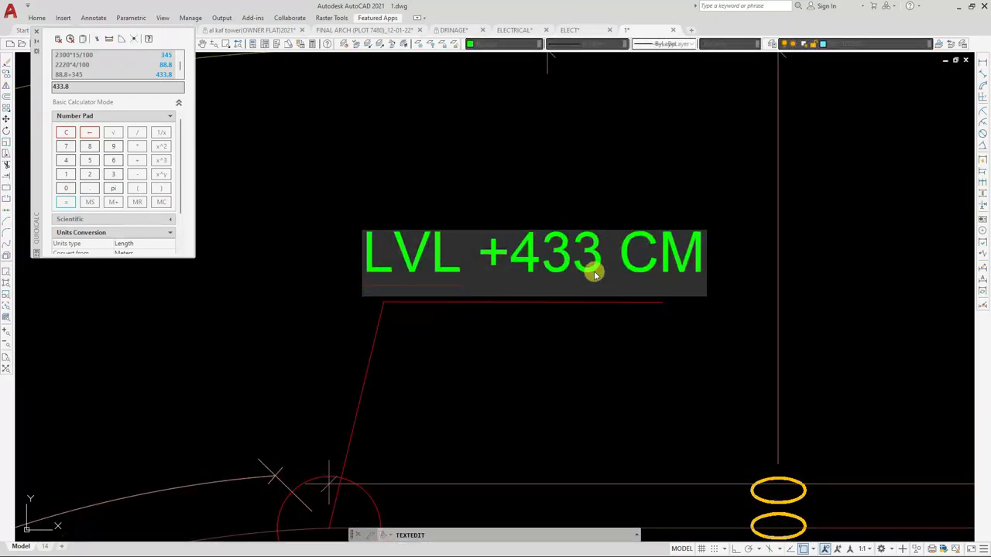
{"action": "type", "text": ".8"}
{"action": "left_click", "coordinate": [565, 354]}
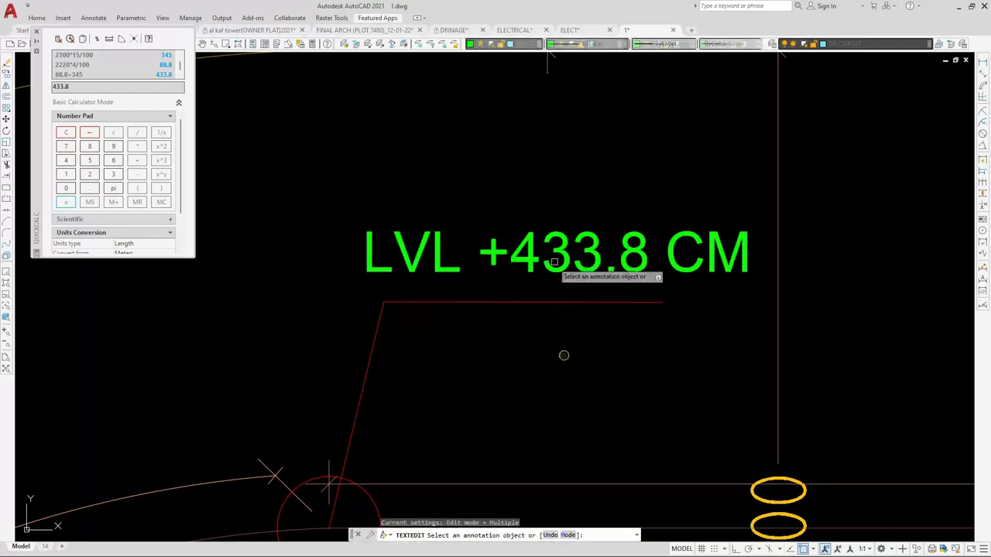
{"action": "scroll", "coordinate": [360, 387], "scroll_direction": "down", "scroll_amount": 5}
{"action": "middle_click_drag", "start_coordinate": [363, 381], "coordinate": [457, 274]}
{"action": "key", "text": "Escape"}
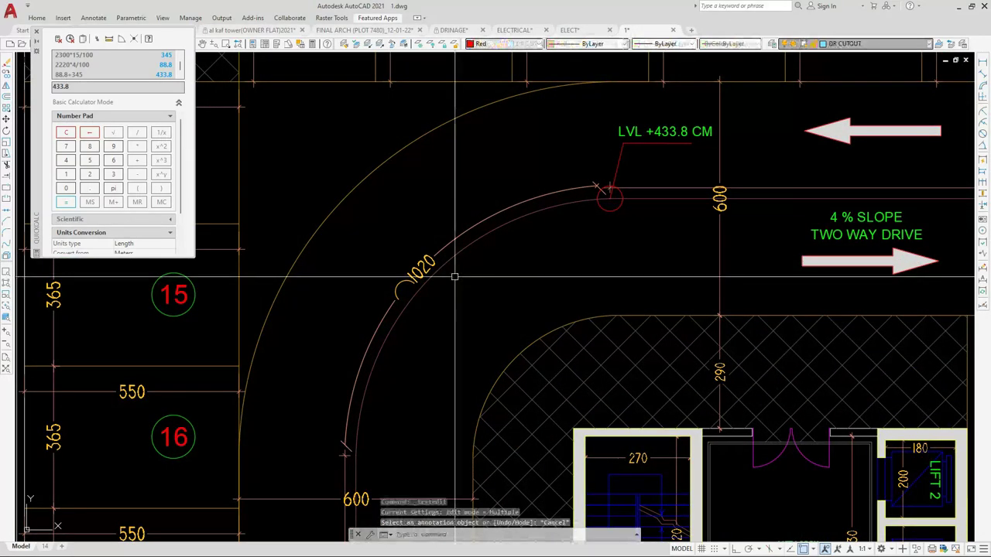
Copy the complete level tag from its circle centre to both ends of the left 1000 driveway straight
{"action": "left_click", "coordinate": [572, 242]}
{"action": "left_click", "coordinate": [685, 140]}
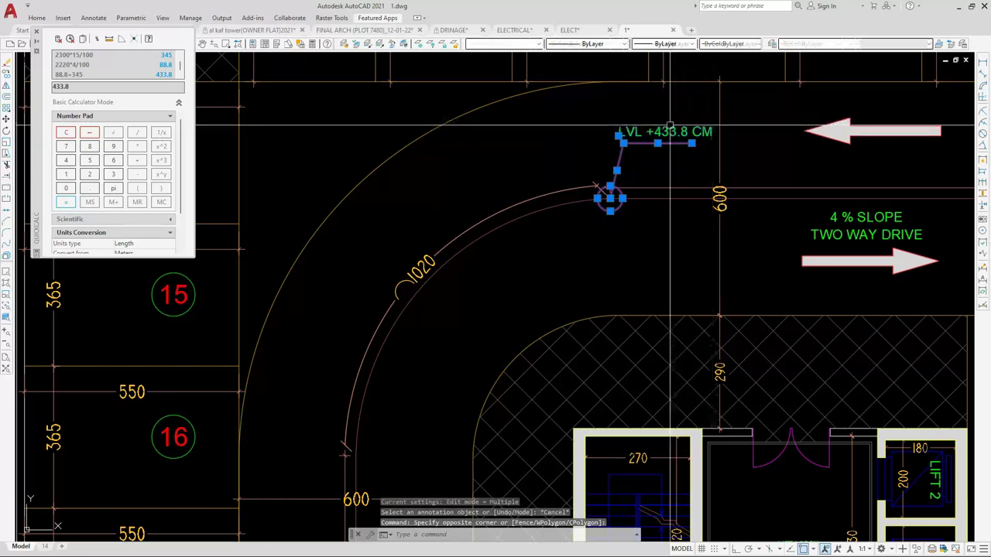
{"action": "type", "text": "co"}
{"action": "key", "text": "Return"}
{"action": "scroll", "coordinate": [590, 198], "scroll_direction": "up", "scroll_amount": 2}
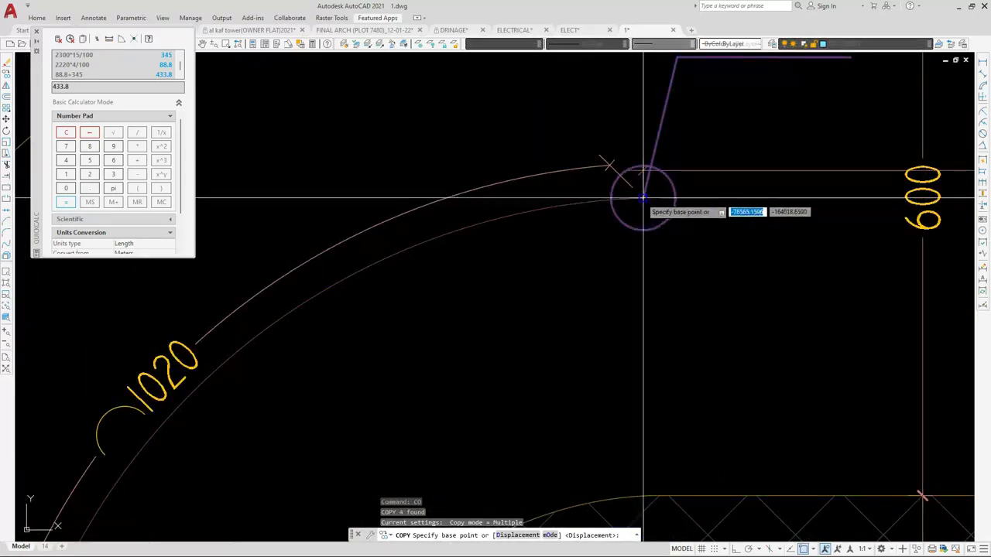
{"action": "left_click", "coordinate": [643, 198]}
{"action": "scroll", "coordinate": [626, 186], "scroll_direction": "down", "scroll_amount": 3}
{"action": "scroll", "coordinate": [457, 373], "scroll_direction": "up", "scroll_amount": 6}
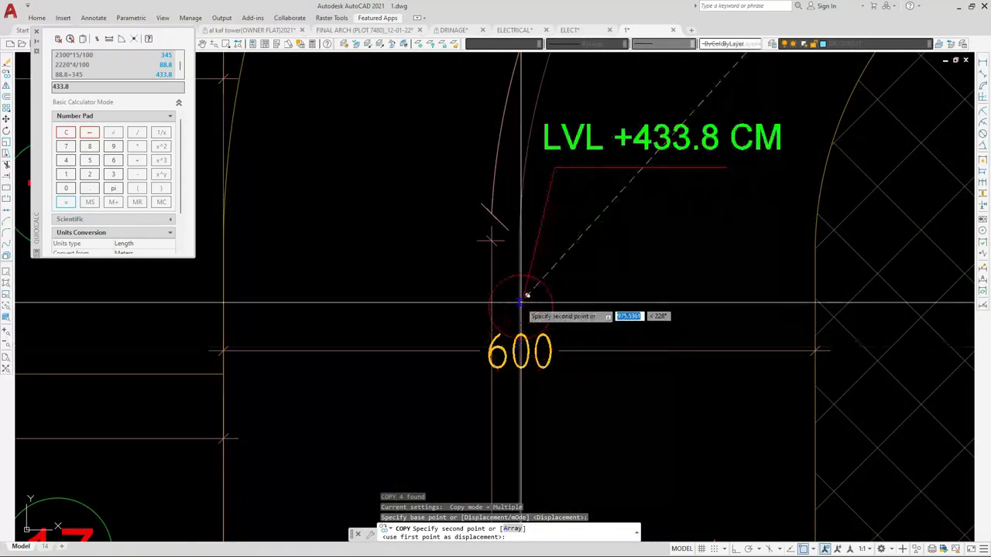
{"action": "scroll", "coordinate": [486, 239], "scroll_direction": "down", "scroll_amount": 8}
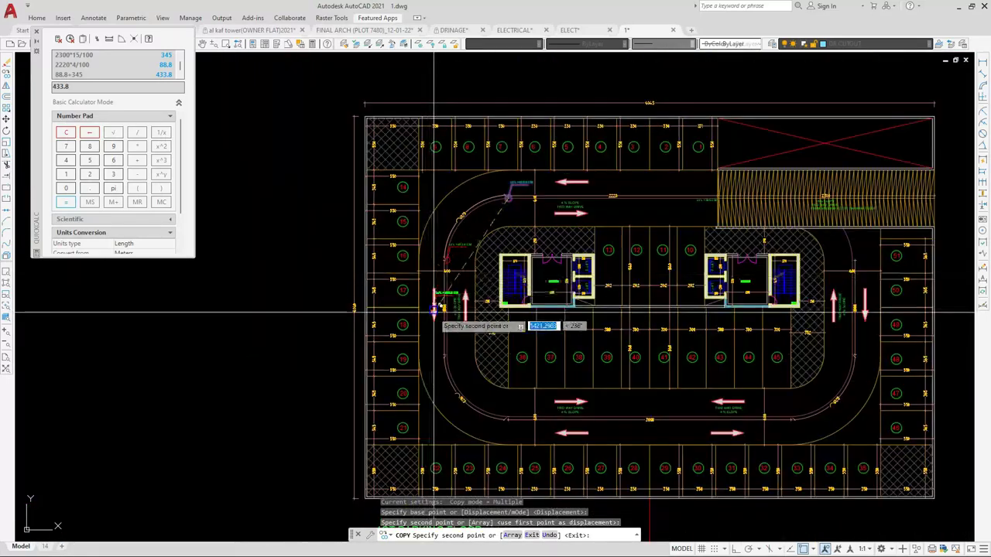
{"action": "scroll", "coordinate": [441, 364], "scroll_direction": "up", "scroll_amount": 8}
{"action": "scroll", "coordinate": [445, 279], "scroll_direction": "down", "scroll_amount": 8}
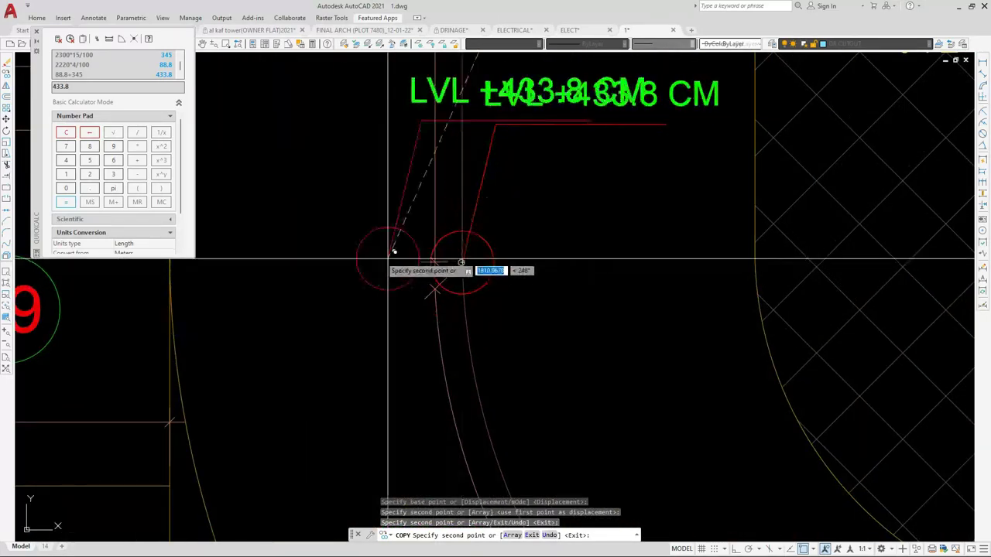
Place further copies of the level tag at both ends of the lower driveway straight and of the right-hand straight
{"action": "scroll", "coordinate": [431, 365], "scroll_direction": "up", "scroll_amount": 8}
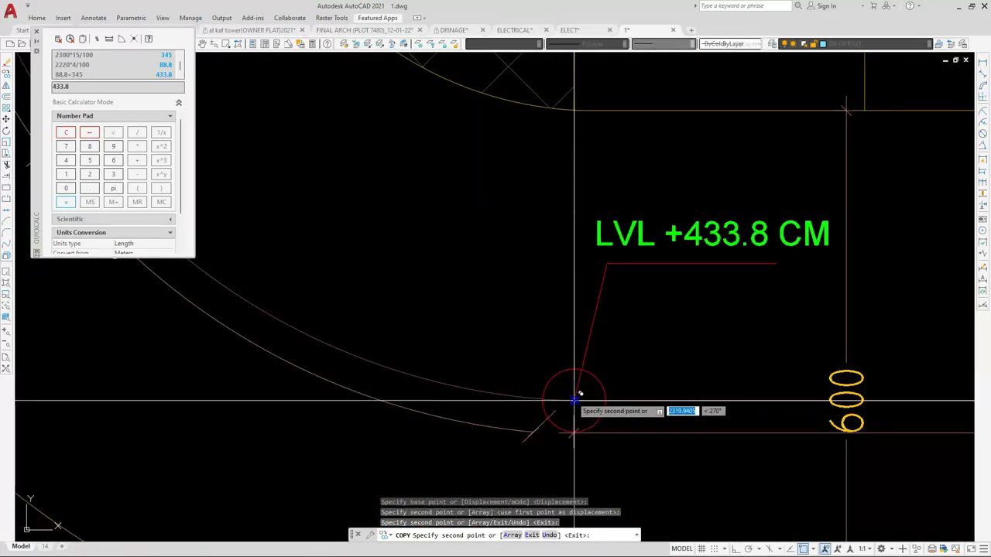
{"action": "scroll", "coordinate": [232, 333], "scroll_direction": "down", "scroll_amount": 8}
{"action": "scroll", "coordinate": [395, 338], "scroll_direction": "up", "scroll_amount": 10}
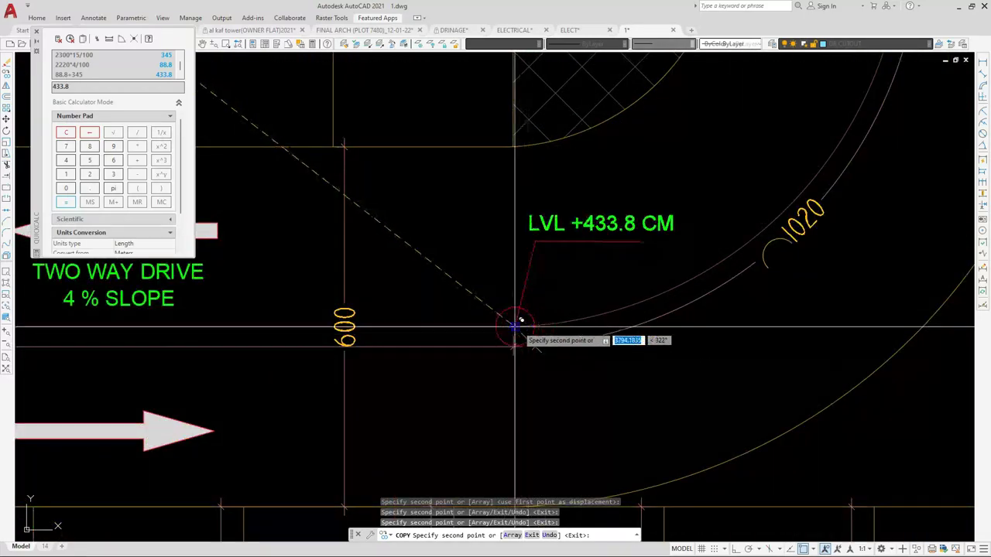
{"action": "scroll", "coordinate": [518, 328], "scroll_direction": "down", "scroll_amount": 3}
{"action": "scroll", "coordinate": [597, 210], "scroll_direction": "up", "scroll_amount": 8}
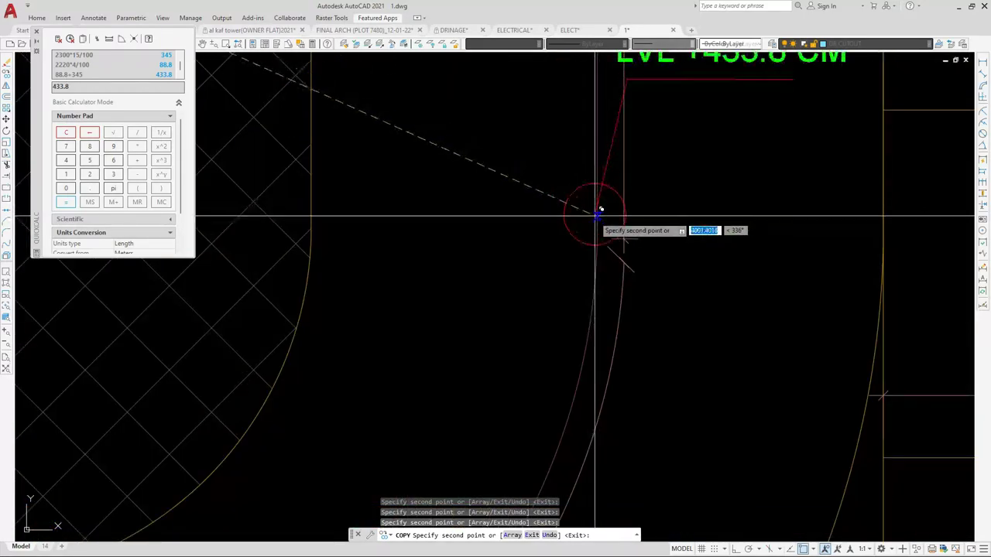
{"action": "scroll", "coordinate": [593, 228], "scroll_direction": "down", "scroll_amount": 8}
{"action": "scroll", "coordinate": [478, 376], "scroll_direction": "down", "scroll_amount": 3}
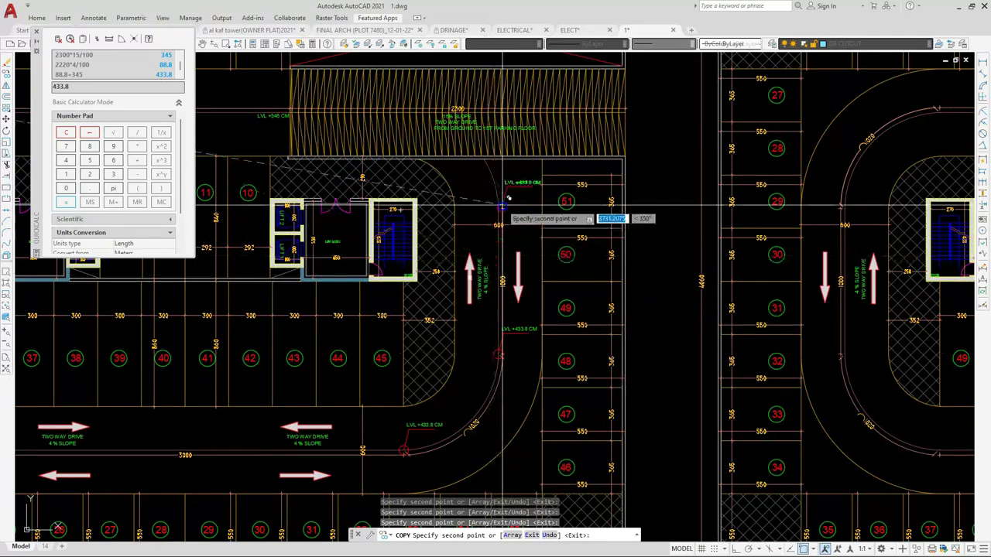
{"action": "scroll", "coordinate": [495, 200], "scroll_direction": "up", "scroll_amount": 8}
{"action": "scroll", "coordinate": [472, 269], "scroll_direction": "down", "scroll_amount": 8}
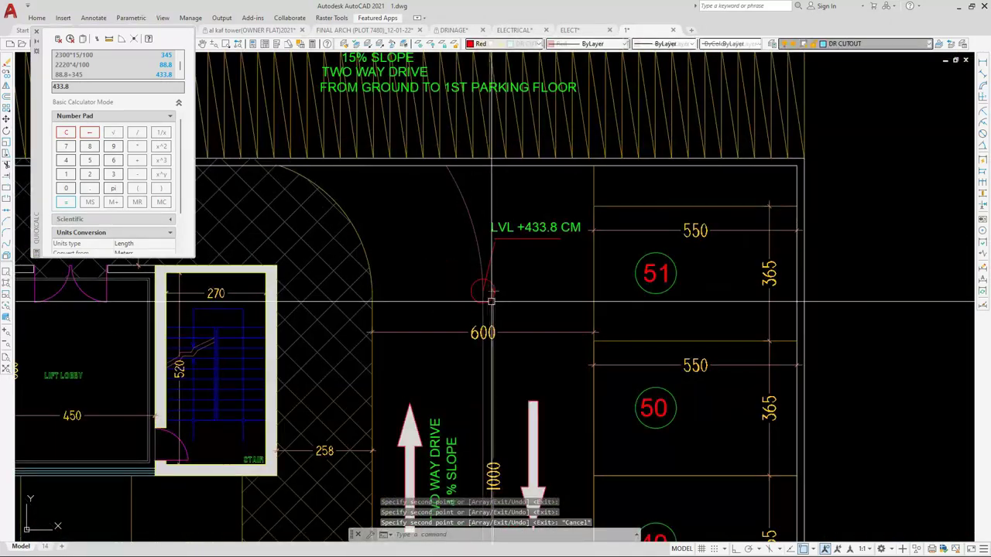
{"action": "key", "text": "Escape"}
Calculate the level at the end of the upper-left curve as 1020*4/100, and add 433.8 to the result
{"action": "scroll", "coordinate": [496, 277], "scroll_direction": "down", "scroll_amount": 4}
{"action": "scroll", "coordinate": [302, 329], "scroll_direction": "up", "scroll_amount": 9}
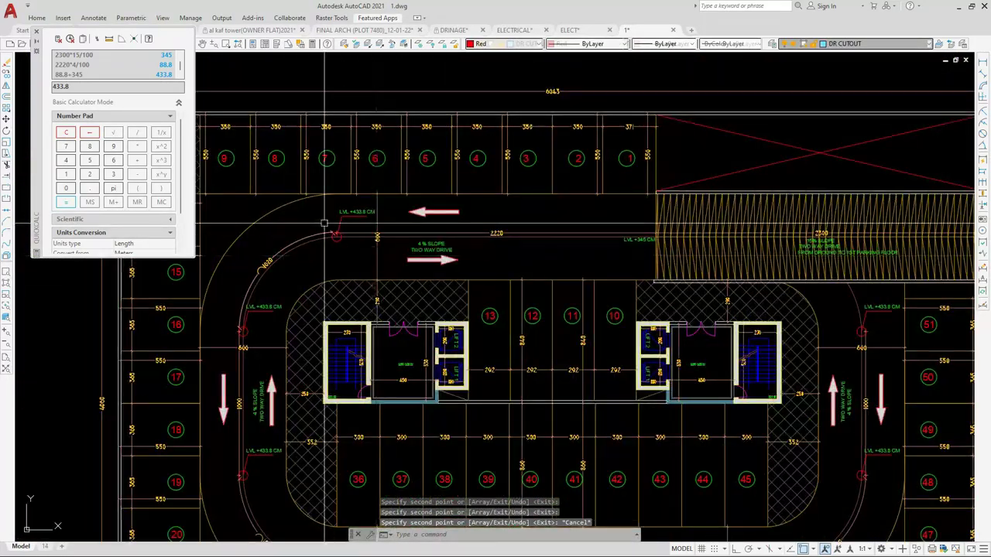
{"action": "scroll", "coordinate": [302, 329], "scroll_direction": "up", "scroll_amount": 3}
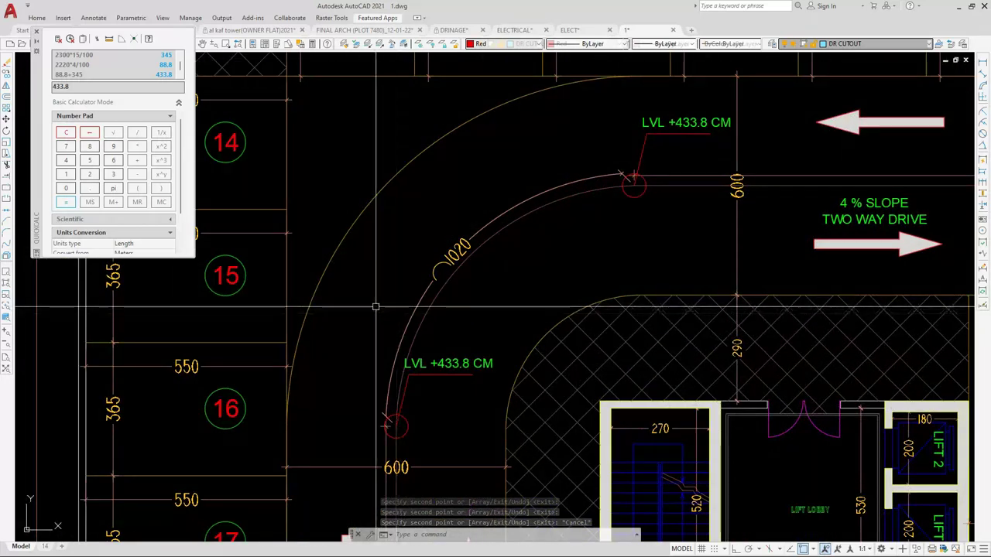
{"action": "left_click", "coordinate": [66, 133]}
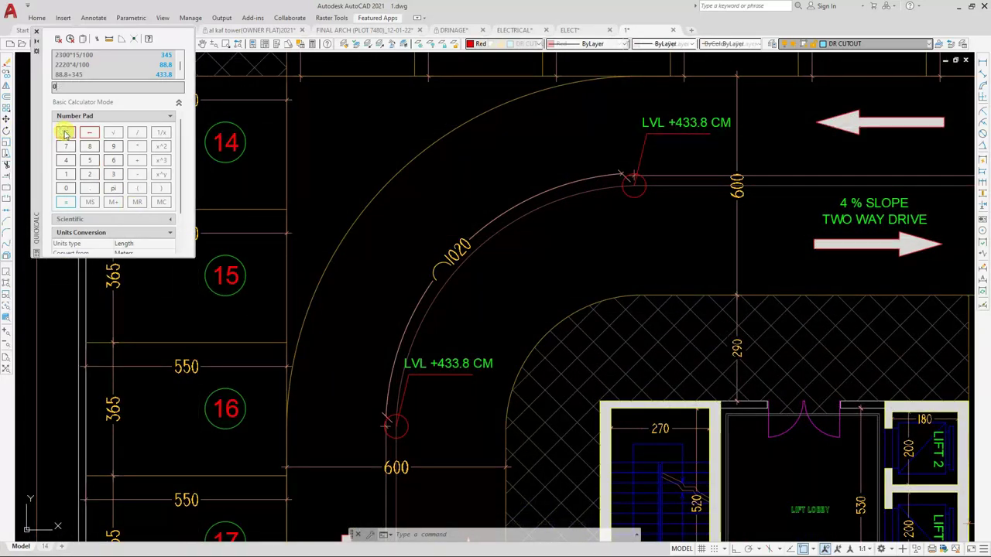
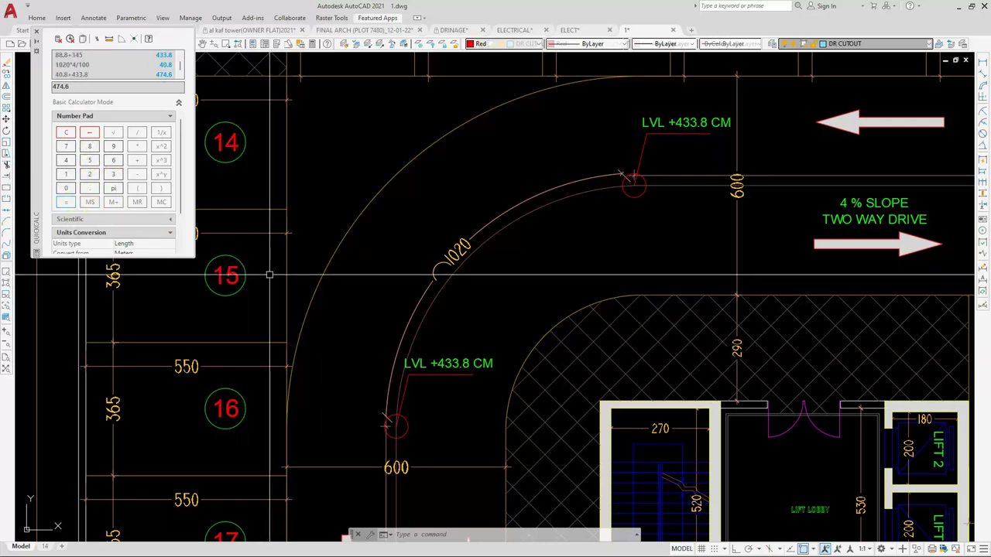
Change the level tag at the lower end of the upper-left 1020 curve to LVL +474.6 CM
{"action": "scroll", "coordinate": [425, 365], "scroll_direction": "up", "scroll_amount": 4}
{"action": "left_click", "coordinate": [483, 361]}
{"action": "double_click", "coordinate": [482, 362]}
{"action": "left_click_drag", "start_coordinate": [478, 361], "coordinate": [499, 365]}
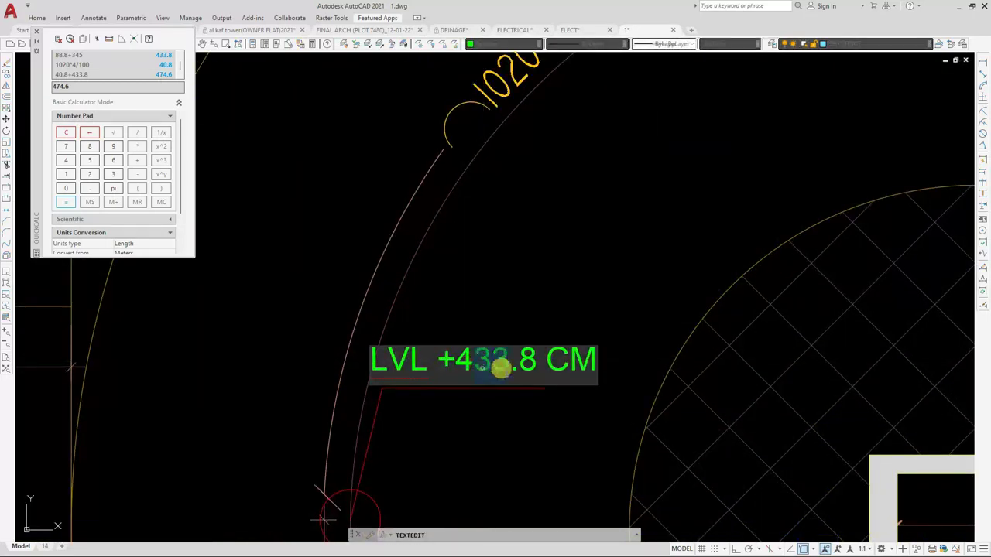
{"action": "type", "text": "7"}
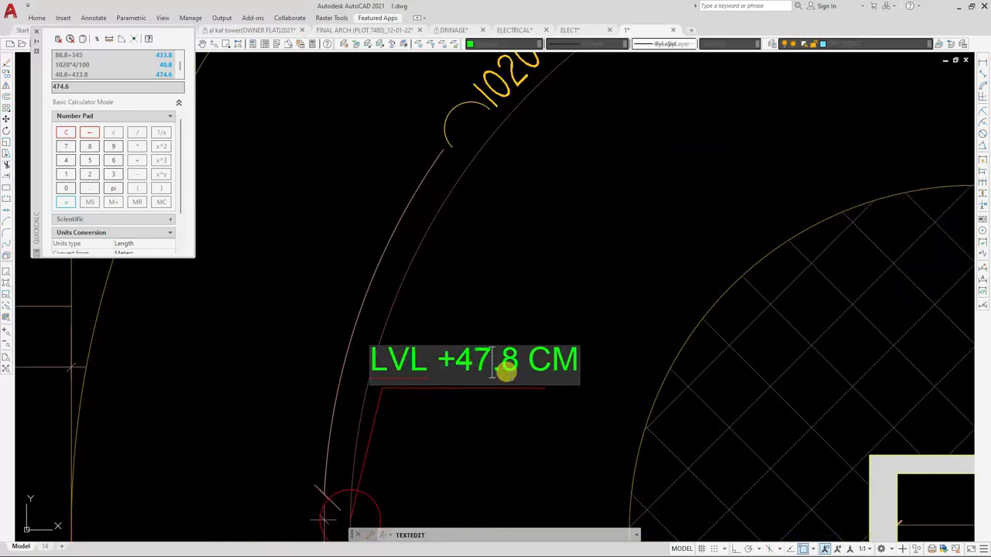
{"action": "type", "text": "4."}
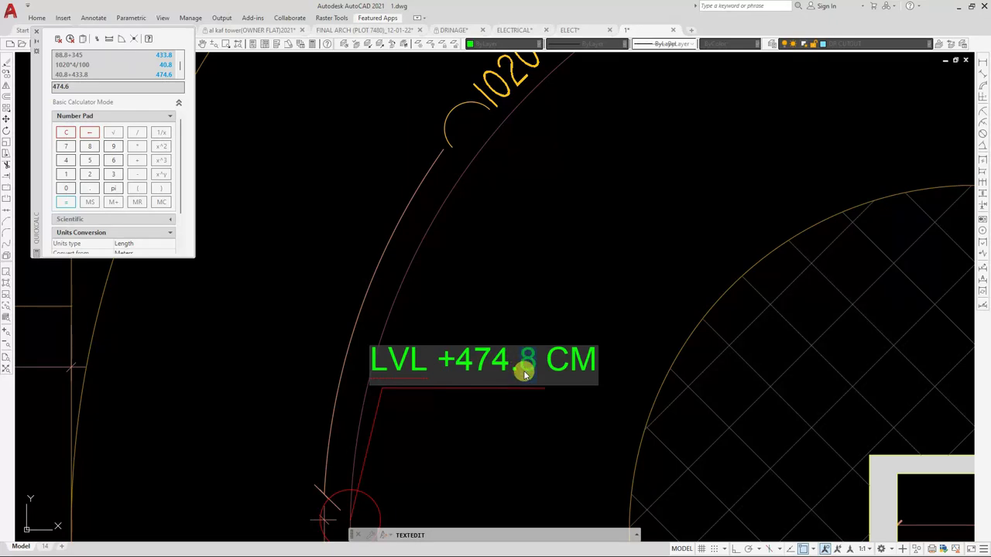
{"action": "type", "text": "6"}
{"action": "left_click", "coordinate": [495, 310]}
{"action": "scroll", "coordinate": [495, 309], "scroll_direction": "down", "scroll_amount": 5}
{"action": "scroll", "coordinate": [452, 418], "scroll_direction": "up", "scroll_amount": 8}
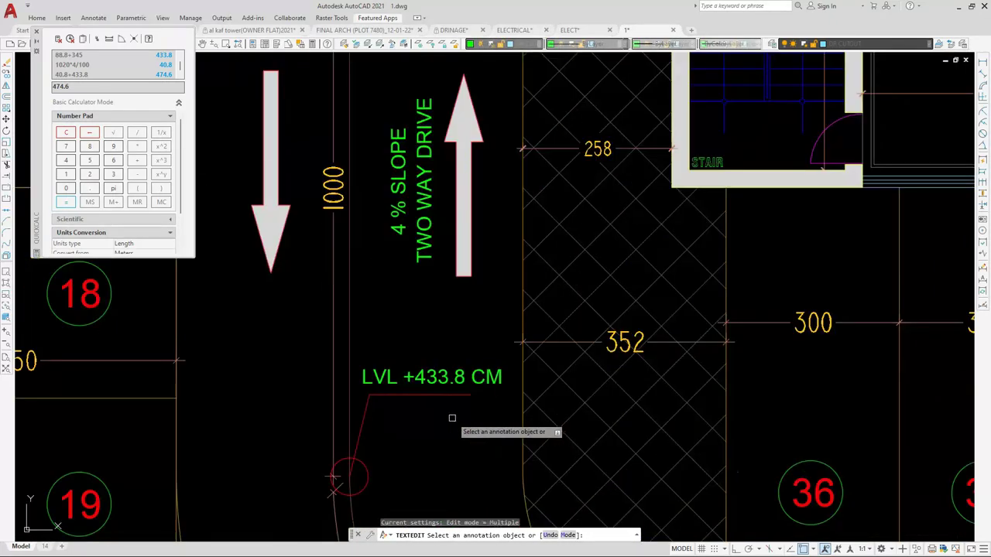
Calculate the rise along the left-hand straight as 1000*4/100, and add 474.6 to the result
{"action": "middle_click_drag", "start_coordinate": [452, 418], "coordinate": [467, 381]}
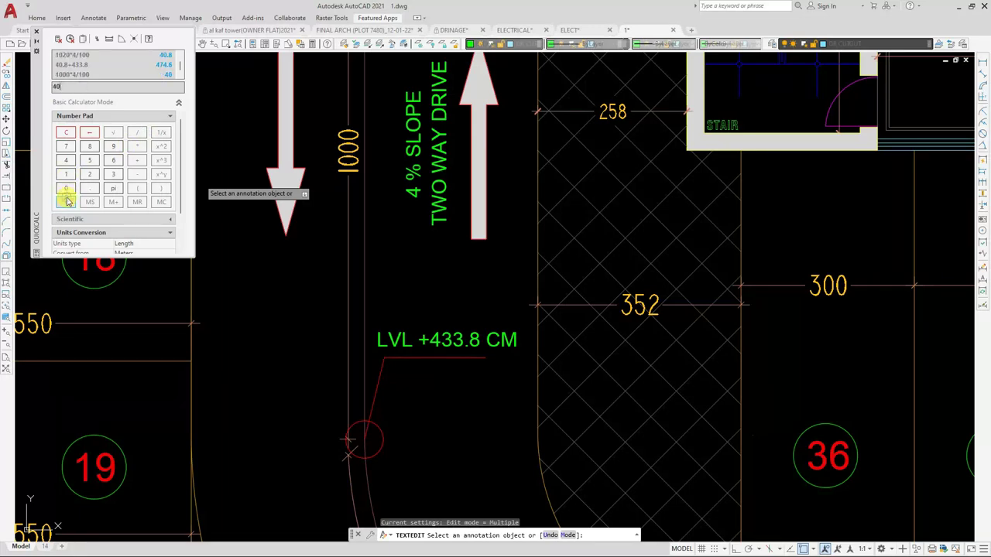
{"action": "left_click", "coordinate": [137, 164]}
{"action": "scroll", "coordinate": [313, 296], "scroll_direction": "down", "scroll_amount": 3}
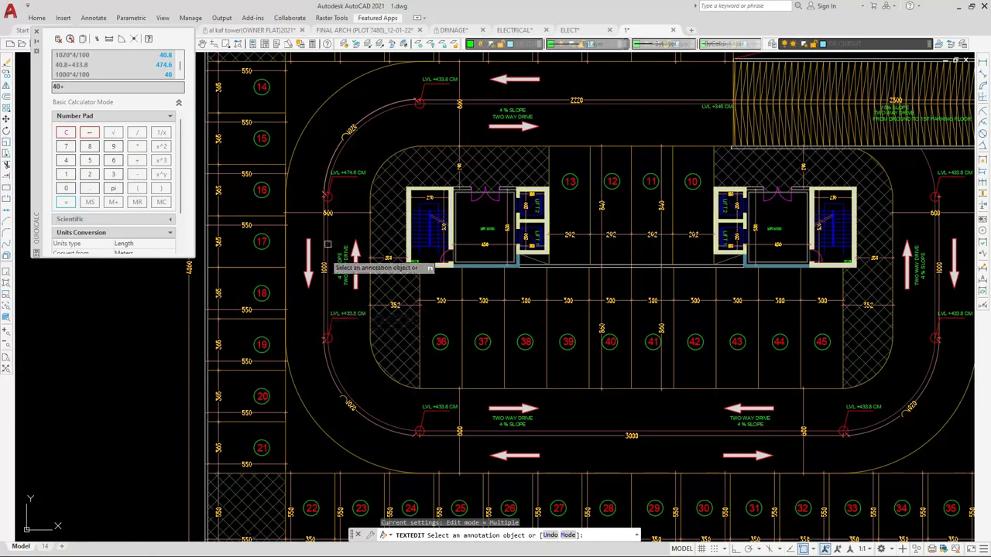
{"action": "scroll", "coordinate": [342, 183], "scroll_direction": "up", "scroll_amount": 2}
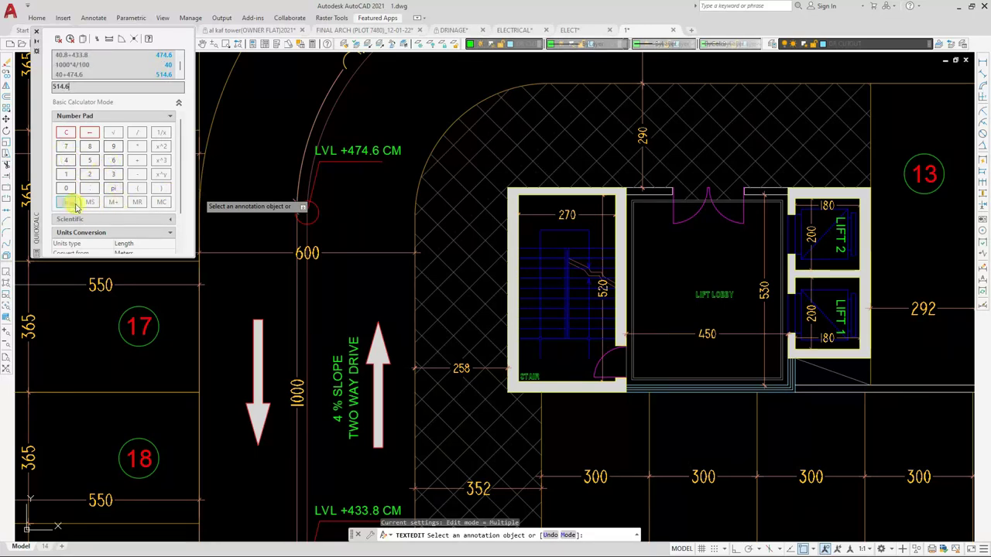
Change the level tag at the lower end of the left-hand 1000 straight to LVL +514.6 CM
{"action": "scroll", "coordinate": [325, 232], "scroll_direction": "down", "scroll_amount": 3}
{"action": "scroll", "coordinate": [323, 410], "scroll_direction": "up", "scroll_amount": 9}
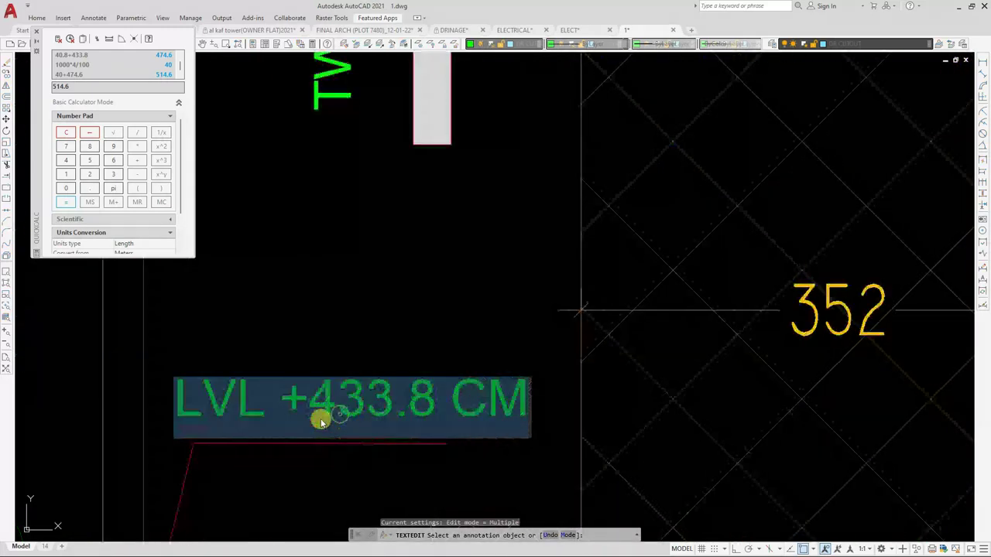
{"action": "left_click", "coordinate": [322, 422]}
{"action": "left_click_drag", "start_coordinate": [312, 403], "coordinate": [387, 413]}
{"action": "type", "text": "51"}
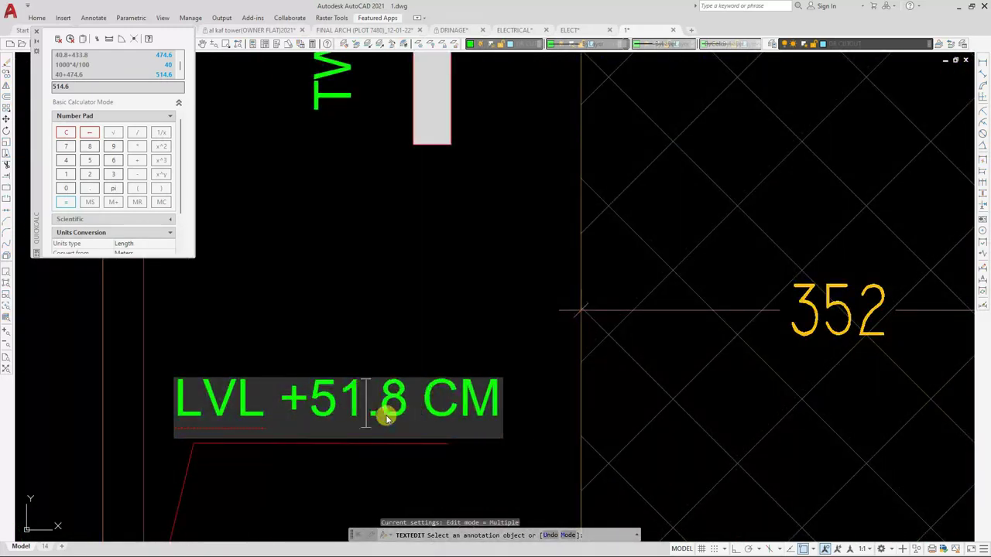
{"action": "type", "text": "4"}
{"action": "double_click", "coordinate": [421, 404]}
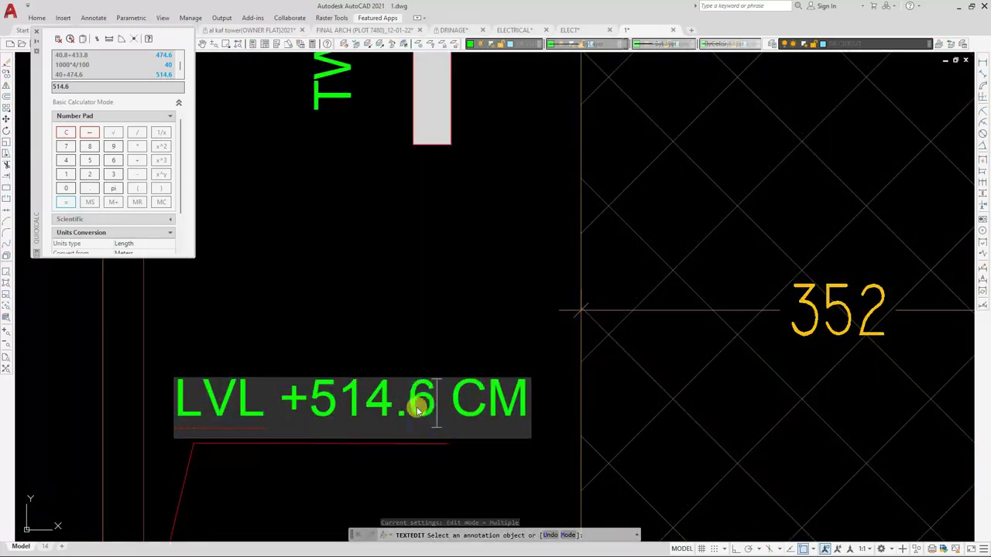
{"action": "left_click", "coordinate": [359, 250]}
Calculate the level at the end of the lower-left 1020 curve as 514.6+40.8
{"action": "scroll", "coordinate": [358, 250], "scroll_direction": "down", "scroll_amount": 6}
{"action": "scroll", "coordinate": [410, 309], "scroll_direction": "down", "scroll_amount": 3}
{"action": "scroll", "coordinate": [420, 426], "scroll_direction": "up", "scroll_amount": 5}
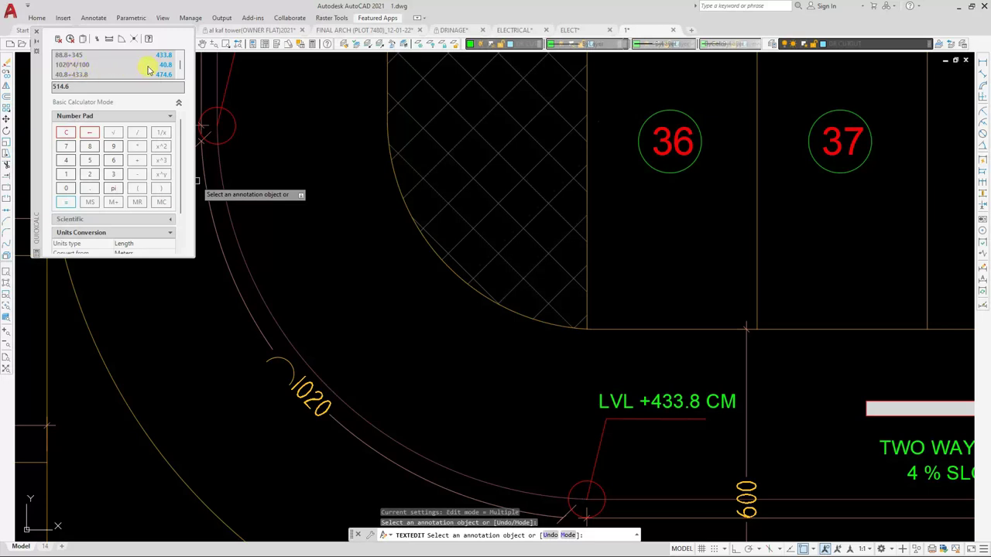
{"action": "scroll", "coordinate": [340, 274], "scroll_direction": "down", "scroll_amount": 2}
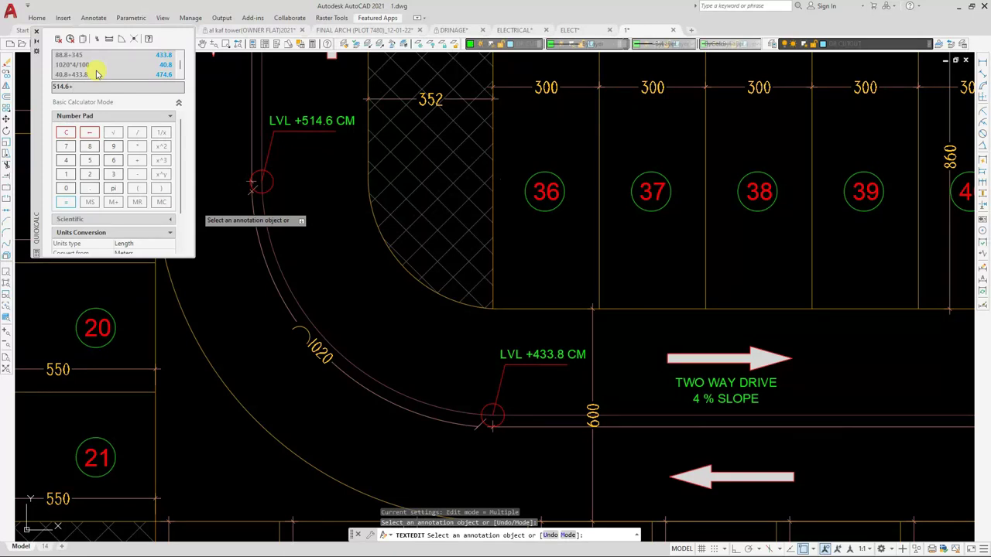
{"action": "left_click", "coordinate": [71, 160]}
{"action": "left_click", "coordinate": [87, 188]}
{"action": "left_click", "coordinate": [89, 147]}
{"action": "left_click", "coordinate": [66, 202]}
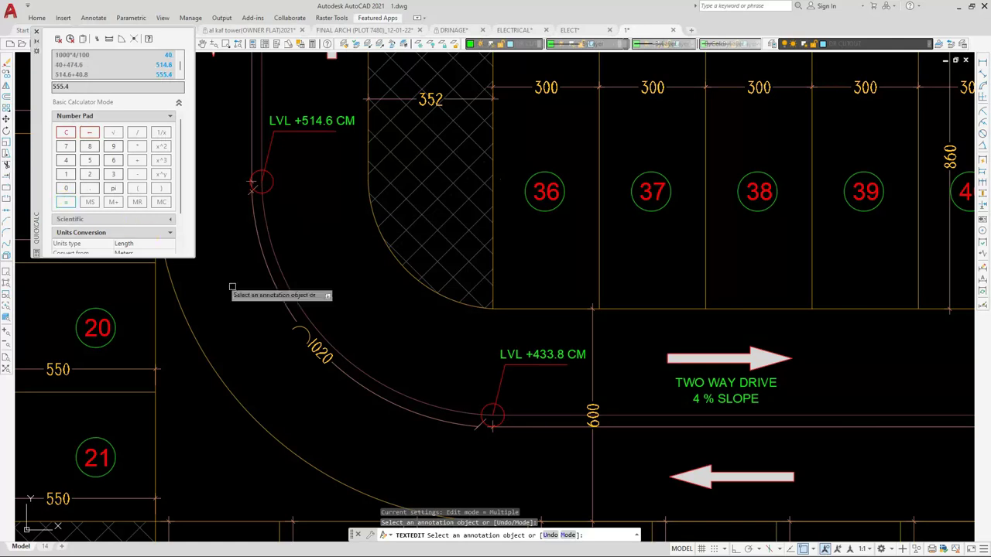
Change the level tag where the lower-left curve meets the lower driveway straight to LVL +555.4 CM
{"action": "left_click", "coordinate": [526, 357]}
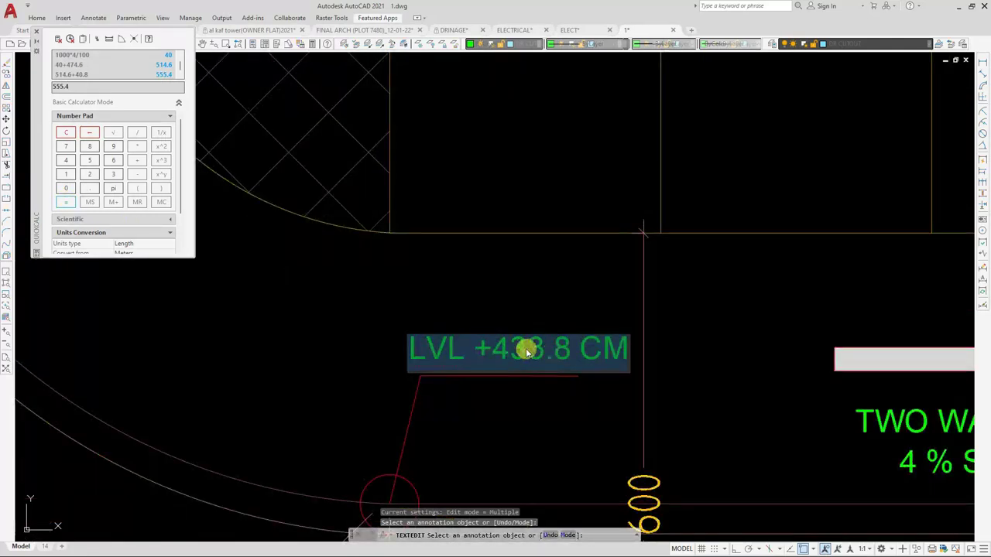
{"action": "mouse_move", "coordinate": [512, 353]}
{"action": "left_mouse_down"}
{"action": "mouse_move", "coordinate": [537, 364]}
{"action": "mouse_move", "coordinate": [496, 357]}
{"action": "left_mouse_up"}
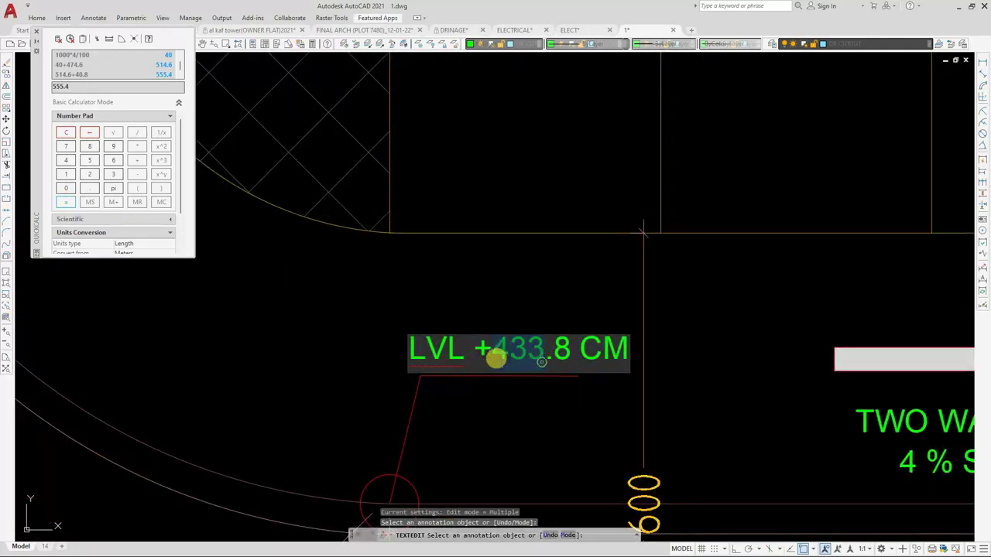
{"action": "type", "text": "555"}
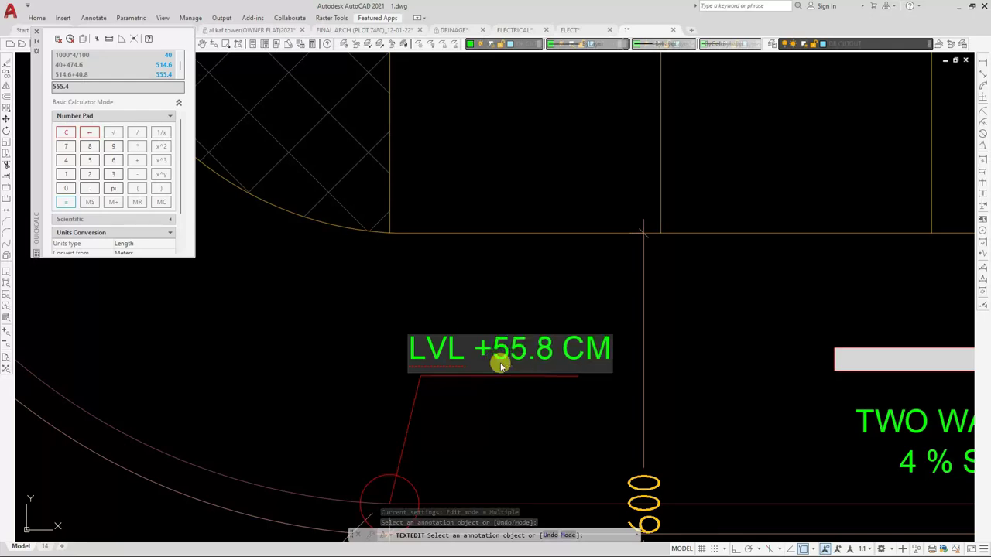
{"action": "left_click_drag", "start_coordinate": [555, 350], "coordinate": [565, 355]}
{"action": "type", "text": "4"}
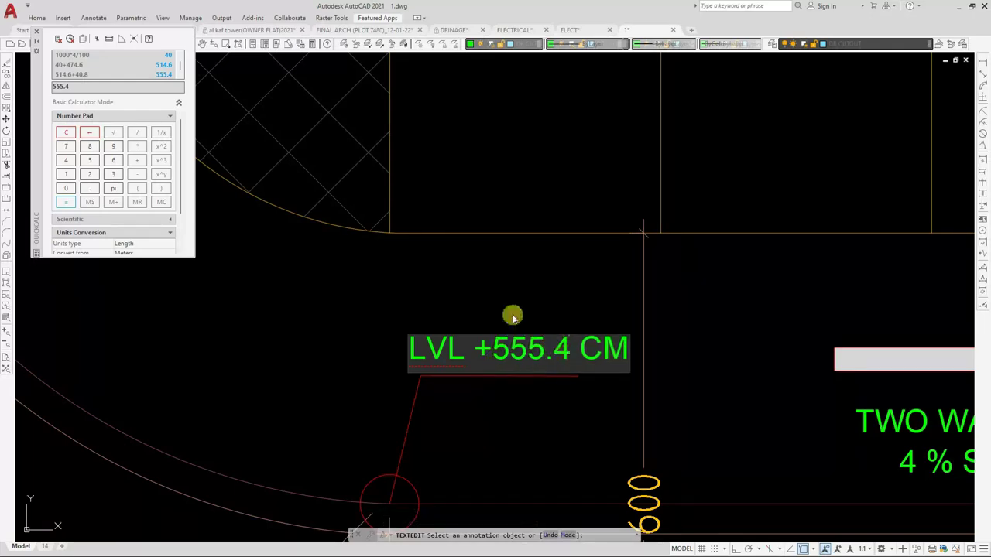
{"action": "left_click", "coordinate": [512, 316]}
Calculate the rise along the lower driveway straight as 3000*4/100, and add 555.4 to the result
{"action": "scroll", "coordinate": [417, 326], "scroll_direction": "down", "scroll_amount": 2}
{"action": "scroll", "coordinate": [415, 333], "scroll_direction": "down", "scroll_amount": 5}
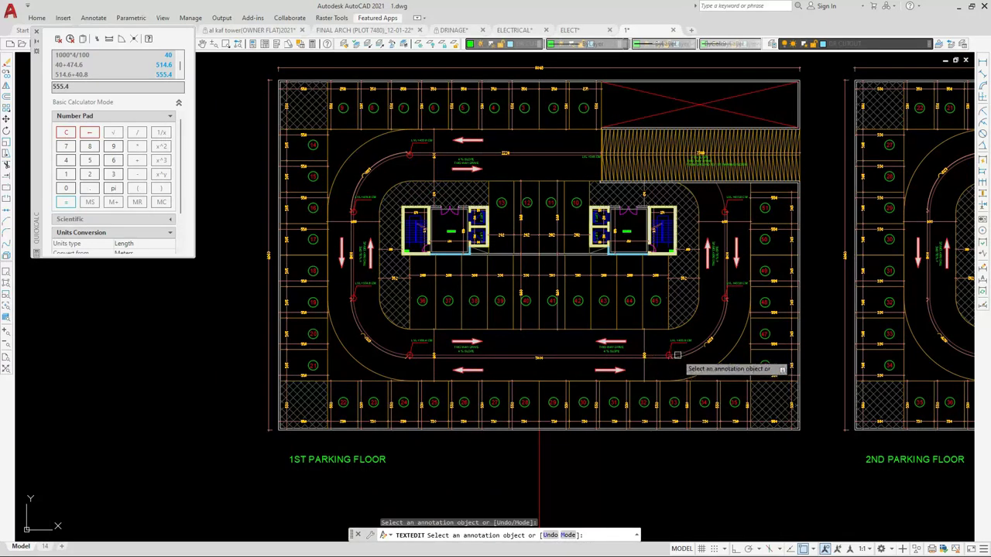
{"action": "scroll", "coordinate": [660, 358], "scroll_direction": "up", "scroll_amount": 5}
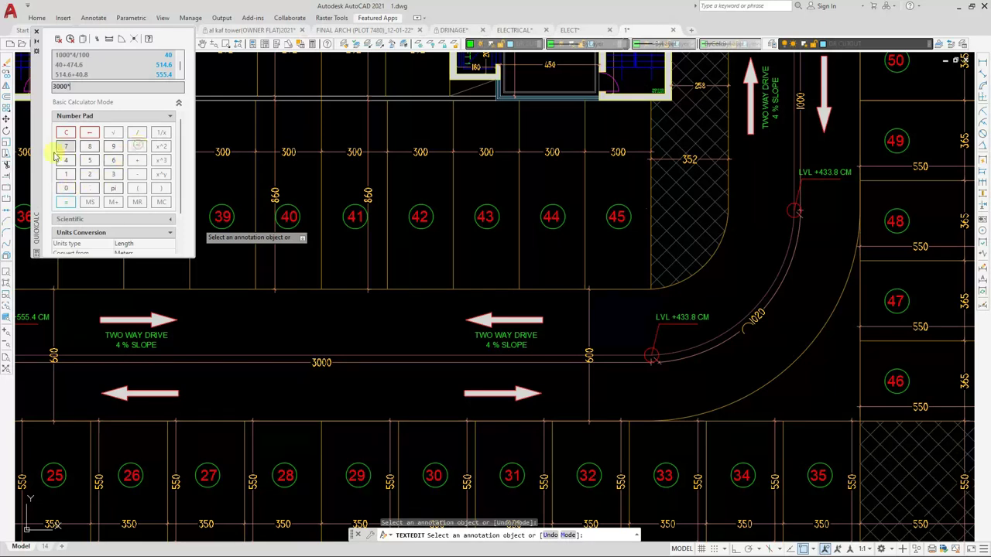
{"action": "left_click", "coordinate": [136, 133]}
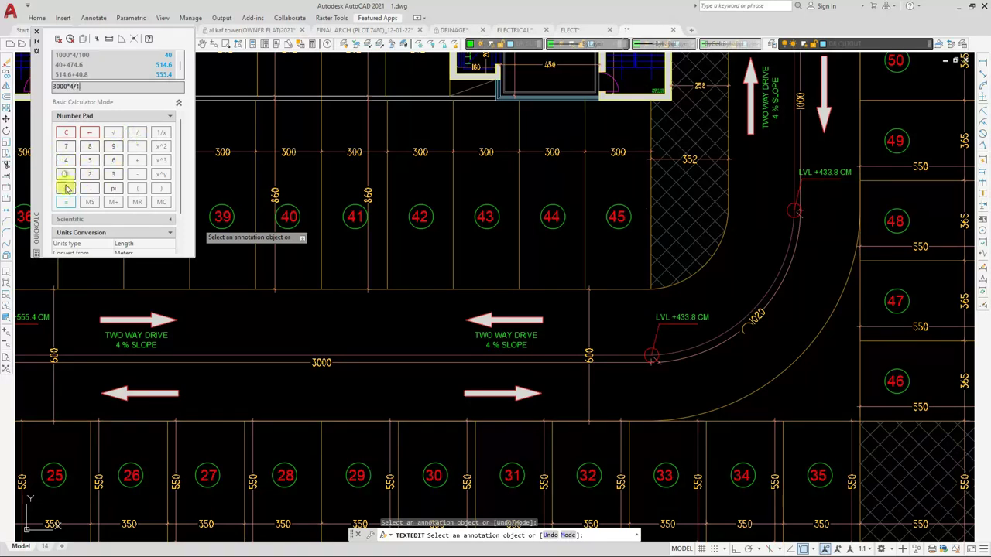
{"action": "left_click", "coordinate": [67, 203]}
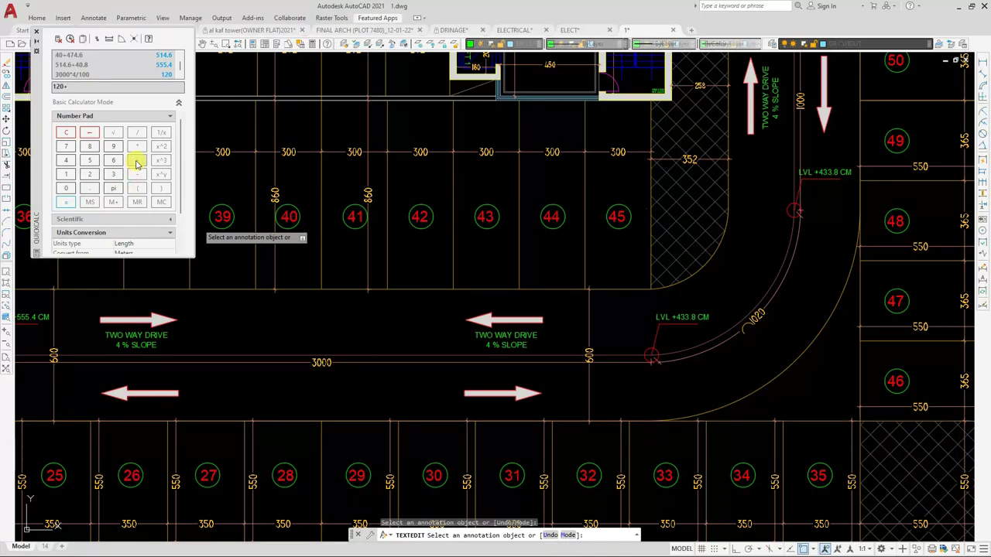
{"action": "scroll", "coordinate": [384, 298], "scroll_direction": "down", "scroll_amount": 3}
{"action": "scroll", "coordinate": [155, 309], "scroll_direction": "up", "scroll_amount": 3}
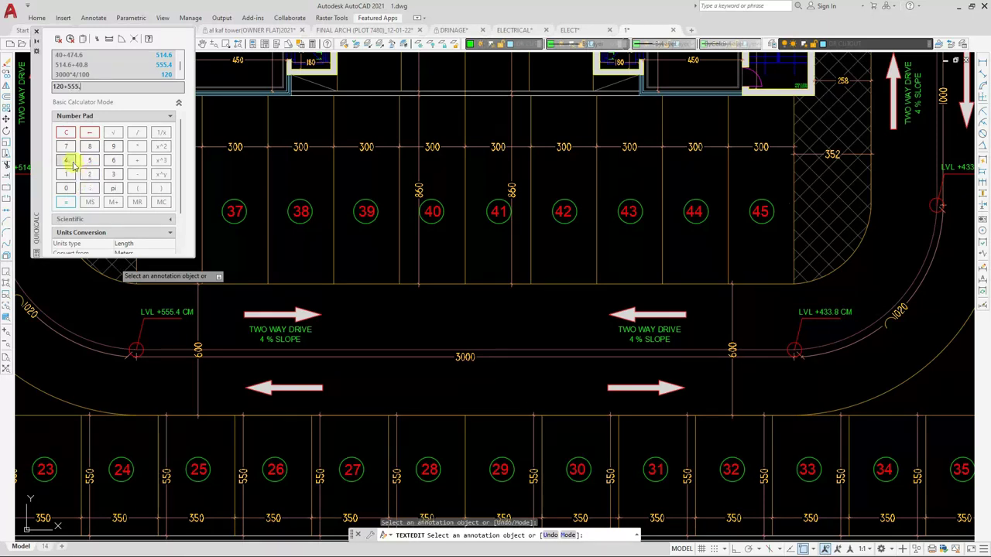
{"action": "left_click", "coordinate": [68, 203]}
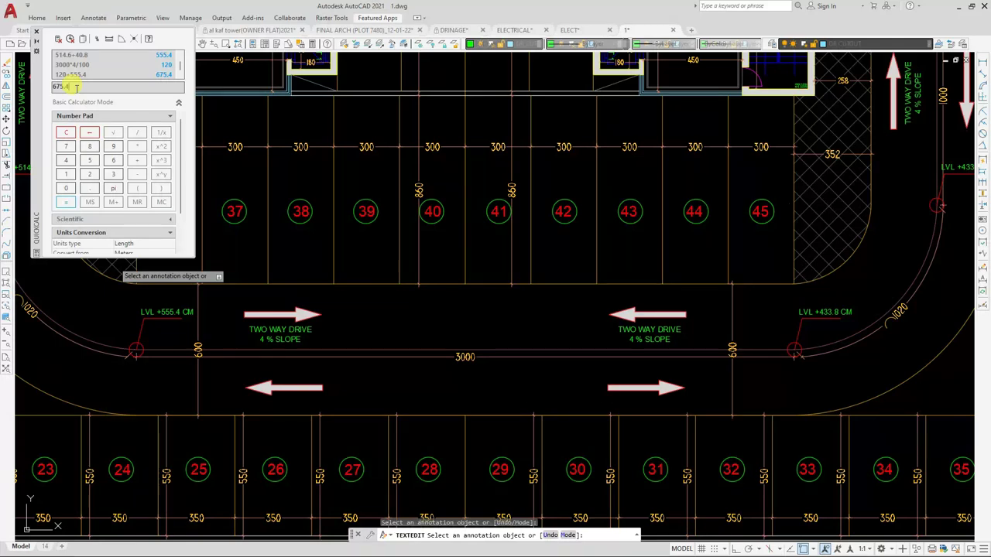
Change the level tag at the right end of the lower 3000 straight to LVL +675.4 CM
{"action": "scroll", "coordinate": [837, 310], "scroll_direction": "up", "scroll_amount": 6}
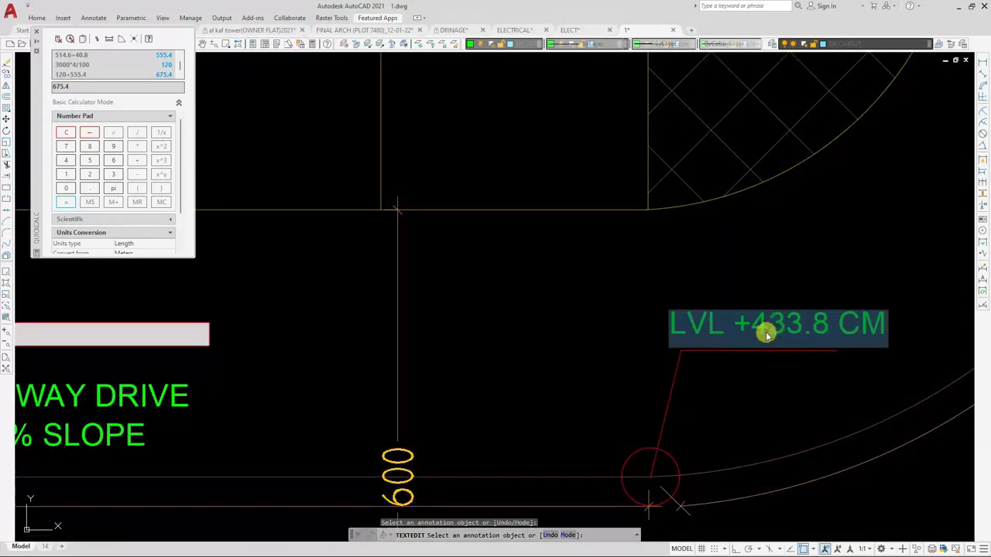
{"action": "left_click_drag", "start_coordinate": [753, 326], "coordinate": [814, 332]}
{"action": "type", "text": "675"}
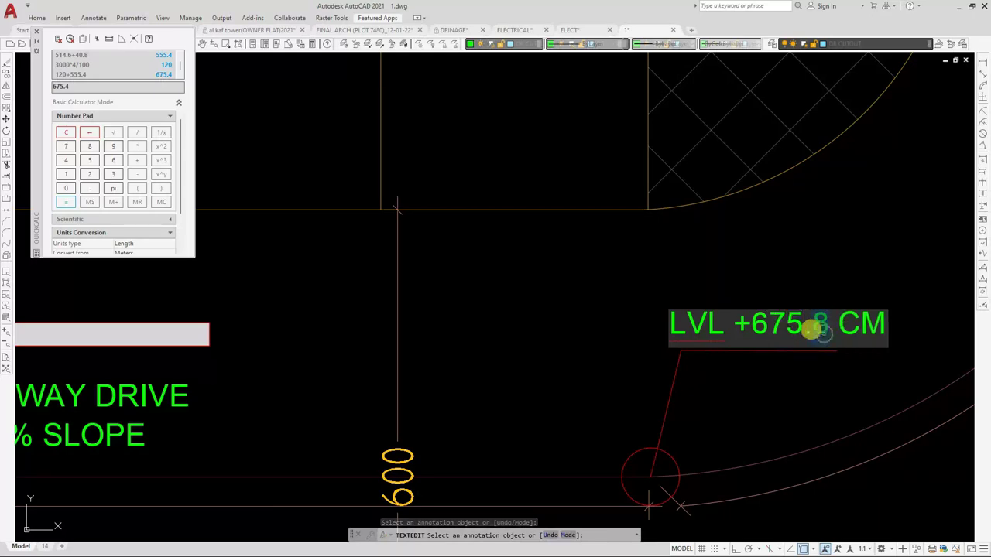
{"action": "type", "text": ".4"}
{"action": "left_click", "coordinate": [519, 406]}
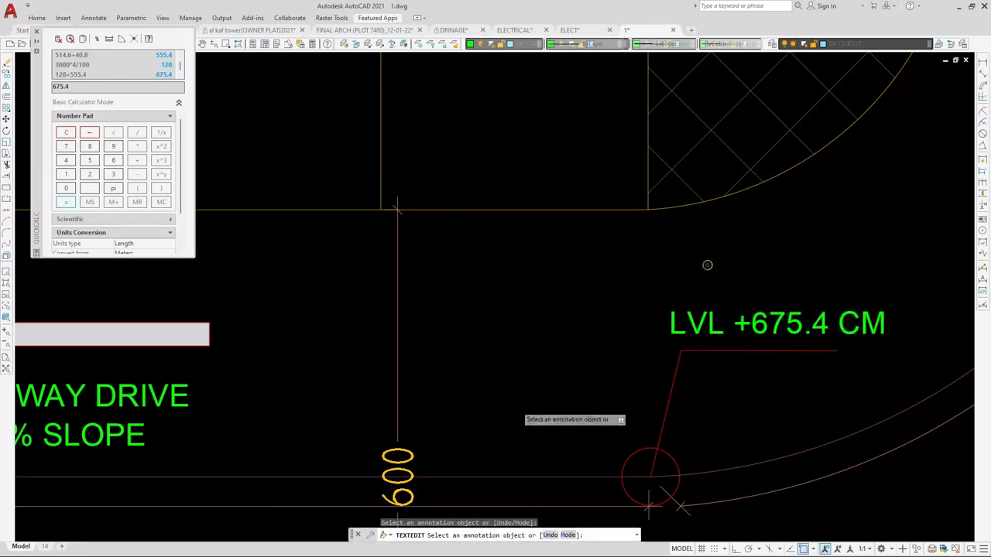
Calculate the level at the end of the lower-right 1020 curve as 675.4+40.8
{"action": "scroll", "coordinate": [520, 405], "scroll_direction": "down", "scroll_amount": 6}
{"action": "scroll", "coordinate": [690, 306], "scroll_direction": "up", "scroll_amount": 2}
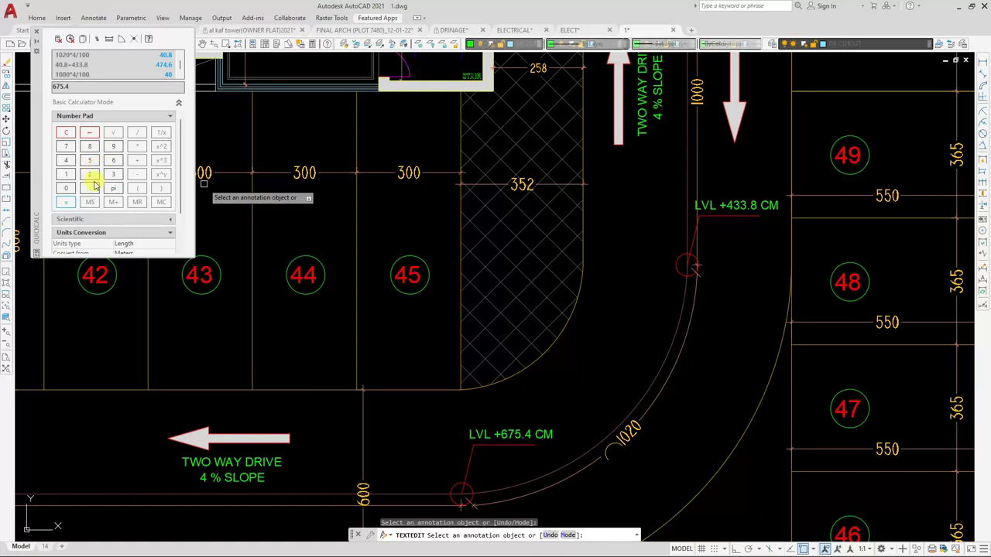
{"action": "left_click", "coordinate": [137, 160]}
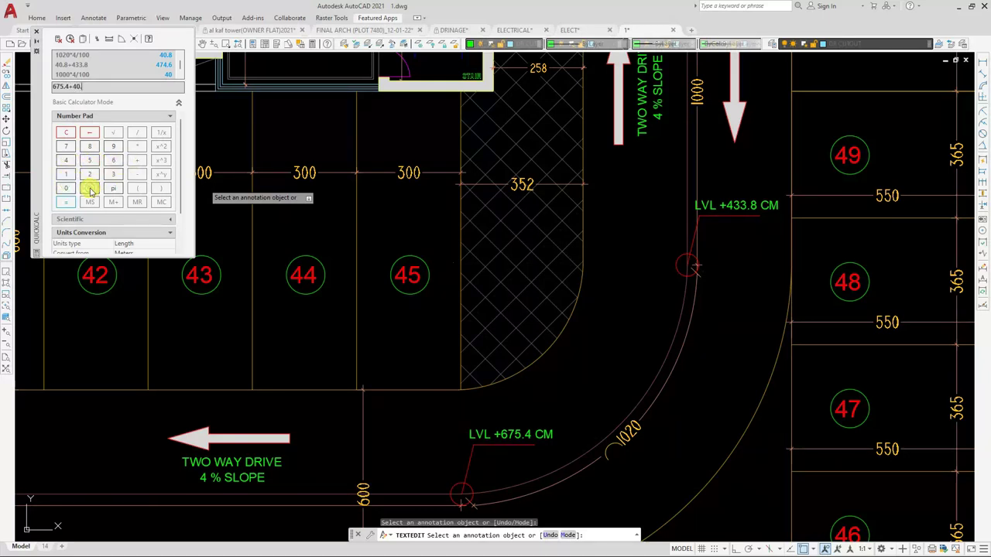
{"action": "left_click", "coordinate": [89, 146]}
{"action": "left_click", "coordinate": [68, 202]}
Change the level tag at the upper end of the lower-right 1020 curve to LVL +716.2 CM
{"action": "scroll", "coordinate": [720, 205], "scroll_direction": "up", "scroll_amount": 5}
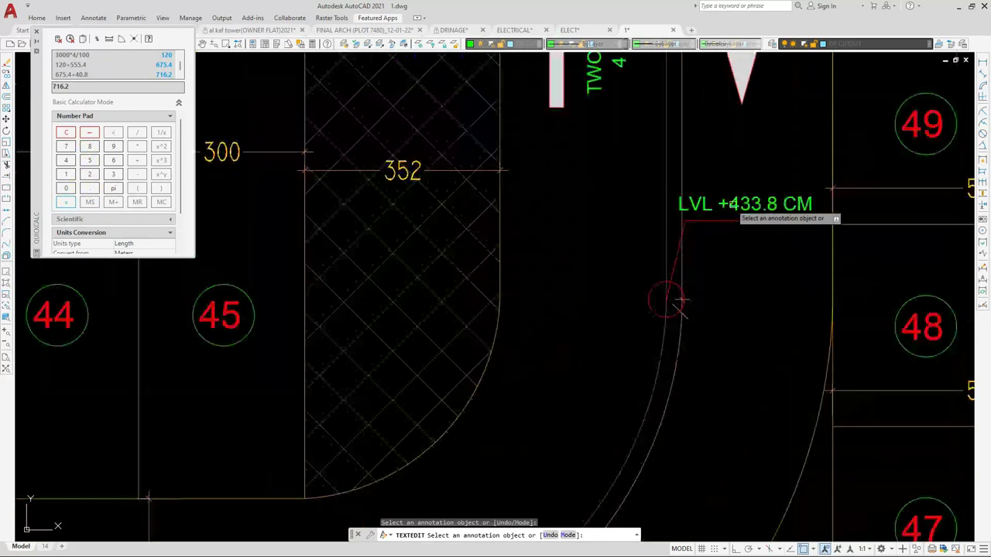
{"action": "left_click_drag", "start_coordinate": [723, 205], "coordinate": [762, 207]}
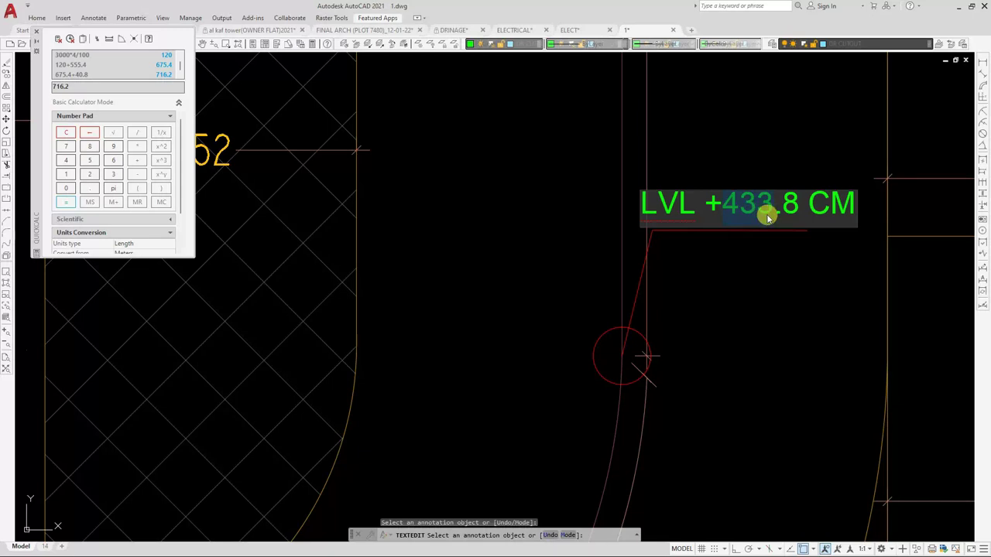
{"action": "type", "text": "716."}
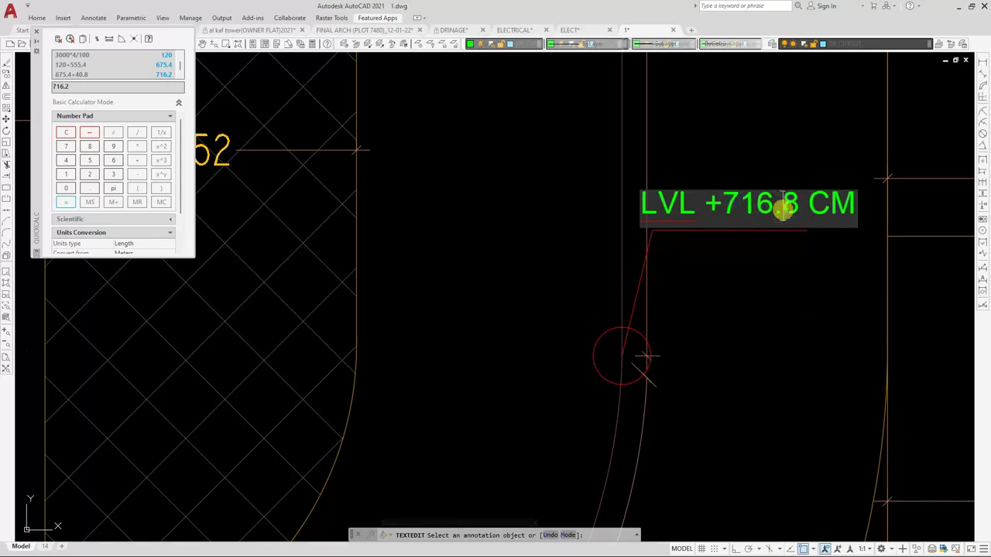
{"action": "type", "text": "2"}
{"action": "left_click", "coordinate": [768, 264]}
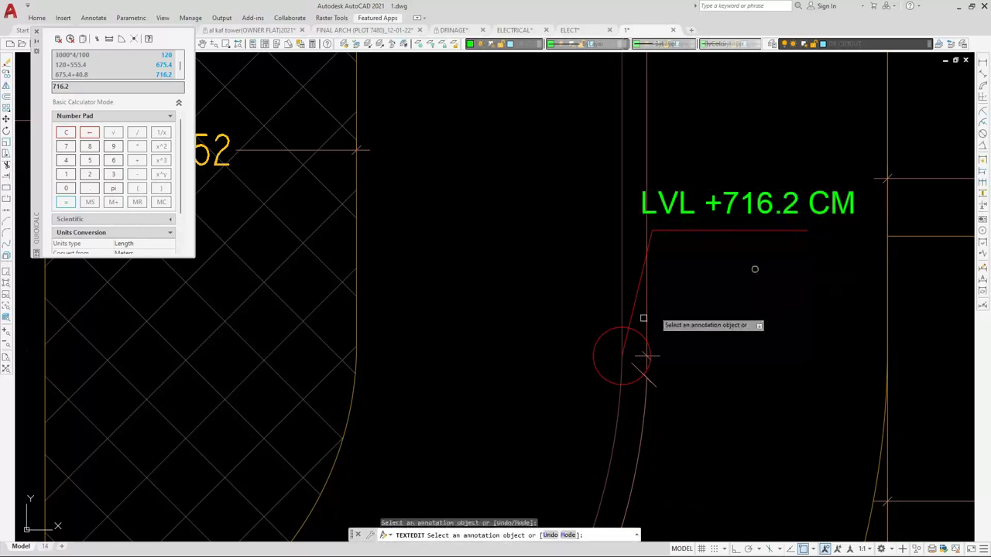
Calculate the level at the upper end of the right-hand 1000 straight as 716.2+40
{"action": "scroll", "coordinate": [611, 350], "scroll_direction": "down", "scroll_amount": 4}
{"action": "scroll", "coordinate": [620, 148], "scroll_direction": "up", "scroll_amount": 3}
{"action": "scroll", "coordinate": [575, 318], "scroll_direction": "down", "scroll_amount": 2}
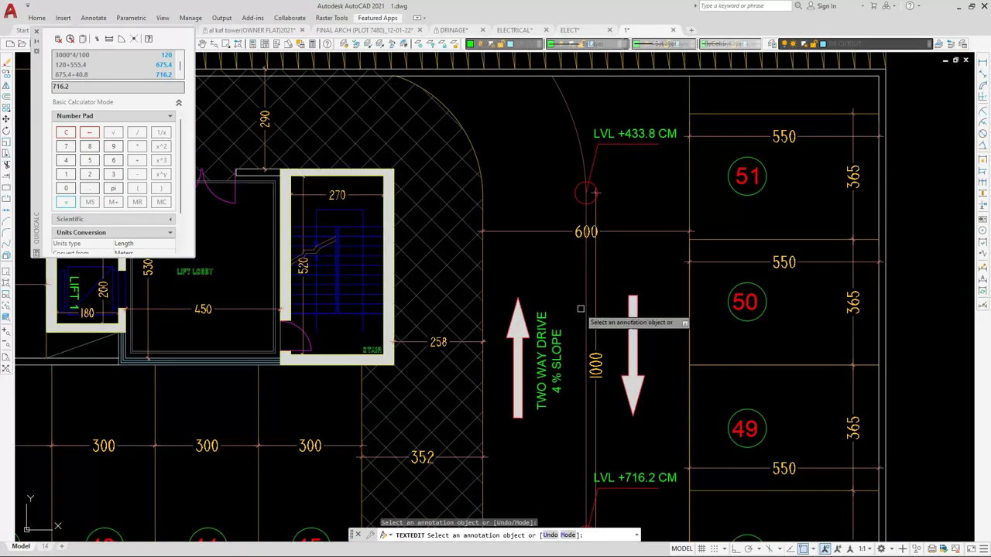
{"action": "scroll", "coordinate": [69, 66], "scroll_direction": "up", "scroll_amount": 2}
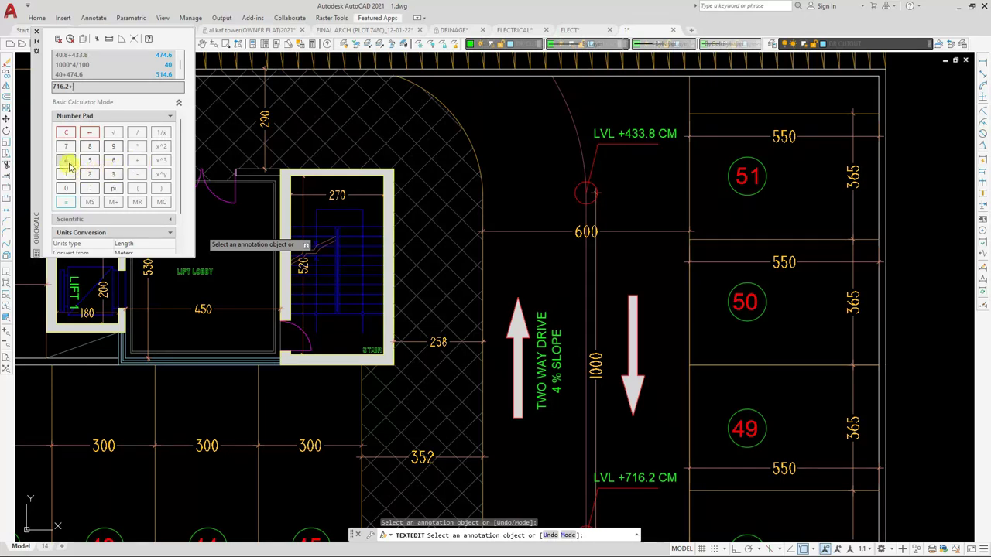
{"action": "left_click", "coordinate": [66, 203]}
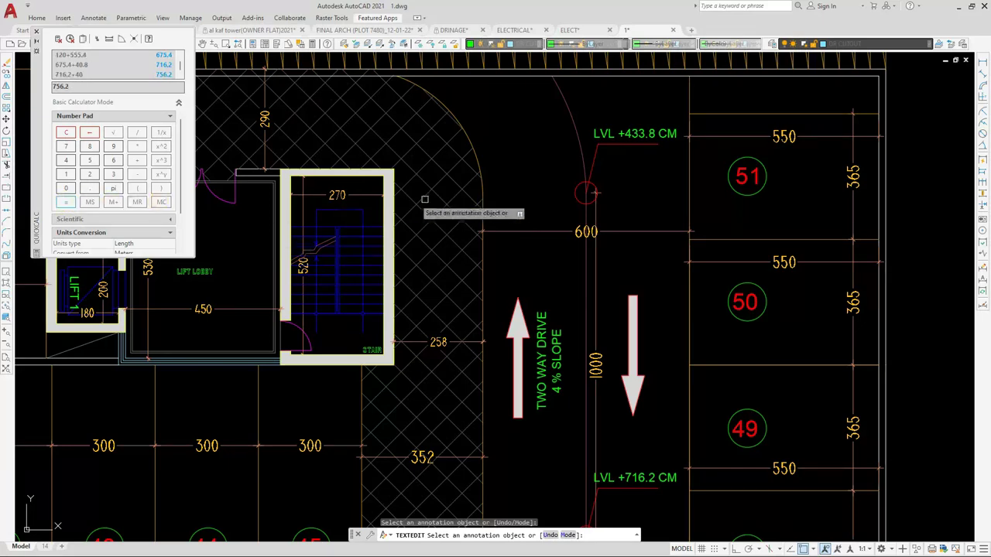
Change the level tag at the upper end of the right-hand 1000 straight to LVL +756.2 CM
{"action": "left_click", "coordinate": [636, 134]}
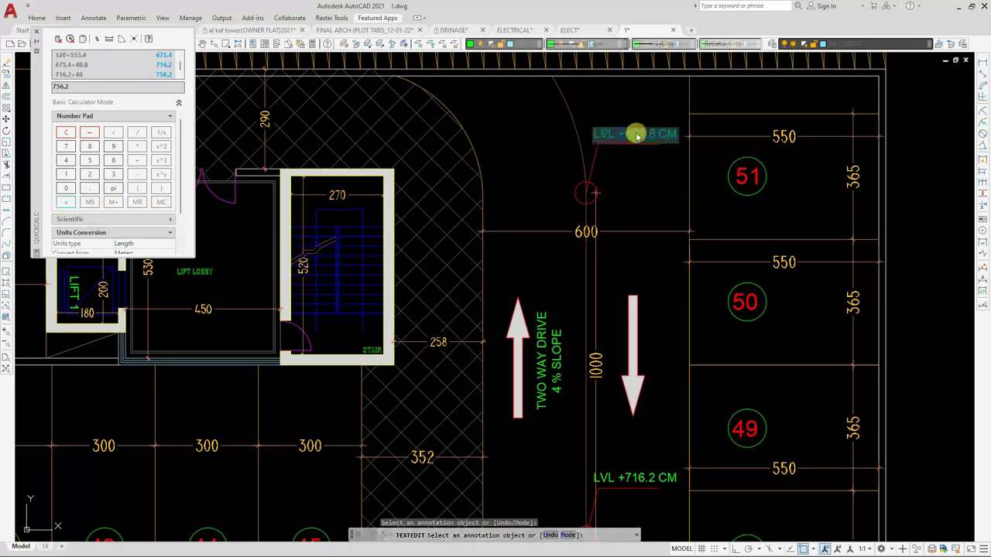
{"action": "scroll", "coordinate": [636, 133], "scroll_direction": "up", "scroll_amount": 4}
{"action": "left_click_drag", "start_coordinate": [608, 138], "coordinate": [652, 144]}
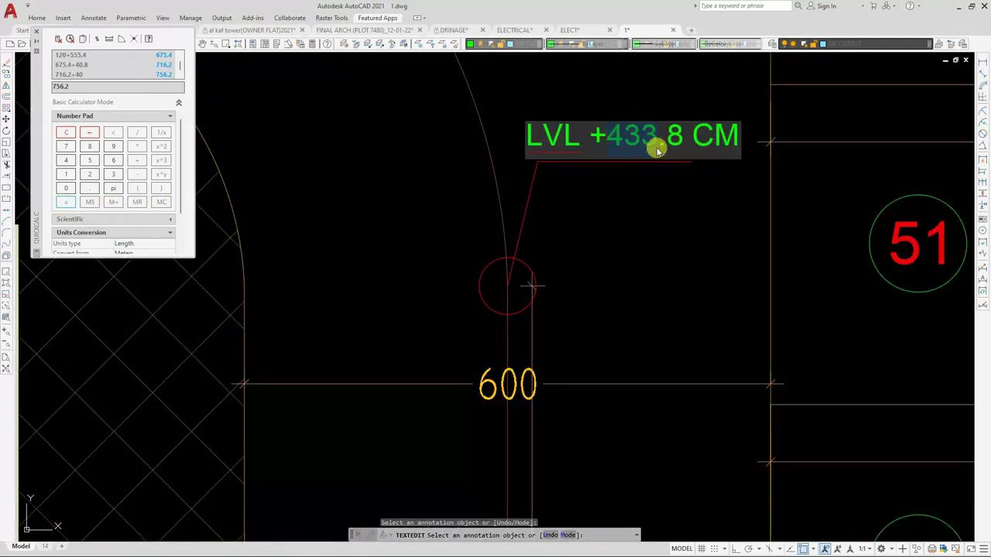
{"action": "type", "text": "756"}
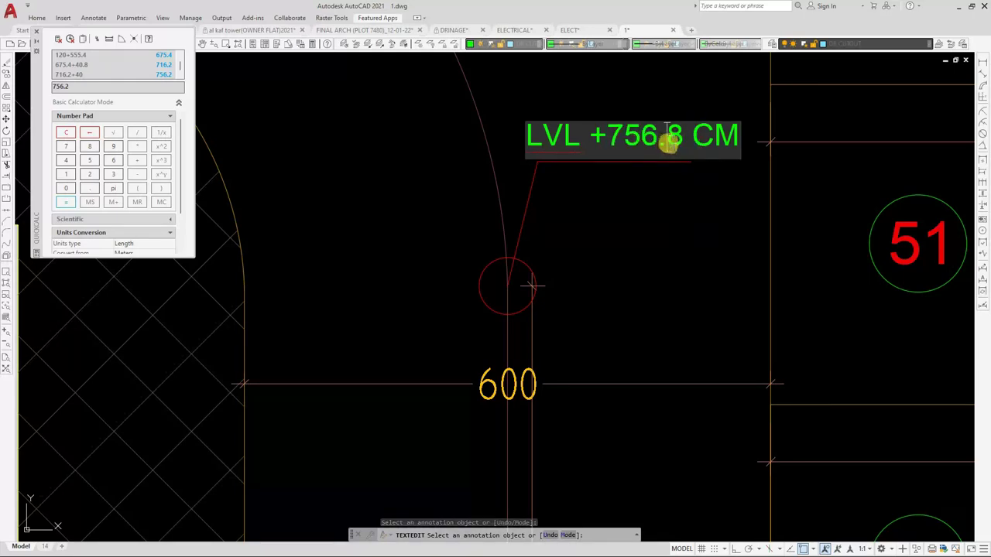
{"action": "left_click_drag", "start_coordinate": [667, 136], "coordinate": [678, 150]}
{"action": "type", "text": "2"}
{"action": "left_click", "coordinate": [657, 217]}
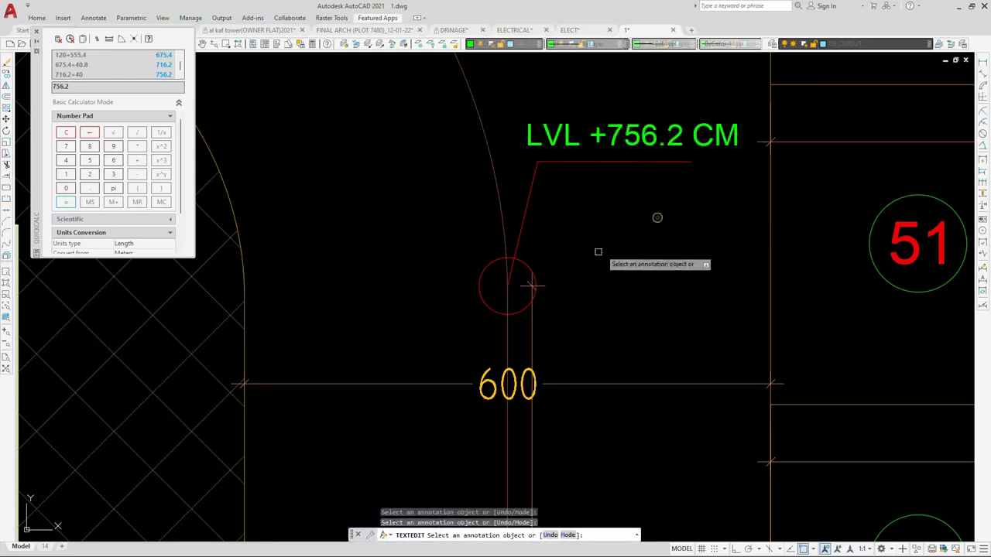
Copy the LVL +756.2 CM tag from the 1st parking floor to the upper end of the 2nd parking floor's right-hand 1000 straight
{"action": "key", "text": "Escape"}
{"action": "scroll", "coordinate": [587, 263], "scroll_direction": "down", "scroll_amount": 5}
{"action": "scroll", "coordinate": [457, 215], "scroll_direction": "down", "scroll_amount": 6}
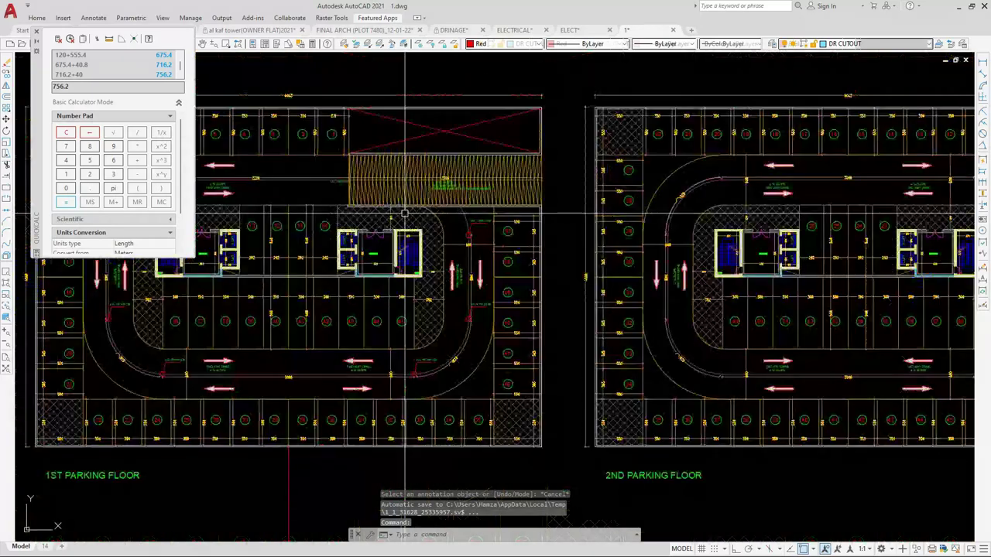
{"action": "scroll", "coordinate": [810, 231], "scroll_direction": "up", "scroll_amount": 5}
{"action": "scroll", "coordinate": [816, 231], "scroll_direction": "down", "scroll_amount": 5}
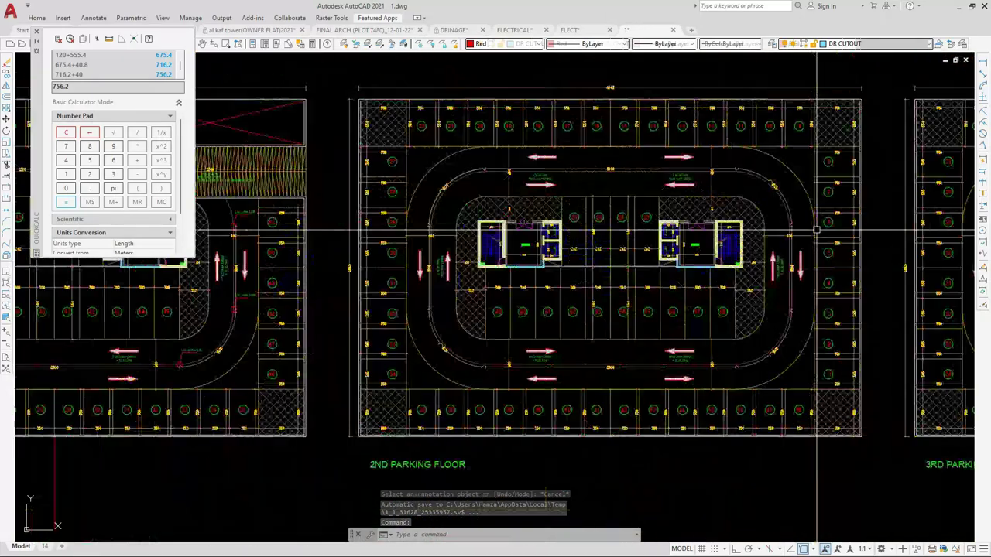
{"action": "scroll", "coordinate": [453, 222], "scroll_direction": "up", "scroll_amount": 6}
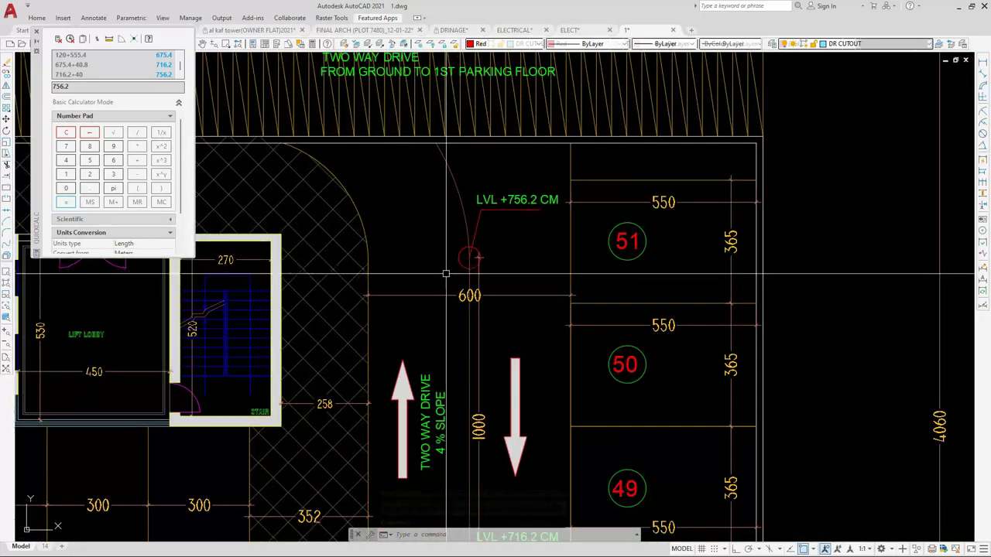
{"action": "left_click", "coordinate": [444, 276]}
{"action": "left_click", "coordinate": [564, 179]}
{"action": "type", "text": "co"}
{"action": "key", "text": "Return"}
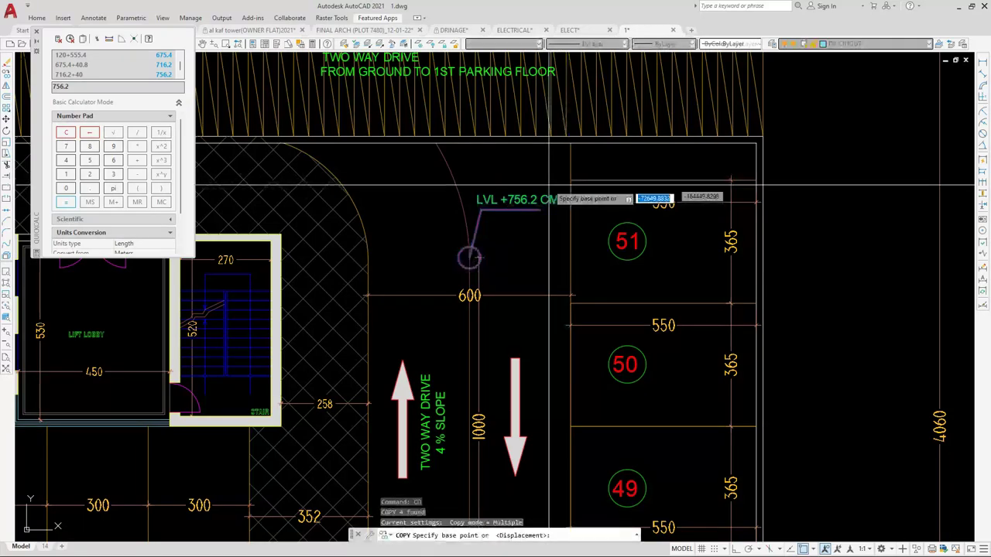
{"action": "scroll", "coordinate": [469, 271], "scroll_direction": "up", "scroll_amount": 4}
{"action": "left_click", "coordinate": [469, 258]}
{"action": "scroll", "coordinate": [470, 231], "scroll_direction": "down", "scroll_amount": 8}
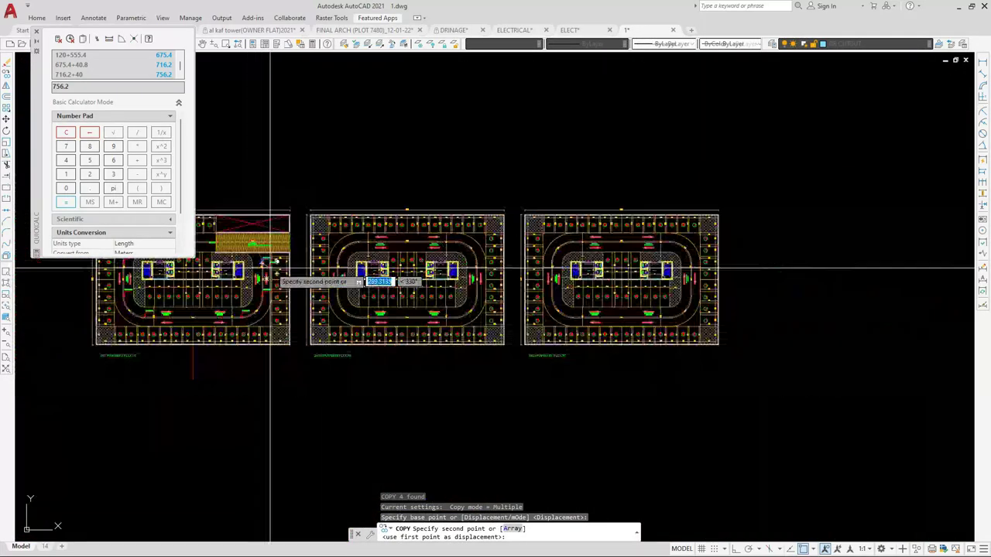
{"action": "scroll", "coordinate": [473, 268], "scroll_direction": "up", "scroll_amount": 5}
{"action": "scroll", "coordinate": [518, 267], "scroll_direction": "up", "scroll_amount": 6}
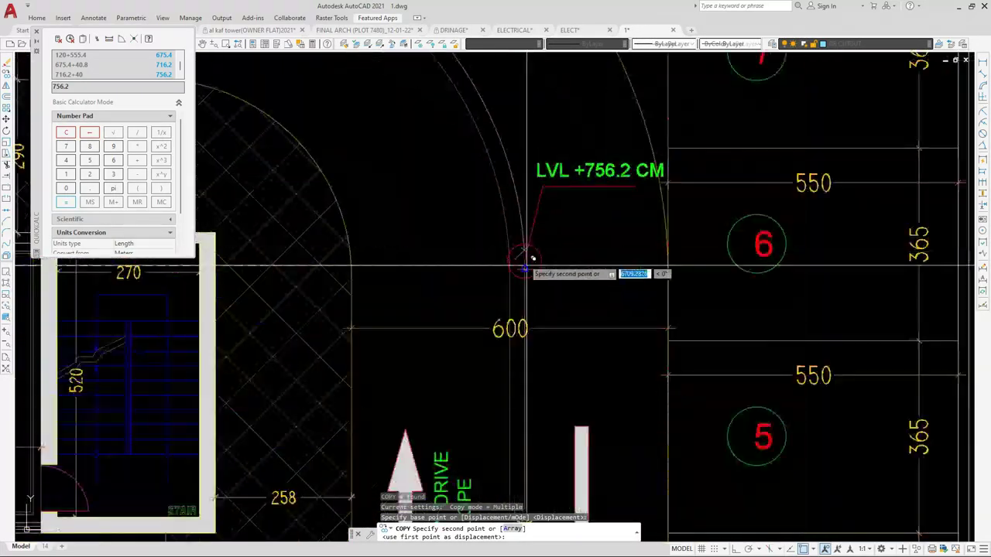
{"action": "left_click", "coordinate": [514, 266]}
{"action": "key", "text": "Escape"}
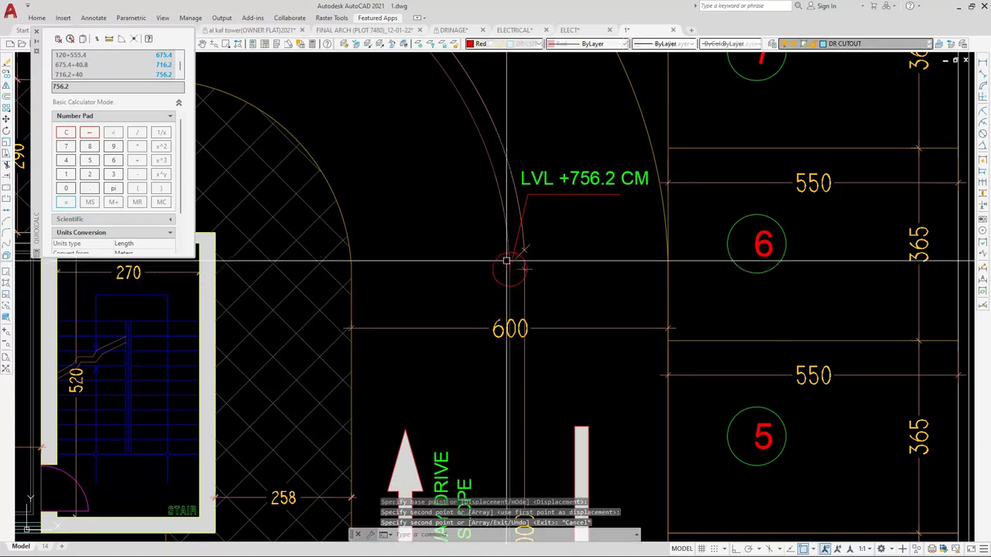
Copy the 2nd parking floor's LVL +756.2 CM tag to the upper end of the upper-right 1020 curve
{"action": "scroll", "coordinate": [545, 285], "scroll_direction": "down", "scroll_amount": 2}
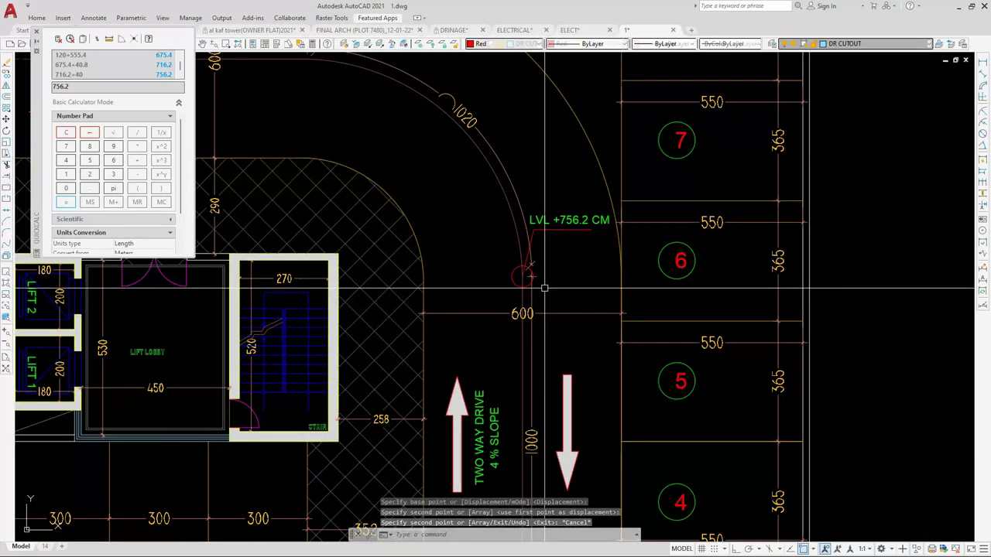
{"action": "left_click", "coordinate": [499, 299]}
{"action": "left_click", "coordinate": [613, 204]}
{"action": "type", "text": "co"}
{"action": "key", "text": "Return"}
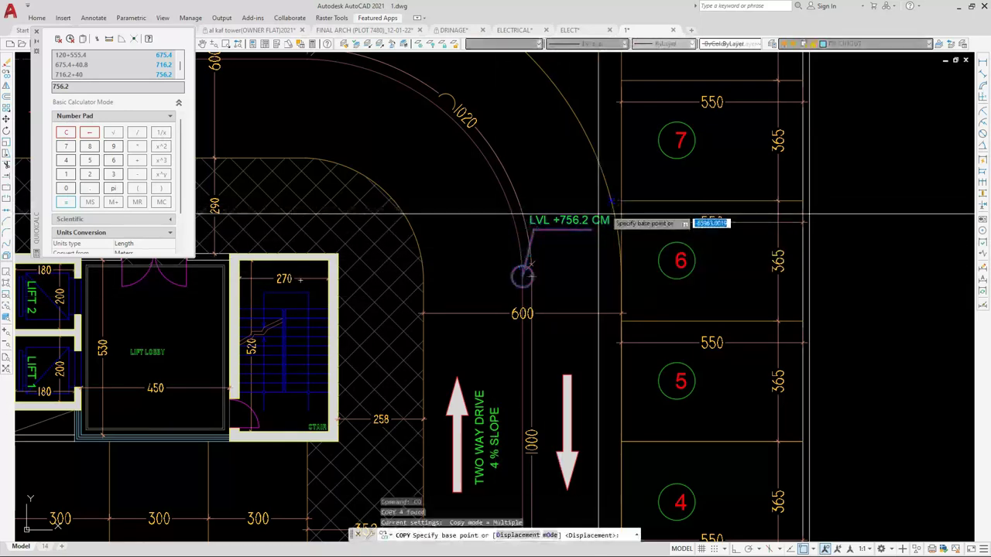
{"action": "scroll", "coordinate": [515, 273], "scroll_direction": "up", "scroll_amount": 2}
{"action": "left_click", "coordinate": [533, 281]}
{"action": "scroll", "coordinate": [628, 333], "scroll_direction": "down", "scroll_amount": 1}
{"action": "scroll", "coordinate": [629, 334], "scroll_direction": "down", "scroll_amount": 4}
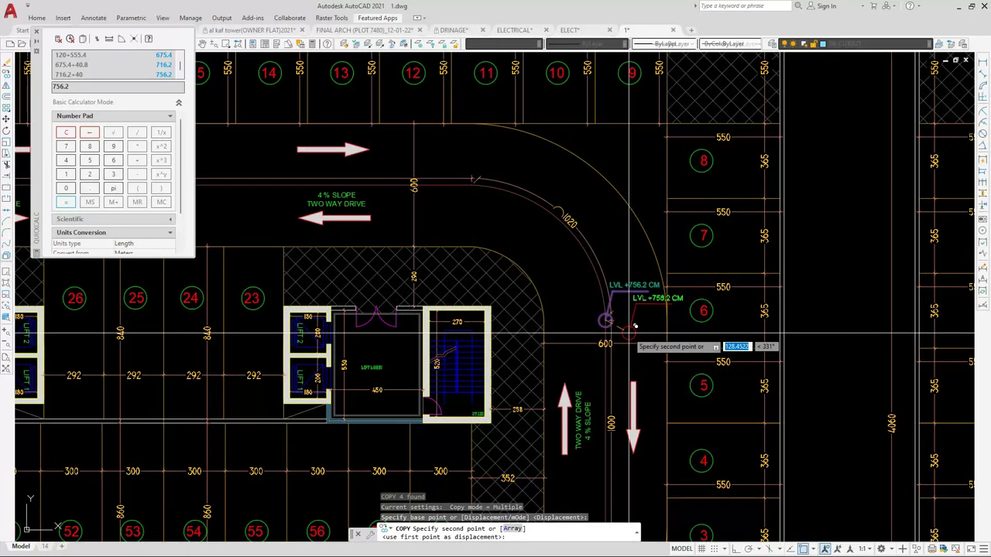
{"action": "scroll", "coordinate": [473, 185], "scroll_direction": "up", "scroll_amount": 7}
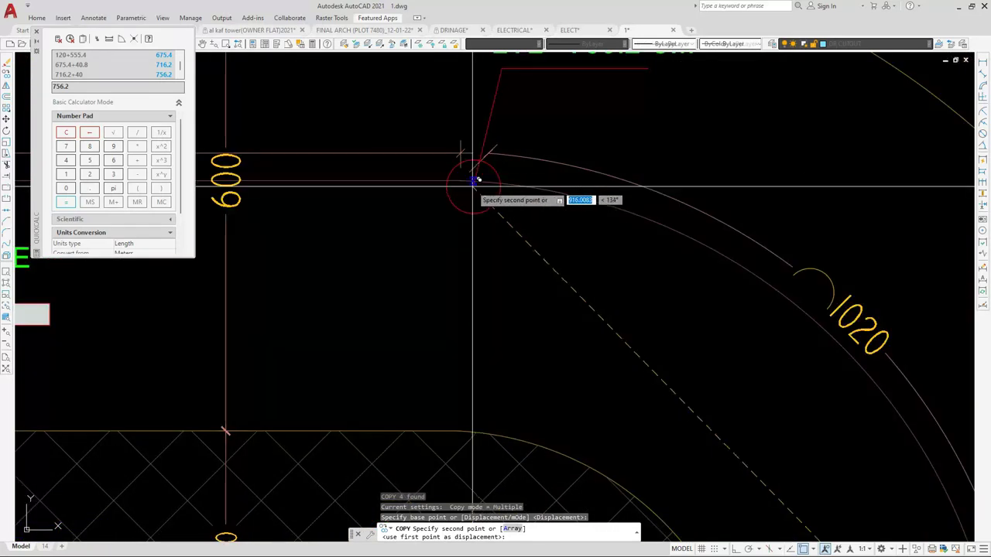
{"action": "scroll", "coordinate": [469, 173], "scroll_direction": "down", "scroll_amount": 2}
{"action": "scroll", "coordinate": [533, 243], "scroll_direction": "down", "scroll_amount": 4}
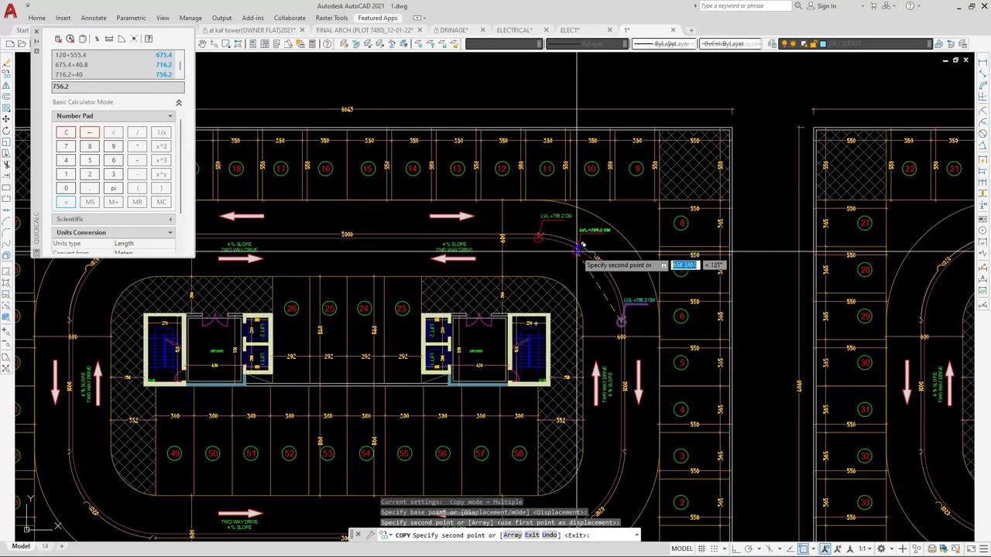
{"action": "scroll", "coordinate": [554, 219], "scroll_direction": "up", "scroll_amount": 4}
{"action": "key", "text": "Escape"}
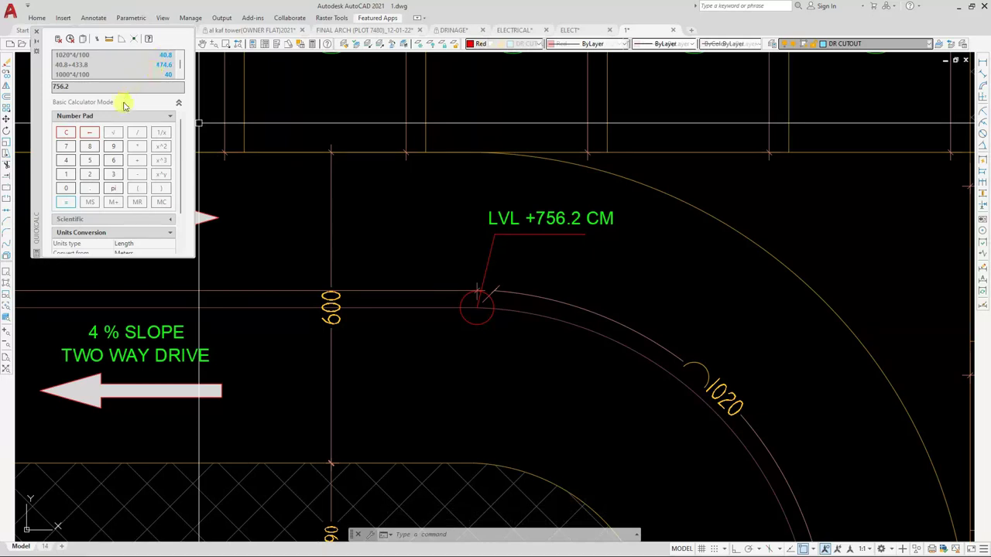
Calculate the level at the upper end of the upper-right 1020 curve as 756.2+40.8
{"action": "left_click", "coordinate": [135, 161]}
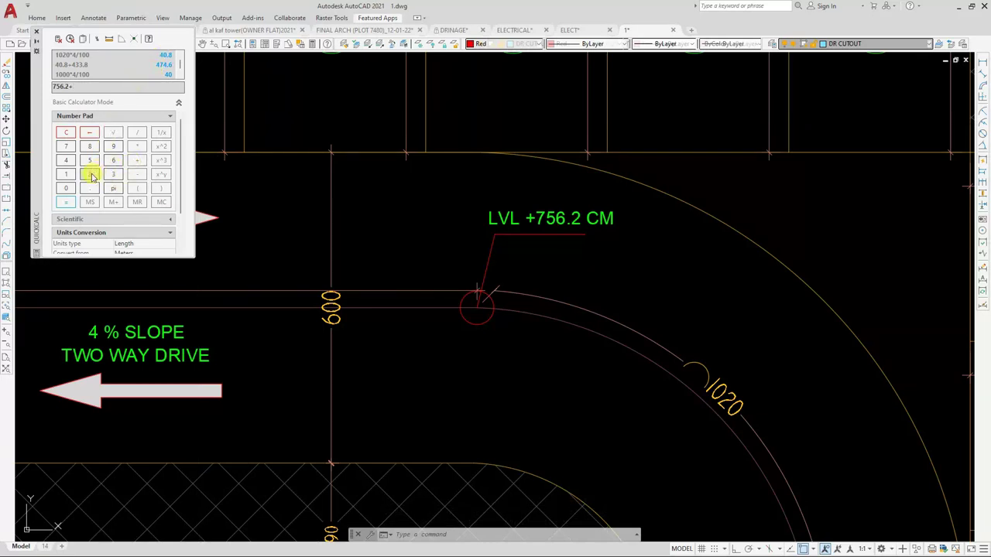
{"action": "left_click", "coordinate": [66, 161]}
{"action": "left_click", "coordinate": [65, 188]}
{"action": "left_click", "coordinate": [89, 188]}
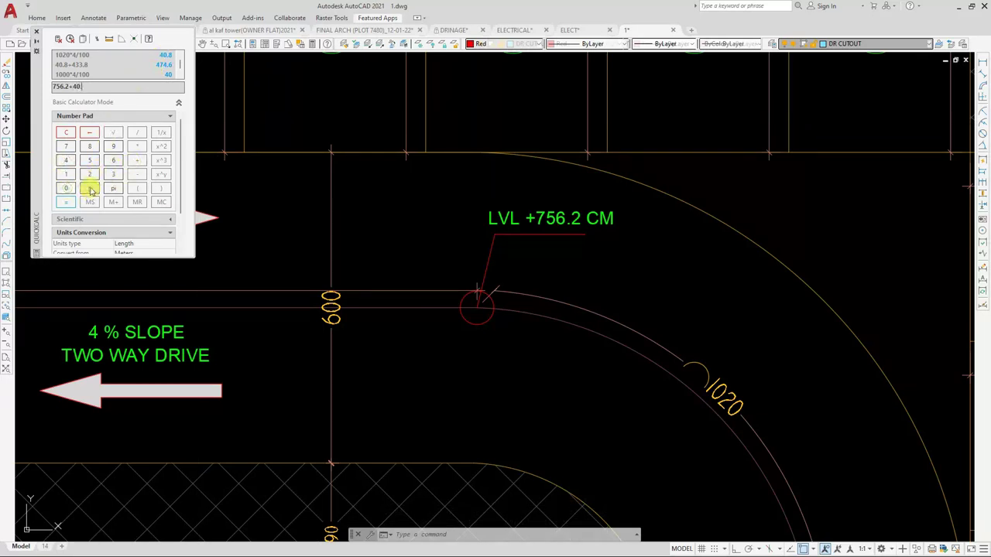
{"action": "left_click", "coordinate": [88, 147]}
{"action": "left_click", "coordinate": [66, 202]}
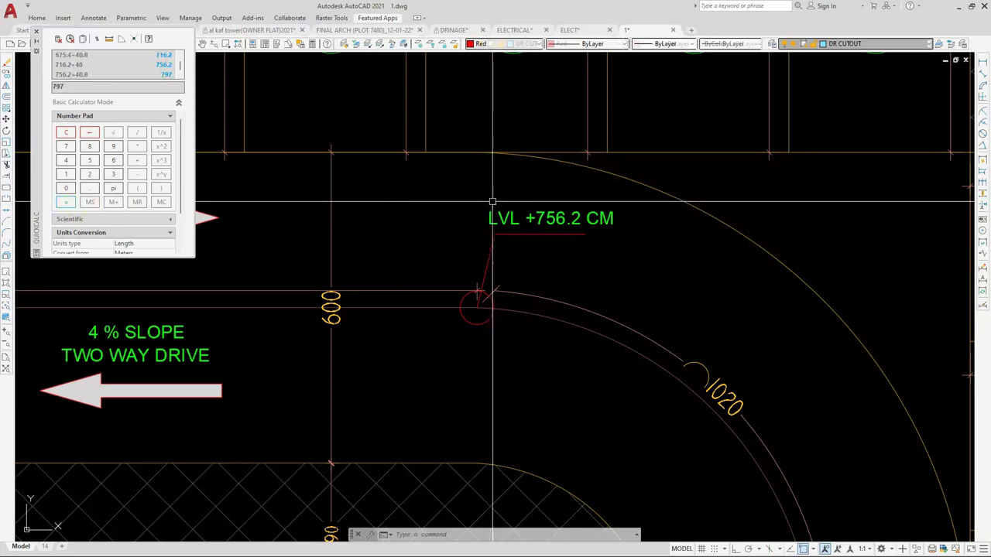
Change the level tag at the upper end of the upper-right 1020 curve to LVL +797.0 CM
{"action": "double_click", "coordinate": [557, 217]}
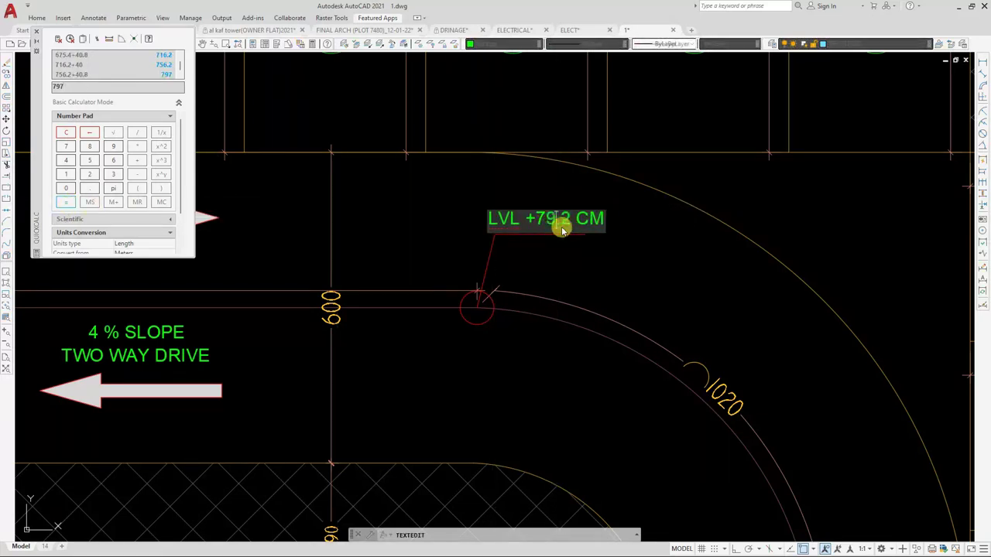
{"action": "type", "text": "7"}
{"action": "left_click", "coordinate": [582, 260]}
{"action": "scroll", "coordinate": [624, 253], "scroll_direction": "down", "scroll_amount": 3}
{"action": "scroll", "coordinate": [383, 260], "scroll_direction": "up", "scroll_amount": 1}
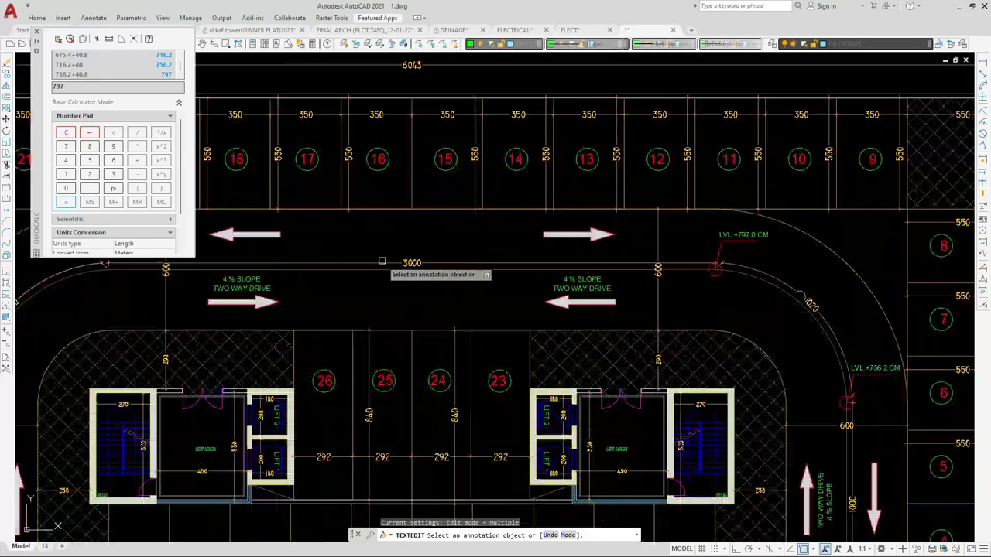
Calculate the level at the left end of the upper 3000 straight as 797+120, using the rise from the calculation history
{"action": "left_click", "coordinate": [103, 75]}
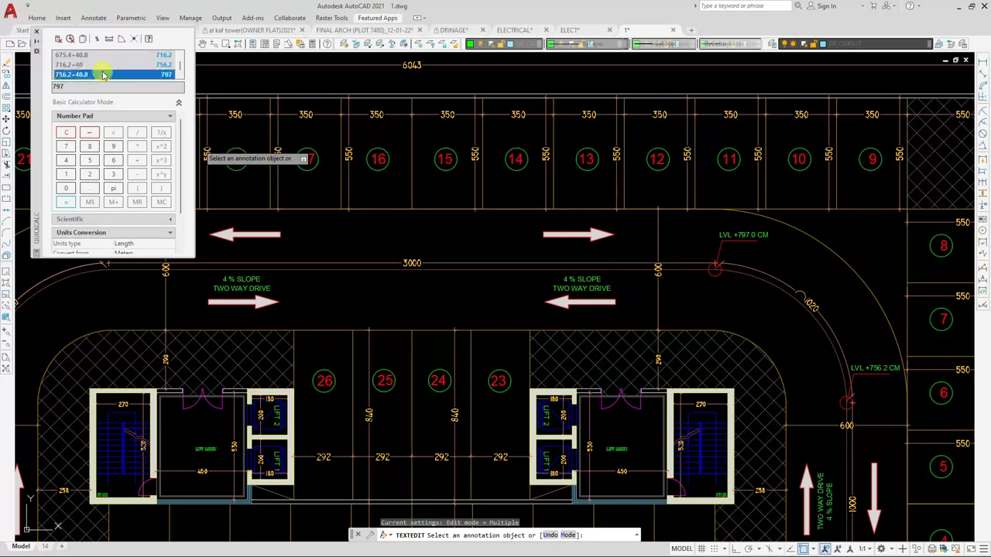
{"action": "scroll", "coordinate": [132, 75], "scroll_direction": "up", "scroll_amount": 1}
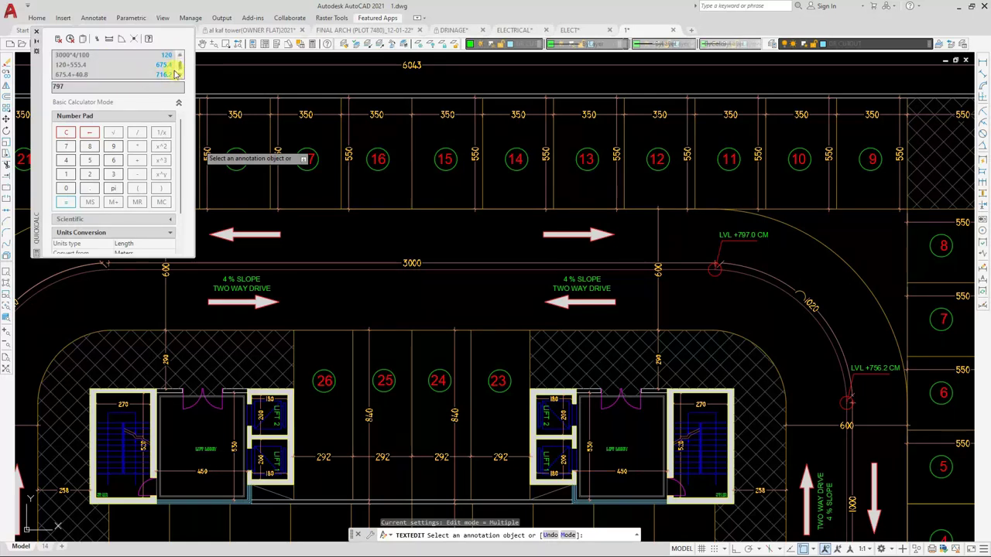
{"action": "scroll", "coordinate": [177, 71], "scroll_direction": "down", "scroll_amount": 1}
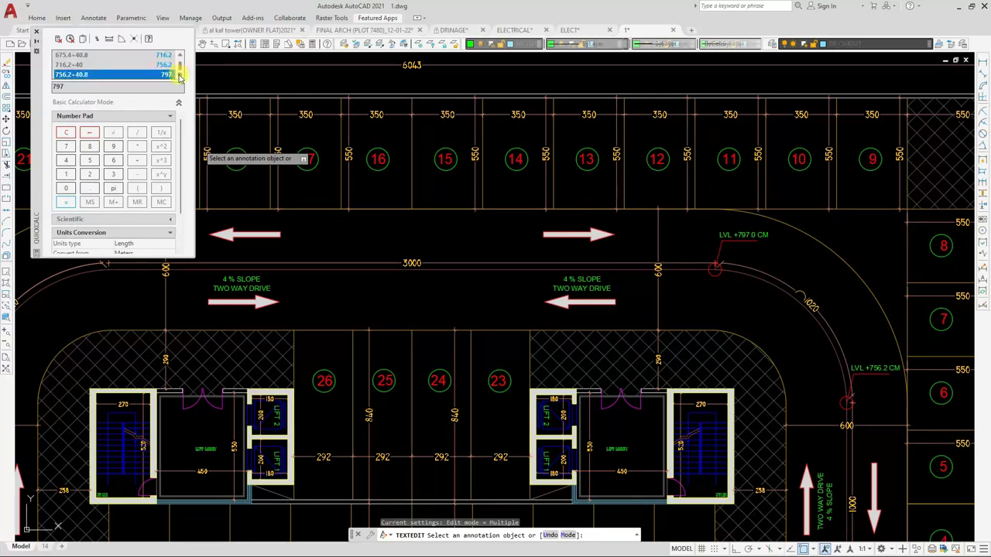
{"action": "scroll", "coordinate": [160, 71], "scroll_direction": "up", "scroll_amount": 2}
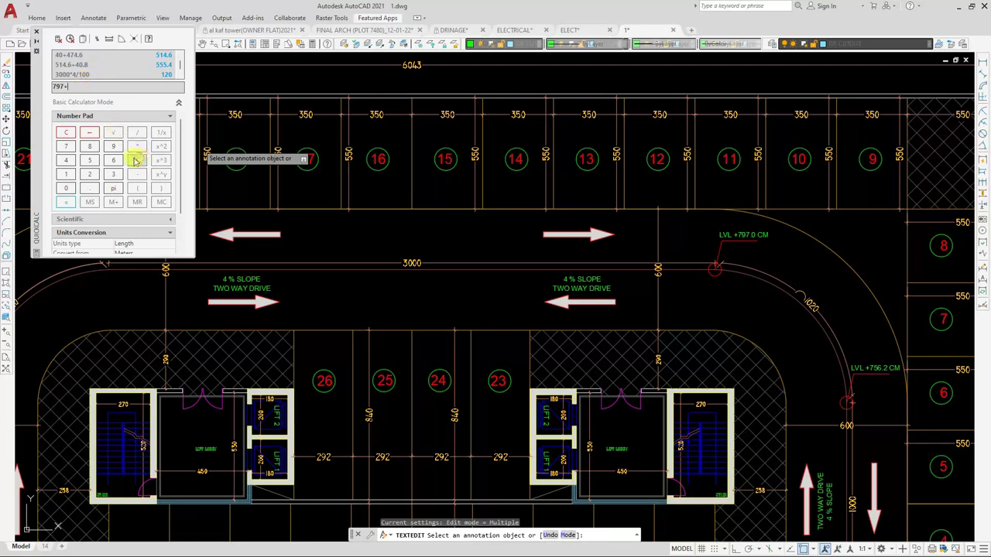
{"action": "left_click", "coordinate": [67, 204]}
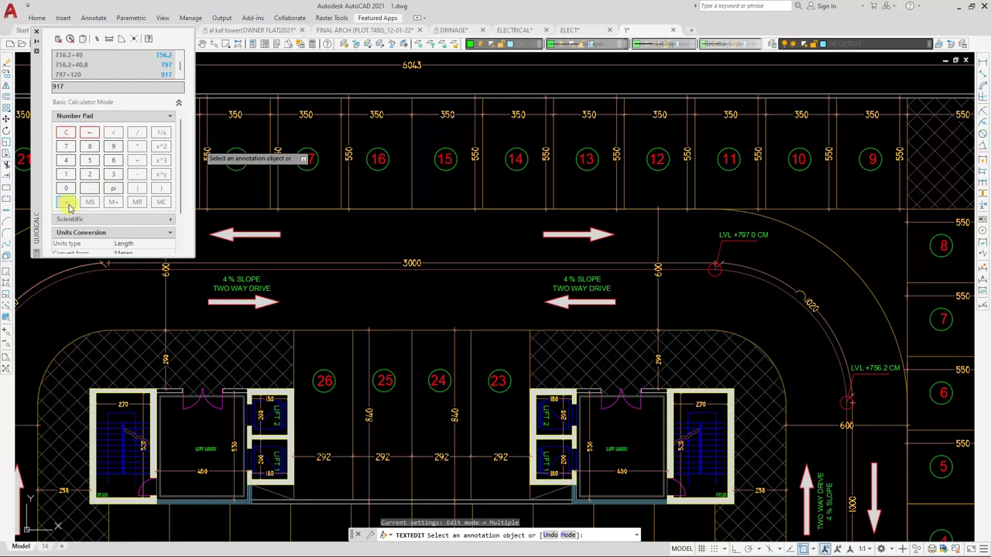
Copy the LVL +797.0 CM tag to the left end of the 2nd parking floor's upper 3000 straight
{"action": "scroll", "coordinate": [532, 281], "scroll_direction": "down", "scroll_amount": 4}
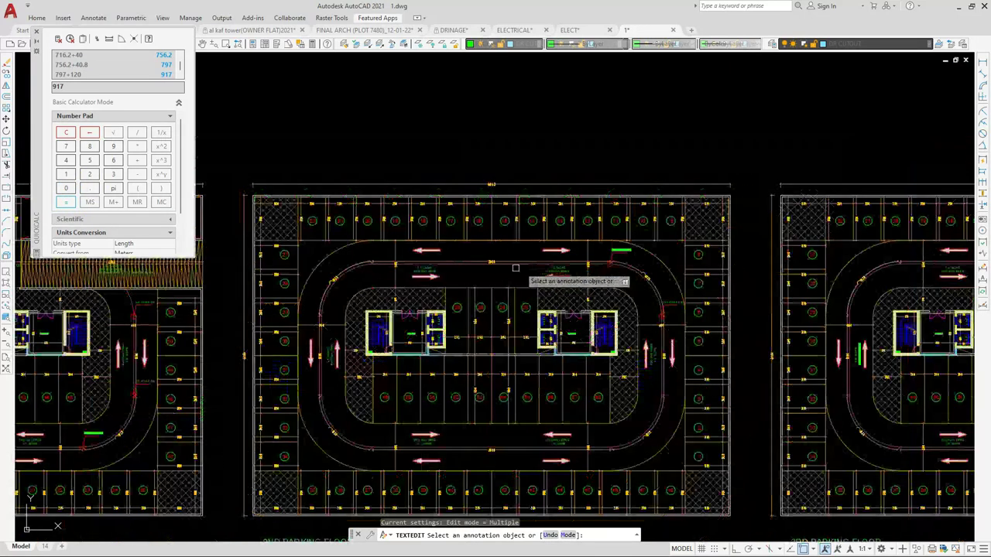
{"action": "scroll", "coordinate": [611, 273], "scroll_direction": "up", "scroll_amount": 5}
{"action": "key", "text": "Escape"}
{"action": "left_click", "coordinate": [628, 285]}
{"action": "left_click", "coordinate": [791, 185]}
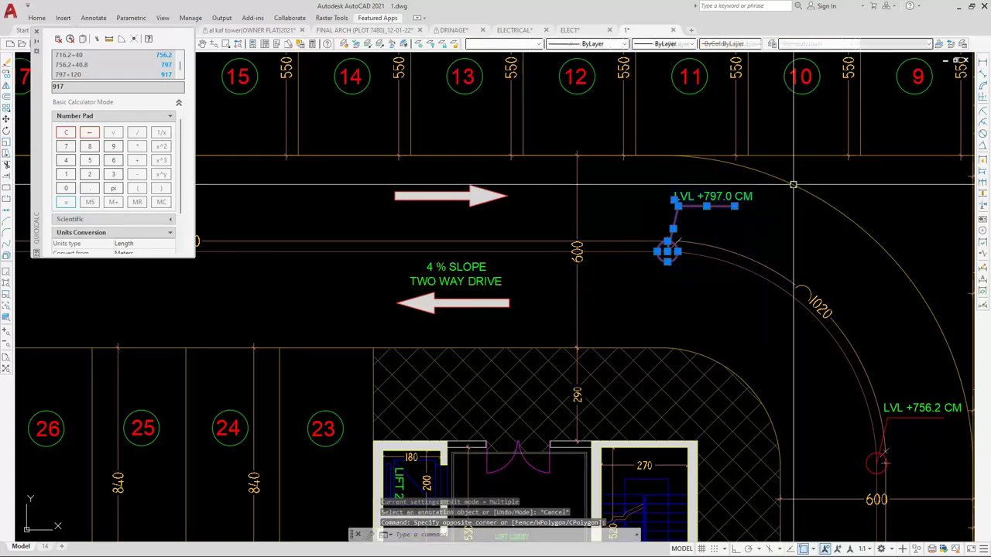
{"action": "type", "text": "co"}
{"action": "key", "text": "space"}
{"action": "scroll", "coordinate": [667, 248], "scroll_direction": "up", "scroll_amount": 5}
{"action": "left_click", "coordinate": [655, 221]}
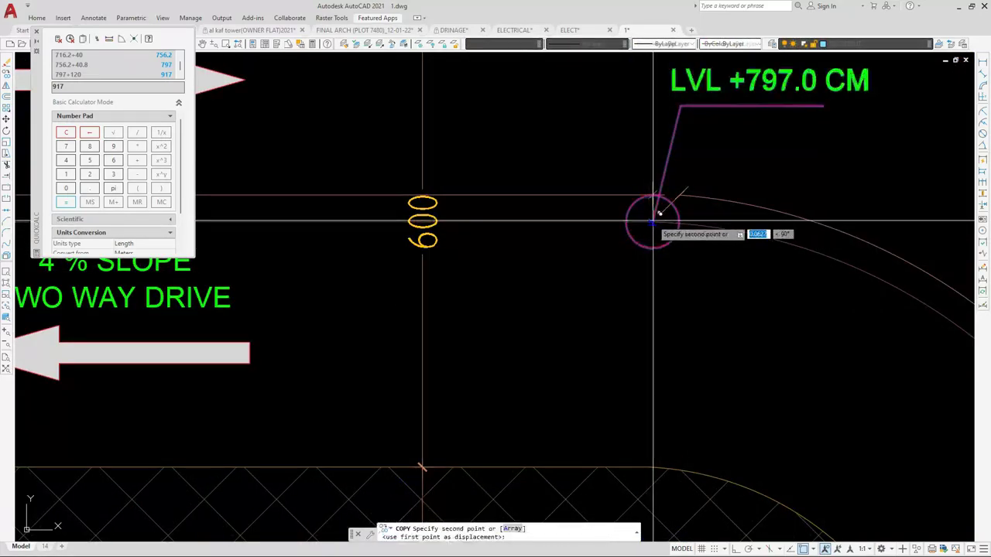
{"action": "scroll", "coordinate": [827, 243], "scroll_direction": "down", "scroll_amount": 9}
{"action": "scroll", "coordinate": [418, 245], "scroll_direction": "up", "scroll_amount": 4}
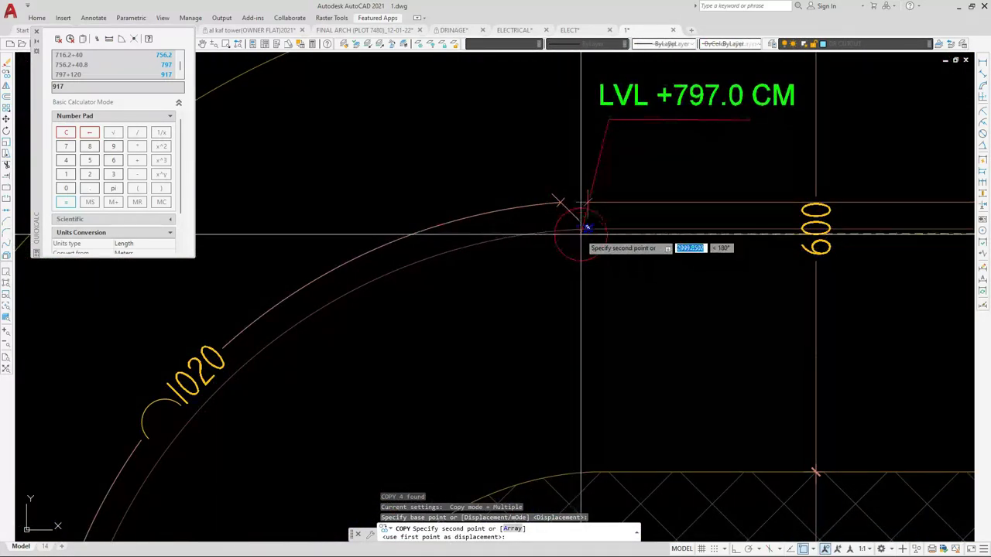
{"action": "left_click", "coordinate": [587, 227]}
{"action": "key", "text": "Escape"}
Change the level tag at the left end of the upper 3000 straight to LVL +917.0 CM
{"action": "scroll", "coordinate": [533, 243], "scroll_direction": "down", "scroll_amount": 1}
{"action": "scroll", "coordinate": [551, 232], "scroll_direction": "up", "scroll_amount": 2}
{"action": "double_click", "coordinate": [639, 142]}
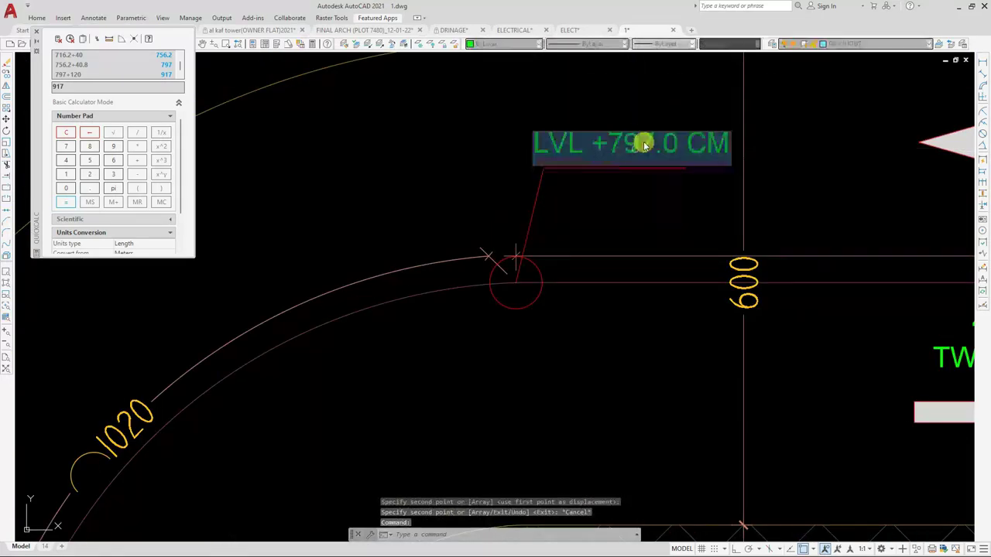
{"action": "type", "text": "1"}
{"action": "left_click", "coordinate": [624, 148]}
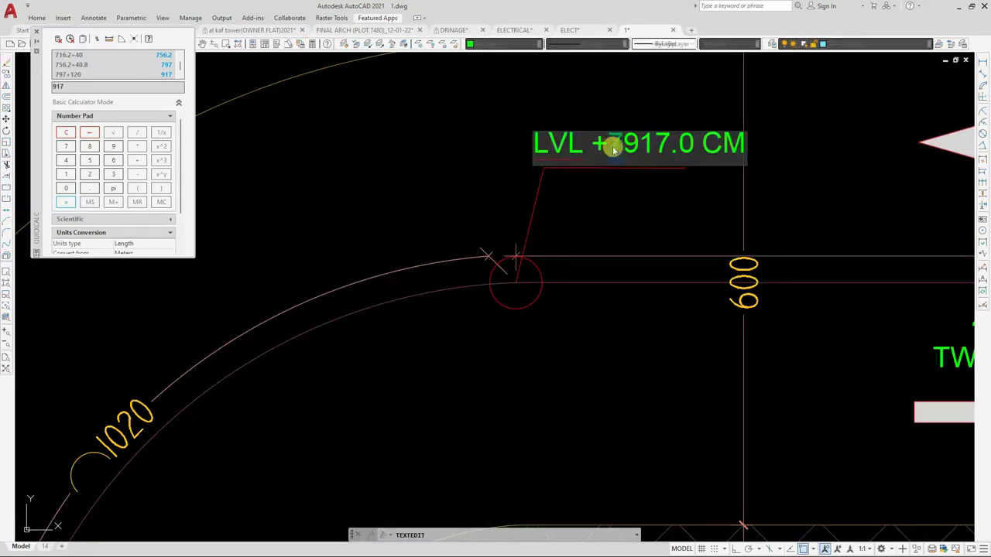
{"action": "key", "text": "BackSpace"}
{"action": "left_click", "coordinate": [593, 212]}
{"action": "scroll", "coordinate": [560, 182], "scroll_direction": "down", "scroll_amount": 5}
{"action": "key", "text": "Escape"}
Copy the LVL +917.0 CM tag to the lower end of the 2nd parking floor's upper-left 1020 curve
{"action": "left_click", "coordinate": [539, 227]}
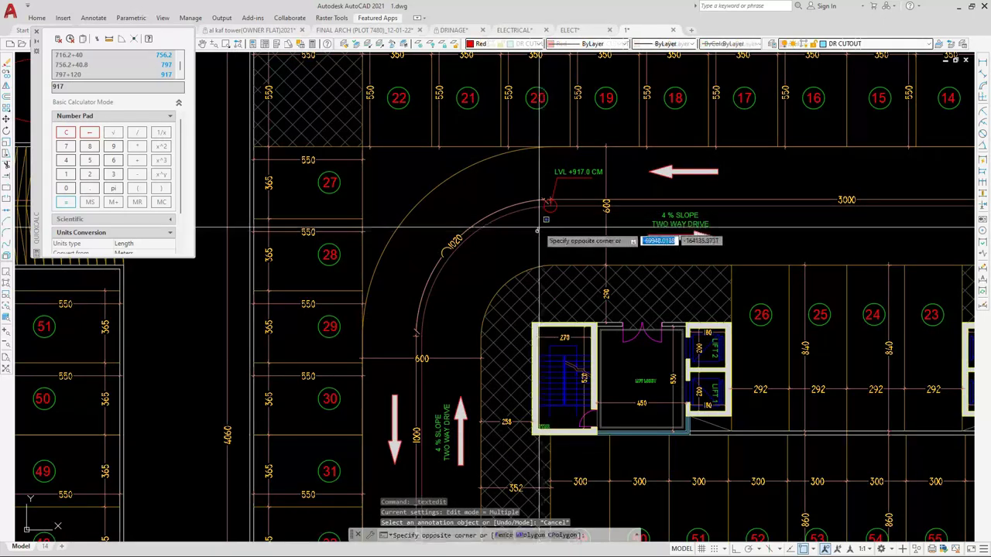
{"action": "left_click", "coordinate": [612, 164]}
{"action": "type", "text": "co"}
{"action": "key", "text": "Return"}
{"action": "scroll", "coordinate": [546, 203], "scroll_direction": "up", "scroll_amount": 4}
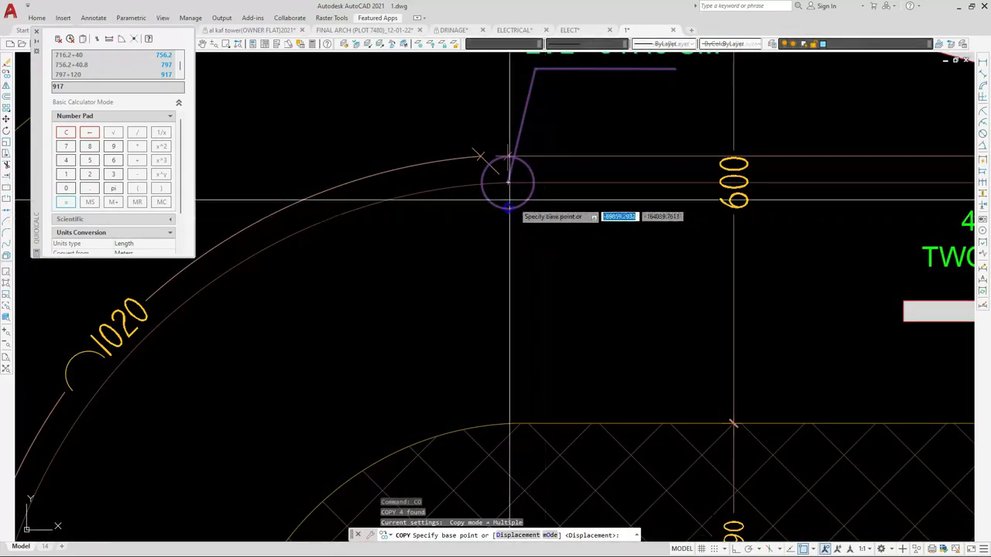
{"action": "scroll", "coordinate": [509, 200], "scroll_direction": "down", "scroll_amount": 1}
{"action": "left_click", "coordinate": [508, 184]}
{"action": "scroll", "coordinate": [496, 193], "scroll_direction": "down", "scroll_amount": 3}
{"action": "scroll", "coordinate": [348, 313], "scroll_direction": "up", "scroll_amount": 5}
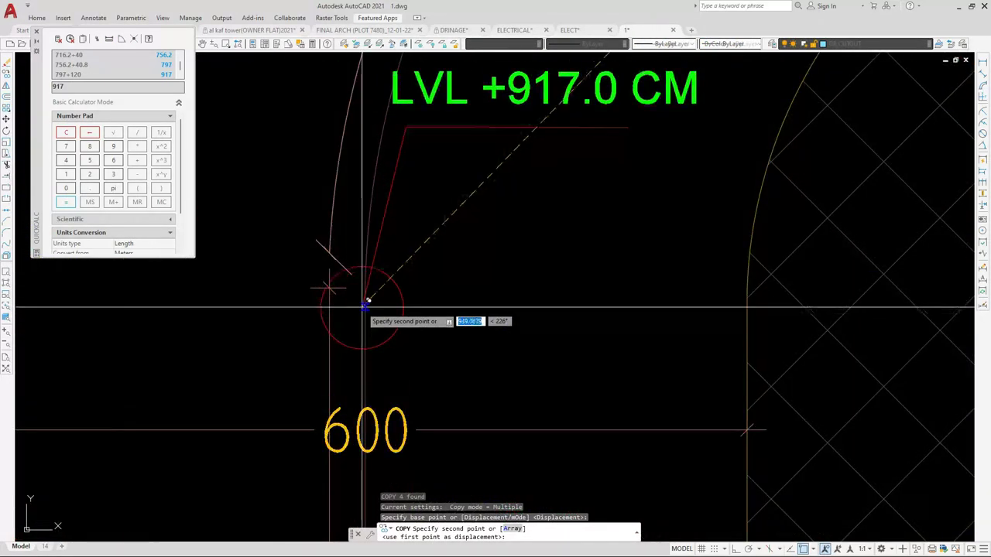
{"action": "left_click", "coordinate": [366, 305]}
{"action": "scroll", "coordinate": [361, 302], "scroll_direction": "down", "scroll_amount": 5}
{"action": "key", "text": "Escape"}
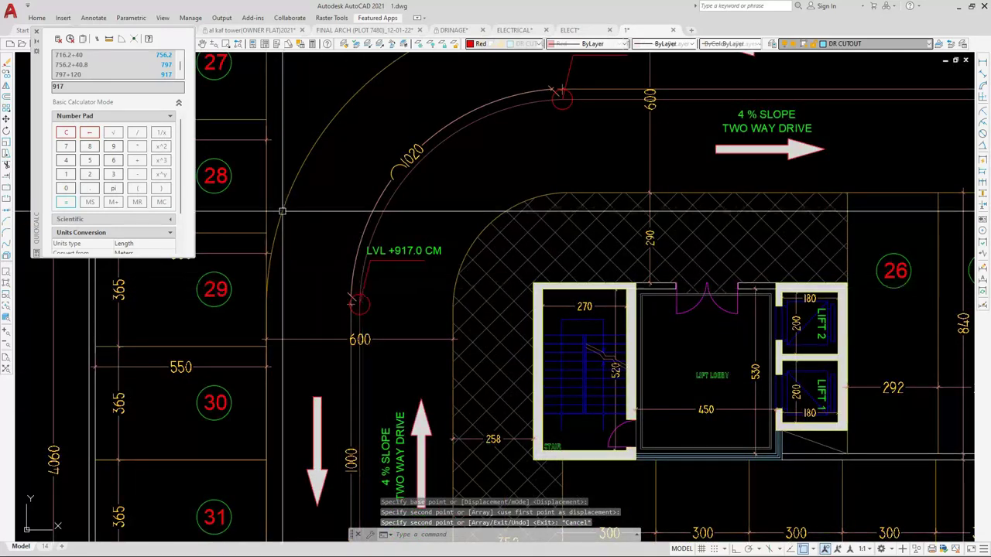
Calculate 917+40 and change the level tag at the lower end of the upper-left 1020 curve to LVL +957.0 CM
{"action": "scroll", "coordinate": [404, 266], "scroll_direction": "up", "scroll_amount": 2}
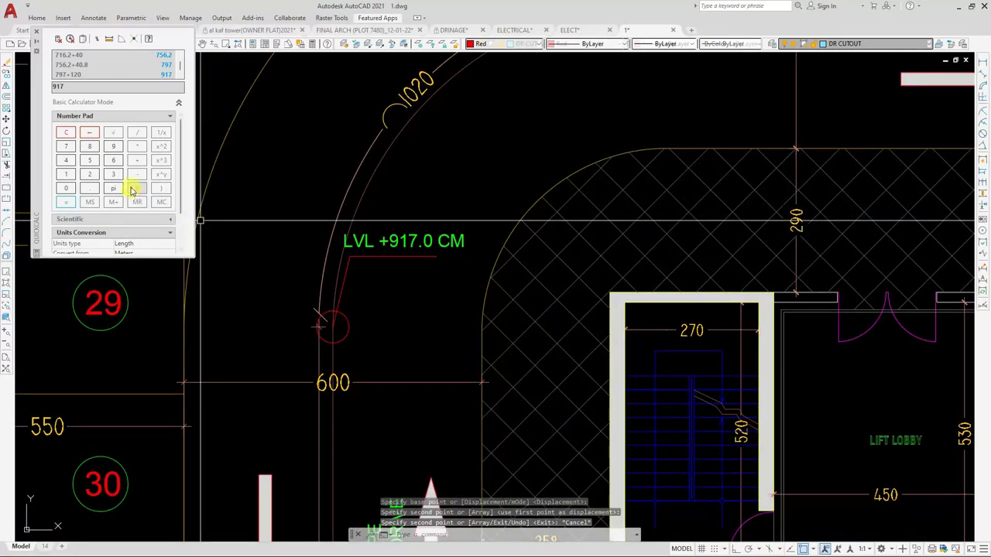
{"action": "left_click", "coordinate": [137, 161]}
{"action": "left_click", "coordinate": [67, 161]}
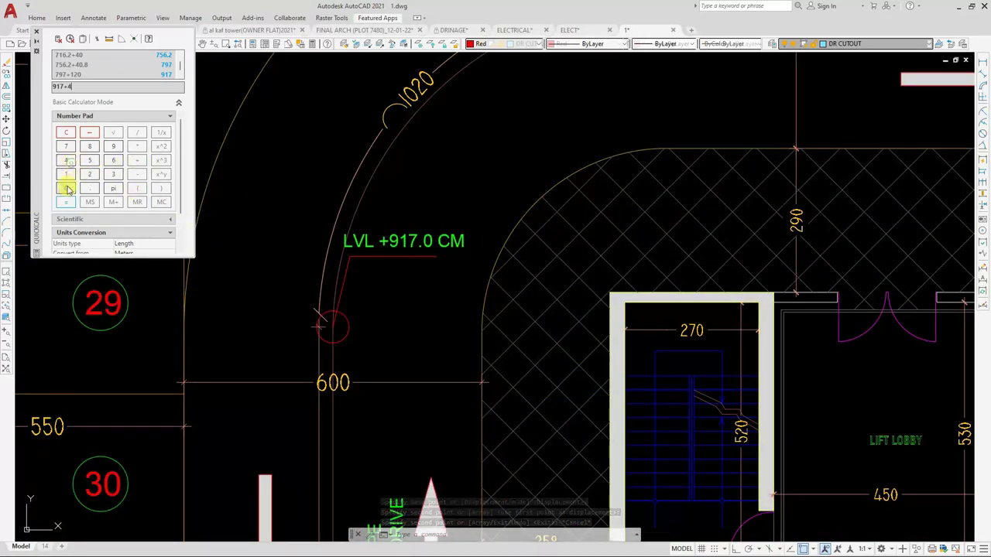
{"action": "left_click", "coordinate": [67, 188]}
{"action": "left_click", "coordinate": [66, 202]}
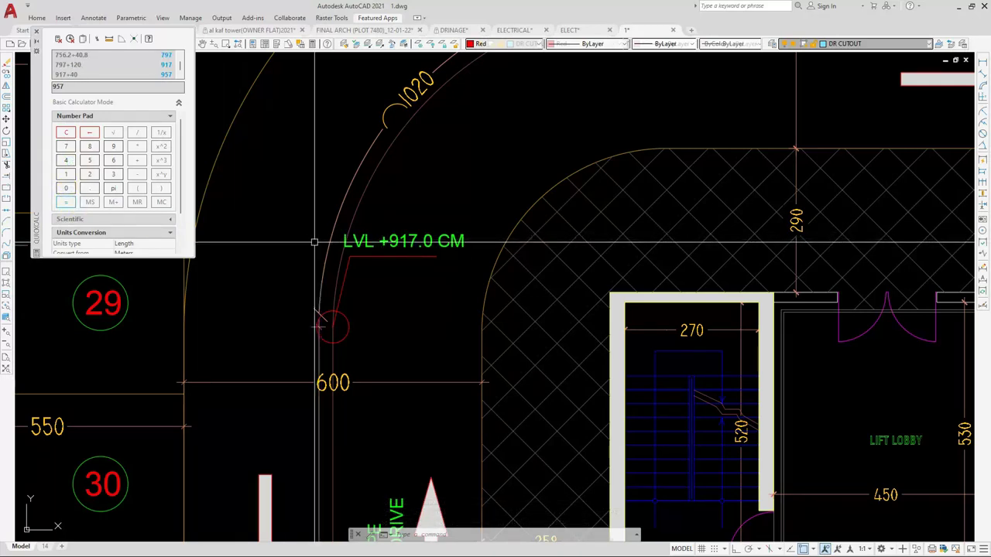
{"action": "scroll", "coordinate": [403, 243], "scroll_direction": "up", "scroll_amount": 2}
{"action": "double_click", "coordinate": [401, 245]}
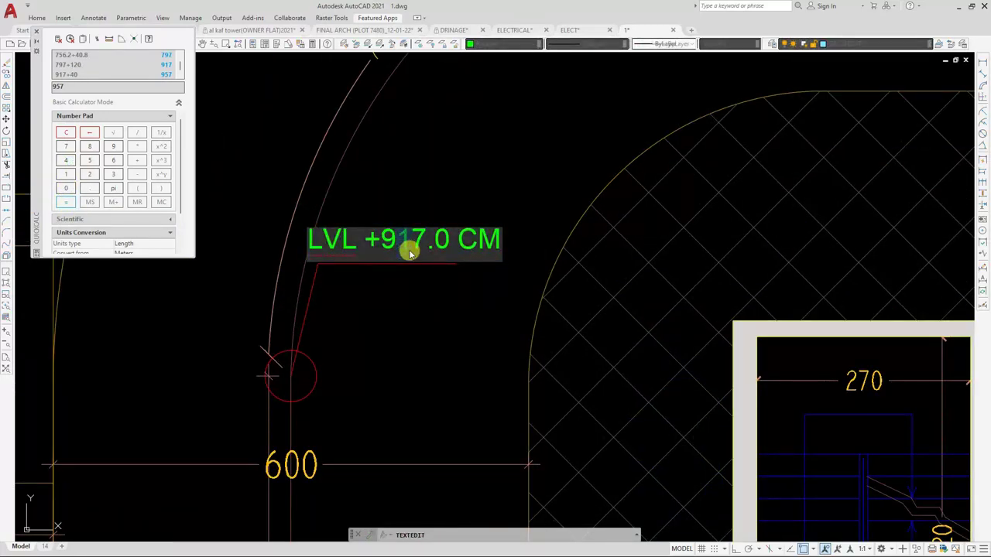
{"action": "left_click", "coordinate": [402, 281]}
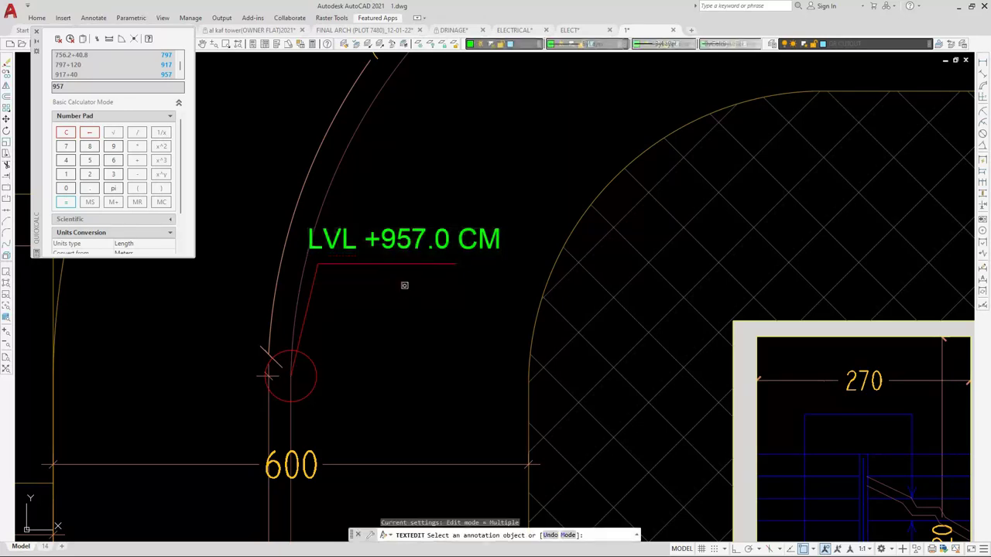
Copy the LVL +957.0 CM tag to the lower end of the 2nd parking floor's left 1000 straight
{"action": "scroll", "coordinate": [395, 240], "scroll_direction": "down", "scroll_amount": 4}
{"action": "left_click", "coordinate": [324, 307]}
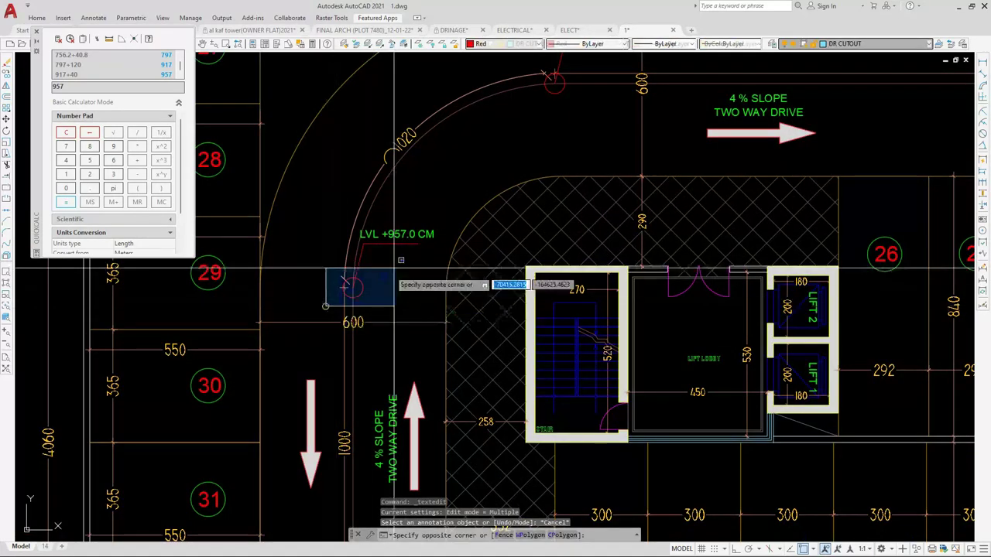
{"action": "left_click", "coordinate": [445, 215]}
{"action": "type", "text": "cp"}
{"action": "key", "text": "Return"}
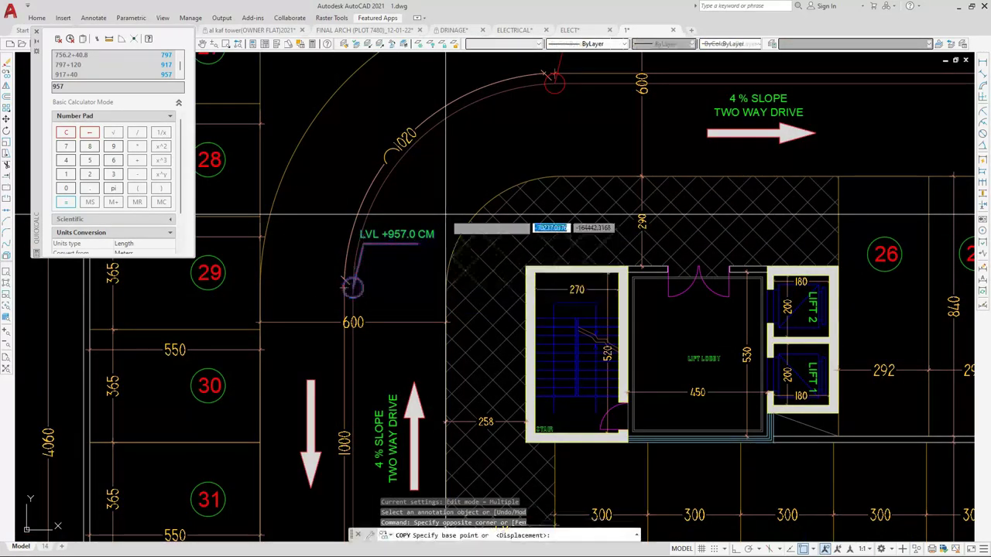
{"action": "scroll", "coordinate": [364, 283], "scroll_direction": "up", "scroll_amount": 4}
{"action": "left_click", "coordinate": [327, 292]}
{"action": "scroll", "coordinate": [327, 292], "scroll_direction": "down", "scroll_amount": 6}
{"action": "scroll", "coordinate": [364, 326], "scroll_direction": "up", "scroll_amount": 6}
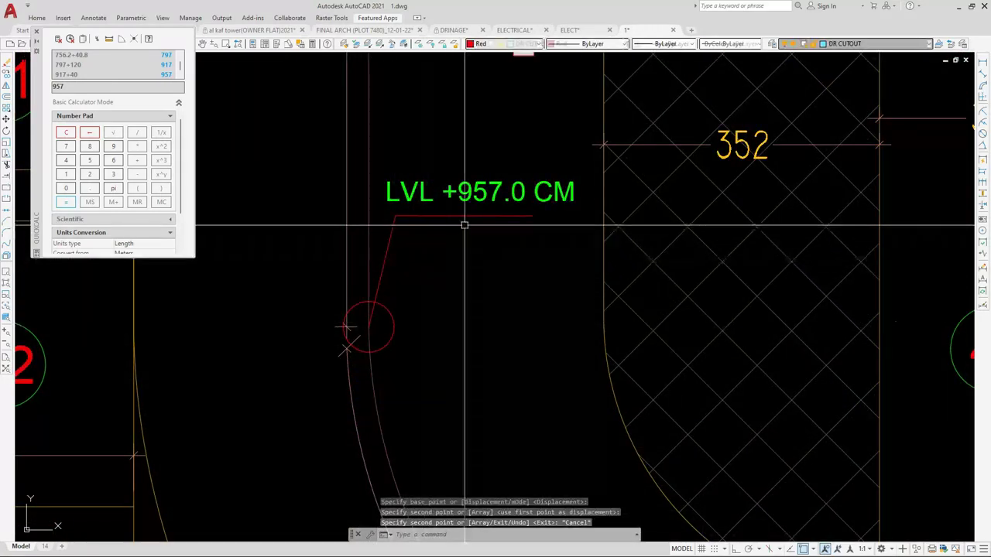
Calculate 957+40 and change the level tag at the lower end of the left 1000 straight to LVL +997.0 CM
{"action": "double_click", "coordinate": [481, 195]}
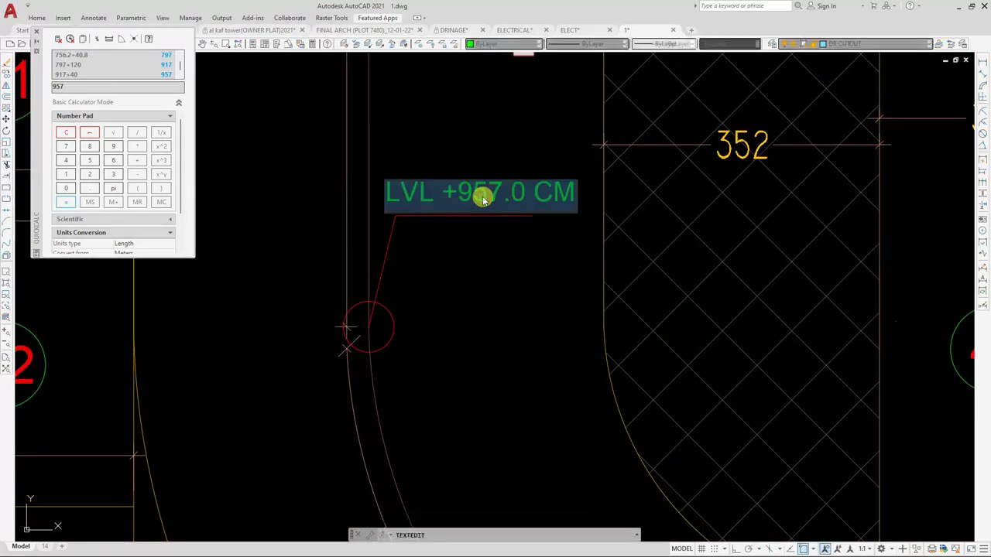
{"action": "left_click", "coordinate": [88, 86]}
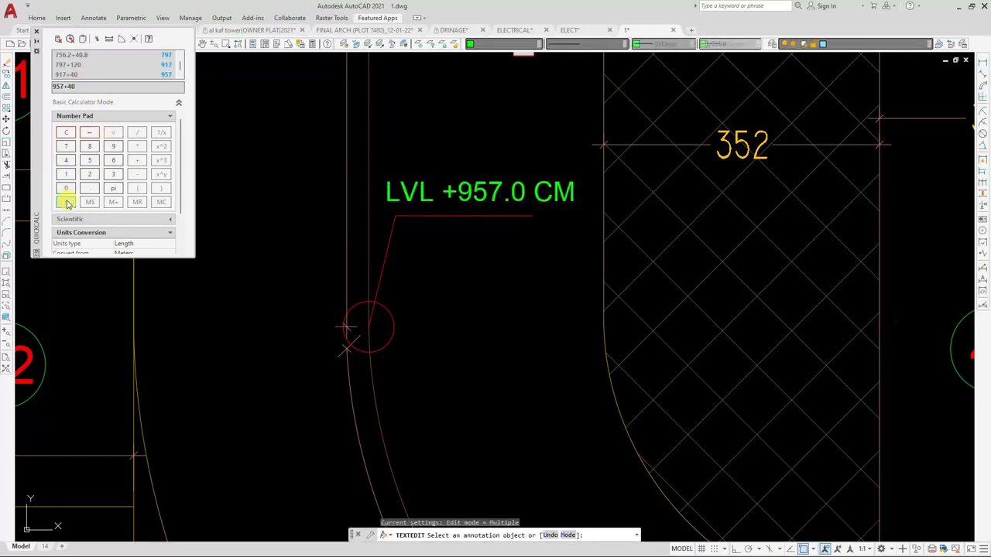
{"action": "left_click", "coordinate": [471, 199]}
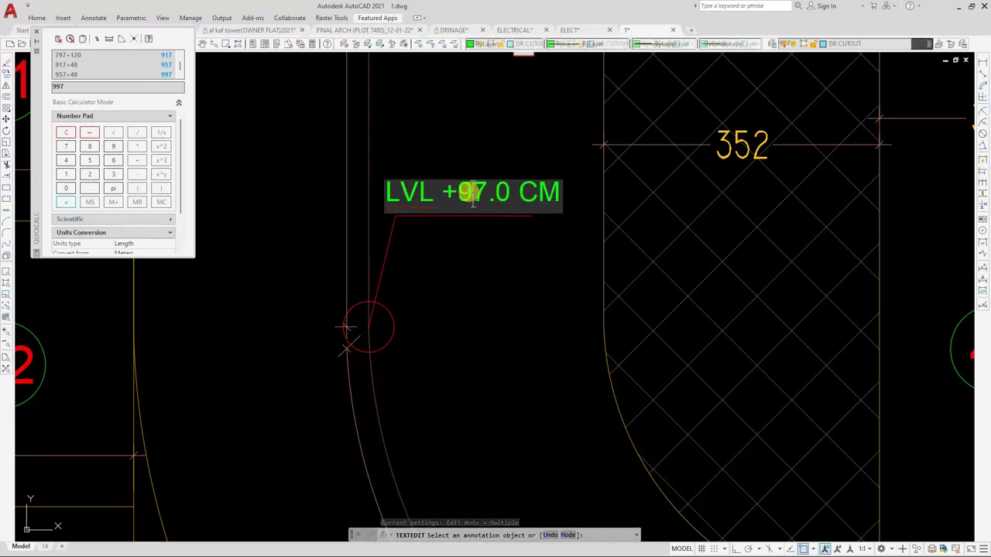
{"action": "left_click", "coordinate": [476, 218]}
{"action": "scroll", "coordinate": [396, 214], "scroll_direction": "down", "scroll_amount": 3}
{"action": "scroll", "coordinate": [523, 393], "scroll_direction": "up", "scroll_amount": 2}
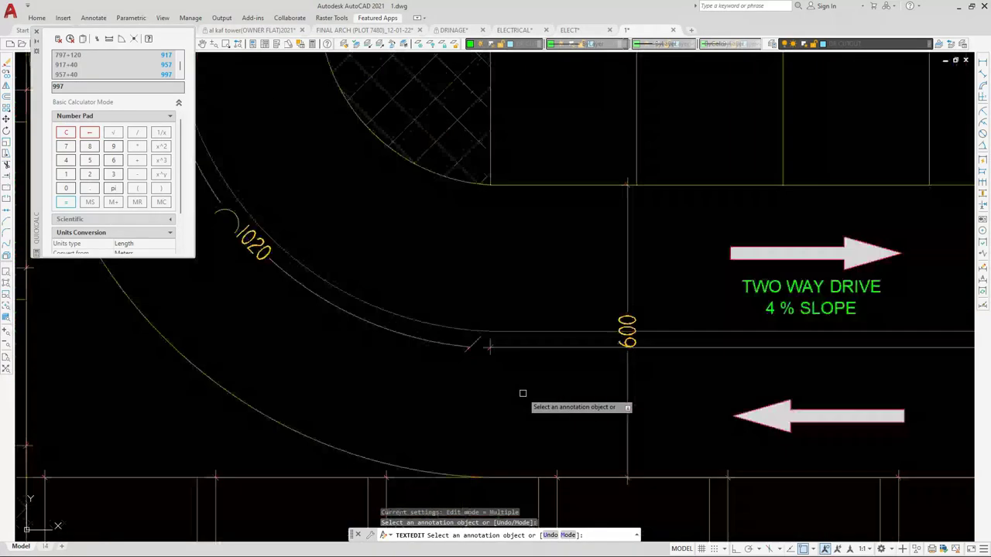
{"action": "scroll", "coordinate": [512, 347], "scroll_direction": "down", "scroll_amount": 3}
{"action": "key", "text": "Escape"}
Copy the LVL +997.0 CM tag to the left end of the 2nd parking floor's lower 3000 straight
{"action": "left_click", "coordinate": [272, 177]}
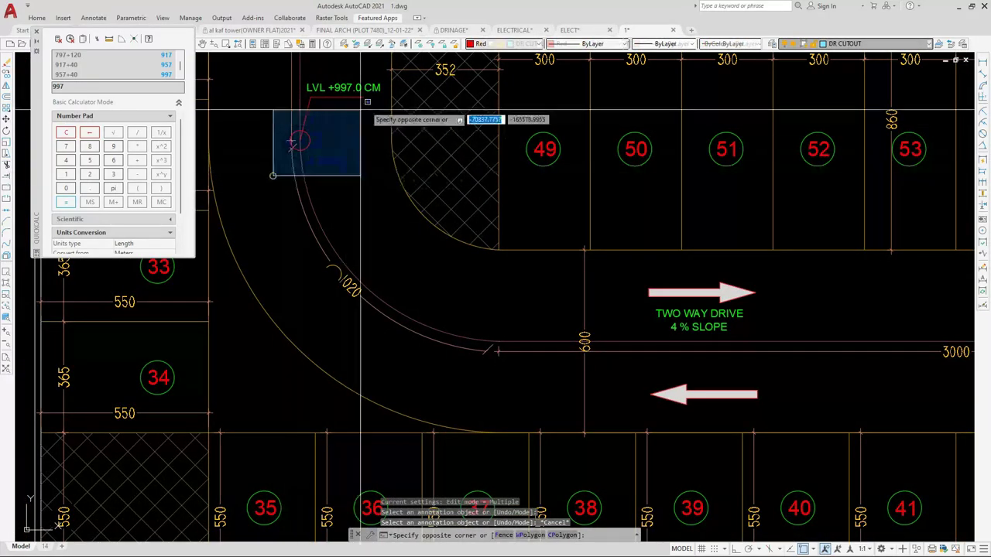
{"action": "left_click", "coordinate": [395, 78]}
{"action": "type", "text": "CO"}
{"action": "key", "text": "space"}
{"action": "scroll", "coordinate": [268, 160], "scroll_direction": "up", "scroll_amount": 2}
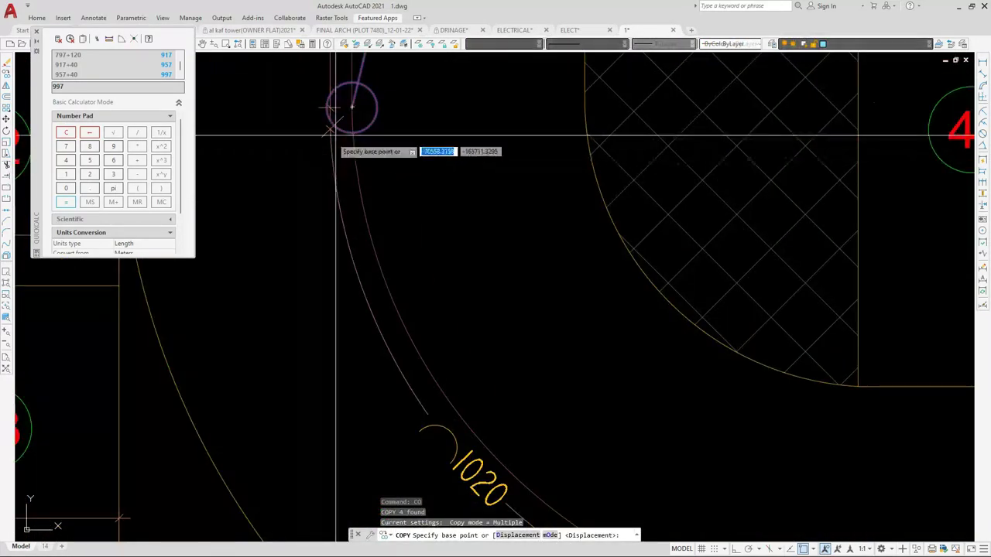
{"action": "left_click", "coordinate": [351, 106]}
{"action": "scroll", "coordinate": [305, 118], "scroll_direction": "down", "scroll_amount": 2}
{"action": "scroll", "coordinate": [511, 316], "scroll_direction": "up", "scroll_amount": 2}
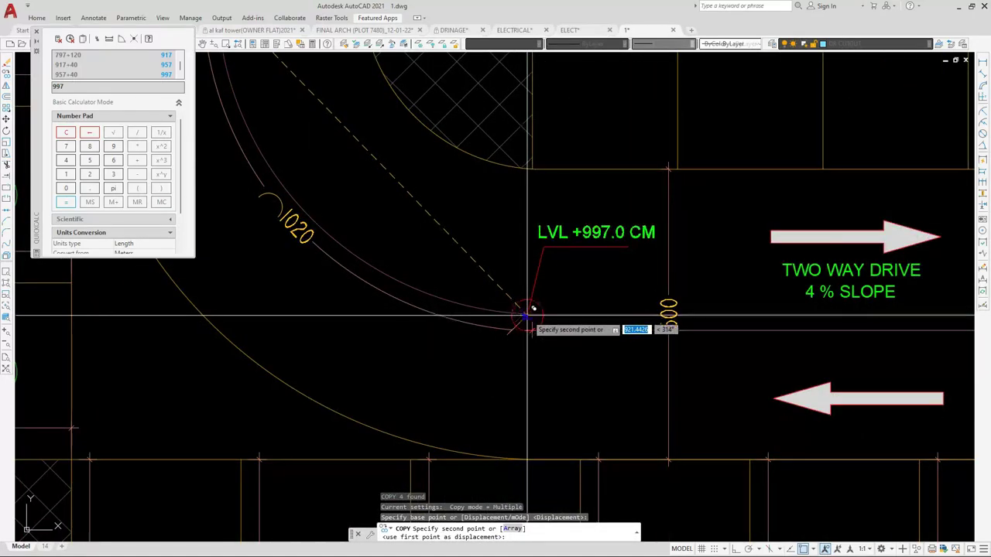
{"action": "left_click", "coordinate": [527, 314]}
{"action": "key", "text": "Escape"}
Calculate 997+40.8 and change the level tag at the left end of the lower 3000 straight to LVL +1037.8 CM
{"action": "scroll", "coordinate": [619, 225], "scroll_direction": "up", "scroll_amount": 2}
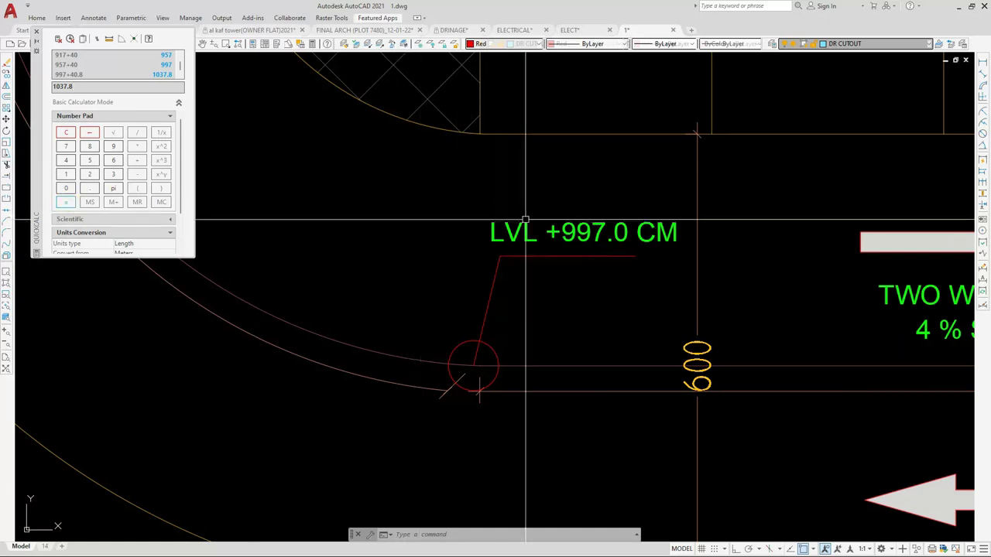
{"action": "double_click", "coordinate": [567, 243]}
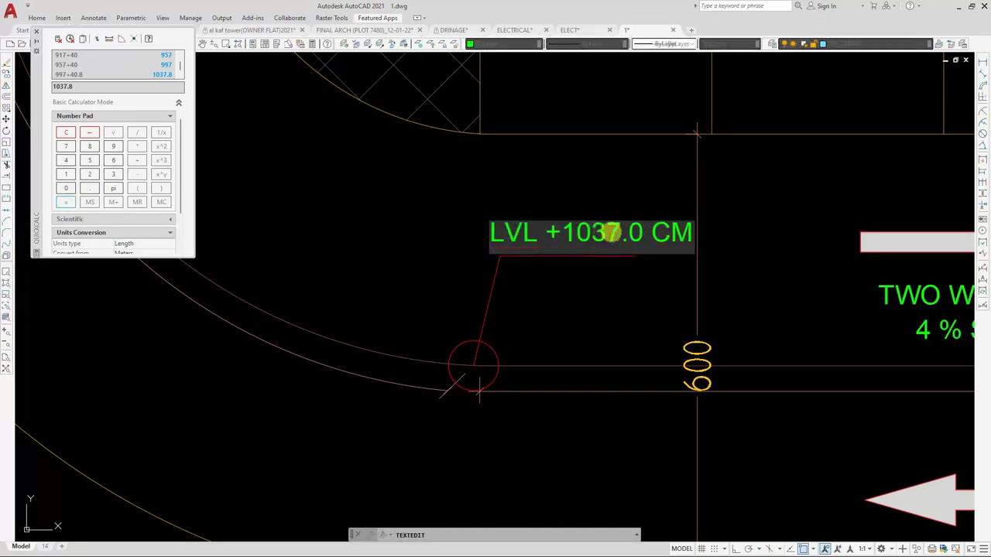
{"action": "type", "text": "8"}
{"action": "key", "text": "Return"}
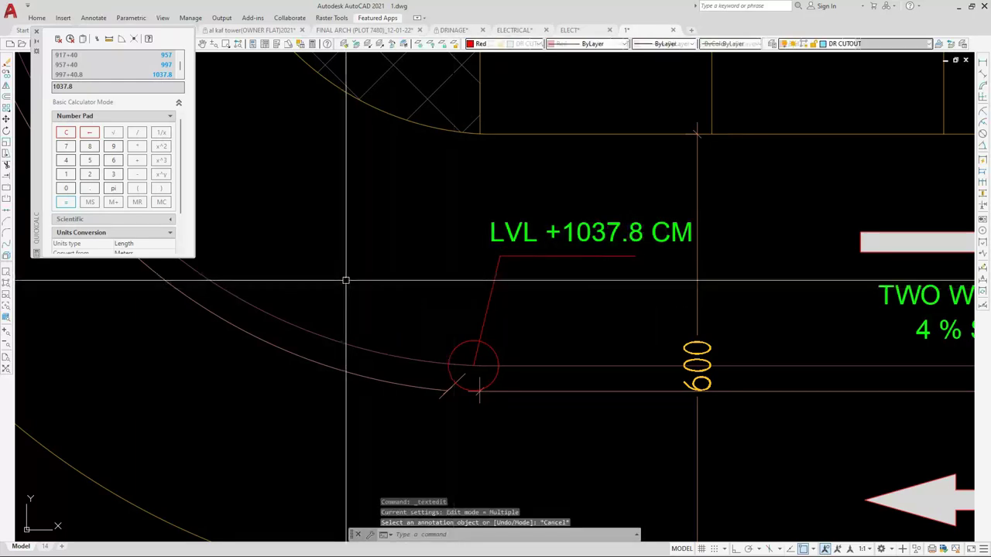
Copy the LVL +1037.8 CM tag to the right end of the 2nd parking floor's lower 3000 straight
{"action": "scroll", "coordinate": [343, 281], "scroll_direction": "down", "scroll_amount": 6}
{"action": "scroll", "coordinate": [758, 306], "scroll_direction": "up", "scroll_amount": 2}
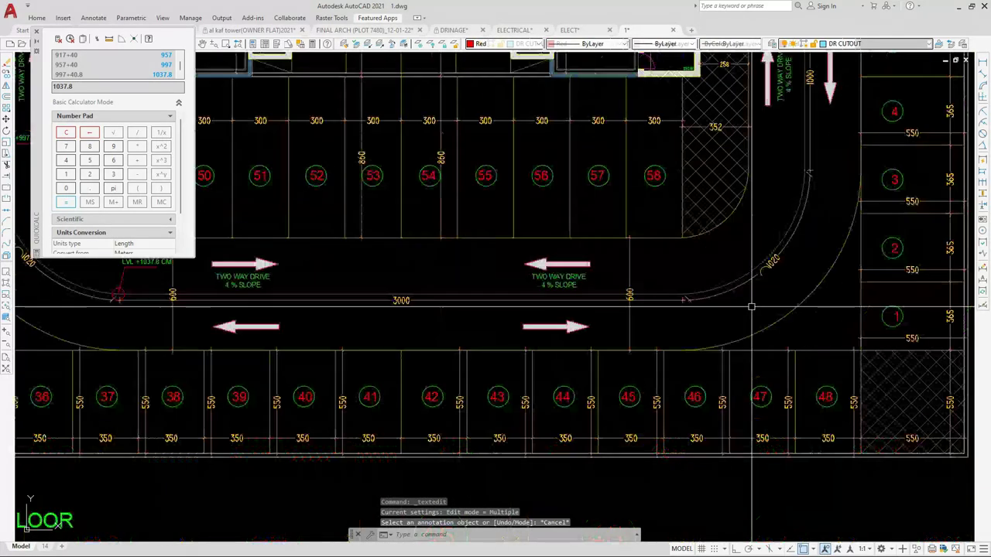
{"action": "scroll", "coordinate": [536, 284], "scroll_direction": "down", "scroll_amount": 3}
{"action": "scroll", "coordinate": [243, 292], "scroll_direction": "up", "scroll_amount": 6}
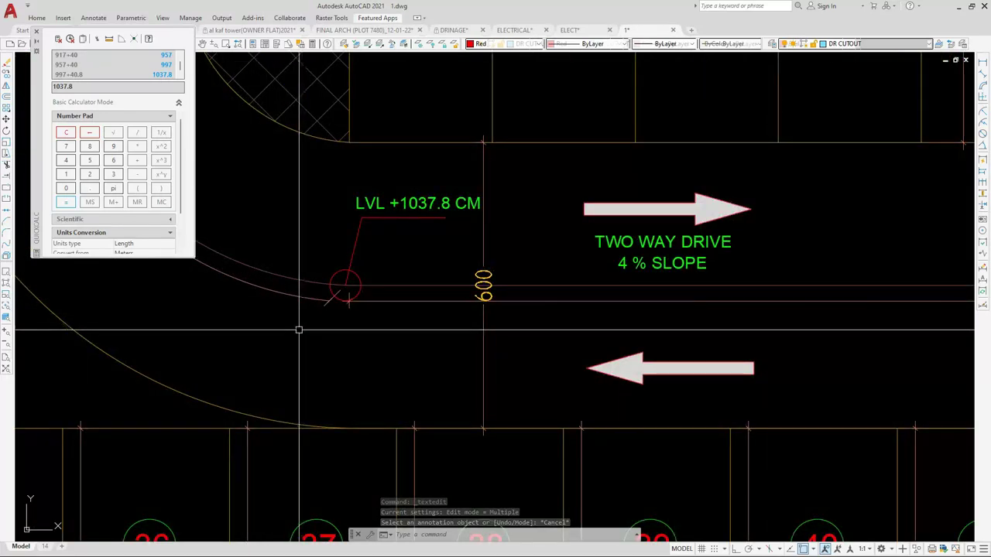
{"action": "left_click", "coordinate": [301, 334]}
{"action": "left_click", "coordinate": [504, 184]}
{"action": "type", "text": "co"}
{"action": "key", "text": "Return"}
{"action": "scroll", "coordinate": [341, 283], "scroll_direction": "up", "scroll_amount": 4}
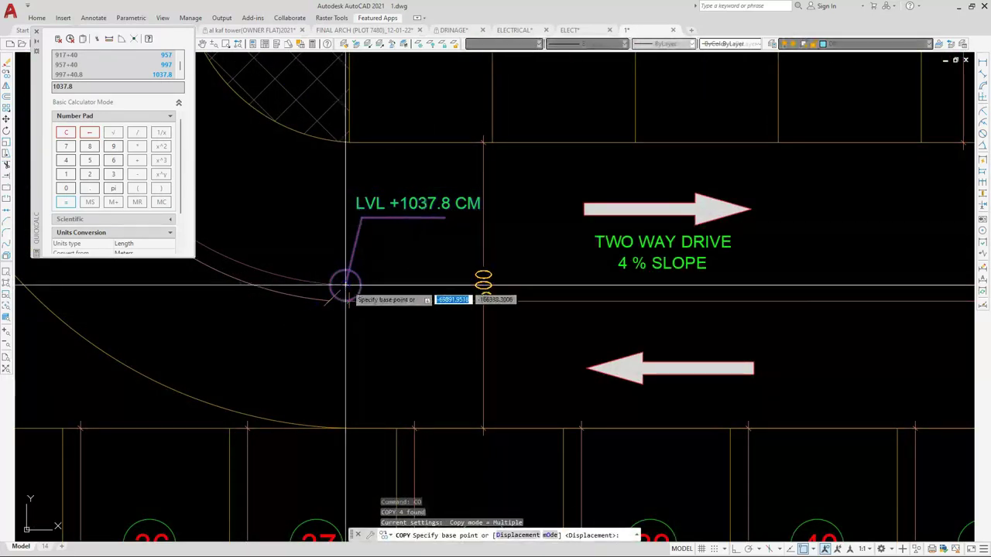
{"action": "left_click", "coordinate": [339, 284]}
{"action": "scroll", "coordinate": [310, 283], "scroll_direction": "down", "scroll_amount": 5}
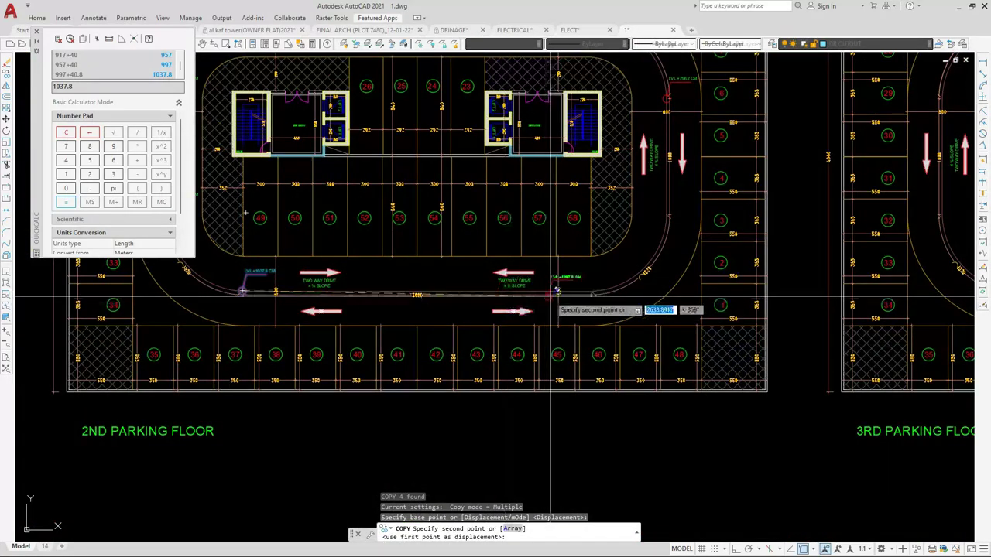
{"action": "scroll", "coordinate": [588, 283], "scroll_direction": "up", "scroll_amount": 6}
{"action": "left_click", "coordinate": [531, 282]}
{"action": "key", "text": "Escape"}
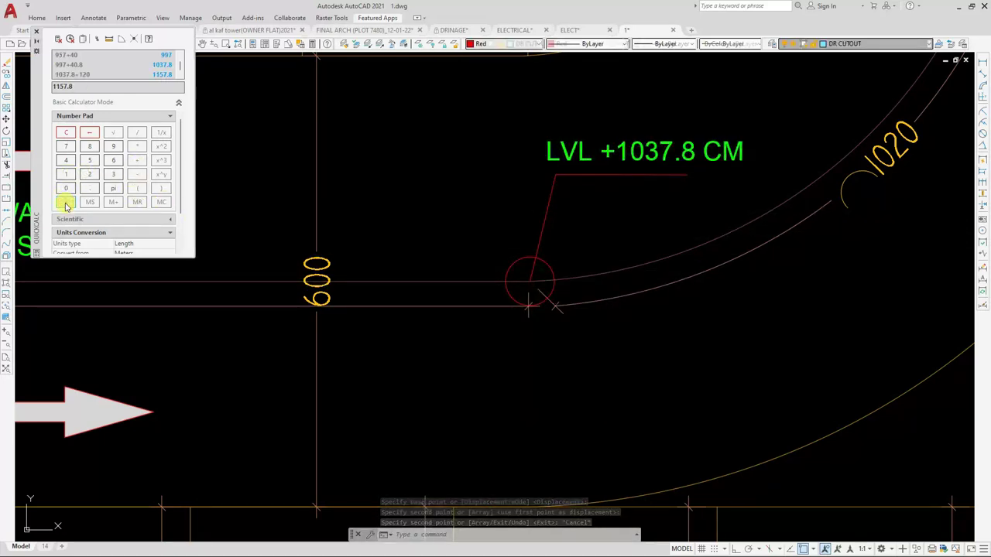
Calculate 1037.8+120 and change the level tag at the right end of the lower 3000 straight to LVL +1157.8 CM
{"action": "double_click", "coordinate": [644, 153]}
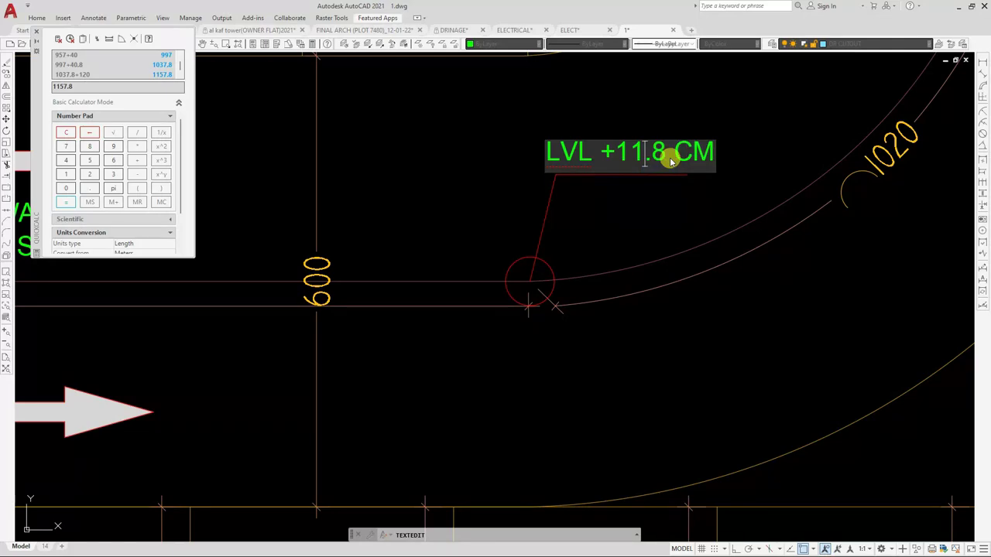
{"action": "left_click", "coordinate": [677, 198]}
{"action": "scroll", "coordinate": [493, 222], "scroll_direction": "down", "scroll_amount": 2}
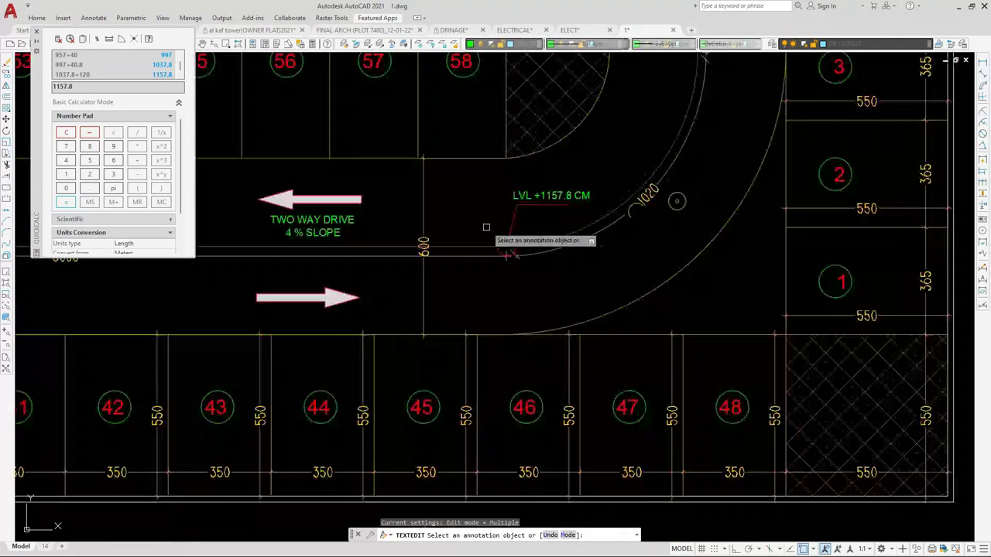
{"action": "key", "text": "Escape"}
Copy the LVL +1157.8 CM tag to the upper end of the 2nd parking floor's lower-right 1020 curve
{"action": "left_click", "coordinate": [492, 180]}
{"action": "scroll", "coordinate": [473, 279], "scroll_direction": "down", "scroll_amount": 2}
{"action": "left_click", "coordinate": [535, 256]}
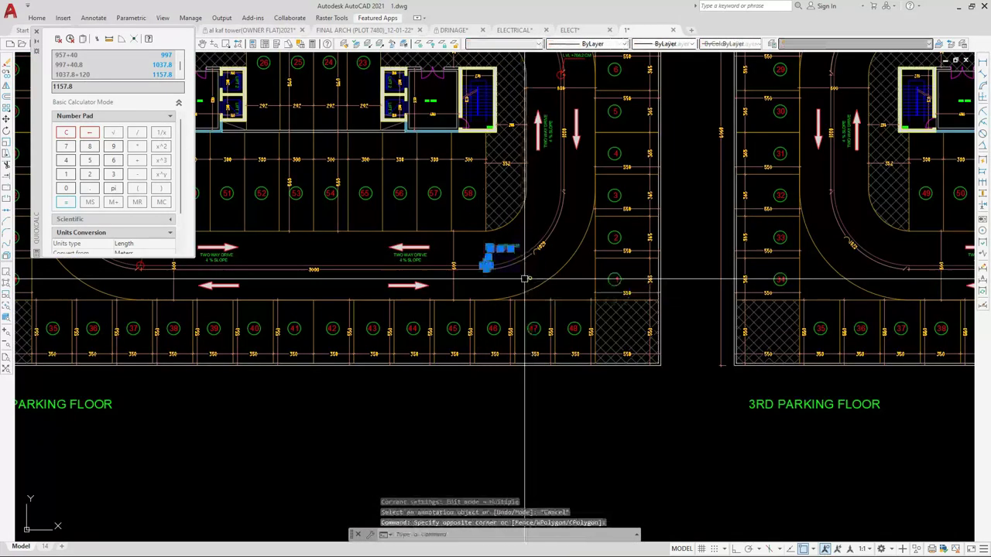
{"action": "scroll", "coordinate": [499, 275], "scroll_direction": "up", "scroll_amount": 5}
{"action": "type", "text": "CO"}
{"action": "key", "text": "Return"}
{"action": "scroll", "coordinate": [442, 255], "scroll_direction": "up", "scroll_amount": 4}
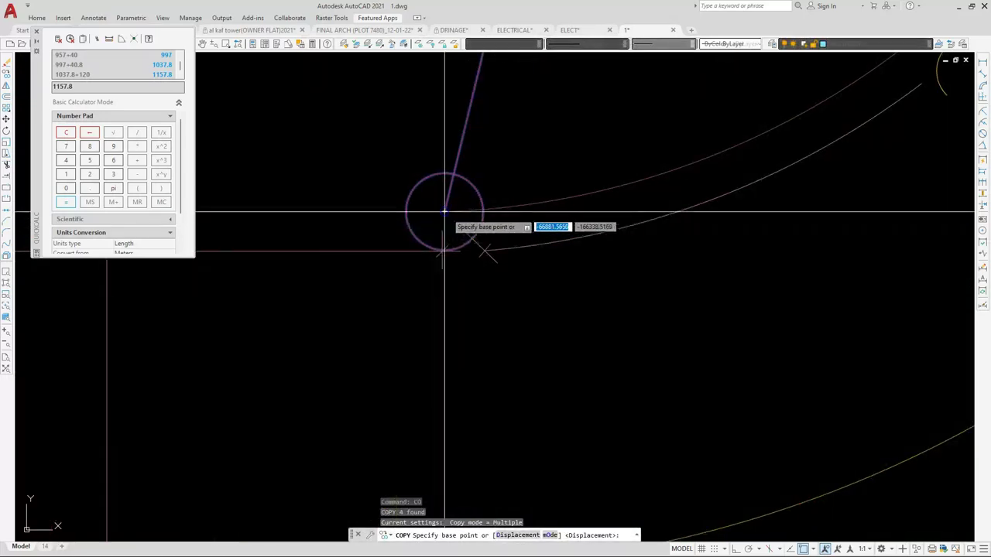
{"action": "left_click", "coordinate": [445, 213]}
{"action": "scroll", "coordinate": [381, 310], "scroll_direction": "down", "scroll_amount": 10}
{"action": "scroll", "coordinate": [458, 237], "scroll_direction": "up", "scroll_amount": 6}
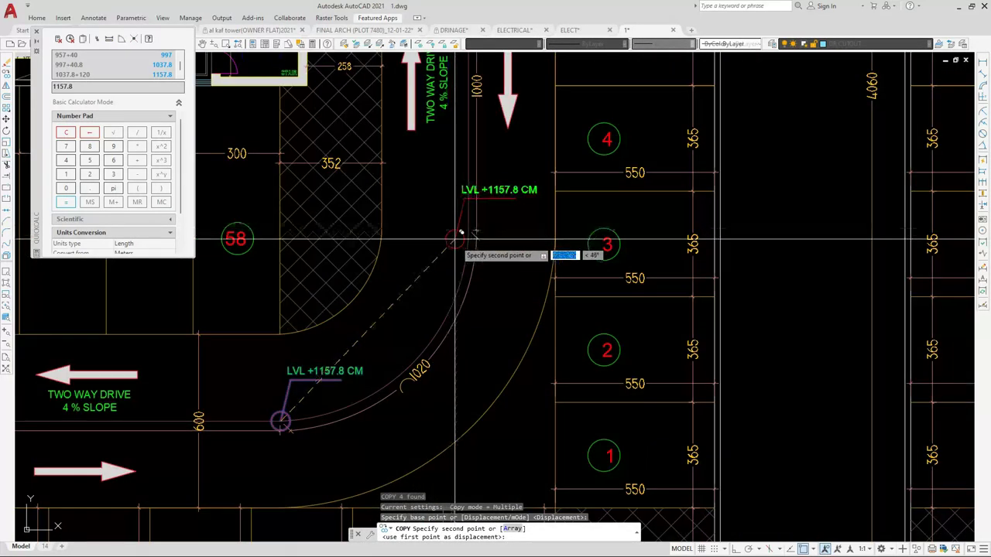
{"action": "left_click", "coordinate": [475, 224]}
{"action": "key", "text": "Escape"}
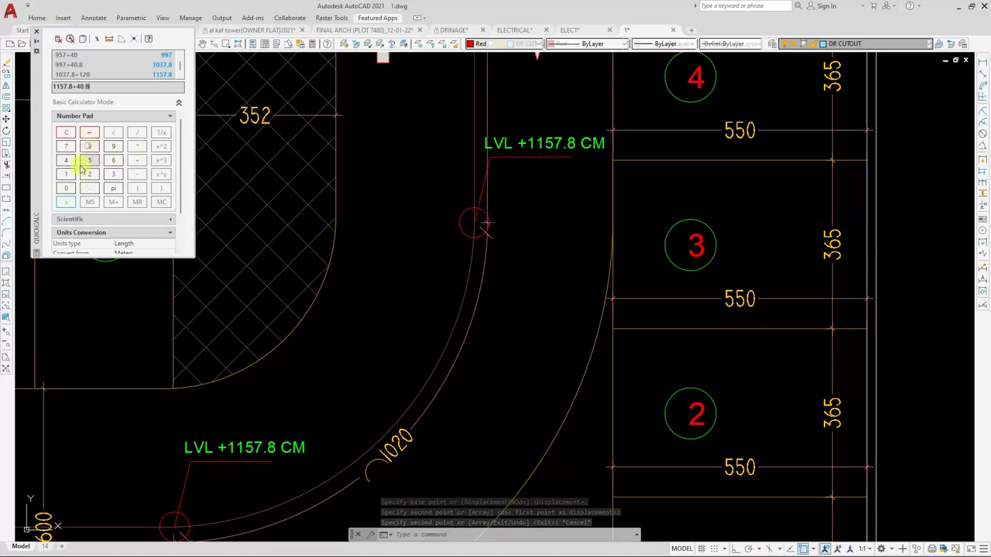
Calculate 1157.8+40.8 and change the level tag at the upper end of the lower-right 1020 curve to LVL +1198.6 CM
{"action": "double_click", "coordinate": [550, 143]}
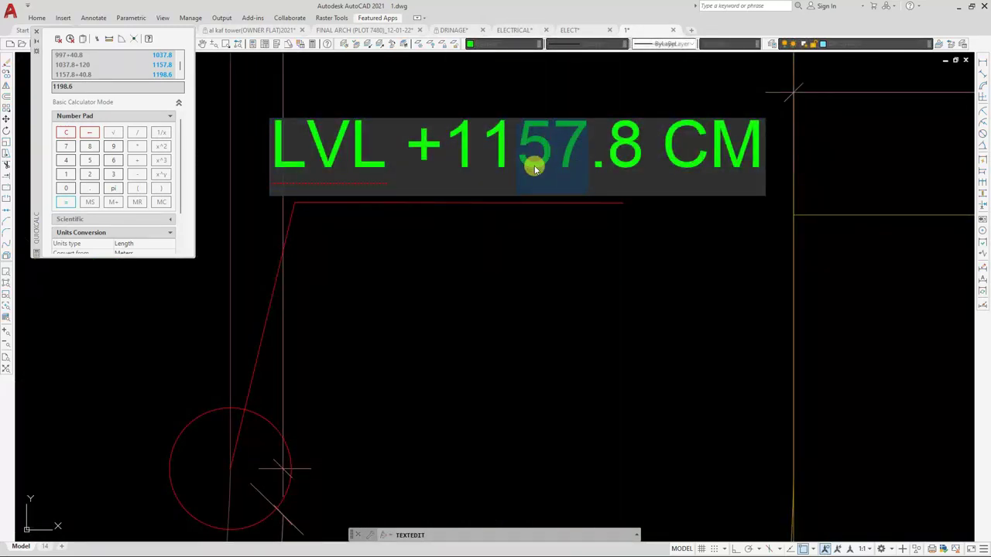
{"action": "type", "text": "98."}
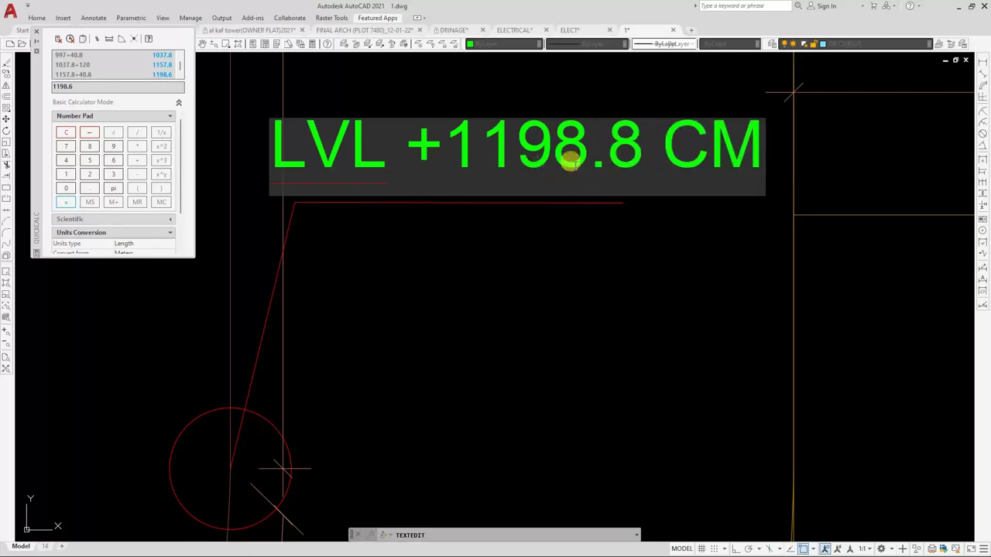
{"action": "type", "text": "6"}
{"action": "key", "text": "Return"}
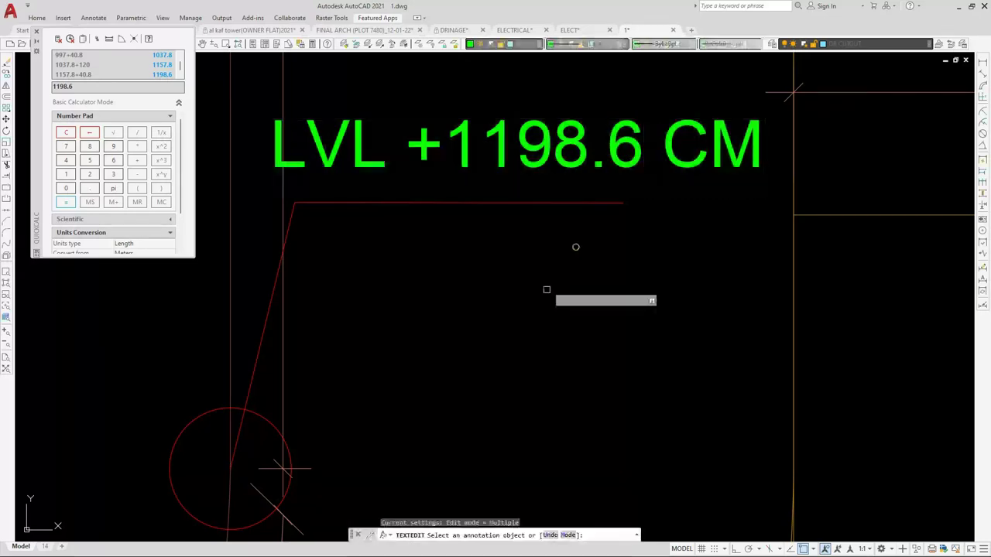
{"action": "scroll", "coordinate": [542, 294], "scroll_direction": "down", "scroll_amount": 8}
{"action": "scroll", "coordinate": [525, 308], "scroll_direction": "up", "scroll_amount": 2}
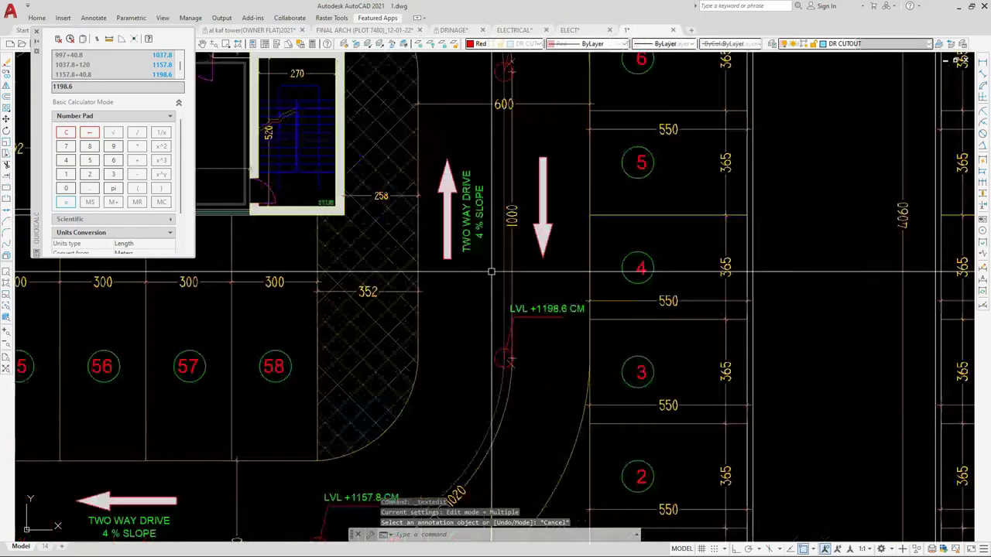
{"action": "key", "text": "Escape"}
Draw a diagonal zigzag break line across the full 600 width of the 2nd parking floor's right-hand driveway
{"action": "type", "text": "l"}
{"action": "key", "text": "Return"}
{"action": "left_click", "coordinate": [419, 248]}
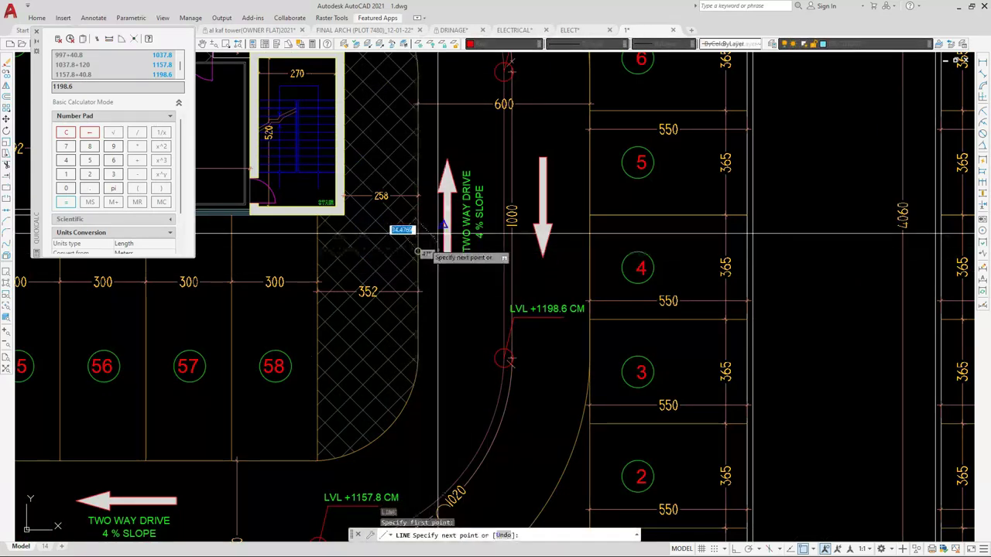
{"action": "scroll", "coordinate": [501, 182], "scroll_direction": "up", "scroll_amount": 2}
{"action": "scroll", "coordinate": [506, 177], "scroll_direction": "up", "scroll_amount": 2}
{"action": "left_click", "coordinate": [507, 172]}
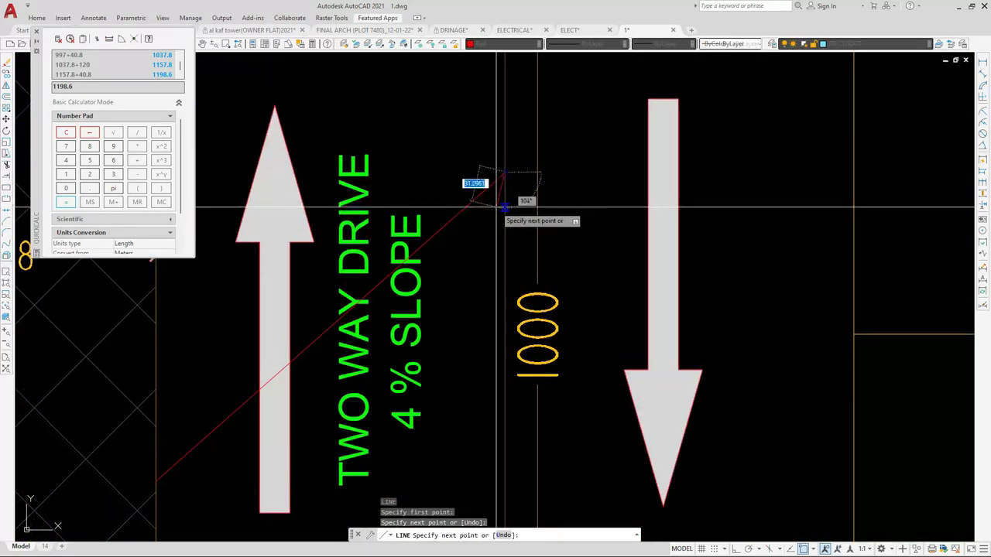
{"action": "scroll", "coordinate": [542, 147], "scroll_direction": "up", "scroll_amount": 4}
{"action": "left_click", "coordinate": [544, 132]}
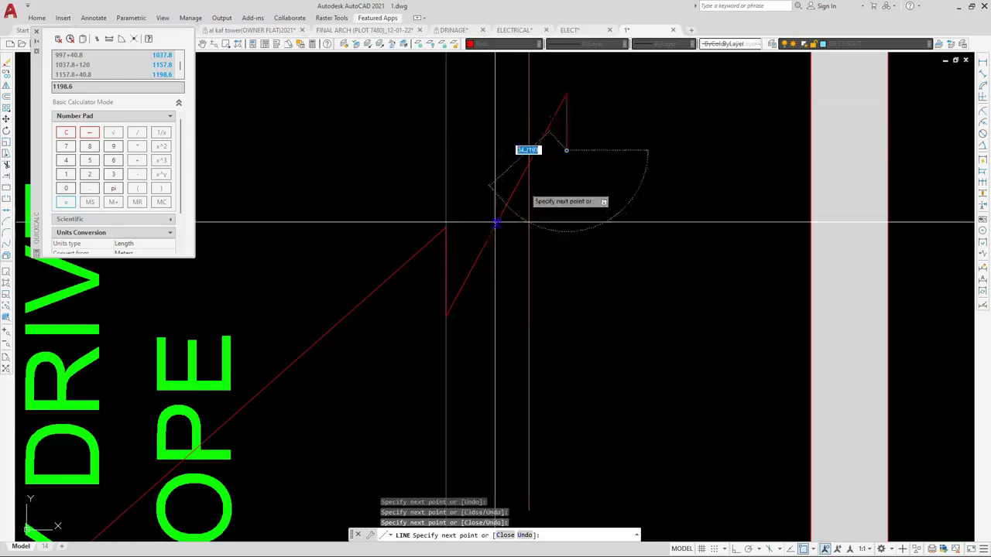
{"action": "scroll", "coordinate": [457, 294], "scroll_direction": "down", "scroll_amount": 6}
{"action": "left_click", "coordinate": [663, 140]}
{"action": "key", "text": "Escape"}
Copy all five segments of the break line a short distance below the original to form a double break line
{"action": "left_click", "coordinate": [590, 197]}
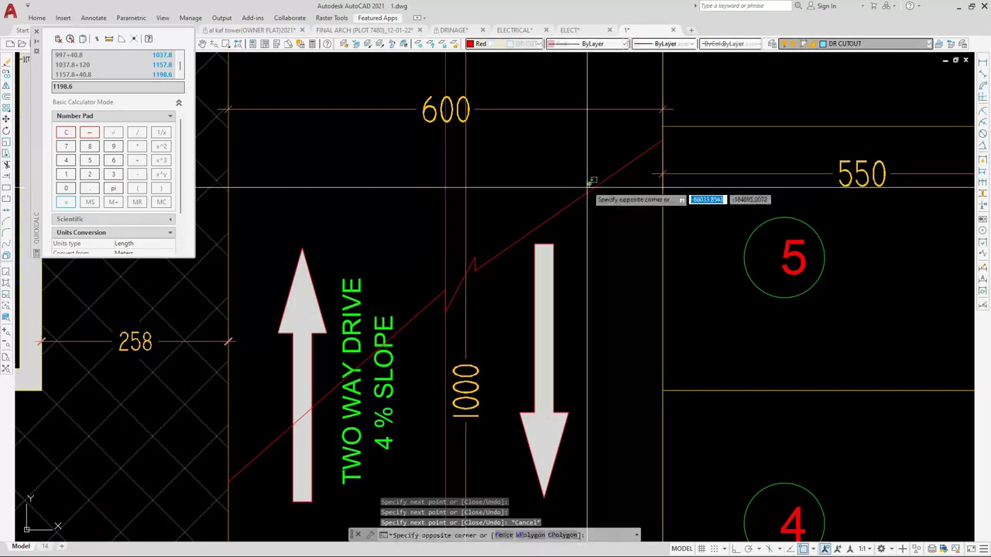
{"action": "left_click", "coordinate": [584, 195]}
{"action": "key", "text": "Escape"}
{"action": "left_click", "coordinate": [416, 235]}
{"action": "left_click", "coordinate": [491, 316]}
{"action": "left_click", "coordinate": [507, 297]}
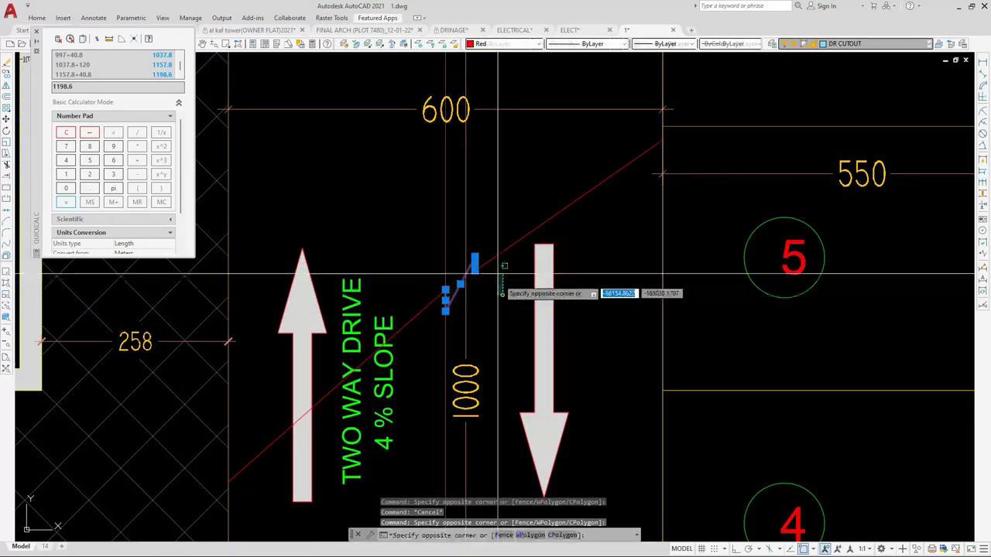
{"action": "left_click", "coordinate": [485, 215]}
{"action": "left_click", "coordinate": [412, 288]}
{"action": "left_click", "coordinate": [402, 327]}
{"action": "type", "text": "co"}
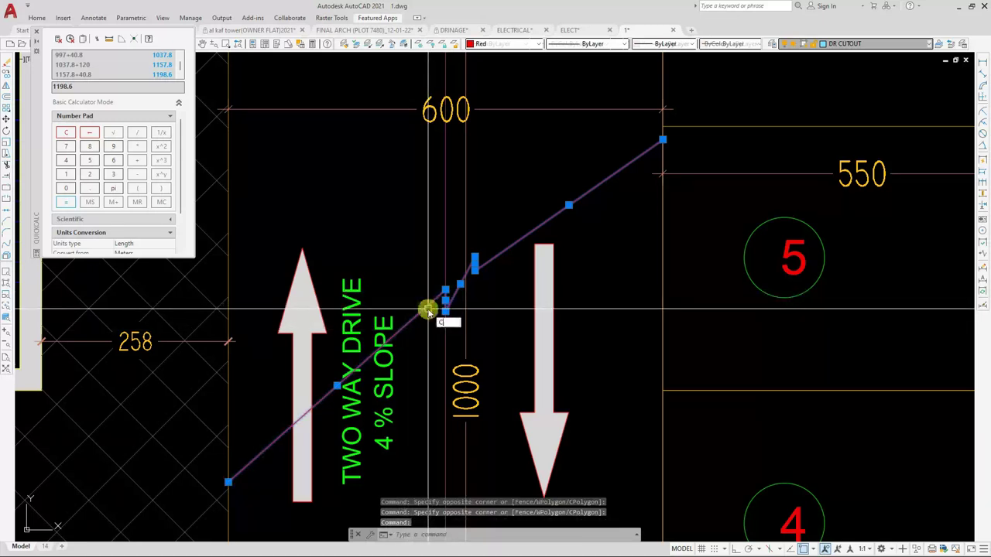
{"action": "key", "text": "Return"}
{"action": "left_click", "coordinate": [584, 307]}
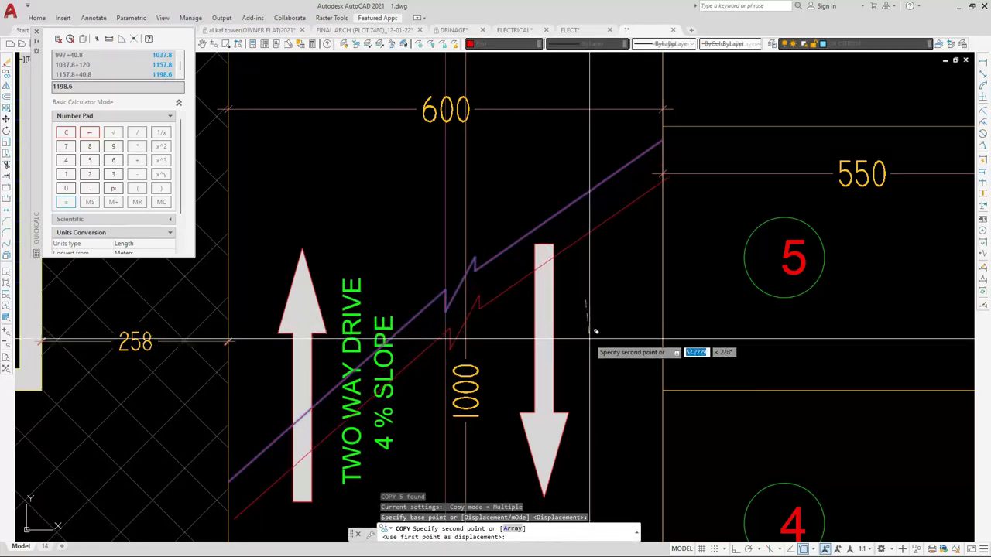
{"action": "key", "text": "Escape"}
Copy the double break line to the same position on the 3rd parking floor's right-hand driveway
{"action": "left_click", "coordinate": [438, 364]}
{"action": "left_click", "coordinate": [491, 242]}
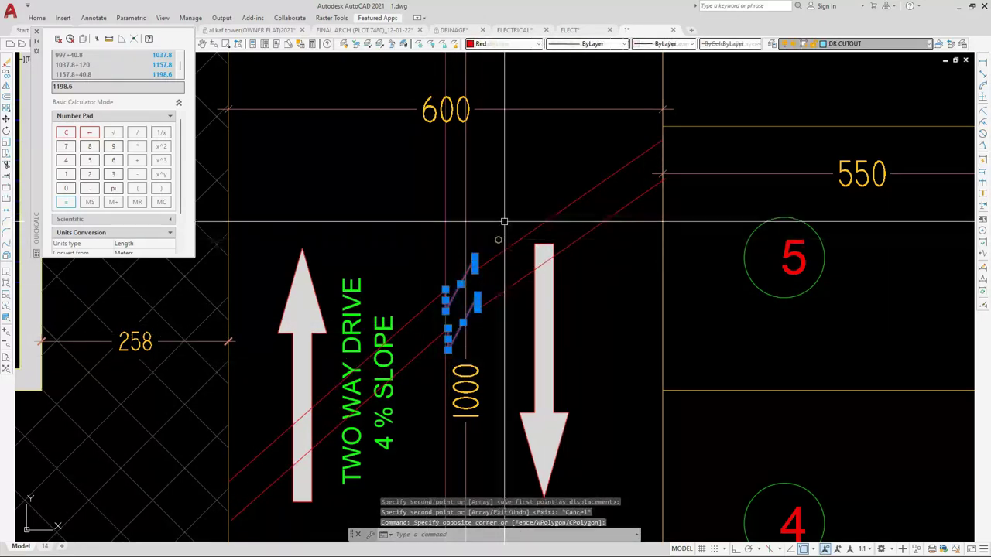
{"action": "left_click", "coordinate": [504, 224]}
{"action": "left_click", "coordinate": [484, 316]}
{"action": "left_click", "coordinate": [419, 357]}
{"action": "left_click", "coordinate": [405, 321]}
{"action": "type", "text": "C"}
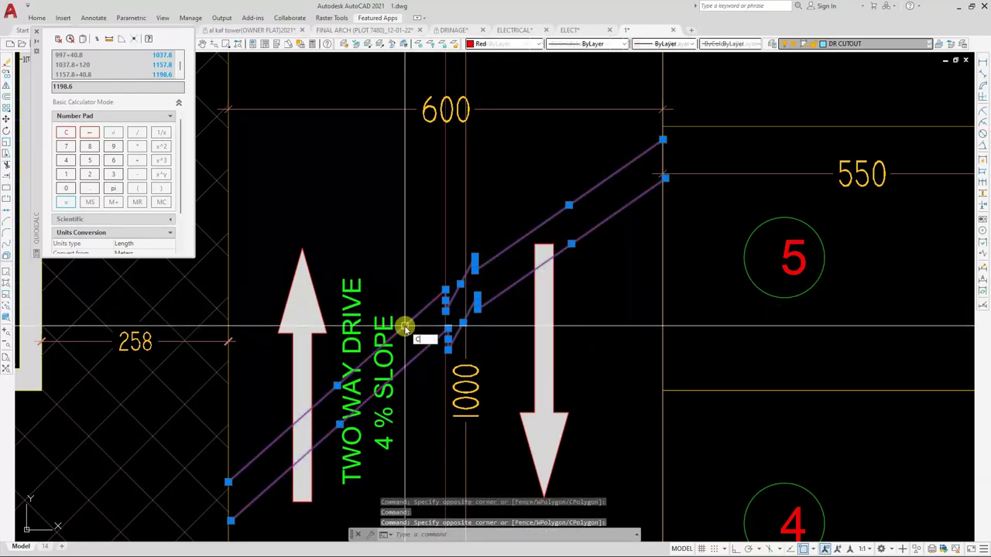
{"action": "type", "text": "O"}
{"action": "key", "text": "space"}
{"action": "scroll", "coordinate": [395, 319], "scroll_direction": "down", "scroll_amount": 1}
{"action": "left_click", "coordinate": [562, 199]}
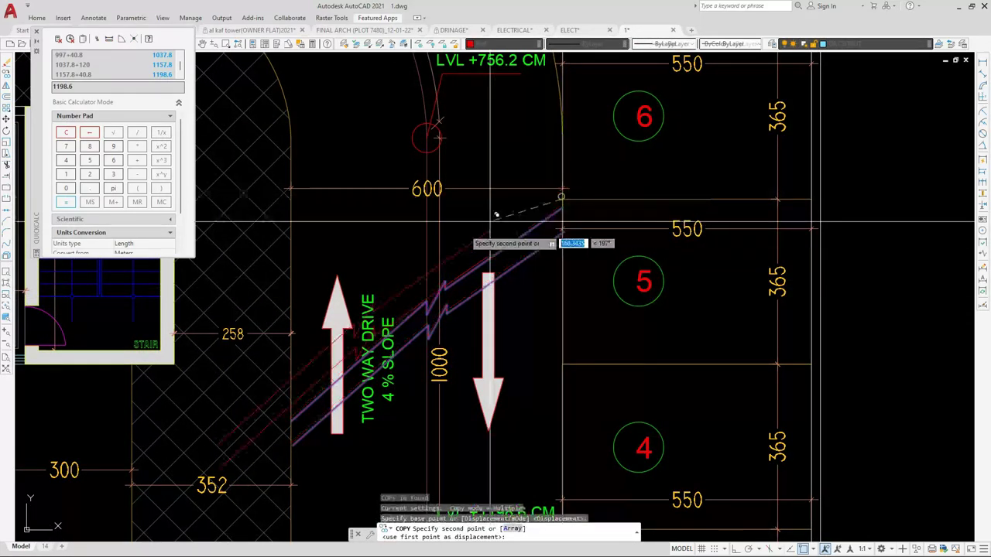
{"action": "scroll", "coordinate": [490, 232], "scroll_direction": "down", "scroll_amount": 5}
{"action": "scroll", "coordinate": [349, 259], "scroll_direction": "up", "scroll_amount": 3}
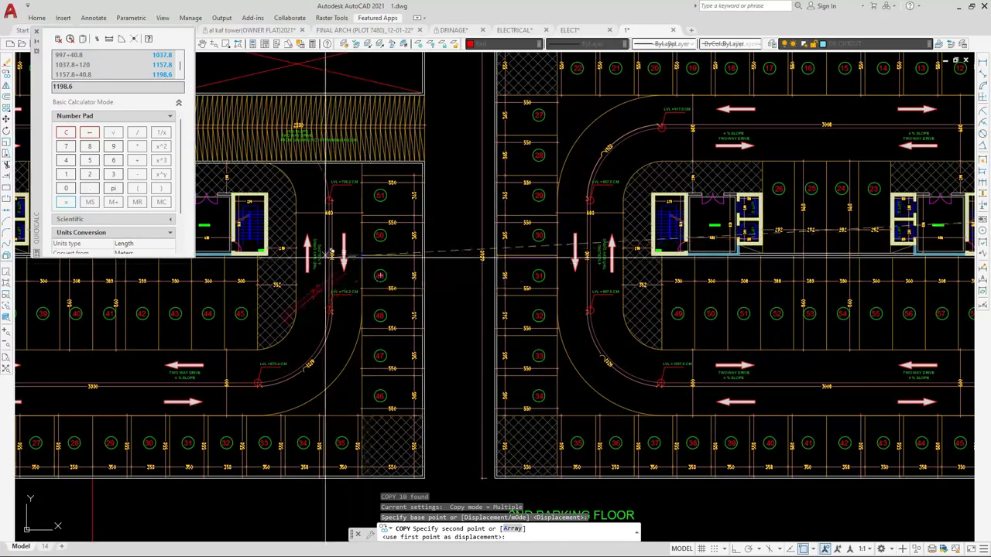
{"action": "scroll", "coordinate": [322, 243], "scroll_direction": "up", "scroll_amount": 2}
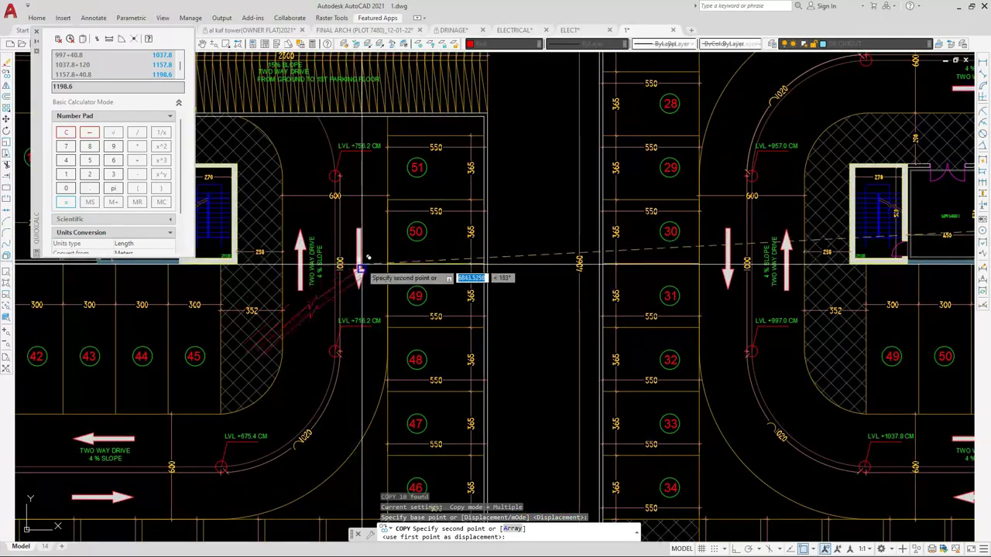
{"action": "scroll", "coordinate": [357, 265], "scroll_direction": "up", "scroll_amount": 2}
{"action": "scroll", "coordinate": [356, 256], "scroll_direction": "down", "scroll_amount": 8}
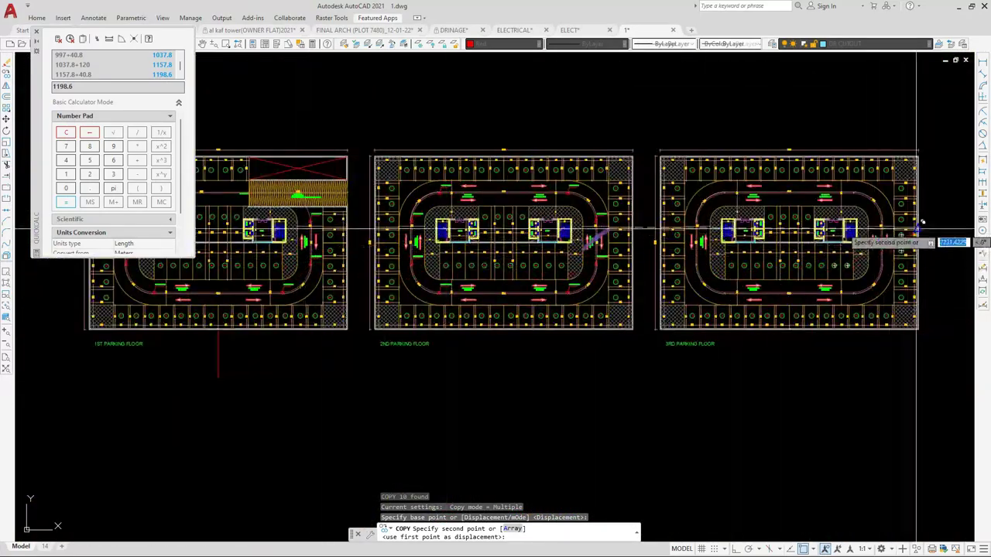
{"action": "scroll", "coordinate": [922, 224], "scroll_direction": "up", "scroll_amount": 8}
{"action": "left_click", "coordinate": [773, 203]}
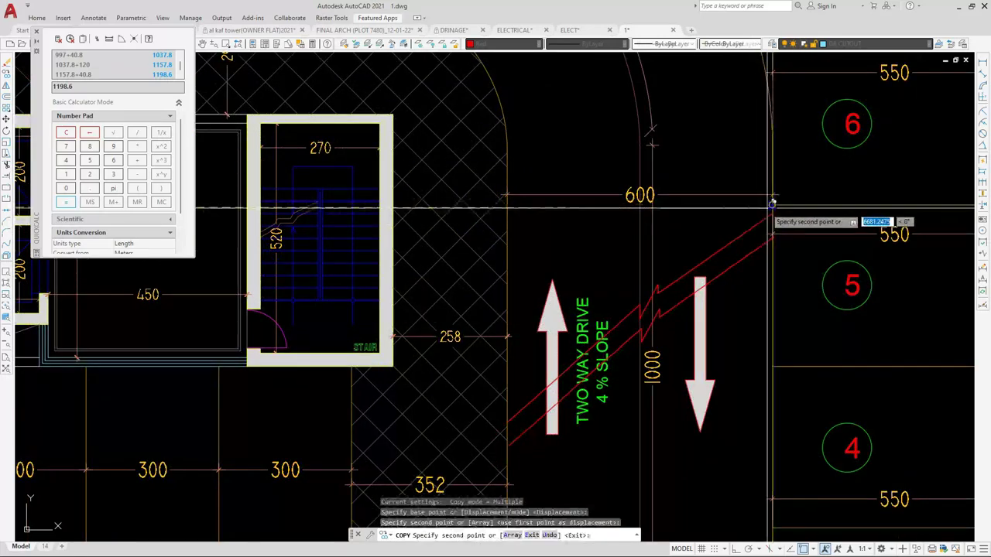
{"action": "key", "text": "Escape"}
{"action": "scroll", "coordinate": [743, 232], "scroll_direction": "down", "scroll_amount": 8}
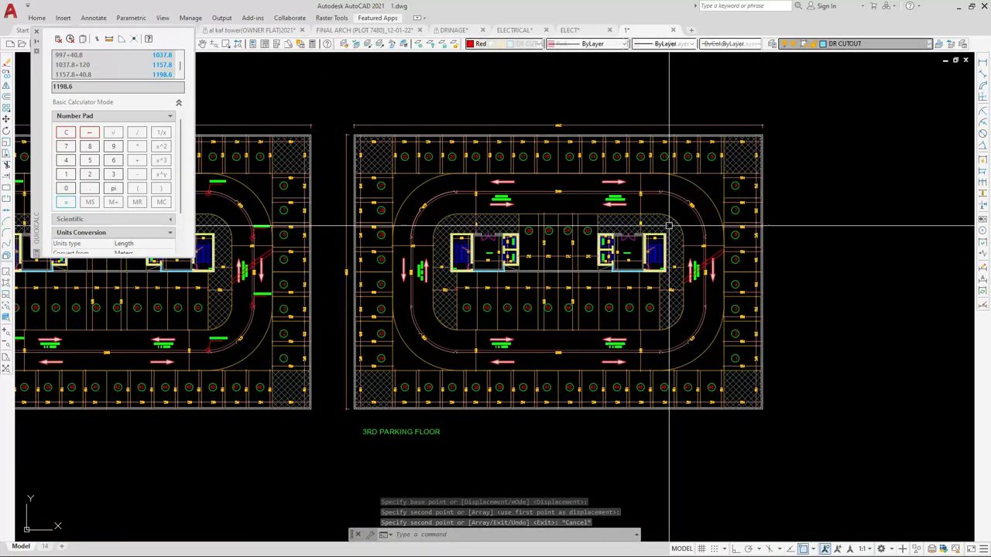
{"action": "scroll", "coordinate": [669, 226], "scroll_direction": "up", "scroll_amount": 5}
{"action": "scroll", "coordinate": [826, 272], "scroll_direction": "down", "scroll_amount": 5}
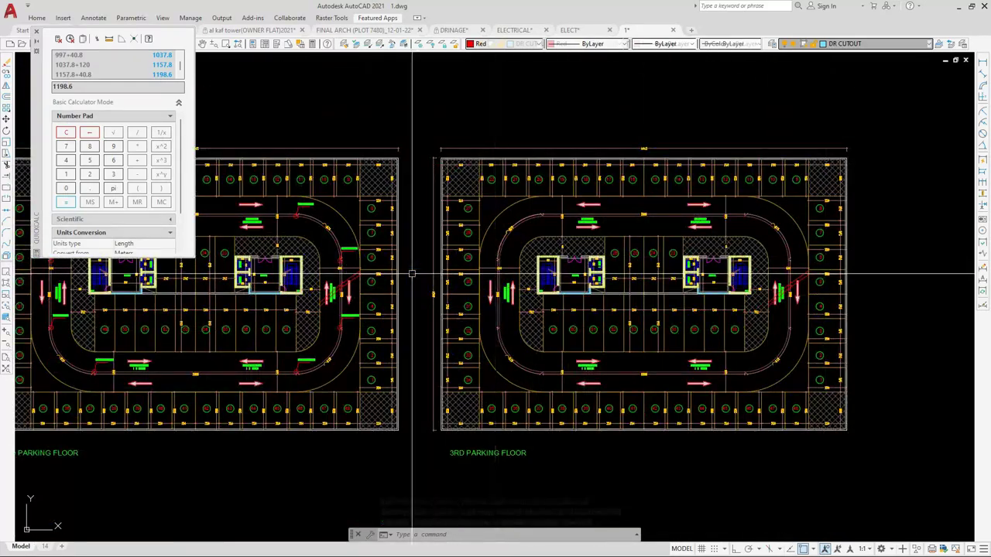
{"action": "scroll", "coordinate": [412, 274], "scroll_direction": "up", "scroll_amount": 6}
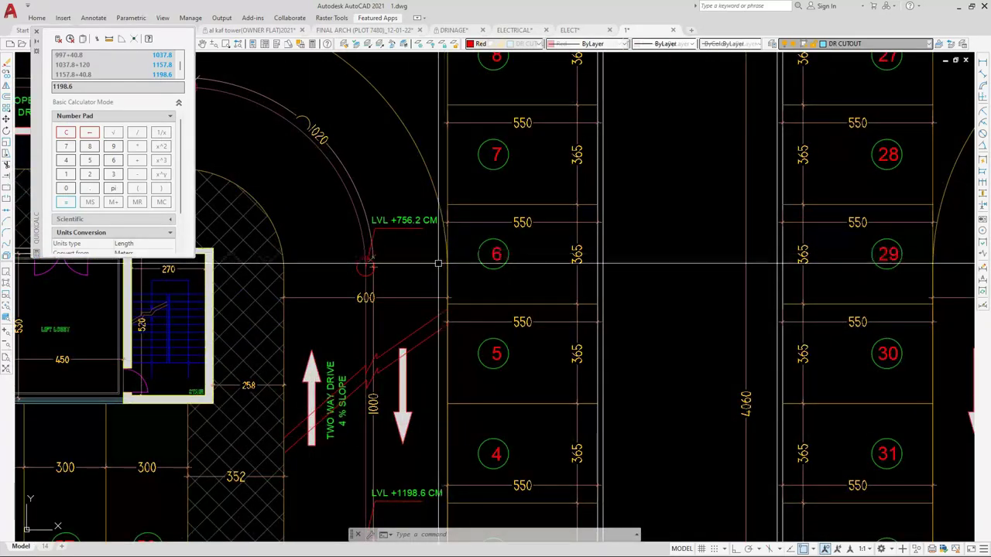
{"action": "scroll", "coordinate": [507, 271], "scroll_direction": "down", "scroll_amount": 3}
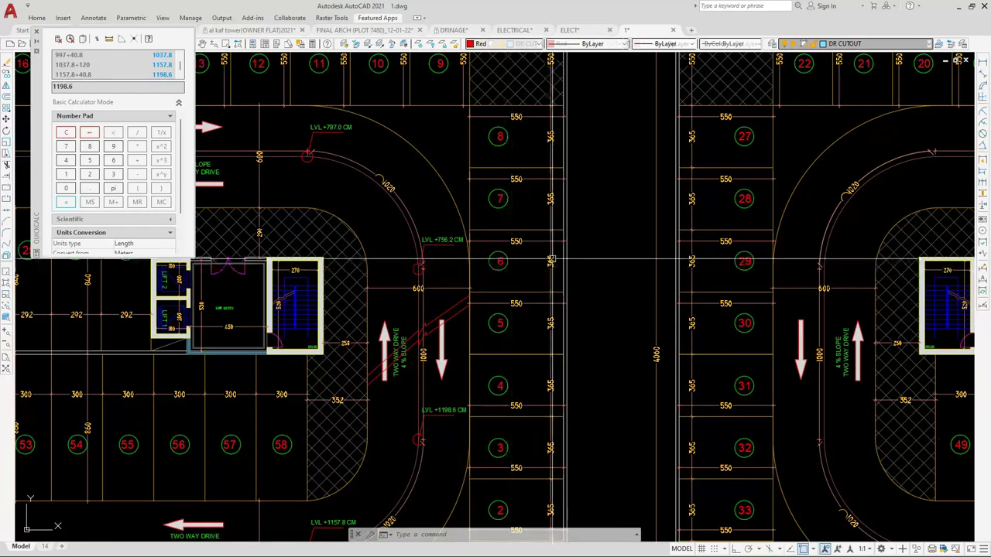
{"action": "scroll", "coordinate": [552, 261], "scroll_direction": "down", "scroll_amount": 2}
{"action": "scroll", "coordinate": [555, 261], "scroll_direction": "down", "scroll_amount": 6}
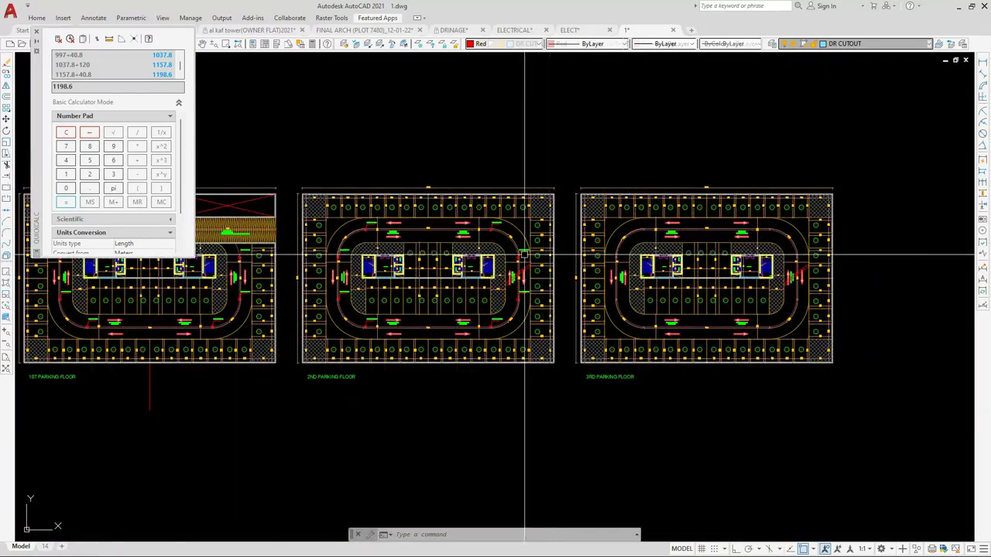
Copy the ramp's FROM GROUND TO 1ST PARKING FLOOR text to the middle of the 2nd parking floor's upper driveway, below the 3000 dimension
{"action": "scroll", "coordinate": [309, 230], "scroll_direction": "up", "scroll_amount": 7}
{"action": "scroll", "coordinate": [309, 230], "scroll_direction": "up", "scroll_amount": 5}
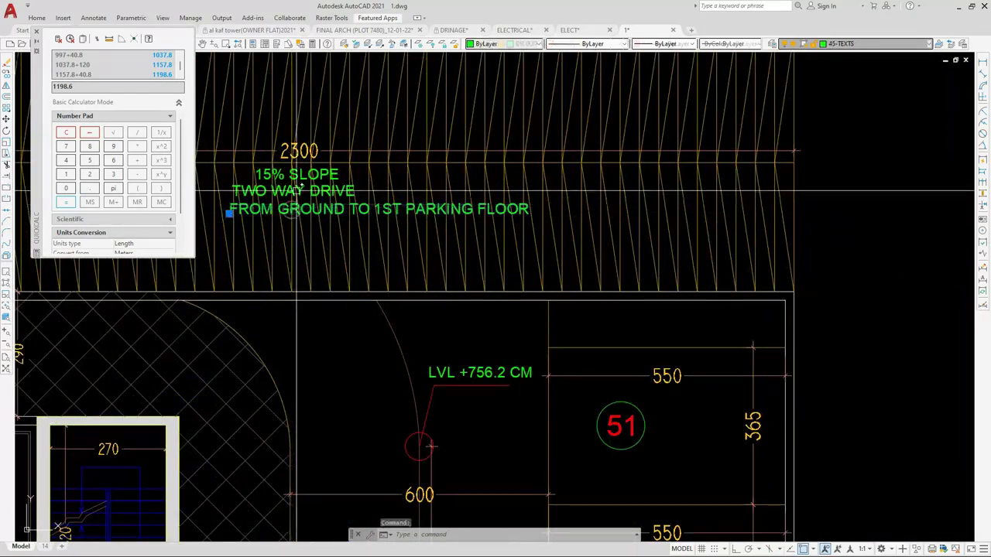
{"action": "key", "text": "Escape"}
{"action": "type", "text": "C"}
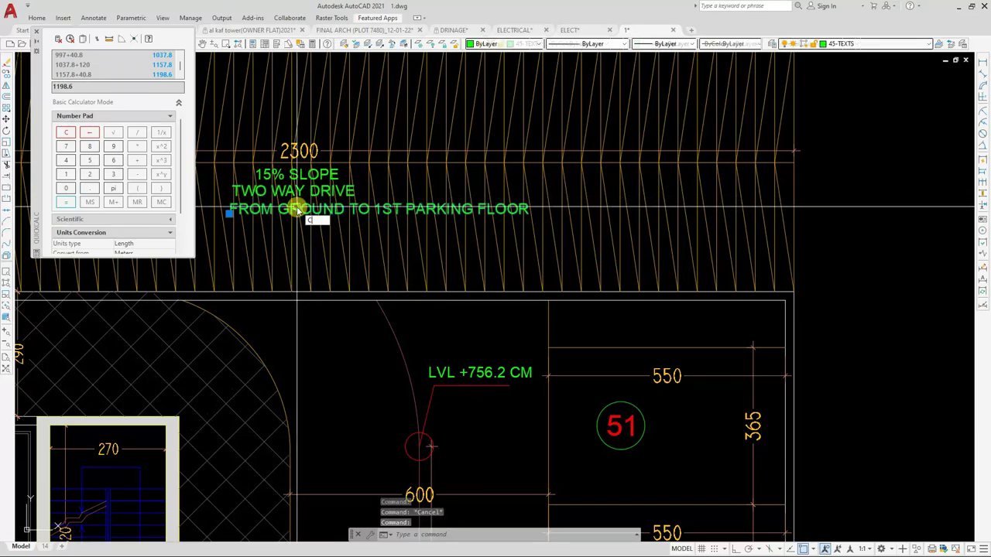
{"action": "type", "text": "O"}
{"action": "key", "text": "space"}
{"action": "left_click", "coordinate": [297, 209]}
{"action": "scroll", "coordinate": [268, 213], "scroll_direction": "down", "scroll_amount": 8}
{"action": "scroll", "coordinate": [425, 271], "scroll_direction": "up", "scroll_amount": 2}
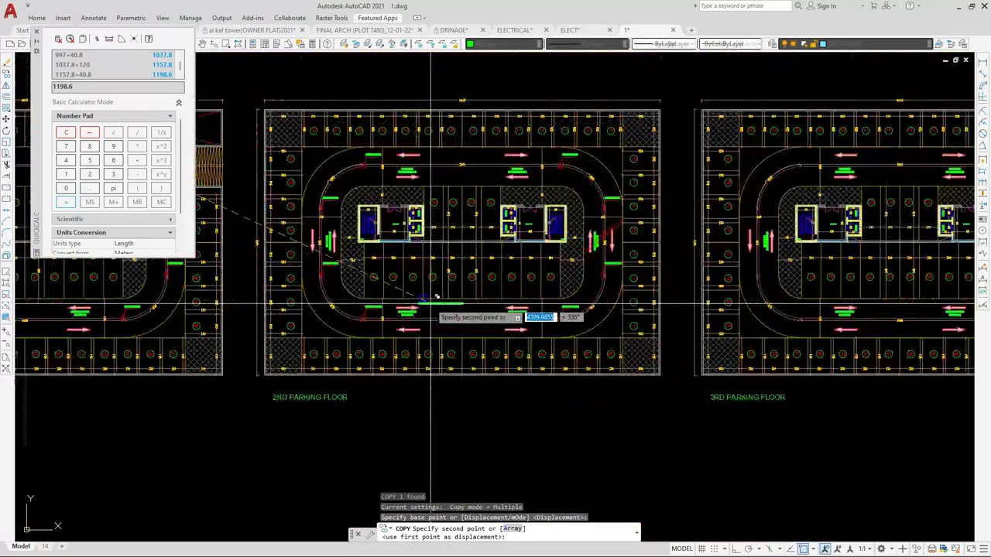
{"action": "scroll", "coordinate": [478, 161], "scroll_direction": "up", "scroll_amount": 7}
{"action": "left_click", "coordinate": [374, 216]}
{"action": "key", "text": "Escape"}
Change the copied text in the 2nd parking floor's upper driveway to 2ND PARKING FLOOR
{"action": "left_click", "coordinate": [397, 219]}
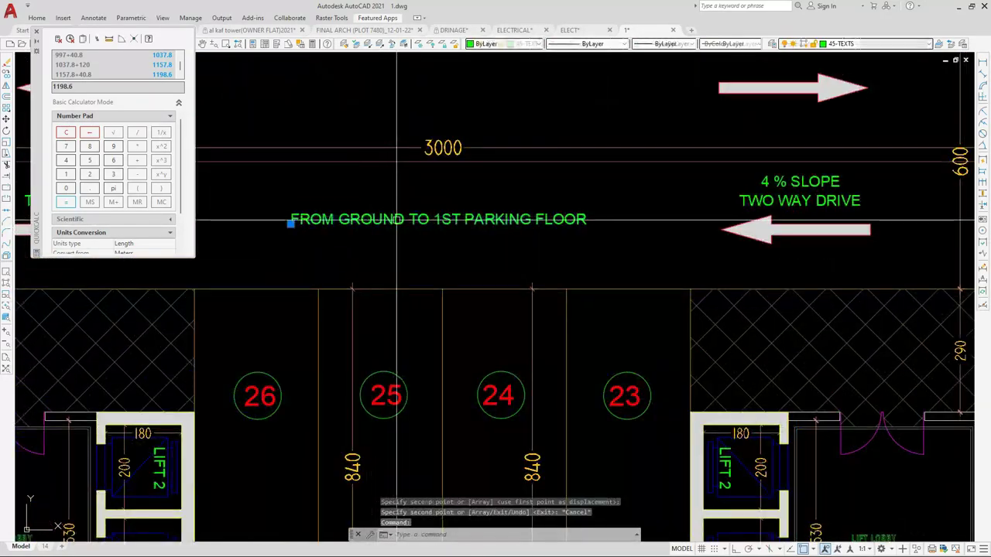
{"action": "double_click", "coordinate": [414, 223]}
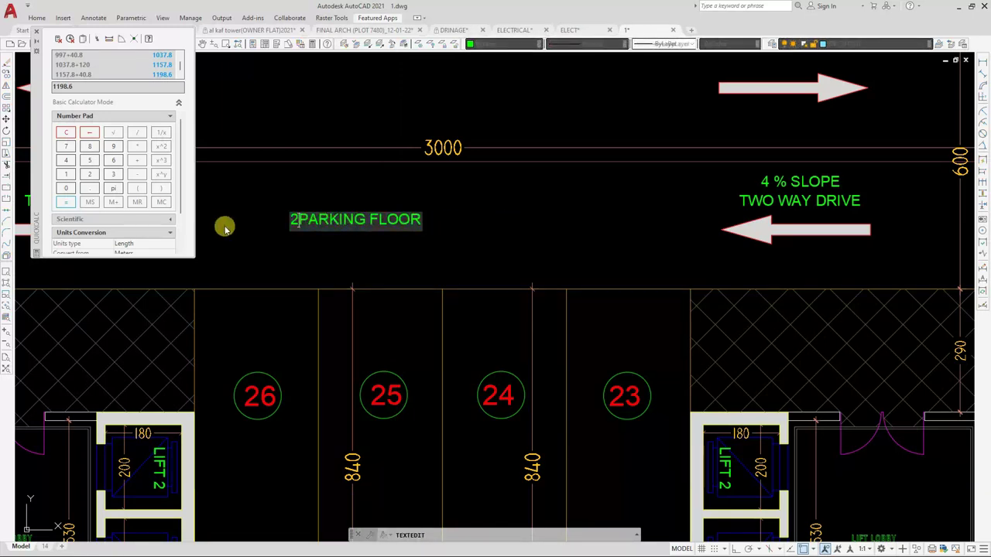
{"action": "key", "text": "Escape"}
Copy the 2ND PARKING FLOOR text to the middle of the 3rd parking floor's upper driveway, below the 3000 dimension
{"action": "type", "text": "C"}
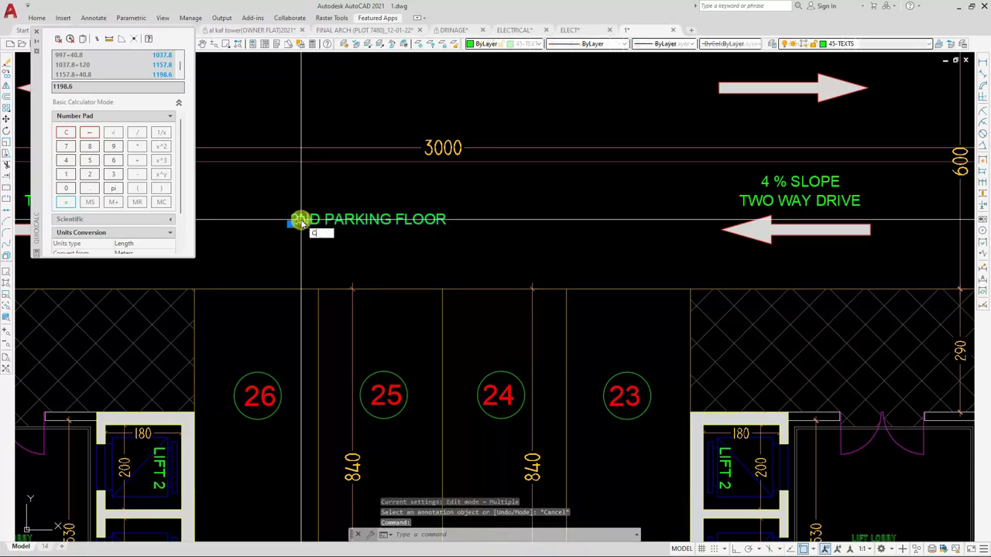
{"action": "type", "text": "O"}
{"action": "key", "text": "Return"}
{"action": "left_click", "coordinate": [291, 224]}
{"action": "scroll", "coordinate": [329, 186], "scroll_direction": "down", "scroll_amount": 8}
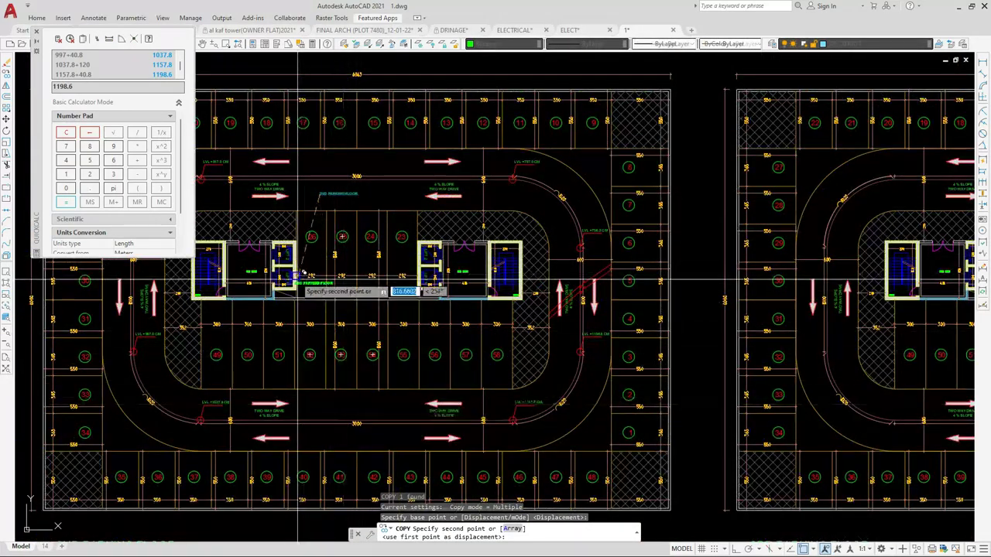
{"action": "scroll", "coordinate": [301, 279], "scroll_direction": "down", "scroll_amount": 4}
{"action": "scroll", "coordinate": [333, 349], "scroll_direction": "down", "scroll_amount": 2}
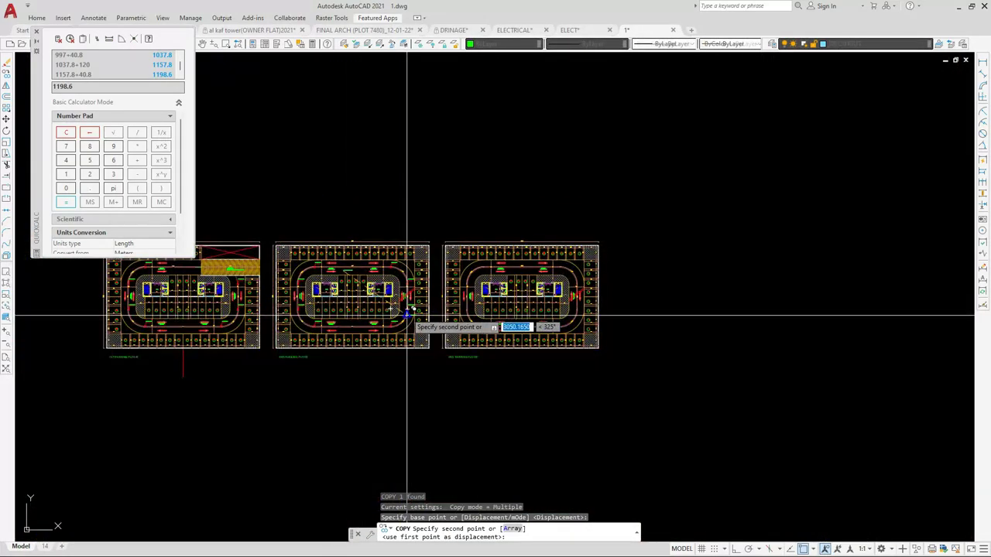
{"action": "scroll", "coordinate": [355, 283], "scroll_direction": "up", "scroll_amount": 2}
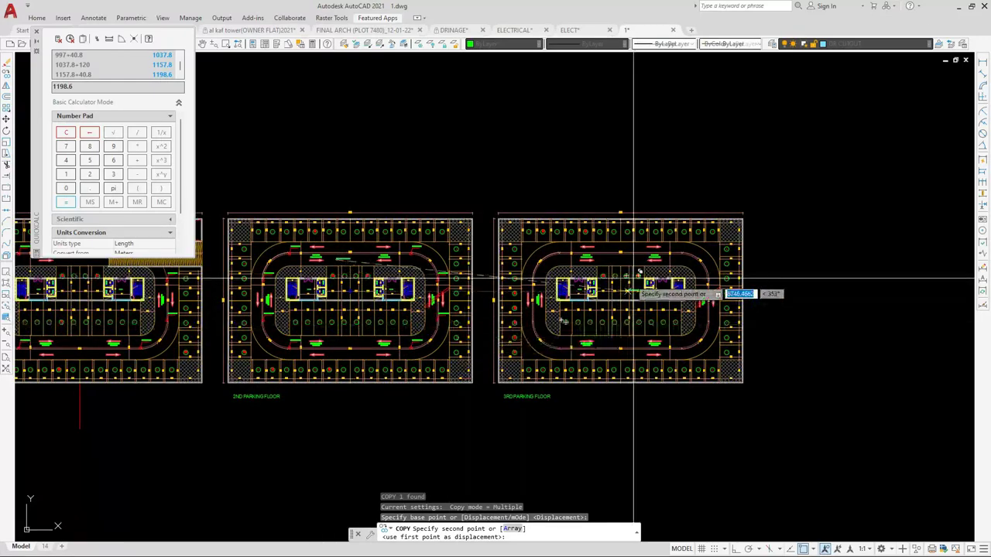
{"action": "scroll", "coordinate": [586, 332], "scroll_direction": "up", "scroll_amount": 2}
{"action": "scroll", "coordinate": [571, 210], "scroll_direction": "down", "scroll_amount": 1}
{"action": "scroll", "coordinate": [569, 177], "scroll_direction": "up", "scroll_amount": 4}
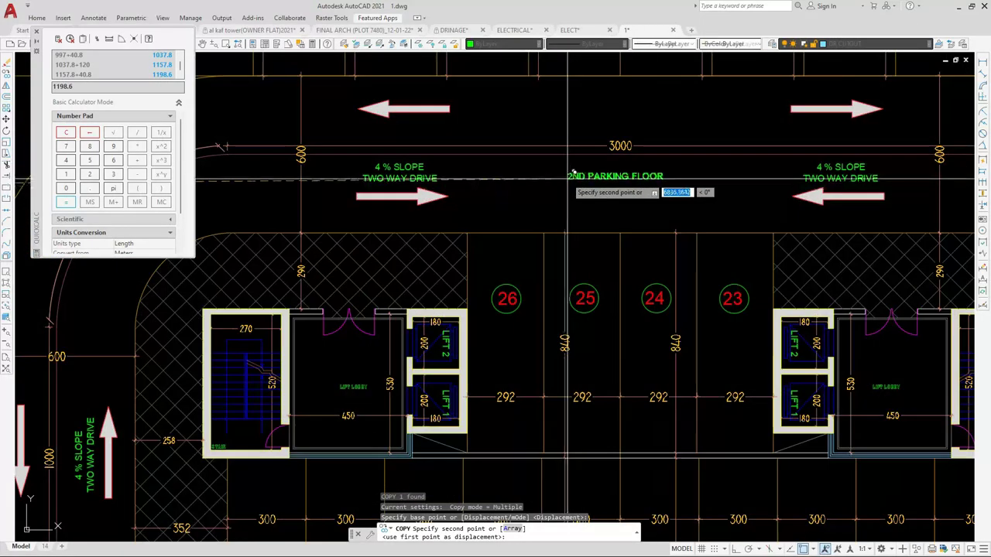
{"action": "key", "text": "Escape"}
Change the copied text in the 3rd parking floor's upper driveway to 3DD PARKING FLOOR
{"action": "scroll", "coordinate": [573, 174], "scroll_direction": "up", "scroll_amount": 3}
{"action": "double_click", "coordinate": [586, 178]}
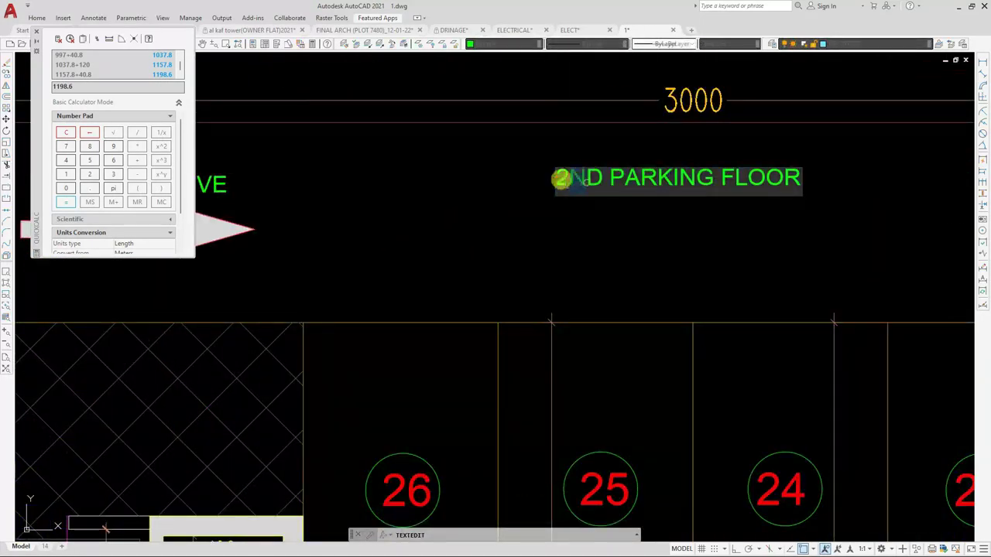
{"action": "type", "text": "3R"}
{"action": "key", "text": "Return"}
{"action": "key", "text": "Escape"}
Copy the 2nd parking floor's eight driveway level tags, LVL +756.2 CM to LVL +1198.6 CM, to the matching positions on the 3rd parking floor
{"action": "scroll", "coordinate": [552, 266], "scroll_direction": "down", "scroll_amount": 6}
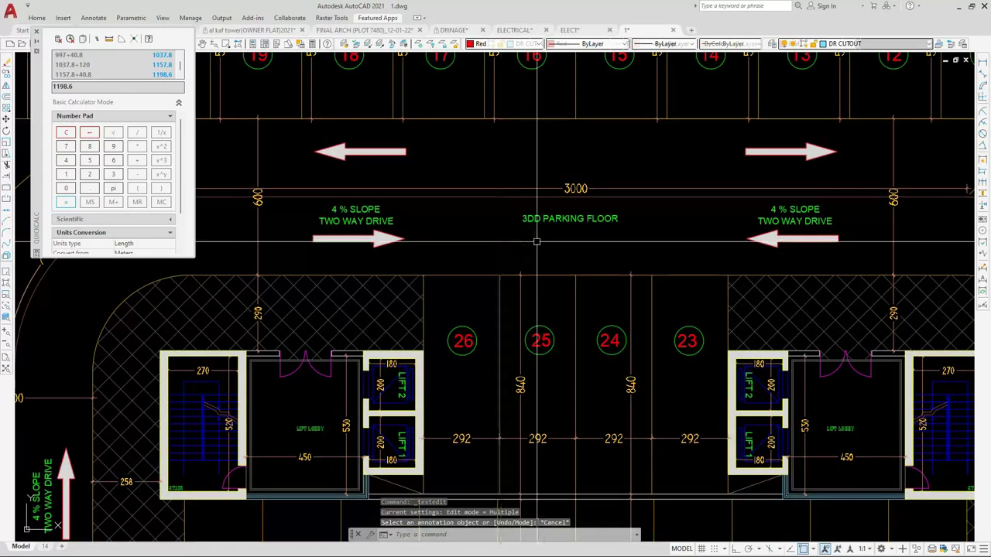
{"action": "scroll", "coordinate": [579, 255], "scroll_direction": "down", "scroll_amount": 2}
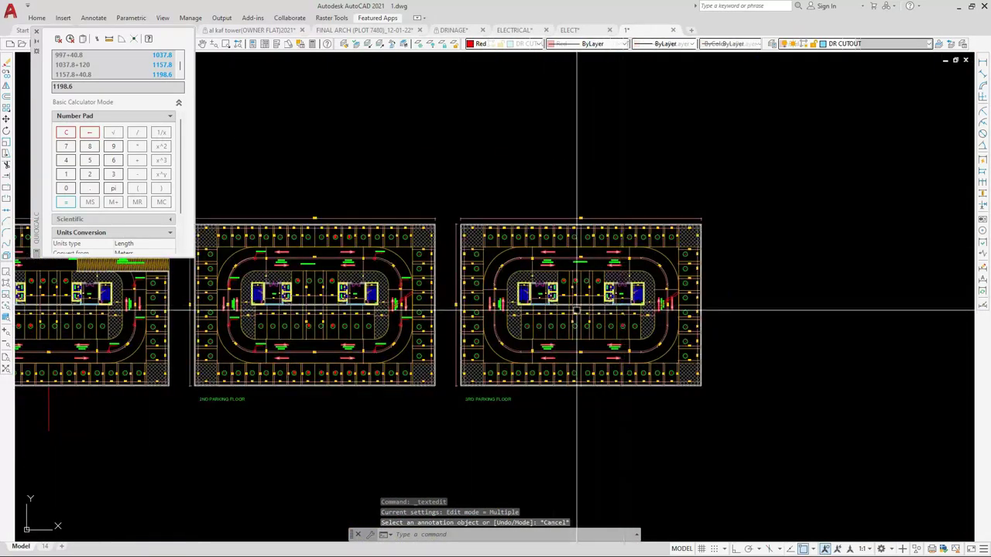
{"action": "scroll", "coordinate": [449, 262], "scroll_direction": "up", "scroll_amount": 5}
{"action": "left_click", "coordinate": [458, 257]}
{"action": "left_click", "coordinate": [524, 210]}
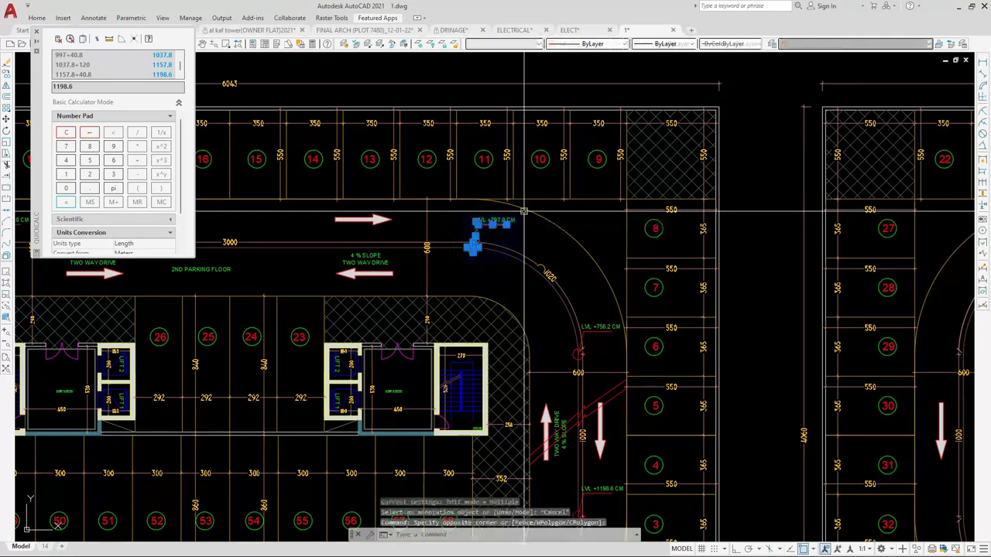
{"action": "scroll", "coordinate": [551, 371], "scroll_direction": "up", "scroll_amount": 2}
{"action": "left_click", "coordinate": [561, 357]}
{"action": "left_click", "coordinate": [643, 292]}
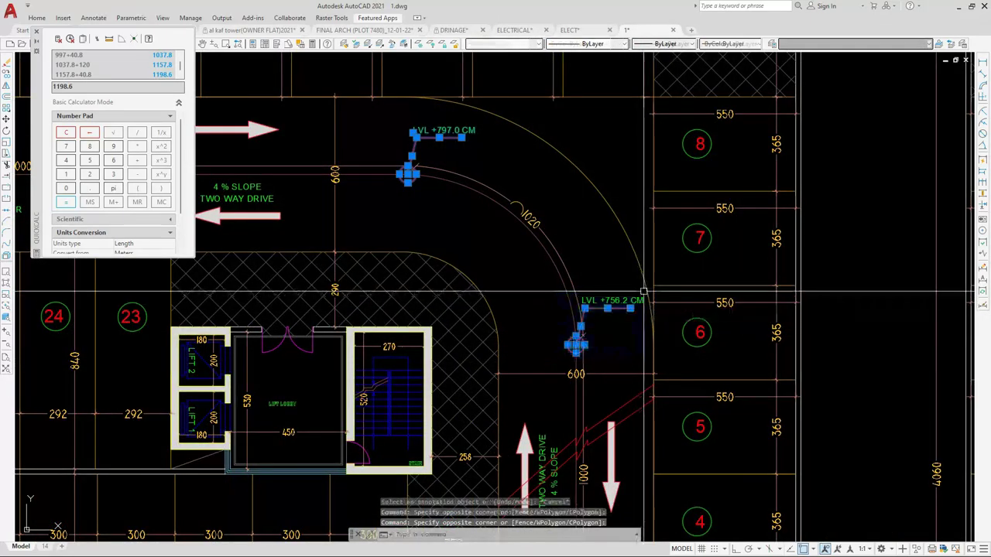
{"action": "scroll", "coordinate": [630, 292], "scroll_direction": "down", "scroll_amount": 2}
{"action": "scroll", "coordinate": [325, 260], "scroll_direction": "up", "scroll_amount": 3}
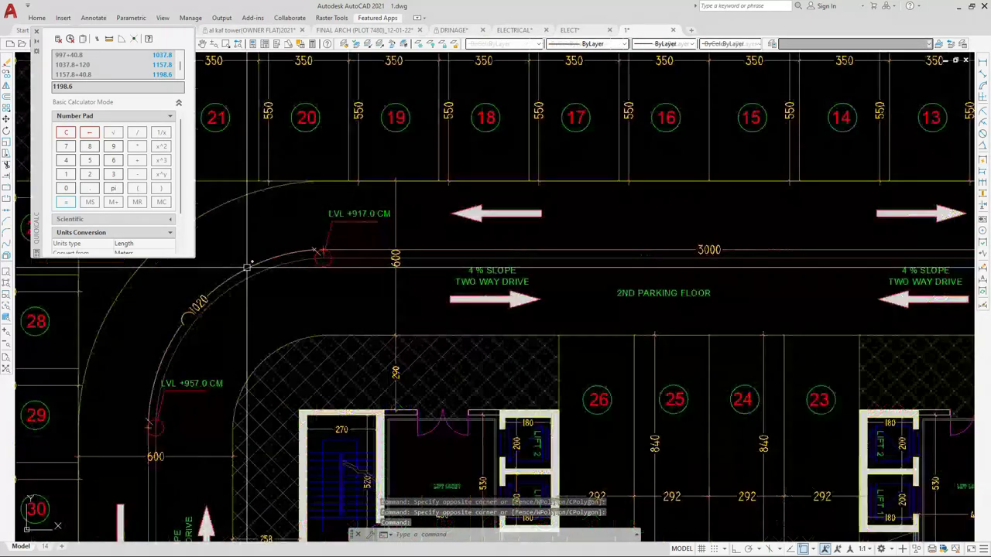
{"action": "left_click", "coordinate": [271, 285]}
{"action": "left_click", "coordinate": [320, 252]}
{"action": "scroll", "coordinate": [320, 252], "scroll_direction": "down", "scroll_amount": 3}
{"action": "scroll", "coordinate": [270, 307], "scroll_direction": "up", "scroll_amount": 4}
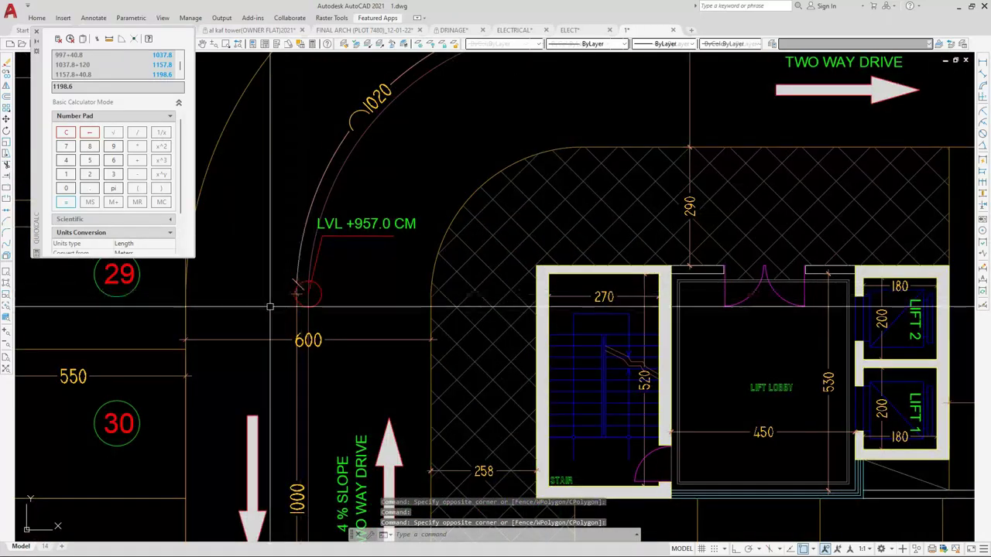
{"action": "left_click", "coordinate": [373, 253]}
{"action": "scroll", "coordinate": [373, 253], "scroll_direction": "down", "scroll_amount": 3}
{"action": "scroll", "coordinate": [356, 309], "scroll_direction": "up", "scroll_amount": 4}
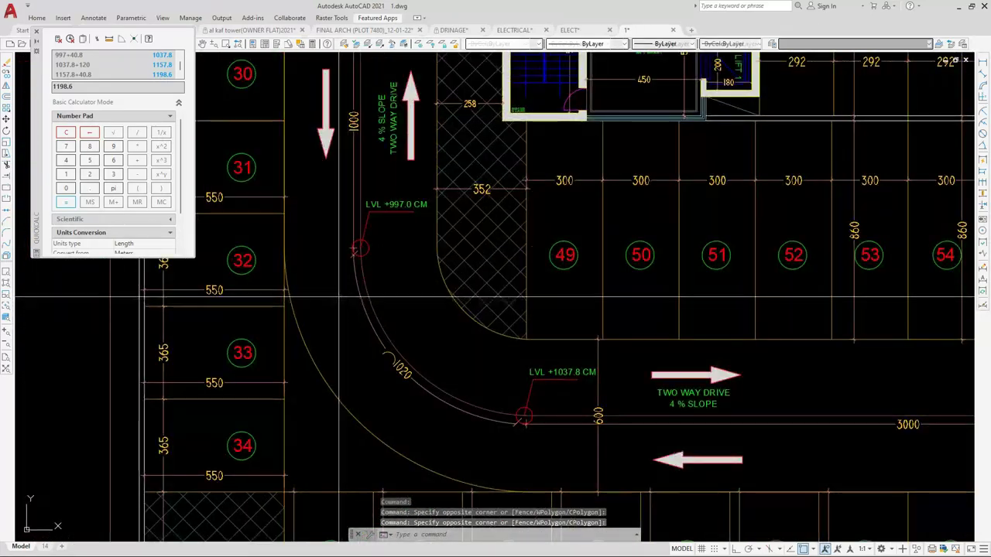
{"action": "left_click", "coordinate": [339, 296]}
{"action": "left_click", "coordinate": [436, 179]}
{"action": "left_click", "coordinate": [471, 348]}
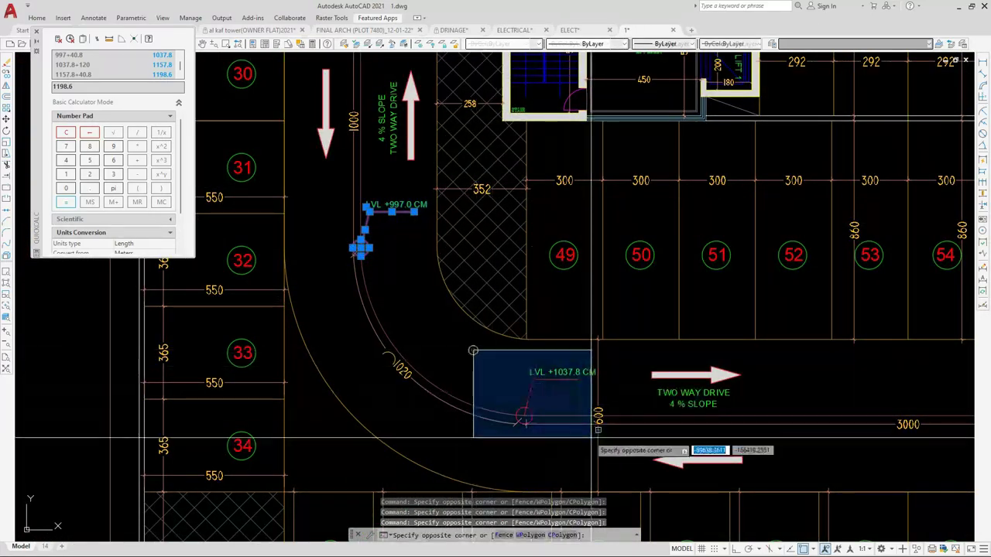
{"action": "left_click", "coordinate": [601, 445]}
{"action": "scroll", "coordinate": [335, 332], "scroll_direction": "down", "scroll_amount": 3}
{"action": "scroll", "coordinate": [619, 357], "scroll_direction": "up", "scroll_amount": 5}
{"action": "left_click", "coordinate": [602, 359]}
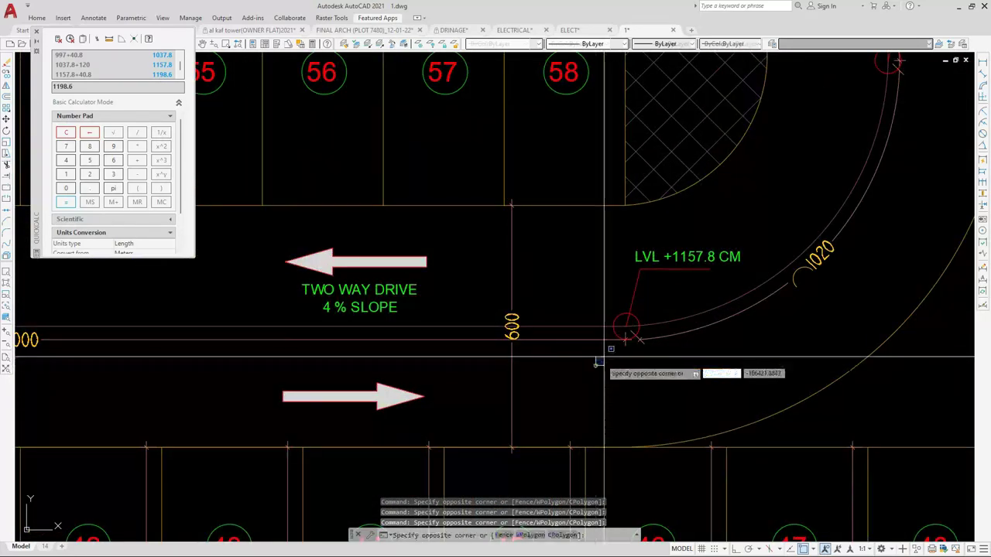
{"action": "scroll", "coordinate": [657, 307], "scroll_direction": "down", "scroll_amount": 5}
{"action": "scroll", "coordinate": [666, 256], "scroll_direction": "up", "scroll_amount": 3}
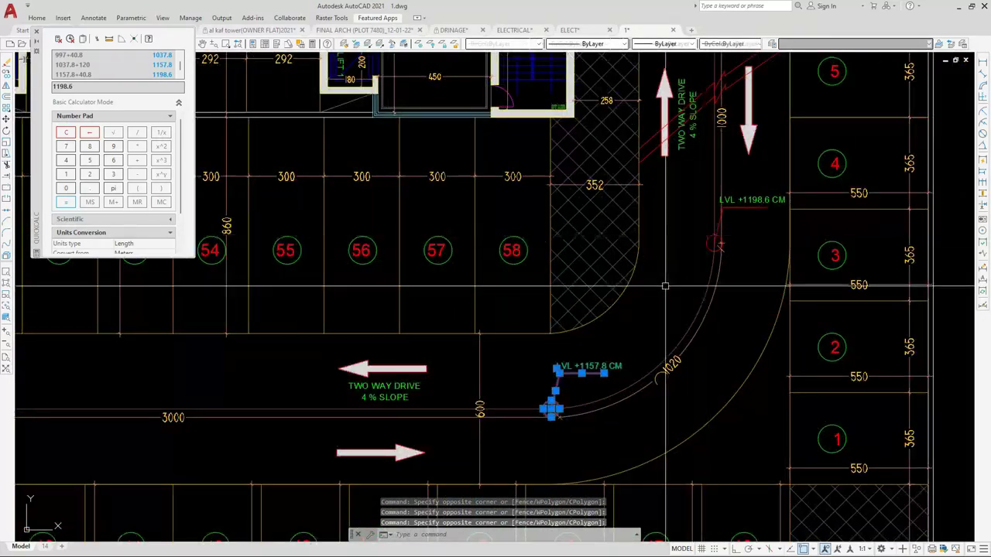
{"action": "left_click", "coordinate": [664, 255]}
{"action": "left_click", "coordinate": [788, 190]}
{"action": "scroll", "coordinate": [659, 291], "scroll_direction": "down", "scroll_amount": 5}
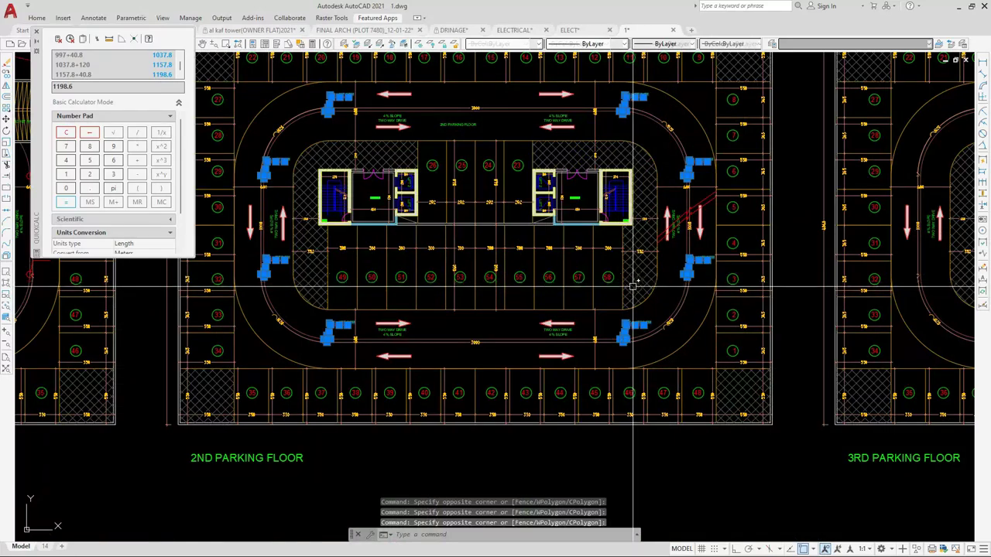
{"action": "type", "text": "o"}
{"action": "key", "text": "Return"}
{"action": "scroll", "coordinate": [616, 213], "scroll_direction": "up", "scroll_amount": 5}
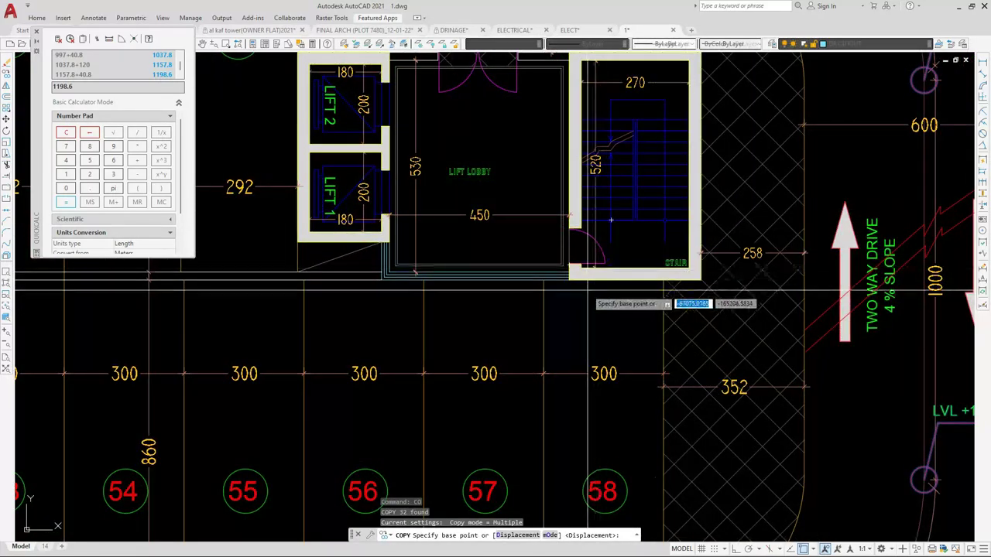
{"action": "left_click", "coordinate": [569, 280]}
{"action": "scroll", "coordinate": [338, 282], "scroll_direction": "down", "scroll_amount": 5}
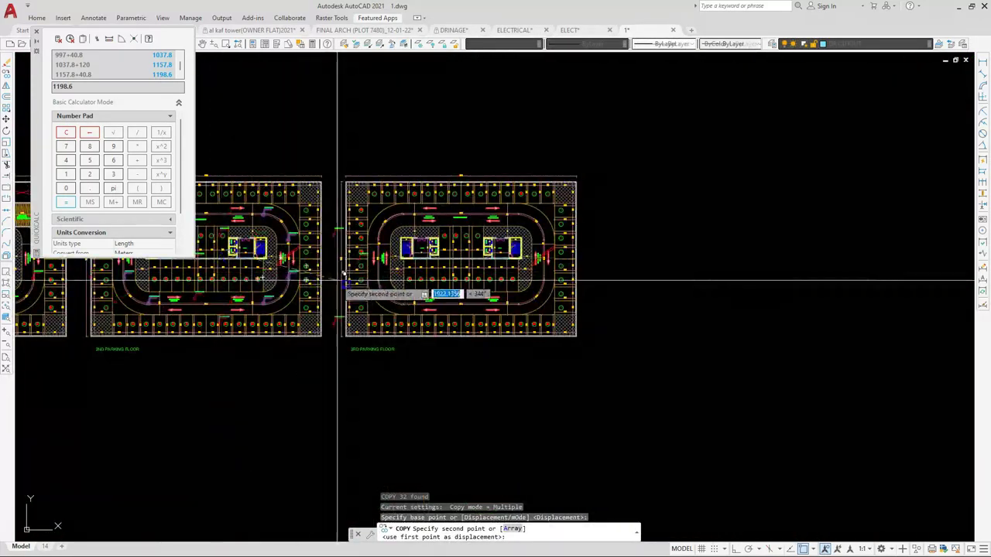
{"action": "scroll", "coordinate": [497, 274], "scroll_direction": "up", "scroll_amount": 5}
{"action": "left_click", "coordinate": [491, 261]}
{"action": "scroll", "coordinate": [476, 261], "scroll_direction": "down", "scroll_amount": 3}
{"action": "key", "text": "Escape"}
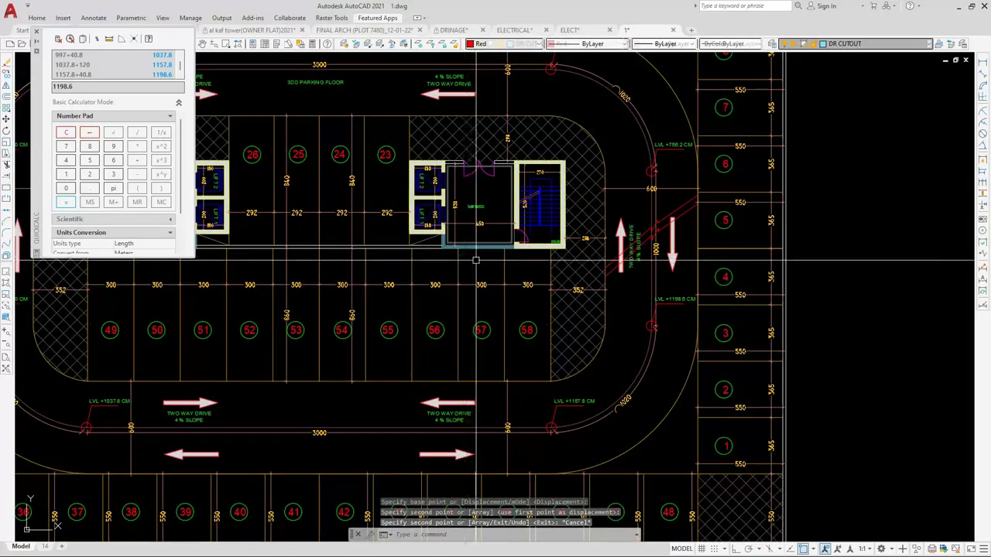
Examine the 3rd parking floor's driveway, comparing its level tags, break line, slope arrows and floor label around the loop
{"action": "scroll", "coordinate": [477, 261], "scroll_direction": "down", "scroll_amount": 3}
{"action": "scroll", "coordinate": [679, 225], "scroll_direction": "up", "scroll_amount": 5}
{"action": "scroll", "coordinate": [679, 227], "scroll_direction": "down", "scroll_amount": 3}
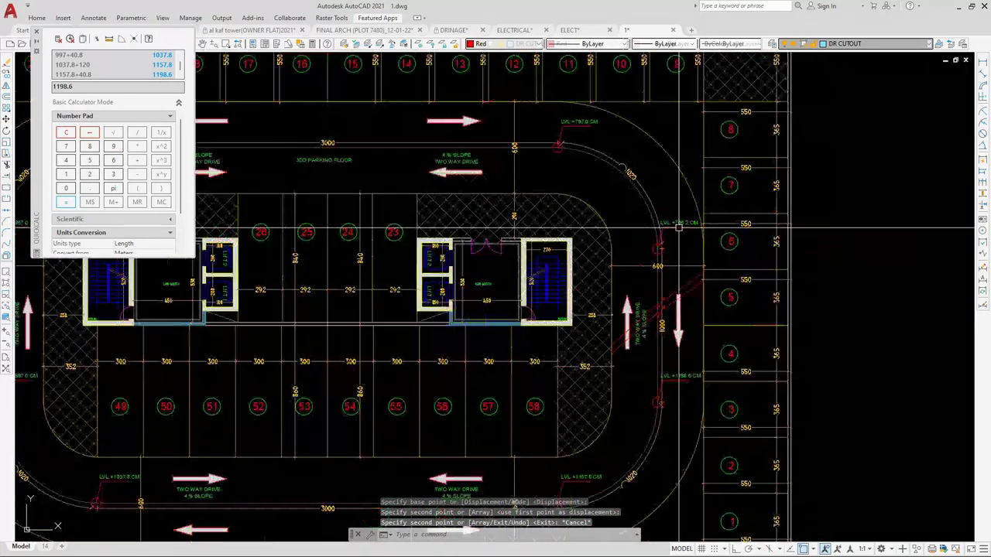
{"action": "scroll", "coordinate": [678, 227], "scroll_direction": "up", "scroll_amount": 5}
{"action": "scroll", "coordinate": [689, 400], "scroll_direction": "down", "scroll_amount": 3}
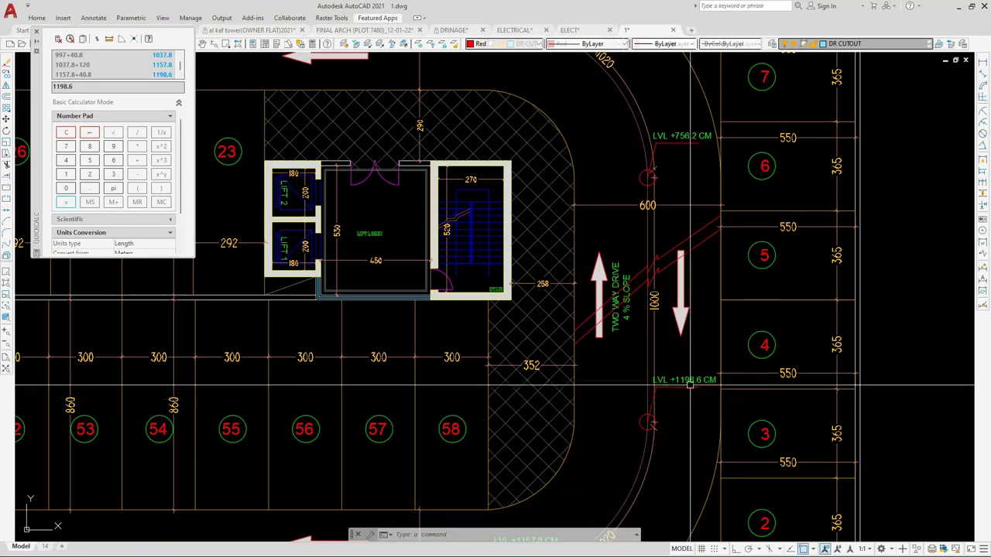
{"action": "scroll", "coordinate": [724, 372], "scroll_direction": "down", "scroll_amount": 5}
{"action": "scroll", "coordinate": [679, 470], "scroll_direction": "up", "scroll_amount": 4}
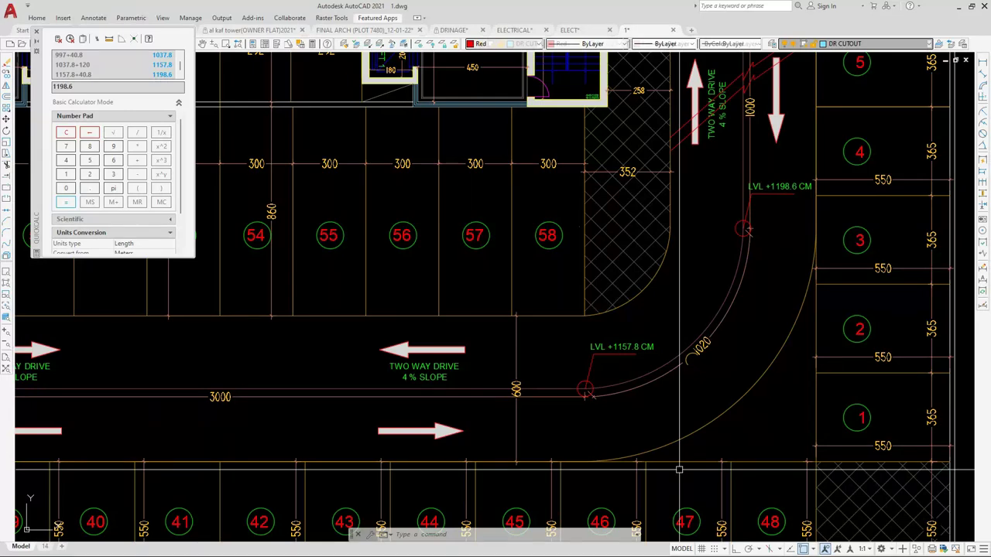
{"action": "scroll", "coordinate": [679, 464], "scroll_direction": "down", "scroll_amount": 5}
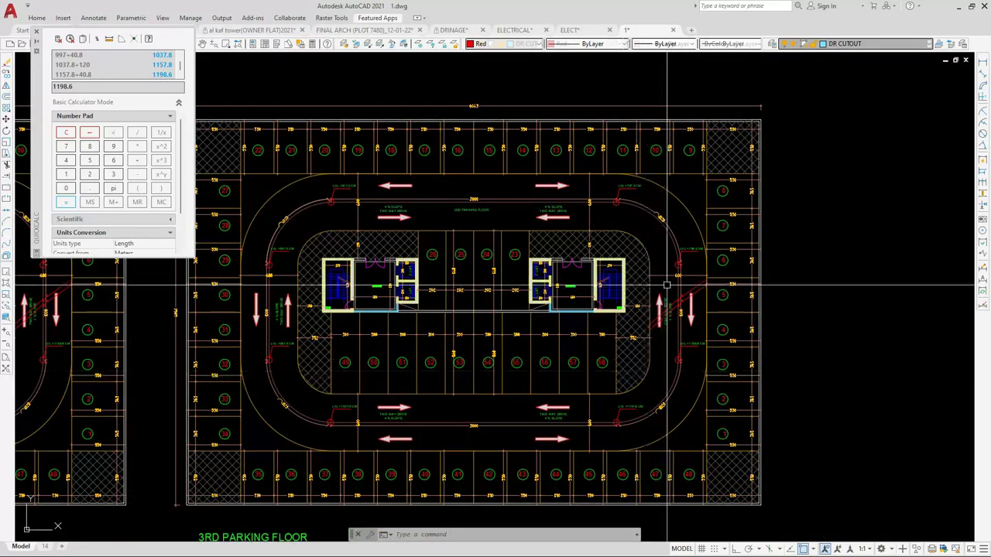
{"action": "scroll", "coordinate": [632, 275], "scroll_direction": "up", "scroll_amount": 6}
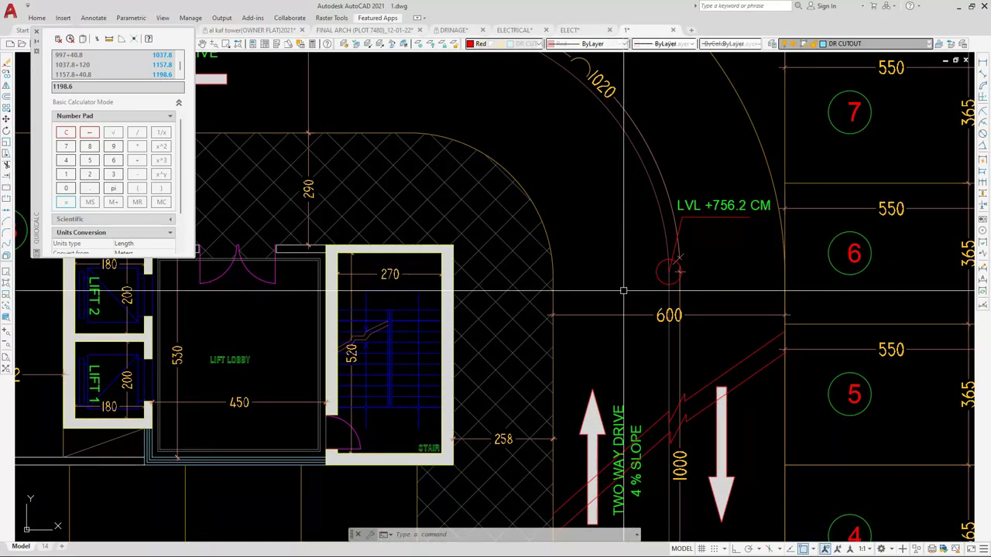
{"action": "scroll", "coordinate": [624, 290], "scroll_direction": "down", "scroll_amount": 4}
{"action": "scroll", "coordinate": [619, 310], "scroll_direction": "up", "scroll_amount": 2}
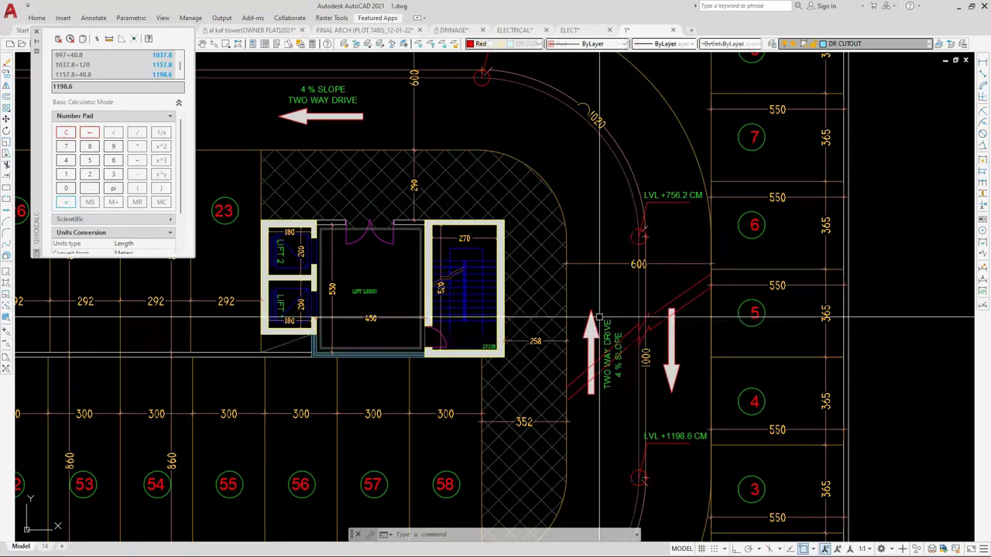
{"action": "scroll", "coordinate": [642, 309], "scroll_direction": "down", "scroll_amount": 4}
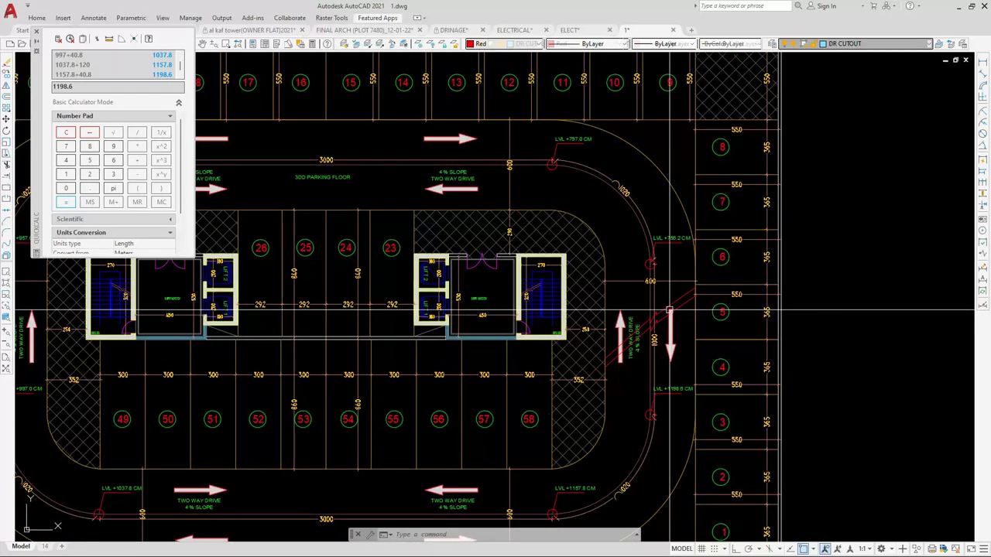
{"action": "scroll", "coordinate": [644, 308], "scroll_direction": "up", "scroll_amount": 3}
{"action": "scroll", "coordinate": [646, 308], "scroll_direction": "down", "scroll_amount": 2}
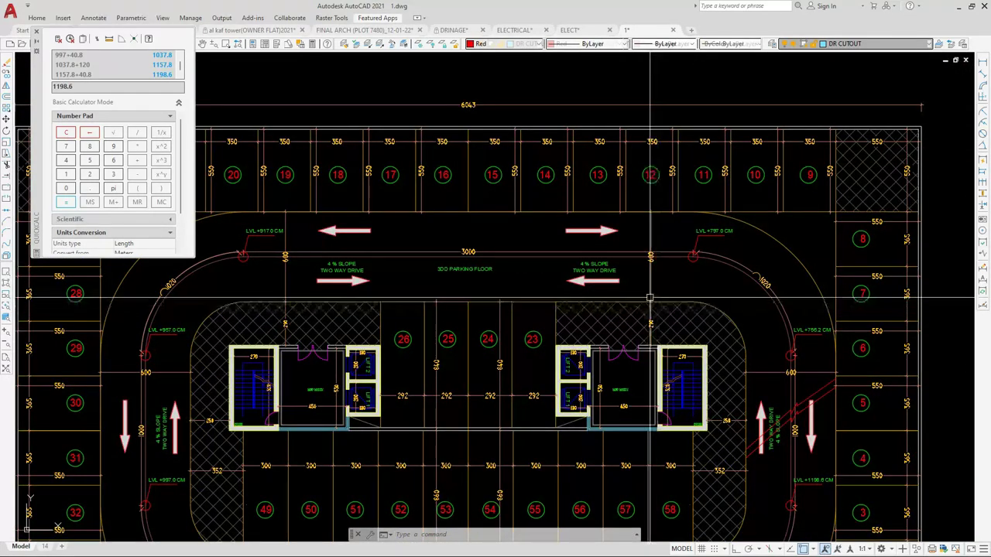
{"action": "scroll", "coordinate": [604, 267], "scroll_direction": "down", "scroll_amount": 3}
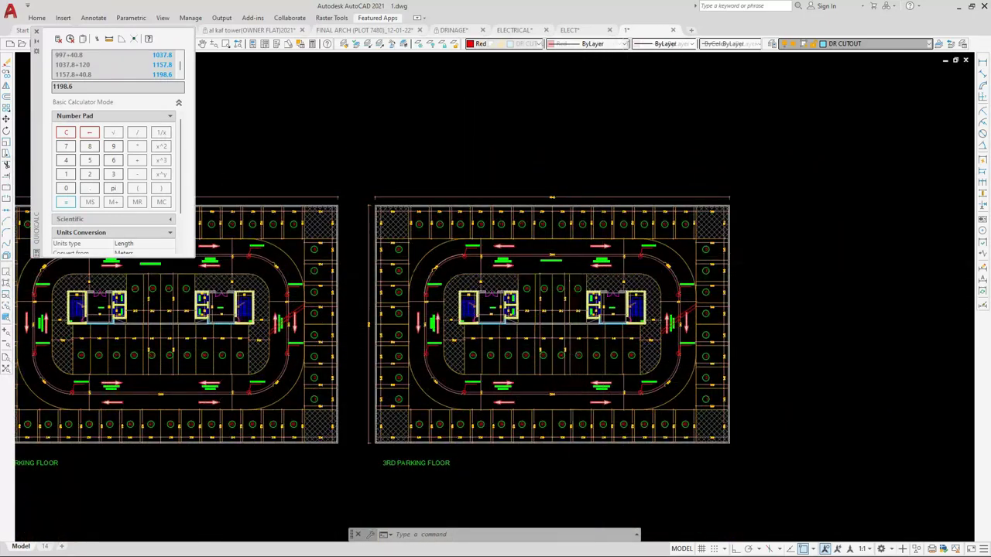
{"action": "scroll", "coordinate": [584, 257], "scroll_direction": "up", "scroll_amount": 3}
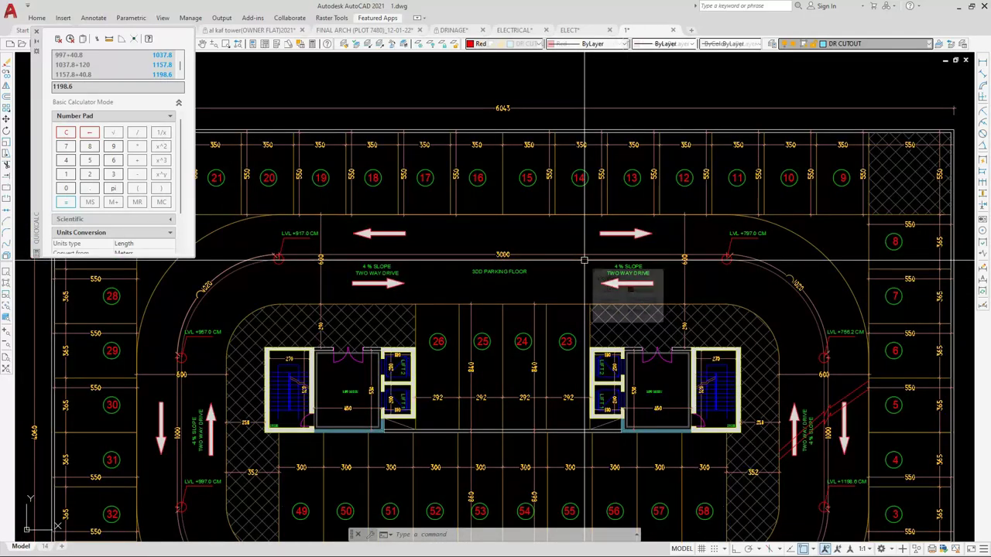
{"action": "scroll", "coordinate": [585, 261], "scroll_direction": "down", "scroll_amount": 2}
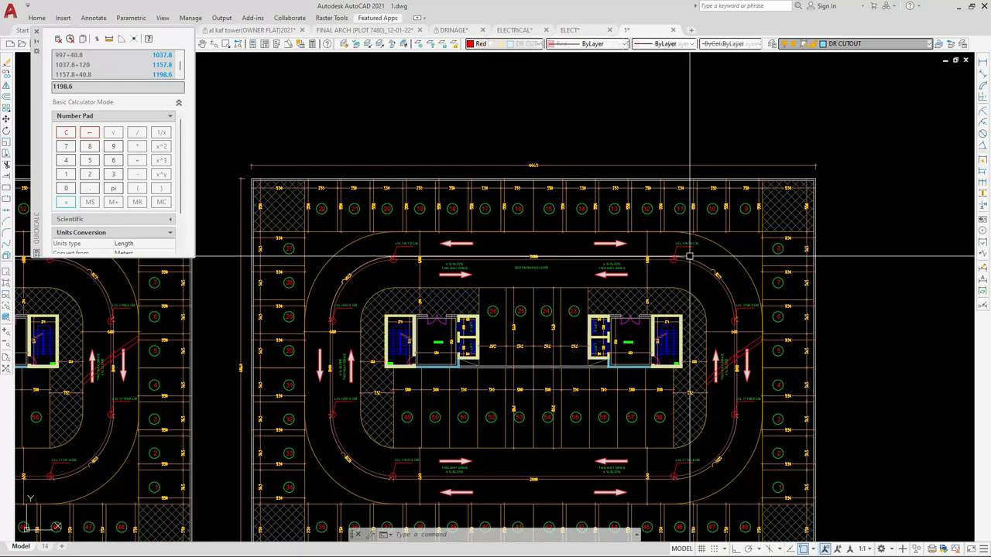
{"action": "scroll", "coordinate": [753, 378], "scroll_direction": "up", "scroll_amount": 4}
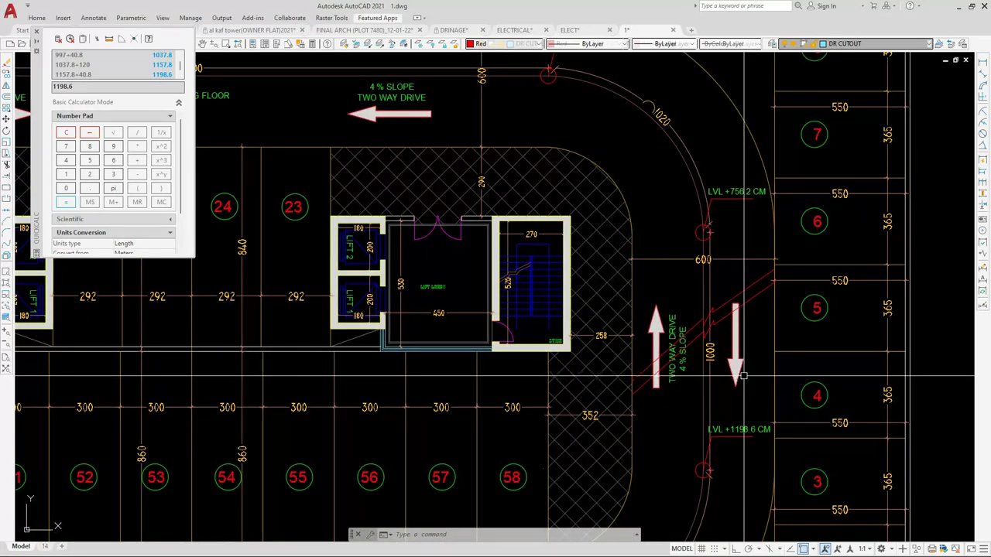
{"action": "scroll", "coordinate": [739, 377], "scroll_direction": "down", "scroll_amount": 4}
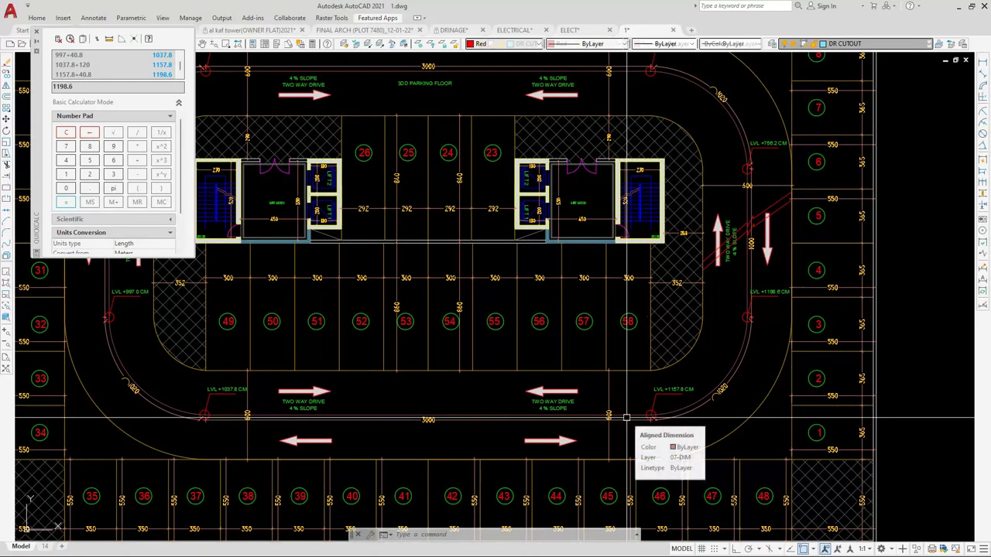
Draw a vertical line about 1150 long on the 3rd parking floor, from the driveway corner at bay 58 to the outer wall below bay 46
{"action": "type", "text": "l"}
{"action": "key", "text": "Return"}
{"action": "scroll", "coordinate": [612, 407], "scroll_direction": "up", "scroll_amount": 4}
{"action": "scroll", "coordinate": [586, 325], "scroll_direction": "down", "scroll_amount": 4}
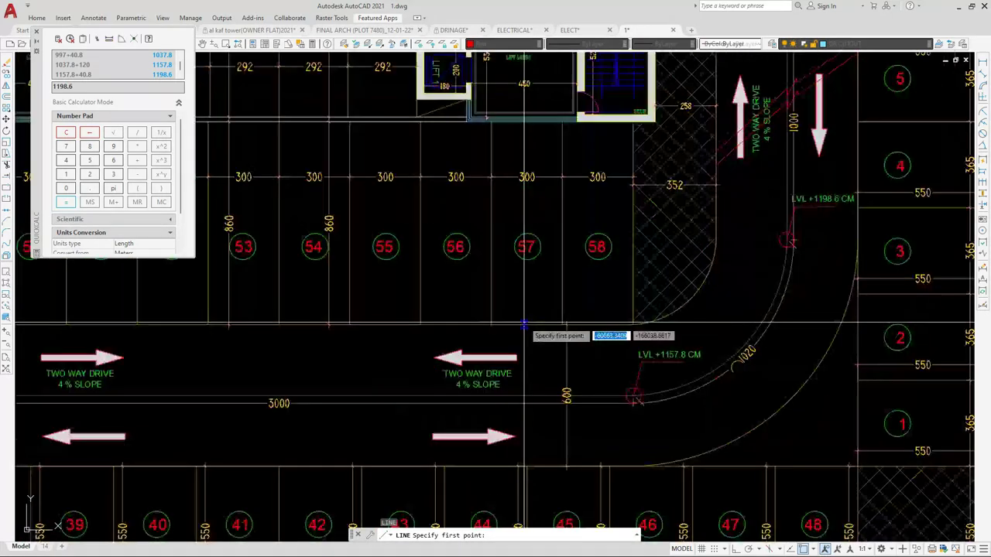
{"action": "scroll", "coordinate": [585, 318], "scroll_direction": "up", "scroll_amount": 2}
{"action": "left_click", "coordinate": [585, 307]}
{"action": "scroll", "coordinate": [585, 307], "scroll_direction": "up", "scroll_amount": 4}
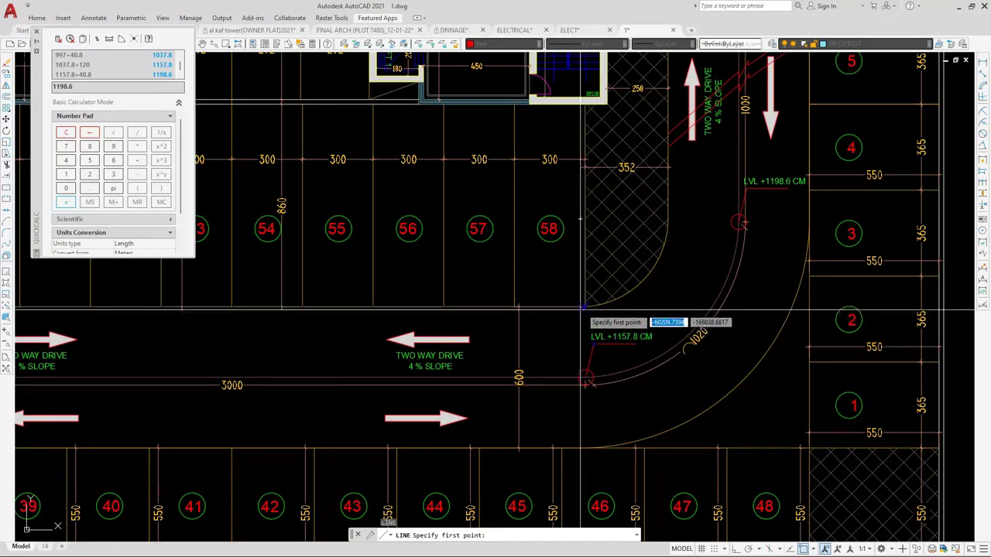
{"action": "scroll", "coordinate": [592, 349], "scroll_direction": "down", "scroll_amount": 5}
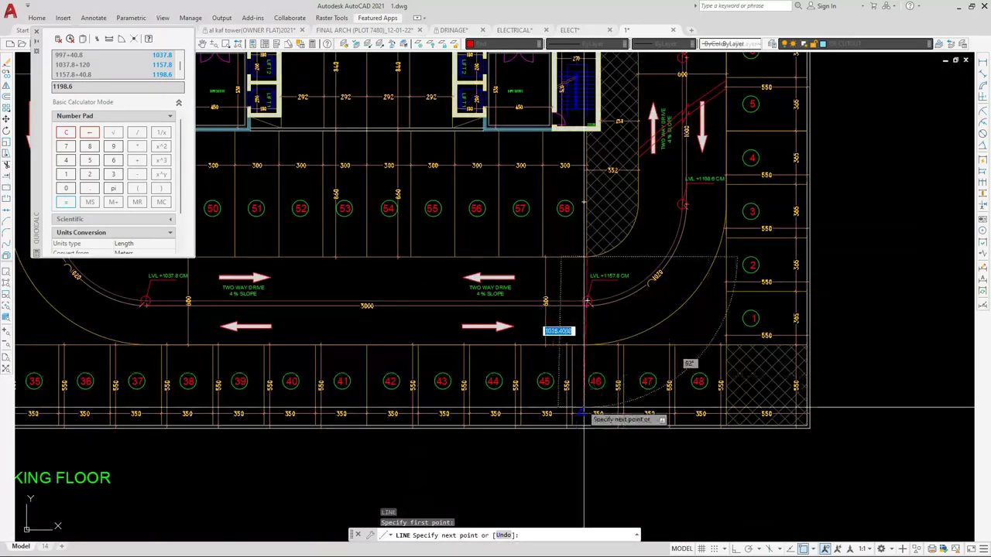
{"action": "scroll", "coordinate": [590, 422], "scroll_direction": "up", "scroll_amount": 5}
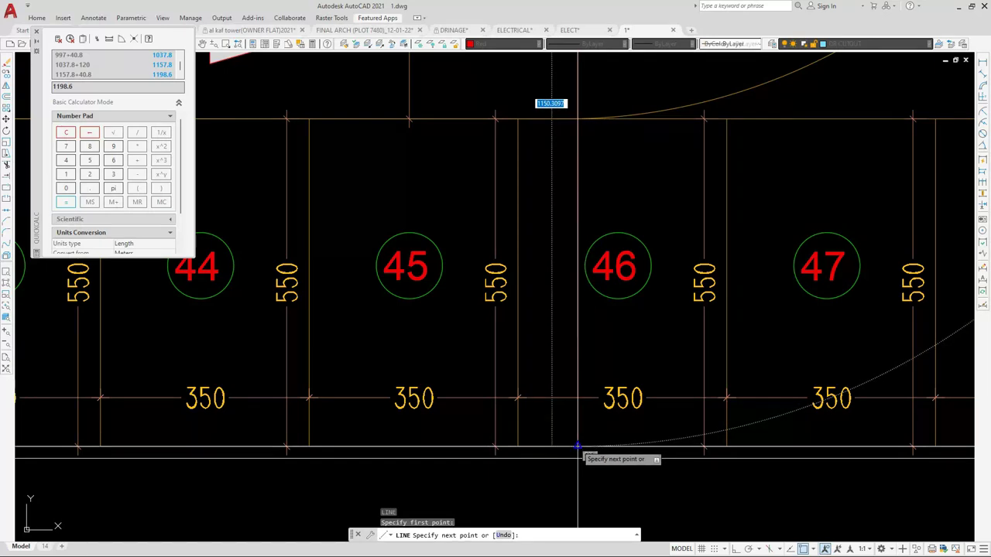
{"action": "key", "text": "Escape"}
Offset the new vertical line by 20 toward bay 45
{"action": "scroll", "coordinate": [553, 445], "scroll_direction": "down", "scroll_amount": 4}
{"action": "type", "text": "o"}
{"action": "key", "text": "Return"}
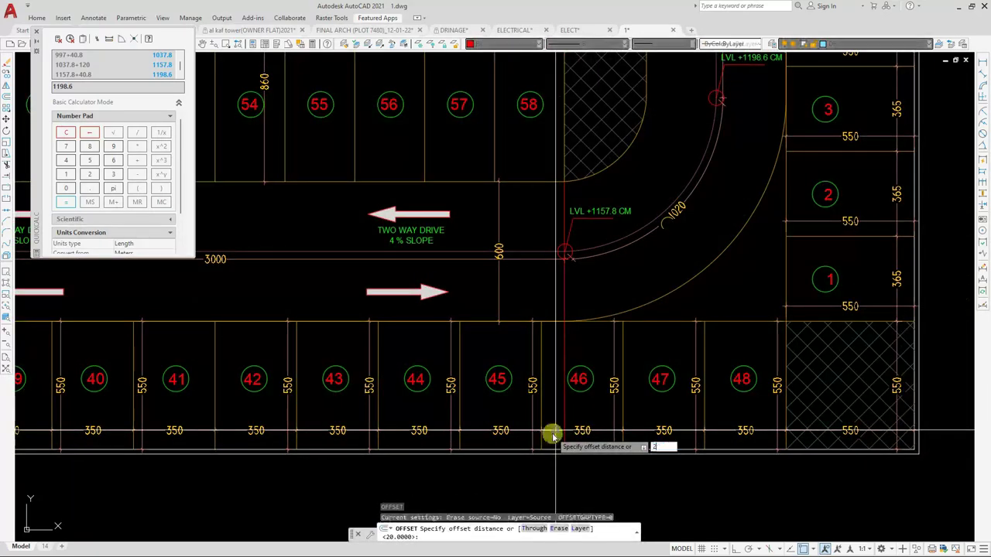
{"action": "type", "text": "20"}
{"action": "key", "text": "Return"}
{"action": "left_click", "coordinate": [563, 293]}
{"action": "left_click", "coordinate": [536, 293]}
{"action": "scroll", "coordinate": [551, 196], "scroll_direction": "up", "scroll_amount": 2}
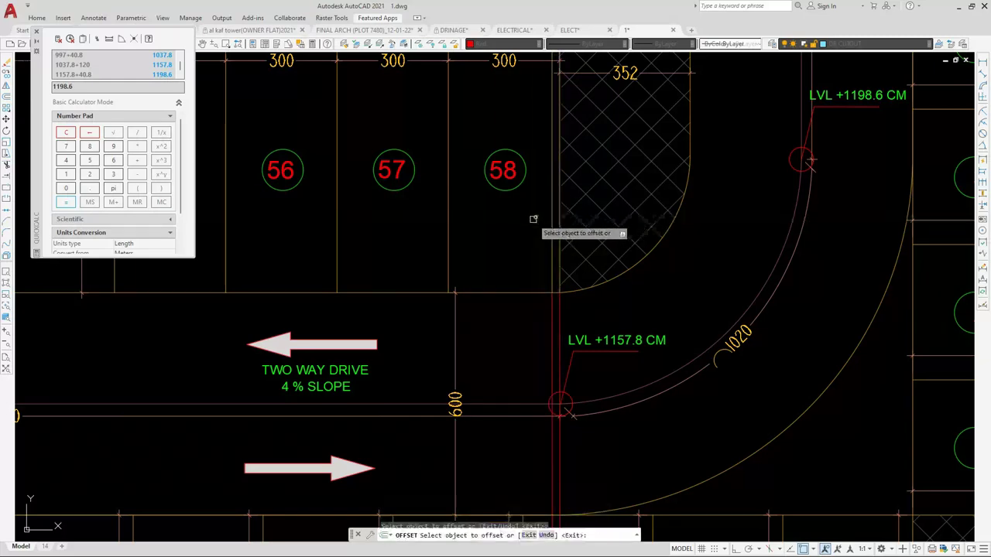
{"action": "scroll", "coordinate": [515, 297], "scroll_direction": "down", "scroll_amount": 4}
{"action": "key", "text": "Escape"}
Match the properties of bay 58's double boundary line and the two new vertical driveway lines to the linework at the lift lobby
{"action": "left_click", "coordinate": [486, 85]}
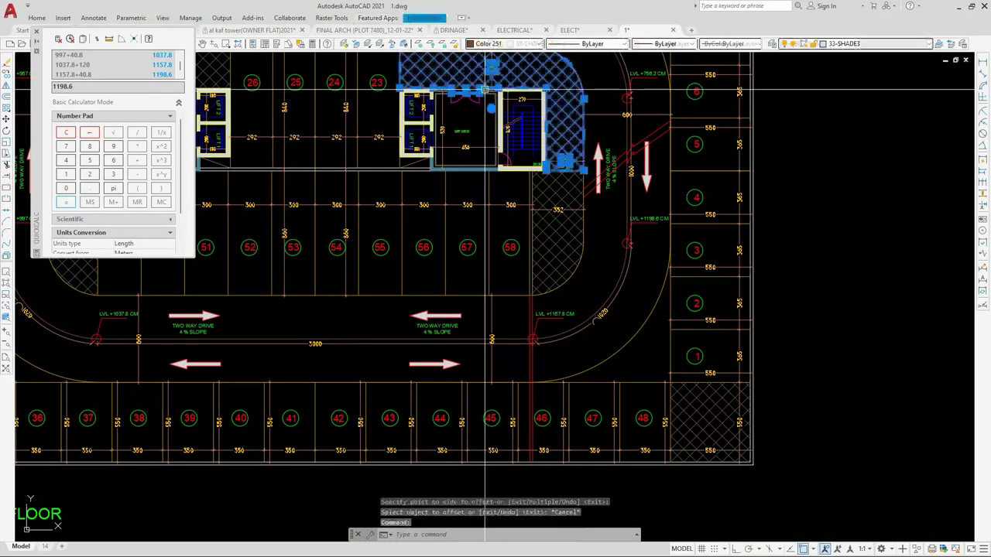
{"action": "type", "text": "ma"}
{"action": "key", "text": "Return"}
{"action": "scroll", "coordinate": [481, 104], "scroll_direction": "up", "scroll_amount": 5}
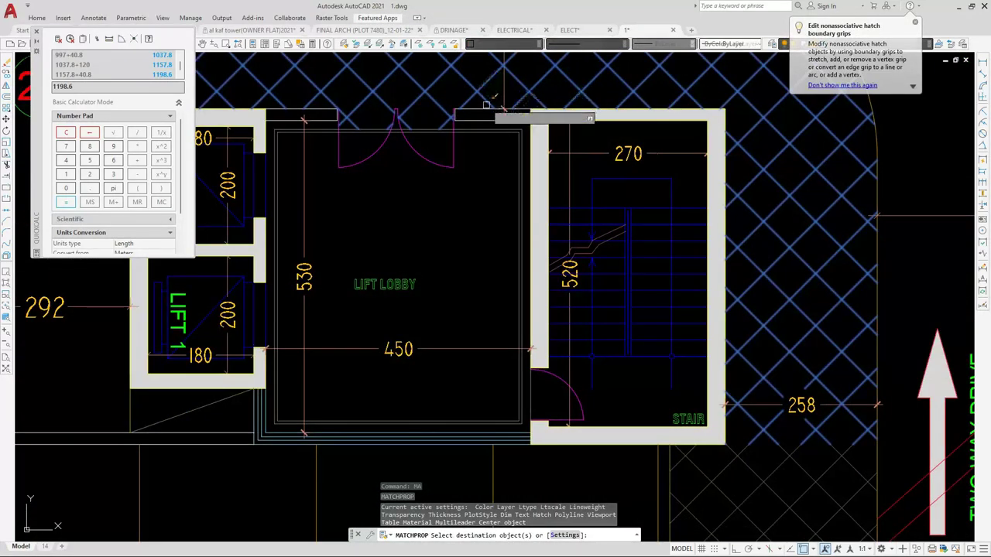
{"action": "scroll", "coordinate": [525, 300], "scroll_direction": "down", "scroll_amount": 5}
{"action": "scroll", "coordinate": [524, 301], "scroll_direction": "up", "scroll_amount": 2}
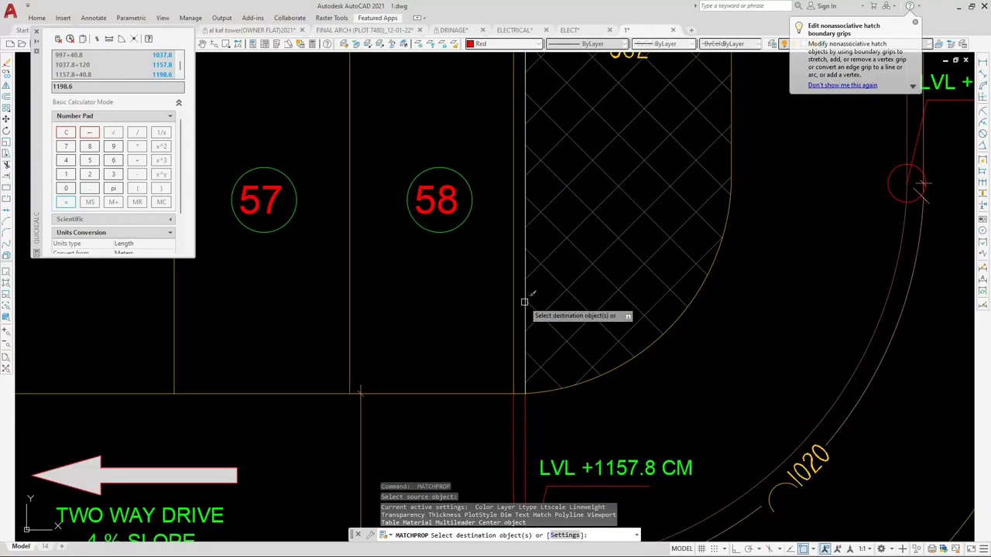
{"action": "left_click", "coordinate": [524, 303]}
{"action": "left_click", "coordinate": [513, 318]}
{"action": "left_click", "coordinate": [539, 409]}
{"action": "left_click", "coordinate": [496, 423]}
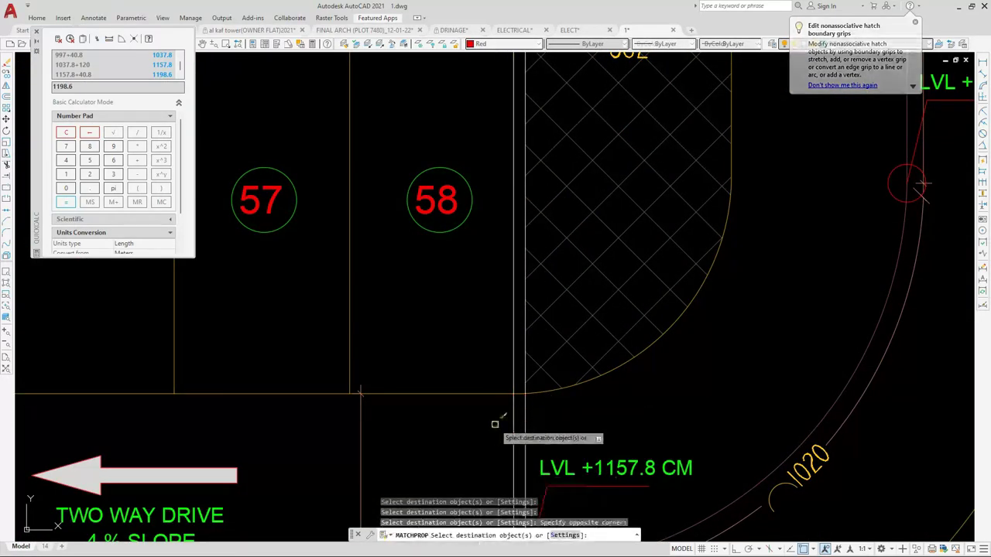
{"action": "scroll", "coordinate": [500, 308], "scroll_direction": "down", "scroll_amount": 7}
{"action": "scroll", "coordinate": [504, 438], "scroll_direction": "up", "scroll_amount": 5}
{"action": "key", "text": "Escape"}
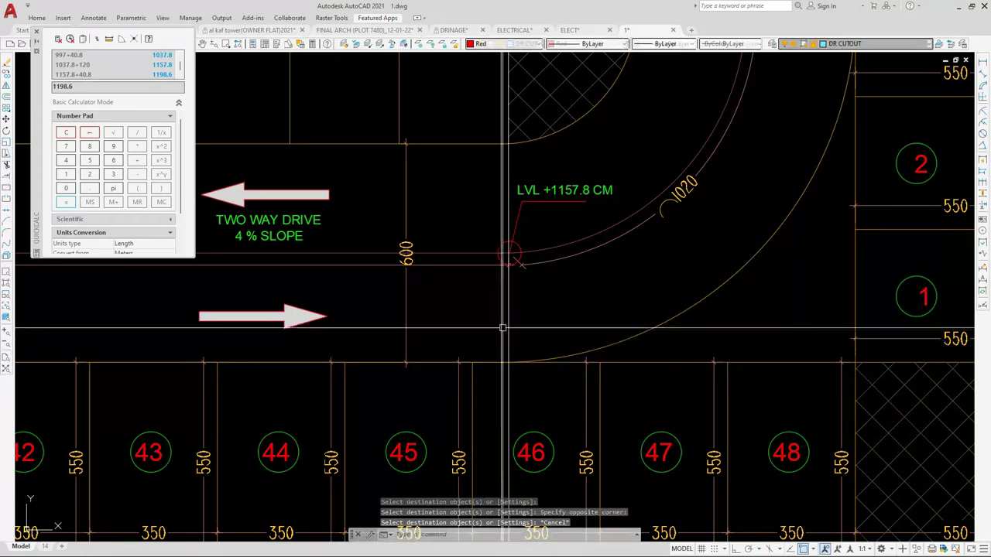
Mirror the LVL +1157.8 CM tag about a vertical axis through its circle's centre, erasing the original
{"action": "left_click", "coordinate": [472, 166]}
{"action": "left_click", "coordinate": [649, 298]}
{"action": "type", "text": "M"}
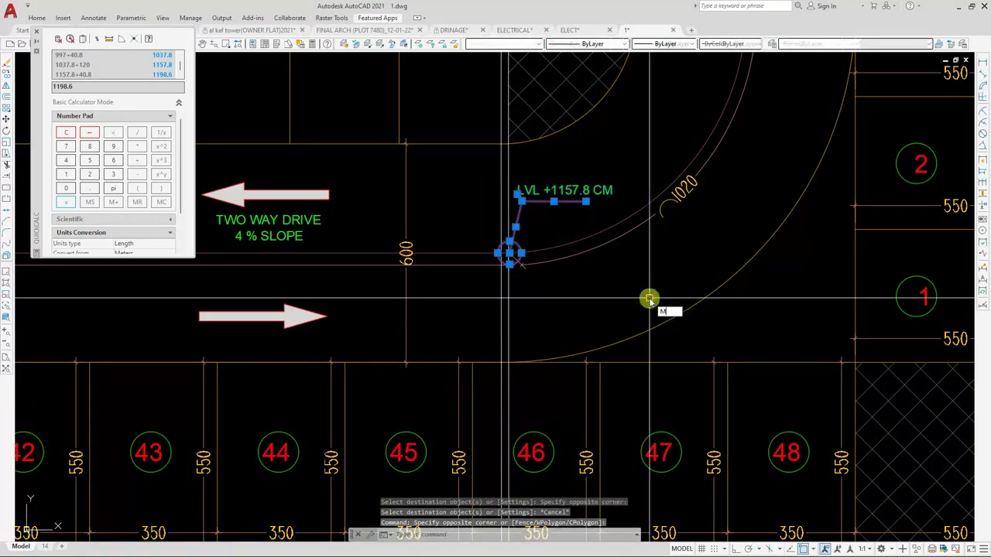
{"action": "type", "text": "I"}
{"action": "key", "text": "Return"}
{"action": "scroll", "coordinate": [508, 258], "scroll_direction": "up", "scroll_amount": 6}
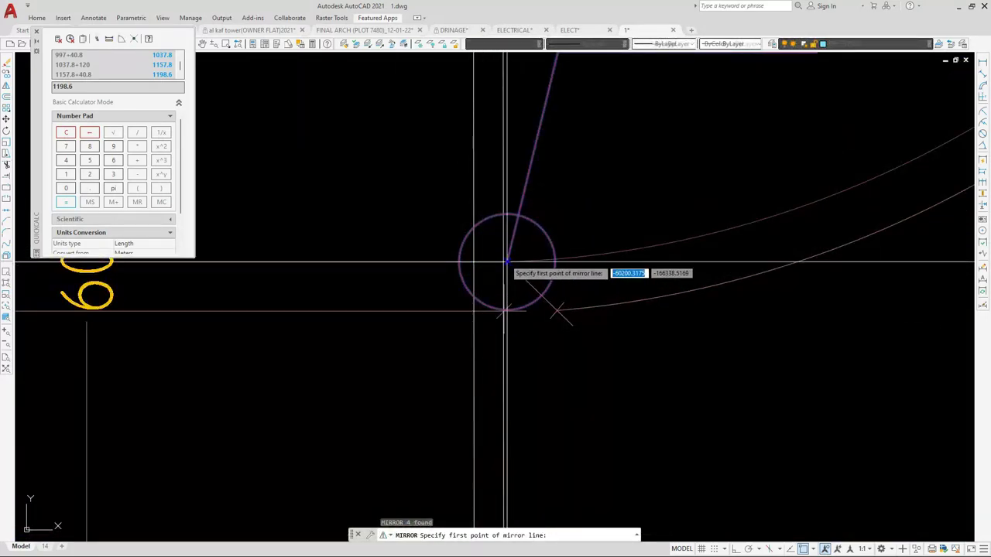
{"action": "left_click", "coordinate": [506, 261]}
{"action": "key", "text": "F8"}
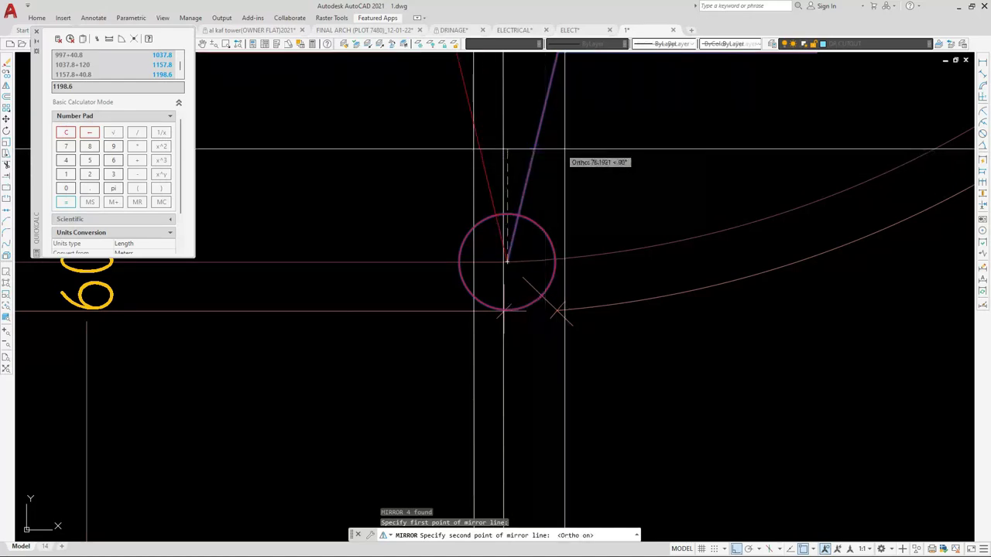
{"action": "left_click", "coordinate": [577, 149]}
{"action": "type", "text": "Y"}
{"action": "key", "text": "Return"}
{"action": "scroll", "coordinate": [465, 325], "scroll_direction": "down", "scroll_amount": 15}
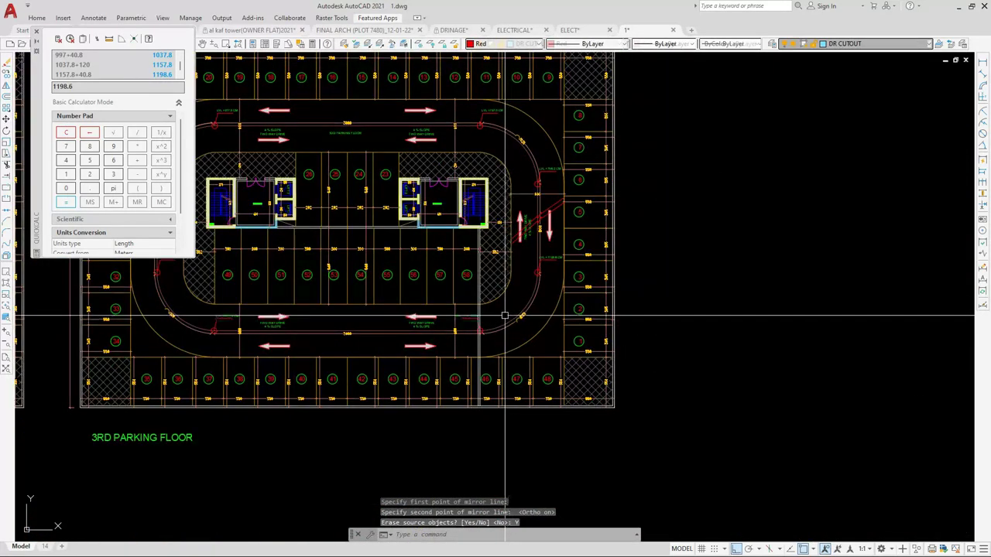
Calculate 1198.6+20 in the calculator for the level beyond the LVL +1198.6 CM tag
{"action": "scroll", "coordinate": [478, 318], "scroll_direction": "up", "scroll_amount": 6}
{"action": "scroll", "coordinate": [464, 330], "scroll_direction": "up", "scroll_amount": 2}
{"action": "scroll", "coordinate": [464, 330], "scroll_direction": "down", "scroll_amount": 8}
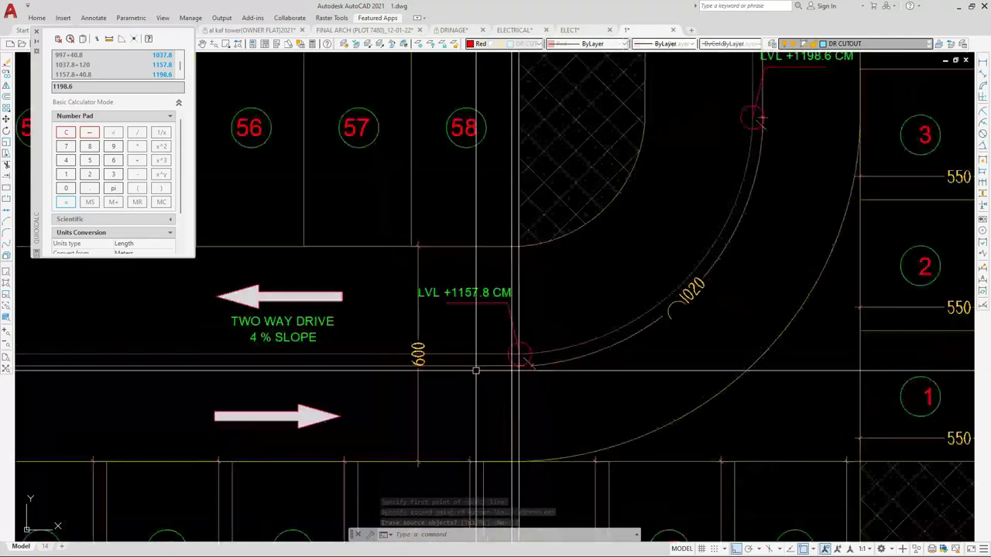
{"action": "scroll", "coordinate": [555, 184], "scroll_direction": "up", "scroll_amount": 6}
{"action": "scroll", "coordinate": [517, 344], "scroll_direction": "down", "scroll_amount": 4}
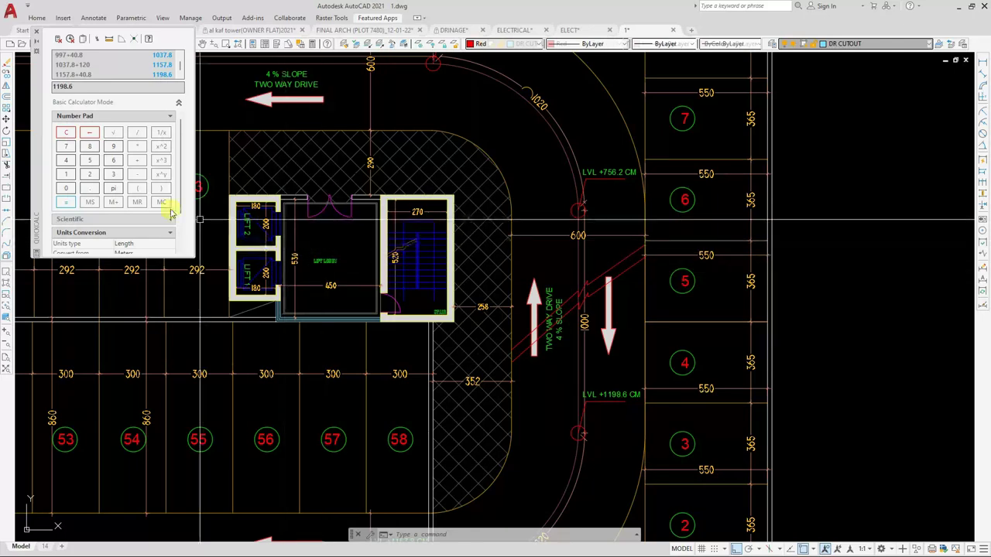
{"action": "left_click", "coordinate": [138, 161]}
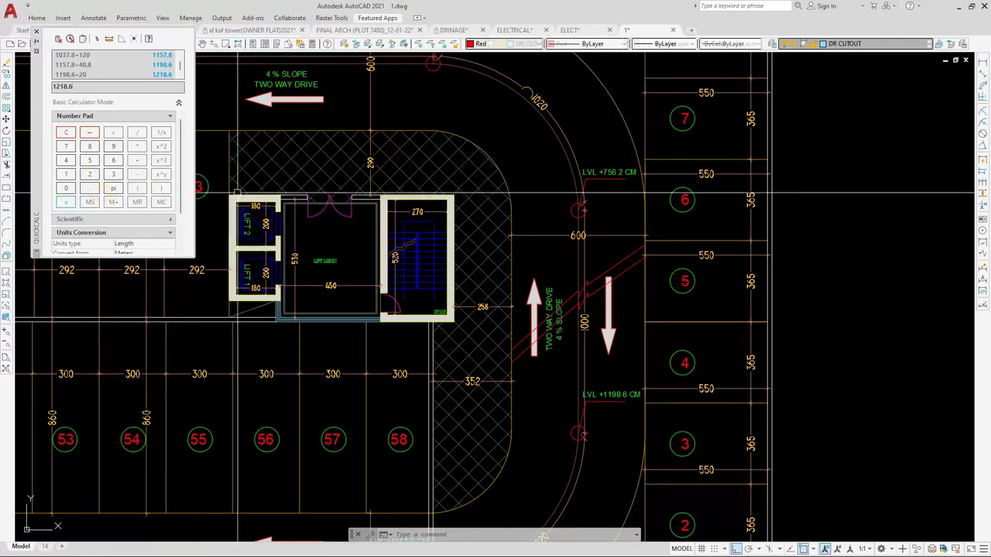
Change the level tag beside bay 6 on the 3rd parking floor to LVL +1218.6 CM
{"action": "scroll", "coordinate": [607, 166], "scroll_direction": "up", "scroll_amount": 6}
{"action": "left_click", "coordinate": [603, 183]}
{"action": "double_click", "coordinate": [603, 184]}
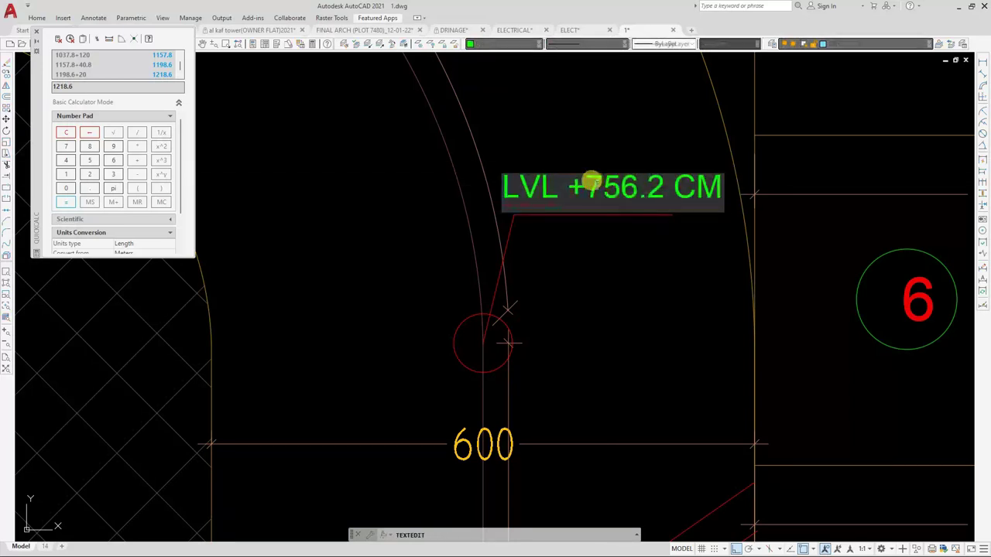
{"action": "left_click_drag", "start_coordinate": [628, 190], "coordinate": [586, 189]}
{"action": "type", "text": "128"}
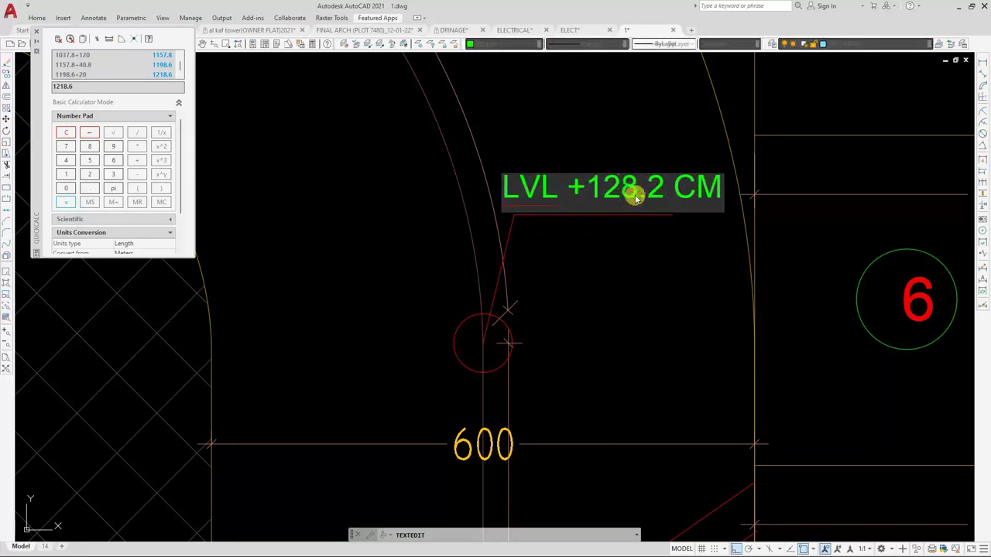
{"action": "key", "text": "BackSpace"}
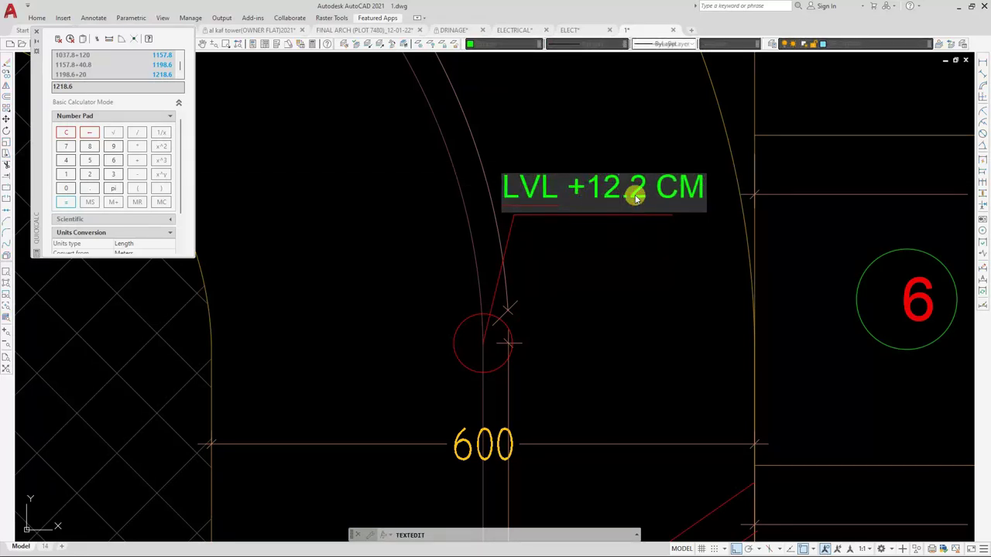
{"action": "type", "text": "18"}
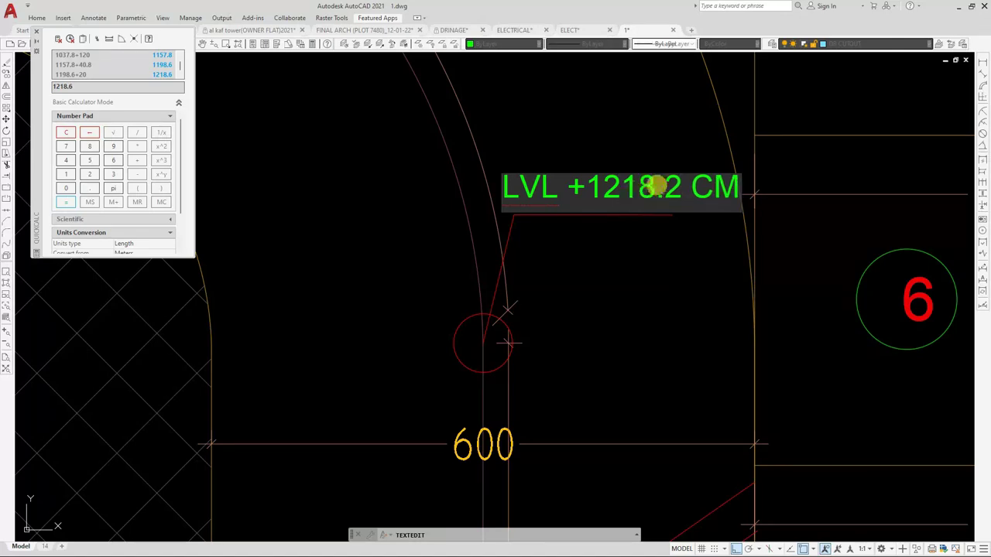
{"action": "left_click", "coordinate": [628, 295]}
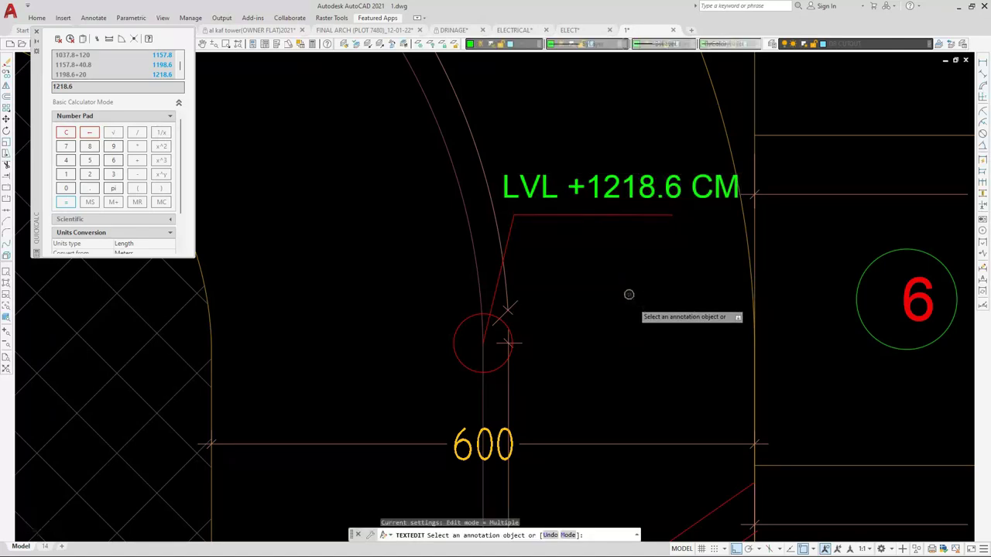
Calculate 1218.6+20.8 and set the level tag at the driveway curve near bay 11 to LVL +1239.4 CM
{"action": "scroll", "coordinate": [628, 294], "scroll_direction": "down", "scroll_amount": 5}
{"action": "middle_click_drag", "start_coordinate": [516, 215], "coordinate": [591, 320]}
{"action": "scroll", "coordinate": [403, 147], "scroll_direction": "up", "scroll_amount": 2}
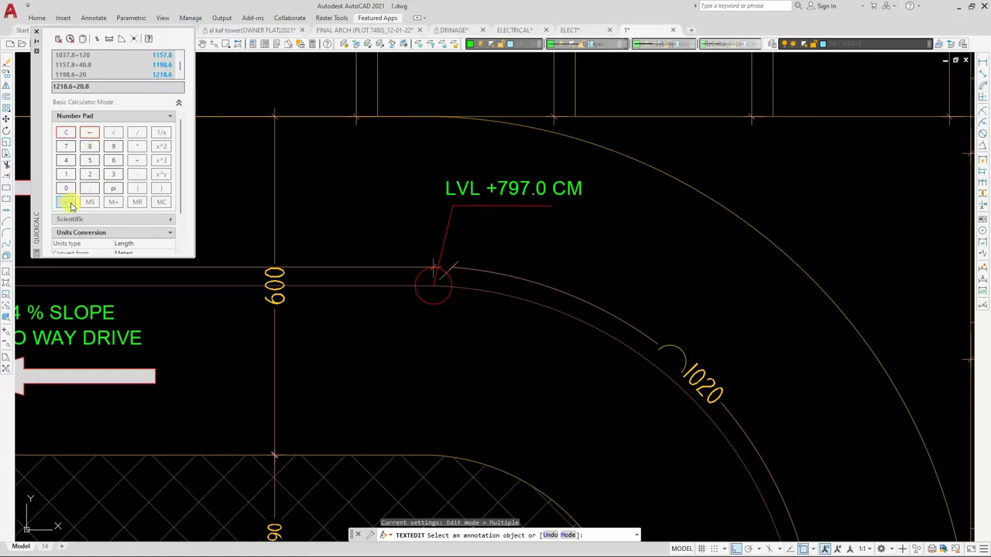
{"action": "left_click", "coordinate": [510, 192]}
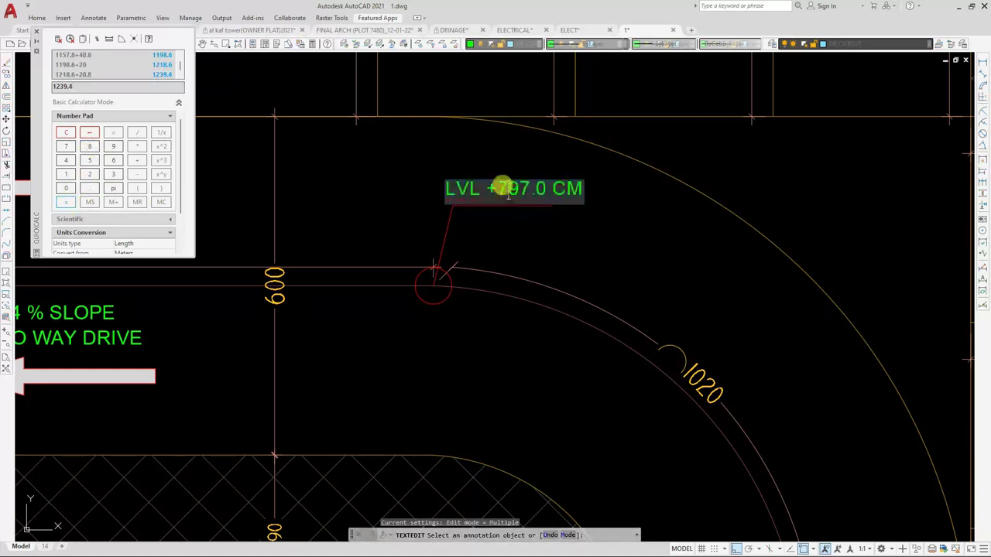
{"action": "type", "text": "12"}
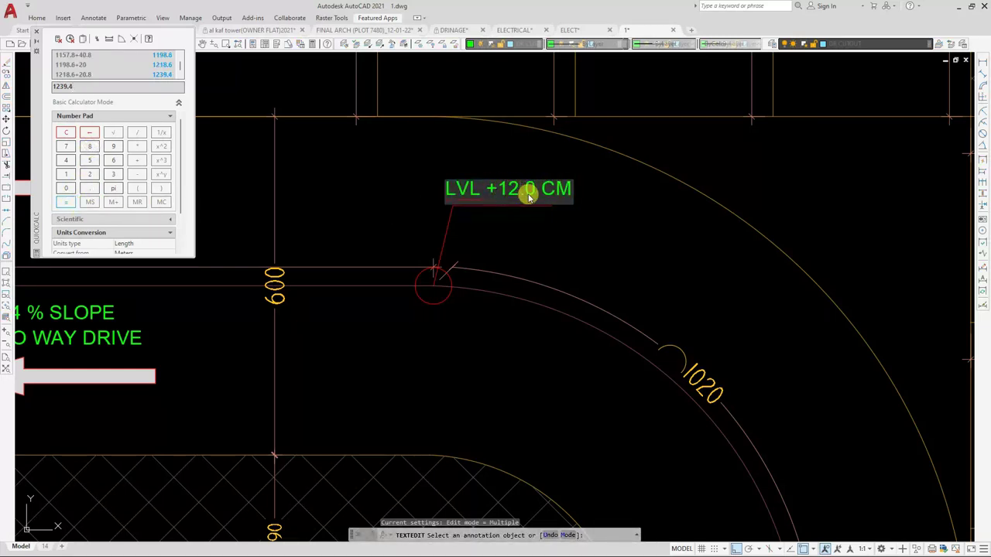
{"action": "type", "text": "39"}
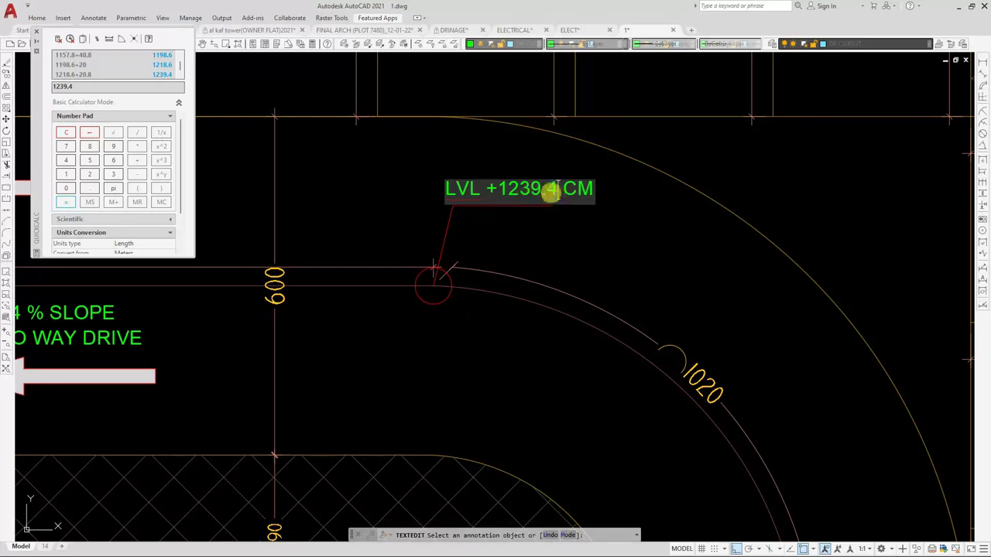
{"action": "left_click", "coordinate": [609, 227]}
Calculate 1239.4+120 and set the level tag at the driveway curve near bay 20 to LVL +1359.4 CM
{"action": "scroll", "coordinate": [608, 227], "scroll_direction": "down", "scroll_amount": 3}
{"action": "scroll", "coordinate": [324, 237], "scroll_direction": "up", "scroll_amount": 2}
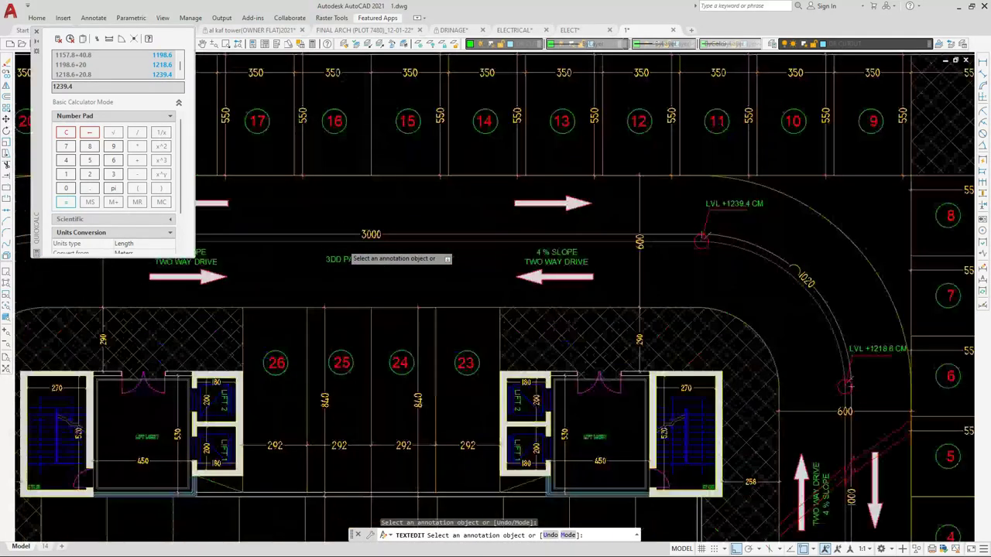
{"action": "middle_click_drag", "start_coordinate": [326, 239], "coordinate": [411, 231]}
{"action": "scroll", "coordinate": [410, 234], "scroll_direction": "down", "scroll_amount": 5}
{"action": "scroll", "coordinate": [399, 225], "scroll_direction": "up", "scroll_amount": 6}
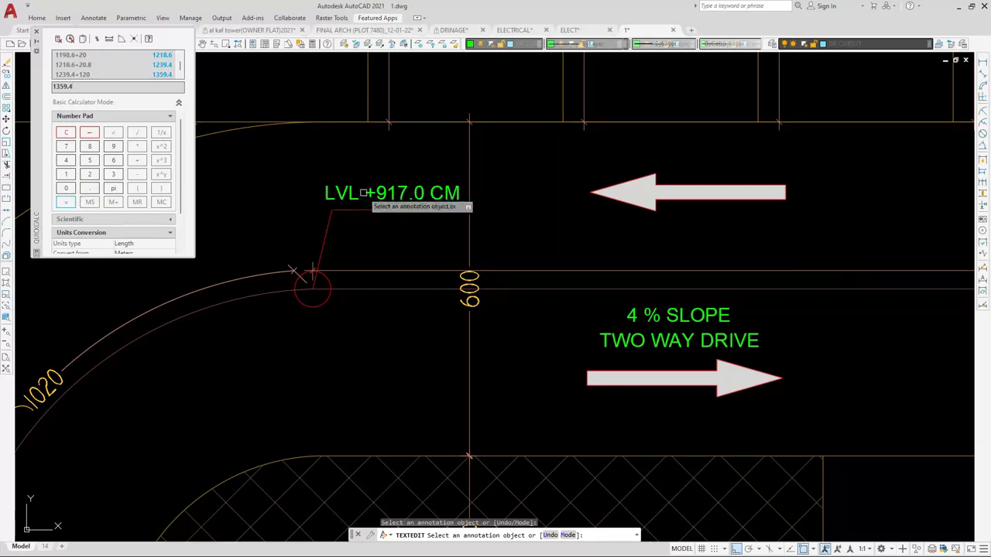
{"action": "scroll", "coordinate": [372, 195], "scroll_direction": "up", "scroll_amount": 2}
{"action": "type", "text": "1358"}
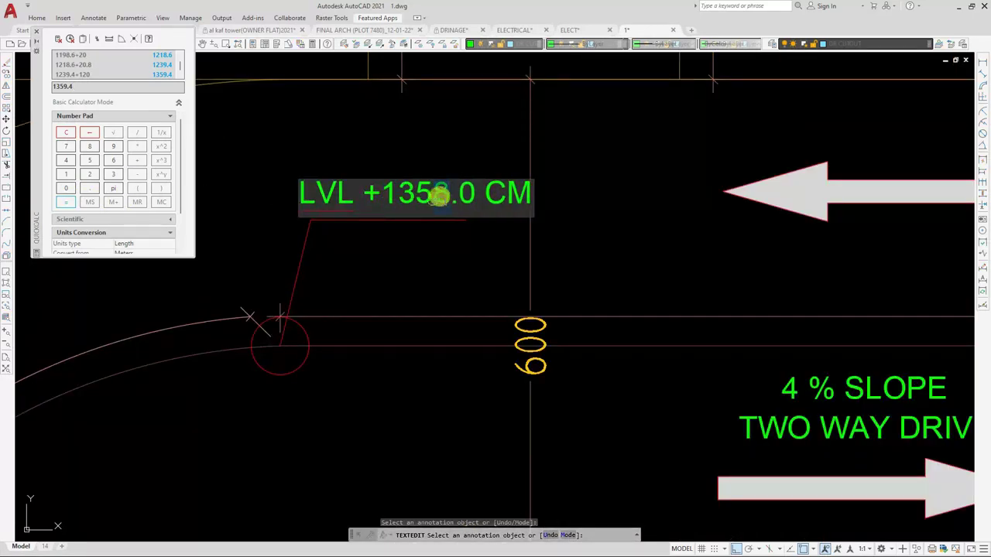
{"action": "type", "text": "9"}
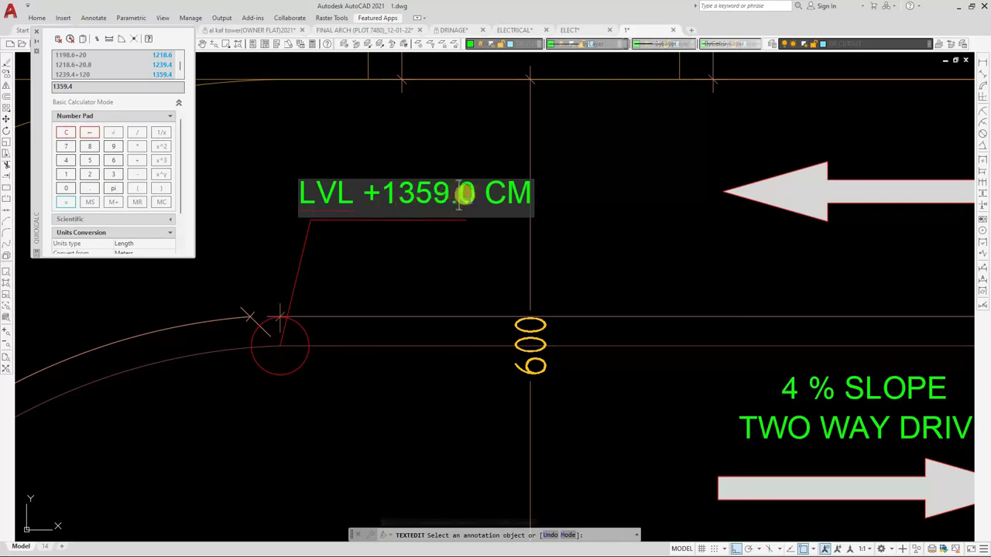
{"action": "left_click", "coordinate": [440, 256]}
Calculate 1359.4+40.8 and set the level tag at the driveway curve beside bay 29 to LVL +1400.2 CM
{"action": "scroll", "coordinate": [523, 181], "scroll_direction": "down", "scroll_amount": 3}
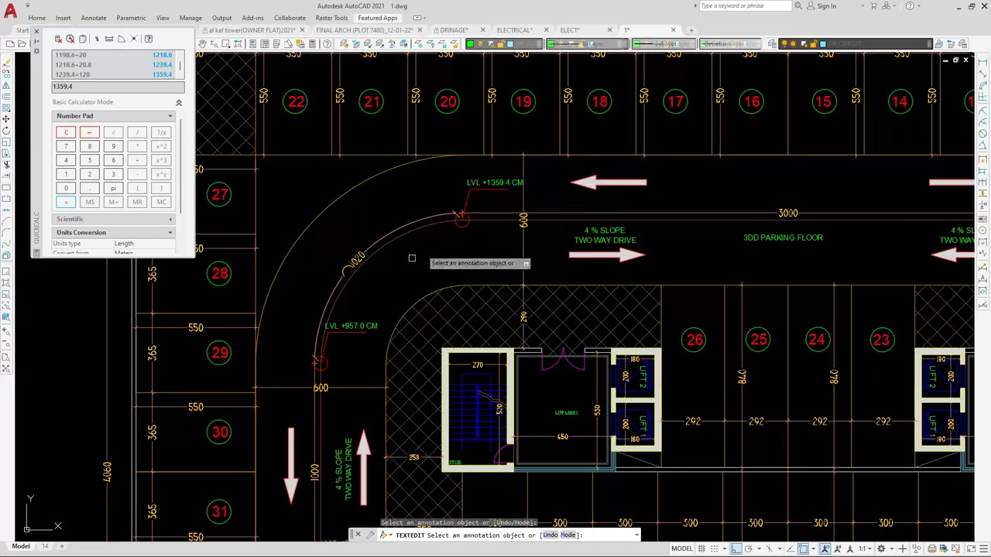
{"action": "scroll", "coordinate": [347, 338], "scroll_direction": "up", "scroll_amount": 2}
{"action": "middle_click_drag", "start_coordinate": [348, 338], "coordinate": [391, 292]}
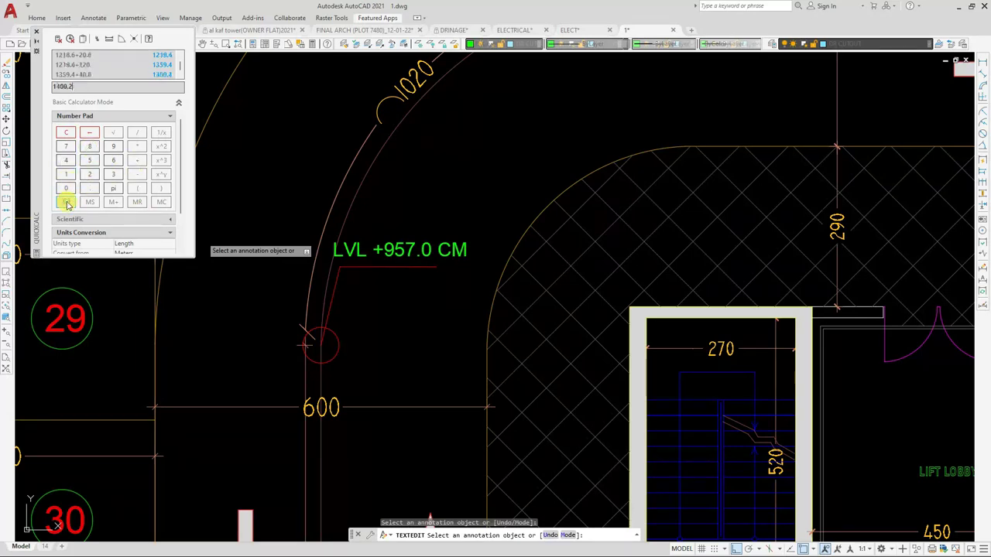
{"action": "scroll", "coordinate": [399, 252], "scroll_direction": "up", "scroll_amount": 2}
{"action": "left_click", "coordinate": [387, 250]}
{"action": "left_click_drag", "start_coordinate": [380, 249], "coordinate": [425, 259]}
{"action": "type", "text": "1400"}
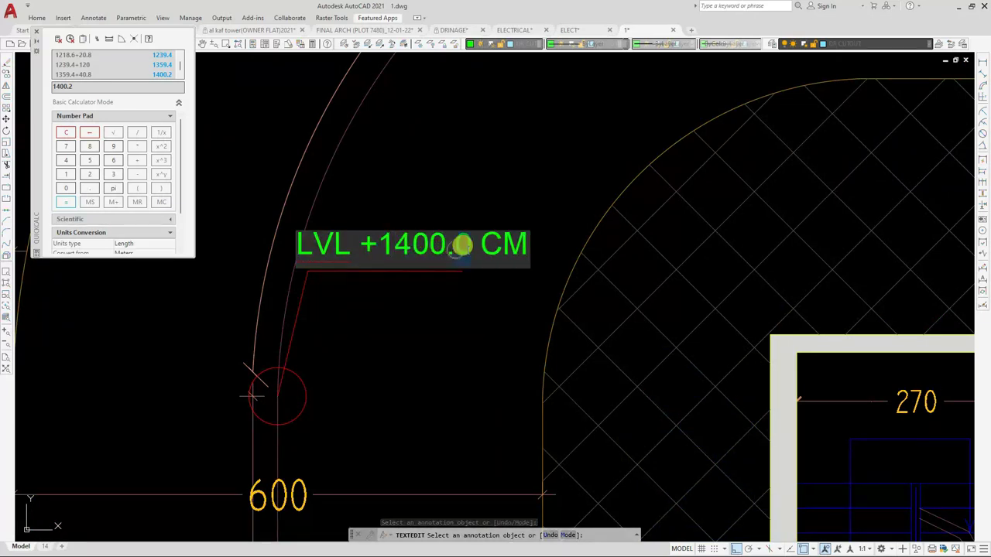
{"action": "left_click", "coordinate": [454, 312]}
Calculate 1400.2+40 and set the level tag on the driveway beside bay 32 to LVL +1440.2 CM
{"action": "scroll", "coordinate": [382, 348], "scroll_direction": "down", "scroll_amount": 3}
{"action": "scroll", "coordinate": [379, 350], "scroll_direction": "up", "scroll_amount": 4}
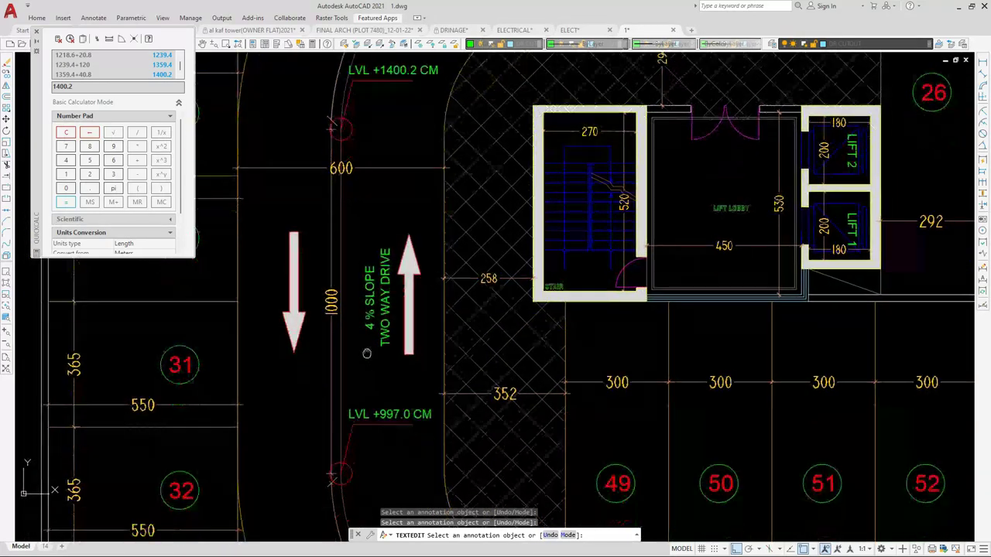
{"action": "scroll", "coordinate": [373, 361], "scroll_direction": "up", "scroll_amount": 2}
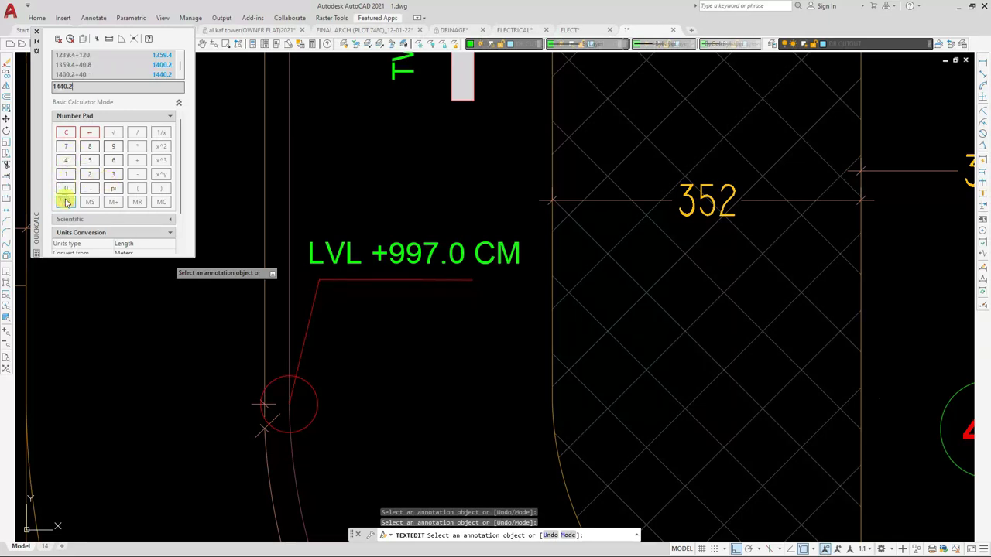
{"action": "left_click", "coordinate": [398, 256]}
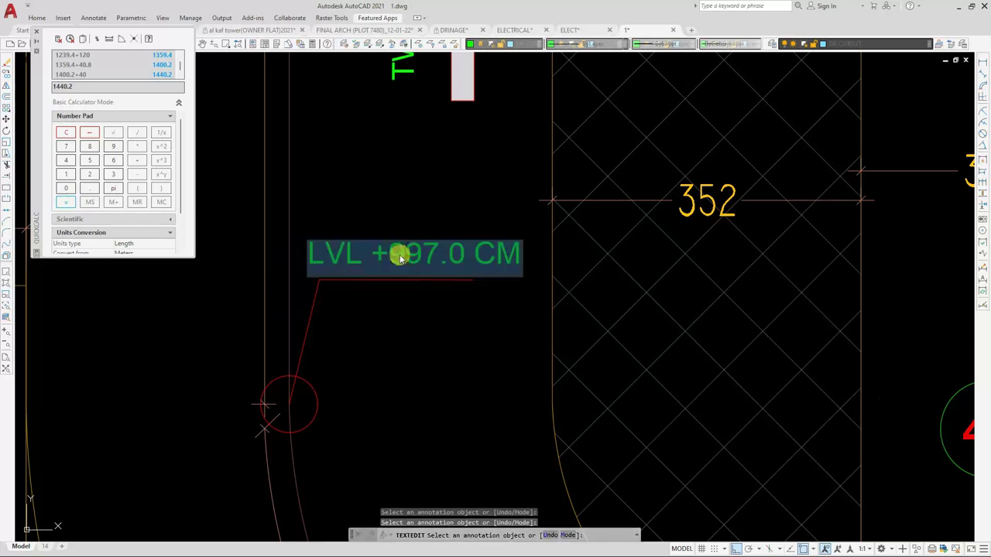
{"action": "type", "text": "144"}
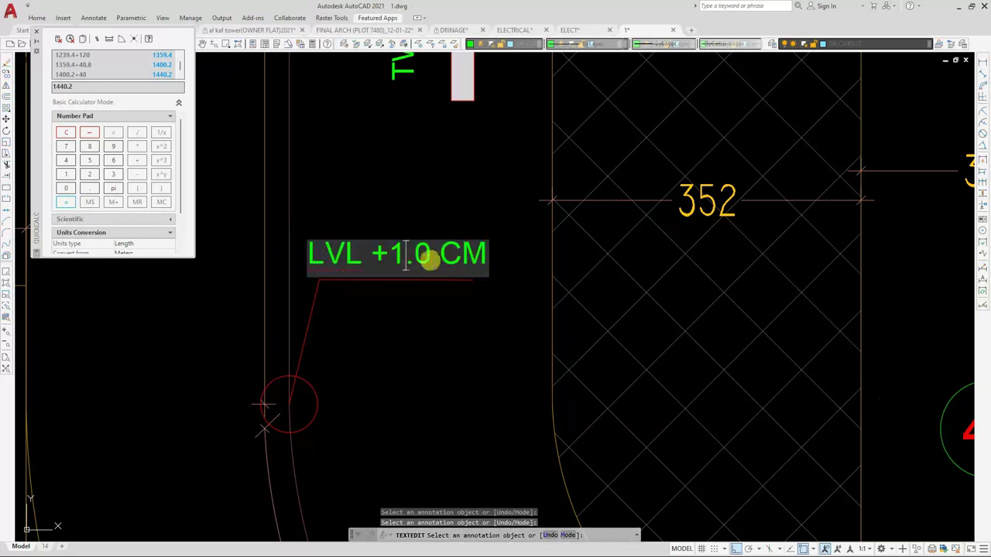
{"action": "type", "text": "0"}
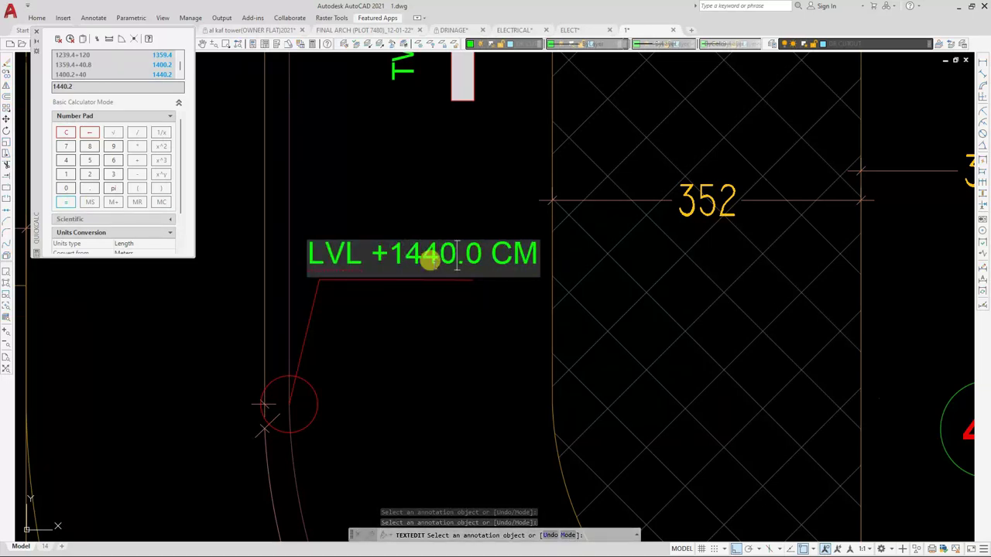
{"action": "key", "text": "Right"}
{"action": "key", "text": "Delete"}
{"action": "type", "text": "2"}
{"action": "left_click", "coordinate": [444, 309]}
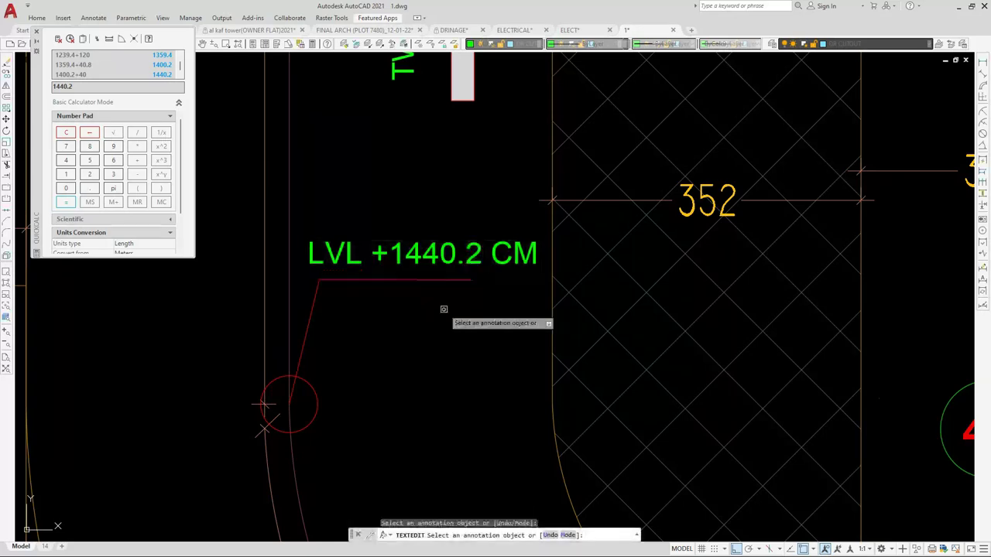
Calculate 1440.2+40.8 and set the level tag at the driveway curve below bay 49 to LVL +1481.0 CM
{"action": "scroll", "coordinate": [394, 216], "scroll_direction": "down", "scroll_amount": 5}
{"action": "scroll", "coordinate": [483, 339], "scroll_direction": "up", "scroll_amount": 6}
{"action": "middle_click_drag", "start_coordinate": [485, 330], "coordinate": [367, 376]}
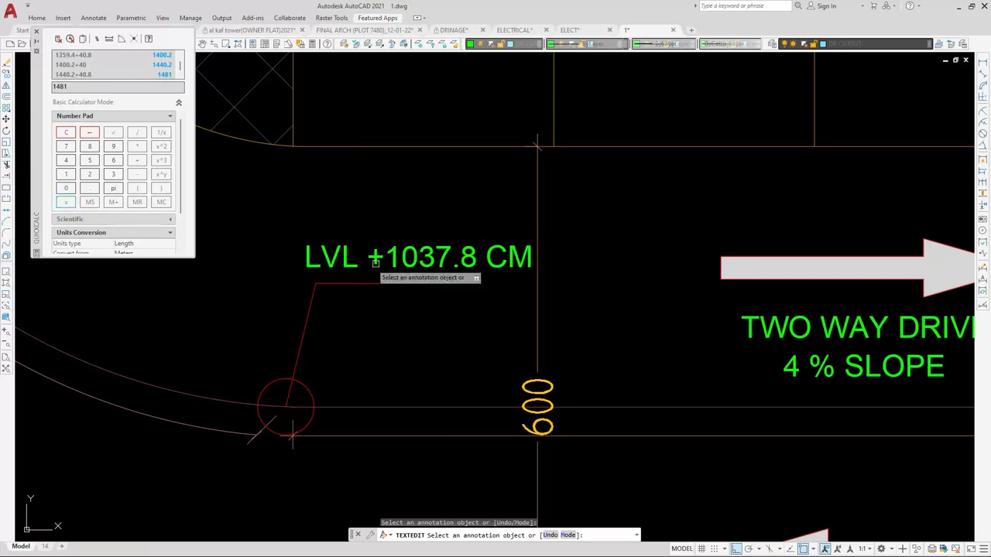
{"action": "left_click", "coordinate": [404, 267]}
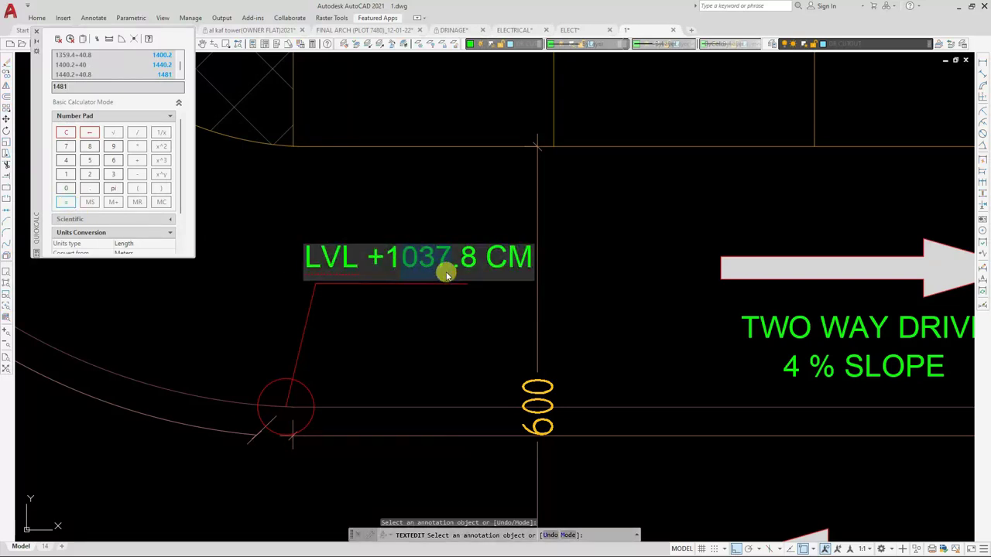
{"action": "type", "text": "481."}
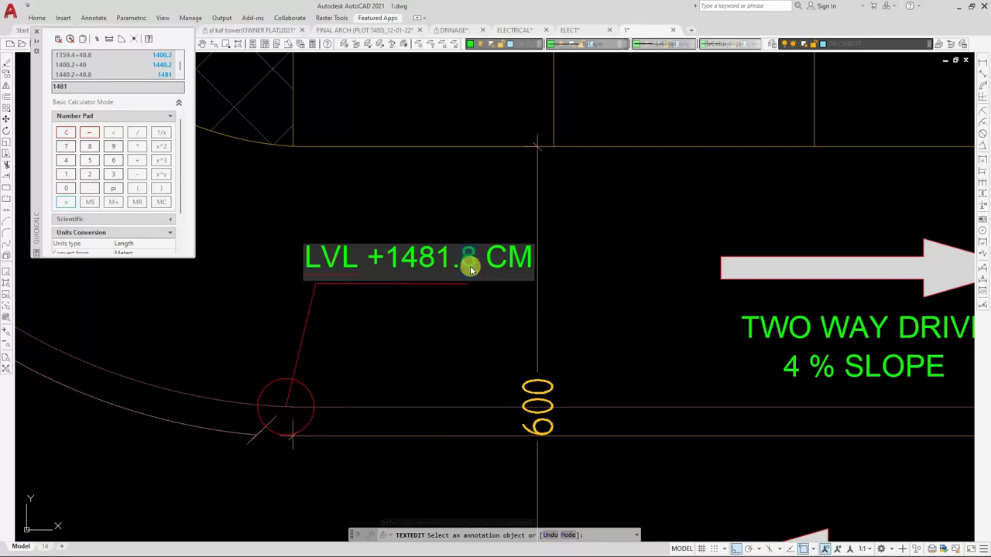
{"action": "type", "text": "0"}
{"action": "key", "text": "Return"}
{"action": "scroll", "coordinate": [387, 317], "scroll_direction": "down", "scroll_amount": 6}
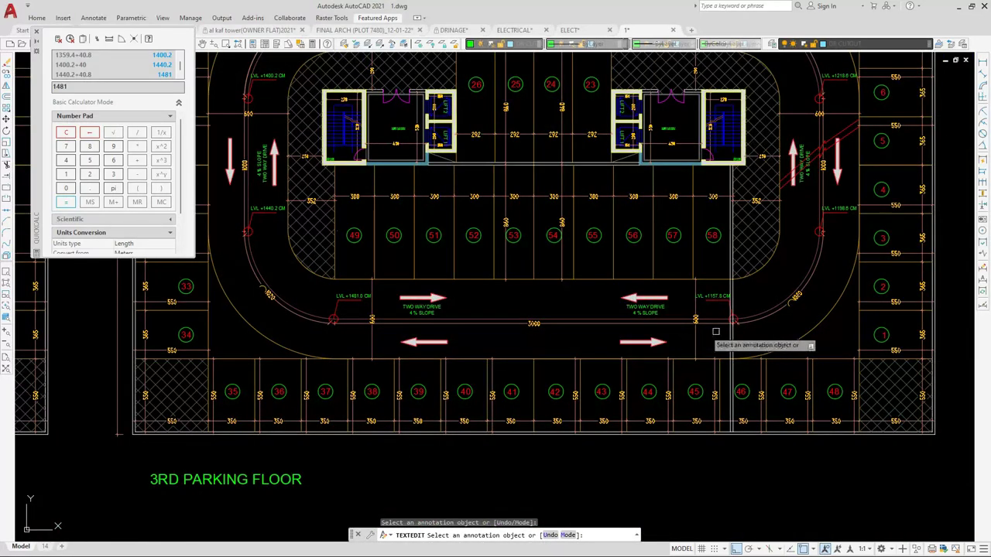
Calculate 1481+120 and set the level tag at the driveway curve below bay 58 to LVL +1601.0 CM
{"action": "scroll", "coordinate": [703, 326], "scroll_direction": "up", "scroll_amount": 4}
{"action": "scroll", "coordinate": [681, 332], "scroll_direction": "down", "scroll_amount": 4}
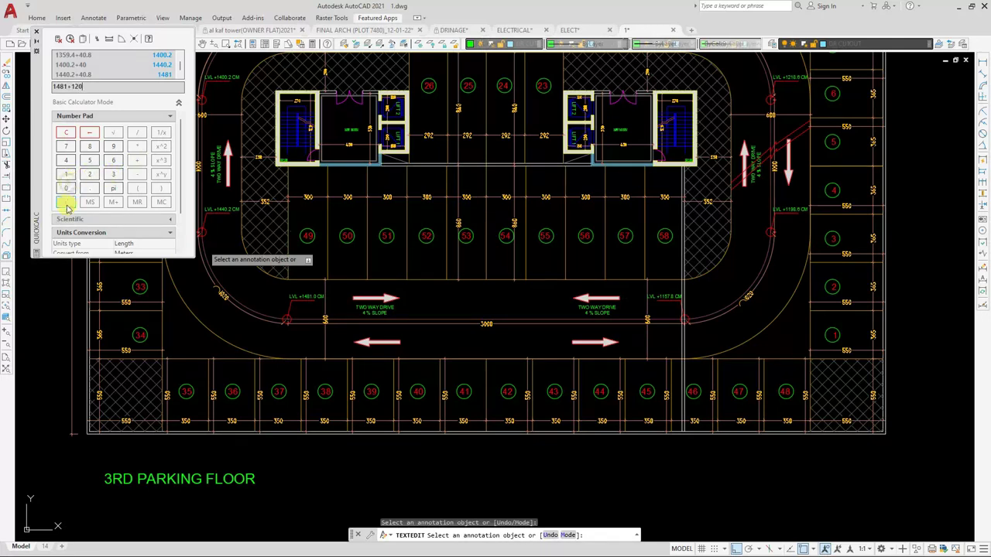
{"action": "scroll", "coordinate": [674, 321], "scroll_direction": "up", "scroll_amount": 8}
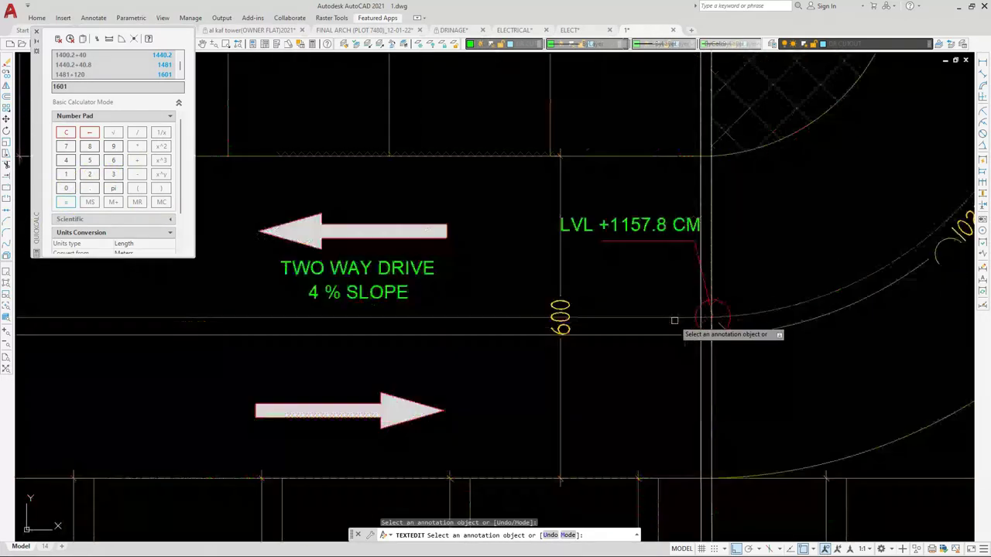
{"action": "left_click", "coordinate": [586, 210]}
{"action": "left_click_drag", "start_coordinate": [552, 210], "coordinate": [591, 206]}
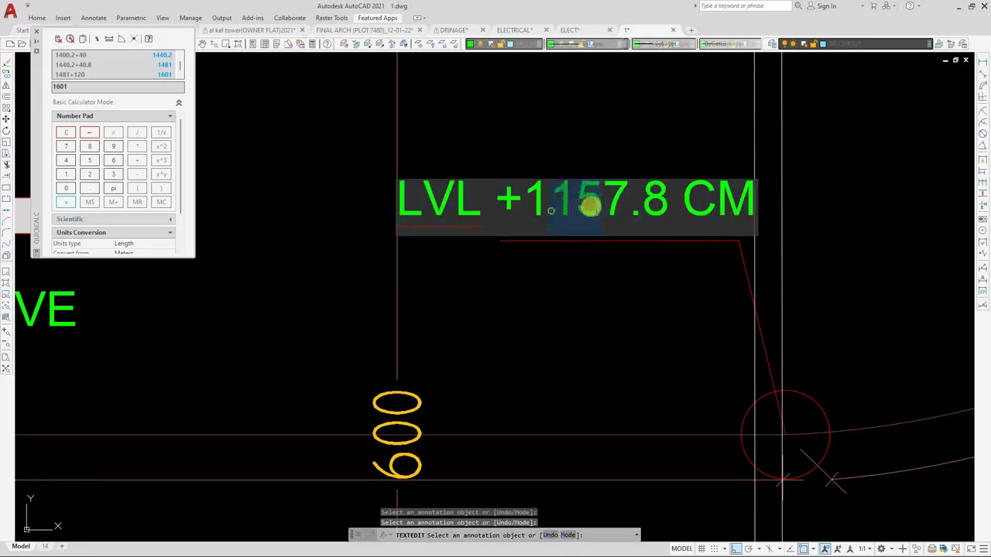
{"action": "type", "text": "6"}
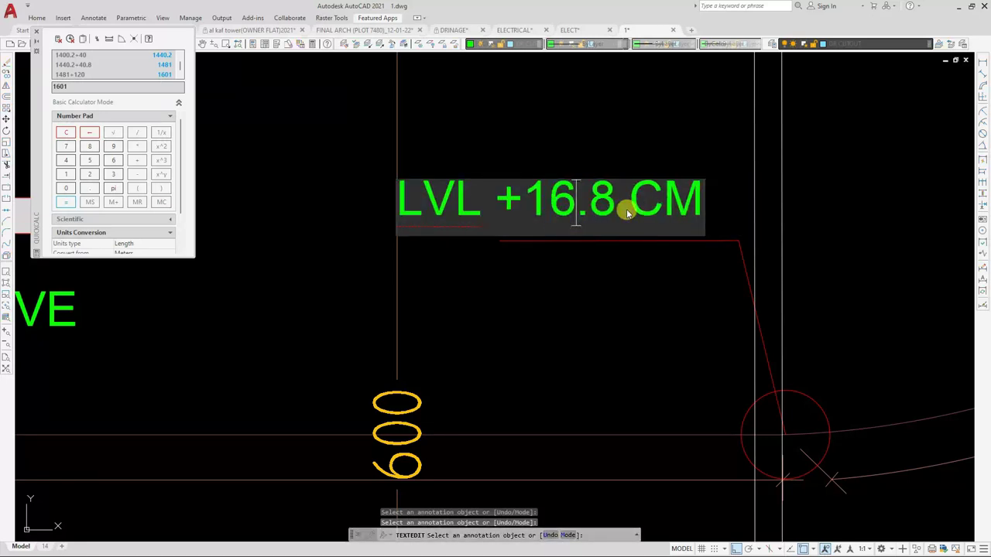
{"action": "type", "text": "01"}
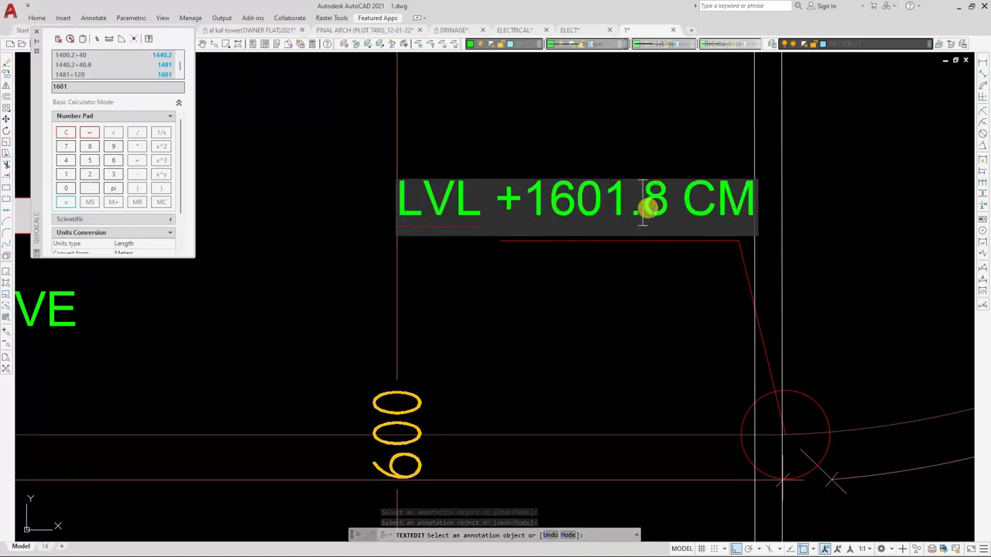
{"action": "double_click", "coordinate": [651, 203]}
{"action": "type", "text": "0"}
{"action": "left_click", "coordinate": [637, 310]}
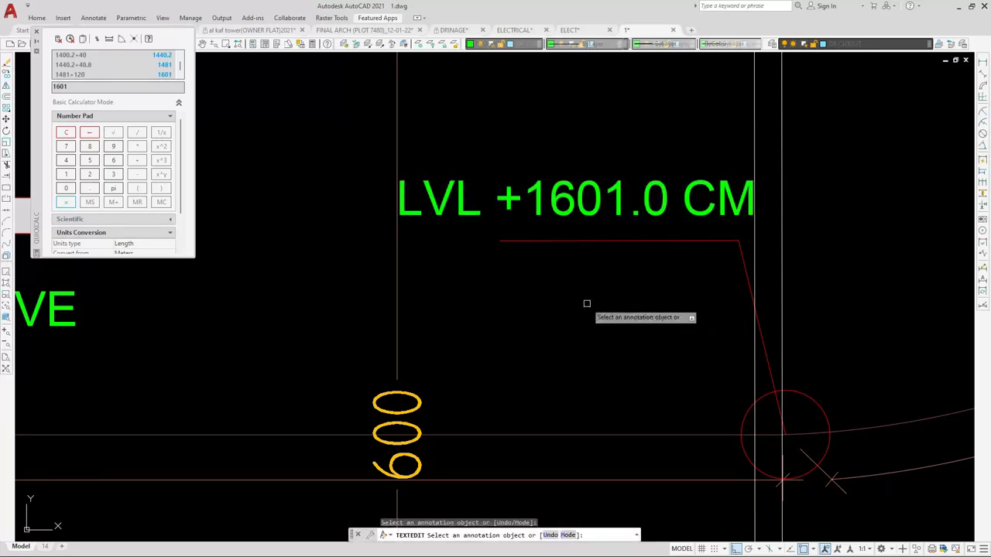
{"action": "scroll", "coordinate": [587, 303], "scroll_direction": "down", "scroll_amount": 6}
{"action": "scroll", "coordinate": [569, 311], "scroll_direction": "down", "scroll_amount": 2}
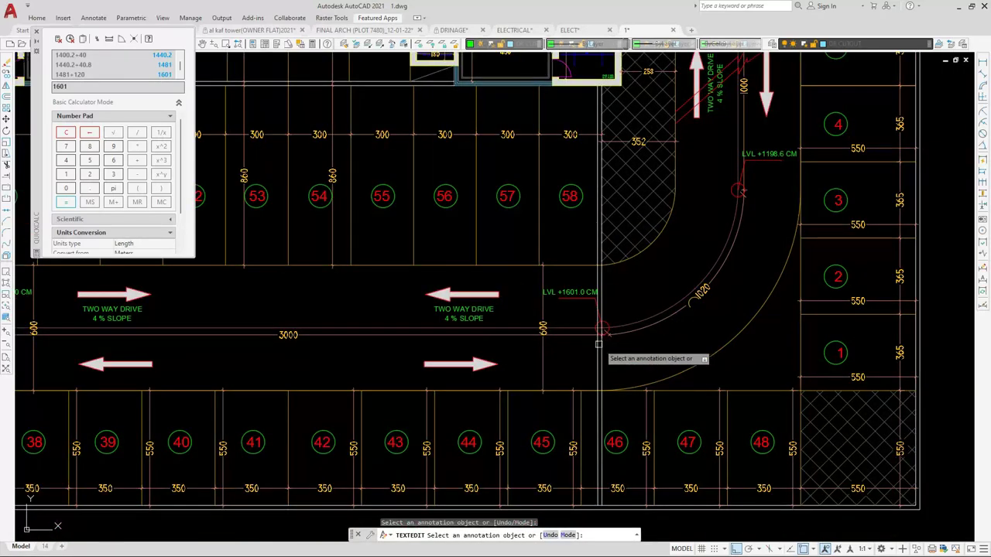
{"action": "key", "text": "Escape"}
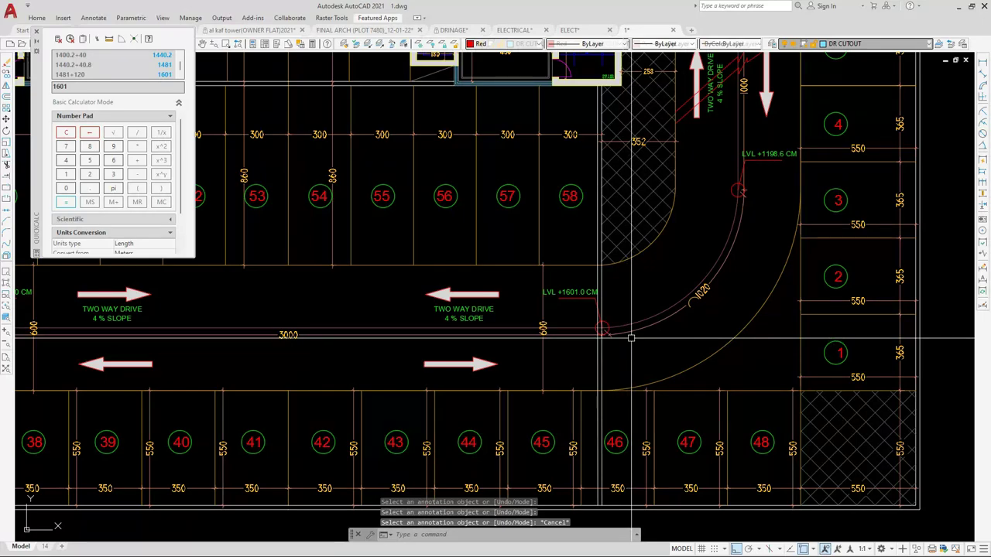
Erase the two red zigzag break lines crossing the driveway beside bays 4 and 5
{"action": "middle_click_drag", "start_coordinate": [631, 338], "coordinate": [539, 366]}
{"action": "scroll", "coordinate": [550, 358], "scroll_direction": "down", "scroll_amount": 3}
{"action": "scroll", "coordinate": [619, 177], "scroll_direction": "up", "scroll_amount": 6}
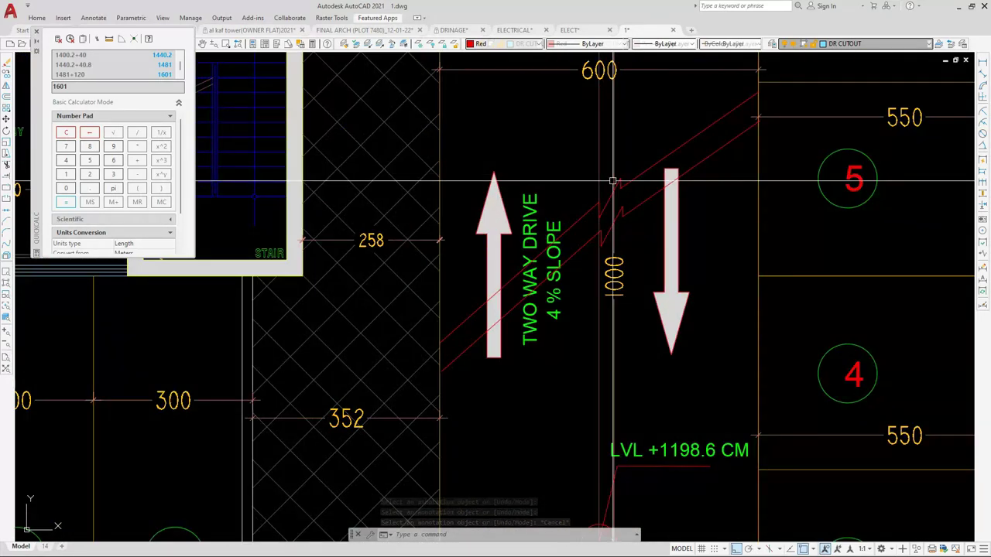
{"action": "left_click", "coordinate": [631, 165]}
{"action": "left_click", "coordinate": [628, 215]}
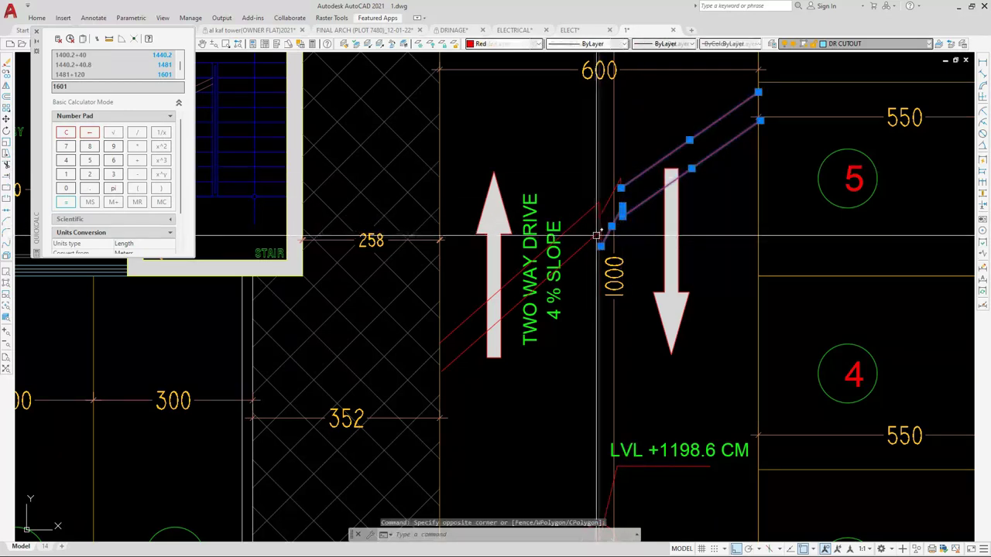
{"action": "scroll", "coordinate": [611, 220], "scroll_direction": "up", "scroll_amount": 4}
{"action": "scroll", "coordinate": [586, 247], "scroll_direction": "down", "scroll_amount": 2}
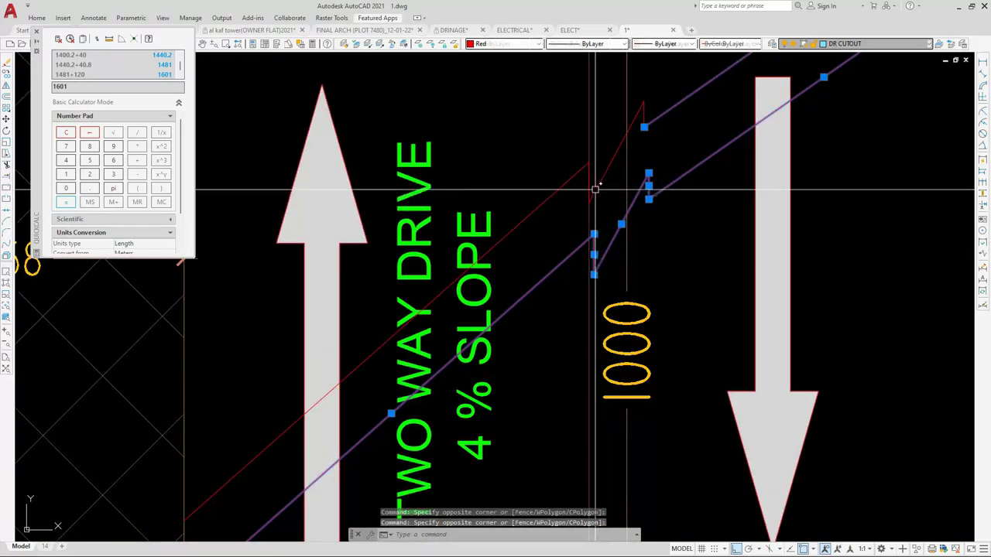
{"action": "scroll", "coordinate": [577, 166], "scroll_direction": "up", "scroll_amount": 1}
{"action": "scroll", "coordinate": [604, 147], "scroll_direction": "down", "scroll_amount": 1}
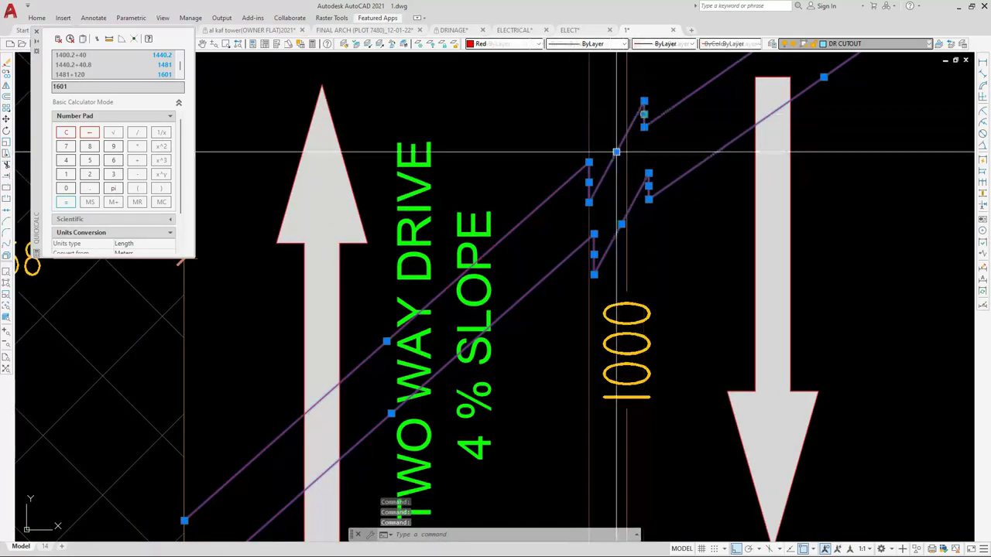
{"action": "type", "text": "e"}
{"action": "key", "text": "Return"}
{"action": "scroll", "coordinate": [571, 284], "scroll_direction": "down", "scroll_amount": 4}
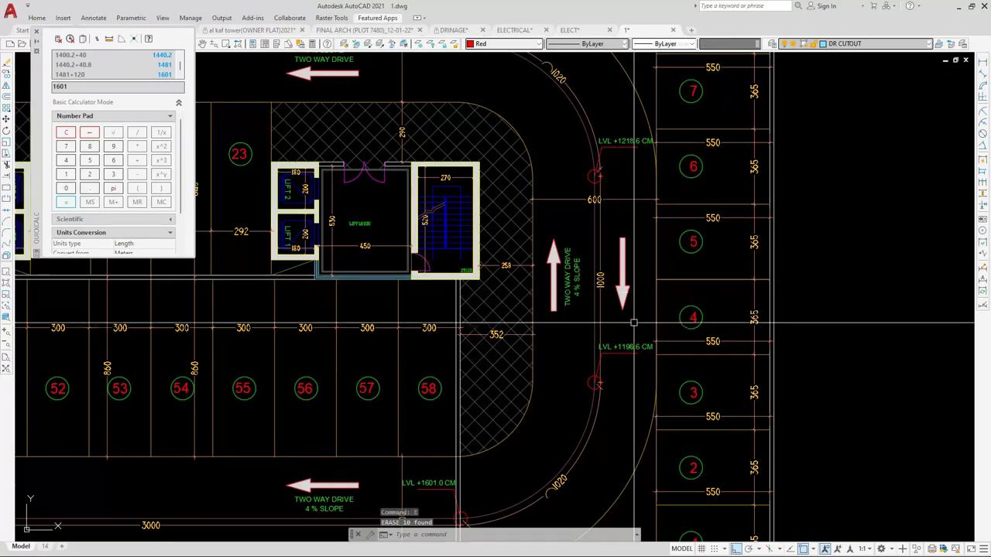
Break the driveway centreline at the LVL +1601.0 CM marker and extend the curved piece back to the marker
{"action": "scroll", "coordinate": [655, 297], "scroll_direction": "down", "scroll_amount": 2}
{"action": "scroll", "coordinate": [542, 464], "scroll_direction": "up", "scroll_amount": 5}
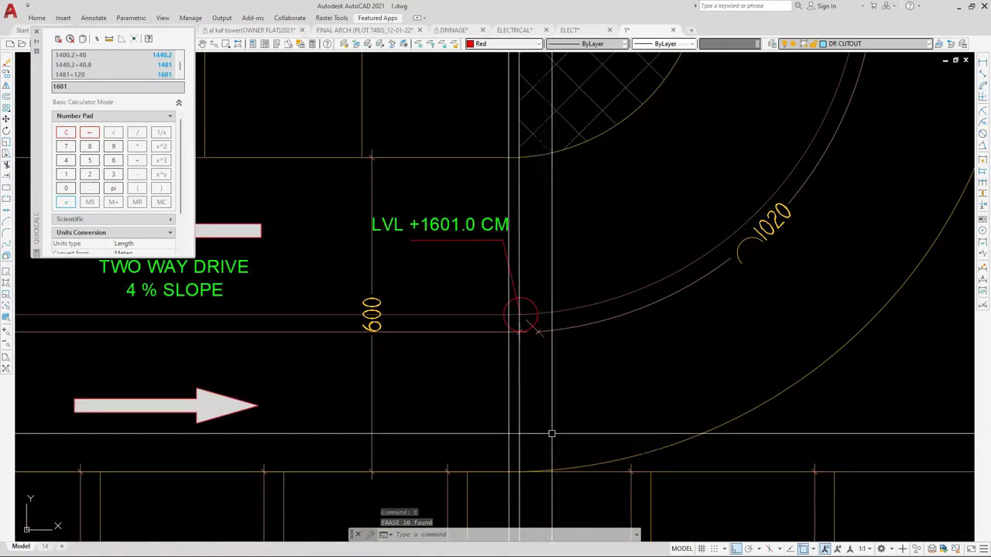
{"action": "type", "text": "br"}
{"action": "key", "text": "Return"}
{"action": "scroll", "coordinate": [542, 349], "scroll_direction": "up", "scroll_amount": 3}
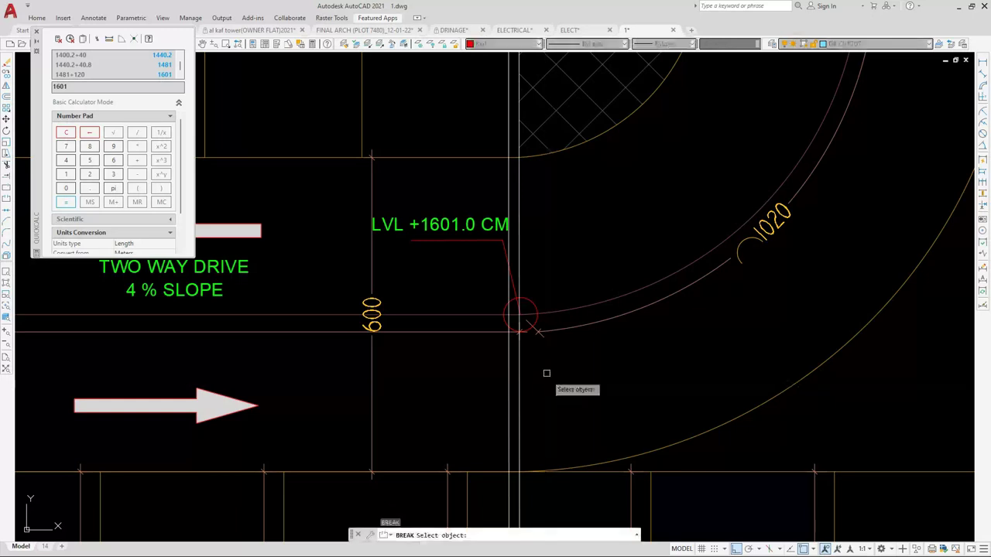
{"action": "left_click", "coordinate": [509, 302]}
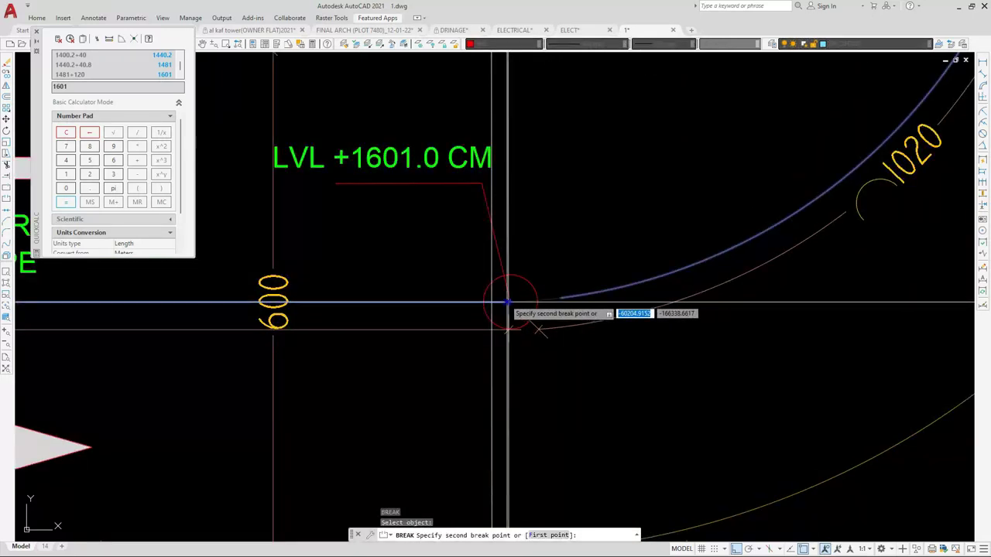
{"action": "key", "text": "Escape"}
{"action": "scroll", "coordinate": [527, 333], "scroll_direction": "down", "scroll_amount": 2}
{"action": "type", "text": "ex"}
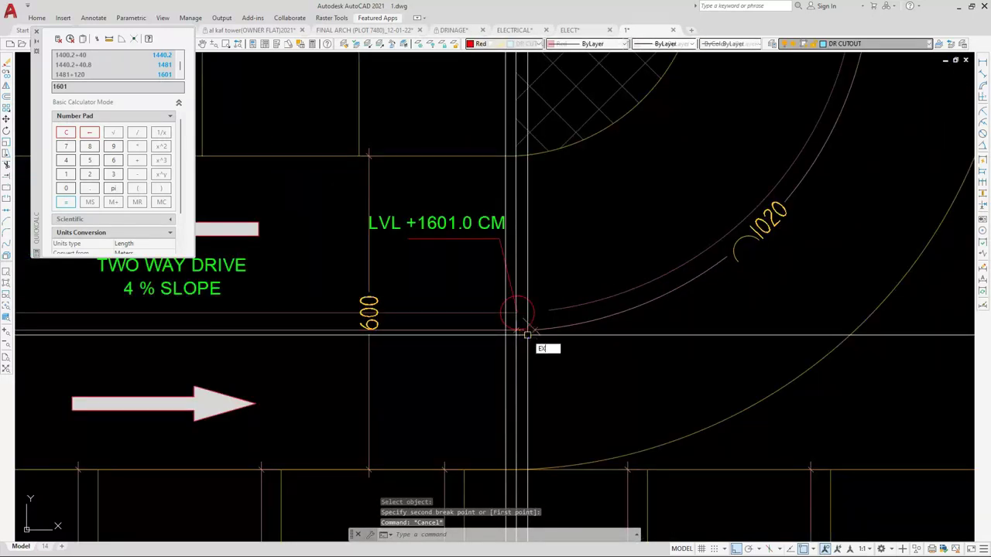
{"action": "key", "text": "Return"}
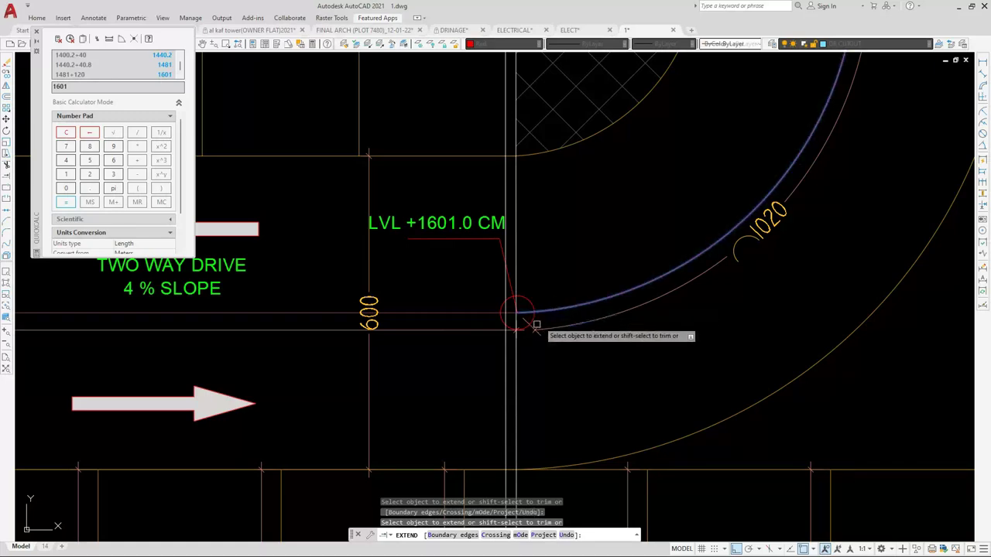
{"action": "key", "text": "Escape"}
{"action": "scroll", "coordinate": [538, 333], "scroll_direction": "down", "scroll_amount": 4}
{"action": "left_click", "coordinate": [547, 307]}
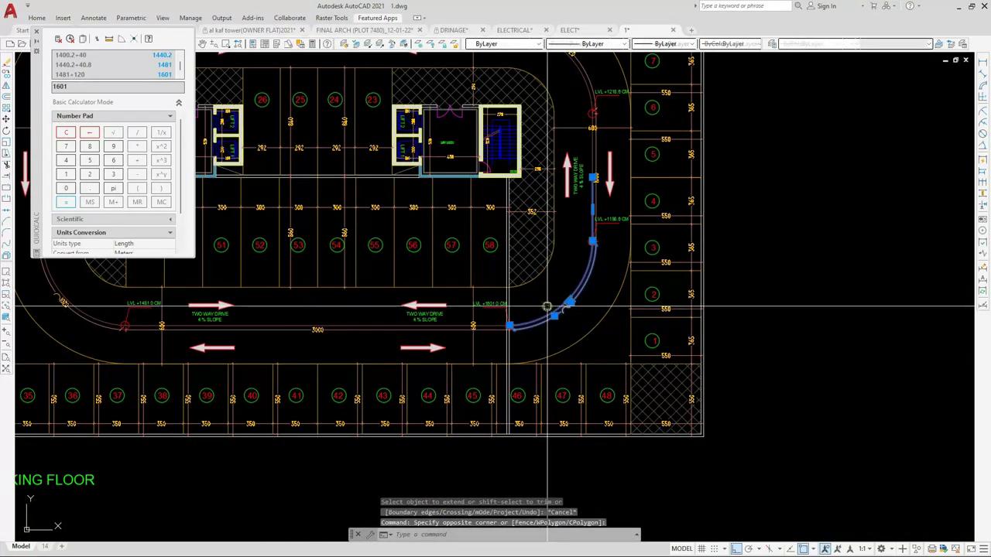
{"action": "key", "text": "Escape"}
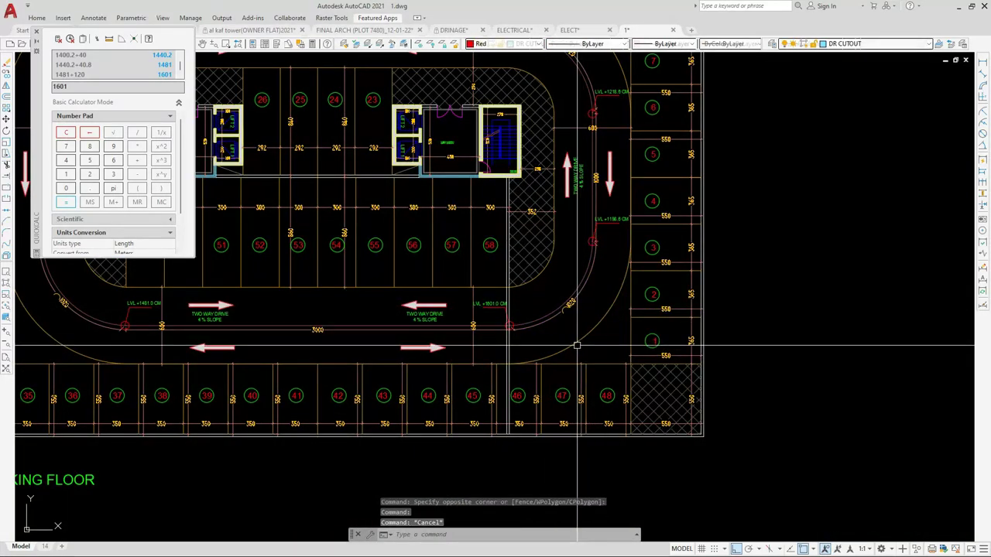
Break the outer driveway edge above bay 46 and extend the curved piece back to the double vertical line
{"action": "key", "text": "Return"}
{"action": "scroll", "coordinate": [522, 349], "scroll_direction": "up", "scroll_amount": 4}
{"action": "left_click", "coordinate": [539, 343]}
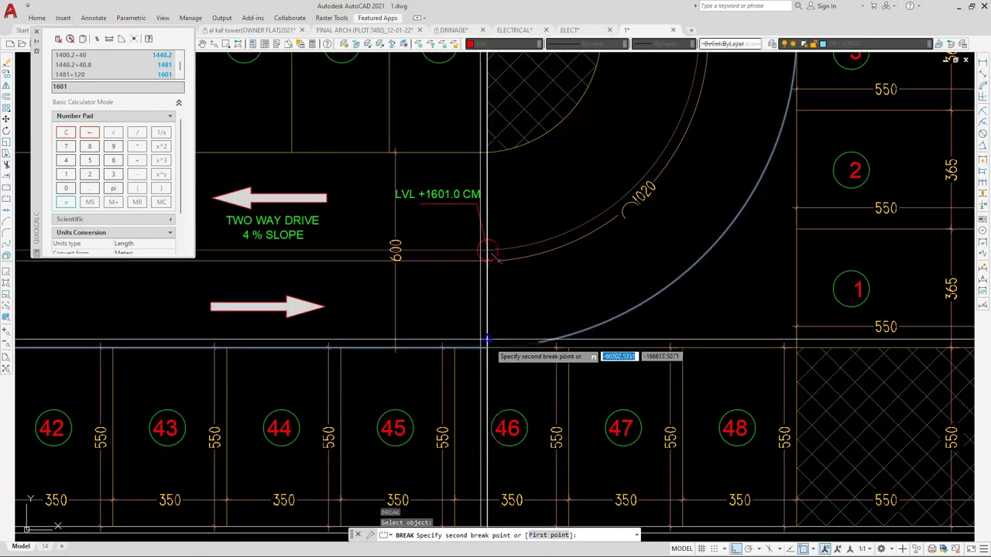
{"action": "key", "text": "Escape"}
{"action": "type", "text": "EX"}
{"action": "key", "text": "Return"}
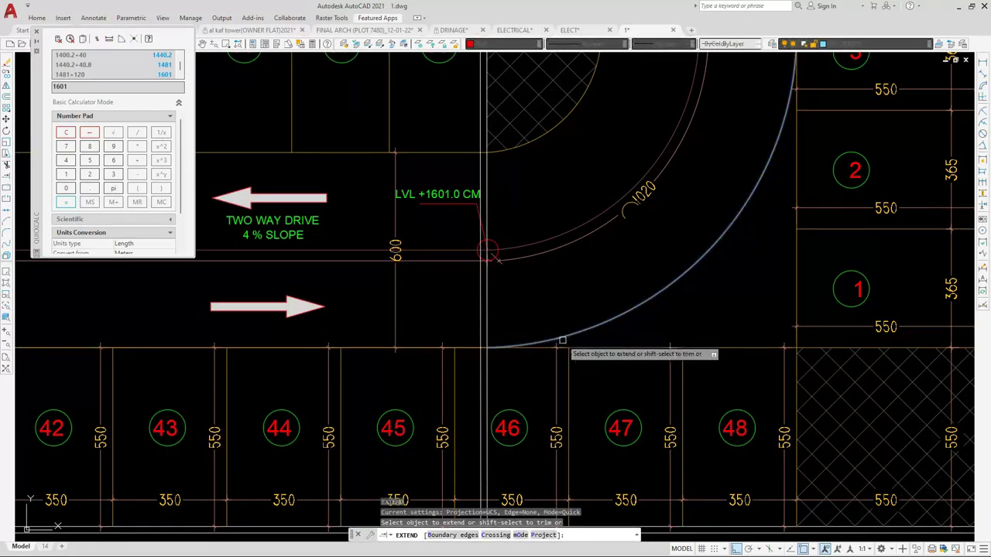
{"action": "key", "text": "Escape"}
Break the line along the driveway side of bays 46 to 48 and stretch its end to the double vertical line
{"action": "left_click", "coordinate": [589, 347]}
{"action": "type", "text": "BR"}
{"action": "key", "text": "Return"}
{"action": "left_click", "coordinate": [589, 347]}
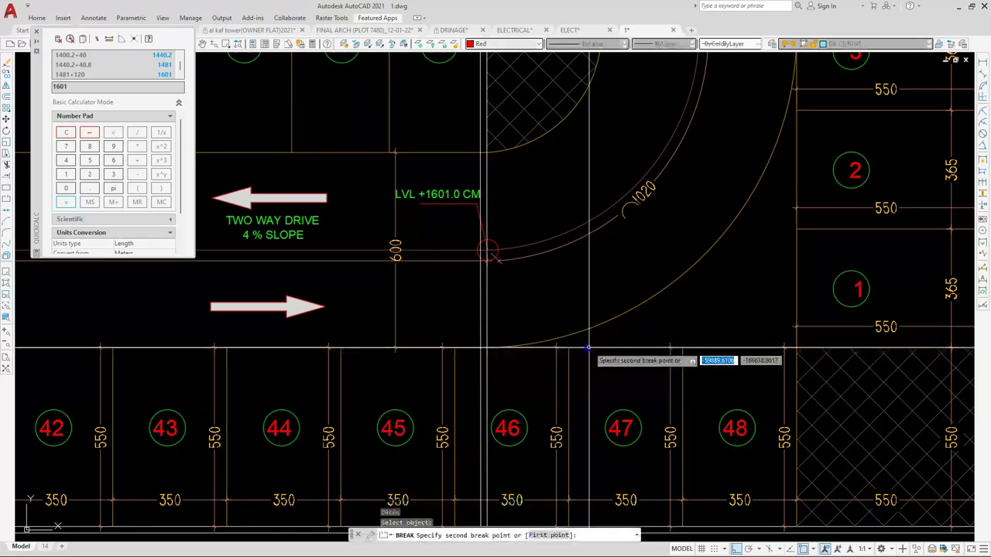
{"action": "left_click", "coordinate": [487, 348]}
{"action": "key", "text": "Escape"}
{"action": "left_click", "coordinate": [588, 347]}
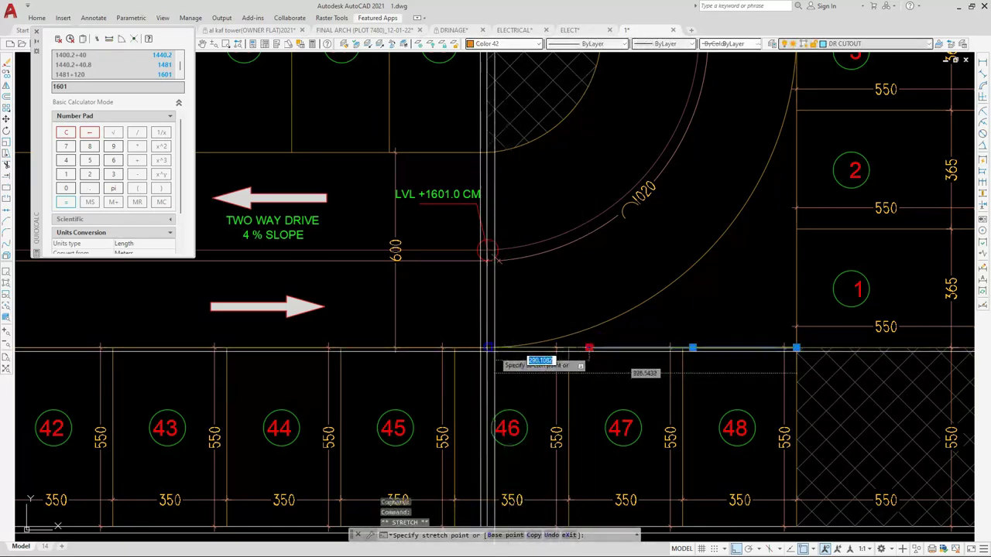
{"action": "left_click", "coordinate": [487, 348]}
{"action": "key", "text": "Escape"}
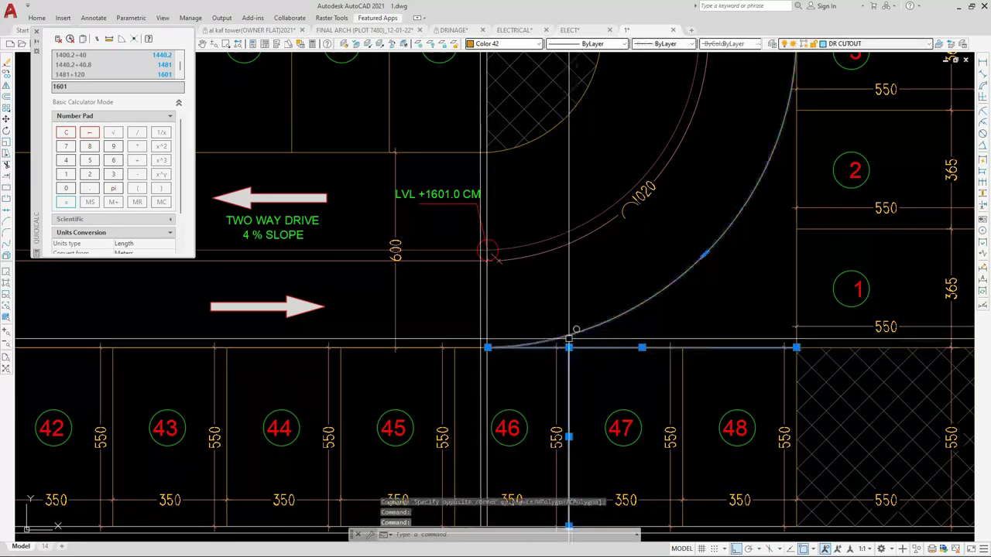
Change the lines and numbers of bays 1 to 8 and 46 to 48, plus the adjoining curved driveway edge, to Color 252
{"action": "left_click", "coordinate": [883, 496]}
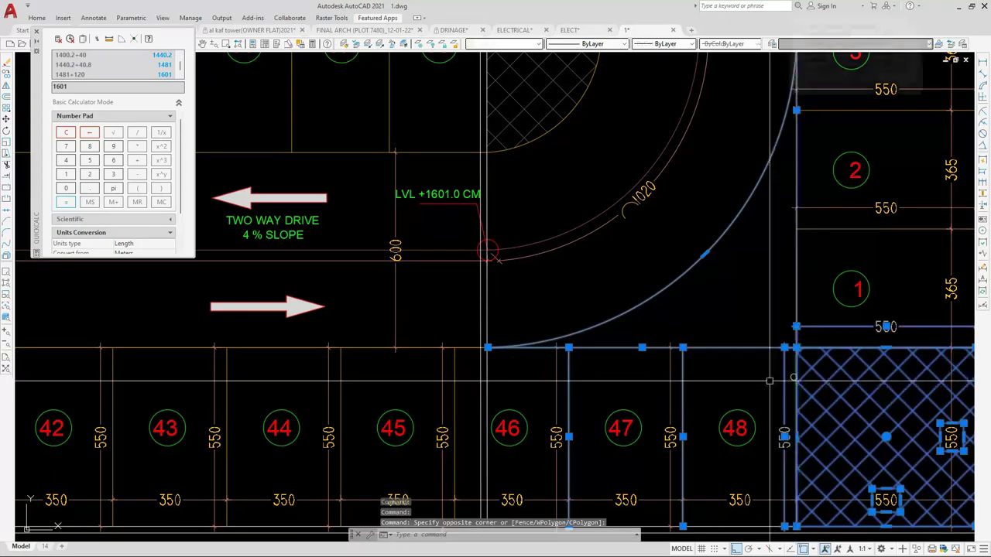
{"action": "scroll", "coordinate": [639, 380], "scroll_direction": "down", "scroll_amount": 6}
{"action": "scroll", "coordinate": [686, 341], "scroll_direction": "up", "scroll_amount": 2}
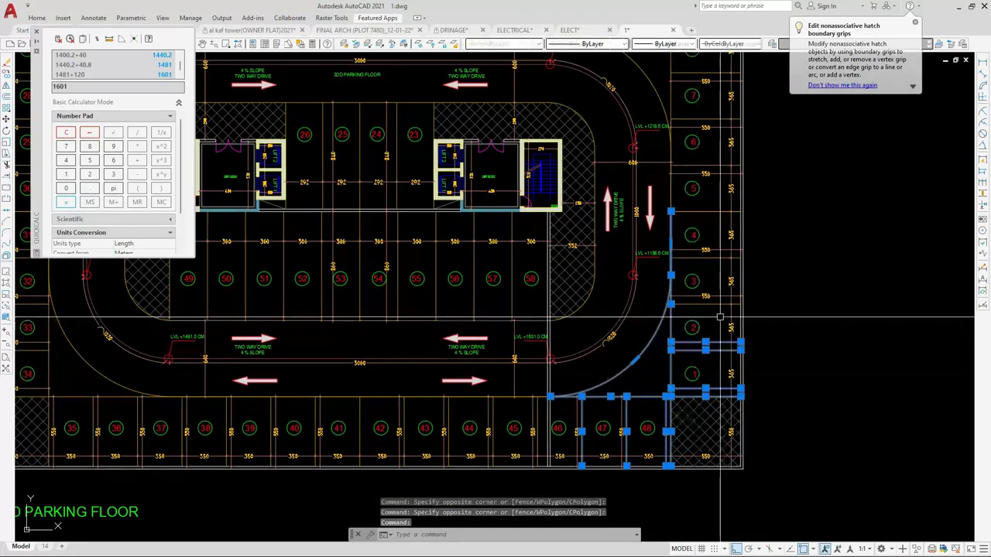
{"action": "scroll", "coordinate": [720, 319], "scroll_direction": "up", "scroll_amount": 4}
{"action": "scroll", "coordinate": [604, 345], "scroll_direction": "down", "scroll_amount": 1}
{"action": "left_click", "coordinate": [614, 432]}
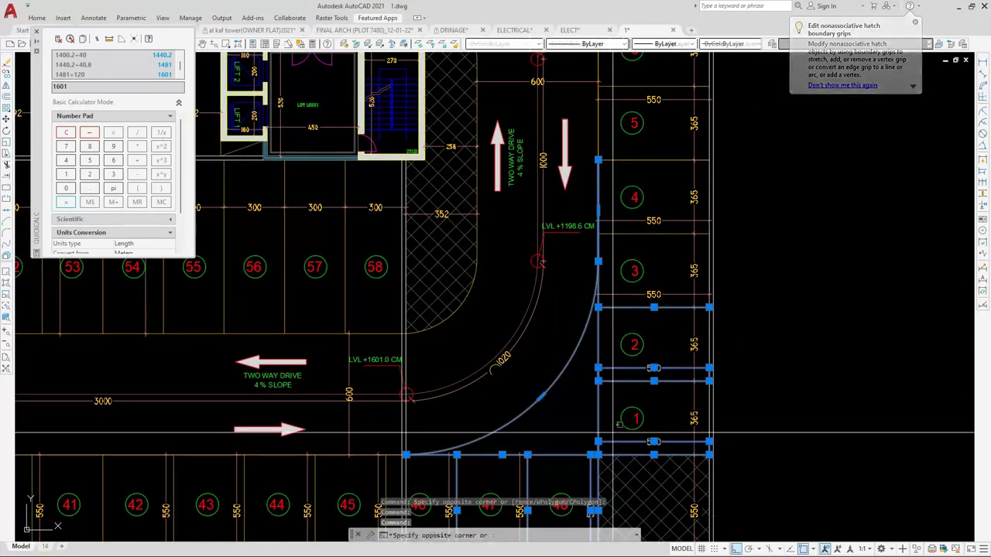
{"action": "scroll", "coordinate": [614, 440], "scroll_direction": "down", "scroll_amount": 2}
{"action": "left_click", "coordinate": [638, 222]}
{"action": "scroll", "coordinate": [637, 222], "scroll_direction": "up", "scroll_amount": 2}
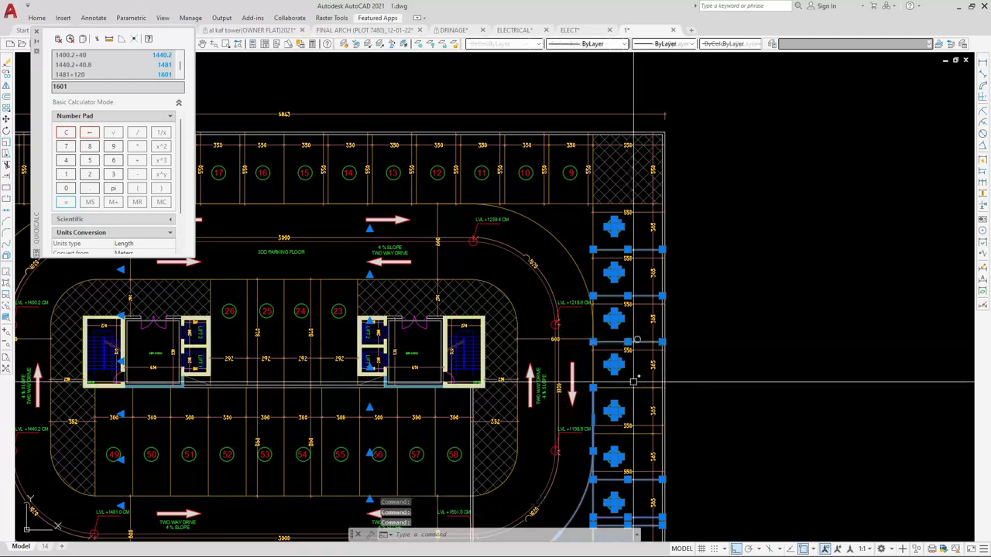
{"action": "scroll", "coordinate": [634, 381], "scroll_direction": "up", "scroll_amount": 4}
{"action": "scroll", "coordinate": [631, 360], "scroll_direction": "down", "scroll_amount": 2}
{"action": "scroll", "coordinate": [612, 310], "scroll_direction": "up", "scroll_amount": 2}
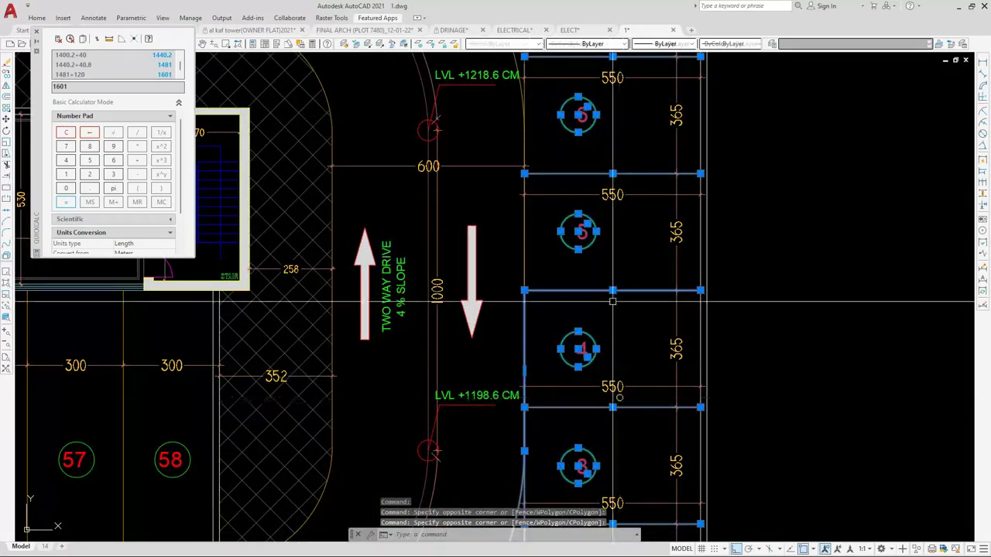
{"action": "scroll", "coordinate": [613, 301], "scroll_direction": "down", "scroll_amount": 4}
{"action": "scroll", "coordinate": [552, 402], "scroll_direction": "up", "scroll_amount": 2}
{"action": "scroll", "coordinate": [552, 402], "scroll_direction": "down", "scroll_amount": 1}
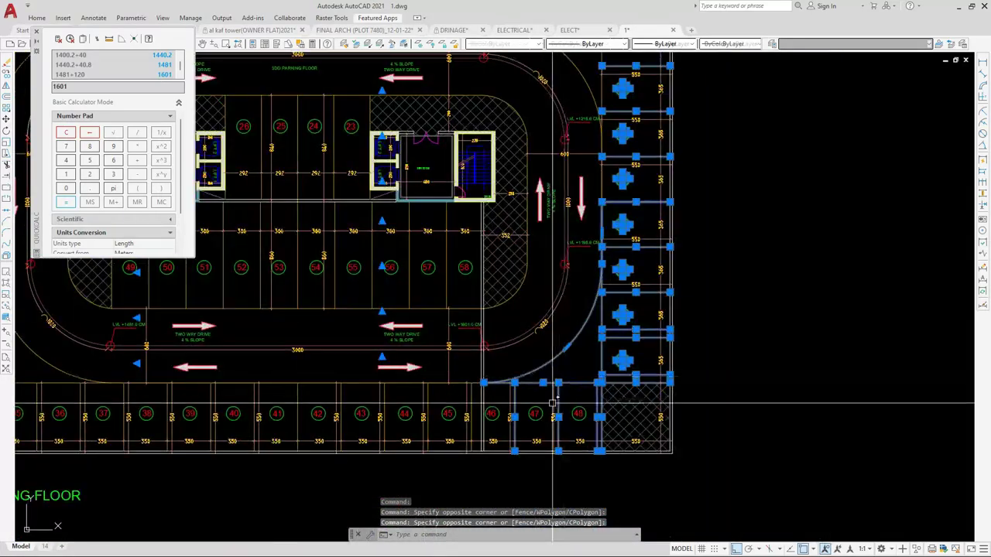
{"action": "scroll", "coordinate": [552, 402], "scroll_direction": "up", "scroll_amount": 4}
{"action": "left_click", "coordinate": [433, 362]}
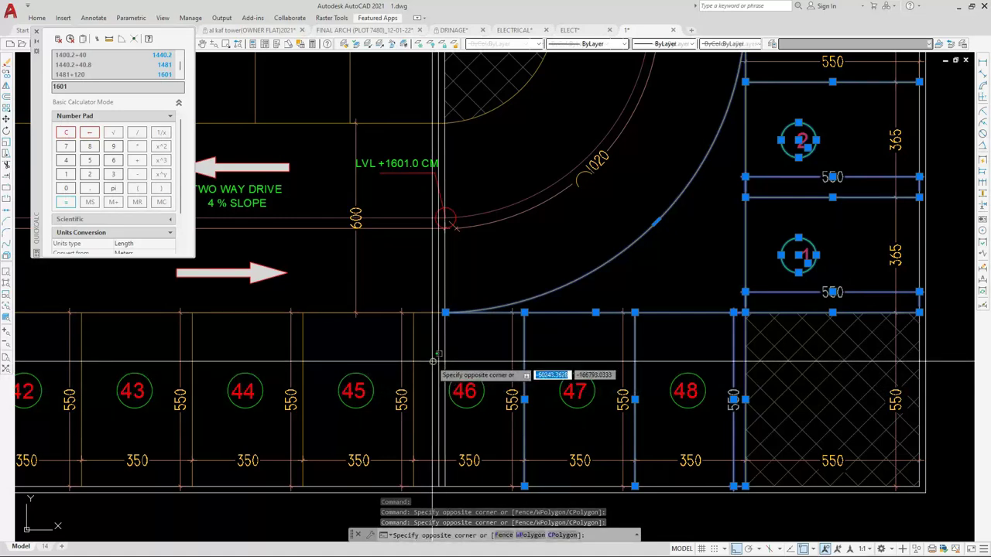
{"action": "left_click", "coordinate": [699, 414]}
{"action": "scroll", "coordinate": [682, 414], "scroll_direction": "down", "scroll_amount": 4}
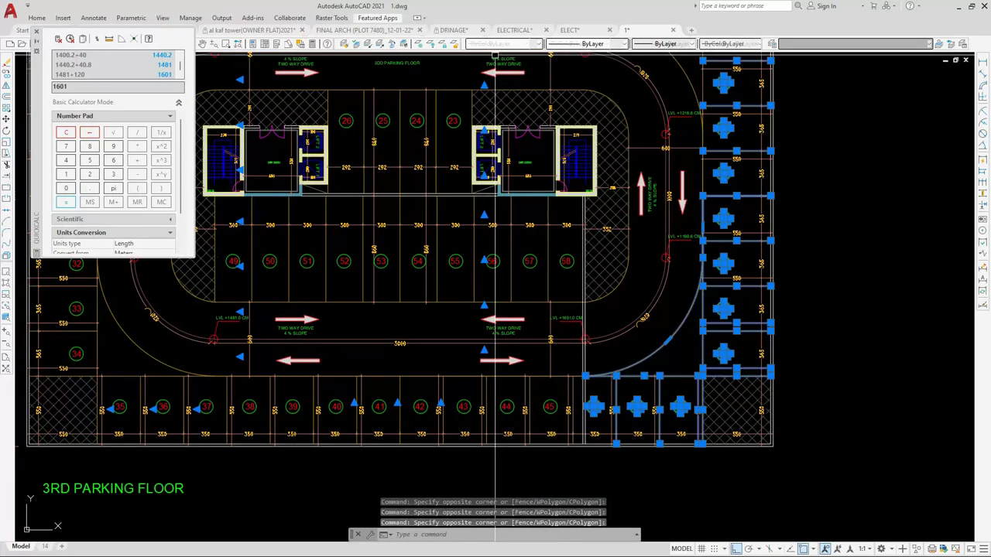
{"action": "left_click", "coordinate": [498, 45]}
{"action": "scroll", "coordinate": [492, 113], "scroll_direction": "down", "scroll_amount": 2}
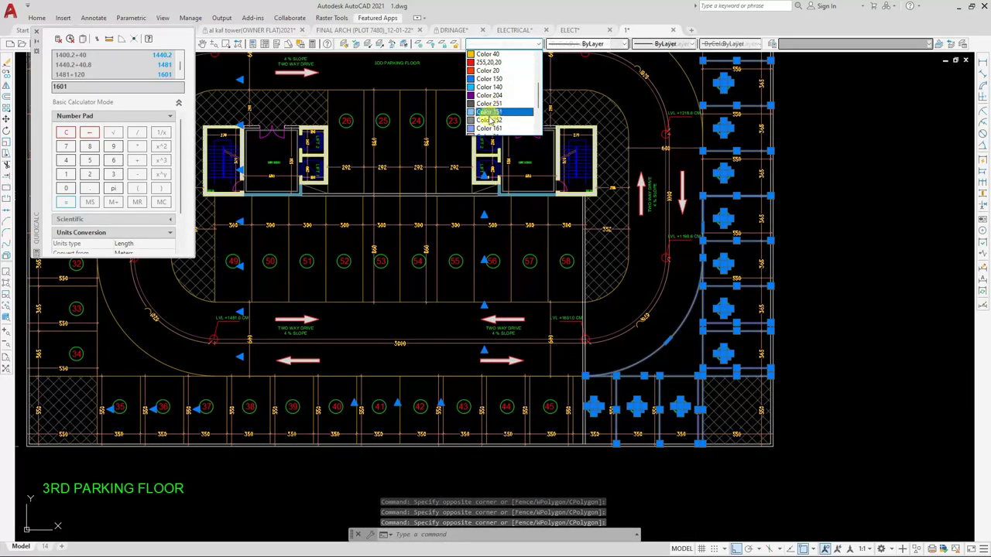
{"action": "left_click", "coordinate": [488, 121]}
{"action": "key", "text": "Escape"}
{"action": "scroll", "coordinate": [695, 324], "scroll_direction": "down", "scroll_amount": 2}
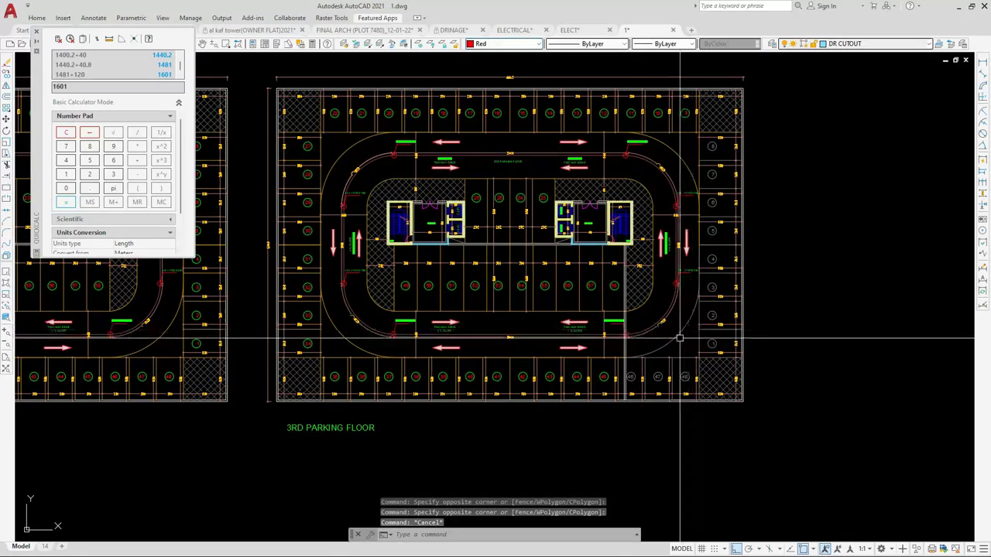
Erase the stray vertical red line below the 1st parking floor plan
{"action": "scroll", "coordinate": [629, 147], "scroll_direction": "up", "scroll_amount": 2}
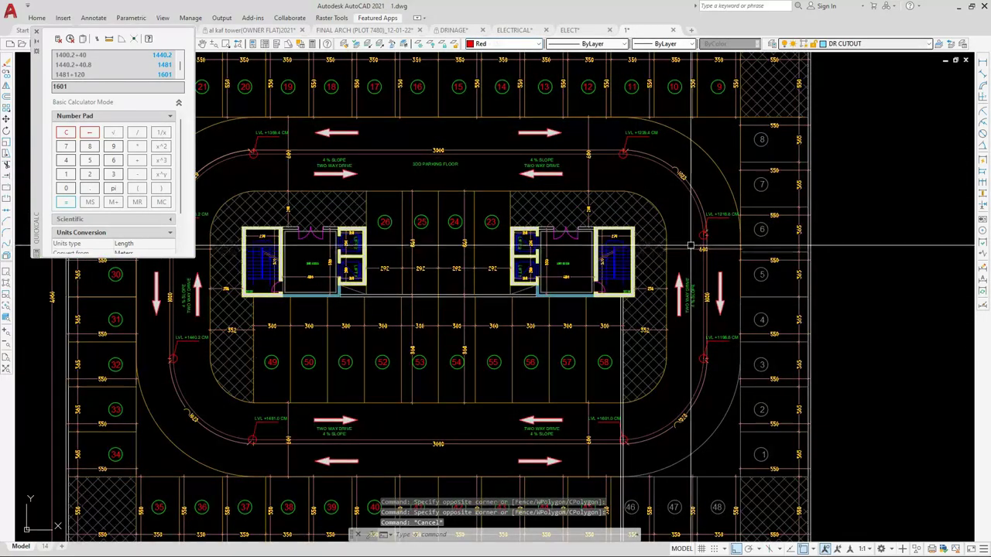
{"action": "scroll", "coordinate": [698, 301], "scroll_direction": "down", "scroll_amount": 2}
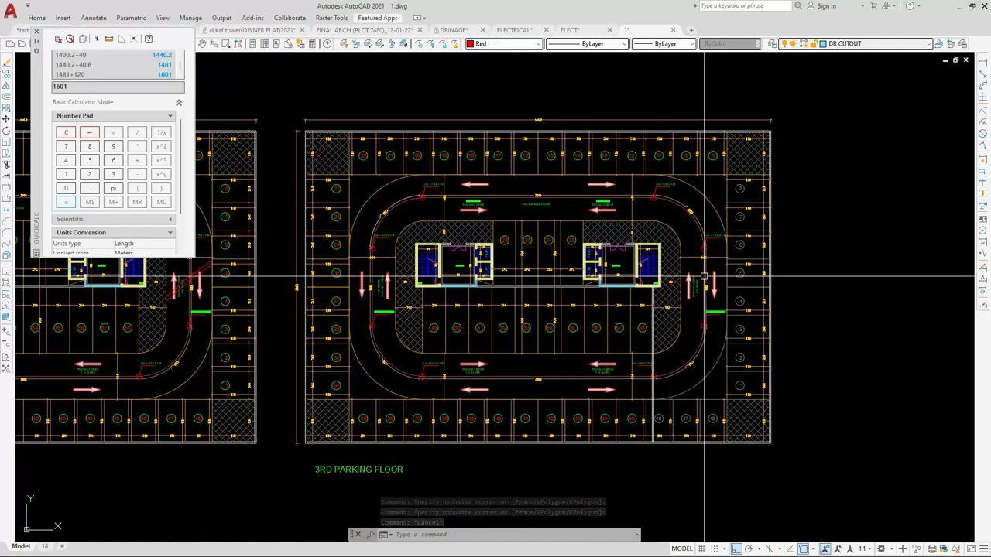
{"action": "scroll", "coordinate": [704, 276], "scroll_direction": "down", "scroll_amount": 5}
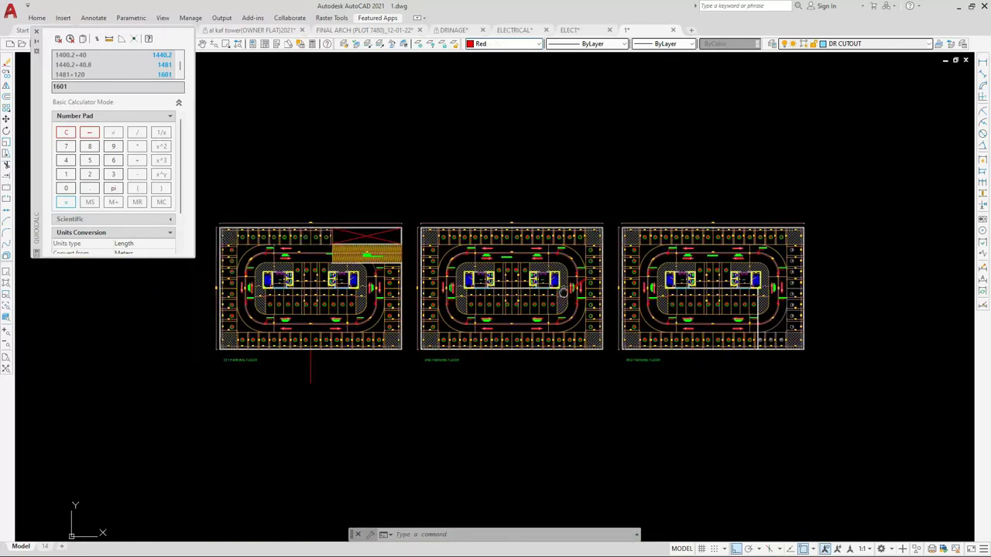
{"action": "type", "text": "e"}
{"action": "key", "text": "Return"}
{"action": "left_click", "coordinate": [312, 372]}
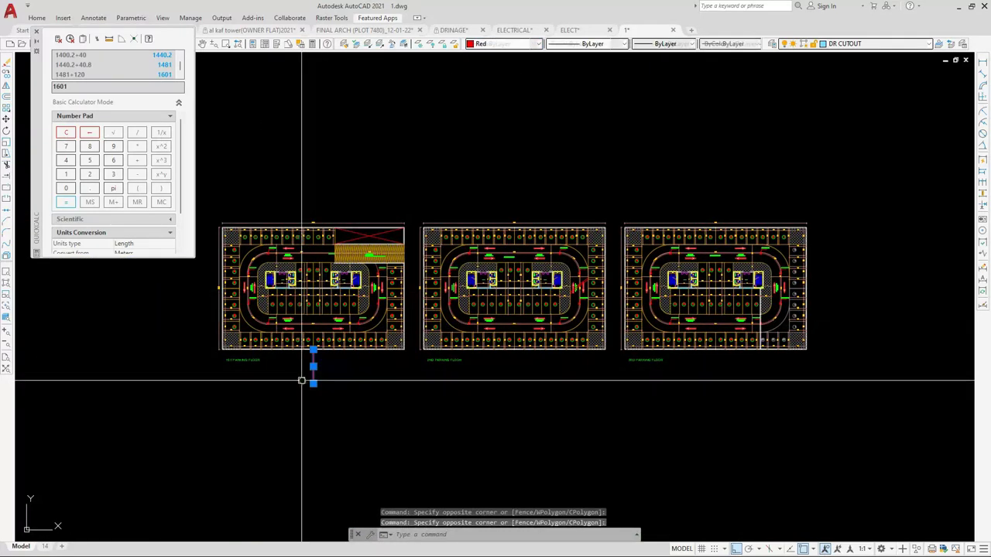
{"action": "key", "text": "Return"}
{"action": "key", "text": "Escape"}
Enlarge the text height of the overall width dimension above the 1st parking floor plan
{"action": "scroll", "coordinate": [214, 220], "scroll_direction": "up", "scroll_amount": 5}
{"action": "left_click", "coordinate": [237, 224]}
{"action": "left_click", "coordinate": [241, 230]}
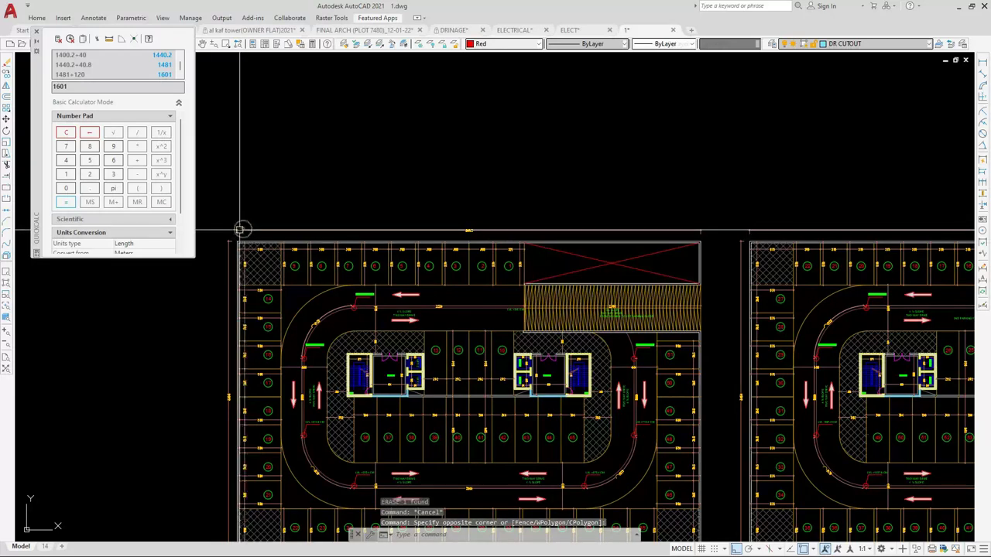
{"action": "left_click", "coordinate": [239, 229]}
{"action": "right_click", "coordinate": [239, 230]}
{"action": "left_click", "coordinate": [271, 519]}
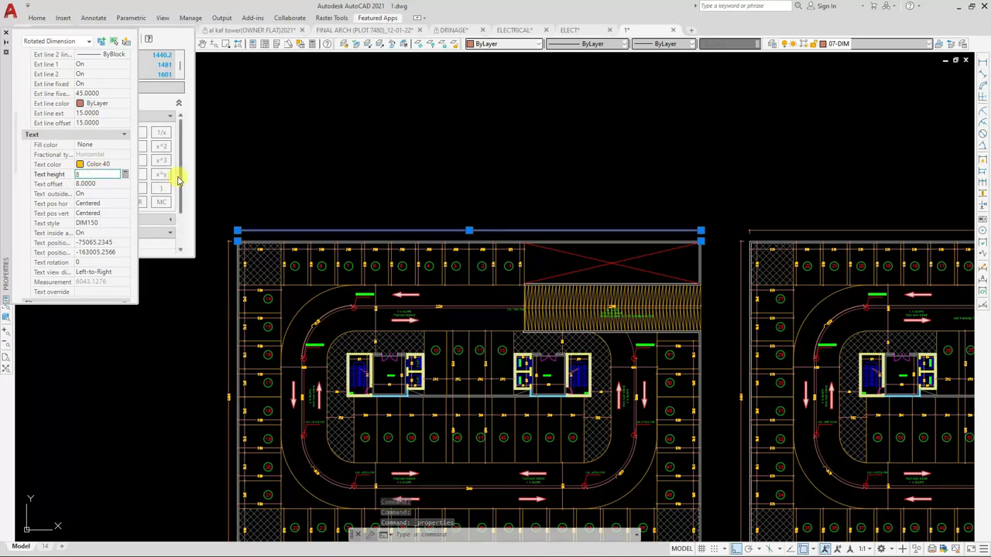
{"action": "key", "text": "Return"}
{"action": "key", "text": "Escape"}
Match the enlarged dimension's properties onto the overall width and height dimensions of the three parking floor plans
{"action": "left_click", "coordinate": [447, 221]}
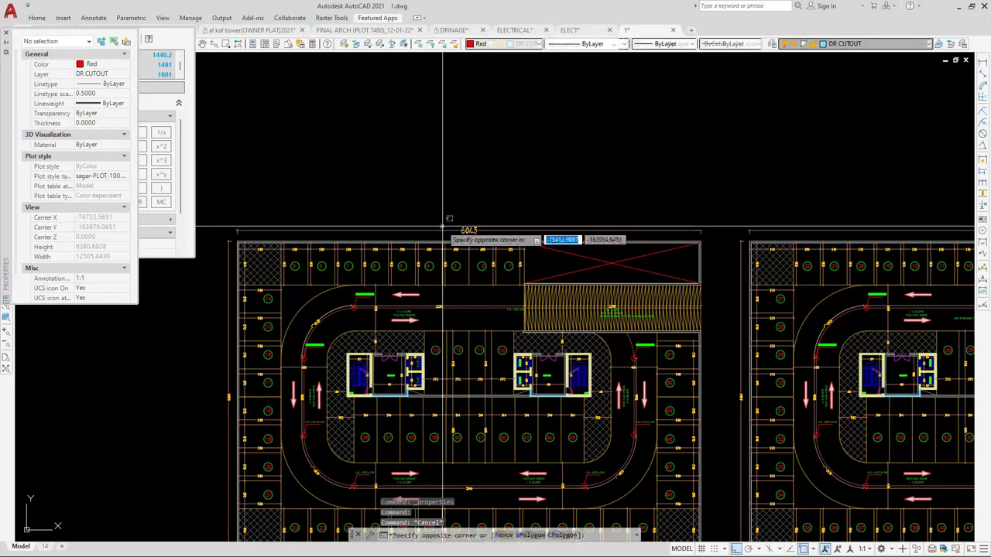
{"action": "left_click", "coordinate": [430, 235]}
{"action": "key", "text": "Return"}
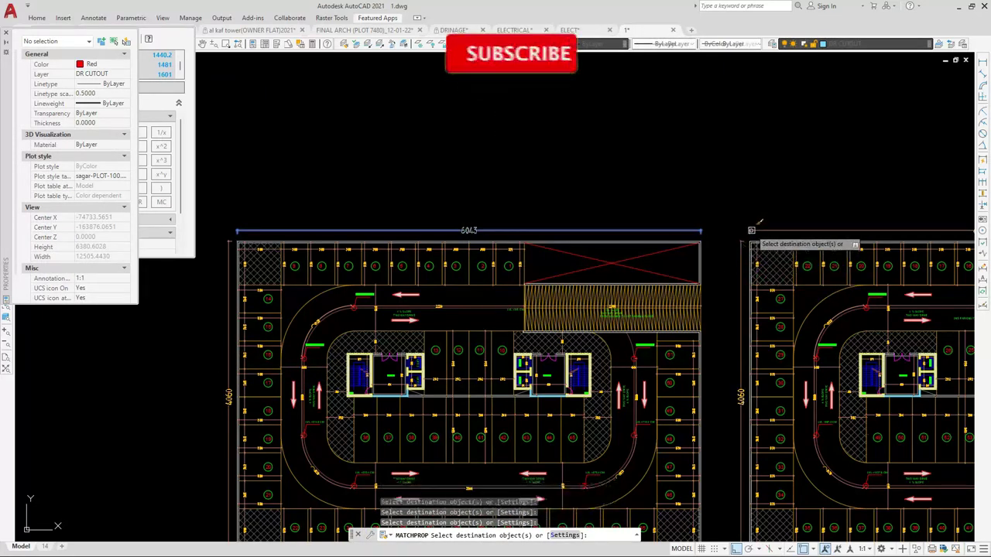
{"action": "scroll", "coordinate": [751, 254], "scroll_direction": "down", "scroll_amount": 4}
{"action": "scroll", "coordinate": [710, 264], "scroll_direction": "up", "scroll_amount": 4}
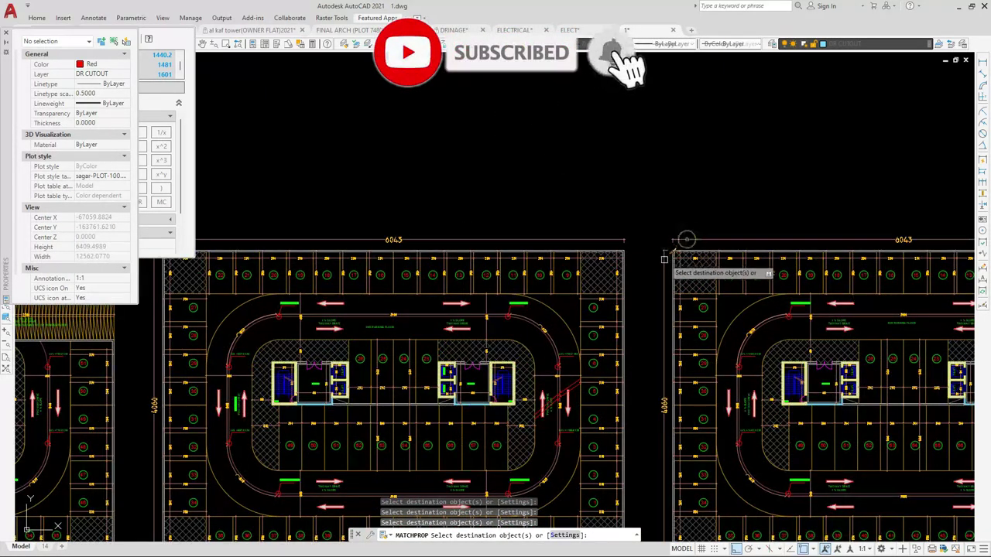
{"action": "key", "text": "Escape"}
Close the Properties palette and the QuickCalc calculator
{"action": "left_click", "coordinate": [8, 32]}
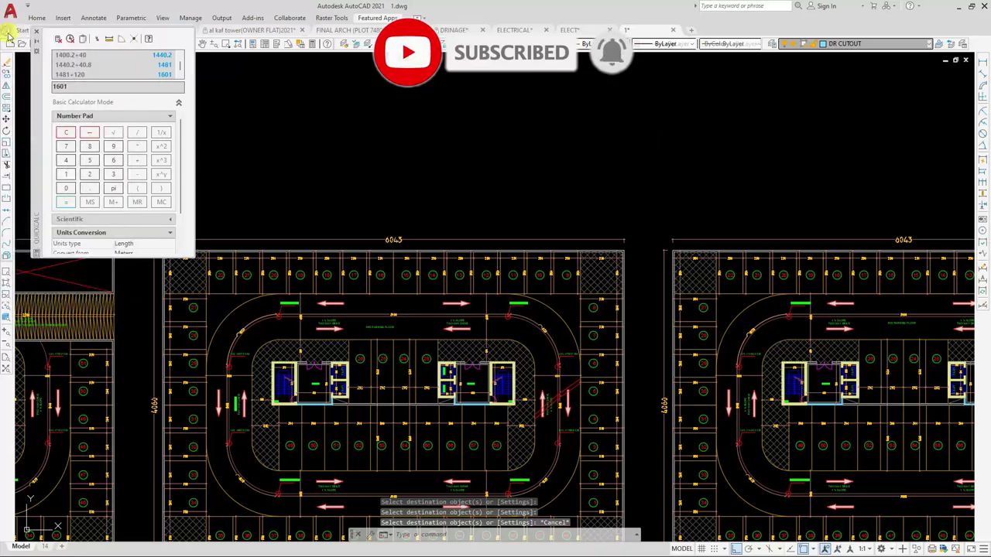
{"action": "left_click", "coordinate": [35, 34]}
{"action": "scroll", "coordinate": [348, 199], "scroll_direction": "down", "scroll_amount": 5}
{"action": "scroll", "coordinate": [341, 261], "scroll_direction": "up", "scroll_amount": 3}
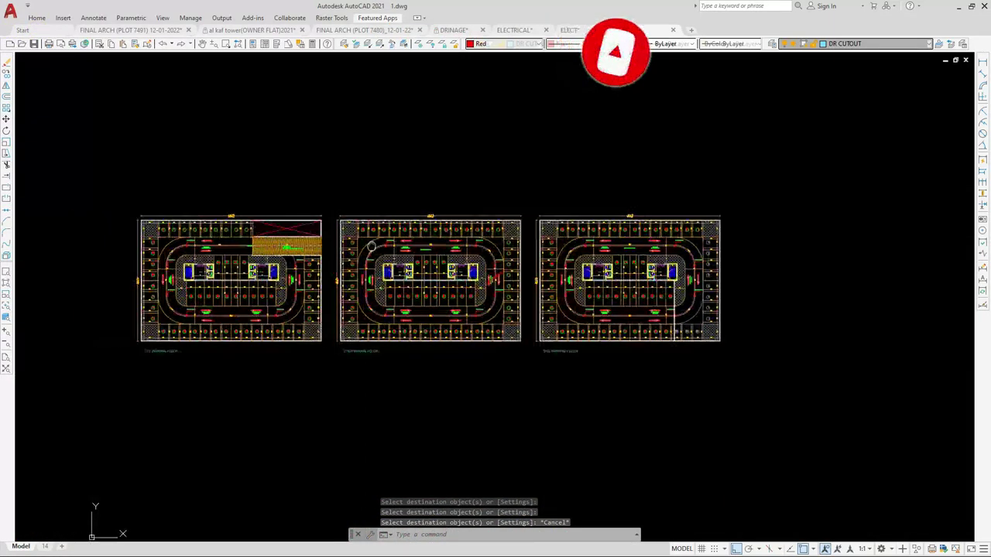
{"action": "middle_click_drag", "start_coordinate": [341, 261], "coordinate": [314, 264]}
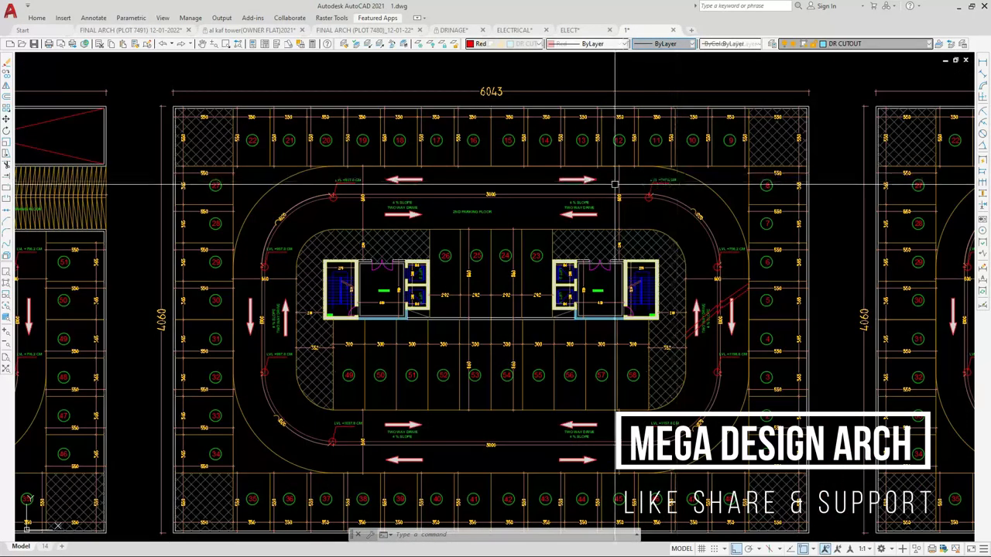
{"action": "scroll", "coordinate": [291, 213], "scroll_direction": "up", "scroll_amount": 2}
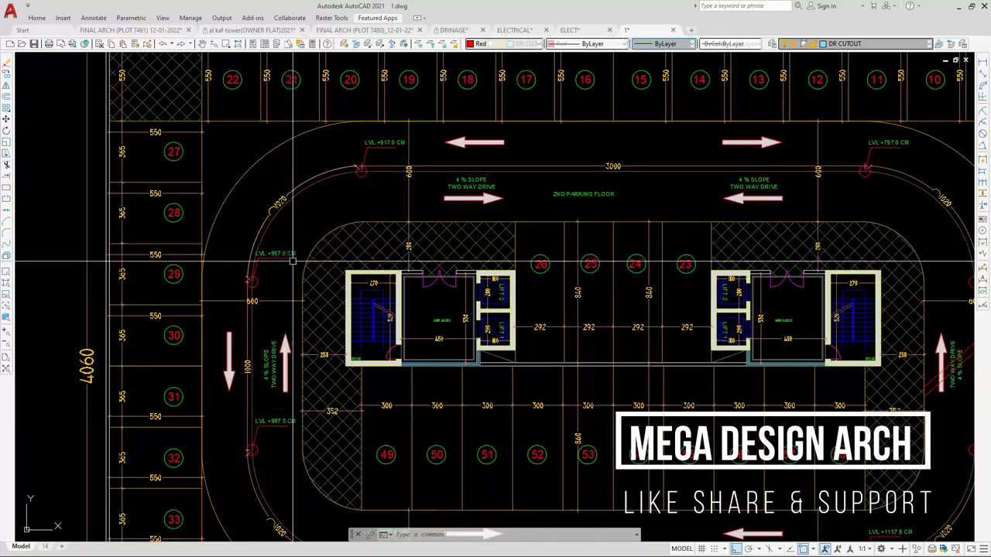